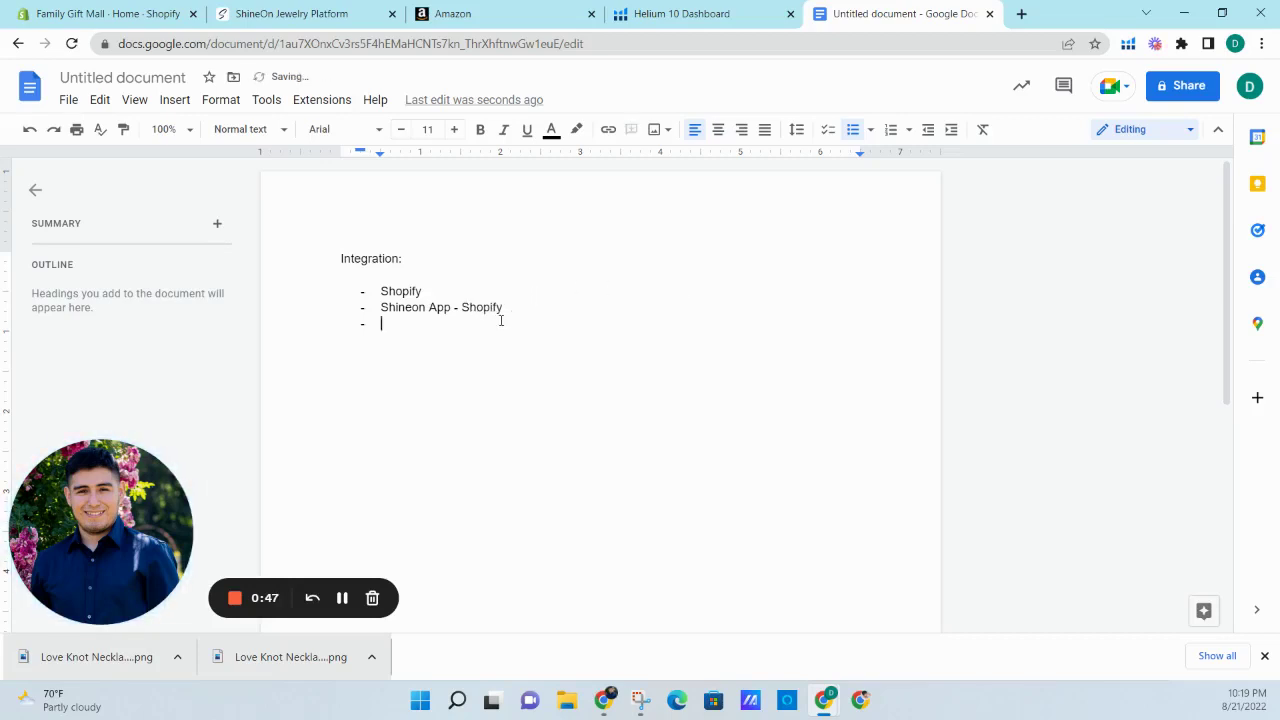
- Fill in the third bullet of the Integration list as "Amazon by CED Commerce"
{"action": "type", "text": "CED Commerce"}
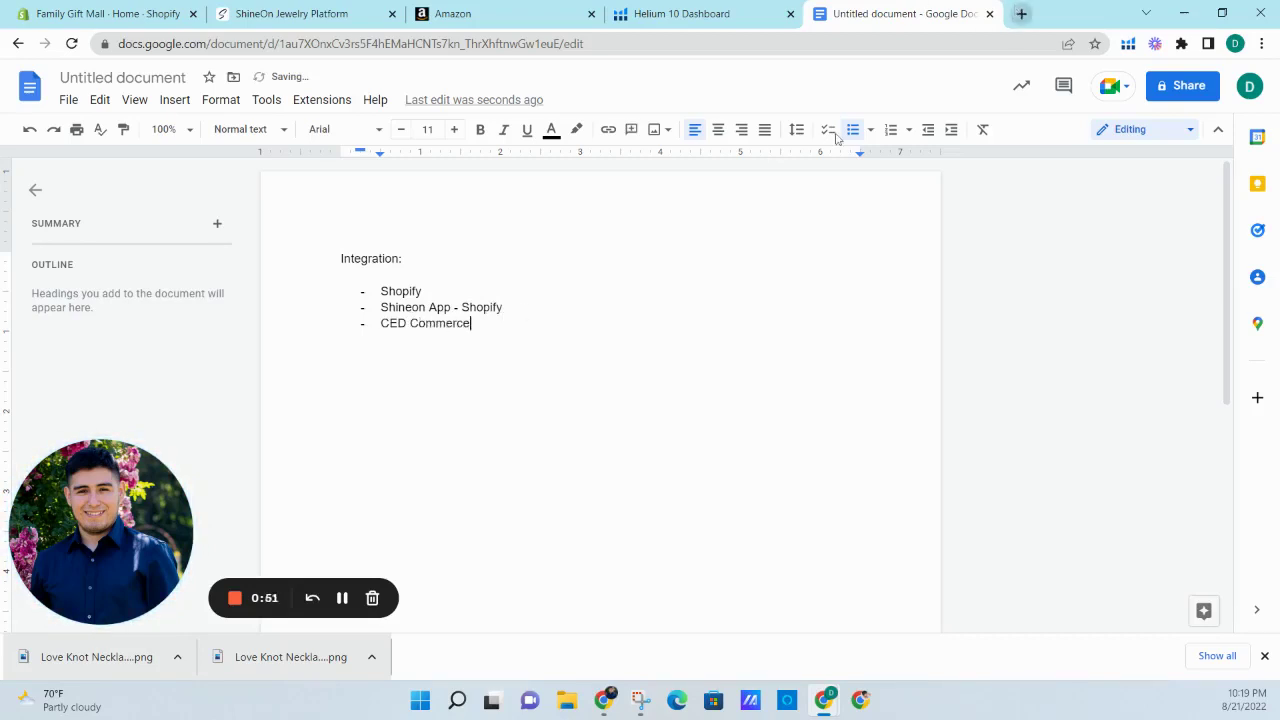
{"action": "type", "text": "Amazon by"}
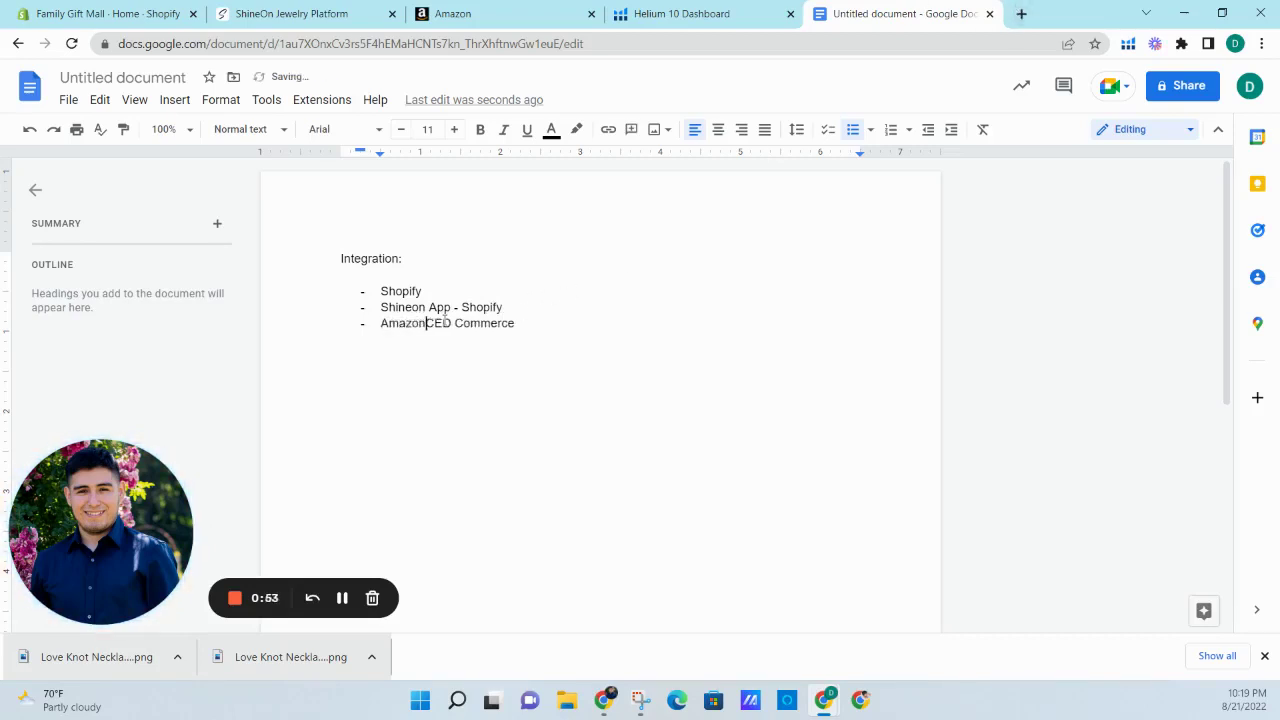
- Search the web for "amazon by cedcommerce" in a new tab and open its Shopify App Store listing
{"action": "left_click", "coordinate": [1021, 13]}
{"action": "type", "text": "amazon by "}
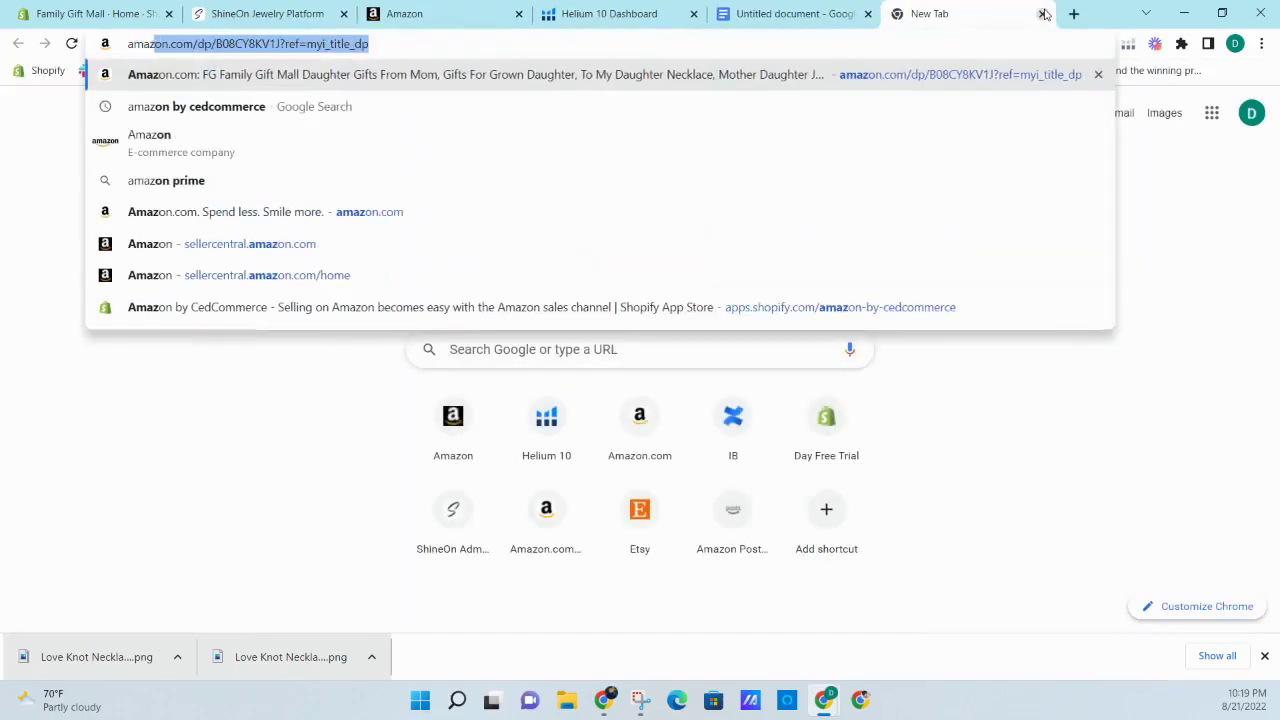
{"action": "type", "text": "c"}
{"action": "key", "text": "Return"}
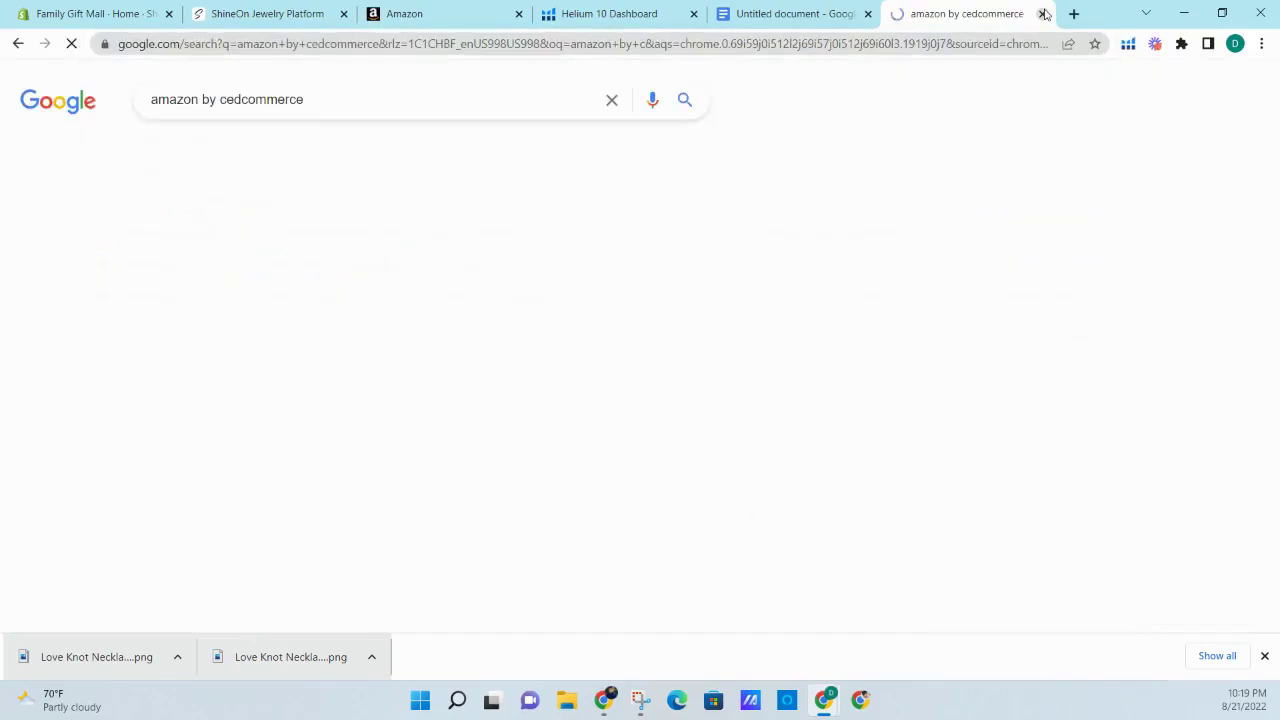
{"action": "left_click", "coordinate": [455, 243]}
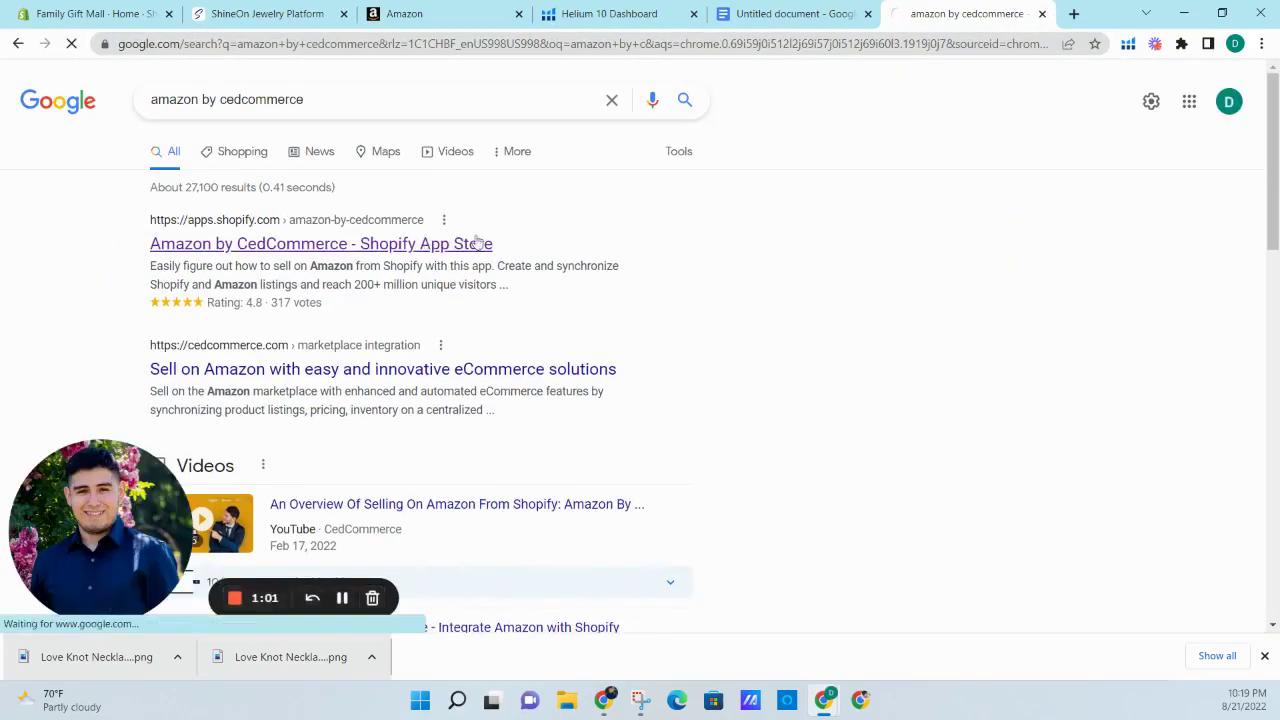
- Examine the Amazon by CedCommerce listing's highlights and pricing plans, and check it against the Integration list in the document
{"action": "scroll", "coordinate": [450, 230], "scroll_direction": "down", "scroll_amount": 1}
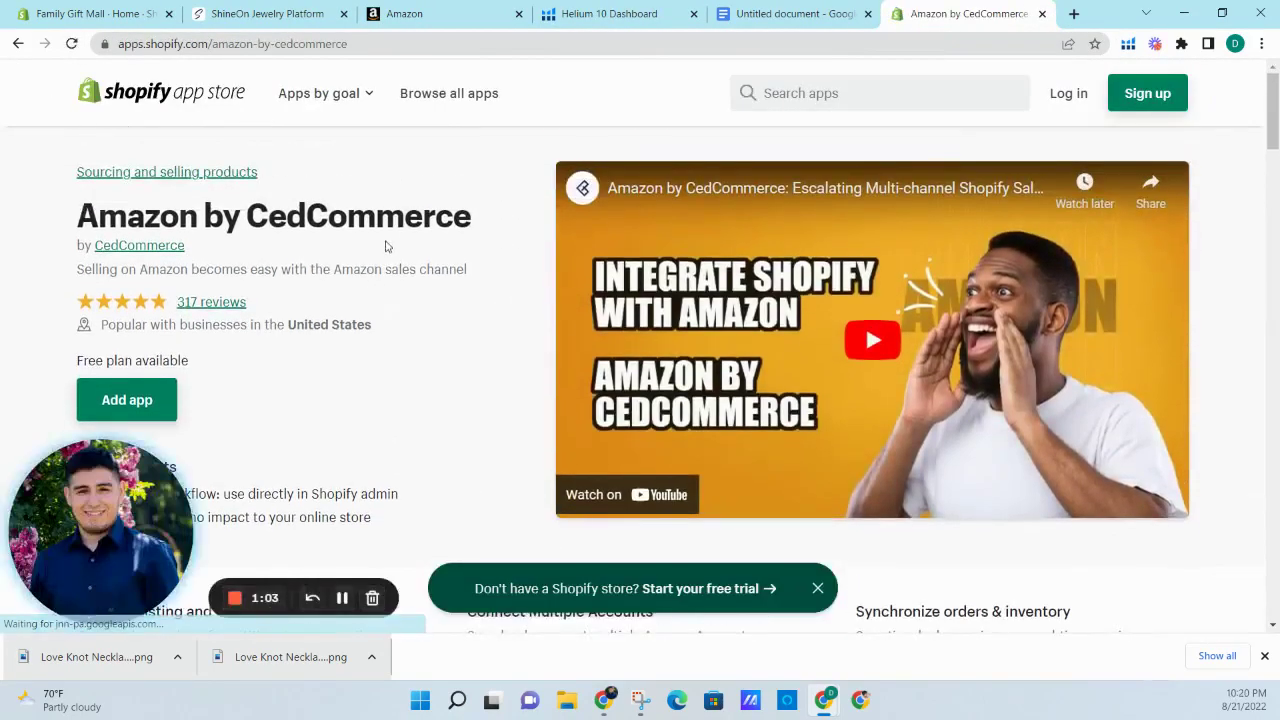
{"action": "scroll", "coordinate": [381, 244], "scroll_direction": "down", "scroll_amount": 1}
{"action": "scroll", "coordinate": [381, 244], "scroll_direction": "down", "scroll_amount": 2}
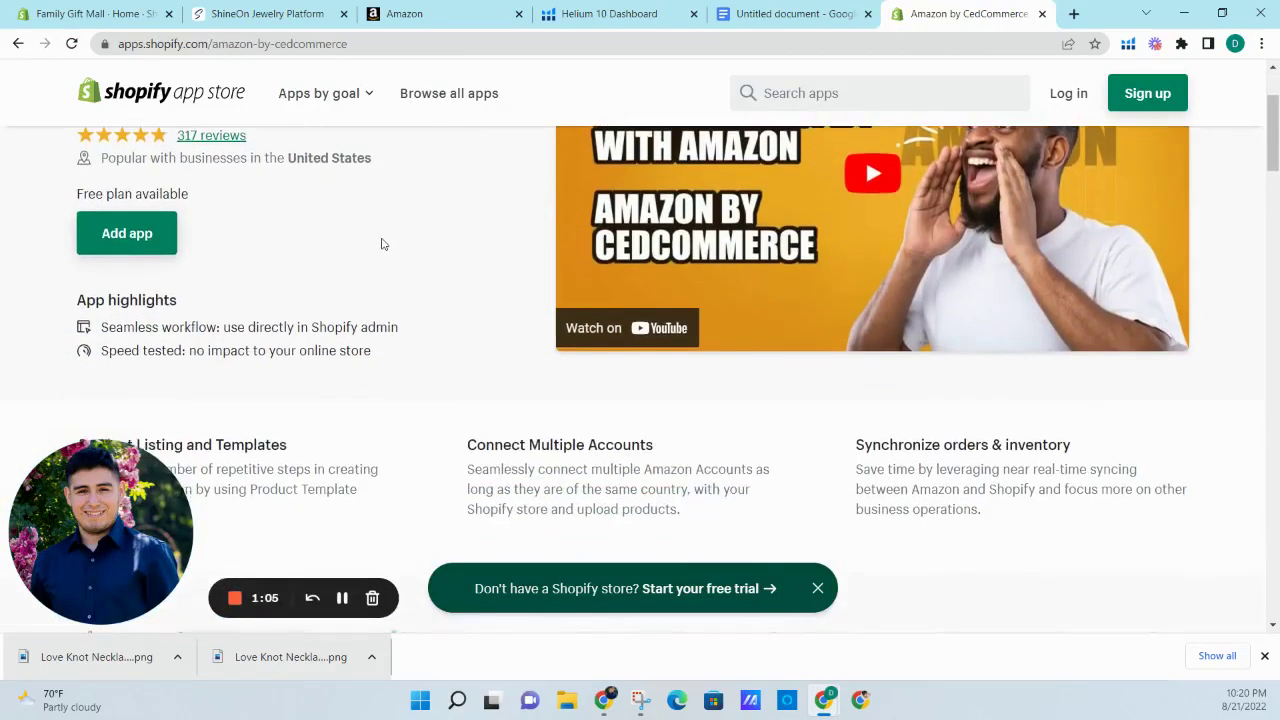
{"action": "scroll", "coordinate": [386, 240], "scroll_direction": "up", "scroll_amount": 3}
{"action": "scroll", "coordinate": [390, 238], "scroll_direction": "down", "scroll_amount": 15}
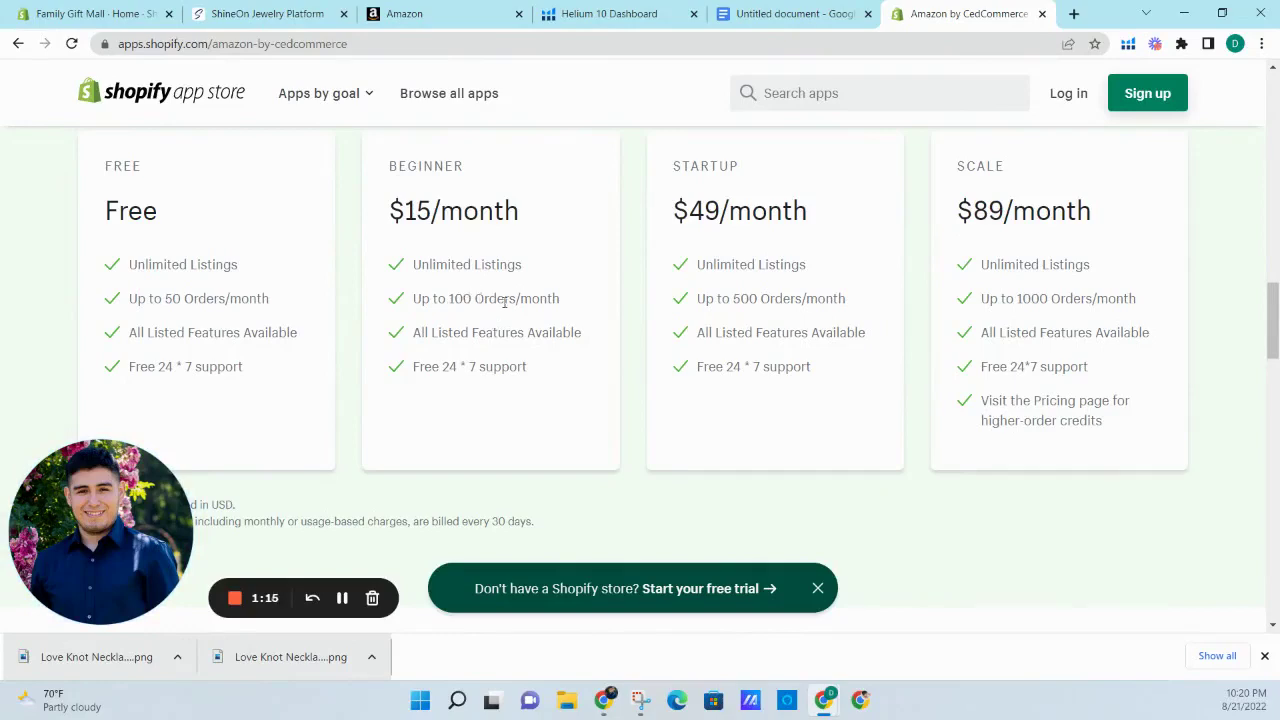
{"action": "scroll", "coordinate": [505, 302], "scroll_direction": "up", "scroll_amount": 15}
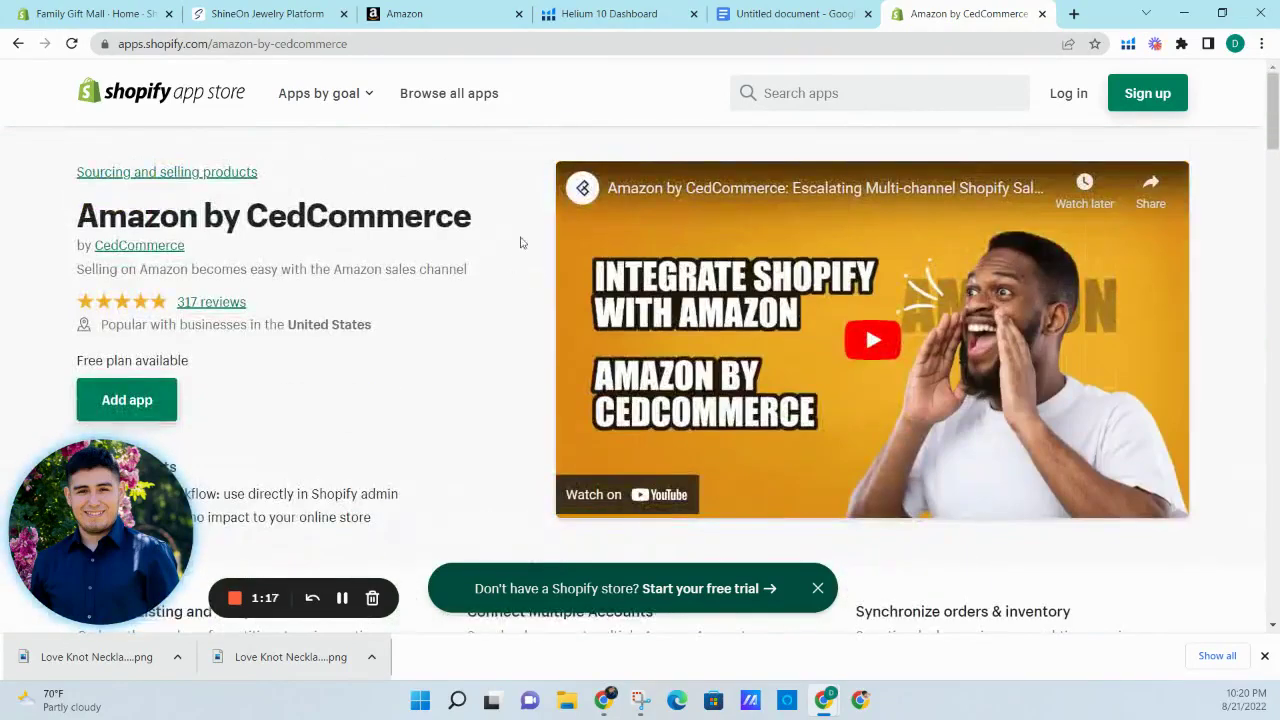
{"action": "left_click", "coordinate": [790, 13]}
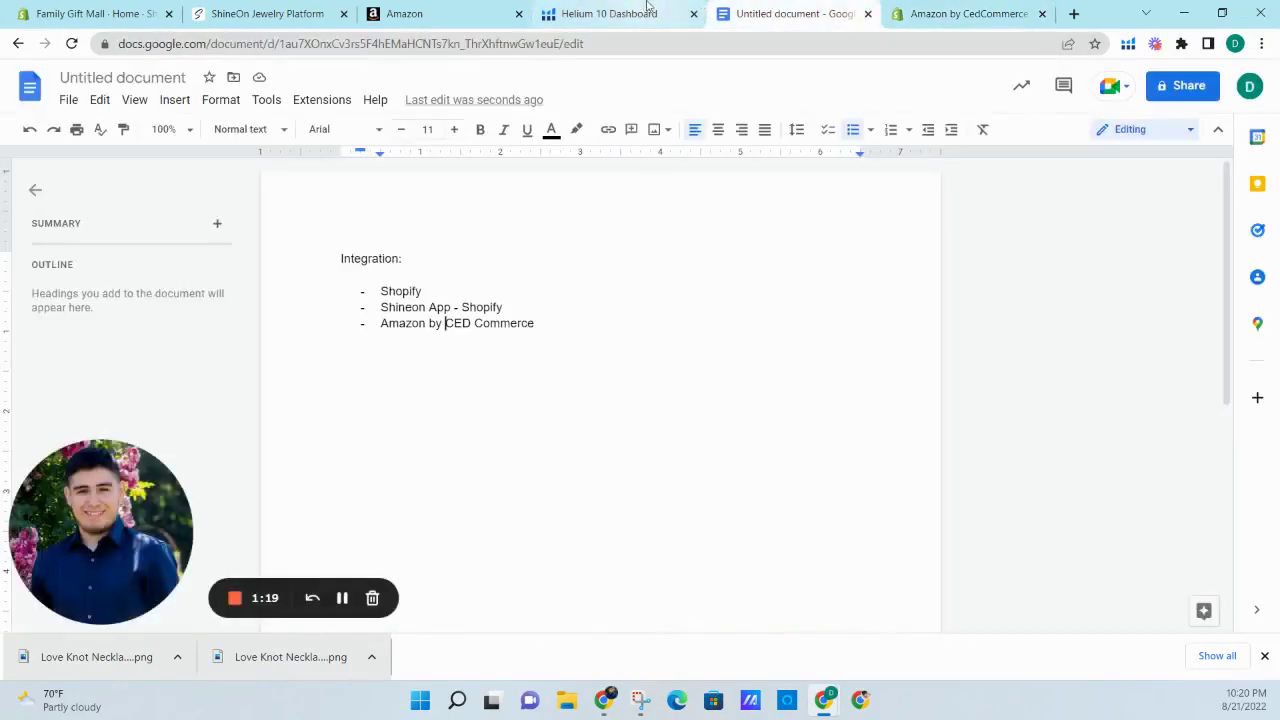
{"action": "left_click", "coordinate": [965, 13]}
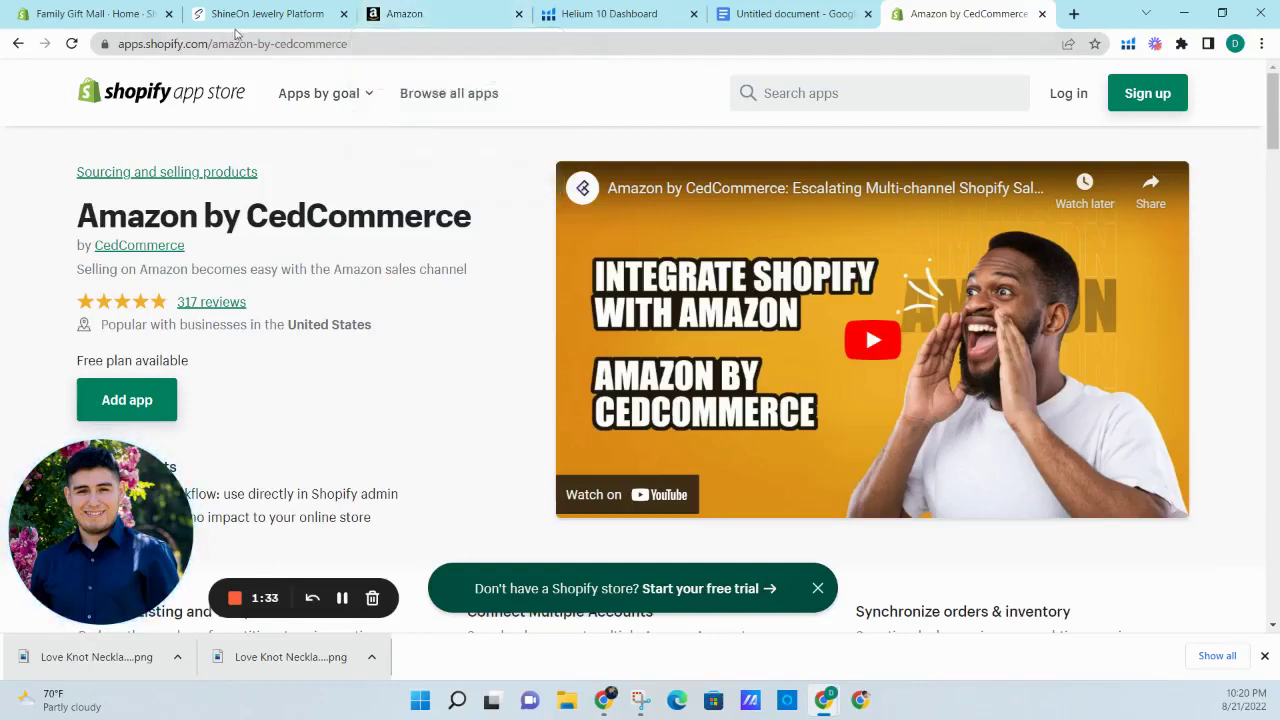
- Switch to ShineOn, start creating a new product and open the Pick Message Card Jewelry category
{"action": "left_click", "coordinate": [248, 15]}
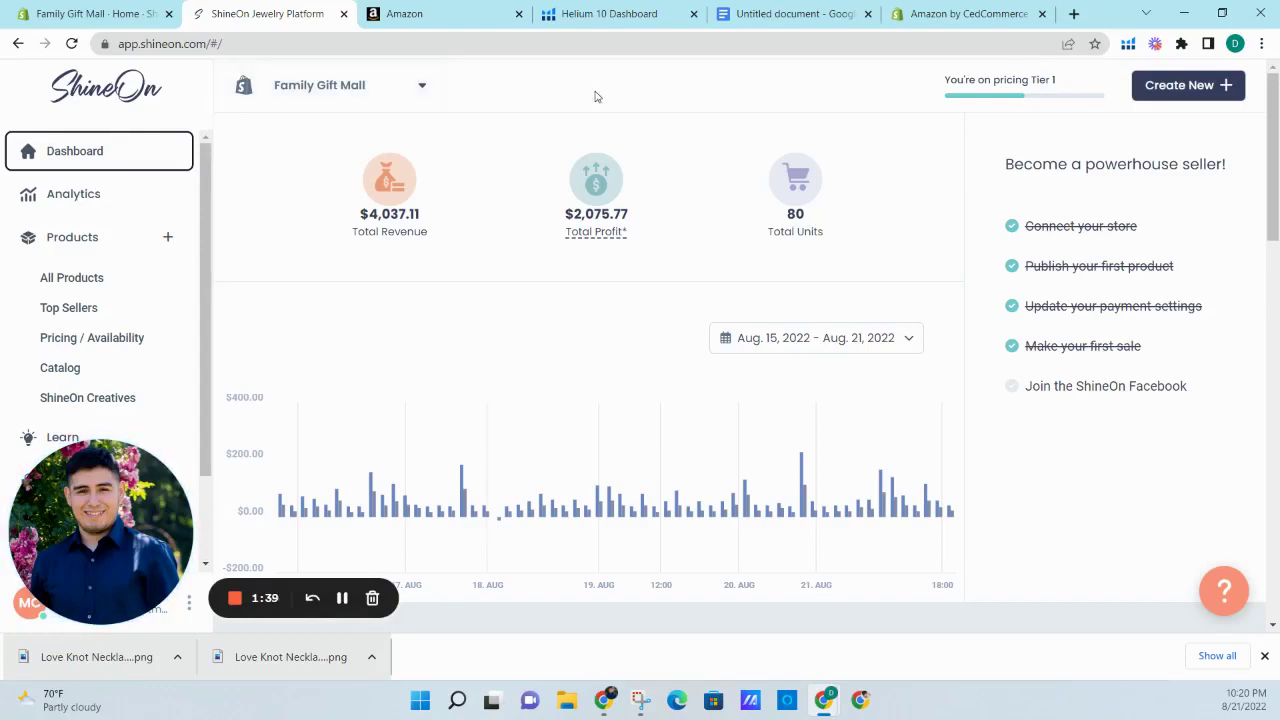
{"action": "left_click", "coordinate": [1180, 94]}
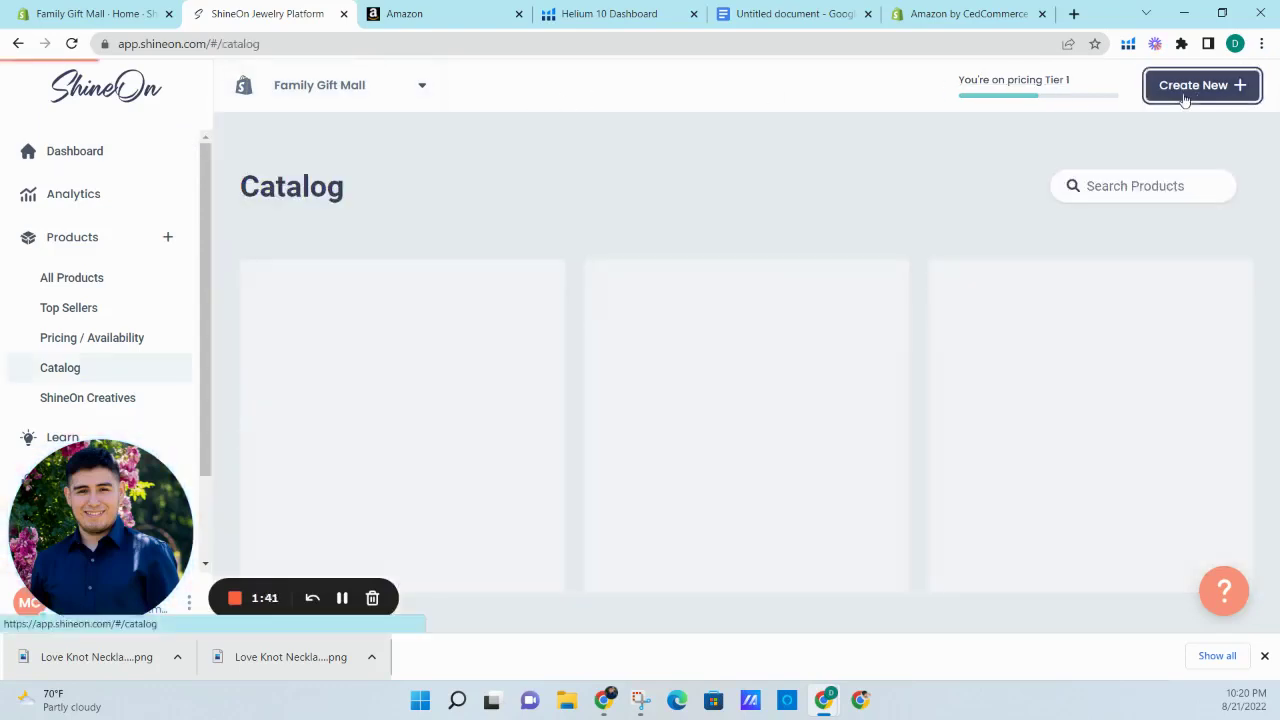
{"action": "scroll", "coordinate": [600, 230], "scroll_direction": "down", "scroll_amount": 5}
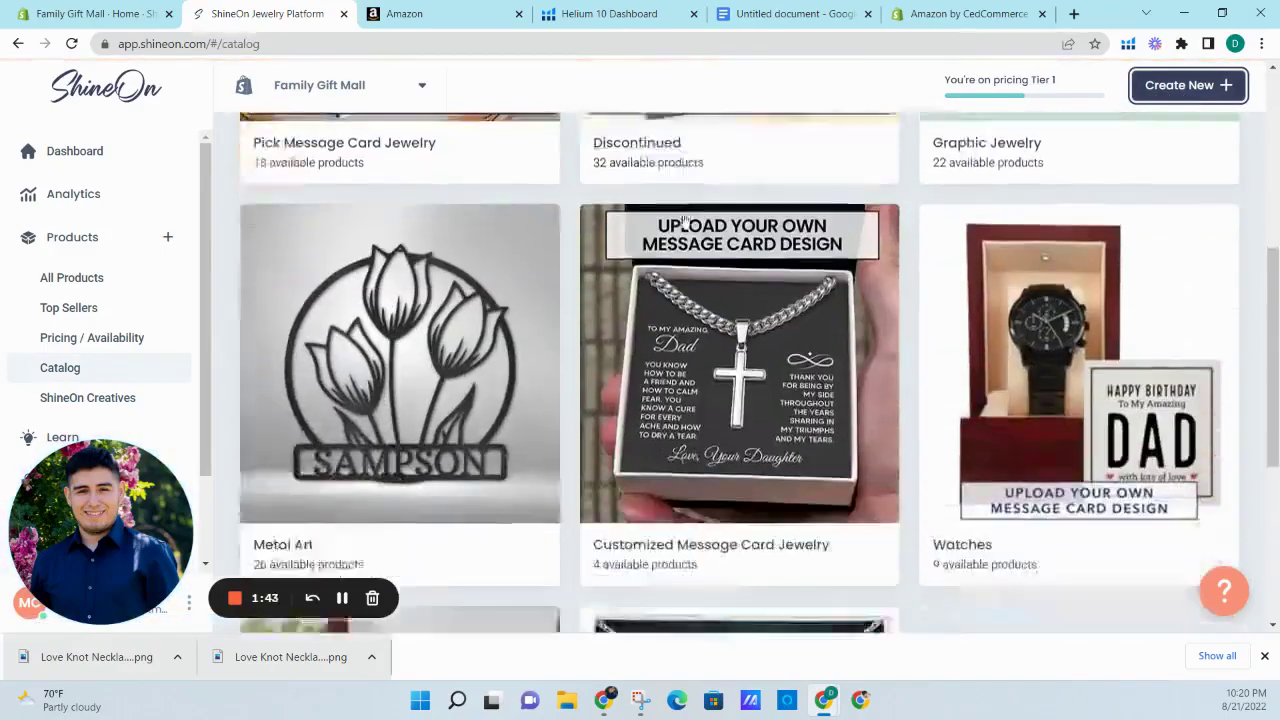
{"action": "scroll", "coordinate": [410, 287], "scroll_direction": "up", "scroll_amount": 3}
{"action": "left_click", "coordinate": [410, 287]}
- Find the Love Knot Necklace in the message card jewelry catalog and start creating a product from it
{"action": "scroll", "coordinate": [714, 229], "scroll_direction": "down", "scroll_amount": 8}
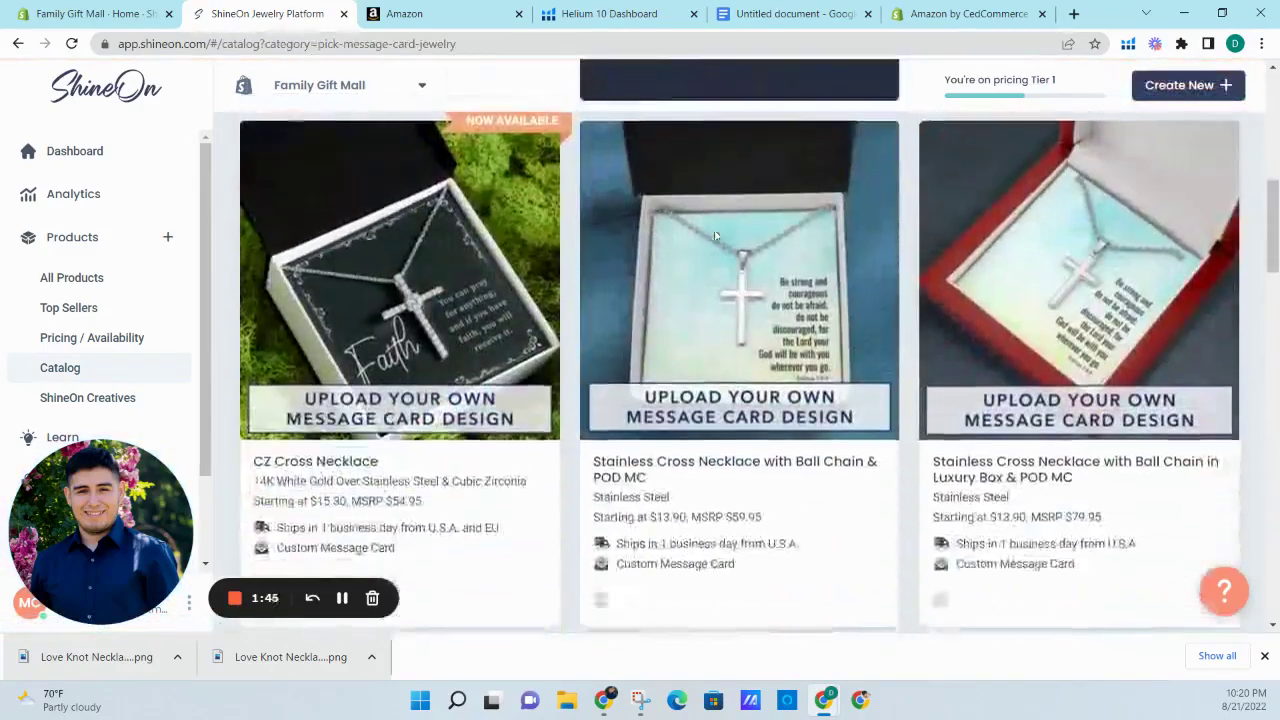
{"action": "scroll", "coordinate": [715, 236], "scroll_direction": "down", "scroll_amount": 10}
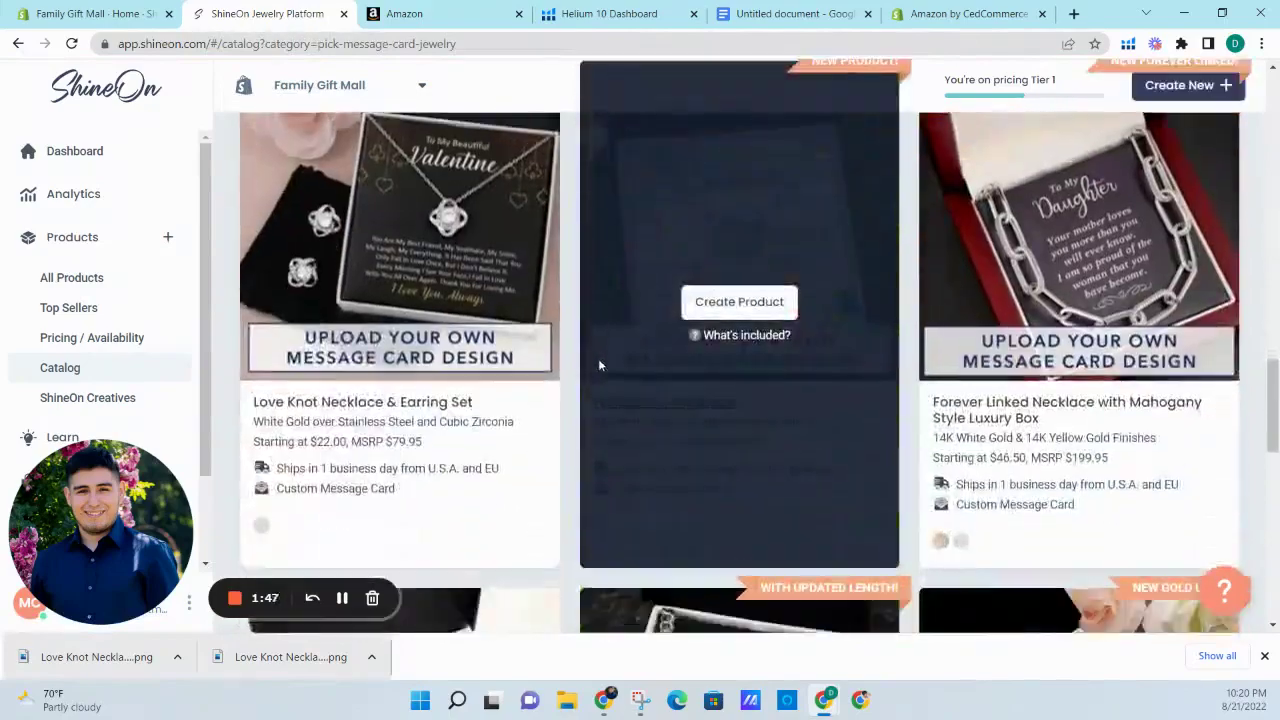
{"action": "scroll", "coordinate": [614, 337], "scroll_direction": "down", "scroll_amount": 10}
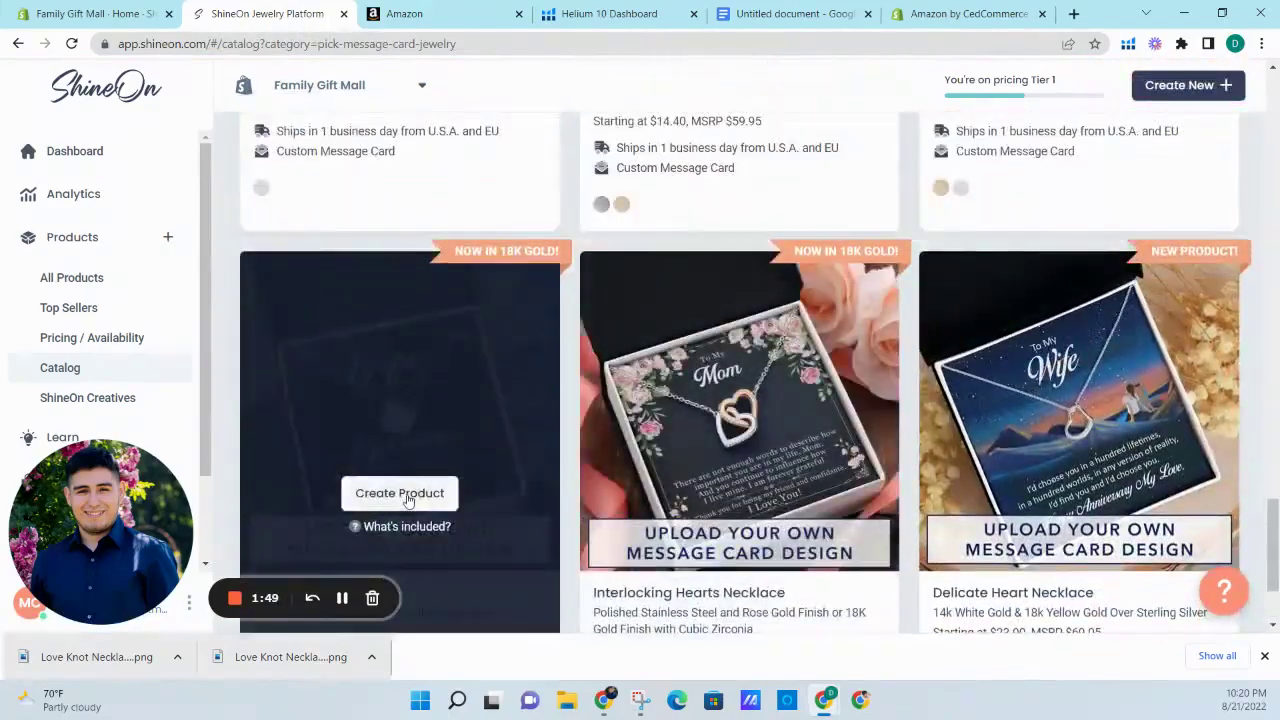
{"action": "left_click", "coordinate": [400, 493]}
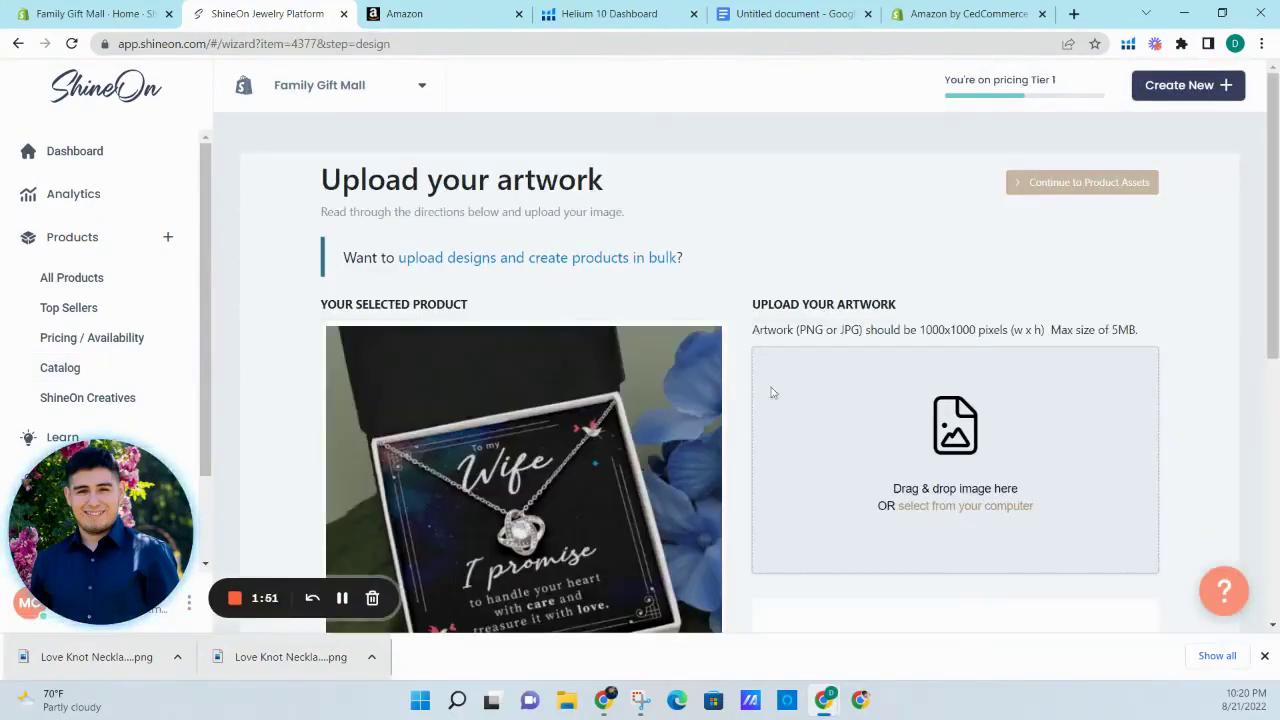
- Upload the "42 Mom to Daughter (1)" image as the necklace's artwork and continue to the product assets
{"action": "left_click", "coordinate": [897, 408]}
{"action": "left_click", "coordinate": [194, 314]}
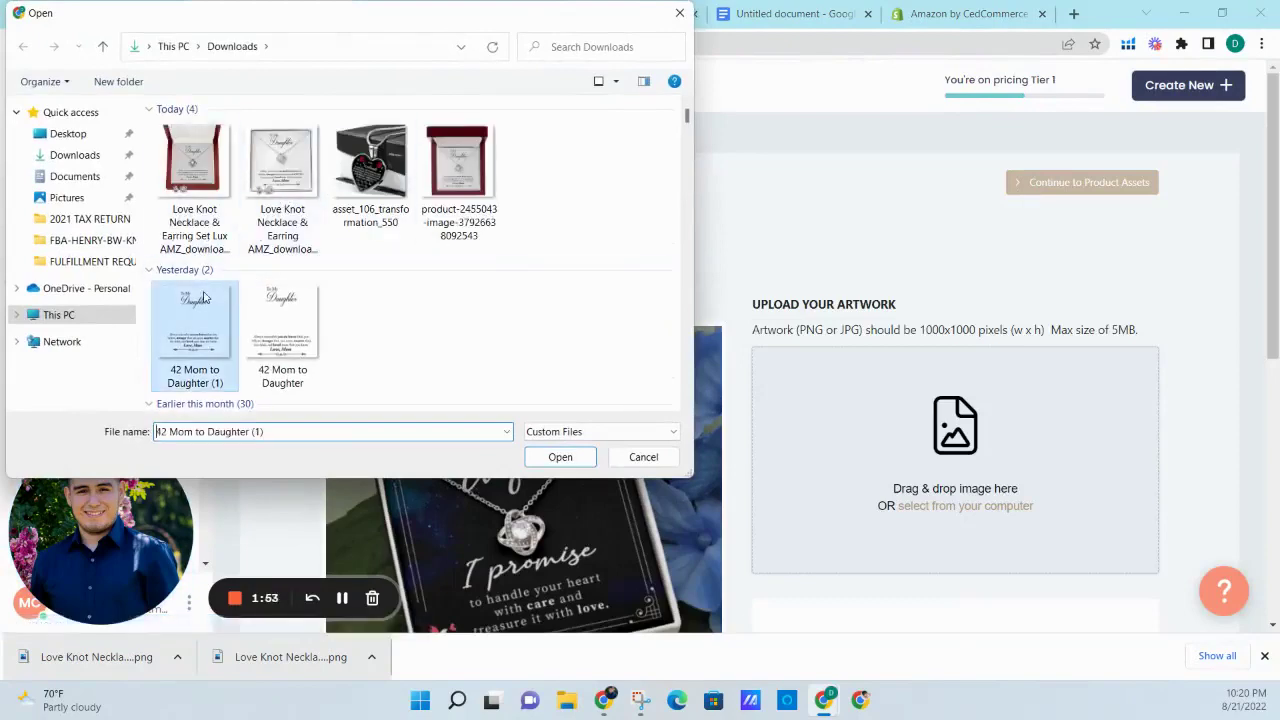
{"action": "left_click", "coordinate": [563, 457]}
{"action": "scroll", "coordinate": [1134, 257], "scroll_direction": "down", "scroll_amount": 3}
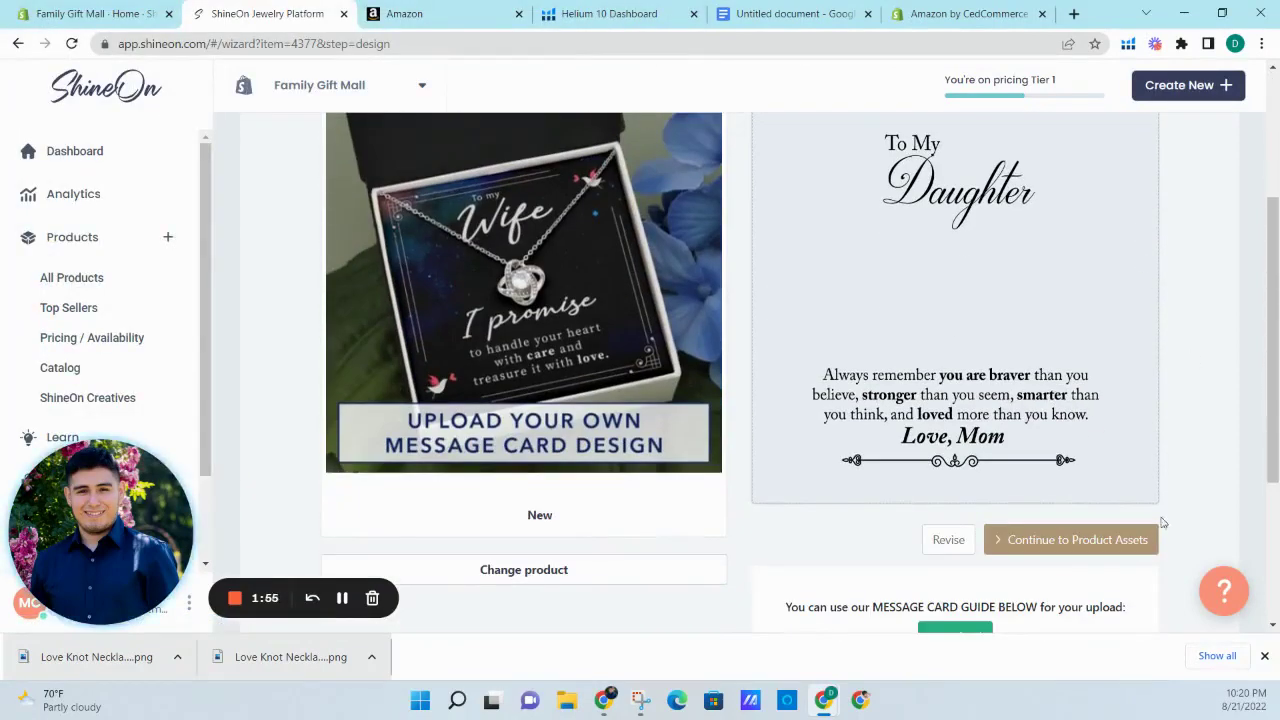
{"action": "left_click", "coordinate": [1149, 547]}
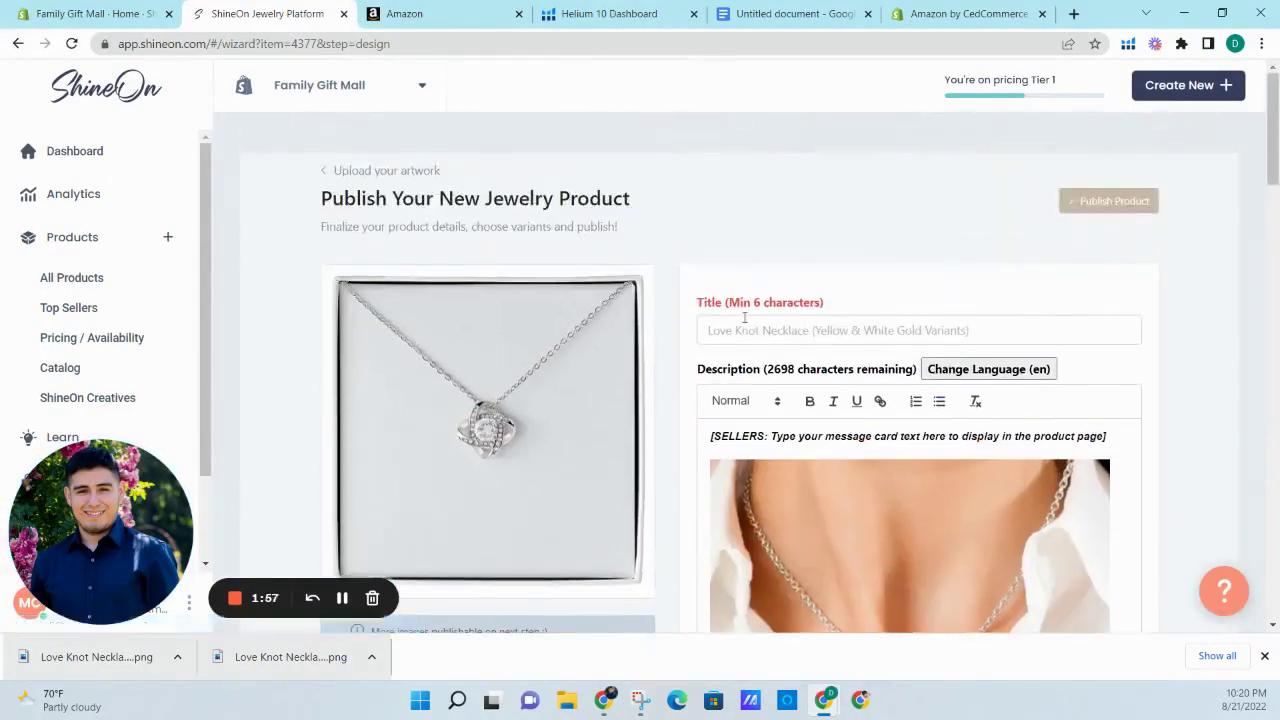
- Enter the product title "TO MY DAUGHTER BRAVER LOVE KNOT NECKLACE GIFT SET"
{"action": "left_click", "coordinate": [817, 332]}
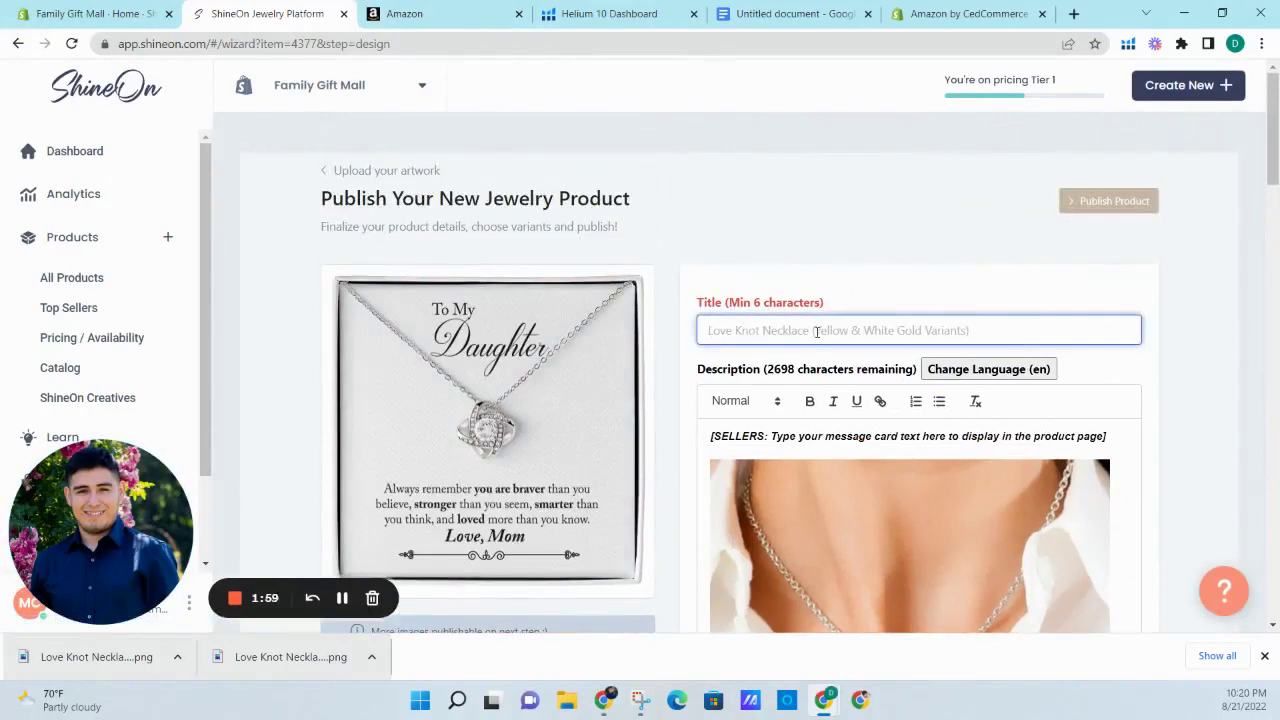
{"action": "type", "text": "TO M"}
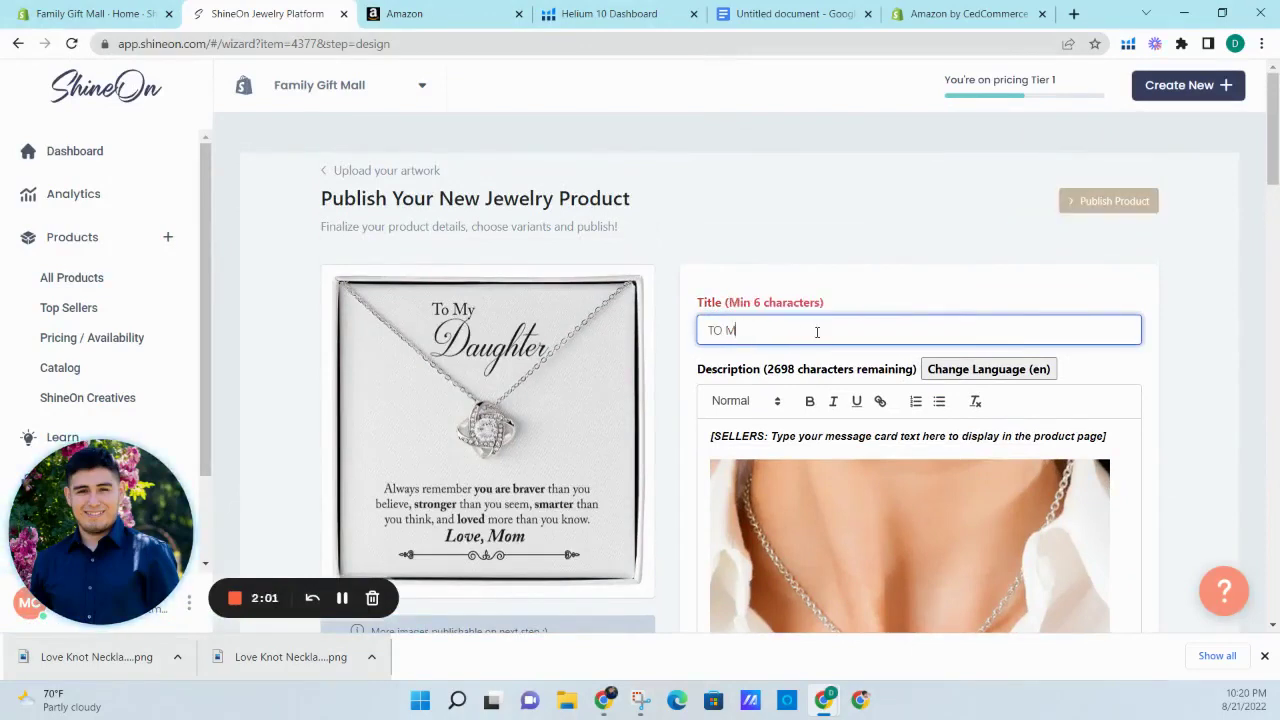
{"action": "type", "text": "Y DAUGHTER"}
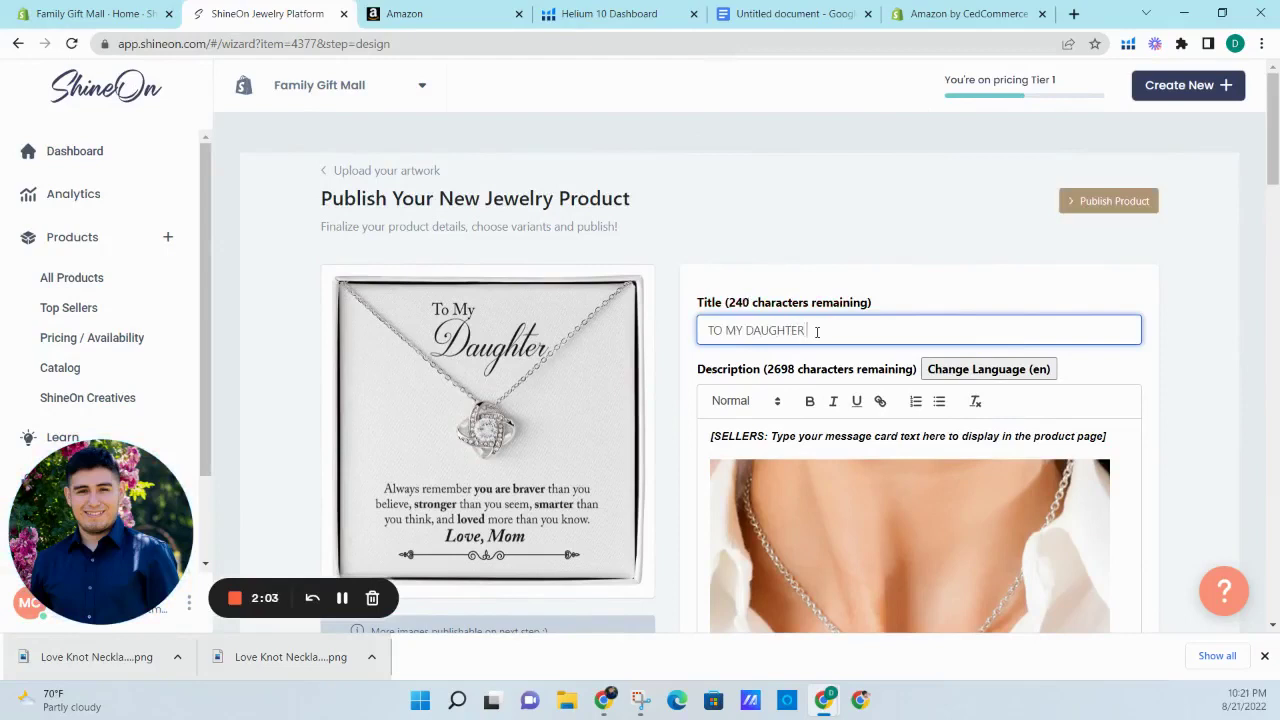
{"action": "type", "text": " BRAVER LOCE KN"}
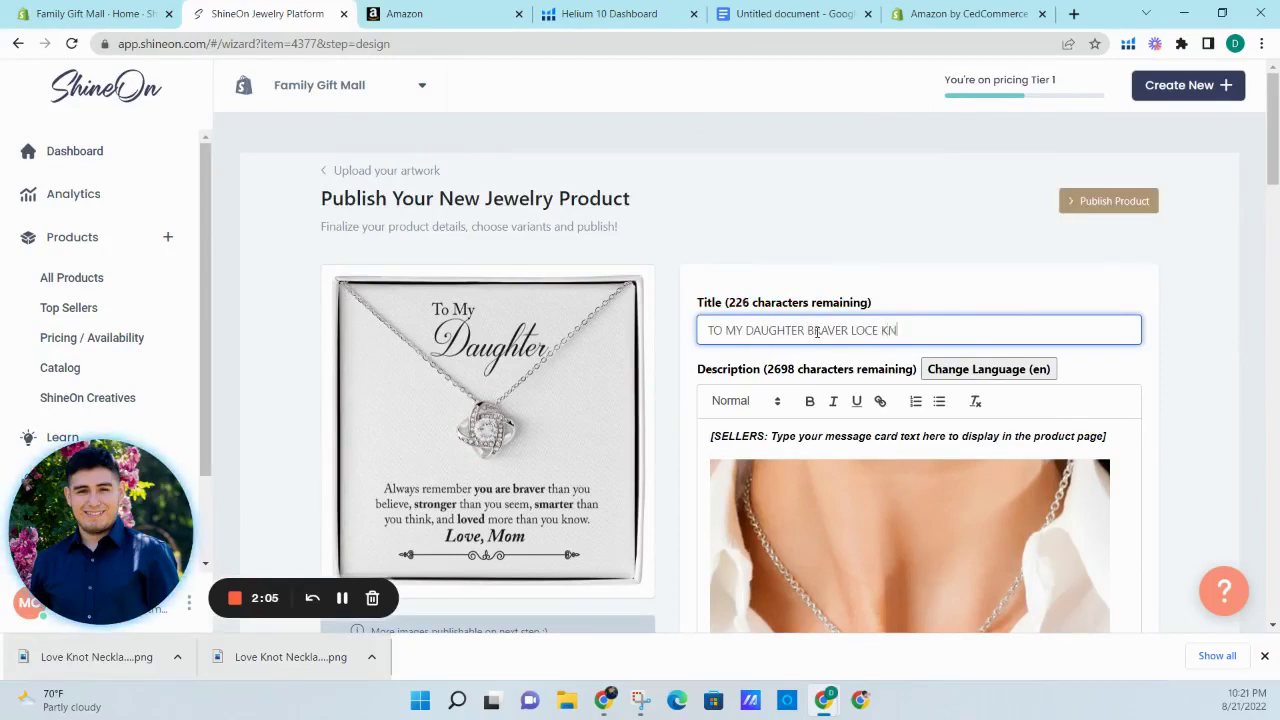
{"action": "key", "text": "BackSpace"}
{"action": "type", "text": "V"}
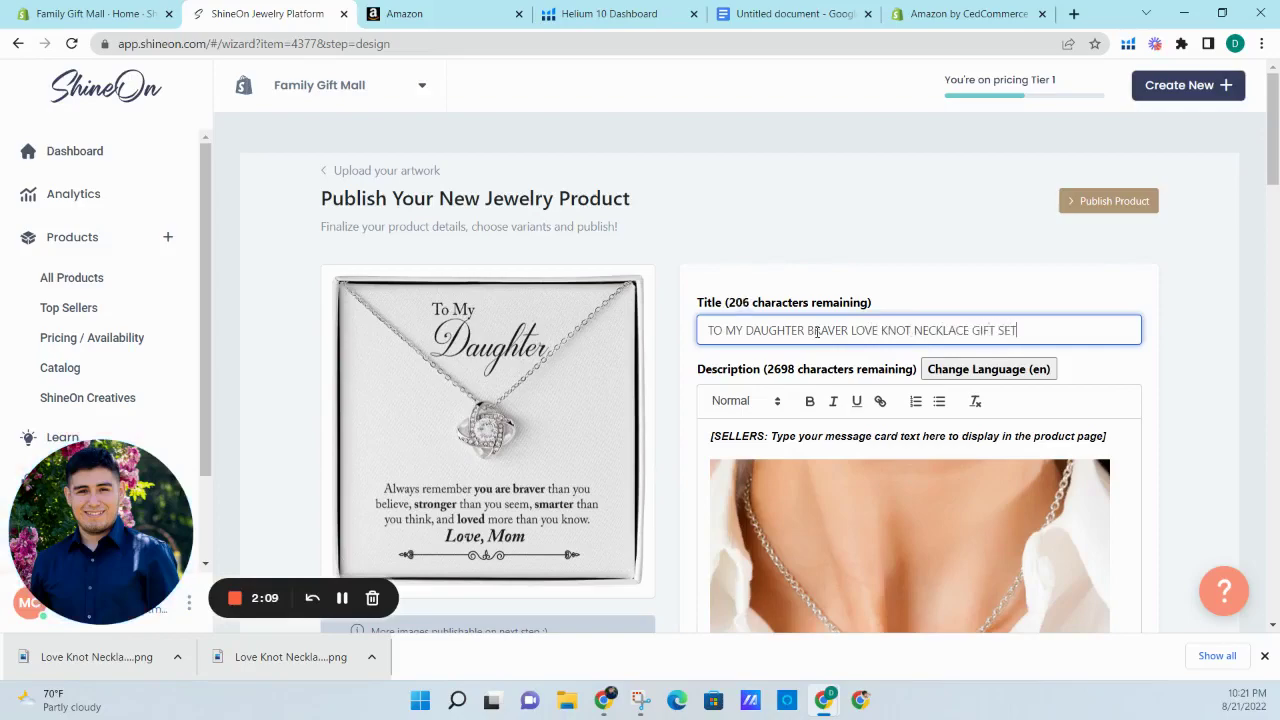
- Publish the new necklace product to the connected Shopify store
{"action": "scroll", "coordinate": [1160, 400], "scroll_direction": "down", "scroll_amount": 15}
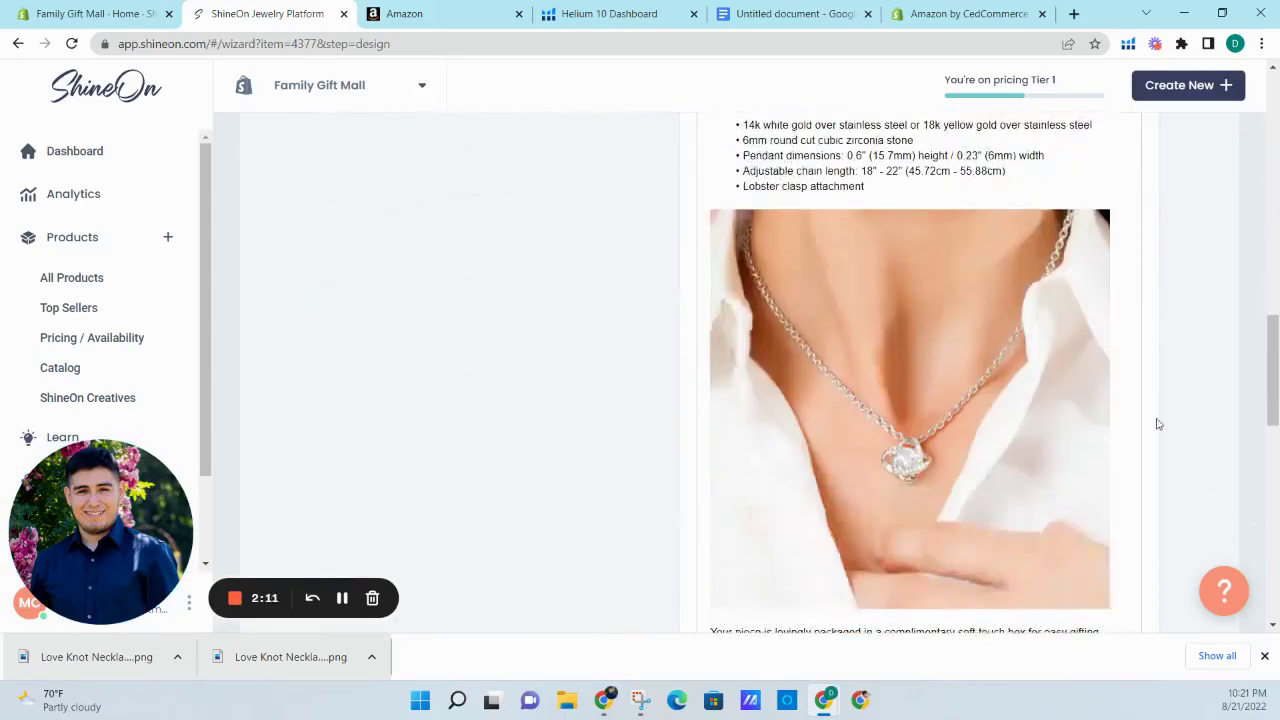
{"action": "scroll", "coordinate": [1159, 453], "scroll_direction": "down", "scroll_amount": 2}
{"action": "left_click", "coordinate": [1125, 578]}
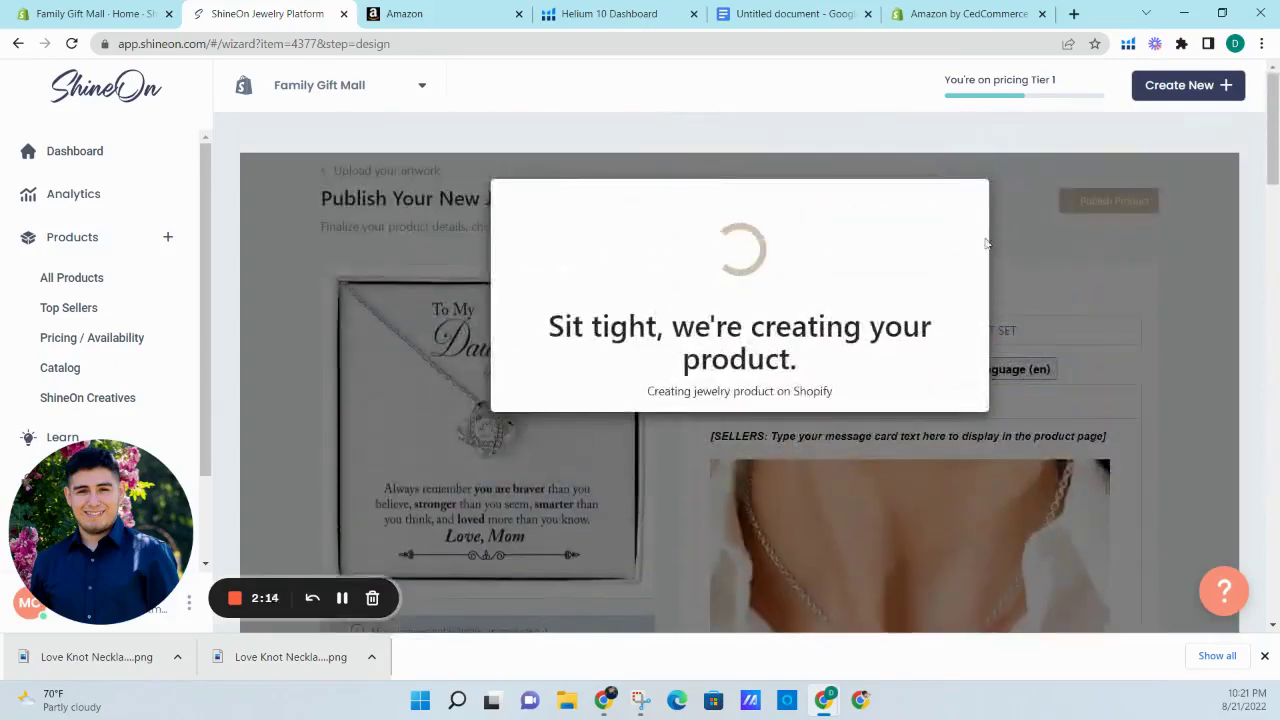
- Switch to Amazon Seller Central and start adding a product that is not sold on Amazon
{"action": "left_click", "coordinate": [490, 12]}
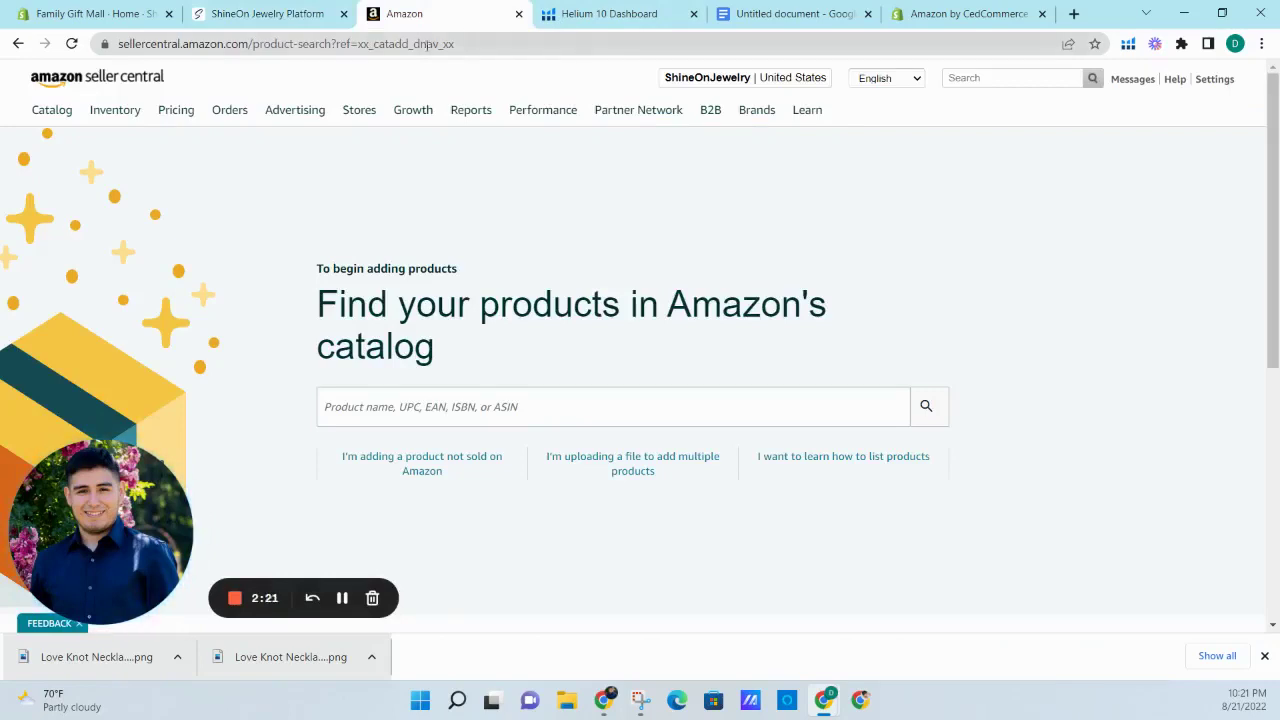
{"action": "mouse_move", "coordinate": [51, 118]}
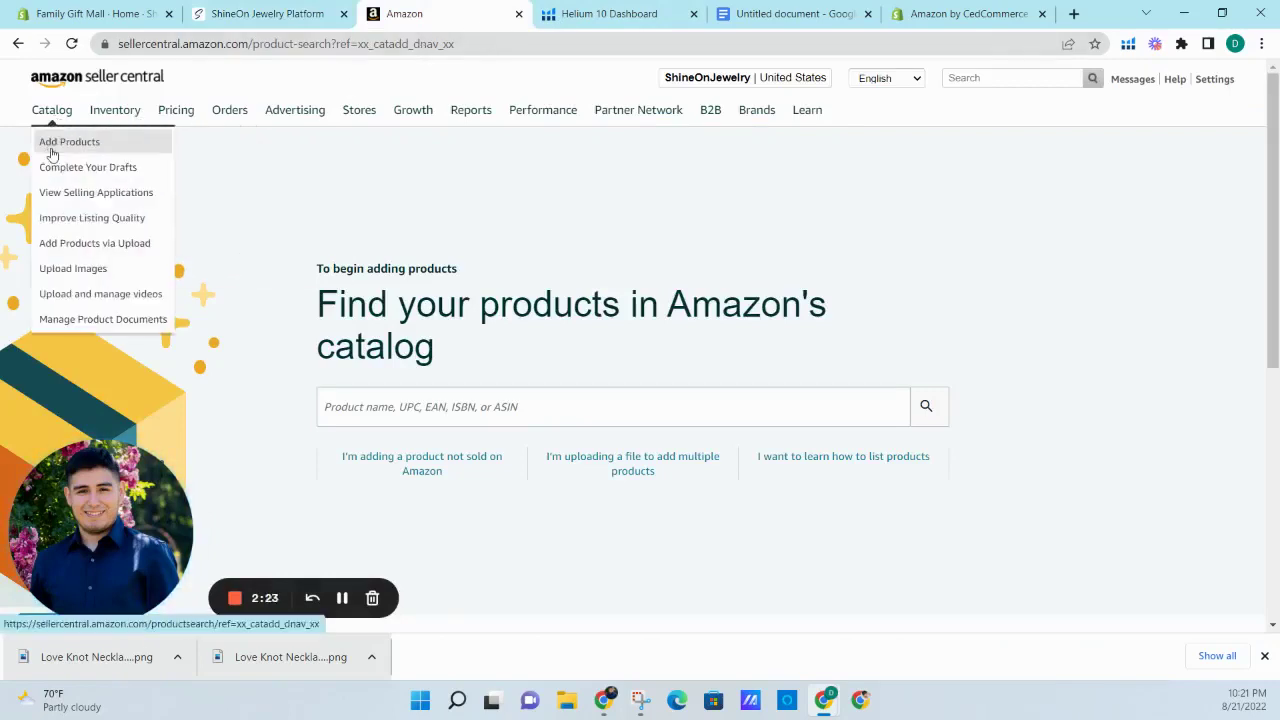
{"action": "left_click", "coordinate": [62, 146]}
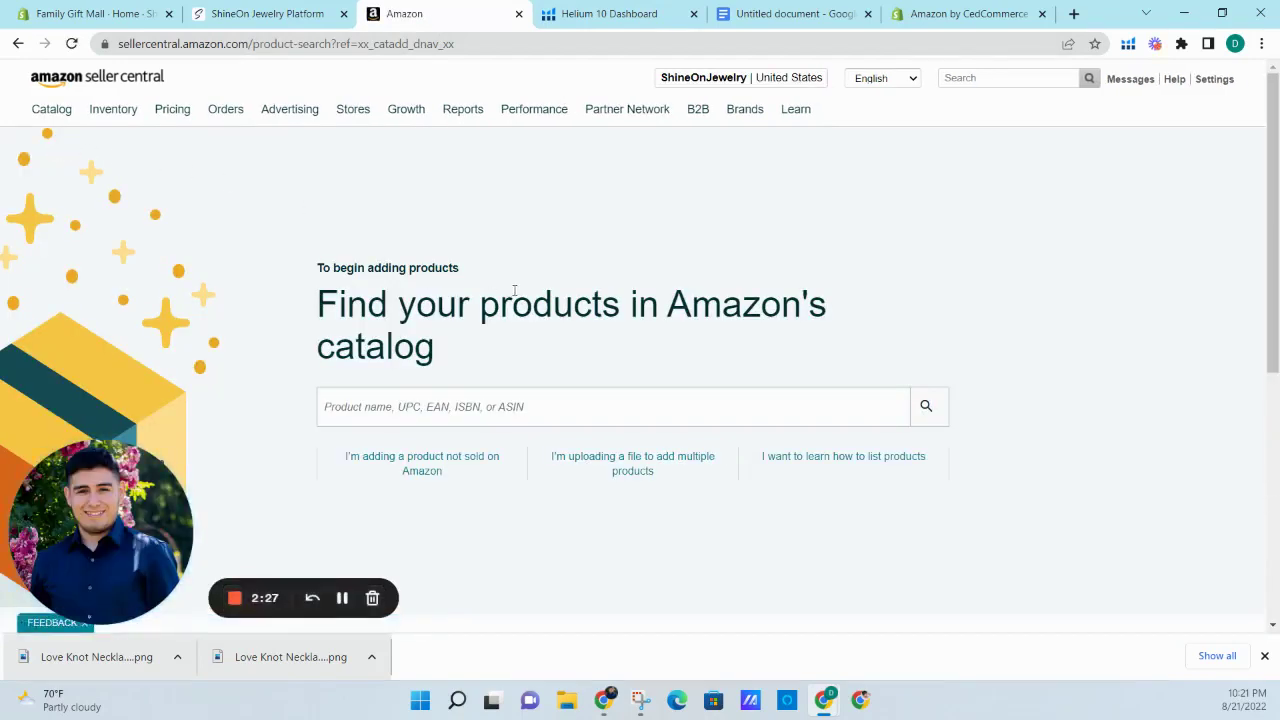
{"action": "left_click", "coordinate": [430, 471]}
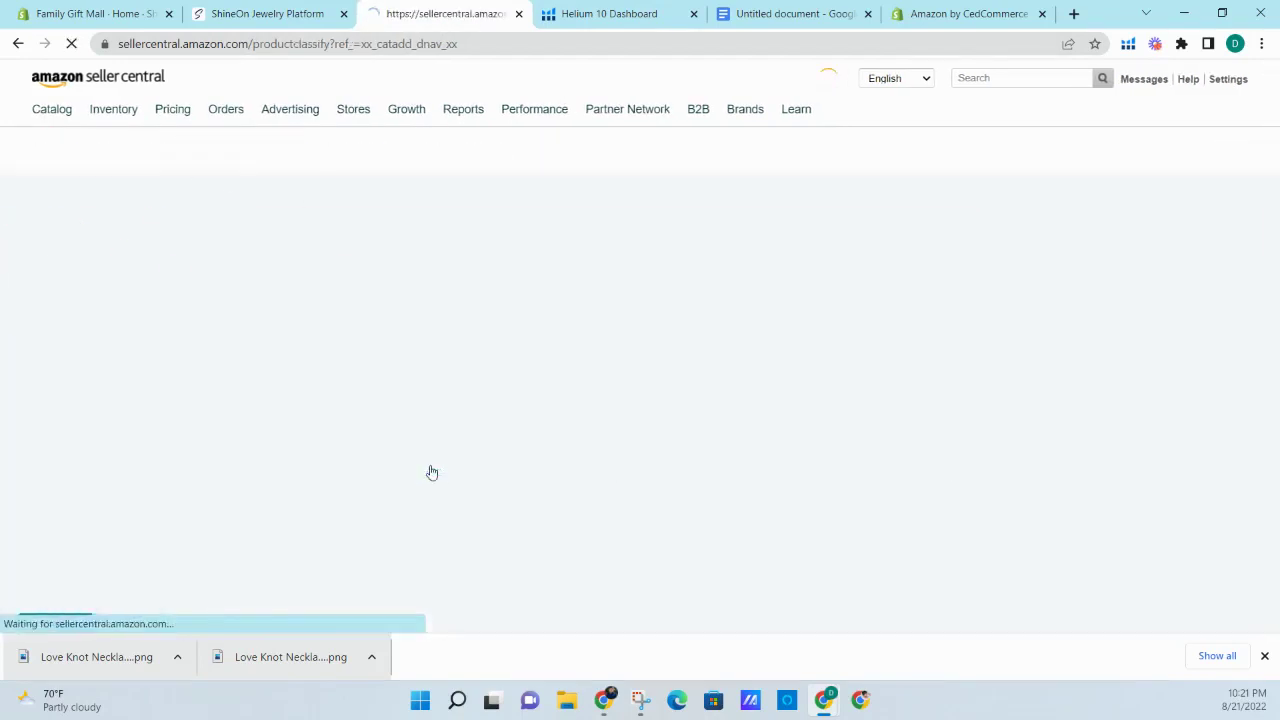
- Search the Amazon product types for "NECKLACE"
{"action": "left_click", "coordinate": [828, 343]}
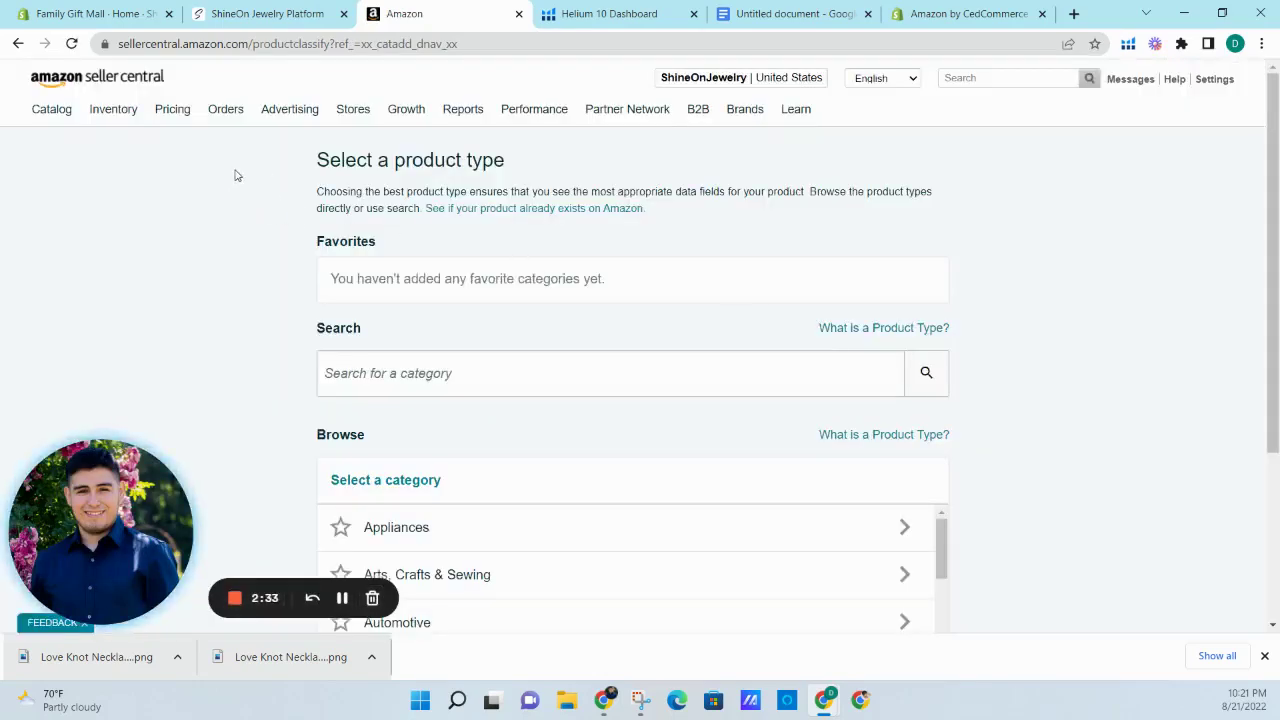
{"action": "scroll", "coordinate": [983, 197], "scroll_direction": "down", "scroll_amount": 2}
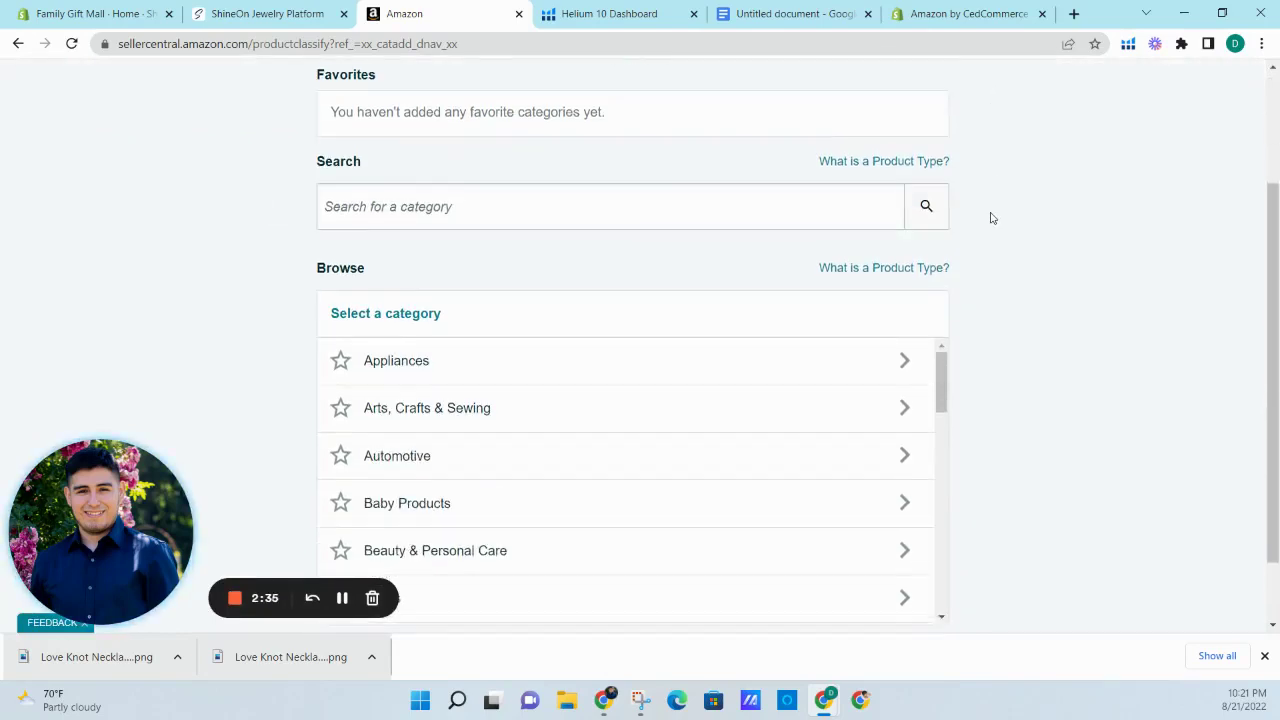
{"action": "scroll", "coordinate": [991, 217], "scroll_direction": "up", "scroll_amount": 1}
{"action": "left_click", "coordinate": [703, 293]}
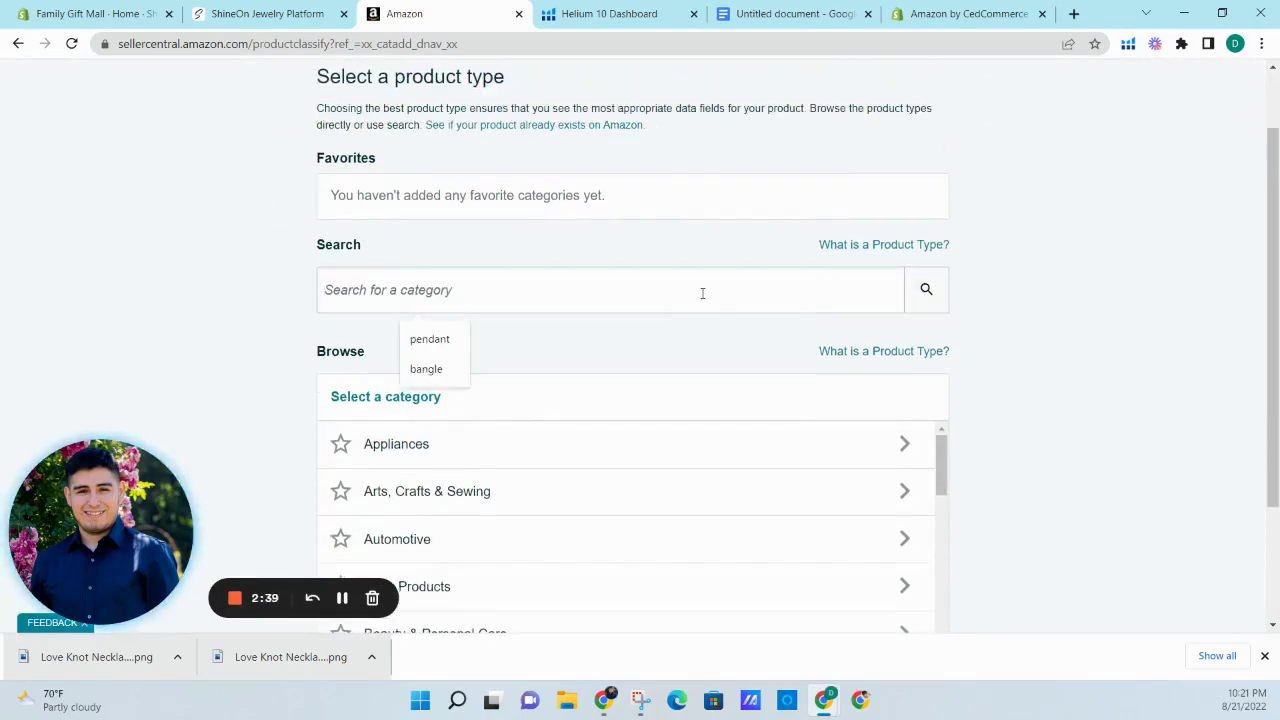
{"action": "type", "text": "NECKLACE"}
{"action": "key", "text": "Return"}
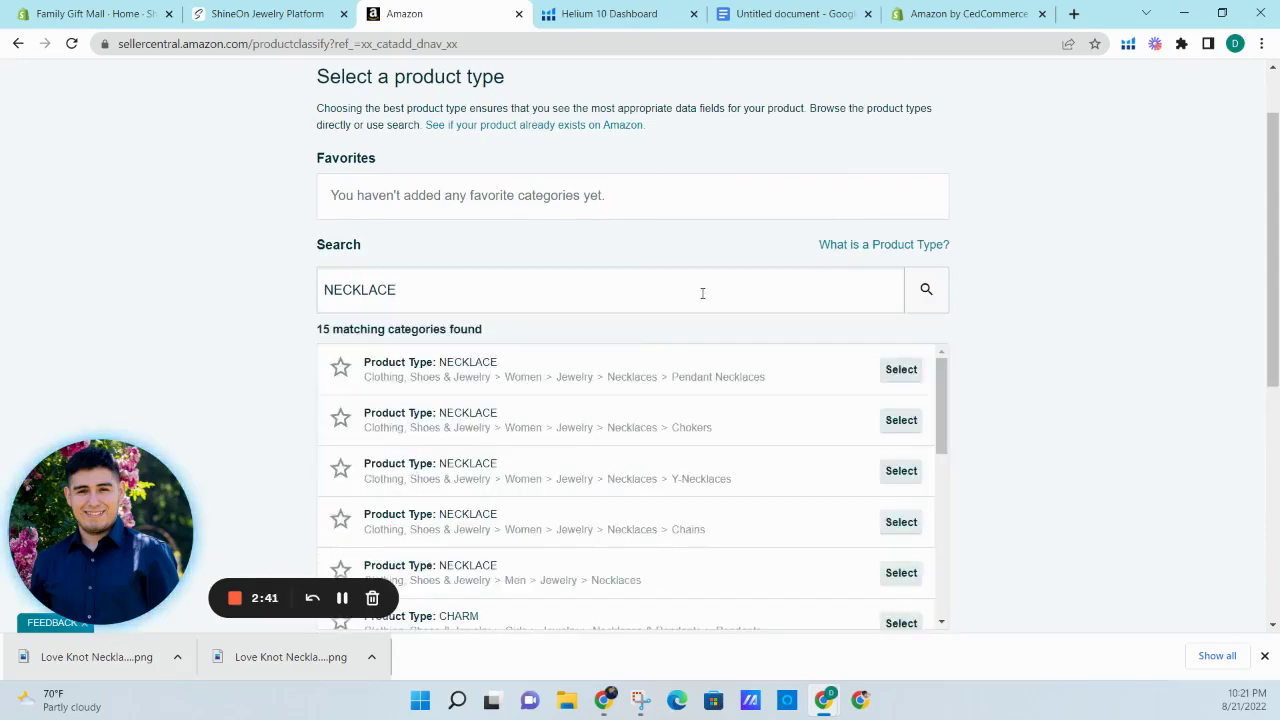
{"action": "scroll", "coordinate": [1043, 287], "scroll_direction": "down", "scroll_amount": 1}
- Switch to ShineOn and review the new necklace product's mockup images and variants
{"action": "left_click", "coordinate": [267, 13]}
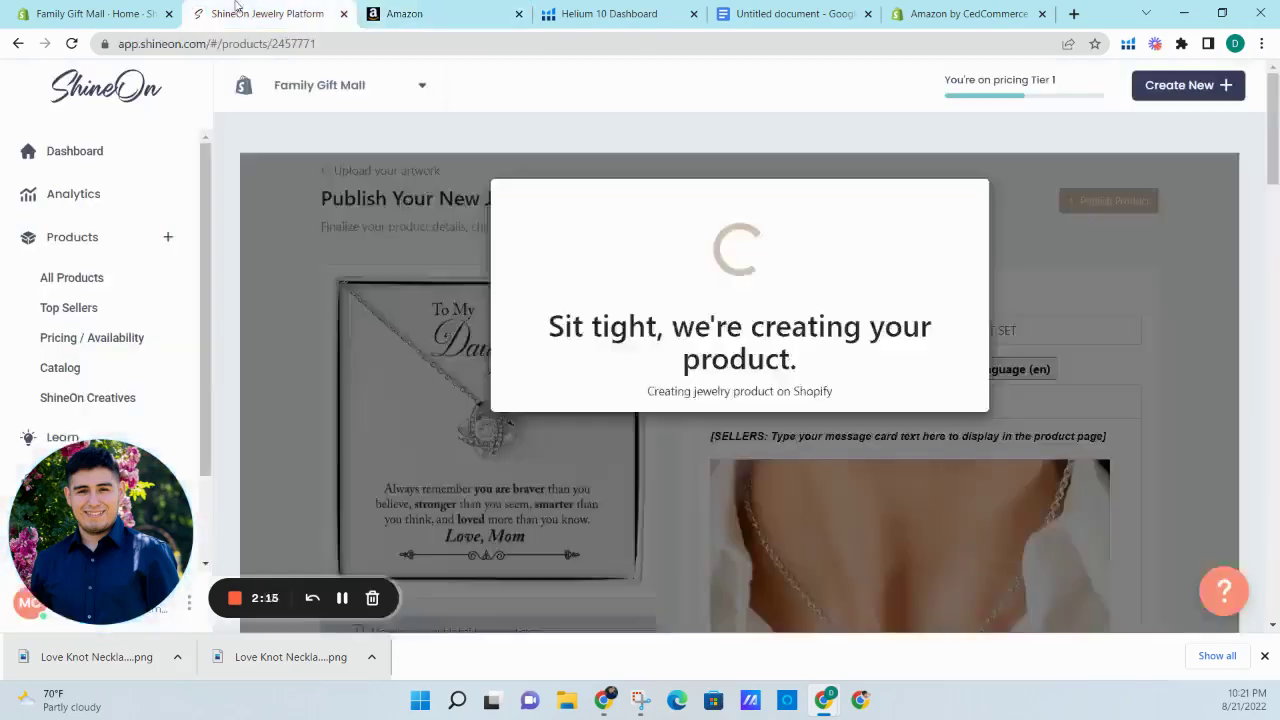
{"action": "scroll", "coordinate": [758, 206], "scroll_direction": "down", "scroll_amount": 3}
{"action": "scroll", "coordinate": [758, 206], "scroll_direction": "down", "scroll_amount": 10}
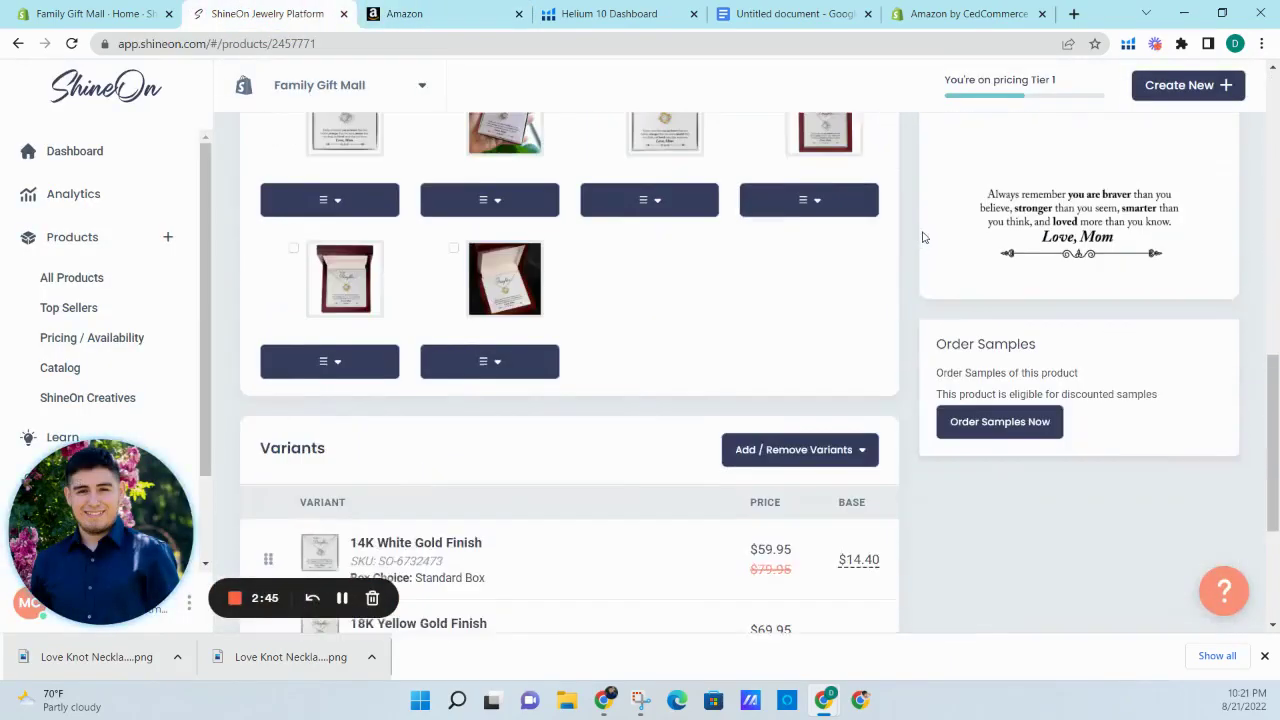
{"action": "scroll", "coordinate": [790, 293], "scroll_direction": "up", "scroll_amount": 2}
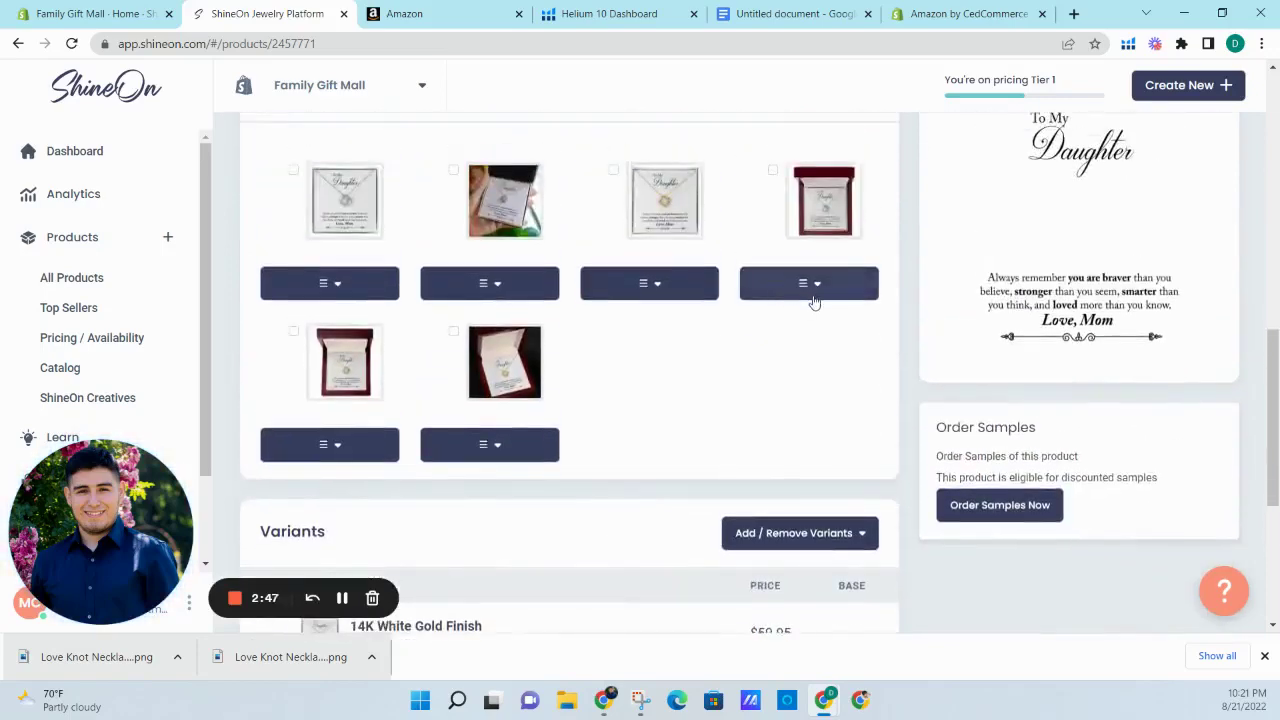
{"action": "scroll", "coordinate": [815, 302], "scroll_direction": "up", "scroll_amount": 8}
- Return to Amazon Seller Central and select the NECKLACE product type for Women > Jewelry > Necklaces > Pendant Necklaces
{"action": "left_click", "coordinate": [462, 13]}
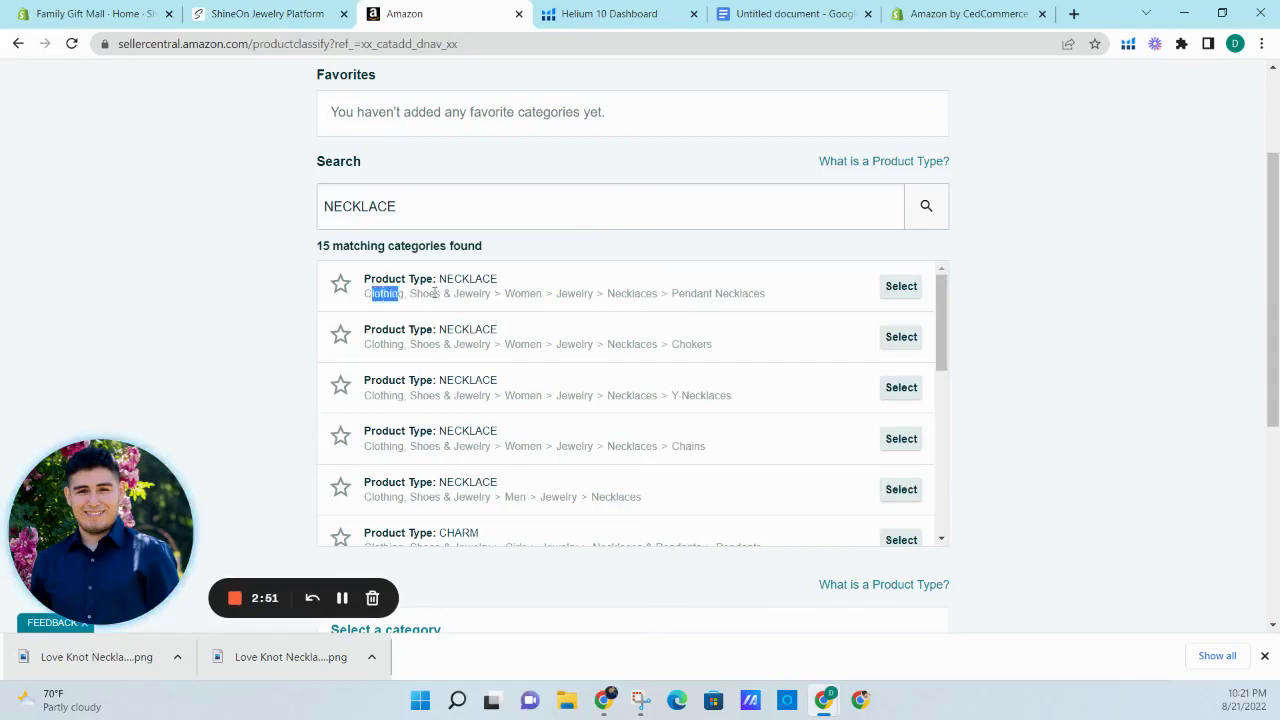
{"action": "left_click_drag", "start_coordinate": [435, 292], "coordinate": [548, 300]}
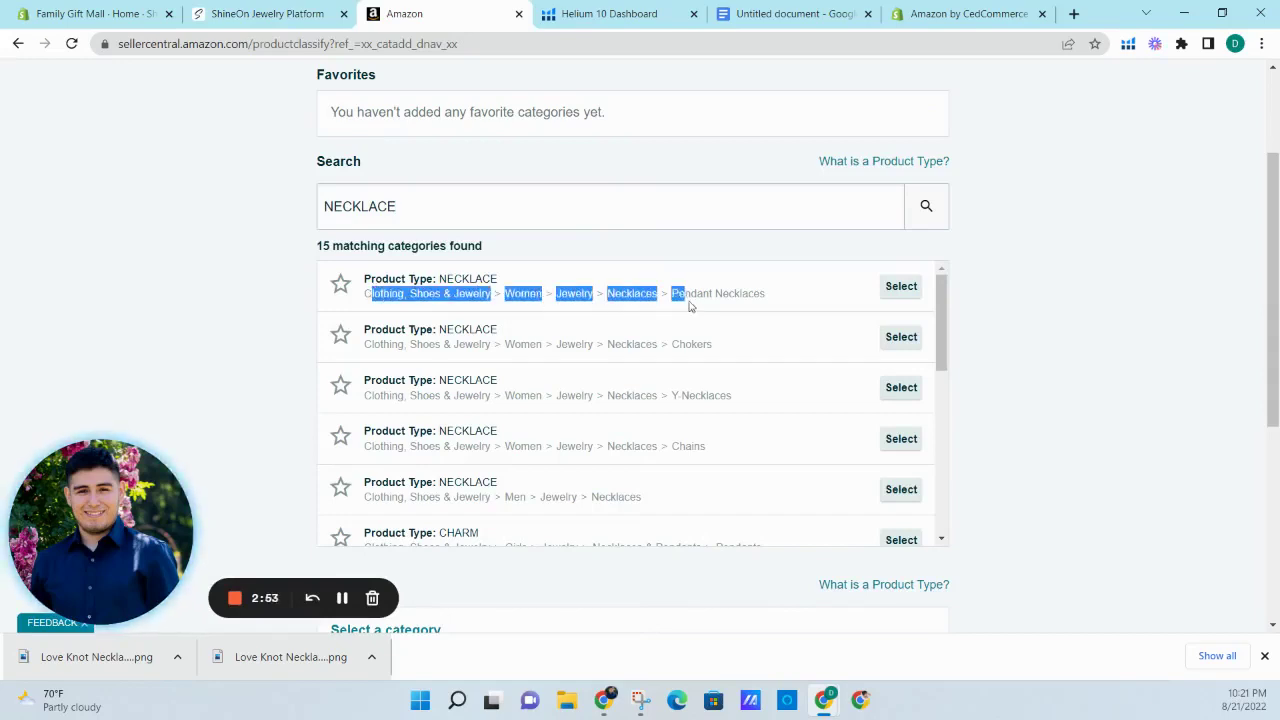
{"action": "left_click_drag", "start_coordinate": [689, 306], "coordinate": [828, 301]}
{"action": "left_click", "coordinate": [898, 298]}
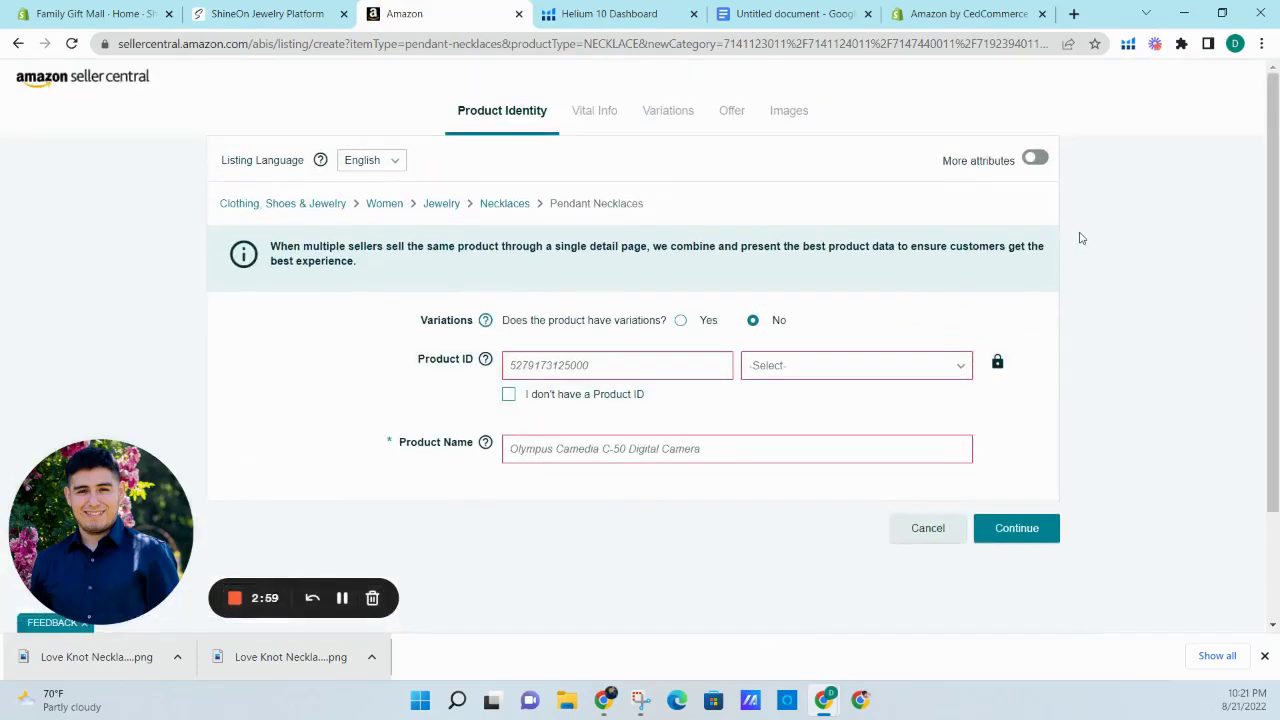
- Show more attributes for the new pendant necklace listing
{"action": "left_click", "coordinate": [1032, 160]}
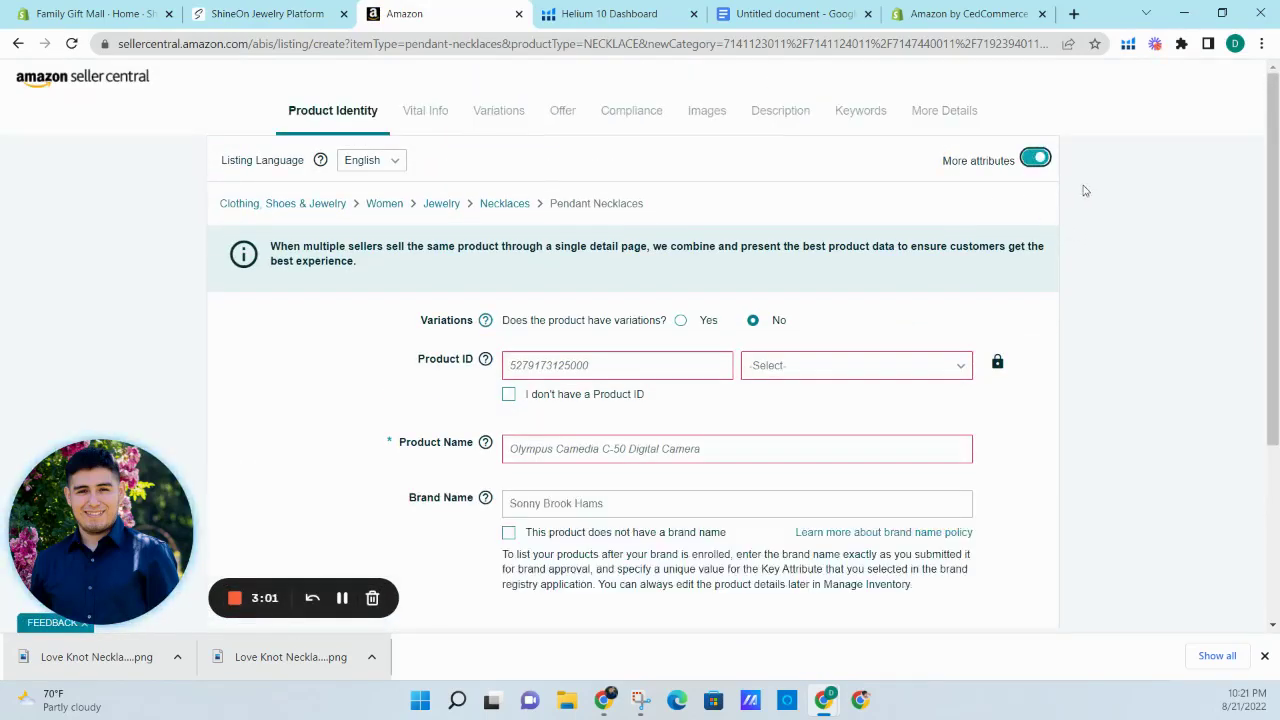
{"action": "scroll", "coordinate": [1114, 206], "scroll_direction": "down", "scroll_amount": 2}
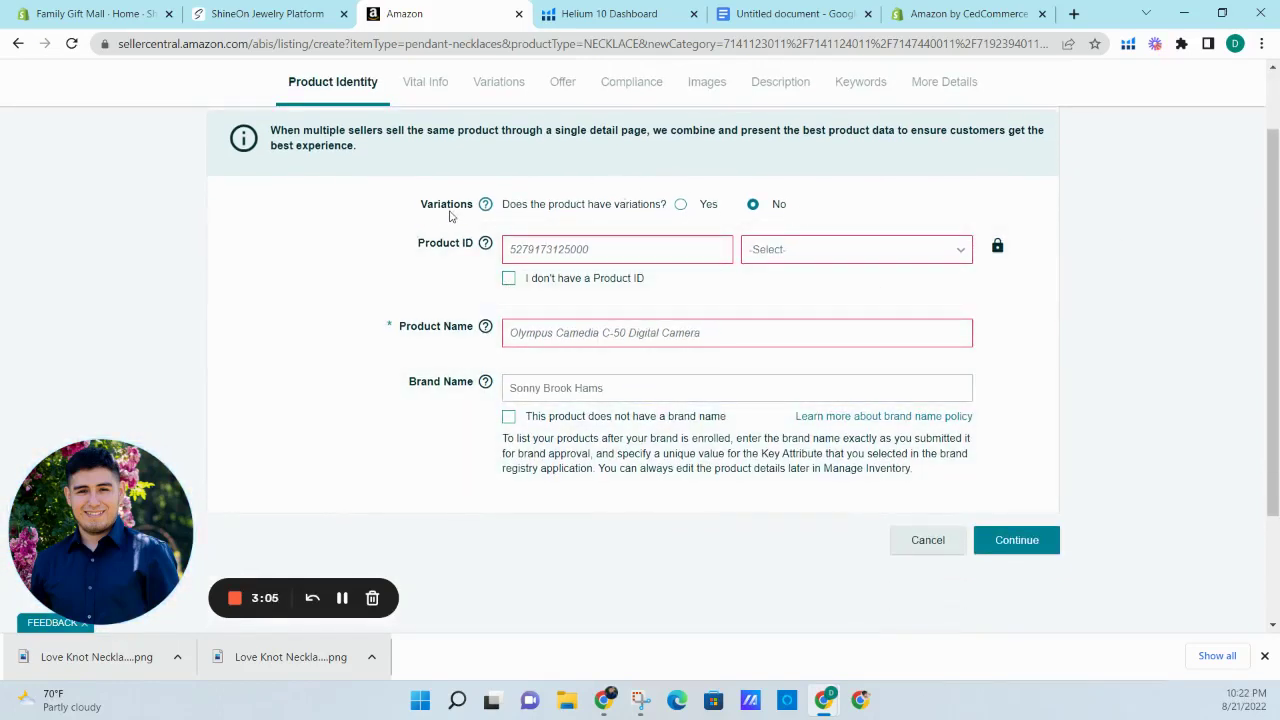
{"action": "scroll", "coordinate": [436, 207], "scroll_direction": "up", "scroll_amount": 2}
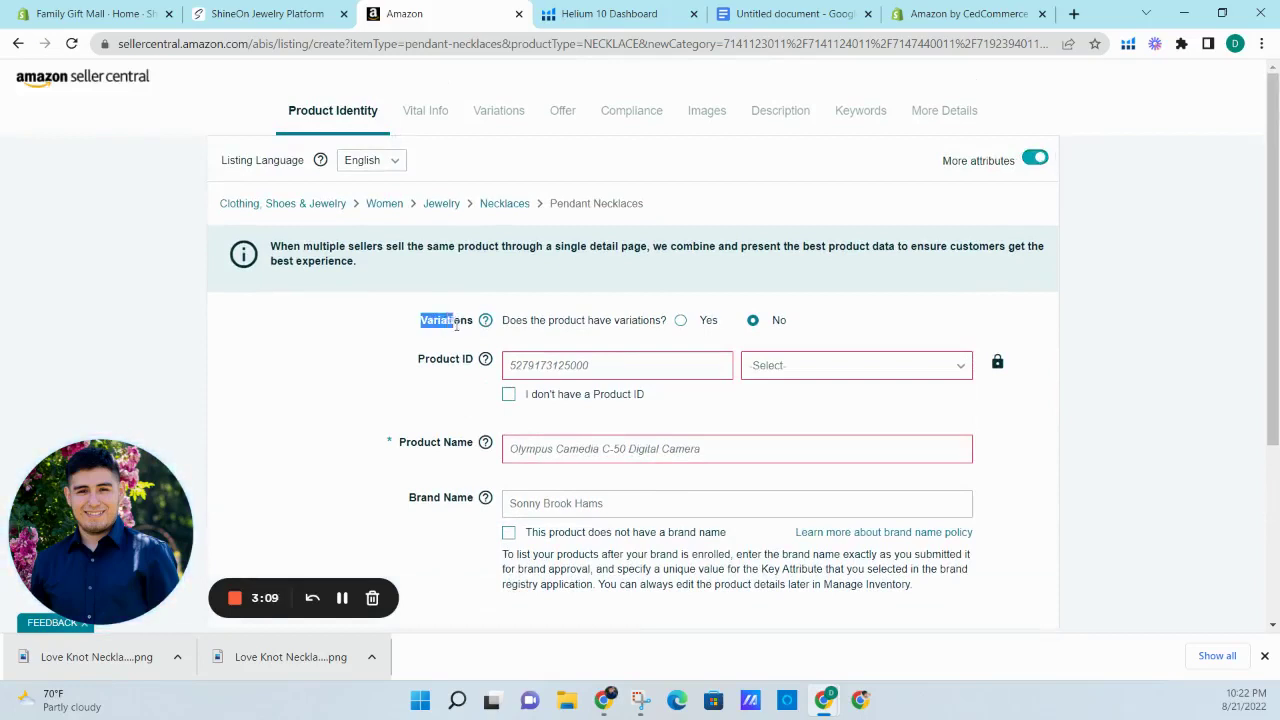
- Mark the product as having variations and choose Style and Color as the attributes that differ
{"action": "left_click_drag", "start_coordinate": [456, 320], "coordinate": [476, 328]}
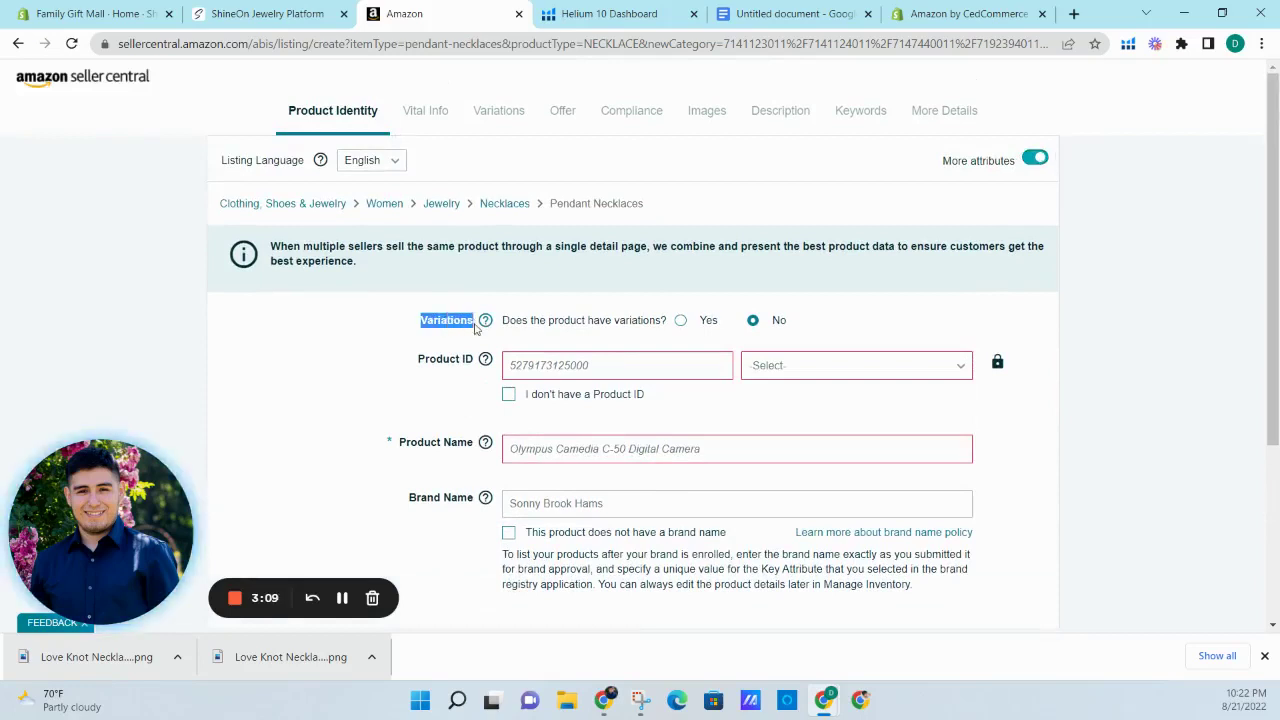
{"action": "left_click", "coordinate": [706, 320]}
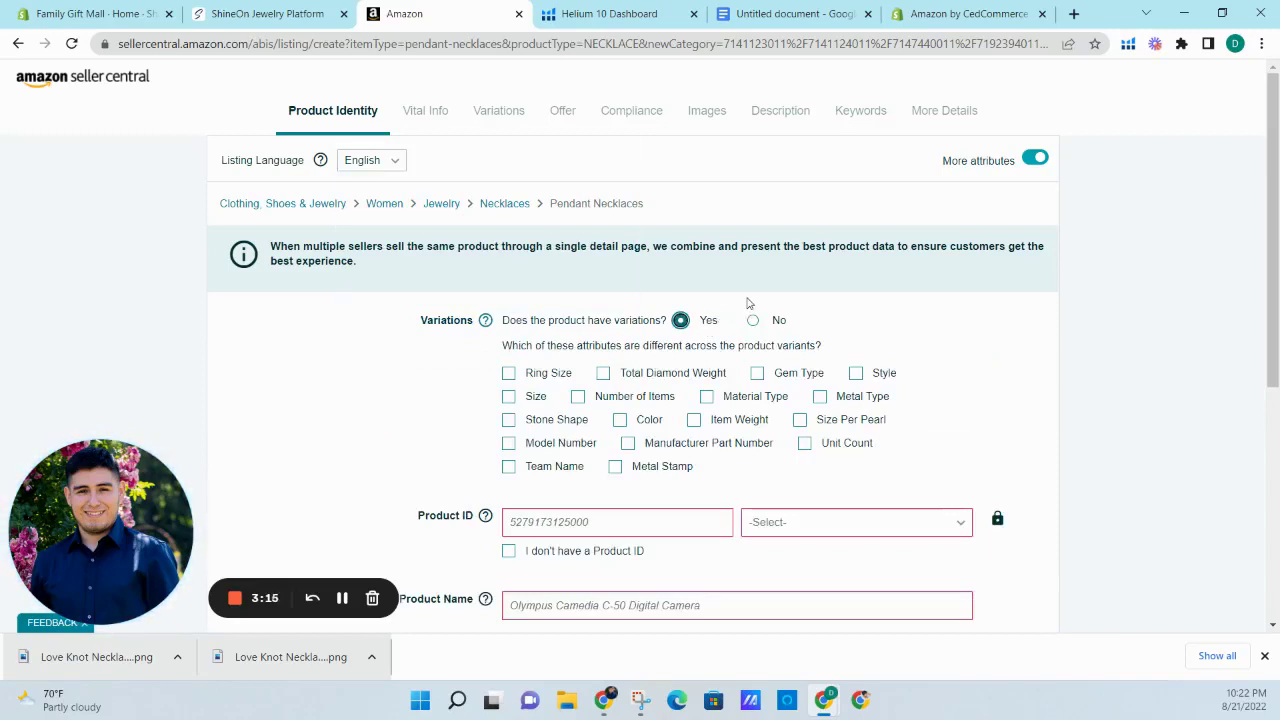
{"action": "scroll", "coordinate": [728, 300], "scroll_direction": "down", "scroll_amount": 1}
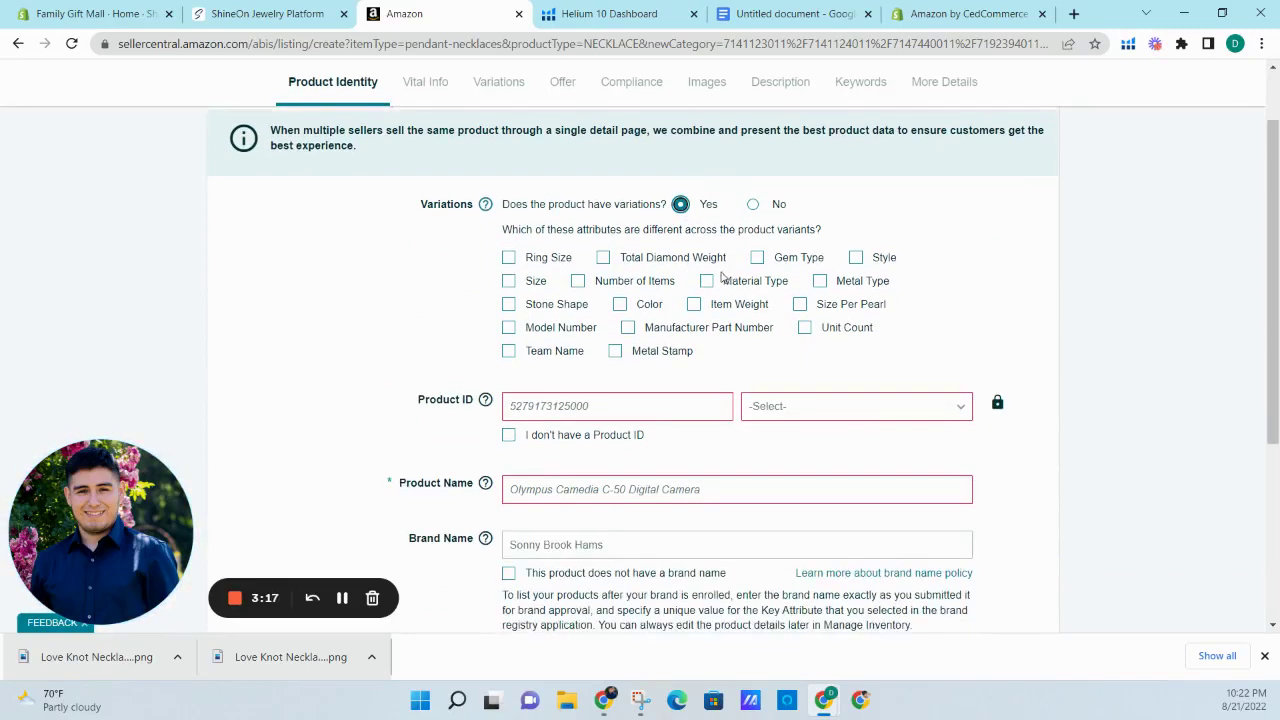
{"action": "scroll", "coordinate": [724, 280], "scroll_direction": "up", "scroll_amount": 1}
{"action": "scroll", "coordinate": [724, 283], "scroll_direction": "down", "scroll_amount": 1}
{"action": "left_click", "coordinate": [856, 258]}
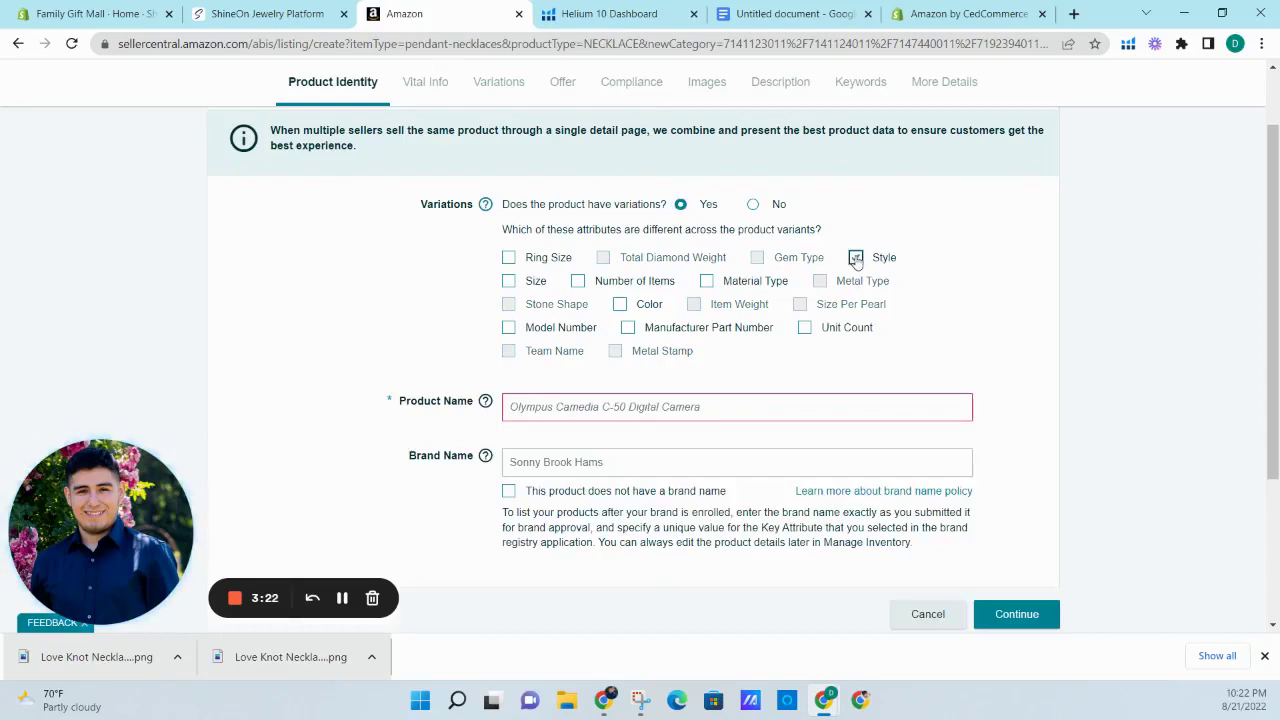
{"action": "left_click", "coordinate": [620, 304]}
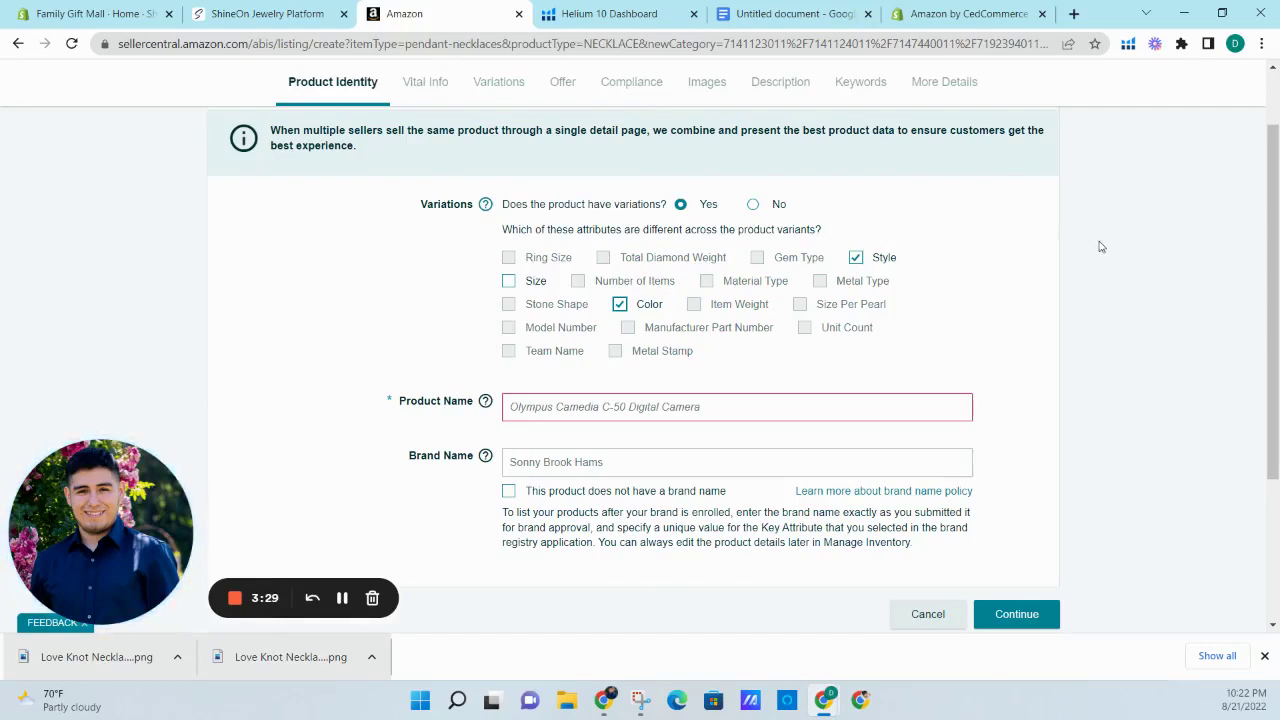
- Enter the brand name "FG Family Gift Mall" and copy it into the product name
{"action": "left_click", "coordinate": [640, 405]}
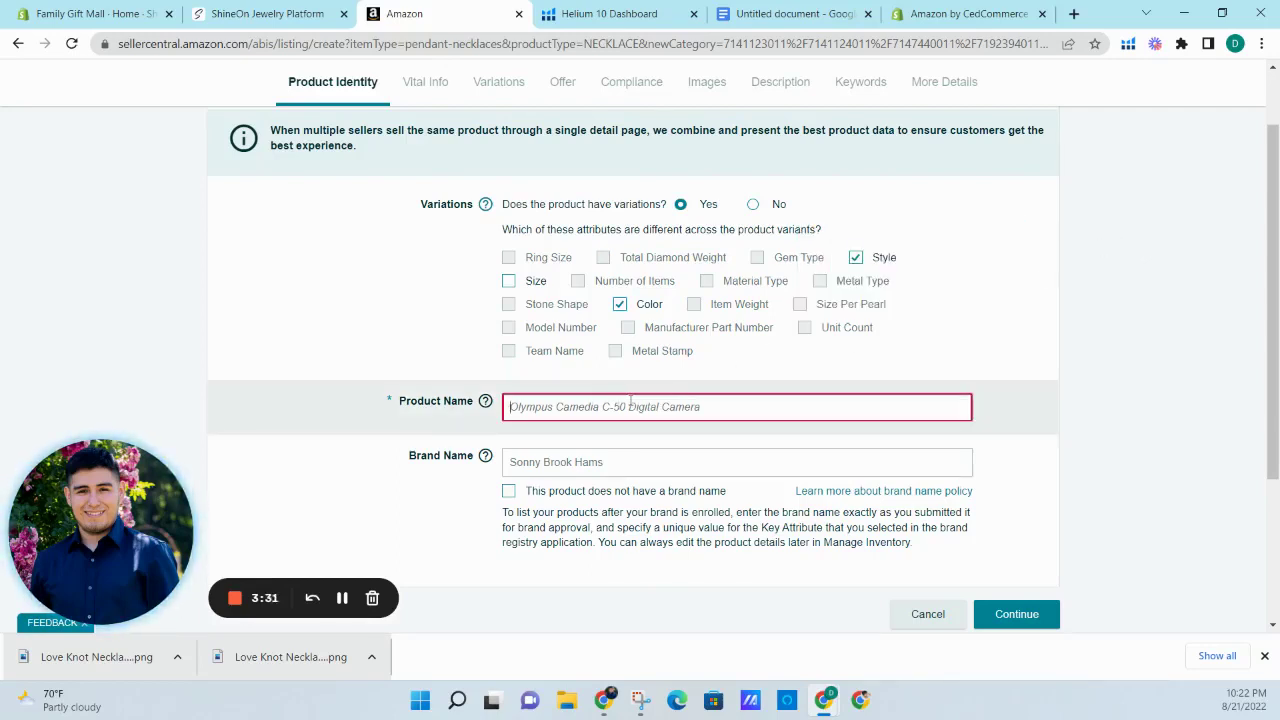
{"action": "mouse_move", "coordinate": [457, 413]}
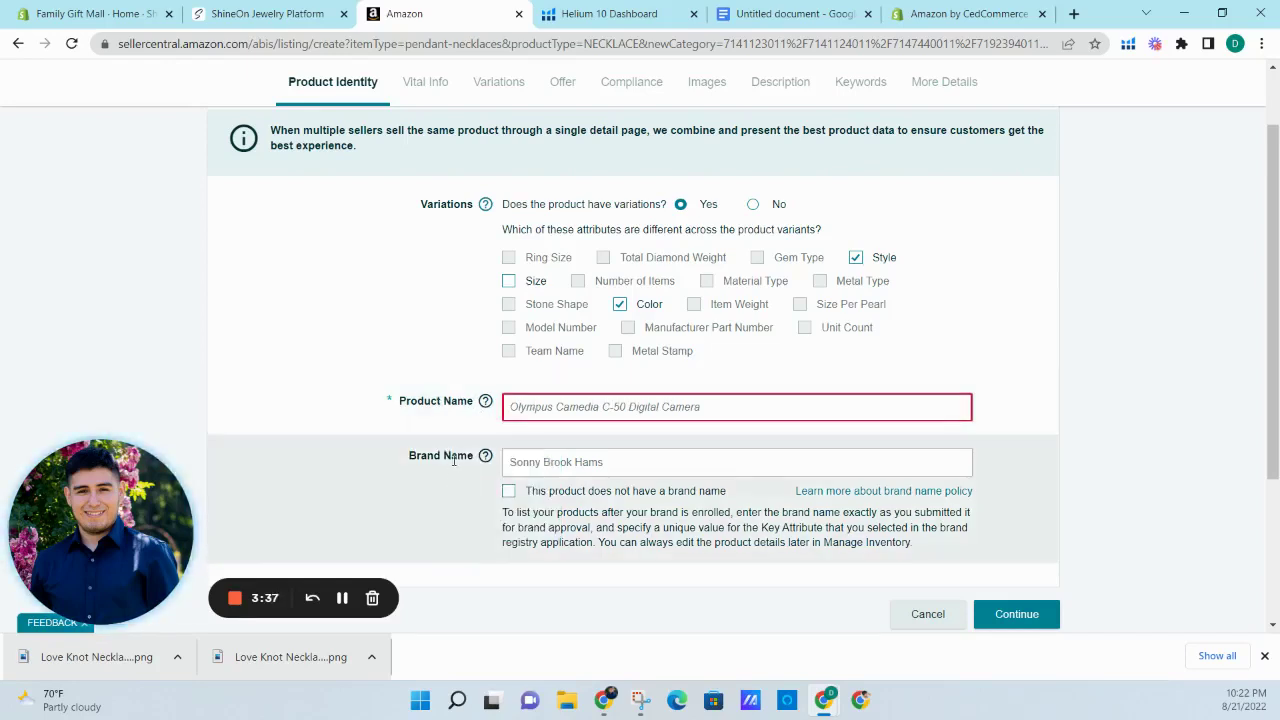
{"action": "left_click", "coordinate": [588, 462]}
{"action": "left_click", "coordinate": [601, 492]}
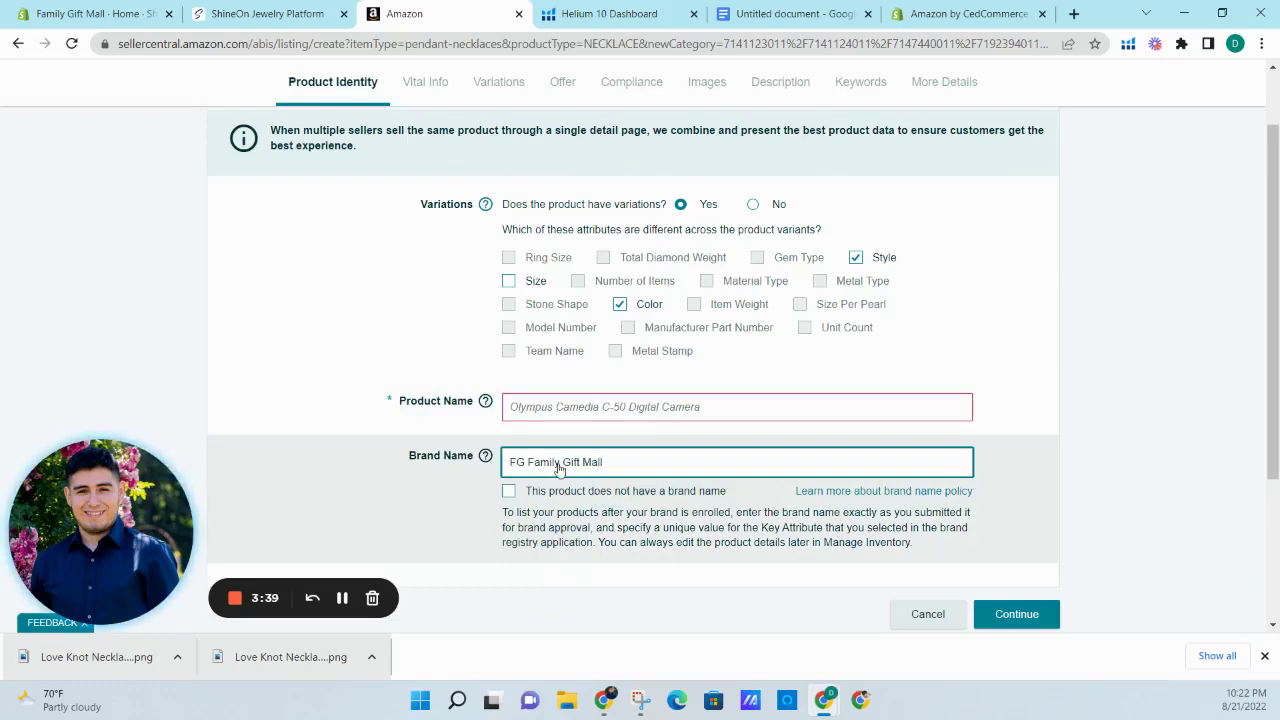
{"action": "key", "text": "ctrl+a"}
{"action": "key", "text": "ctrl+c"}
{"action": "left_click", "coordinate": [529, 408]}
{"action": "key", "text": "ctrl+v"}
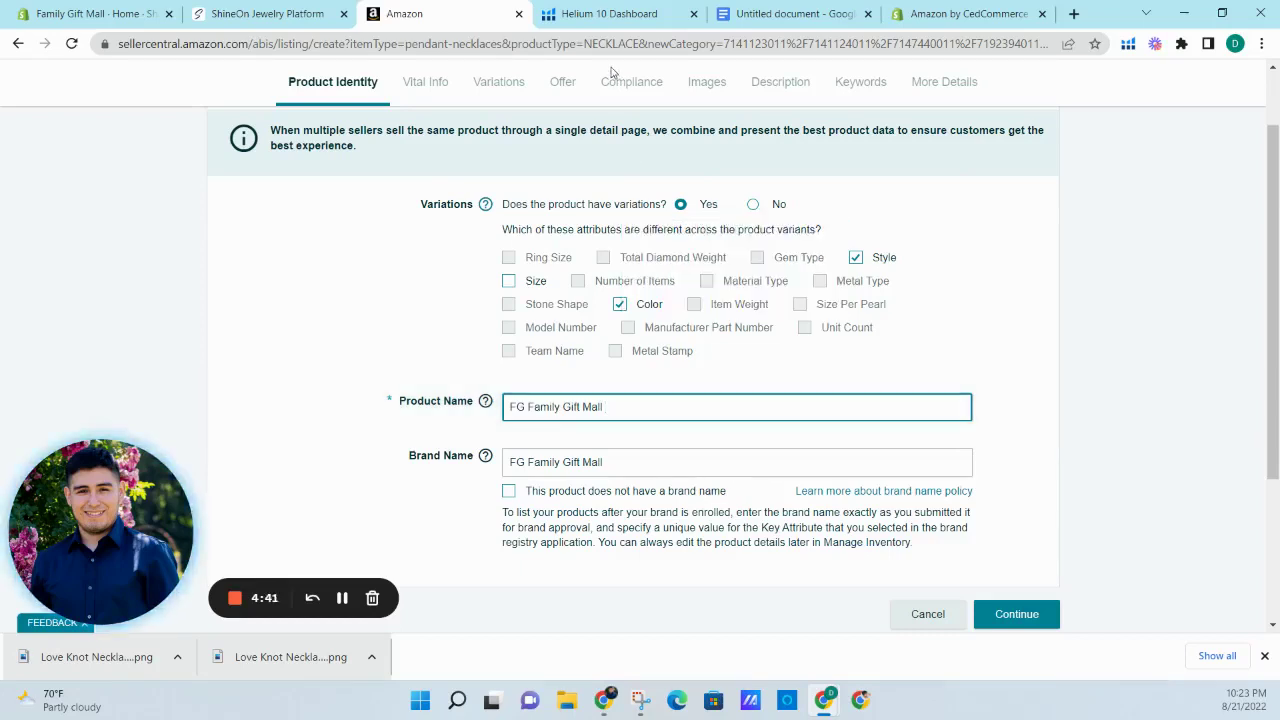
- Switch to Helium 10 and open the Magnet keyword research tool, ready for a keyword
{"action": "left_click", "coordinate": [609, 14]}
{"action": "left_click", "coordinate": [168, 86]}
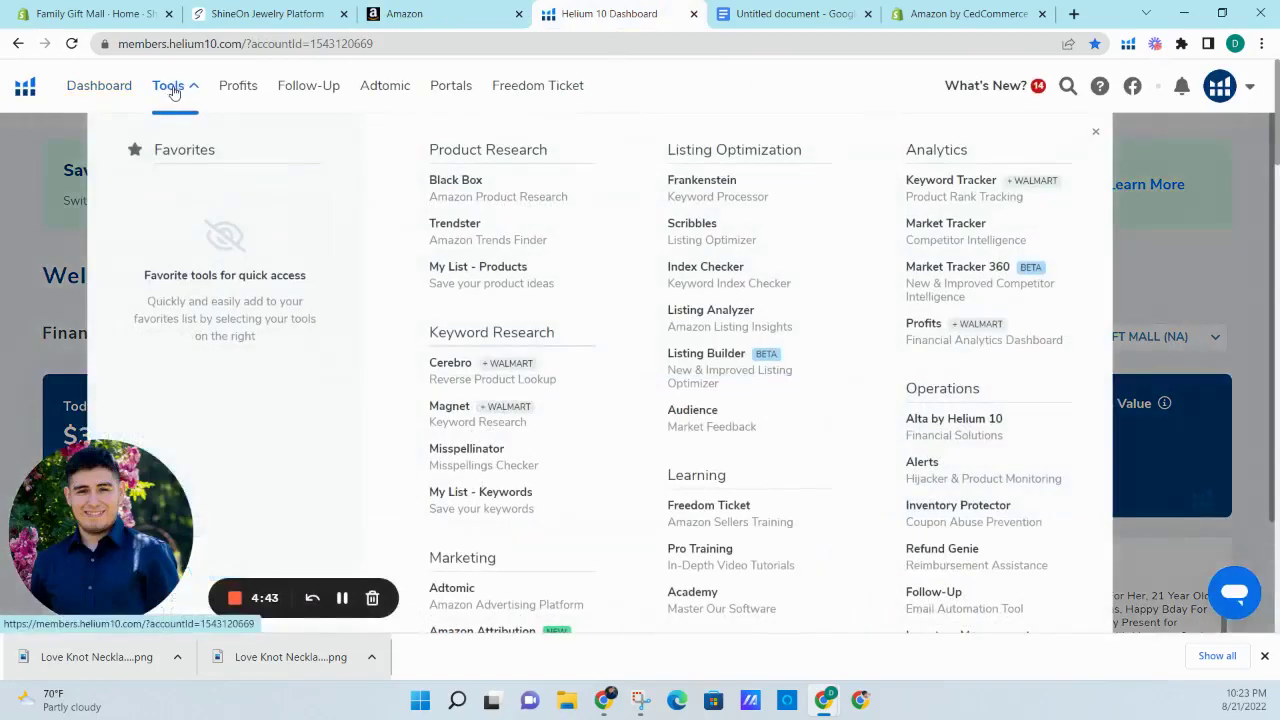
{"action": "left_click", "coordinate": [479, 414]}
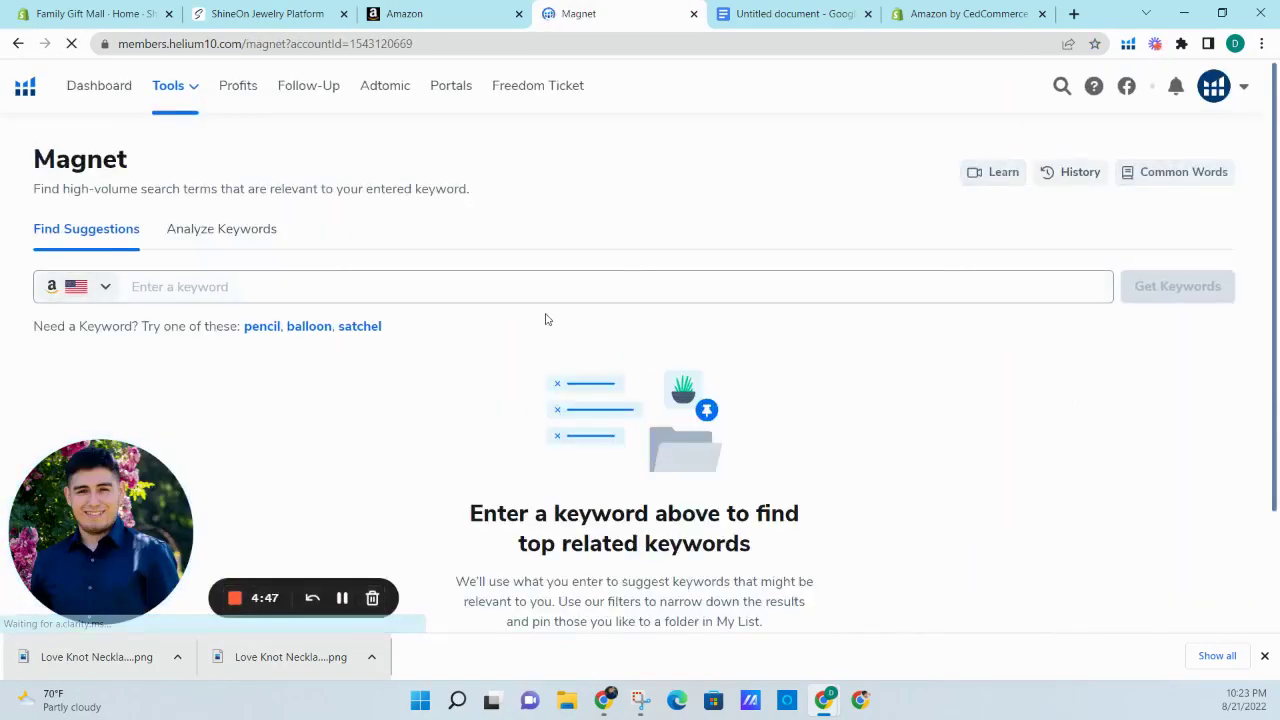
{"action": "left_click", "coordinate": [450, 24]}
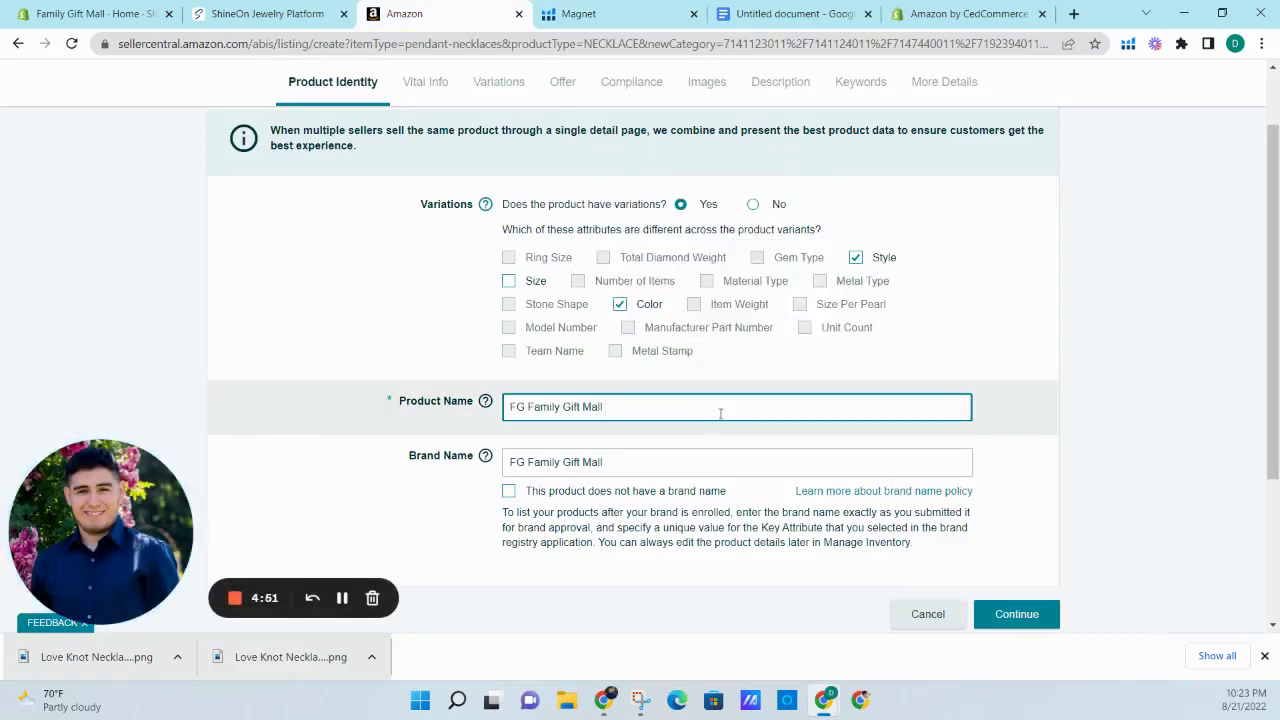
{"action": "left_click", "coordinate": [600, 22]}
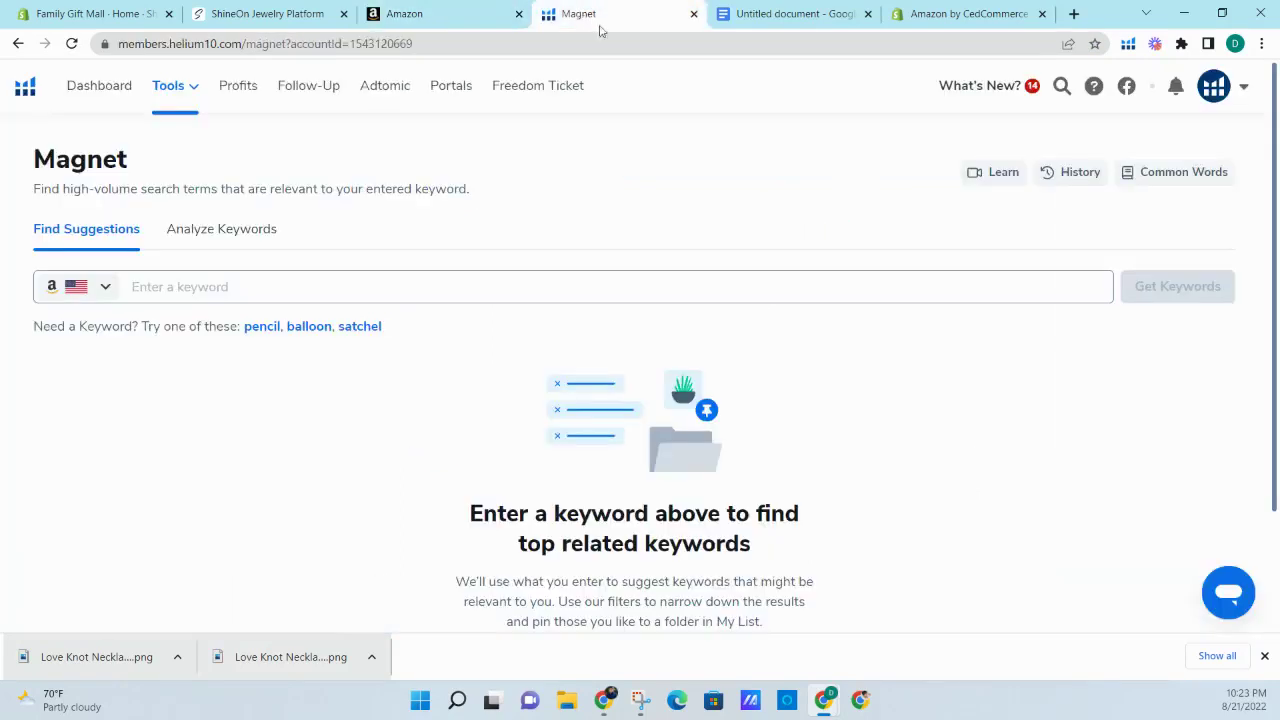
{"action": "left_click", "coordinate": [566, 298]}
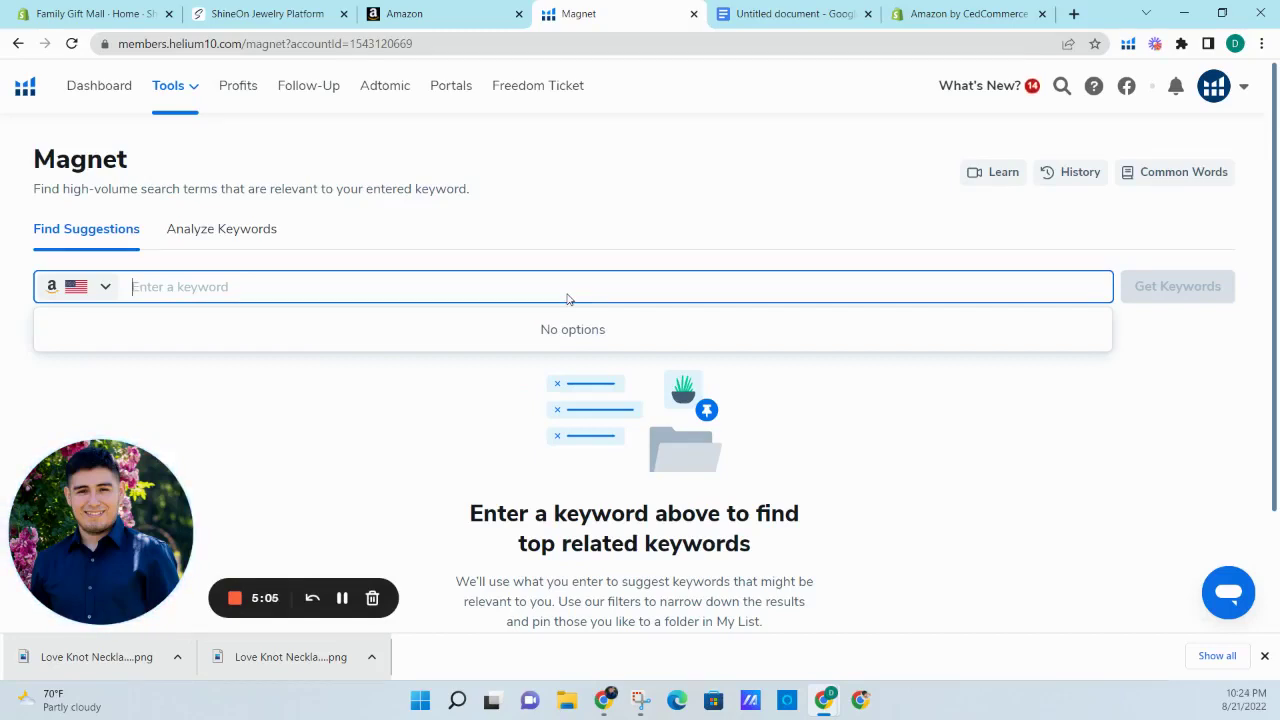
{"action": "type", "text": "DAUGHTER NECKLAACE"}
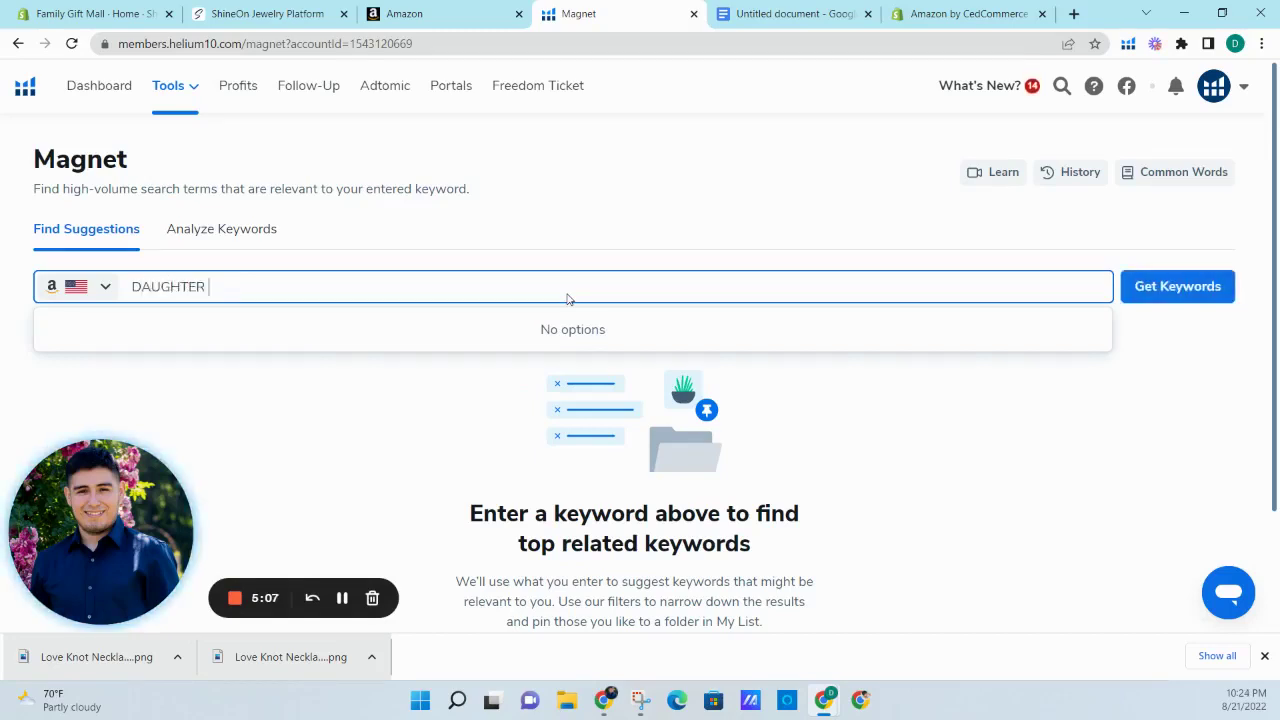
{"action": "key", "text": "BackSpace"}
{"action": "key", "text": "BackSpace"}
{"action": "key", "text": "BackSpace"}
{"action": "key", "text": "BackSpace"}
{"action": "key", "text": "BackSpace"}
{"action": "key", "text": "BackSpace"}
{"action": "key", "text": "BackSpace"}
{"action": "key", "text": "BackSpace"}
{"action": "key", "text": "BackSpace"}
{"action": "key", "text": "BackSpace"}
{"action": "key", "text": "BackSpace"}
{"action": "key", "text": "BackSpace"}
{"action": "key", "text": "BackSpace"}
{"action": "key", "text": "BackSpace"}
{"action": "key", "text": "BackSpace"}
{"action": "key", "text": "BackSpace"}
{"action": "key", "text": "BackSpace"}
{"action": "key", "text": "BackSpace"}
- Get Magnet keyword suggestions for "NECKLACE FOR MY DAUGHTER" on the US Amazon marketplace
{"action": "type", "text": "NECKLACE FOR M"}
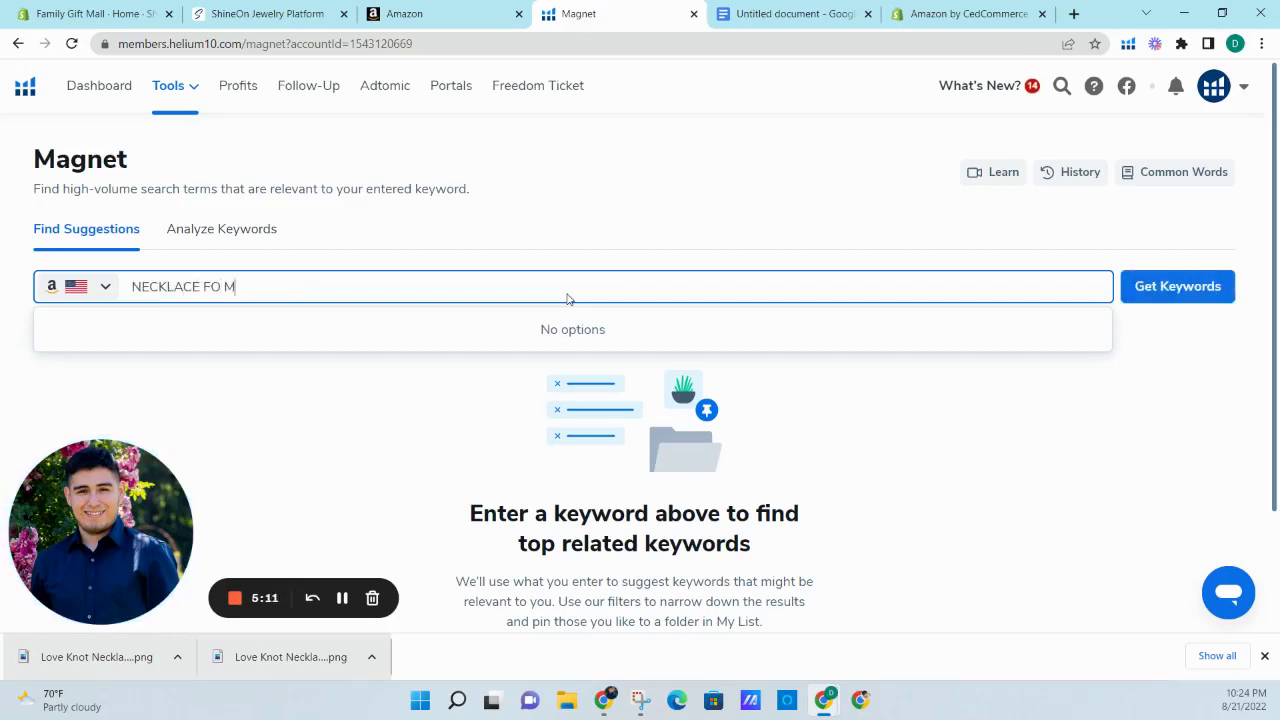
{"action": "key", "text": "BackSpace"}
{"action": "key", "text": "BackSpace"}
{"action": "type", "text": "R MY DAUGHTER"}
{"action": "key", "text": "Return"}
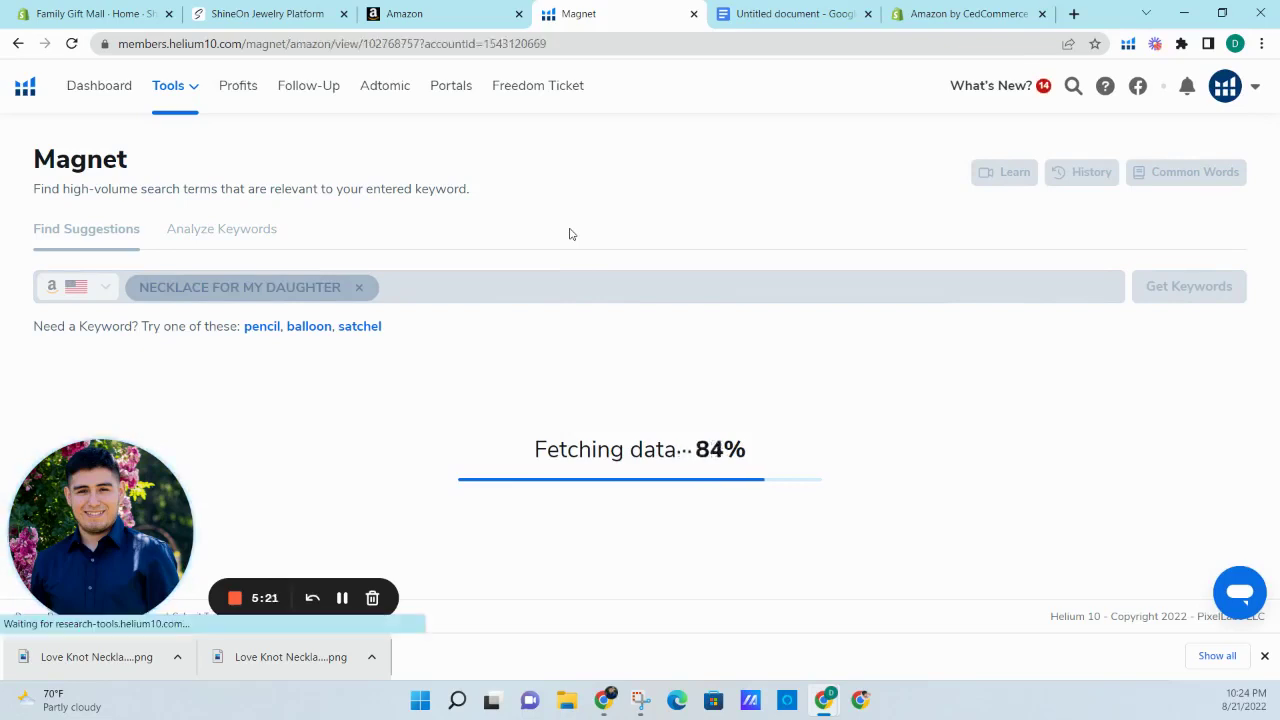
- Examine the Magnet results for the daughter necklace keyword, including the filters, search summary and filtered keyword list
{"action": "scroll", "coordinate": [557, 220], "scroll_direction": "down", "scroll_amount": 1}
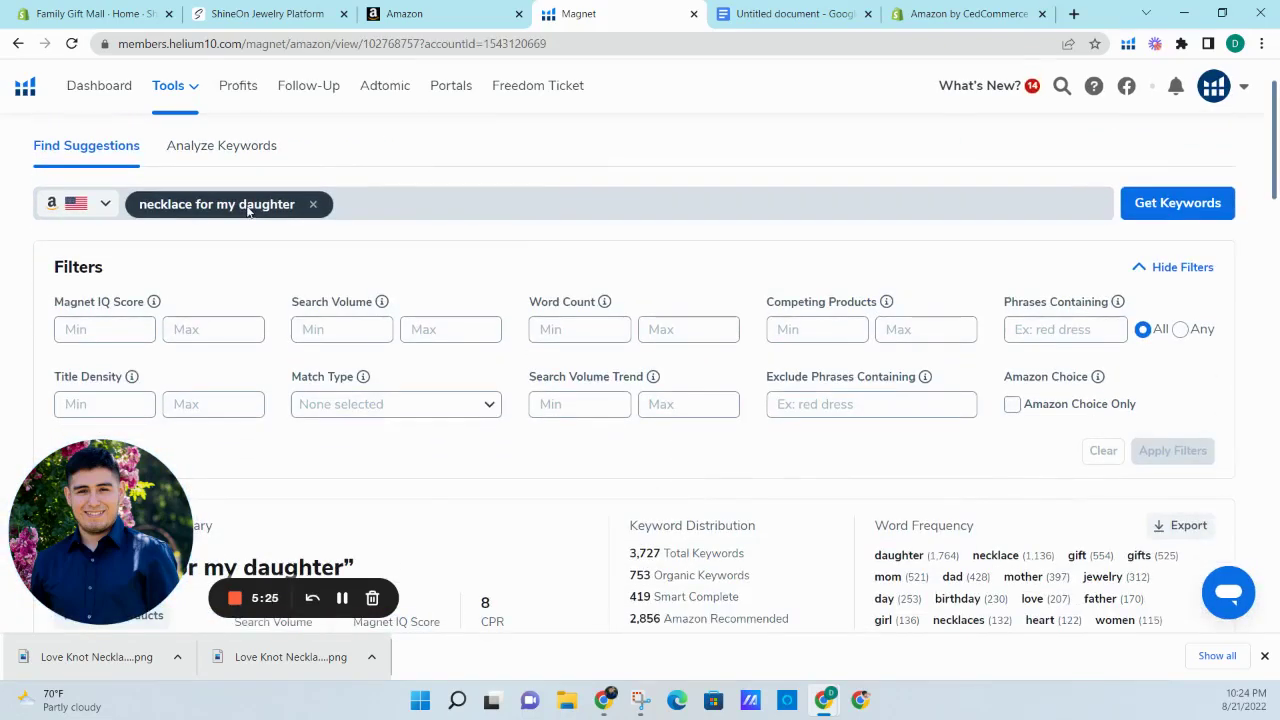
{"action": "scroll", "coordinate": [249, 210], "scroll_direction": "up", "scroll_amount": 1}
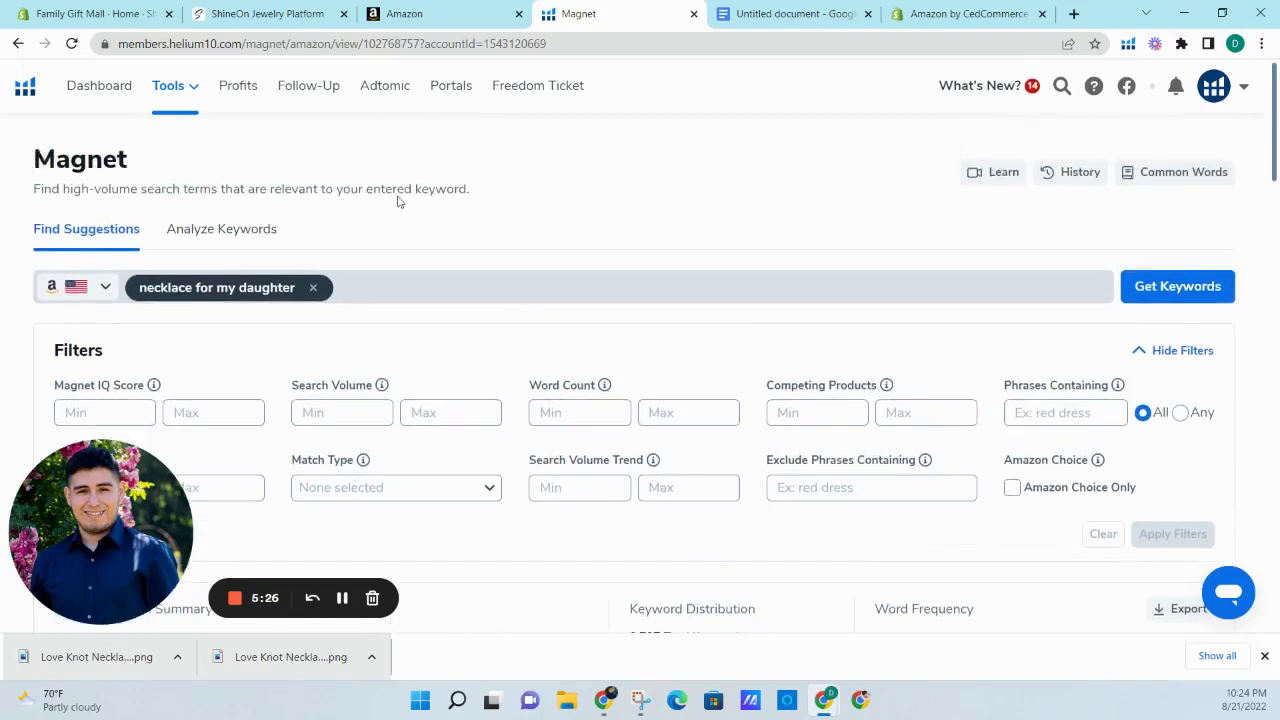
{"action": "scroll", "coordinate": [440, 212], "scroll_direction": "down", "scroll_amount": 5}
{"action": "scroll", "coordinate": [490, 220], "scroll_direction": "down", "scroll_amount": 1}
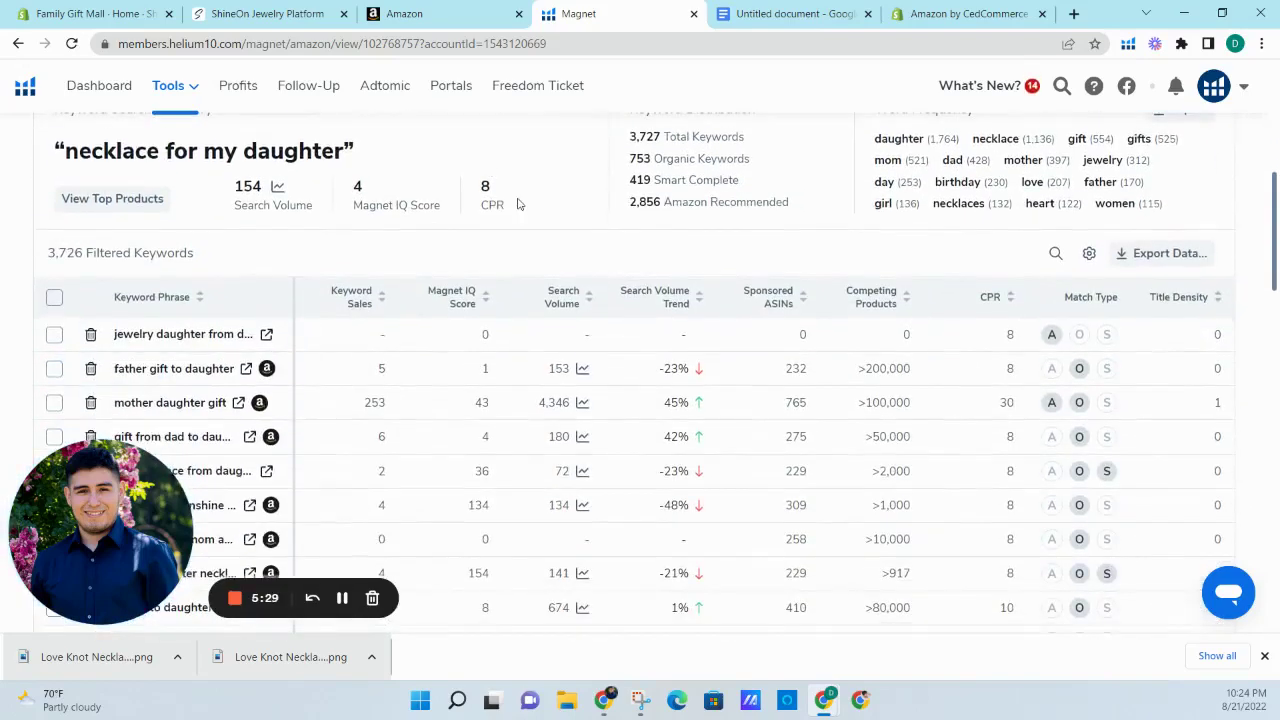
{"action": "scroll", "coordinate": [520, 204], "scroll_direction": "up", "scroll_amount": 4}
{"action": "scroll", "coordinate": [520, 205], "scroll_direction": "down", "scroll_amount": 4}
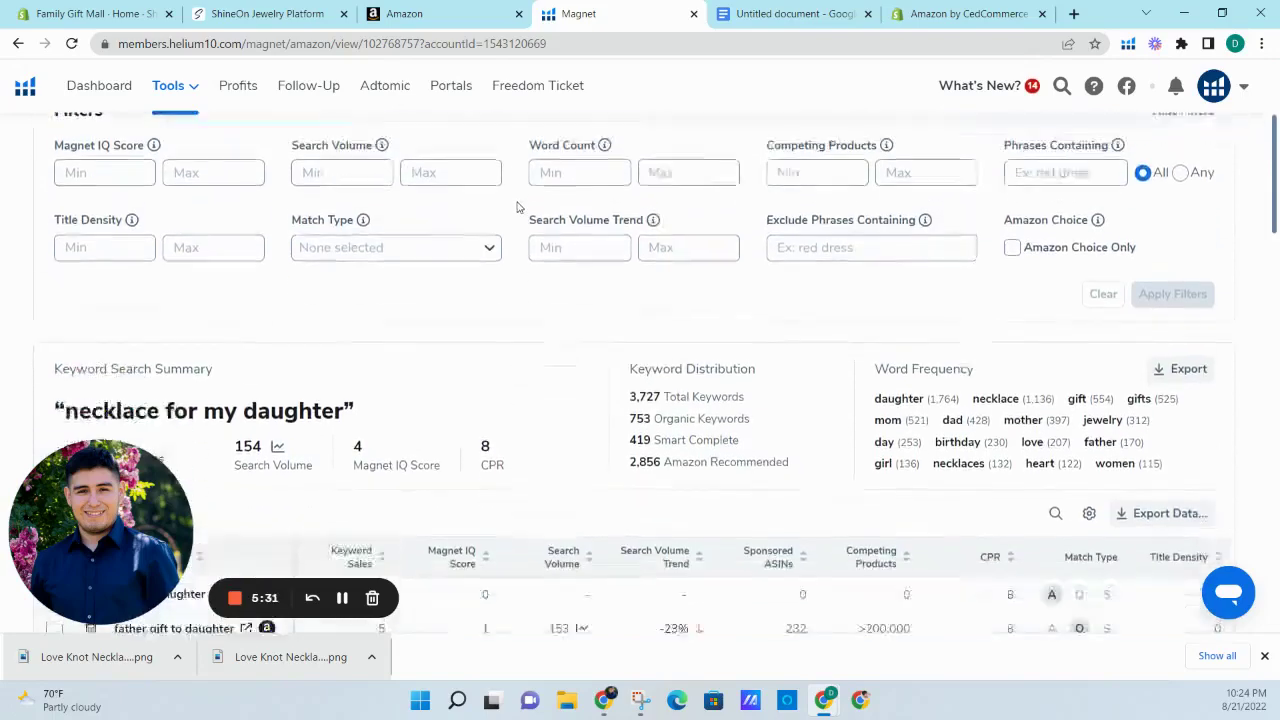
{"action": "scroll", "coordinate": [518, 206], "scroll_direction": "down", "scroll_amount": 1}
{"action": "double_click", "coordinate": [62, 170]}
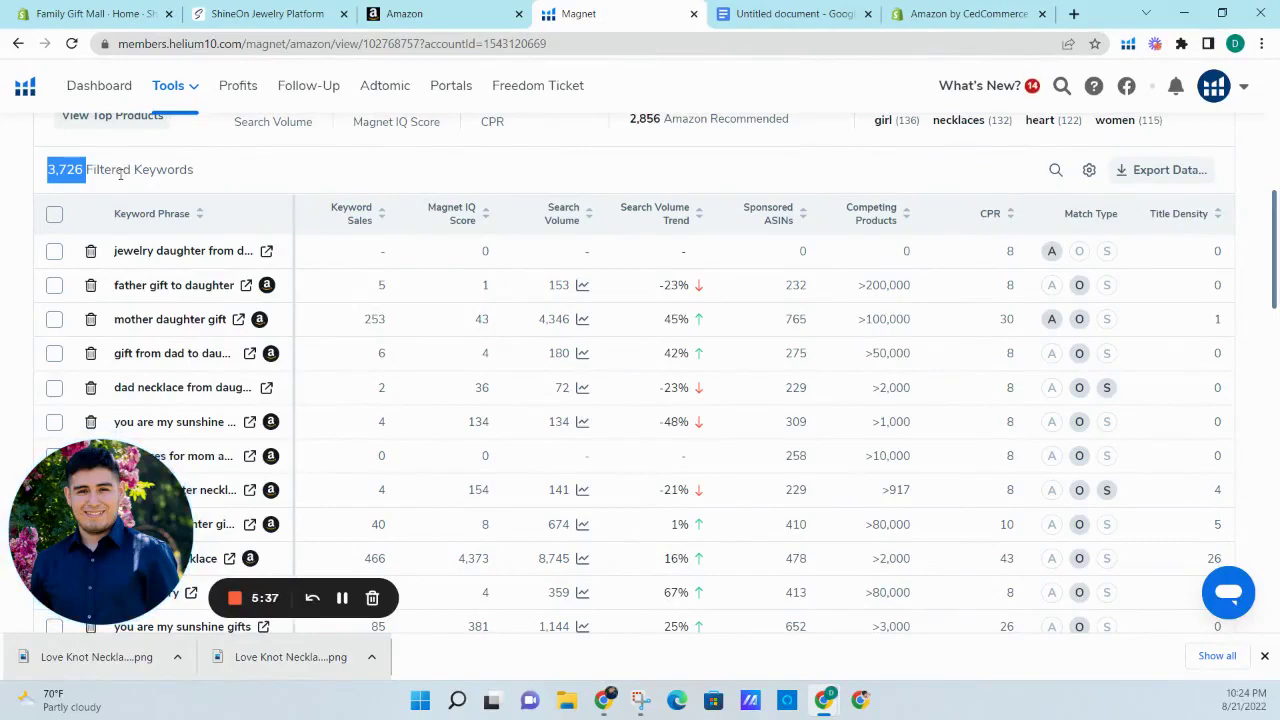
- Filter the Magnet keyword list to phrases containing "DAUGHTER" and check the filtered results
{"action": "left_click", "coordinate": [201, 181]}
{"action": "double_click", "coordinate": [162, 171]}
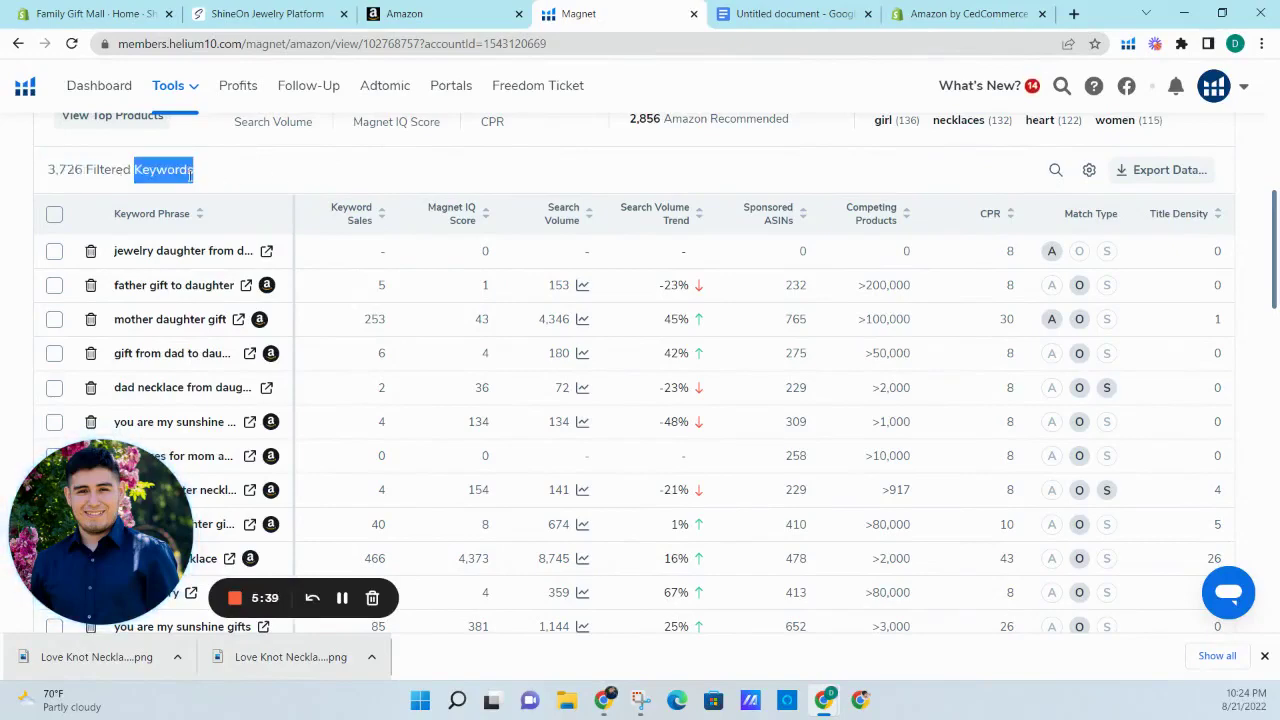
{"action": "left_click", "coordinate": [132, 186]}
{"action": "scroll", "coordinate": [141, 186], "scroll_direction": "up", "scroll_amount": 2}
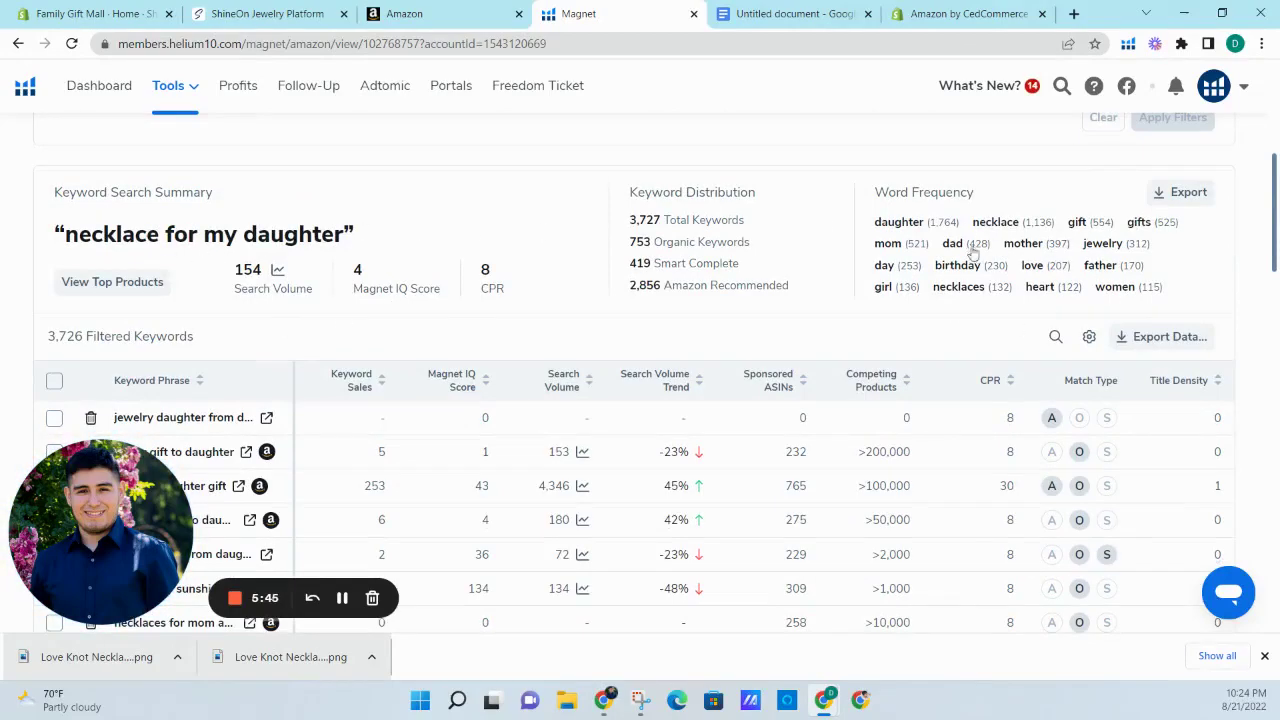
{"action": "scroll", "coordinate": [972, 253], "scroll_direction": "up", "scroll_amount": 3}
{"action": "left_click", "coordinate": [1047, 245]}
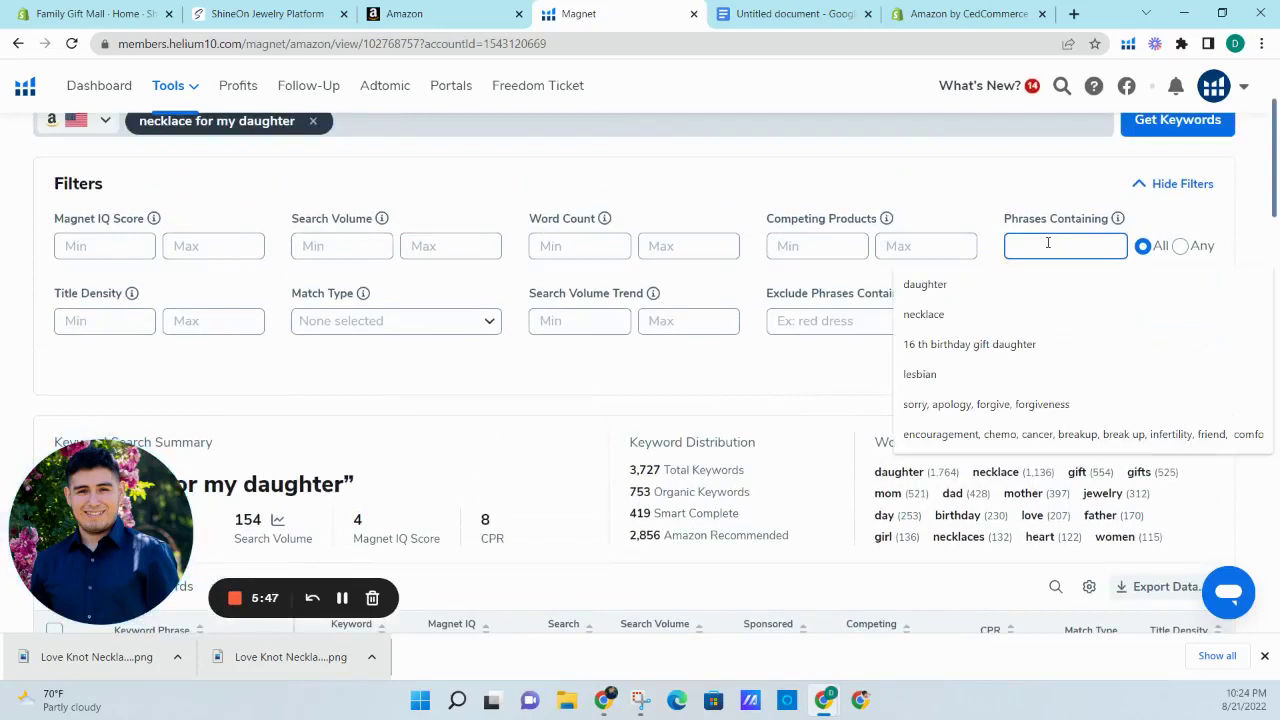
{"action": "type", "text": "DAUGHTER"}
{"action": "key", "text": "Return"}
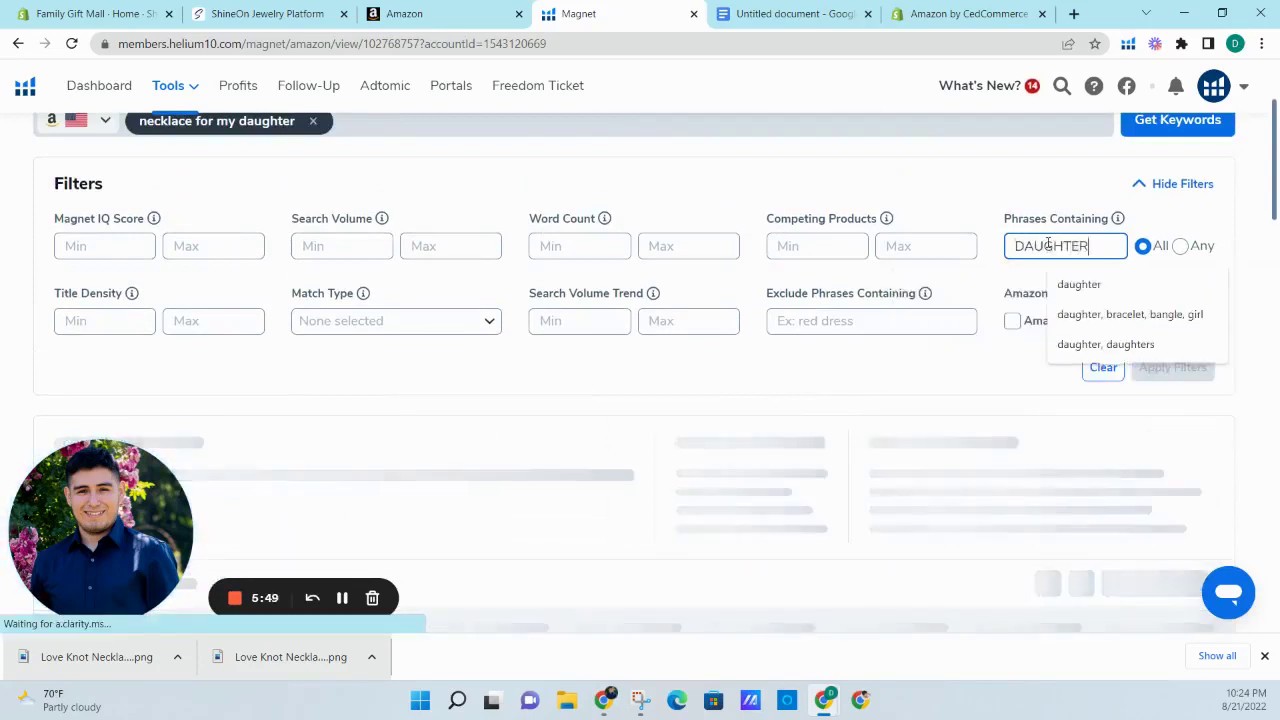
{"action": "double_click", "coordinate": [1048, 245]}
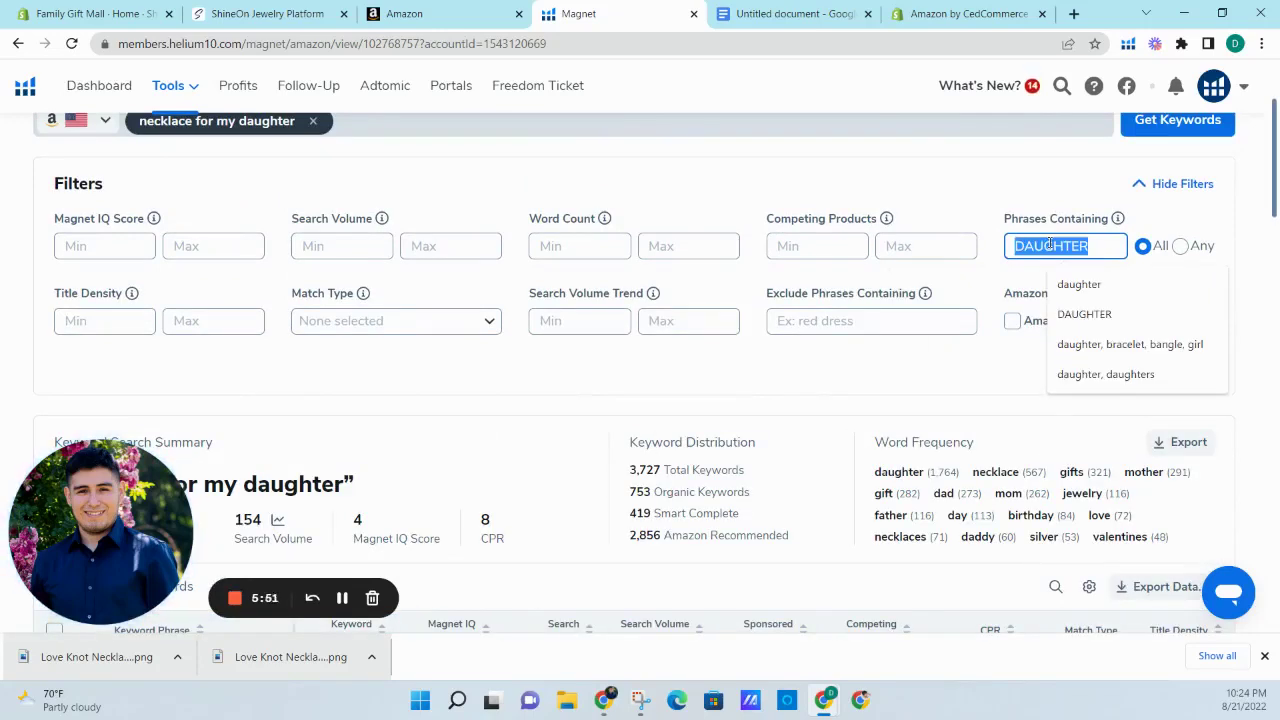
{"action": "left_click", "coordinate": [1068, 245]}
{"action": "scroll", "coordinate": [331, 274], "scroll_direction": "down", "scroll_amount": 4}
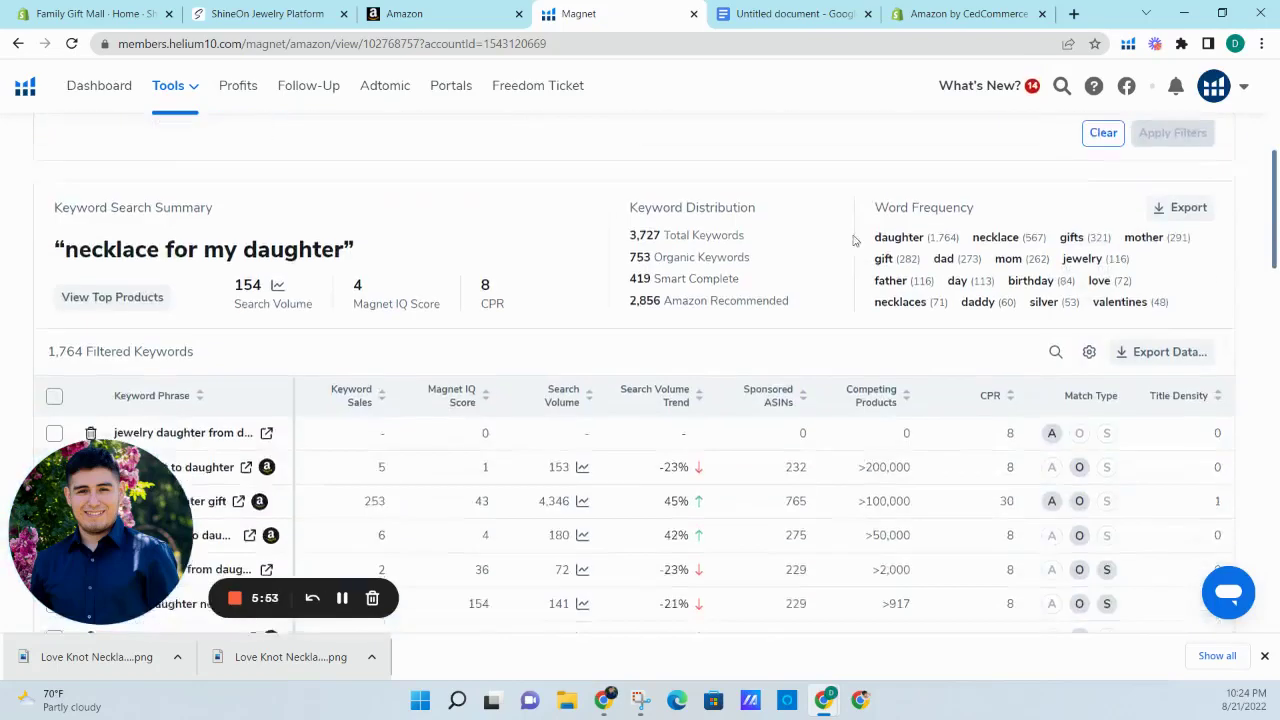
{"action": "left_click_drag", "start_coordinate": [48, 165], "coordinate": [86, 169]}
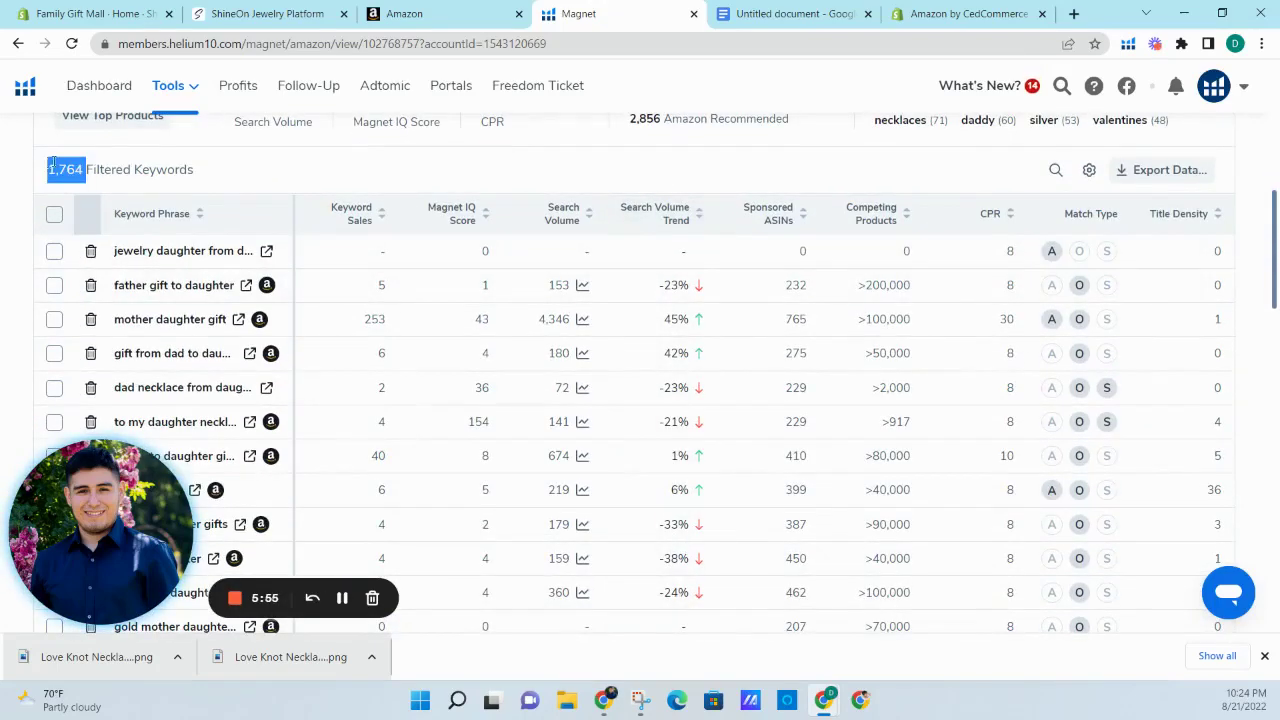
- Set the minimum search volume to 500 and apply the filters to the daughter keyword list
{"action": "scroll", "coordinate": [195, 222], "scroll_direction": "up", "scroll_amount": 3}
{"action": "scroll", "coordinate": [240, 226], "scroll_direction": "up", "scroll_amount": 1}
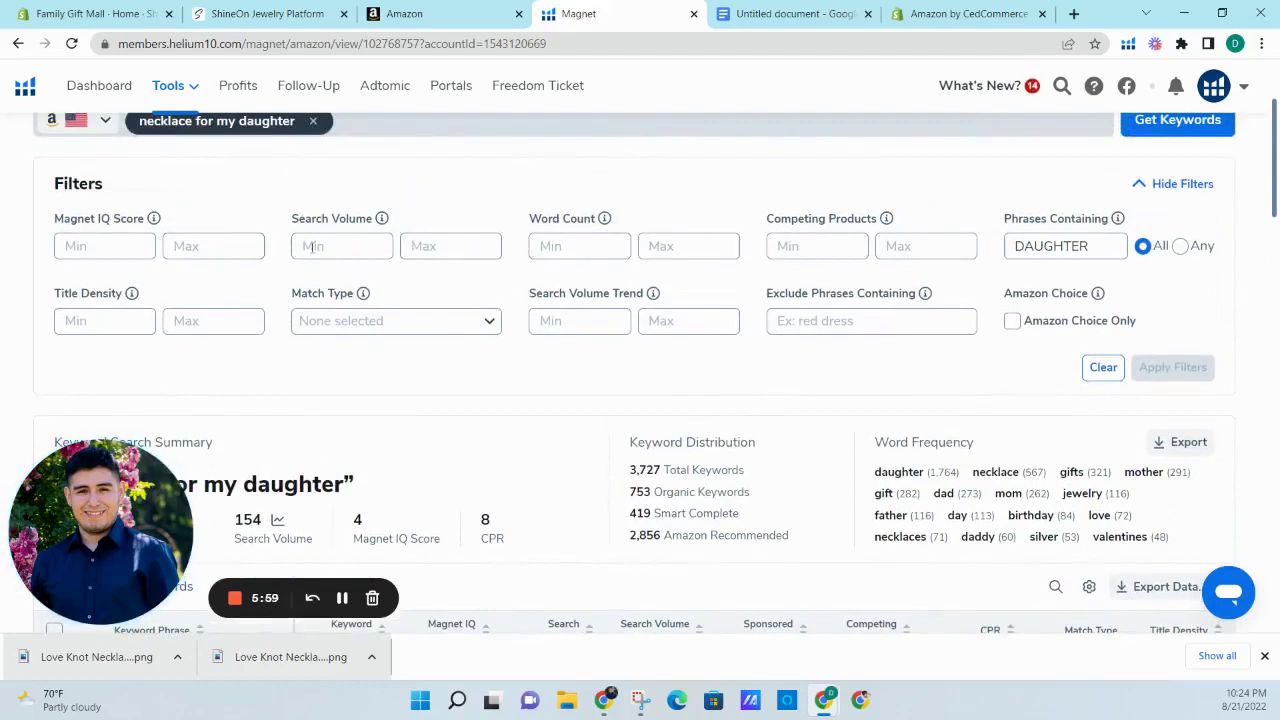
{"action": "left_click", "coordinate": [365, 246]}
{"action": "type", "text": "500"}
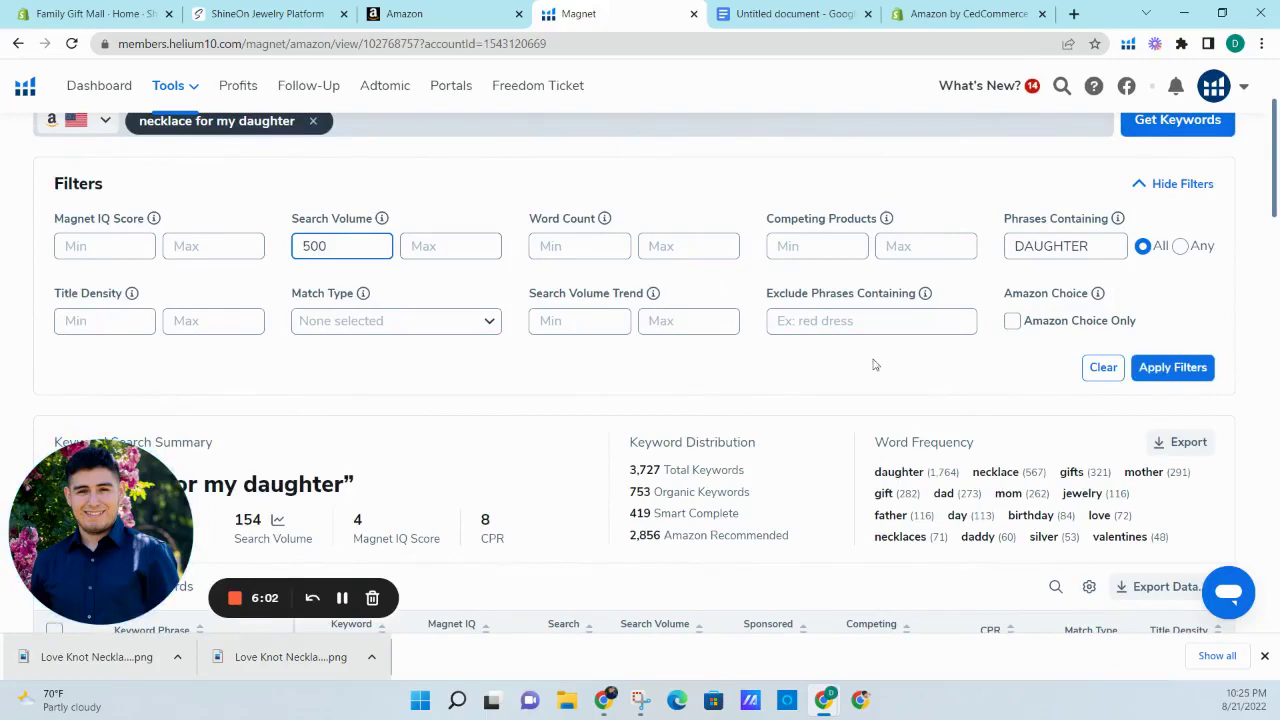
{"action": "left_click", "coordinate": [1160, 367]}
{"action": "scroll", "coordinate": [438, 272], "scroll_direction": "down", "scroll_amount": 3}
{"action": "scroll", "coordinate": [438, 272], "scroll_direction": "down", "scroll_amount": 2}
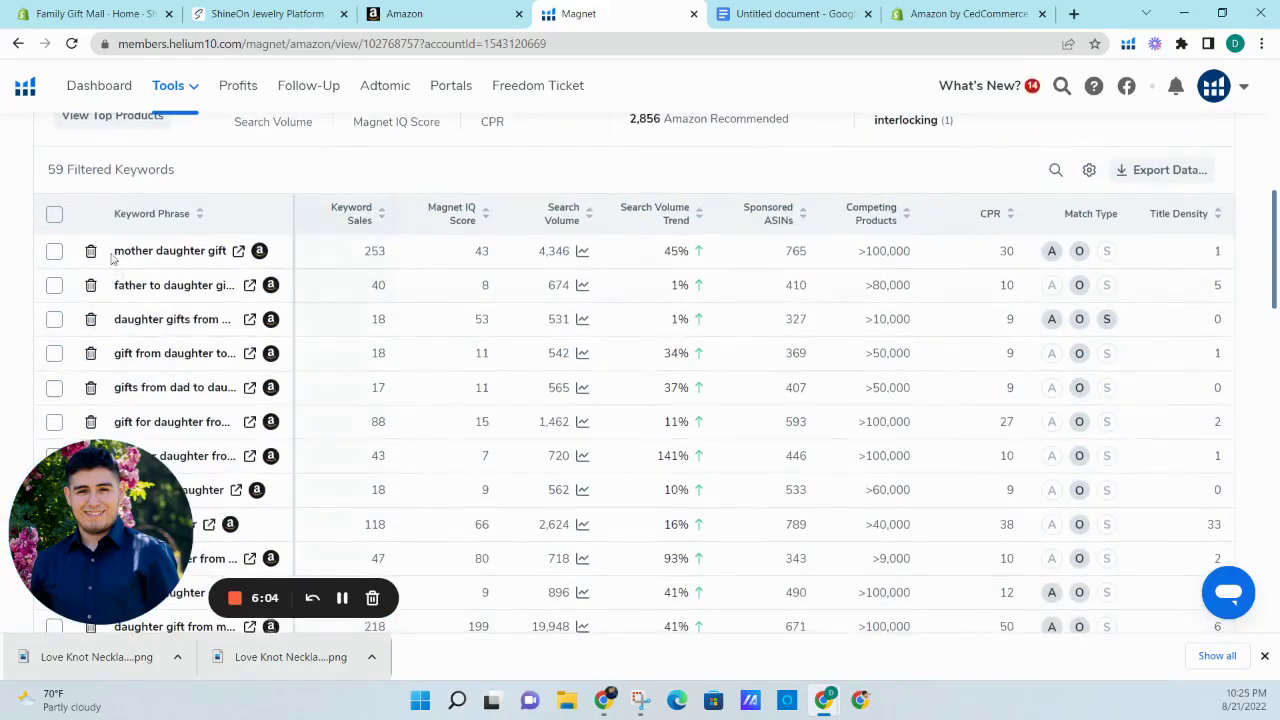
{"action": "triple_click", "coordinate": [110, 169]}
- Widen the Keyword Phrase column to show full phrases and sort the keywords by search volume, highest first
{"action": "left_click_drag", "start_coordinate": [294, 237], "coordinate": [380, 237]}
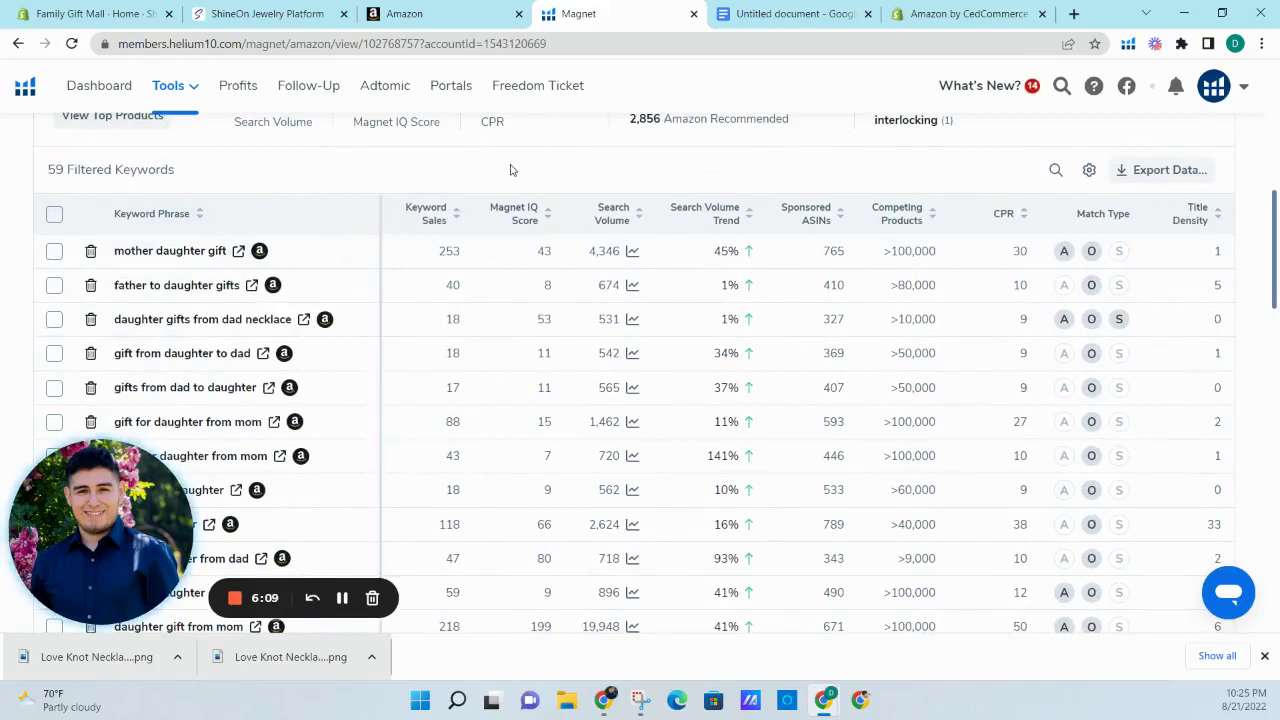
{"action": "scroll", "coordinate": [546, 170], "scroll_direction": "down", "scroll_amount": 1}
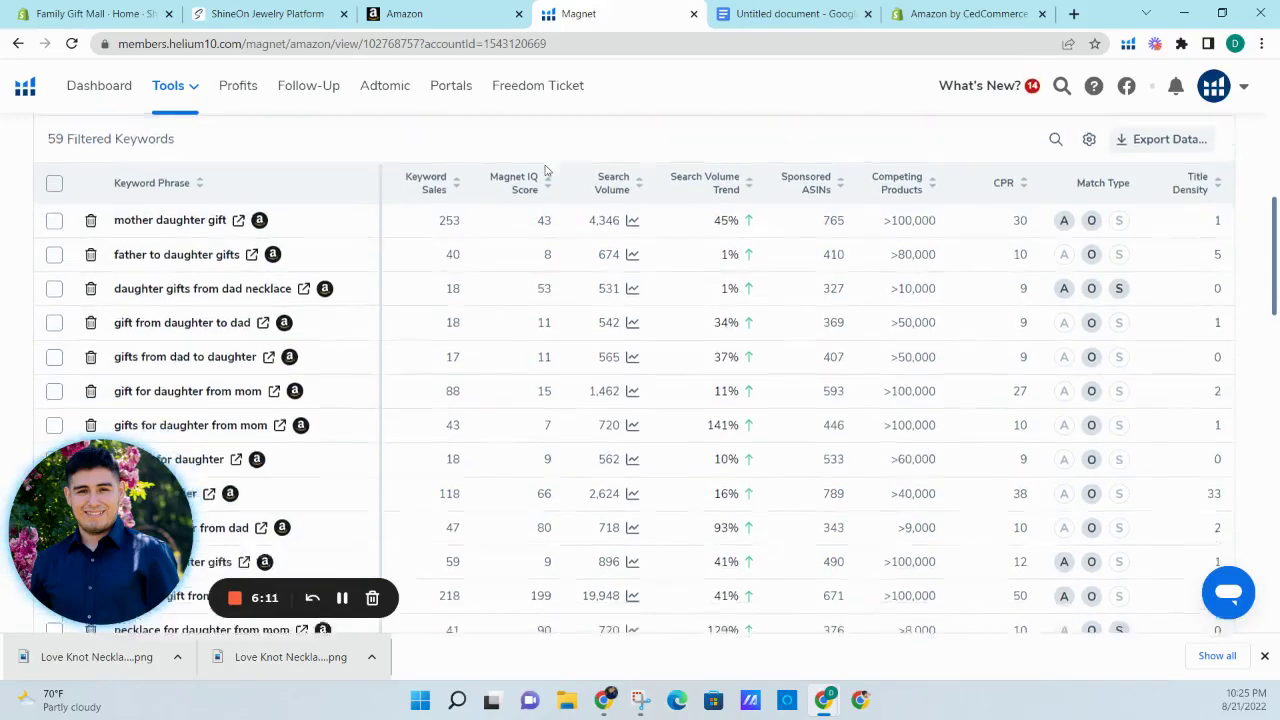
{"action": "scroll", "coordinate": [552, 234], "scroll_direction": "down", "scroll_amount": 2}
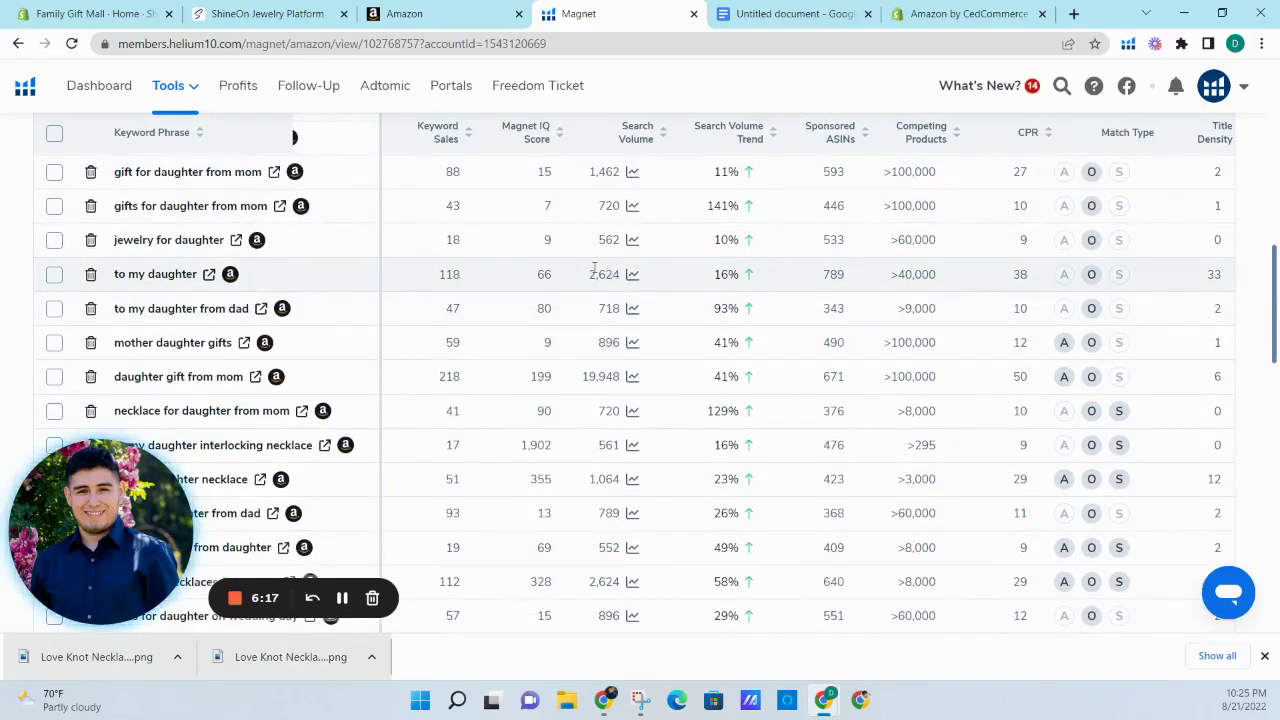
{"action": "scroll", "coordinate": [600, 285], "scroll_direction": "up", "scroll_amount": 4}
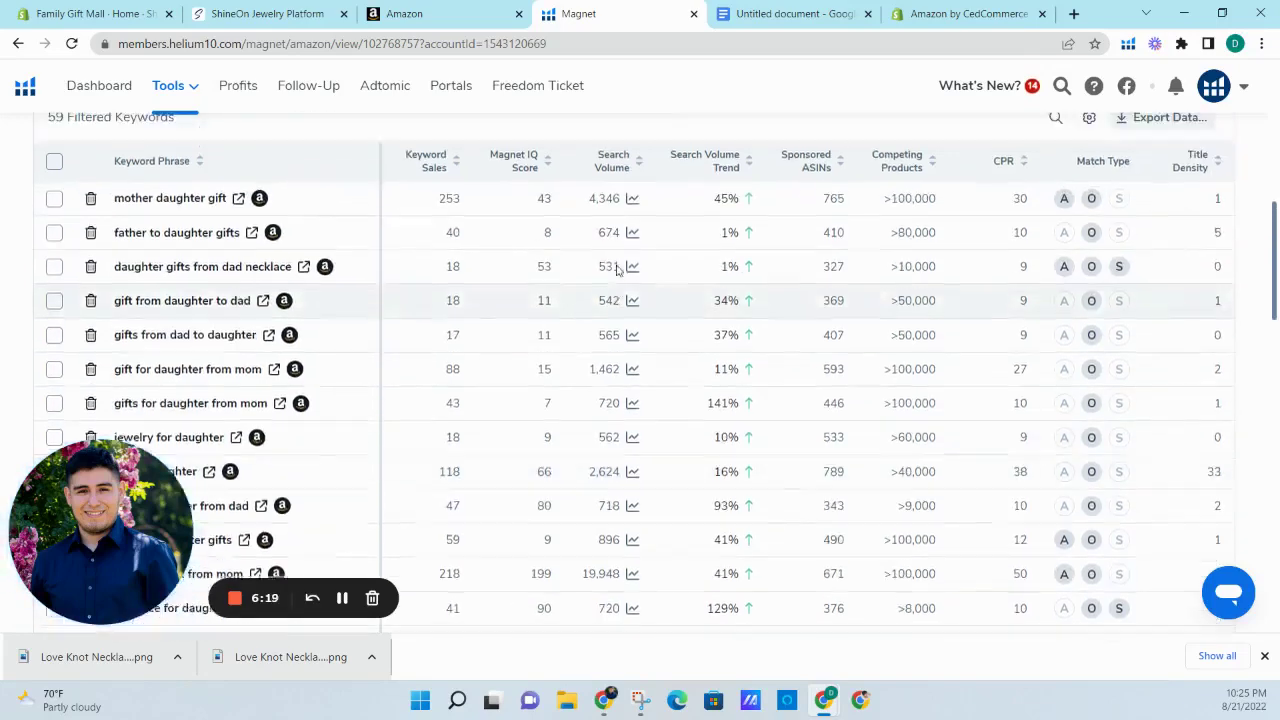
{"action": "left_click", "coordinate": [622, 304]}
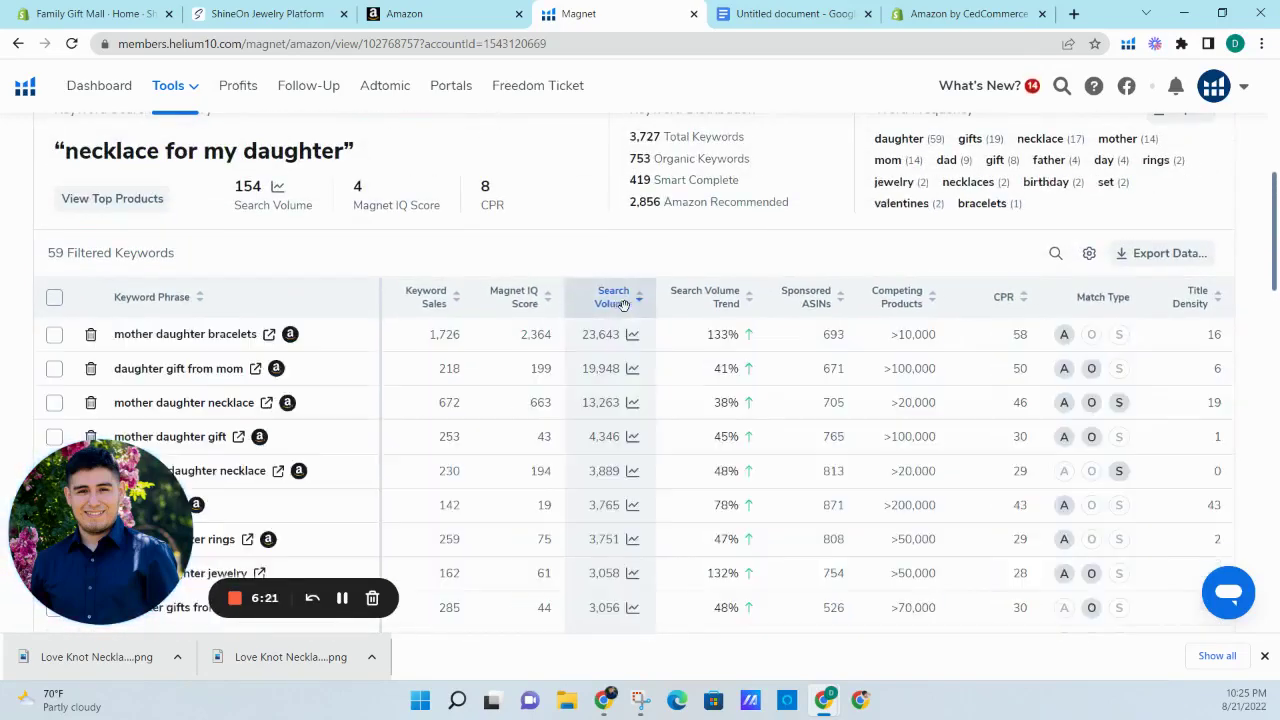
- Examine the highest-volume phrases in the sorted keyword list, including "daughter gift from mom" and "mother daughter necklace"
{"action": "scroll", "coordinate": [635, 262], "scroll_direction": "down", "scroll_amount": 1}
{"action": "scroll", "coordinate": [637, 258], "scroll_direction": "down", "scroll_amount": 1}
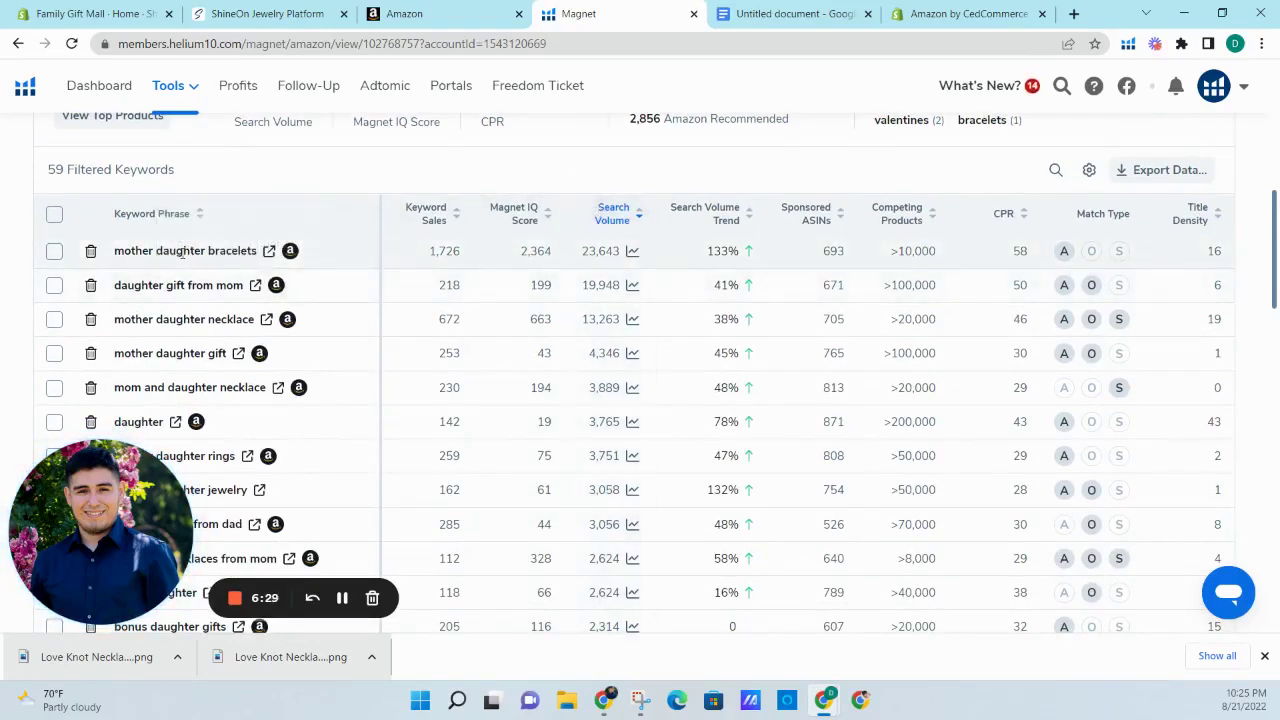
{"action": "scroll", "coordinate": [240, 220], "scroll_direction": "down", "scroll_amount": 2}
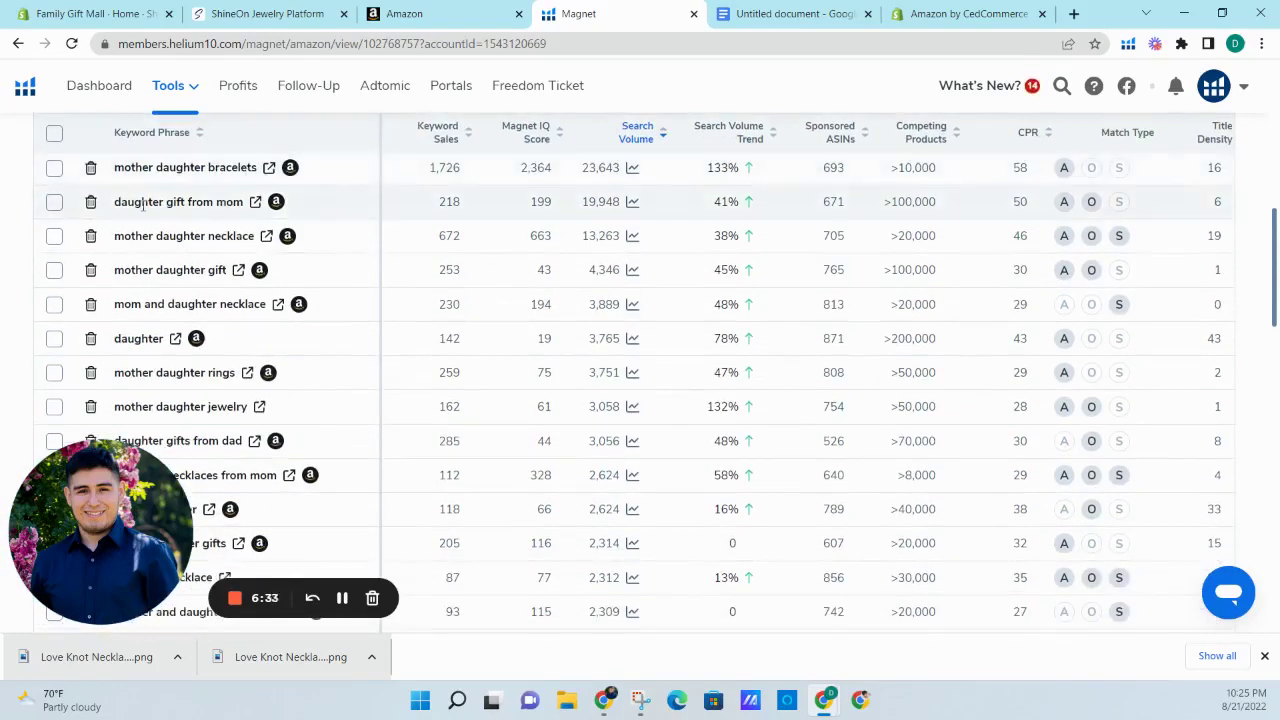
{"action": "left_click_drag", "start_coordinate": [145, 204], "coordinate": [243, 204]}
{"action": "left_click", "coordinate": [163, 236]}
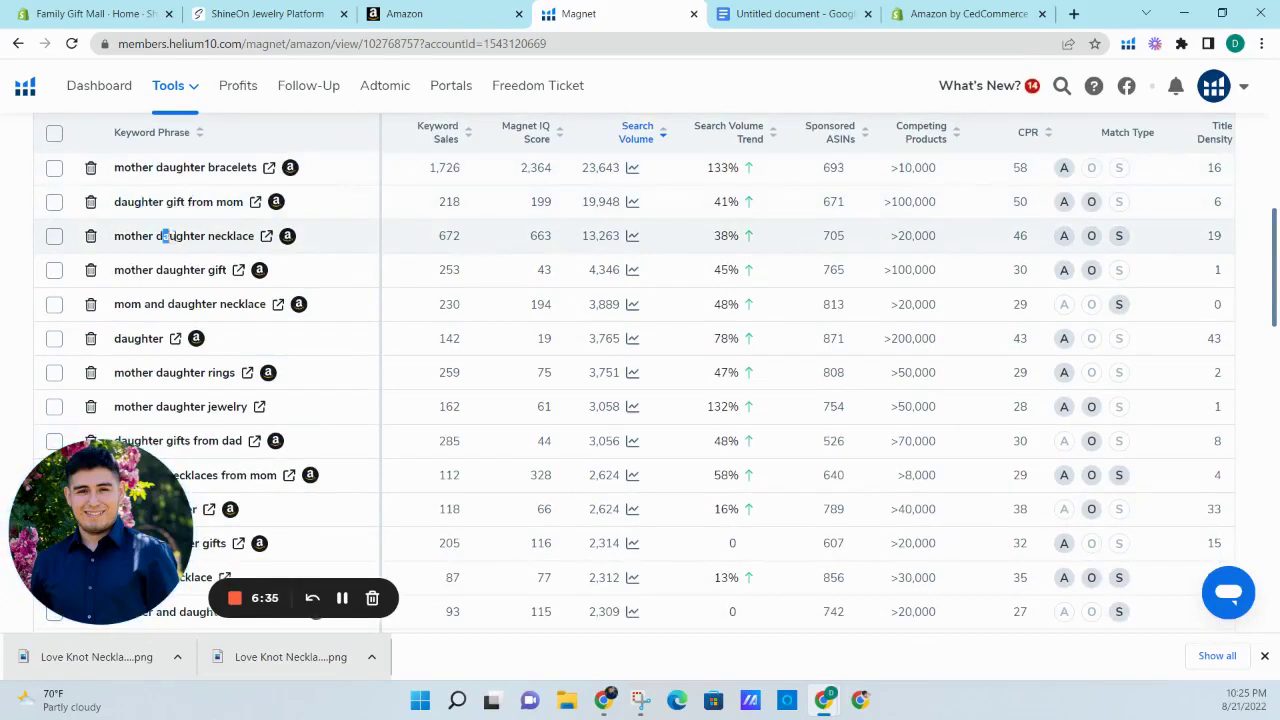
{"action": "left_click_drag", "start_coordinate": [163, 236], "coordinate": [243, 236]}
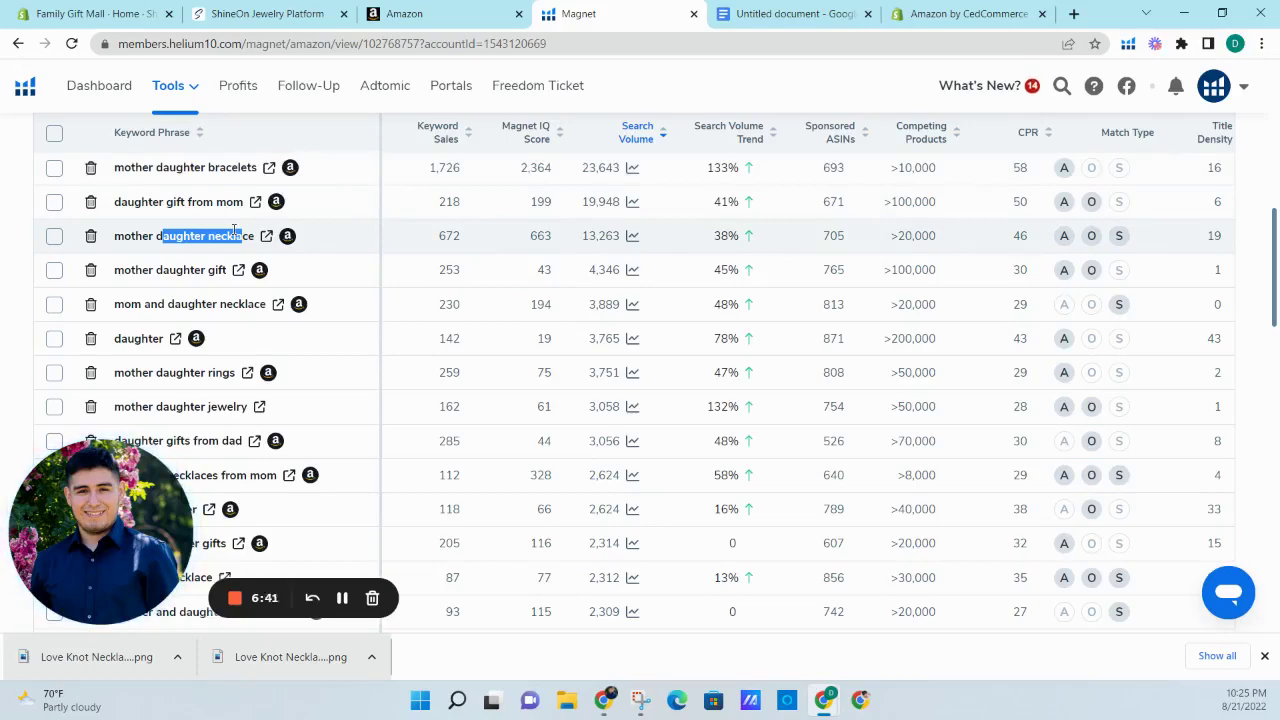
{"action": "scroll", "coordinate": [770, 210], "scroll_direction": "up", "scroll_amount": 3}
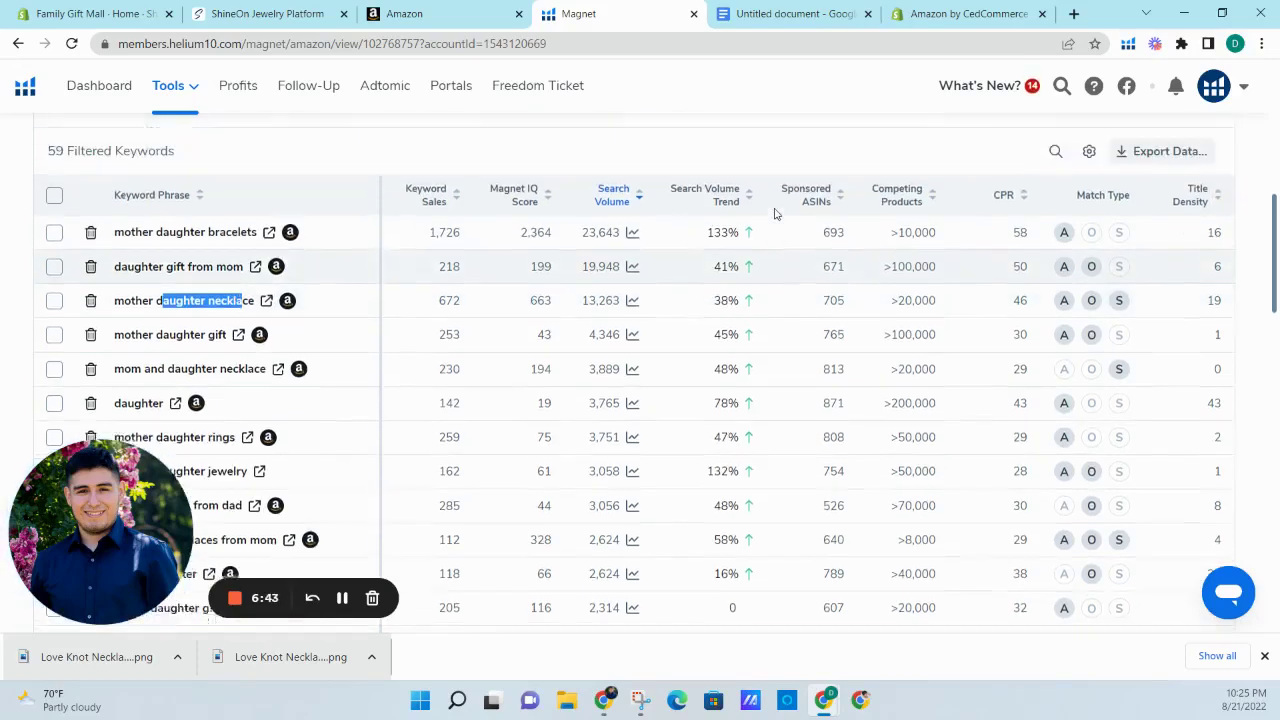
{"action": "scroll", "coordinate": [872, 214], "scroll_direction": "up", "scroll_amount": 1}
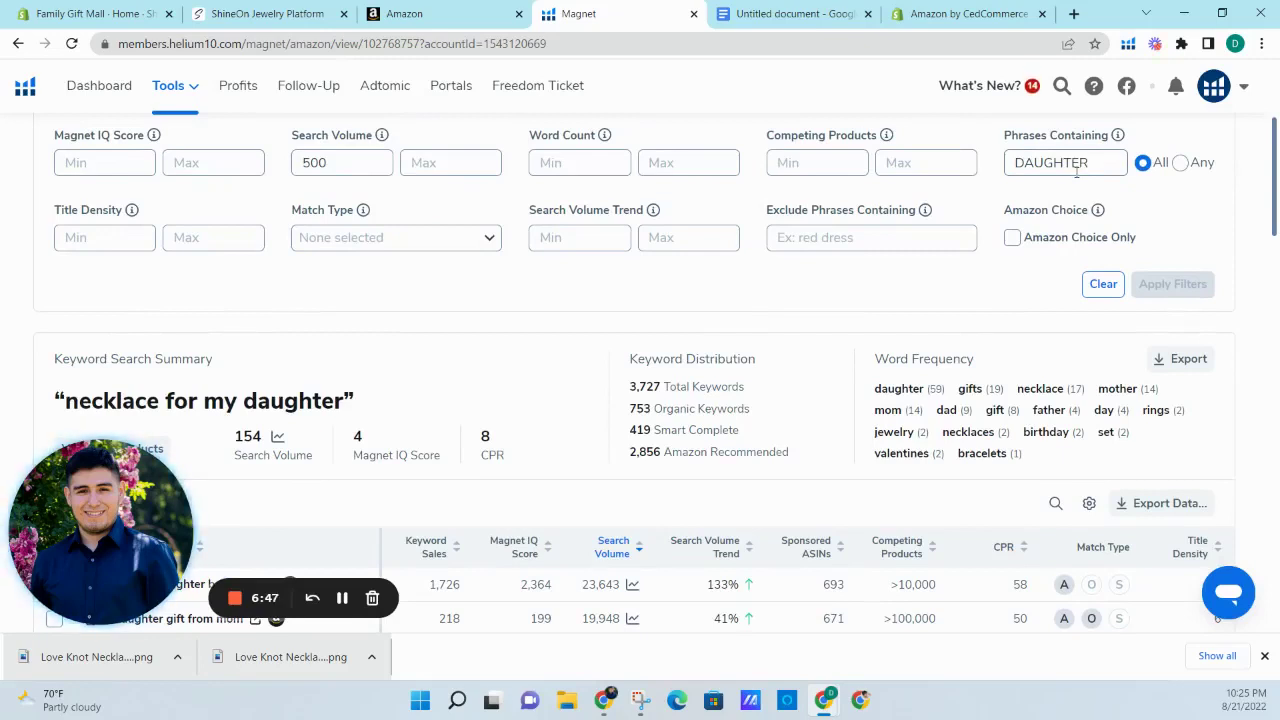
{"action": "double_click", "coordinate": [1076, 172]}
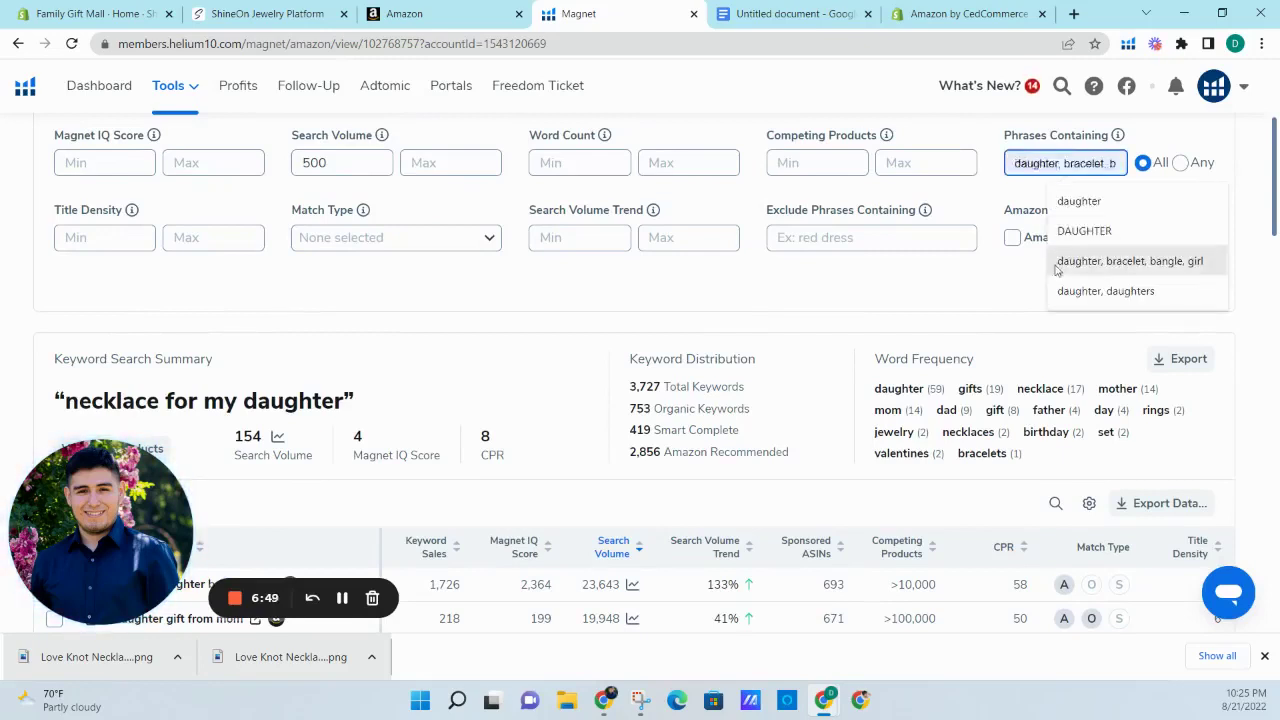
{"action": "left_click", "coordinate": [983, 277]}
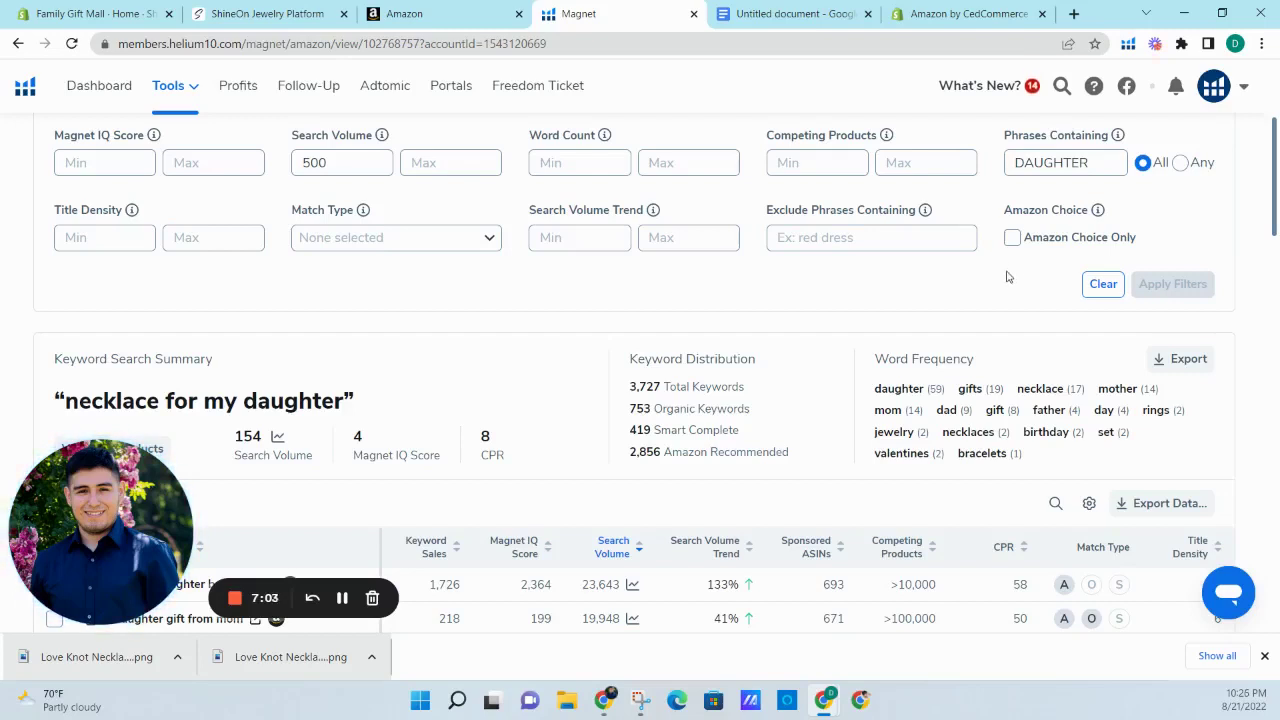
{"action": "left_click", "coordinate": [1051, 170]}
{"action": "double_click", "coordinate": [1051, 170]}
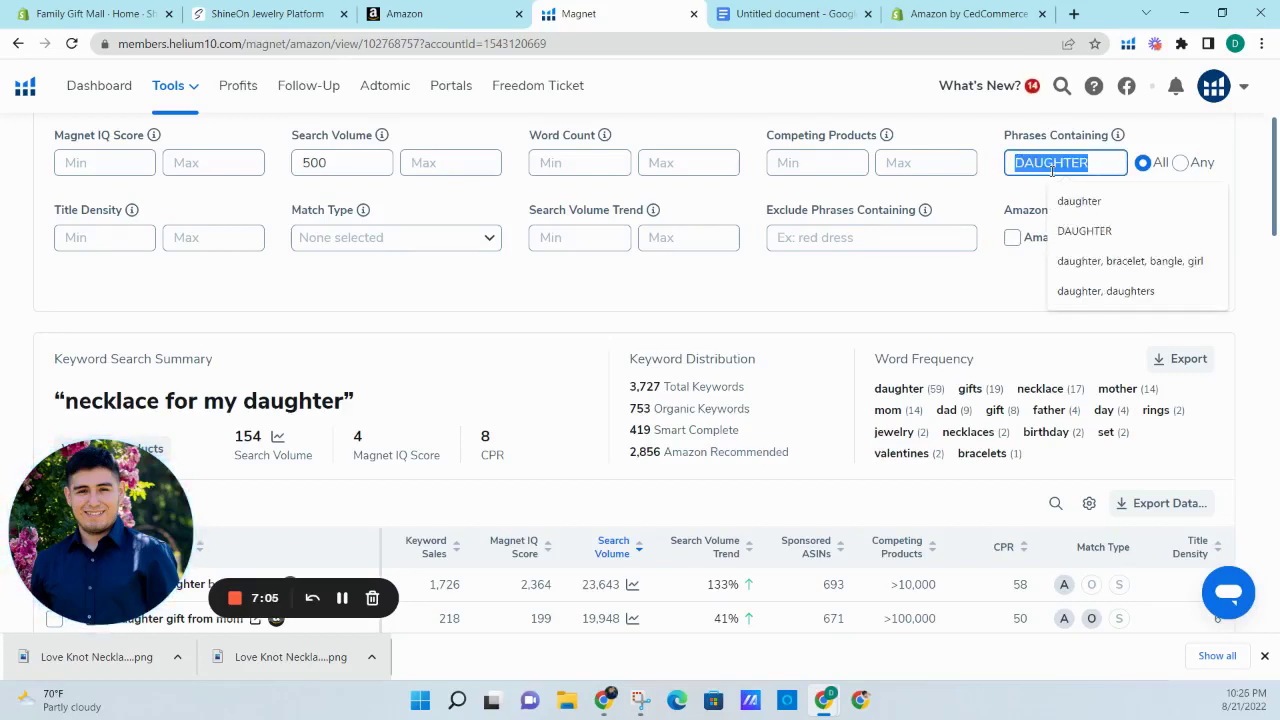
{"action": "left_click", "coordinate": [1051, 170]}
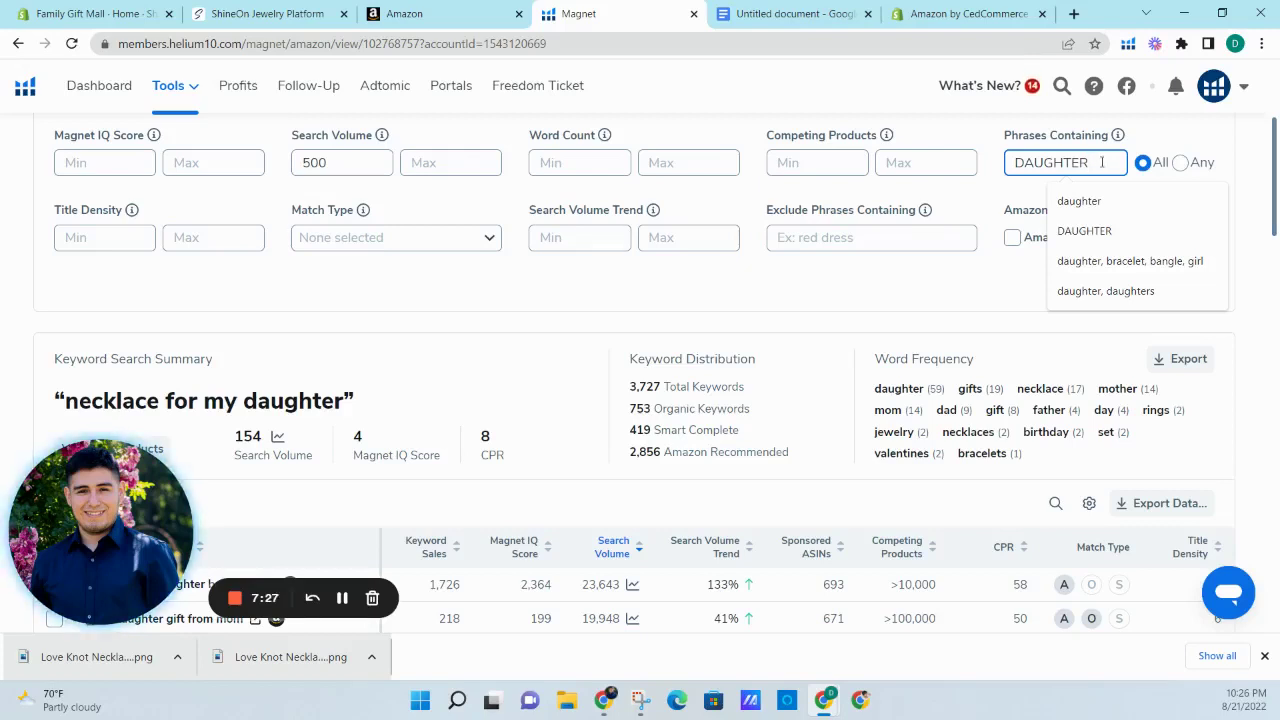
{"action": "double_click", "coordinate": [1053, 162]}
{"action": "left_click", "coordinate": [966, 283]}
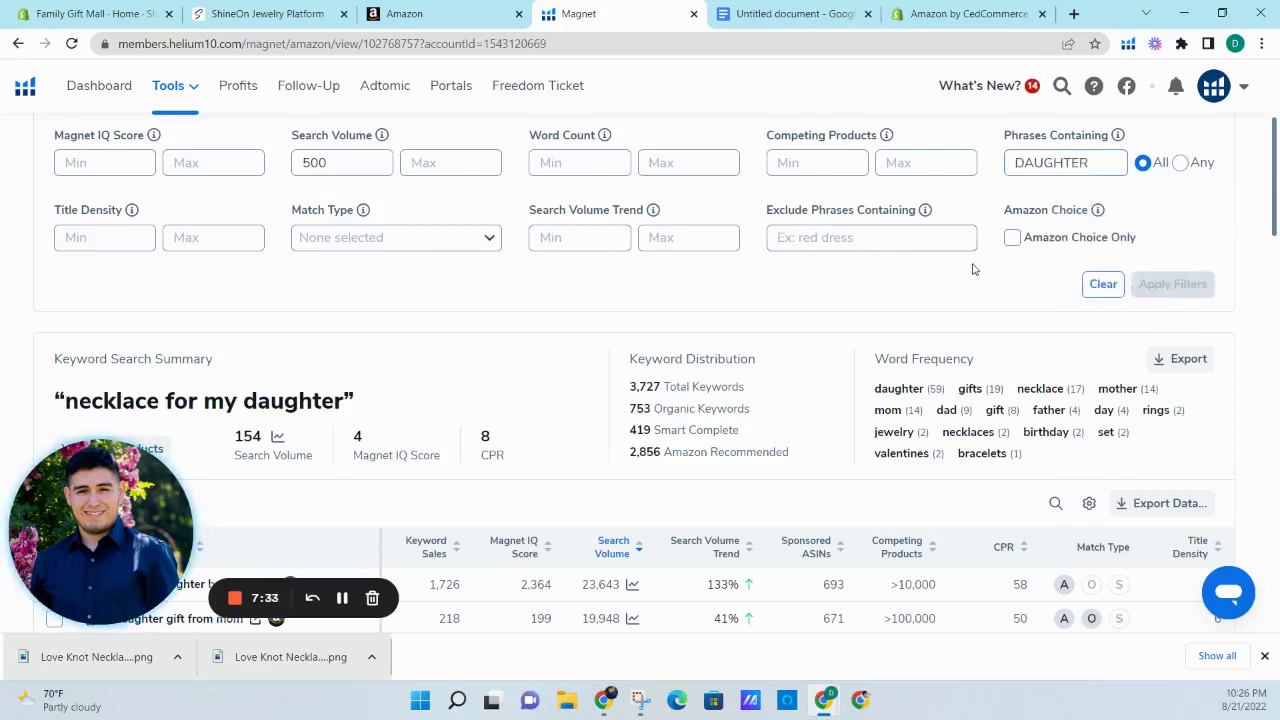
{"action": "double_click", "coordinate": [1100, 163]}
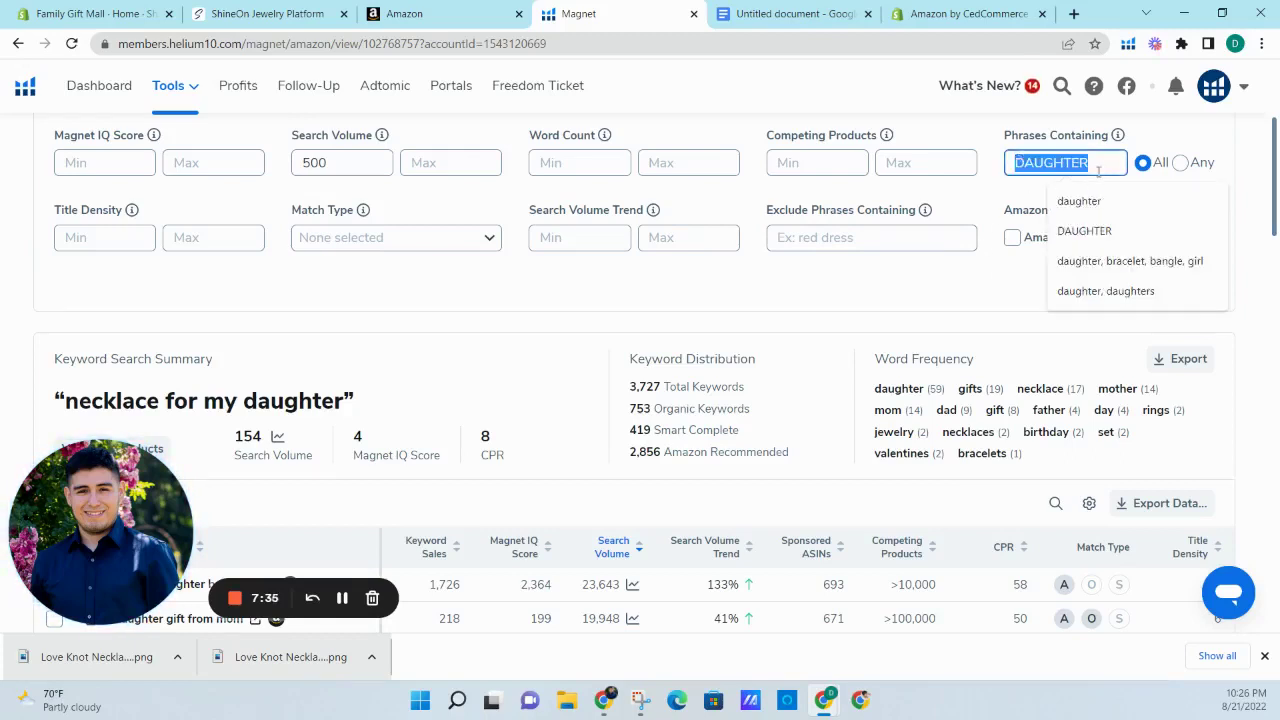
{"action": "left_click", "coordinate": [1047, 163]}
{"action": "double_click", "coordinate": [1047, 163]}
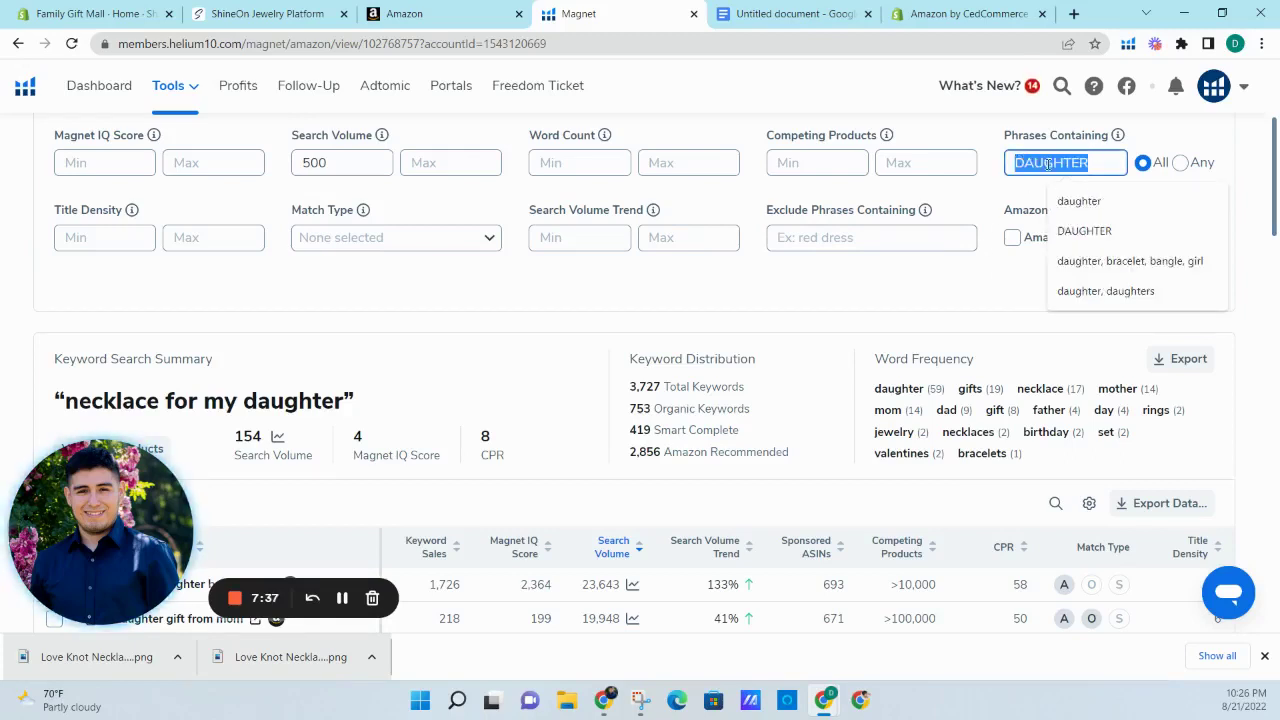
{"action": "left_click", "coordinate": [962, 290]}
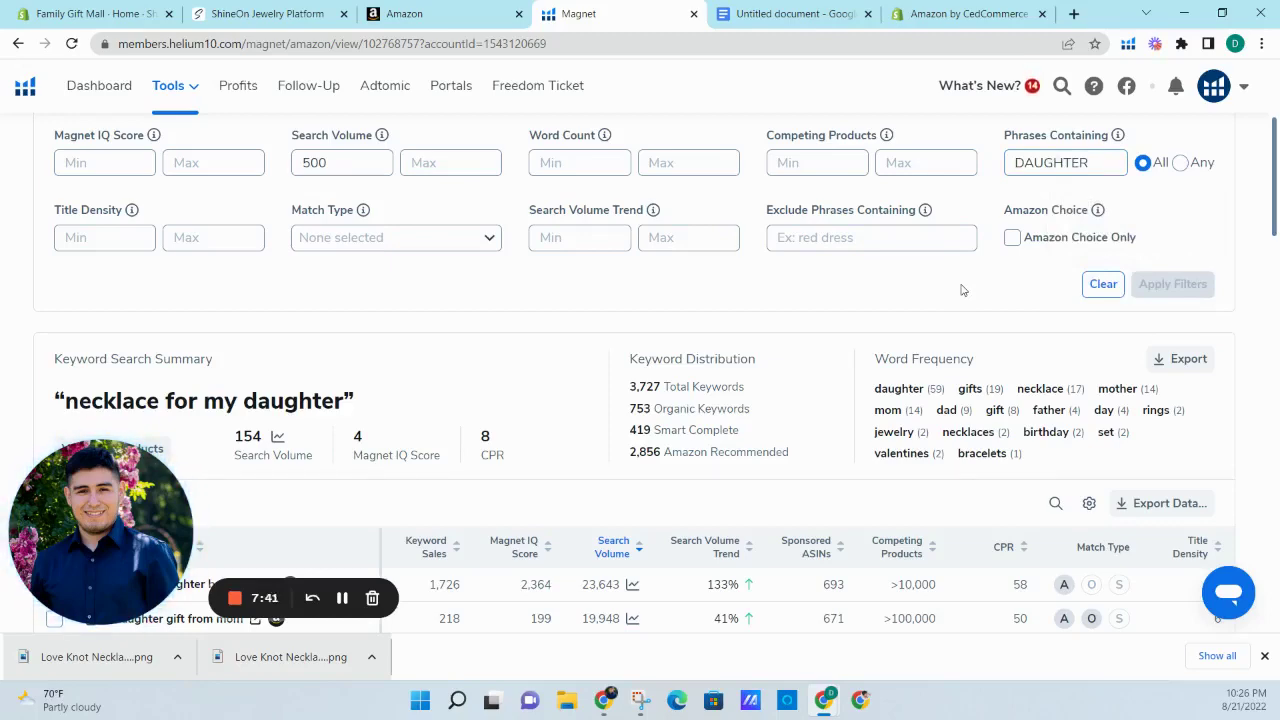
- Review the searched keyword and filters, and highlight the phrase "mother daughter bracelets" in the filtered keyword list
{"action": "scroll", "coordinate": [965, 290], "scroll_direction": "up", "scroll_amount": 2}
{"action": "scroll", "coordinate": [380, 250], "scroll_direction": "down", "scroll_amount": 1}
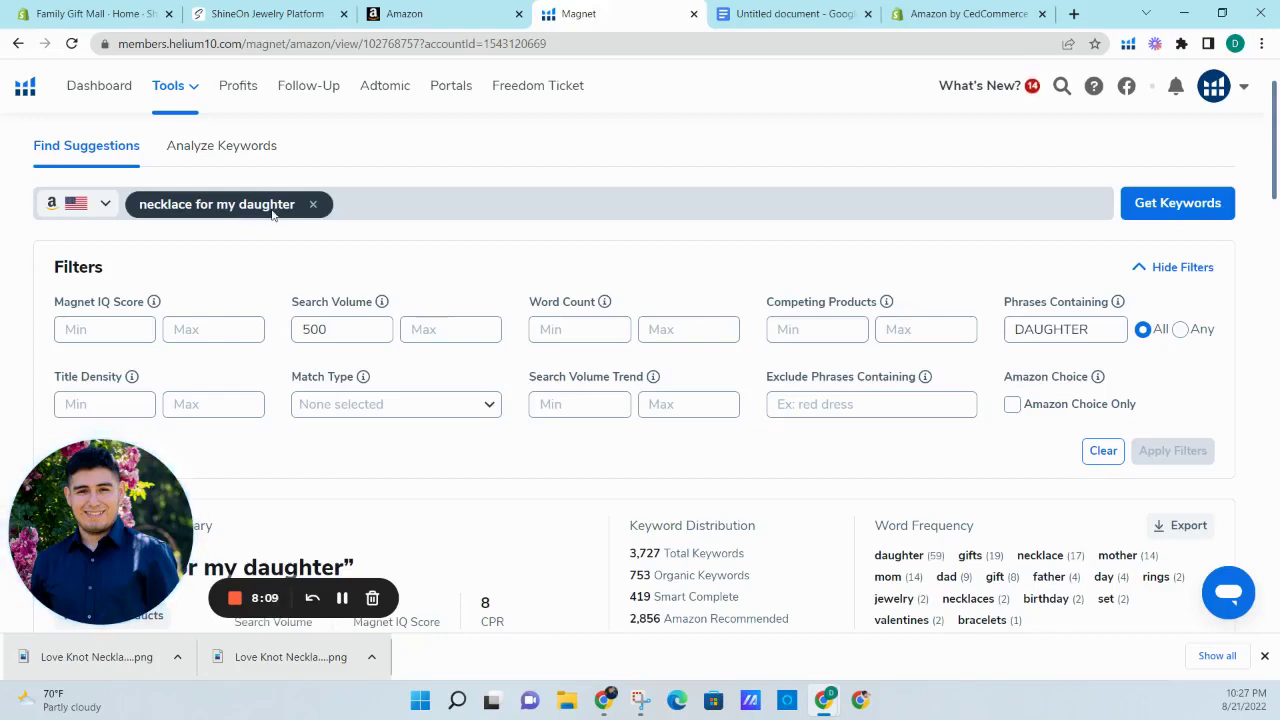
{"action": "scroll", "coordinate": [689, 203], "scroll_direction": "down", "scroll_amount": 1}
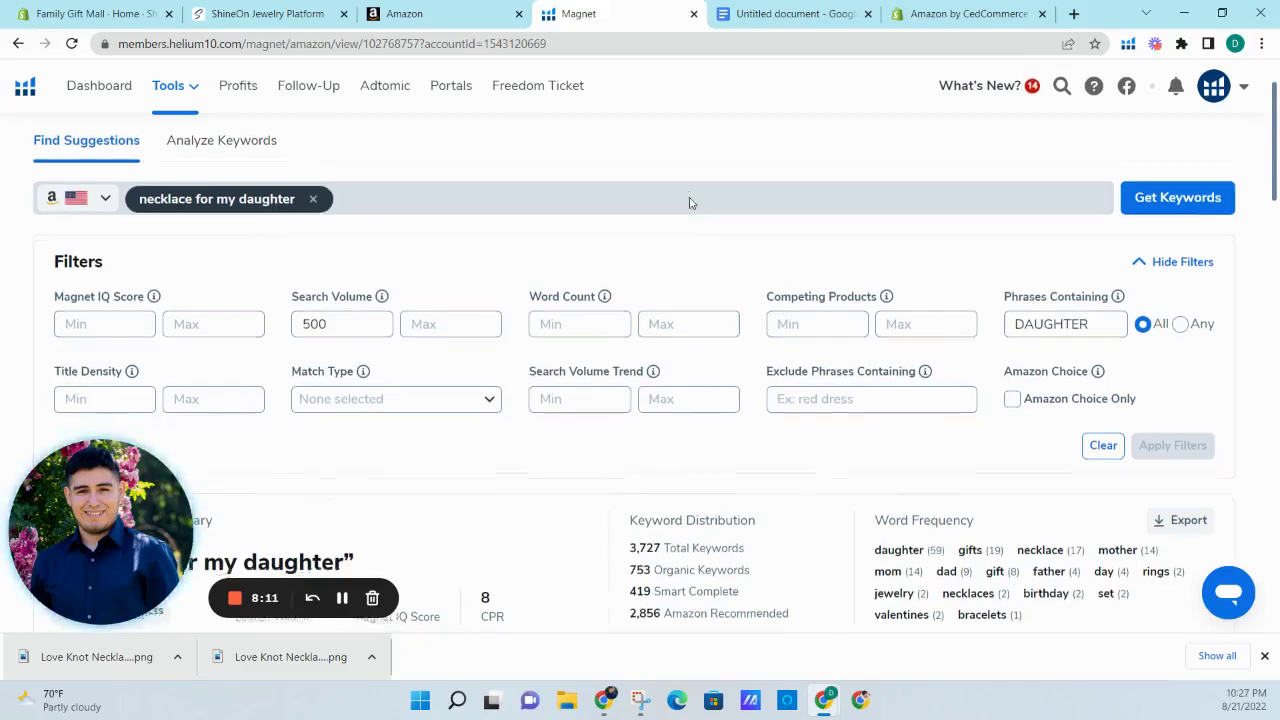
{"action": "scroll", "coordinate": [689, 203], "scroll_direction": "down", "scroll_amount": 2}
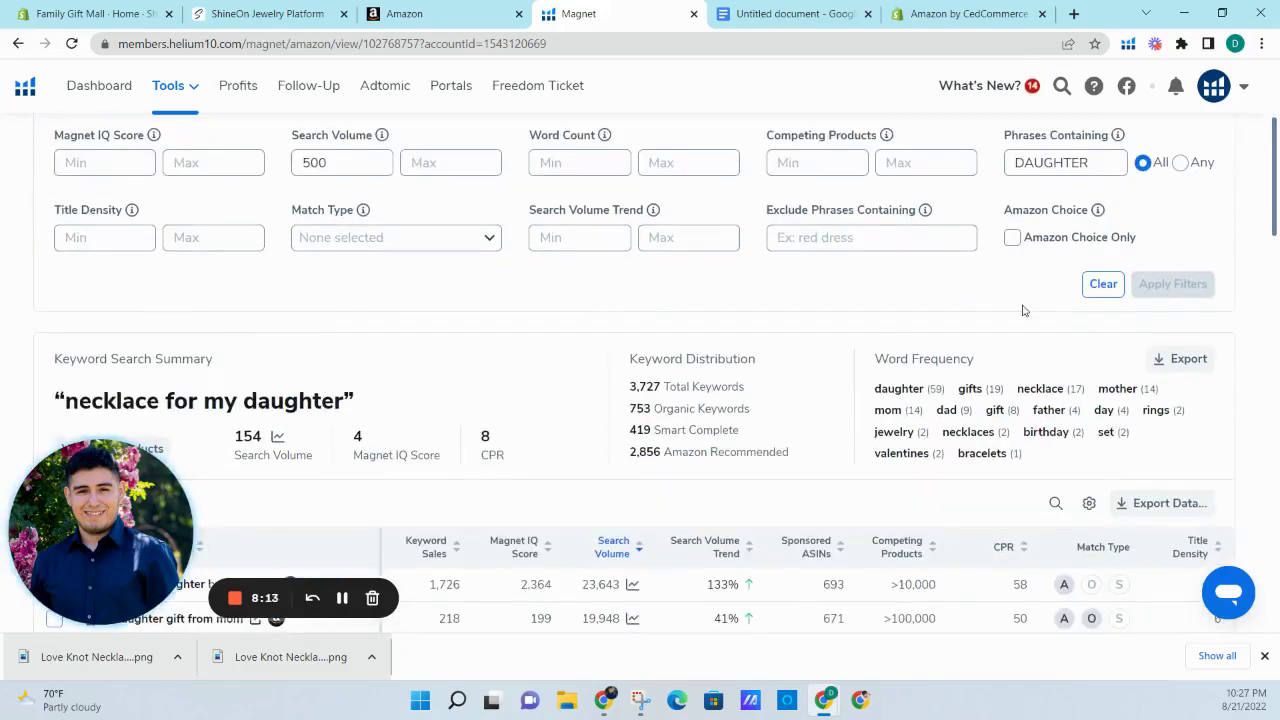
{"action": "scroll", "coordinate": [1021, 313], "scroll_direction": "down", "scroll_amount": 4}
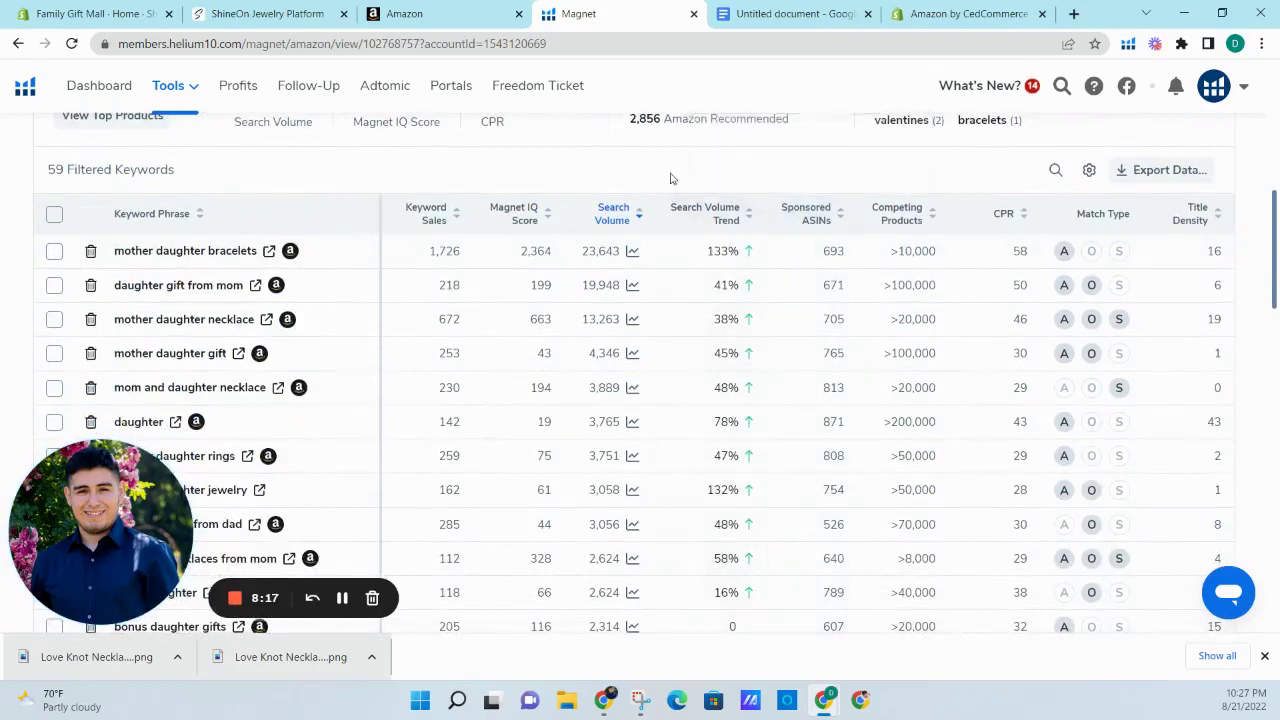
{"action": "scroll", "coordinate": [671, 170], "scroll_direction": "down", "scroll_amount": 1}
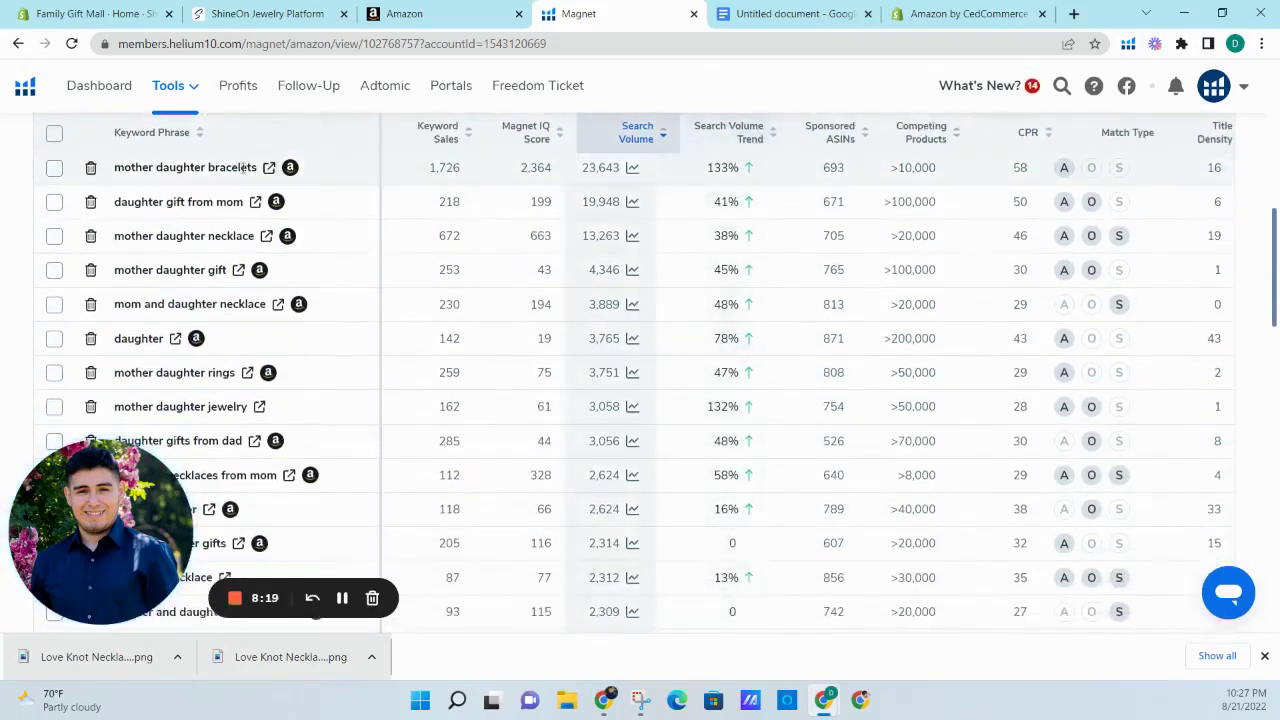
{"action": "triple_click", "coordinate": [180, 168]}
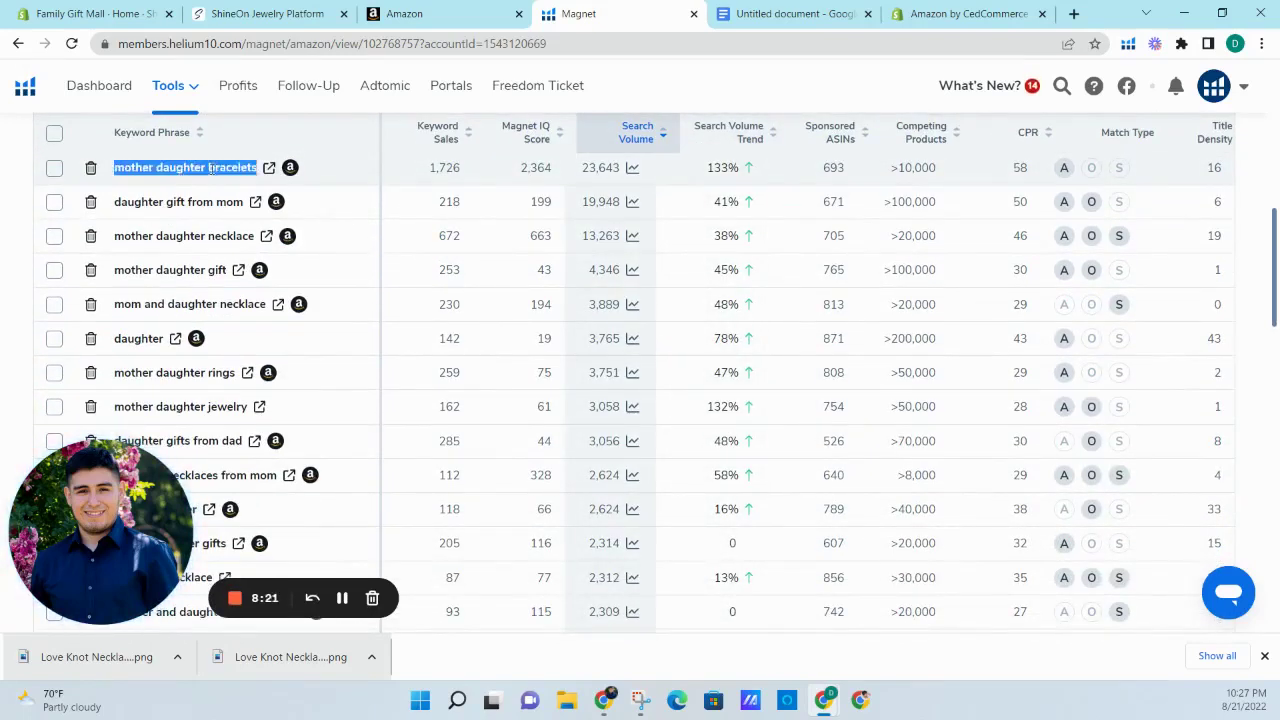
- Highlight the phrases "mother daughter bracelets" and "daughter gift from mom" in the sorted keyword list for comparison
{"action": "triple_click", "coordinate": [200, 167]}
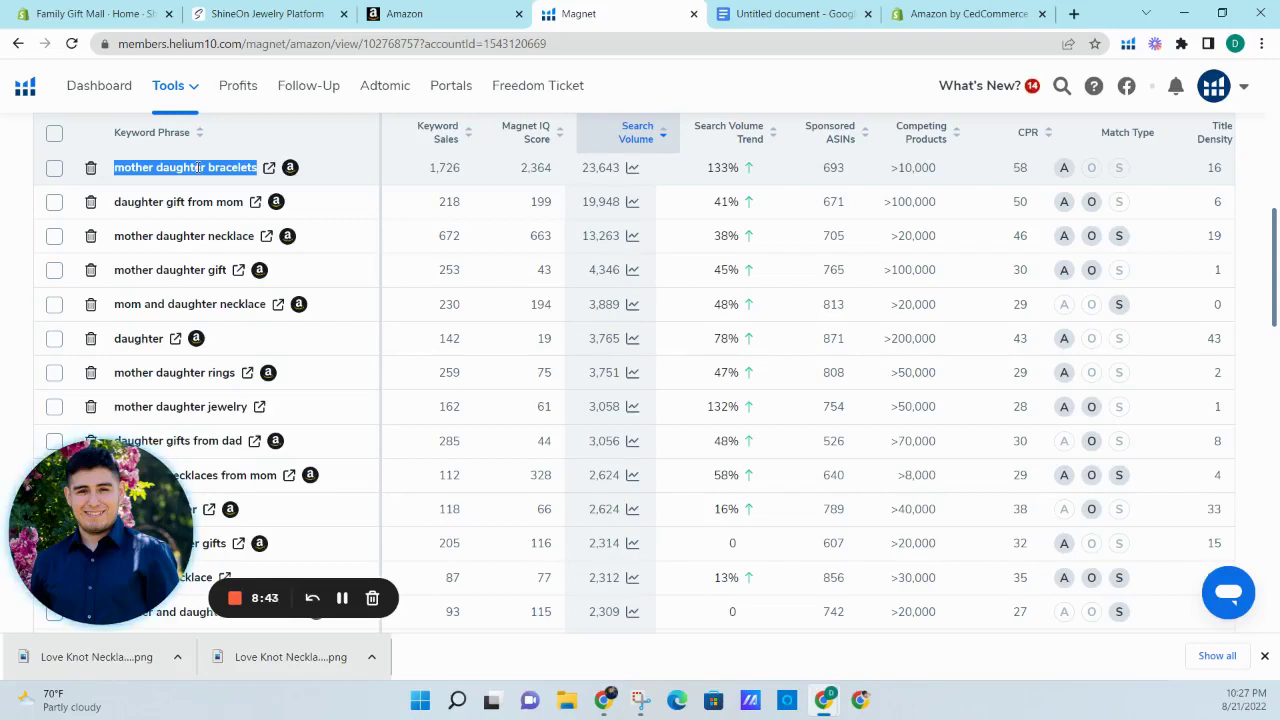
{"action": "double_click", "coordinate": [226, 167]}
{"action": "triple_click", "coordinate": [226, 167]}
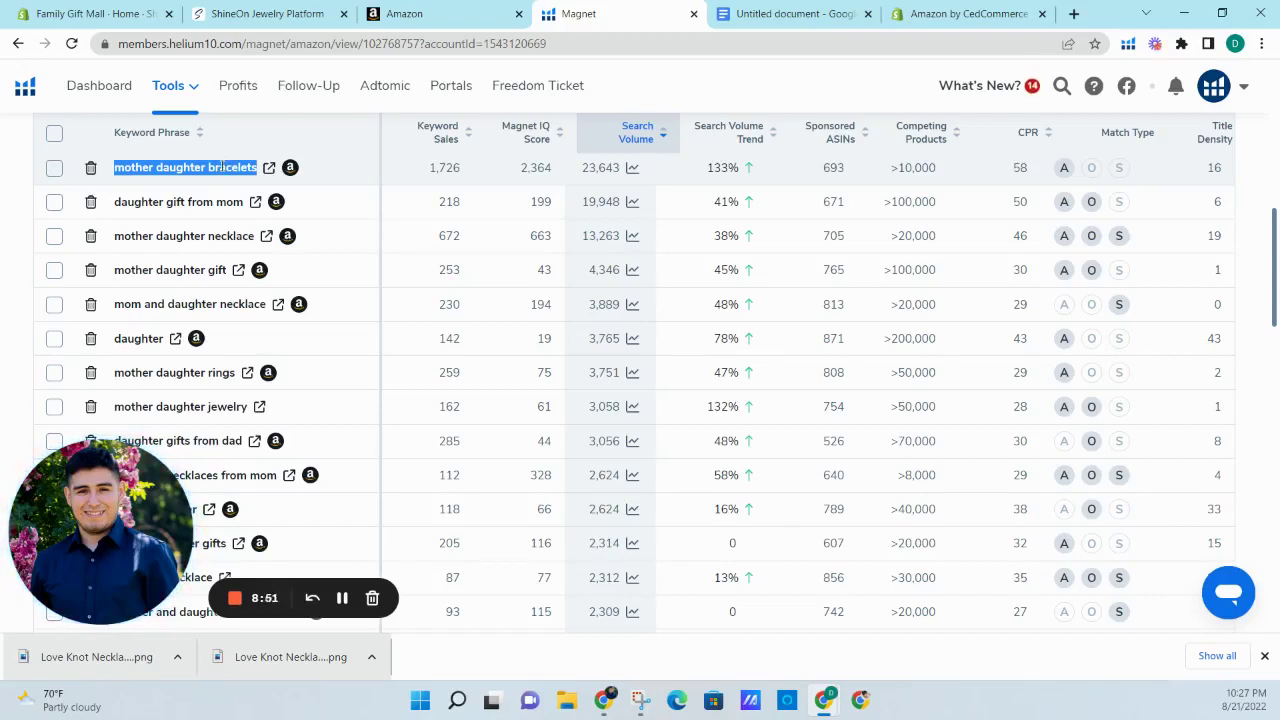
{"action": "left_click", "coordinate": [218, 203]}
{"action": "triple_click", "coordinate": [218, 203]}
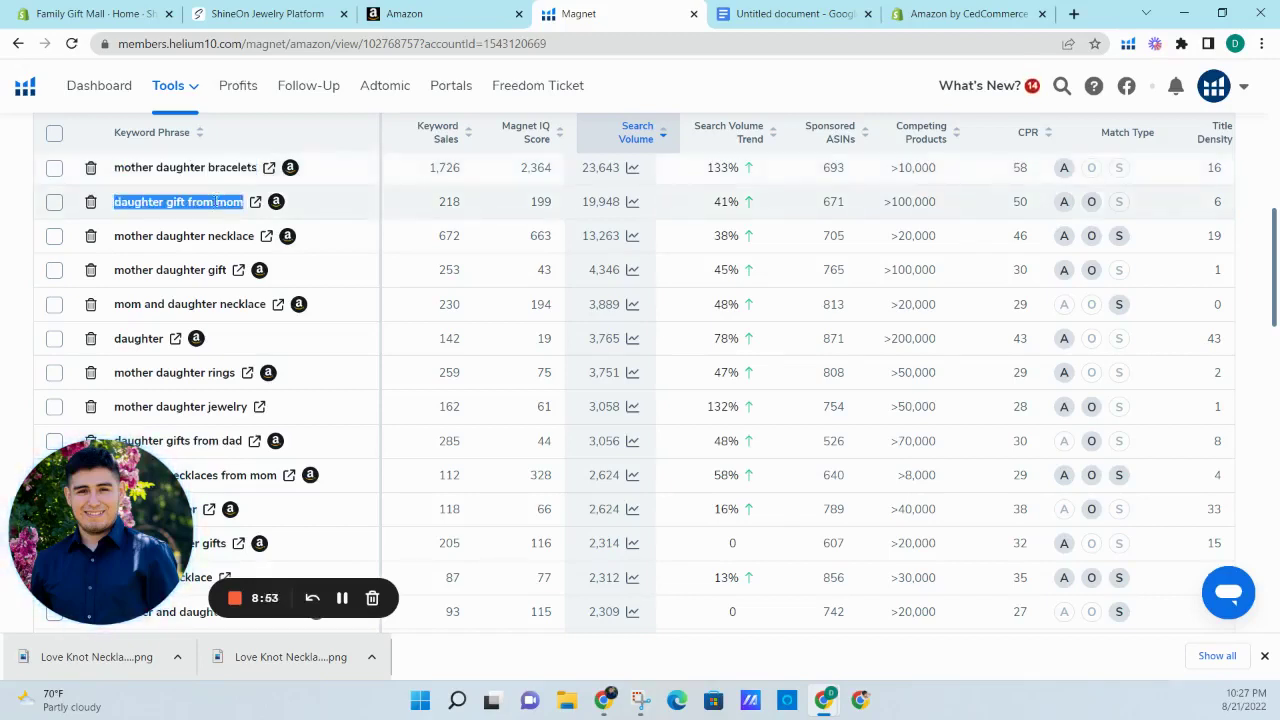
- Copy the keyword "mother daughter necklace" and add it after "FG Family Gift Mall" in the Amazon listing's product name
{"action": "double_click", "coordinate": [209, 236]}
{"action": "triple_click", "coordinate": [208, 236]}
{"action": "key", "text": "ctrl+c"}
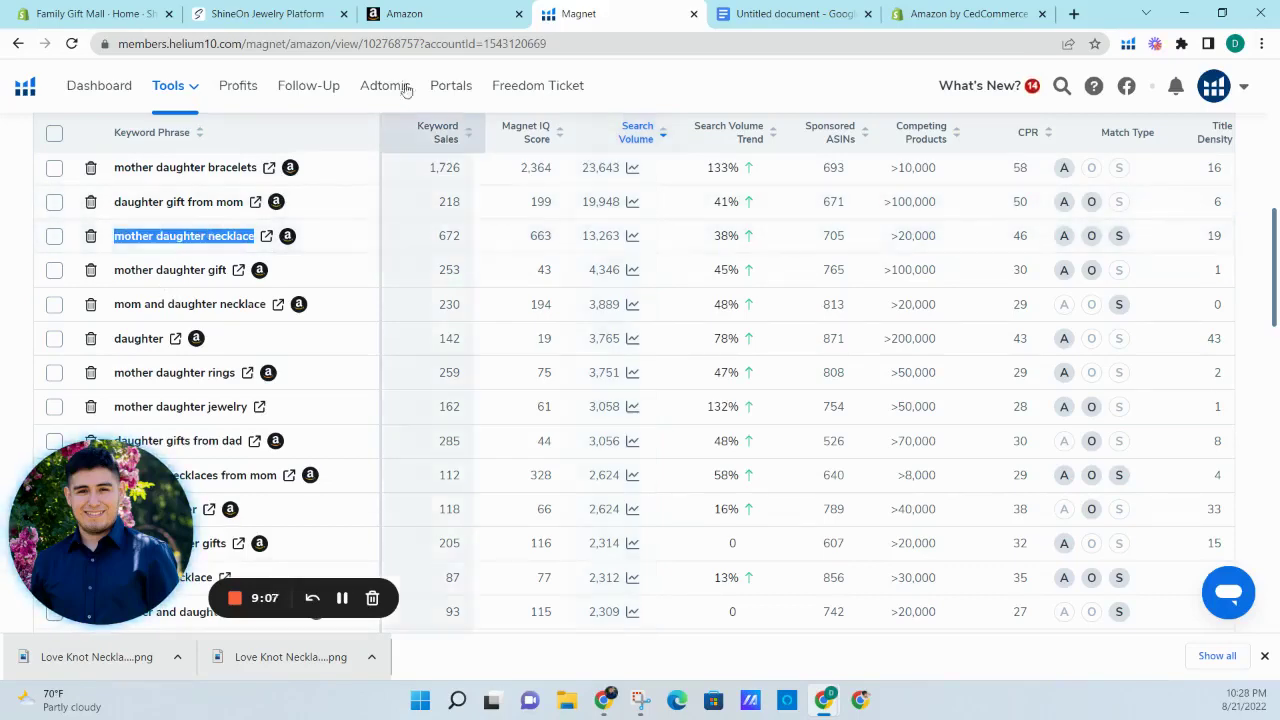
{"action": "left_click", "coordinate": [404, 13]}
{"action": "left_click", "coordinate": [669, 414]}
{"action": "key", "text": "ctrl+v"}
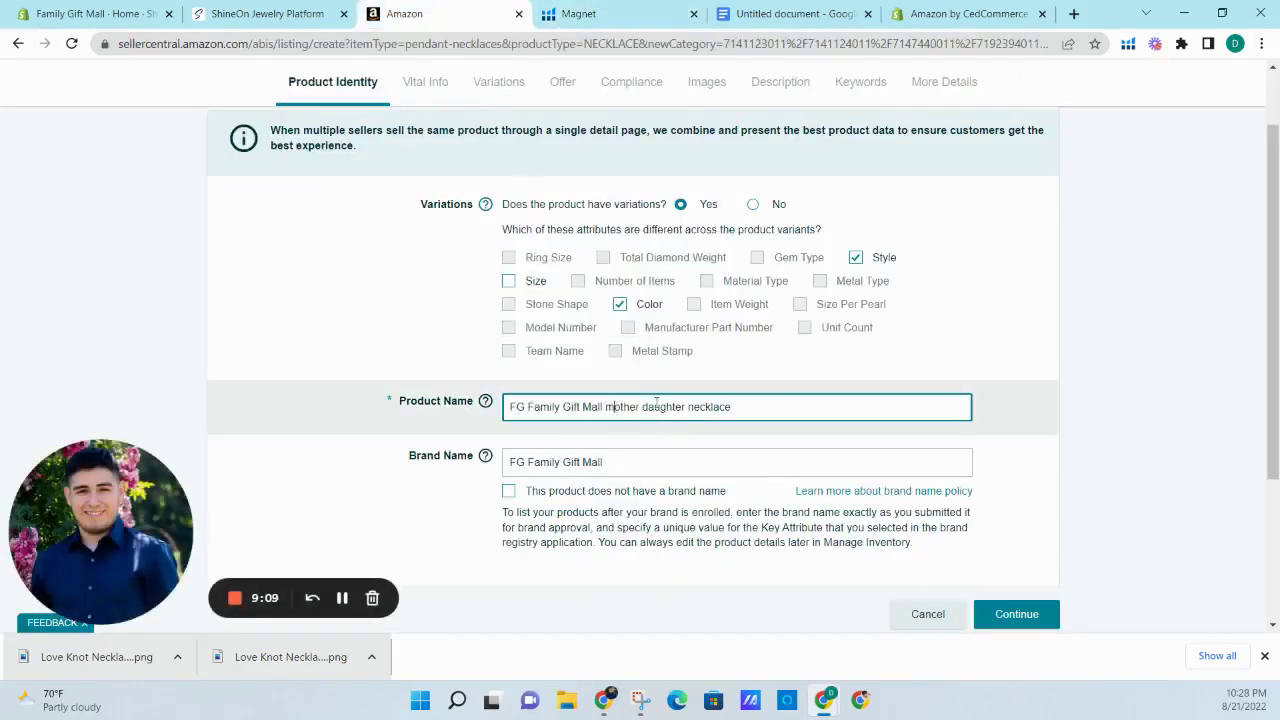
- Capitalize the added keyword in the product name as "Mother Daughter Necklace"
{"action": "key", "text": "BackSpace"}
{"action": "key", "text": "BackSpace"}
{"action": "type", "text": "Mo"}
{"action": "key", "text": "BackSpace"}
{"action": "type", "text": "D"}
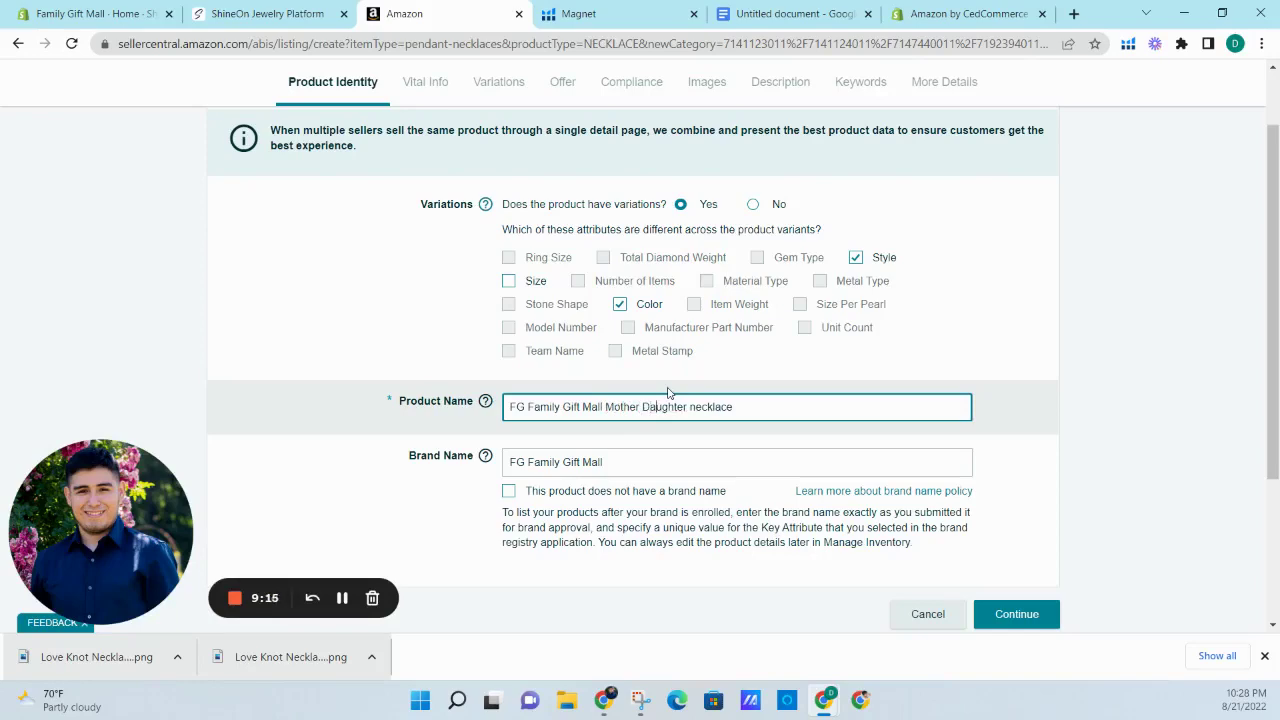
{"action": "key", "text": "Delete"}
{"action": "type", "text": "N"}
- Copy "gift from mom" from the Magnet keyword list and append it to the Amazon product name as "Gift From Mom"
{"action": "left_click", "coordinate": [580, 14]}
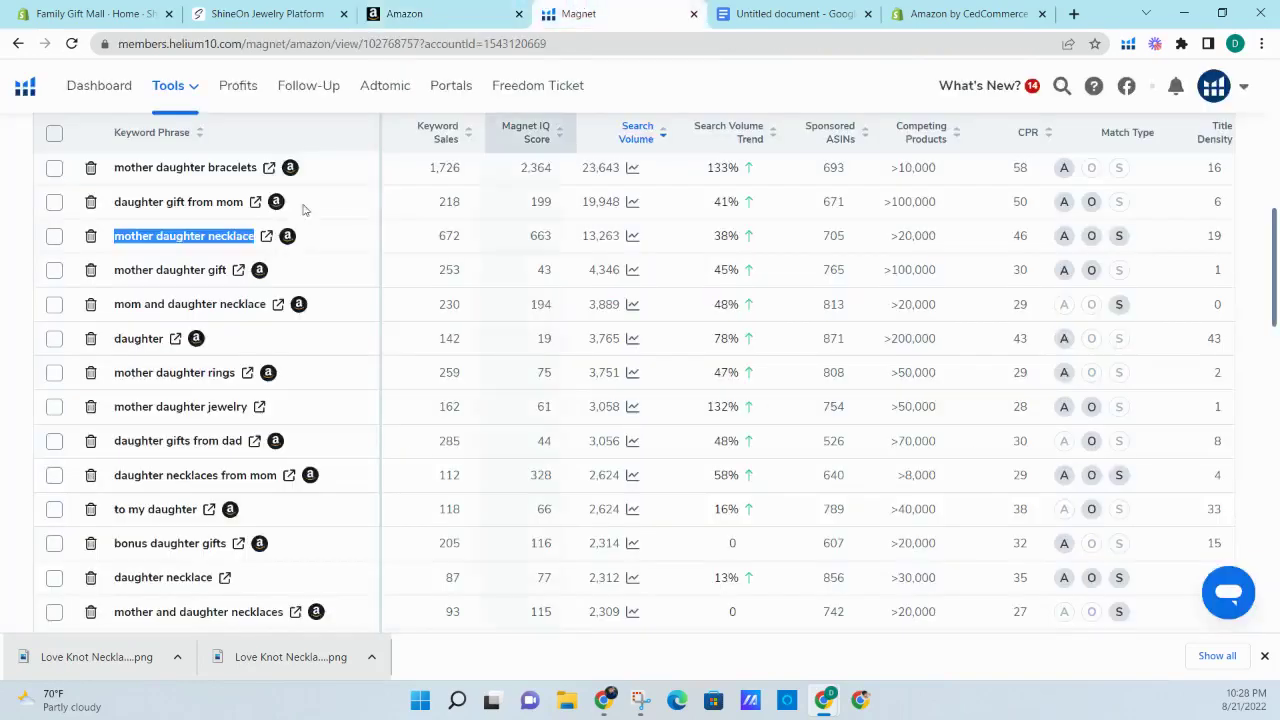
{"action": "triple_click", "coordinate": [218, 202]}
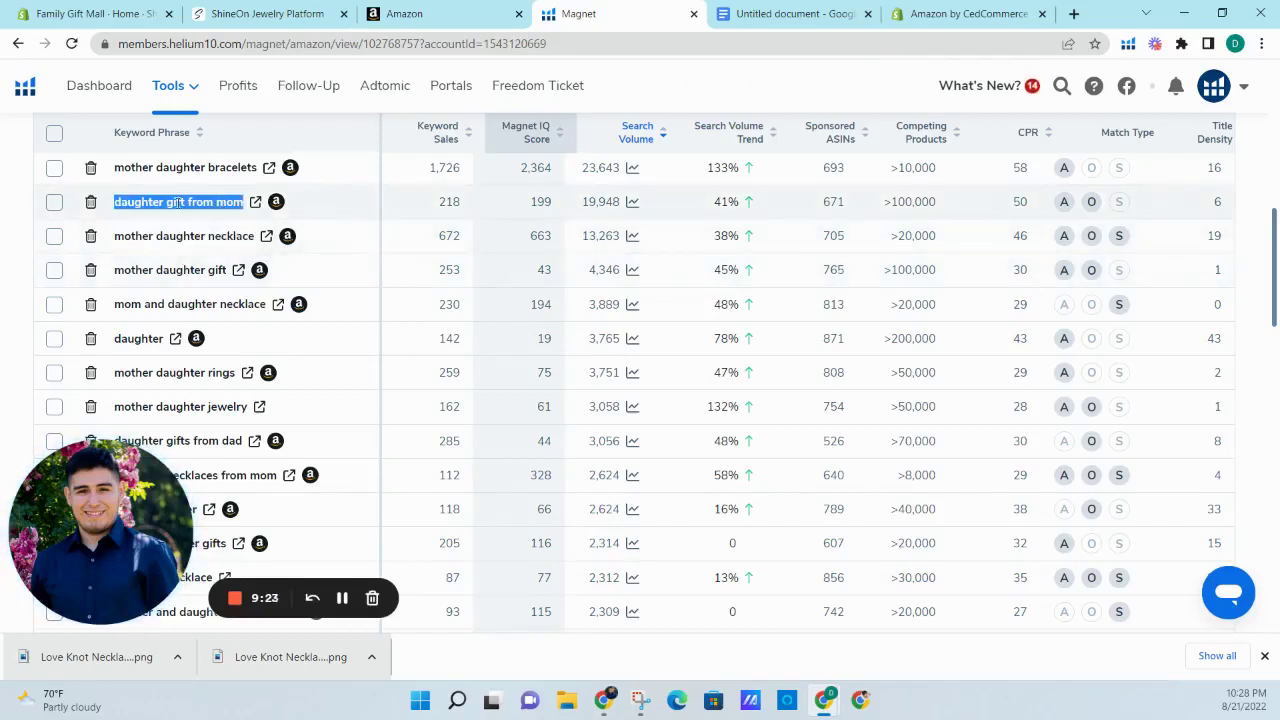
{"action": "left_click", "coordinate": [218, 202]}
{"action": "left_click_drag", "start_coordinate": [166, 202], "coordinate": [240, 202]}
{"action": "key", "text": "ctrl+c"}
{"action": "left_click", "coordinate": [400, 14]}
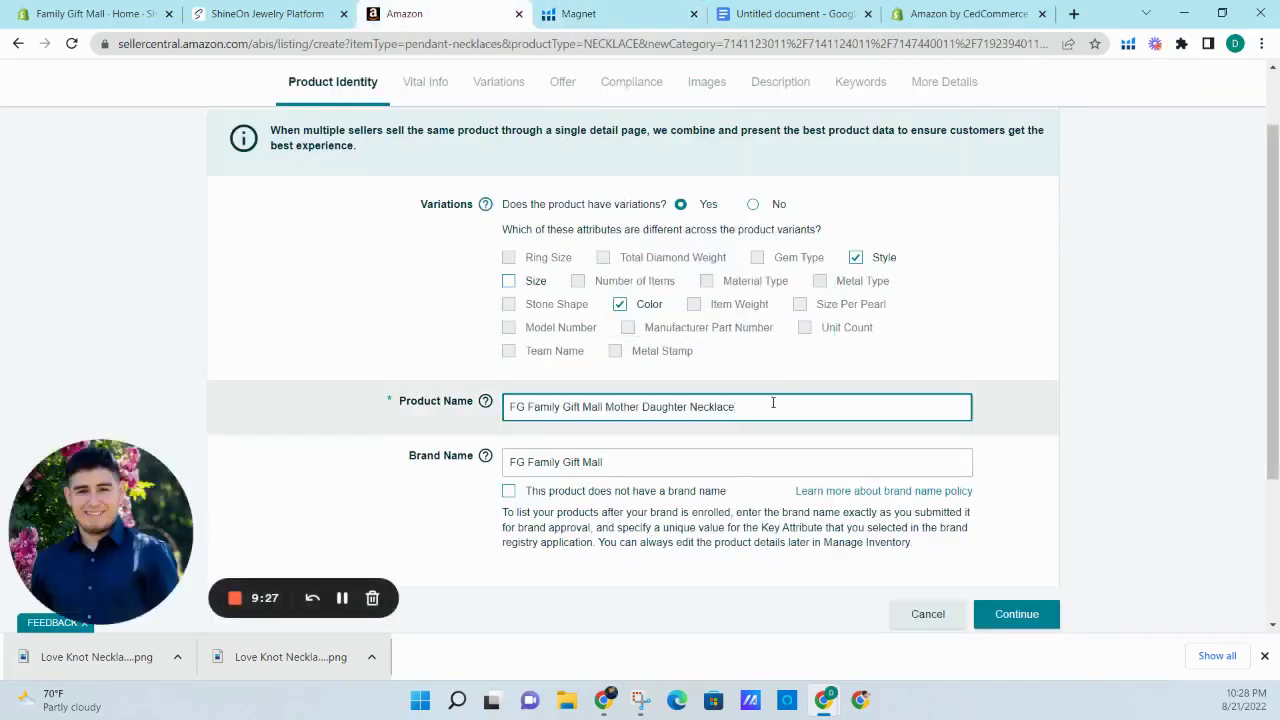
{"action": "key", "text": "ctrl+v"}
{"action": "key", "text": "BackSpace"}
{"action": "type", "text": "G"}
{"action": "key", "text": "BackSpace"}
{"action": "type", "text": "F"}
- Copy "jewelry" from the Magnet phrase "mother daughter jewelry" and extend the Amazon product name with "To My Daughter Jewelry"
{"action": "left_click", "coordinate": [585, 14]}
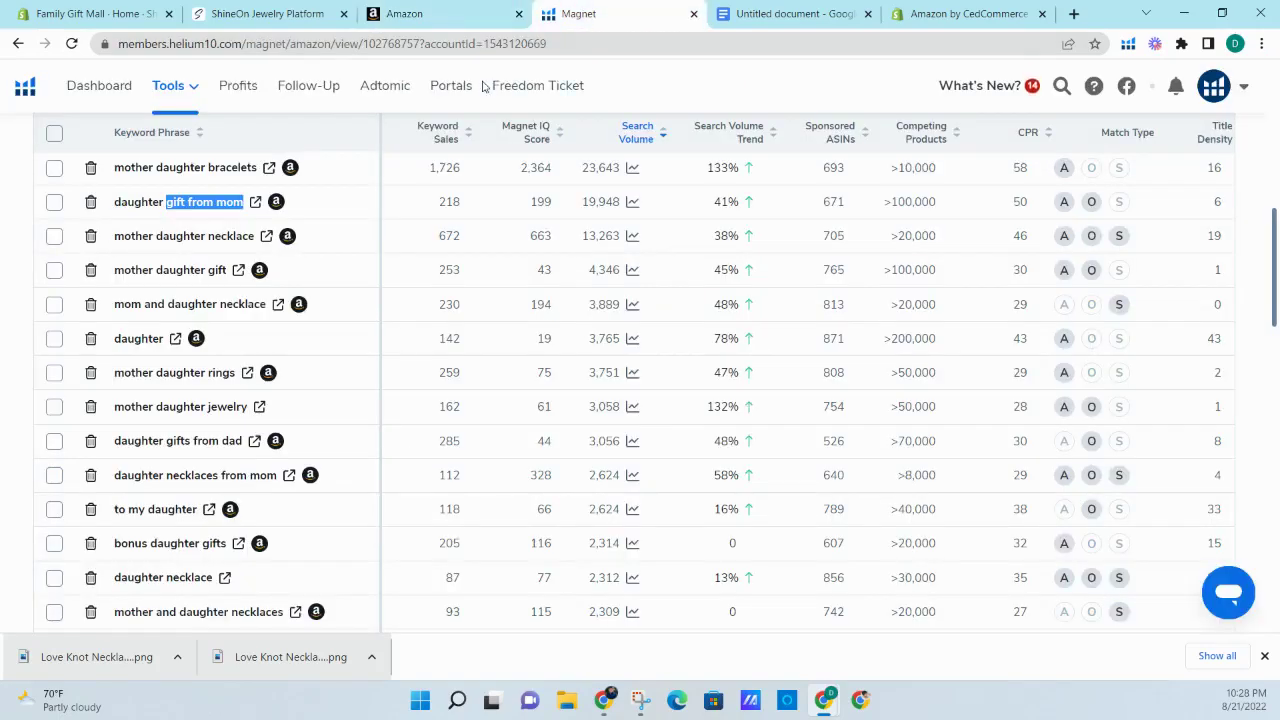
{"action": "scroll", "coordinate": [338, 285], "scroll_direction": "down", "scroll_amount": 1}
{"action": "double_click", "coordinate": [224, 323]}
{"action": "key", "text": "ctrl+c"}
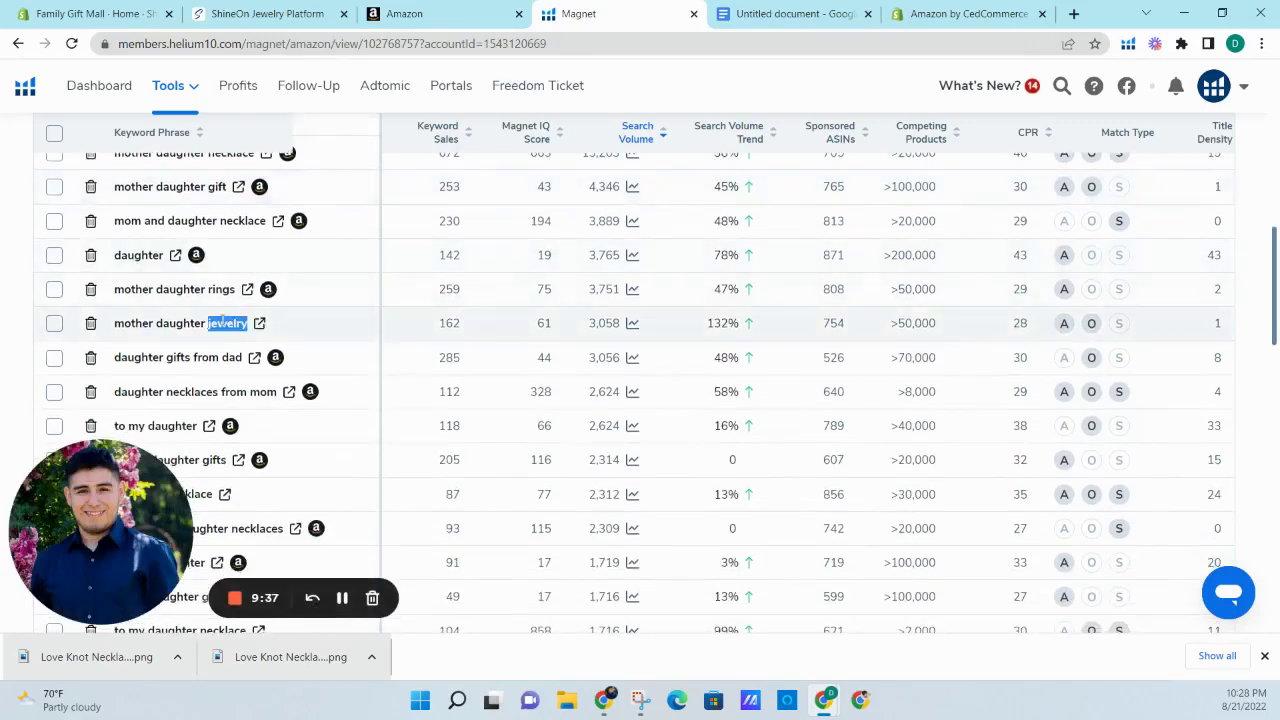
{"action": "left_click", "coordinate": [405, 14]}
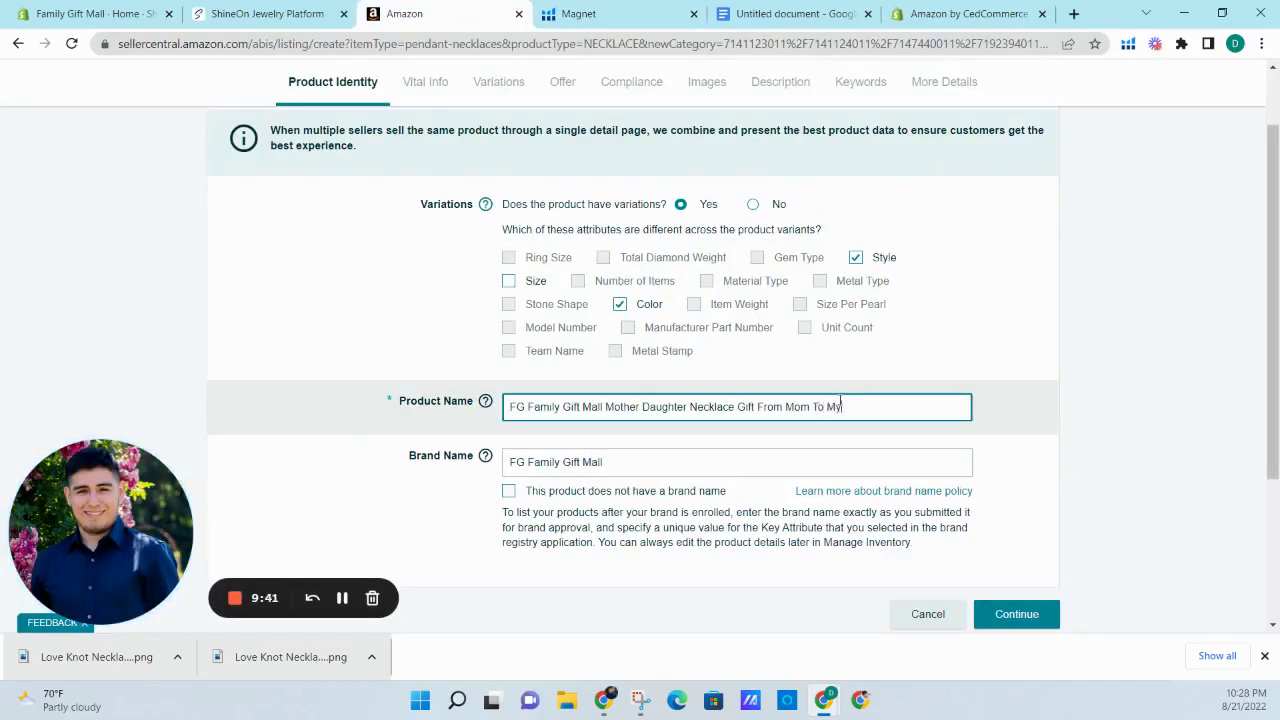
{"action": "key", "text": "ctrl+v"}
{"action": "left_click", "coordinate": [897, 407]}
{"action": "key", "text": "BackSpace"}
{"action": "type", "text": "J"}
- Return to the Magnet keyword list and examine the phrase "daughter gifts from dad"
{"action": "left_click", "coordinate": [578, 14]}
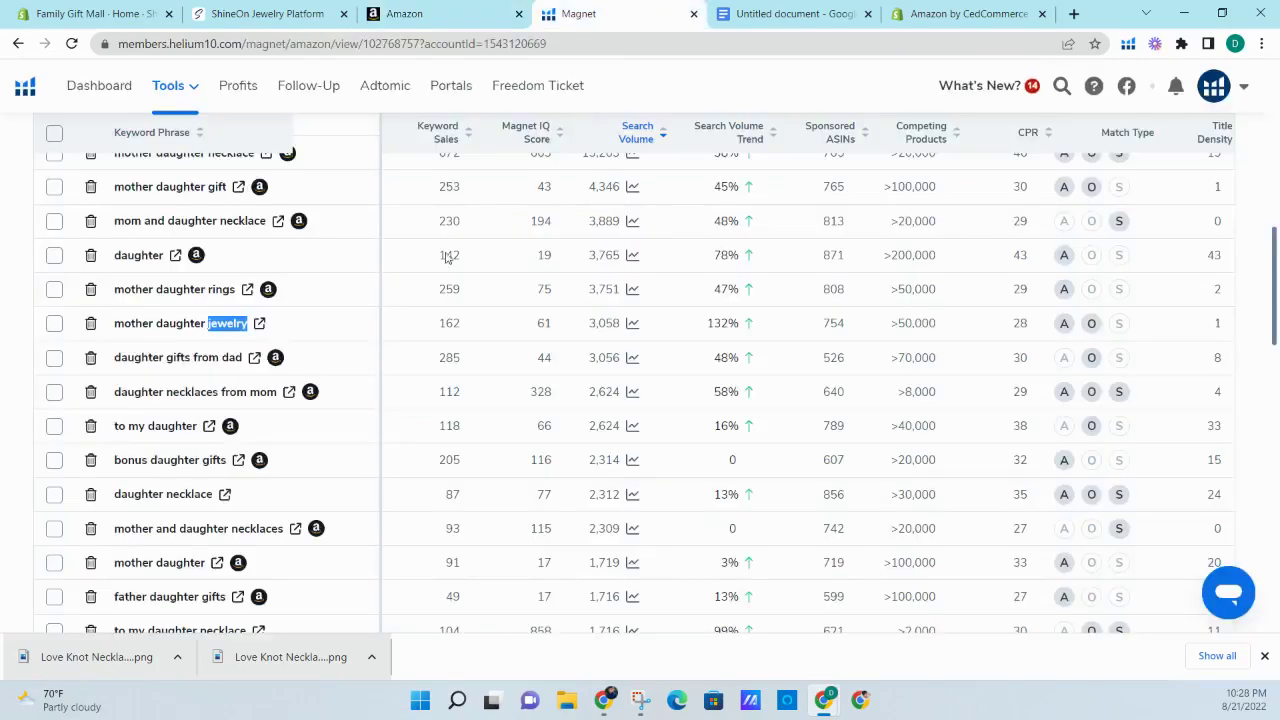
{"action": "scroll", "coordinate": [320, 272], "scroll_direction": "down", "scroll_amount": 1}
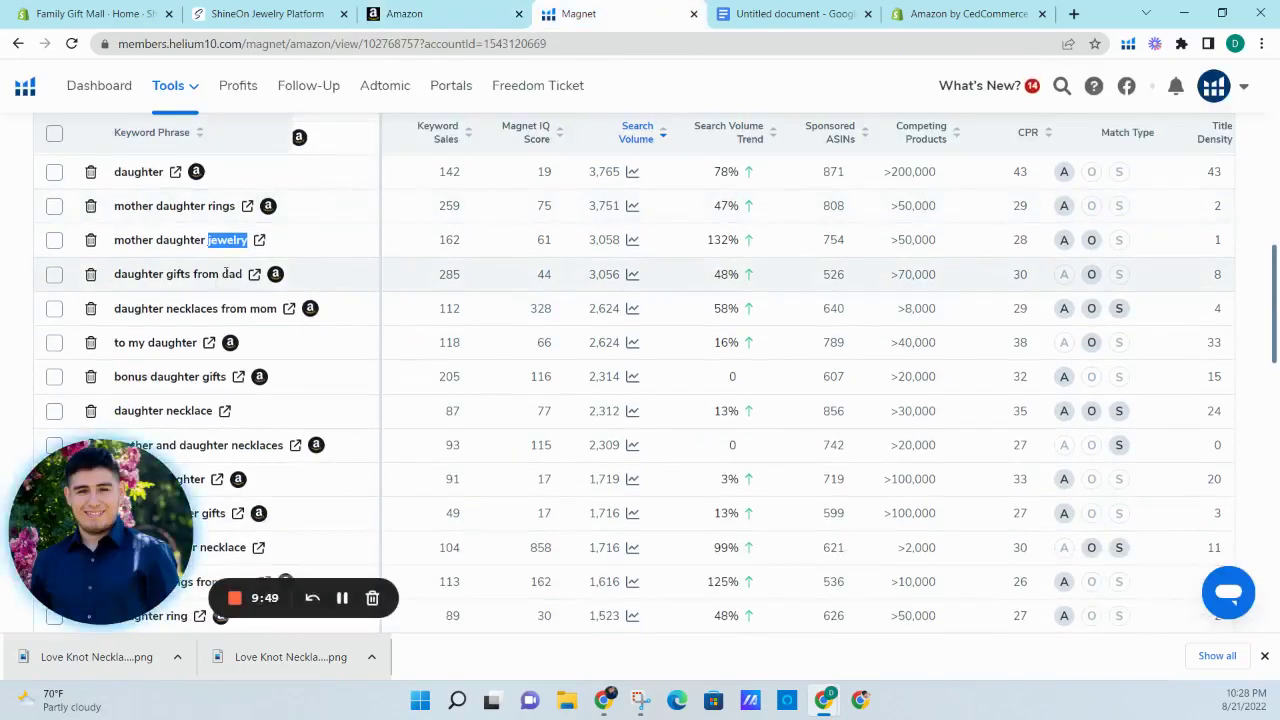
{"action": "left_click_drag", "start_coordinate": [193, 274], "coordinate": [226, 270]}
- Open the first product image of the daughter necklace in ShineOn in its own browser tab
{"action": "left_click", "coordinate": [265, 14]}
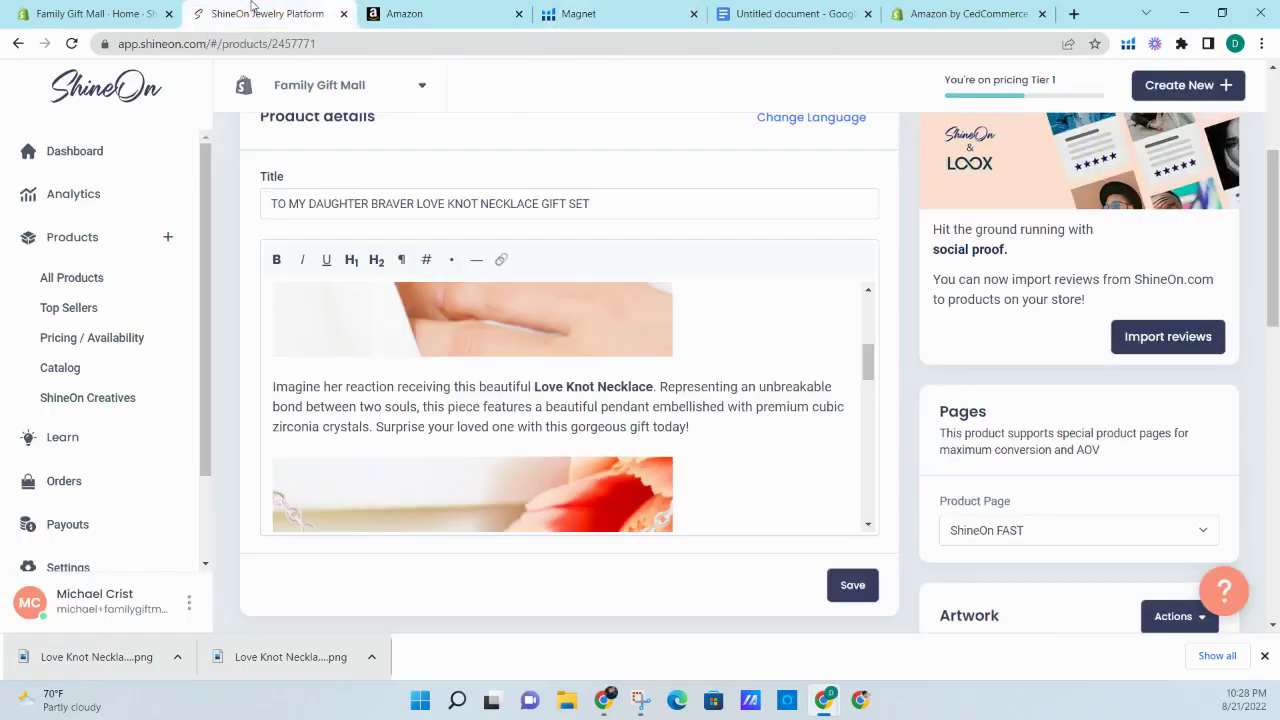
{"action": "scroll", "coordinate": [769, 282], "scroll_direction": "down", "scroll_amount": 5}
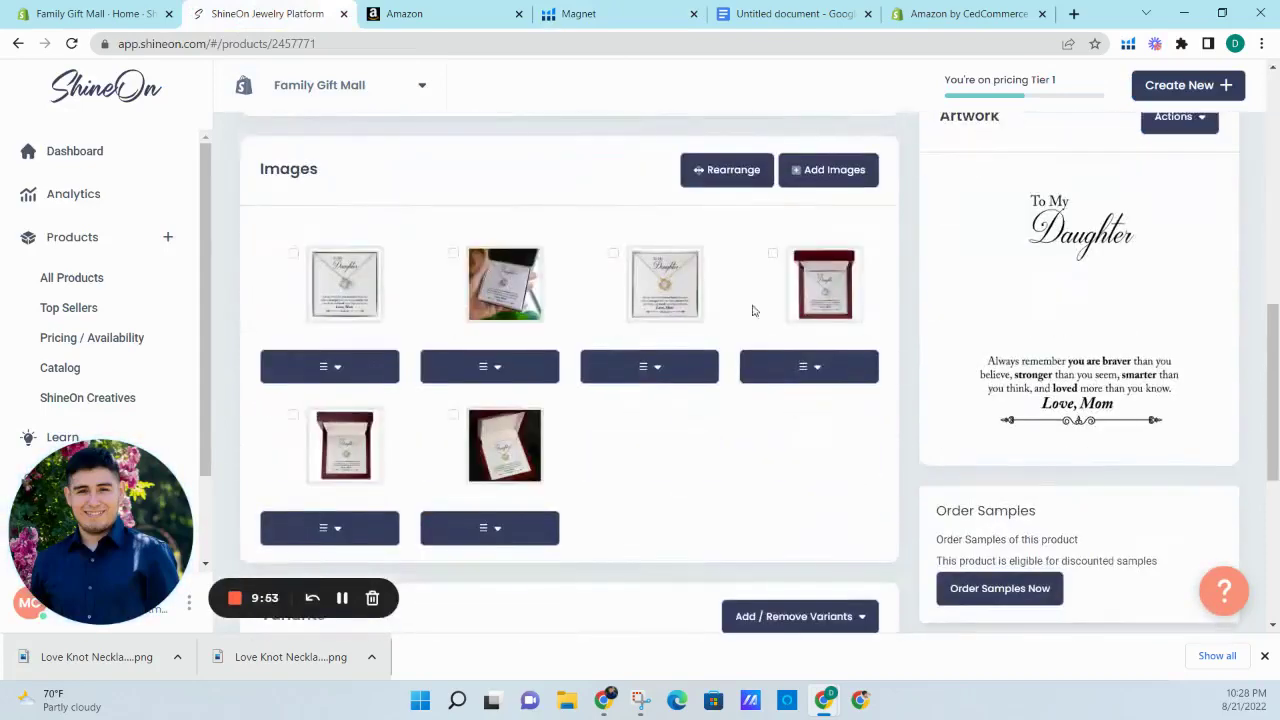
{"action": "right_click", "coordinate": [380, 280]}
{"action": "left_click", "coordinate": [430, 288]}
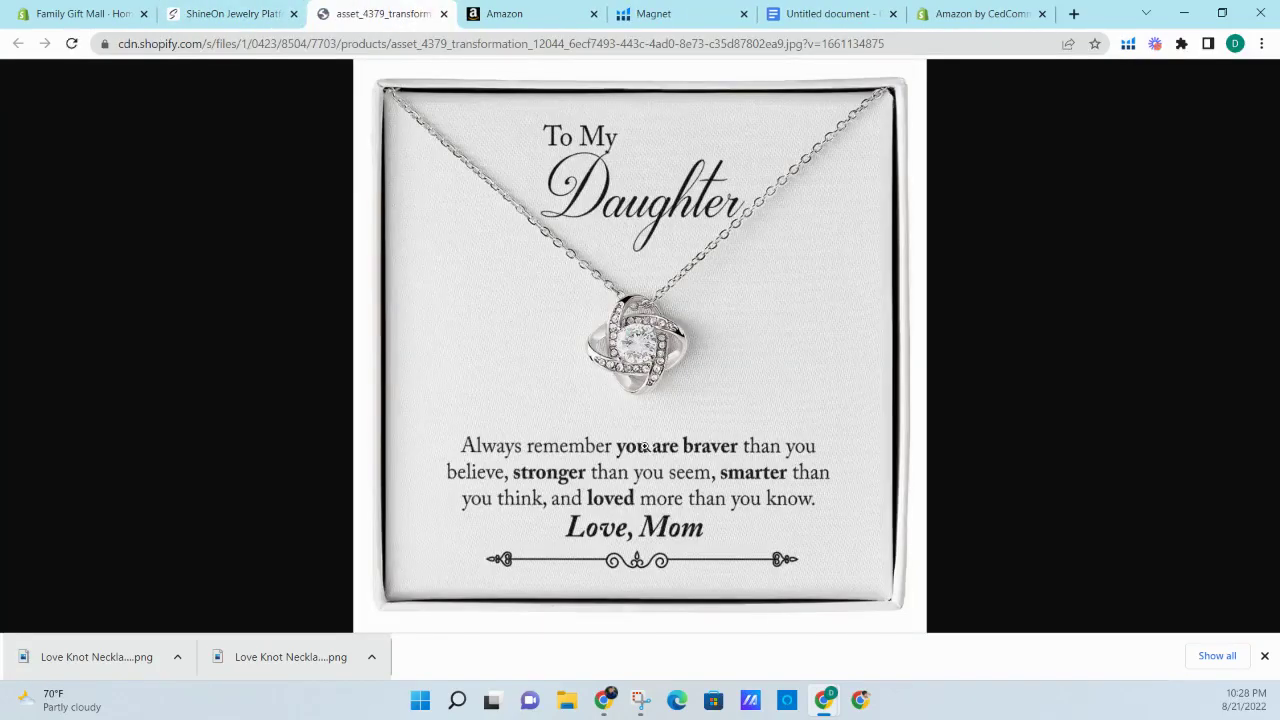
- Compare the Amazon product name and the Magnet keywords with the message card in the necklace image
{"action": "left_click", "coordinate": [558, 20]}
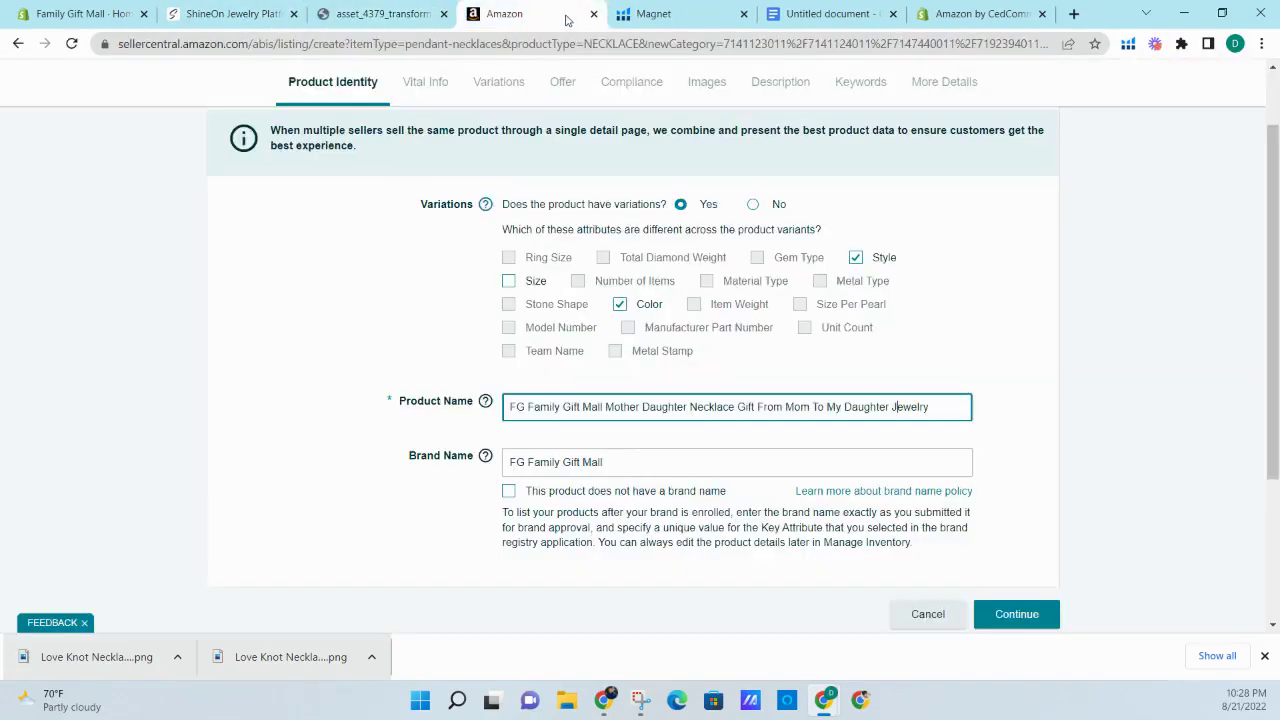
{"action": "key", "text": "ctrl+Tab"}
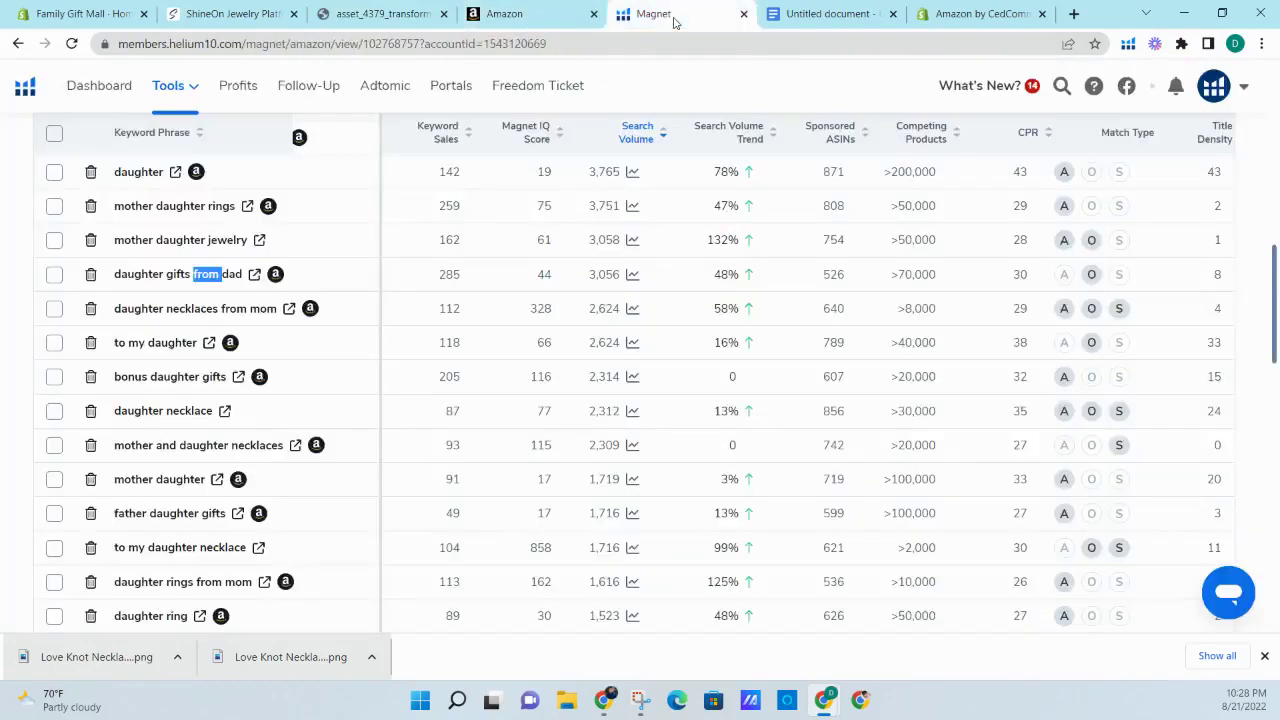
{"action": "left_click", "coordinate": [558, 13]}
{"action": "left_click", "coordinate": [385, 13]}
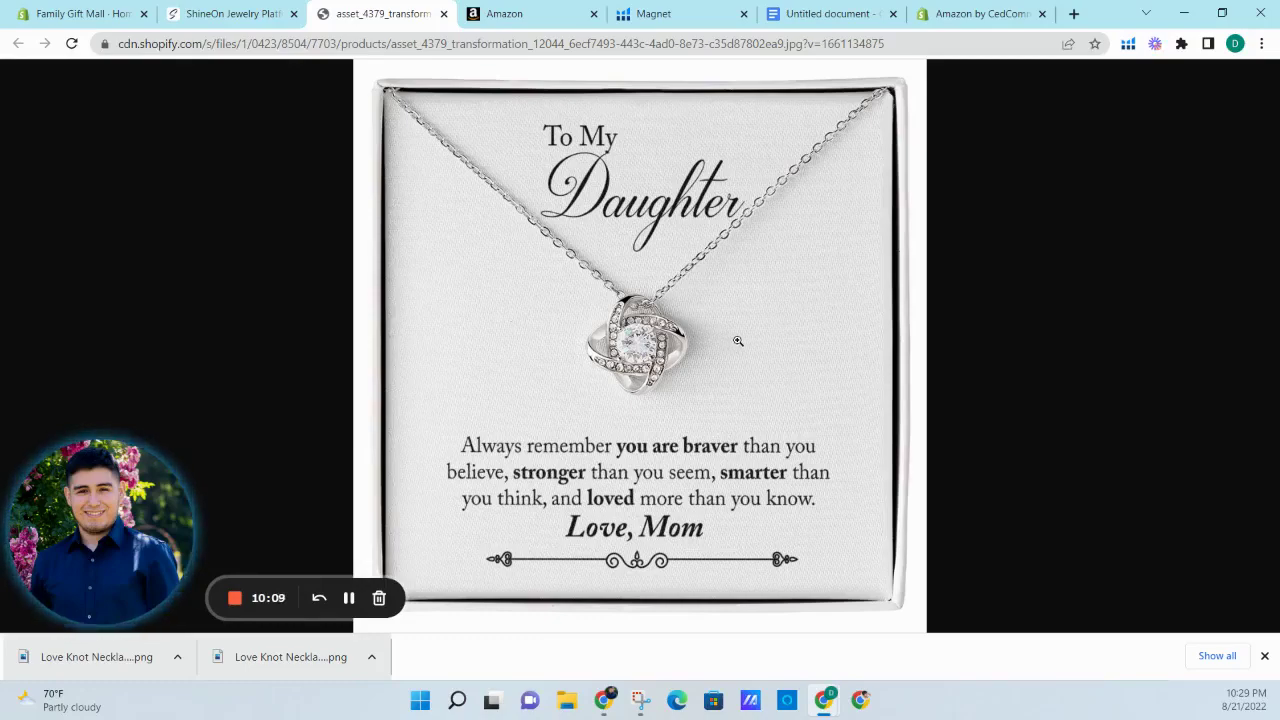
{"action": "left_click", "coordinate": [548, 16]}
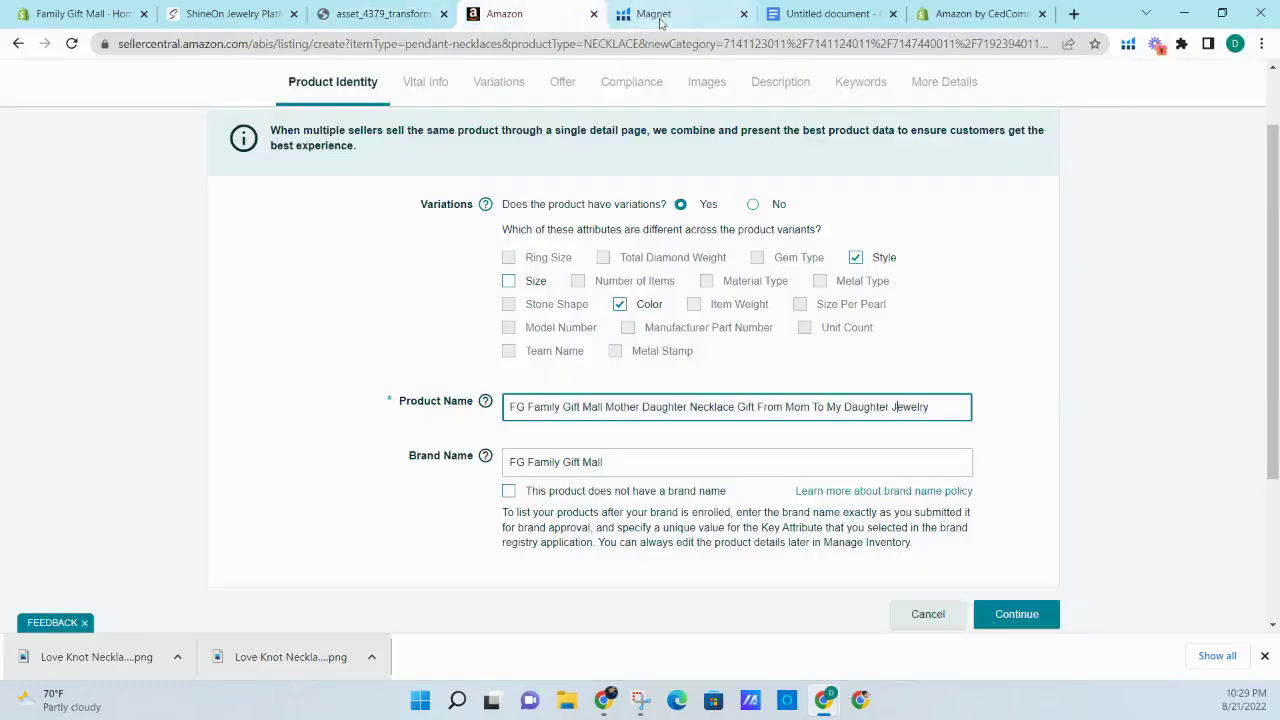
- Find "daughter birthday gifts ideas" in the Magnet keyword list and append "birthday gifts ideas" to the Amazon product name
{"action": "left_click", "coordinate": [660, 16]}
{"action": "left_click", "coordinate": [565, 16]}
{"action": "left_click", "coordinate": [645, 17]}
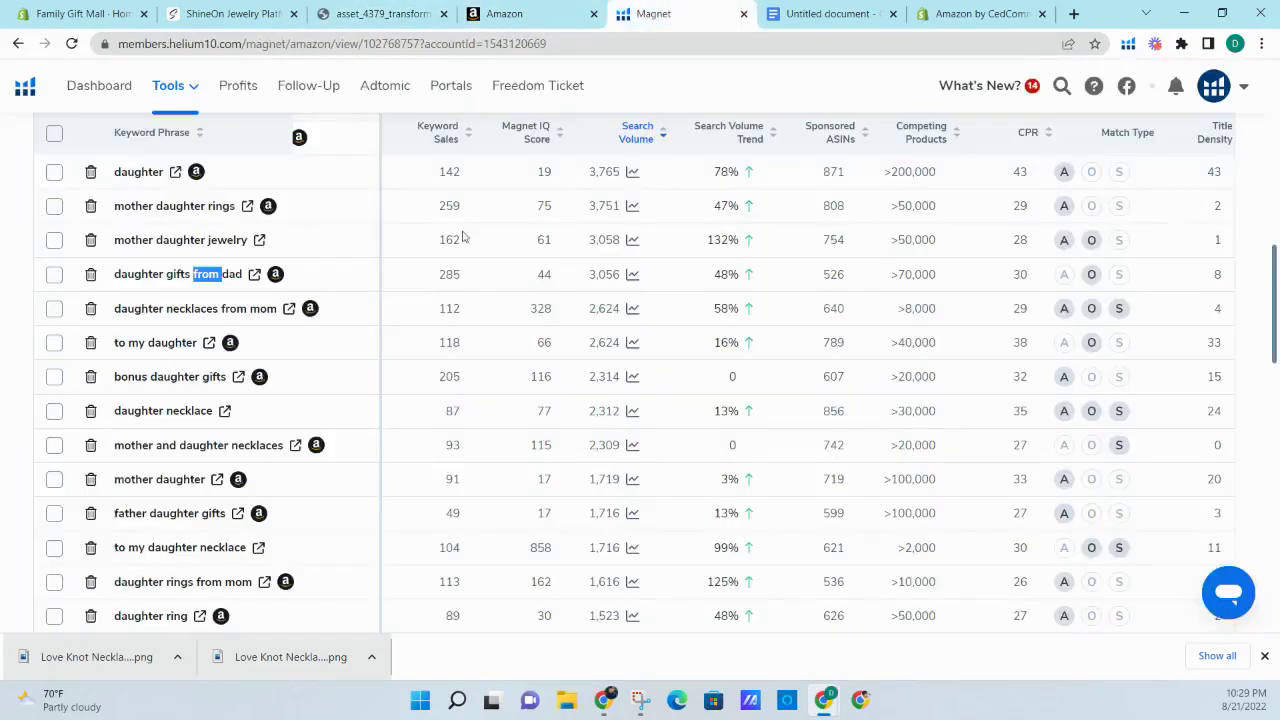
{"action": "scroll", "coordinate": [290, 262], "scroll_direction": "down", "scroll_amount": 1}
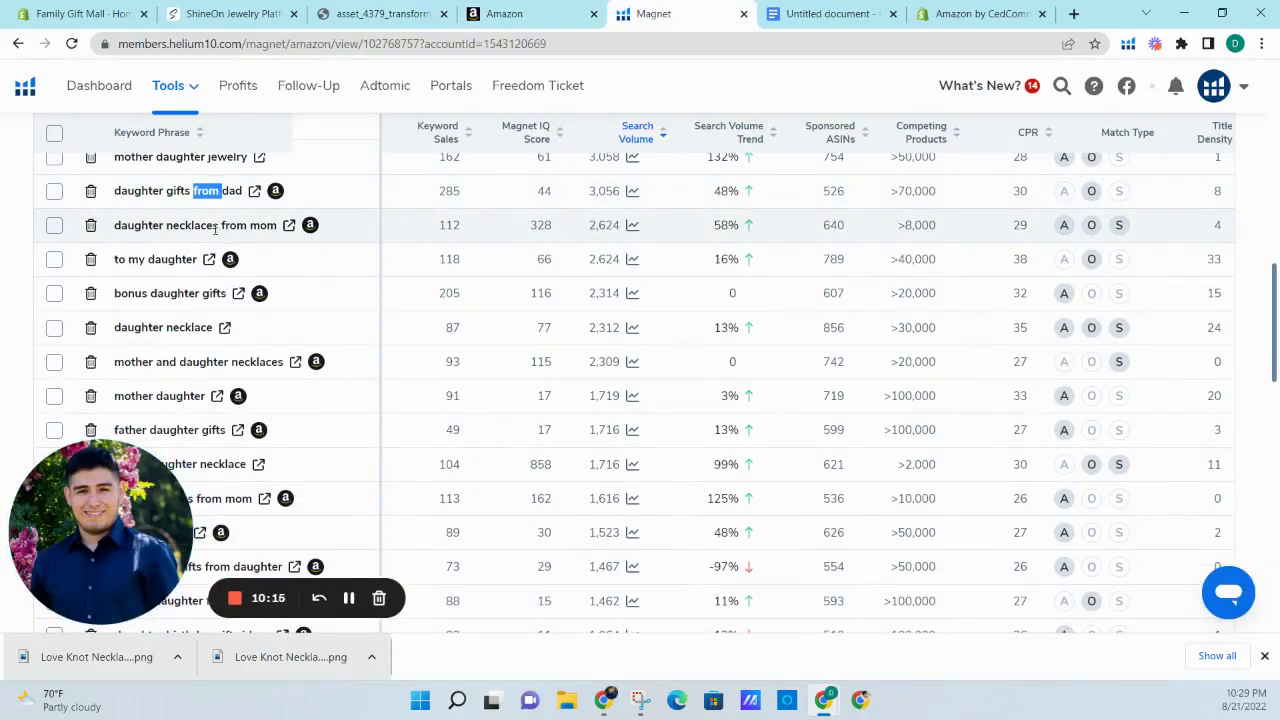
{"action": "scroll", "coordinate": [214, 228], "scroll_direction": "down", "scroll_amount": 1}
{"action": "scroll", "coordinate": [204, 233], "scroll_direction": "down", "scroll_amount": 1}
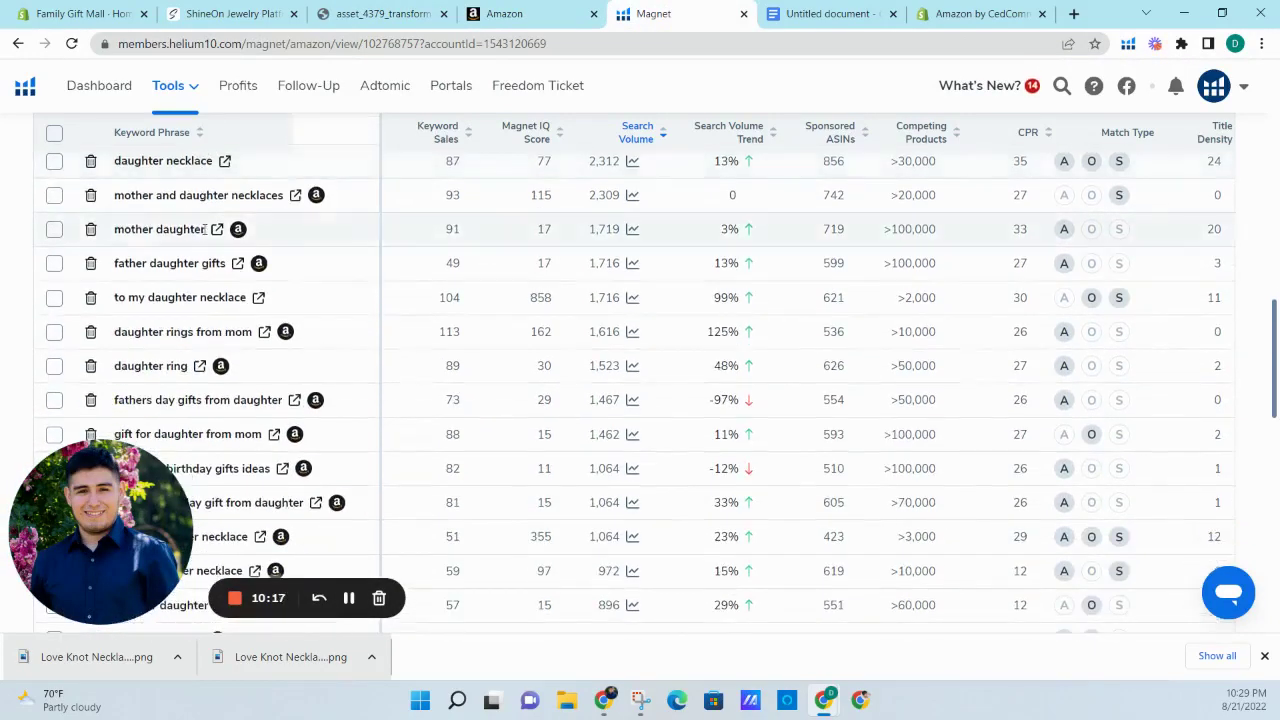
{"action": "scroll", "coordinate": [184, 302], "scroll_direction": "down", "scroll_amount": 2}
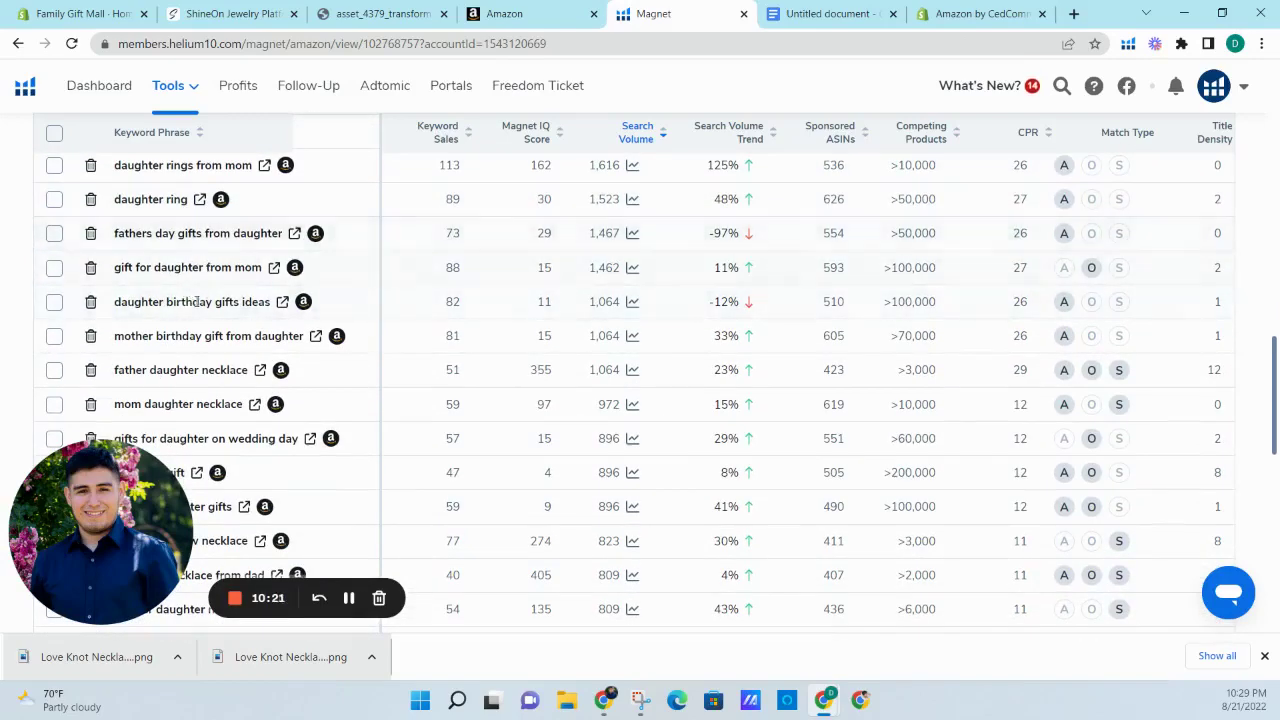
{"action": "left_click_drag", "start_coordinate": [165, 301], "coordinate": [267, 299]}
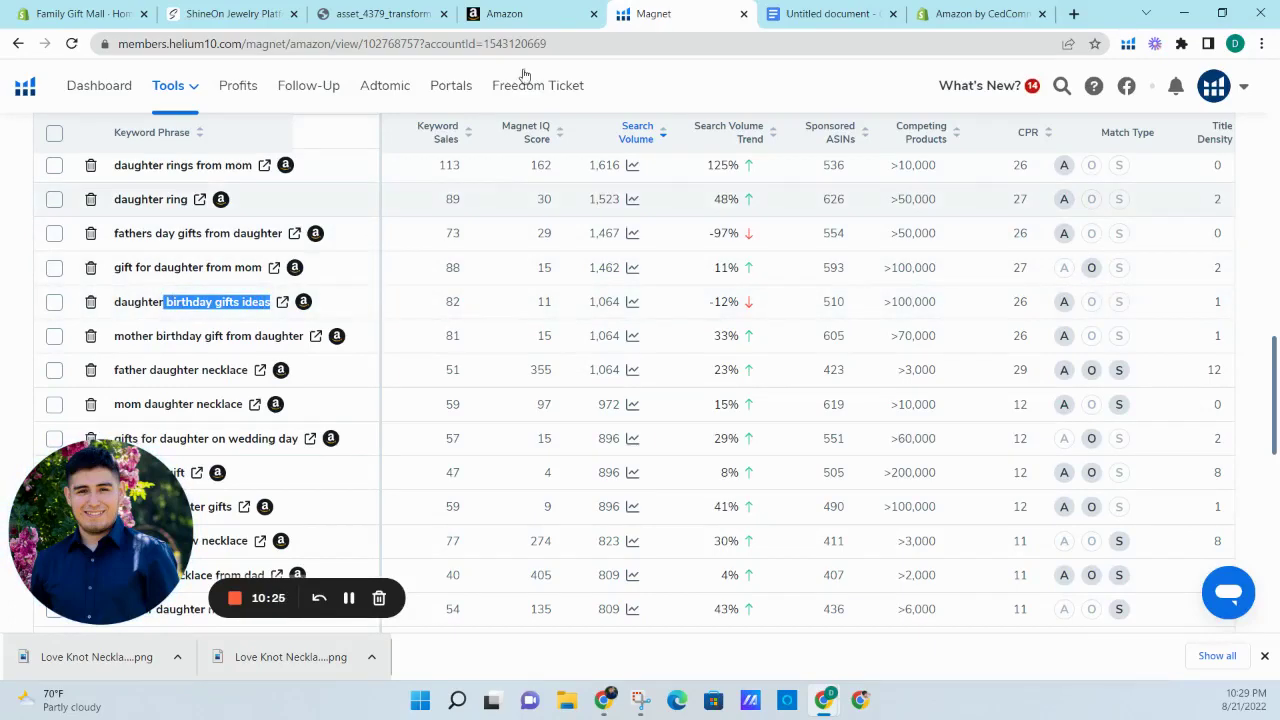
{"action": "left_click", "coordinate": [520, 14]}
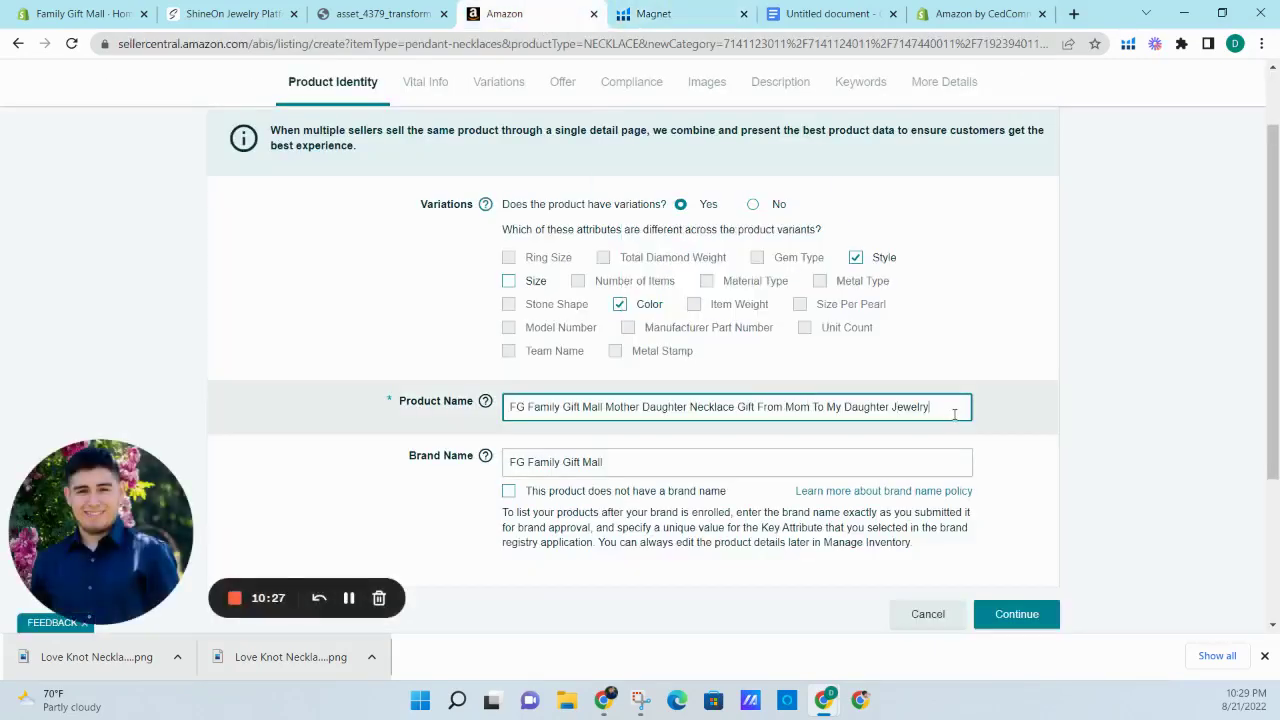
{"action": "type", "text": "birthday gifts ideas"}
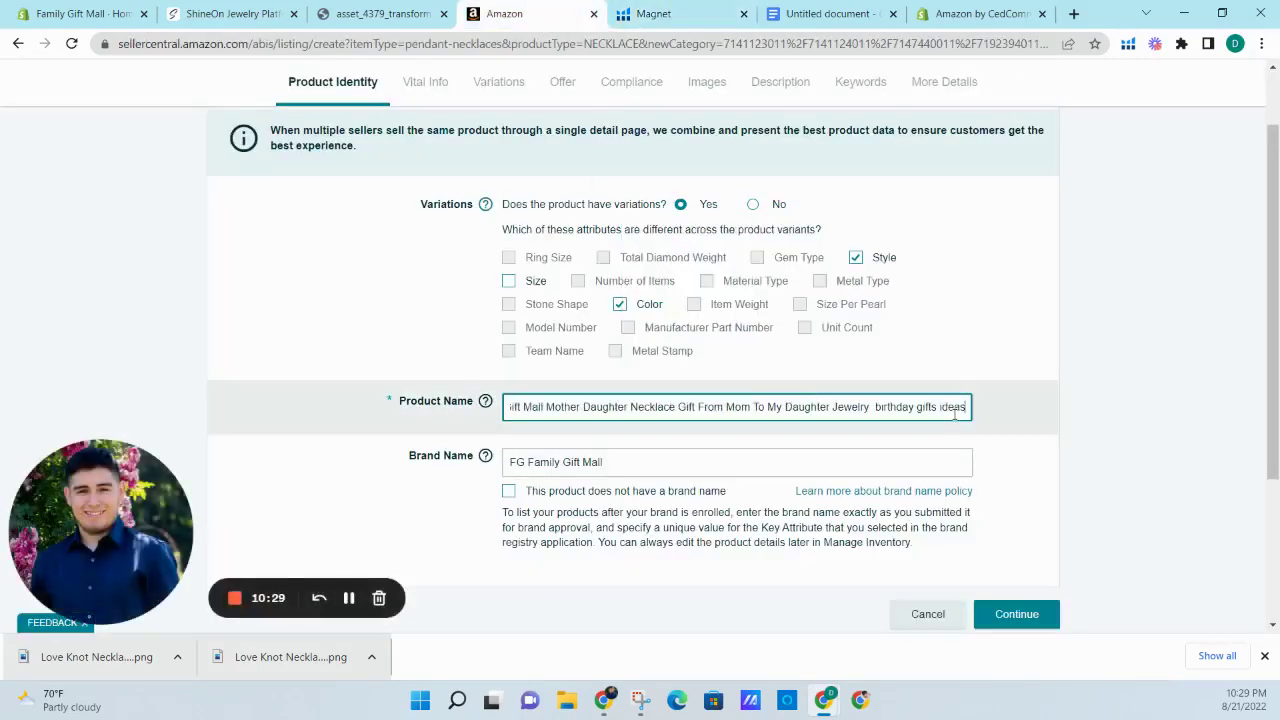
- Remove the extra space before the added phrase and capitalize it as "Birthday Gifts Ideas" in the product name
{"action": "key", "text": "BackSpace"}
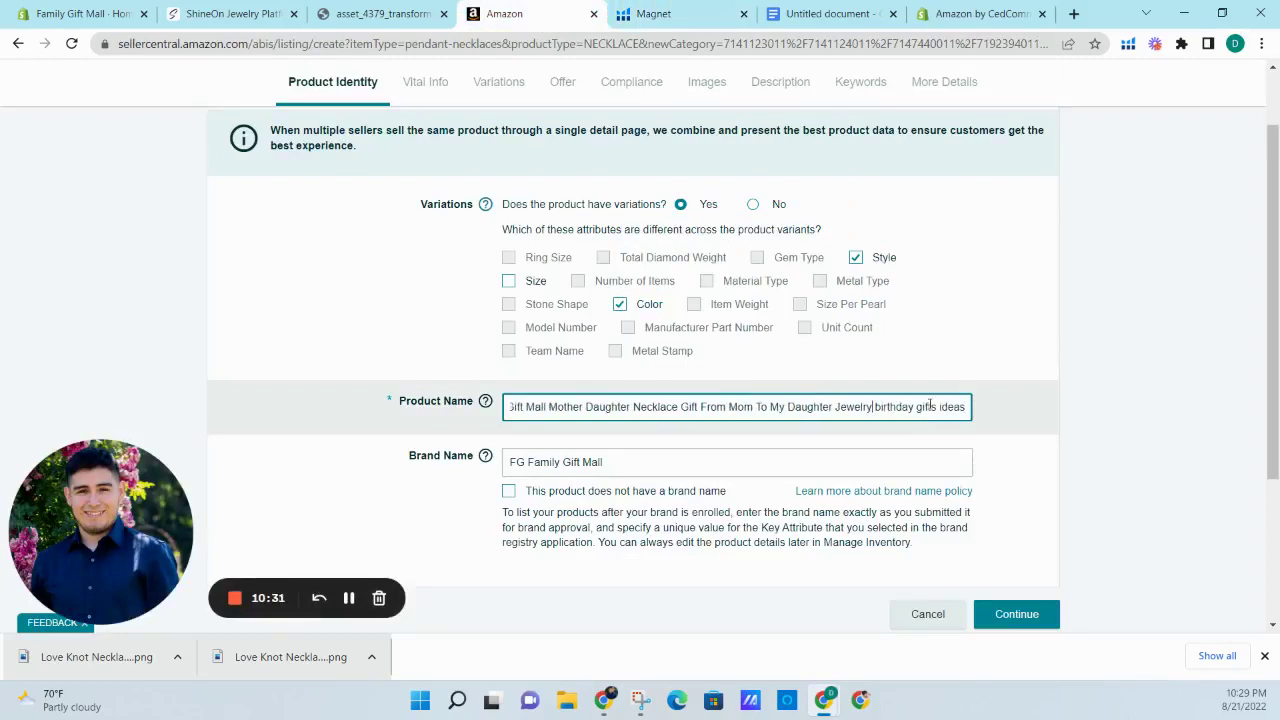
{"action": "key", "text": "BackSpace"}
{"action": "type", "text": "B"}
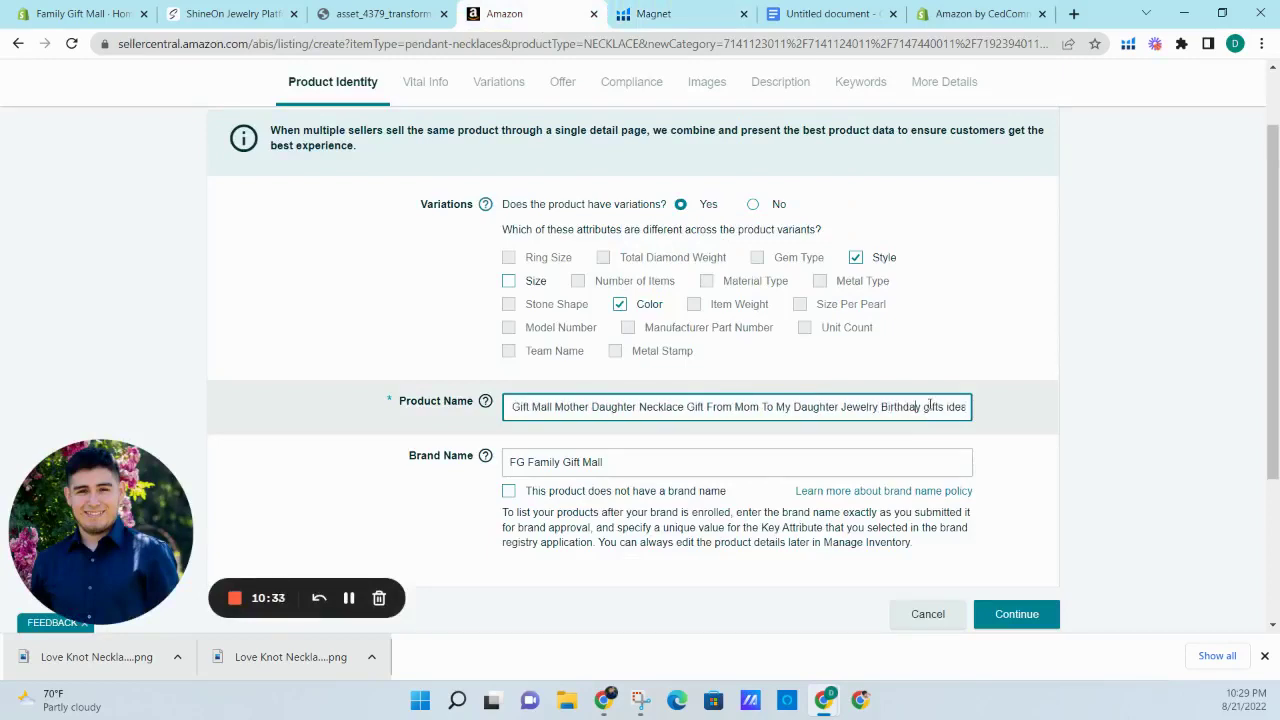
{"action": "left_click", "coordinate": [926, 406]}
{"action": "key", "text": "BackSpace"}
{"action": "type", "text": "G"}
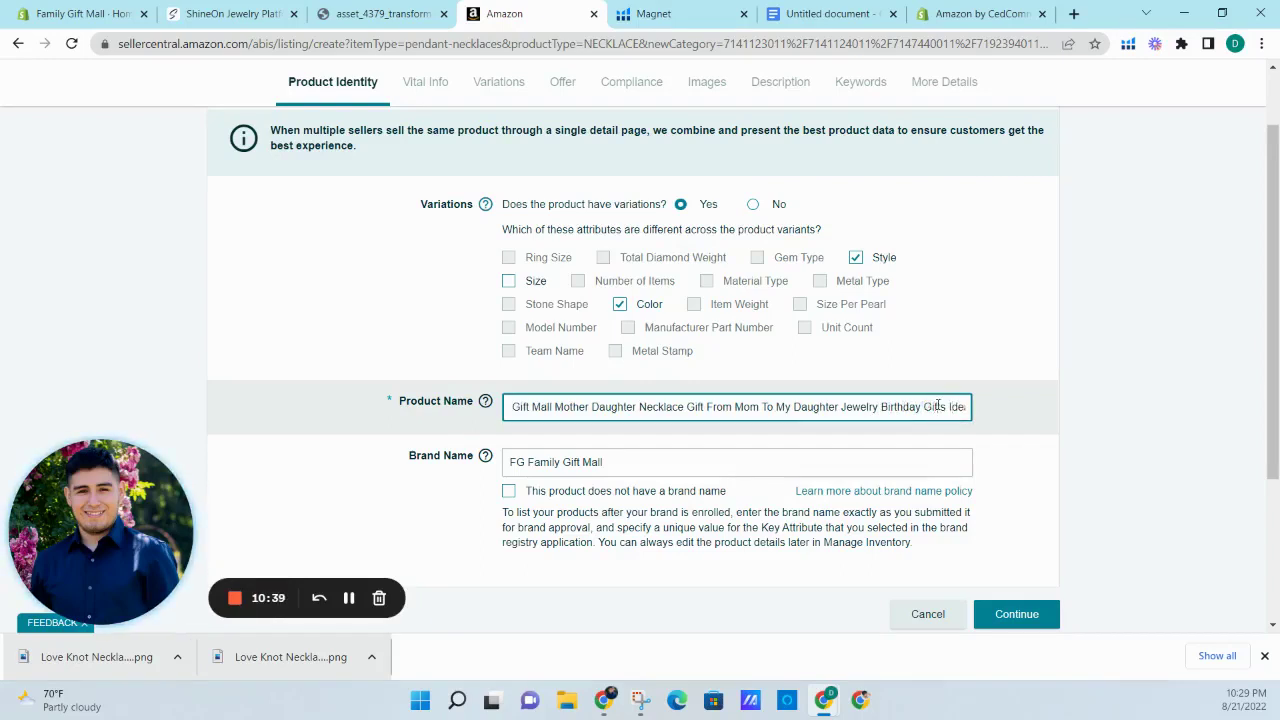
- Review the complete product name from its beginning to the closing words "Birthday Gifts Ideas"
{"action": "key", "text": "ctrl+a"}
{"action": "left_click", "coordinate": [682, 408]}
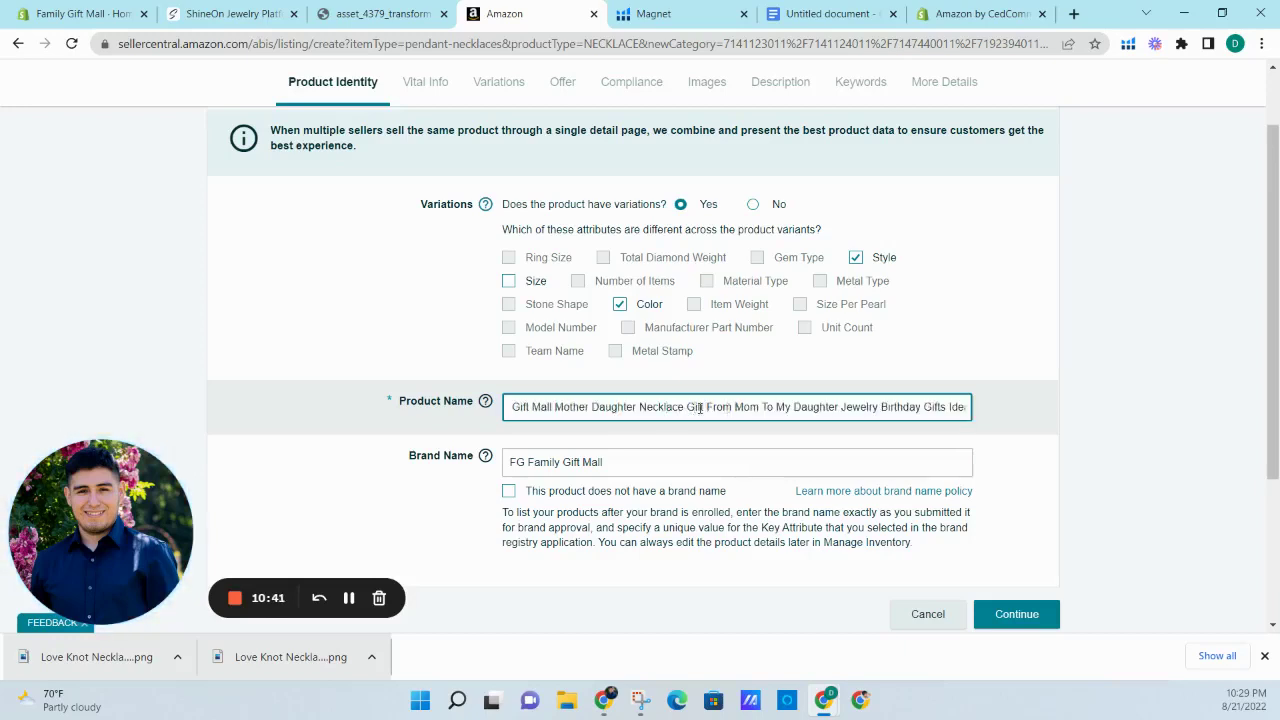
{"action": "left_click_drag", "start_coordinate": [700, 408], "coordinate": [510, 408]}
{"action": "left_click", "coordinate": [586, 408]}
{"action": "left_click", "coordinate": [962, 407], "text": "shift"}
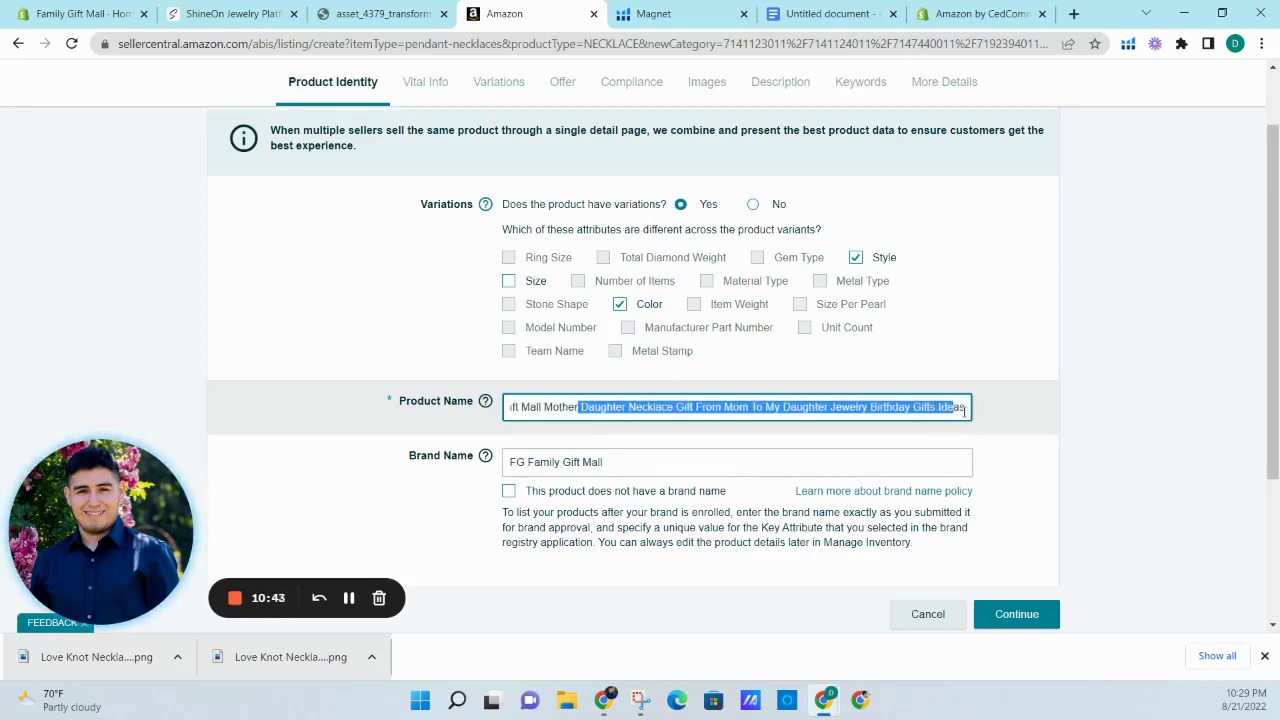
{"action": "left_click", "coordinate": [933, 405]}
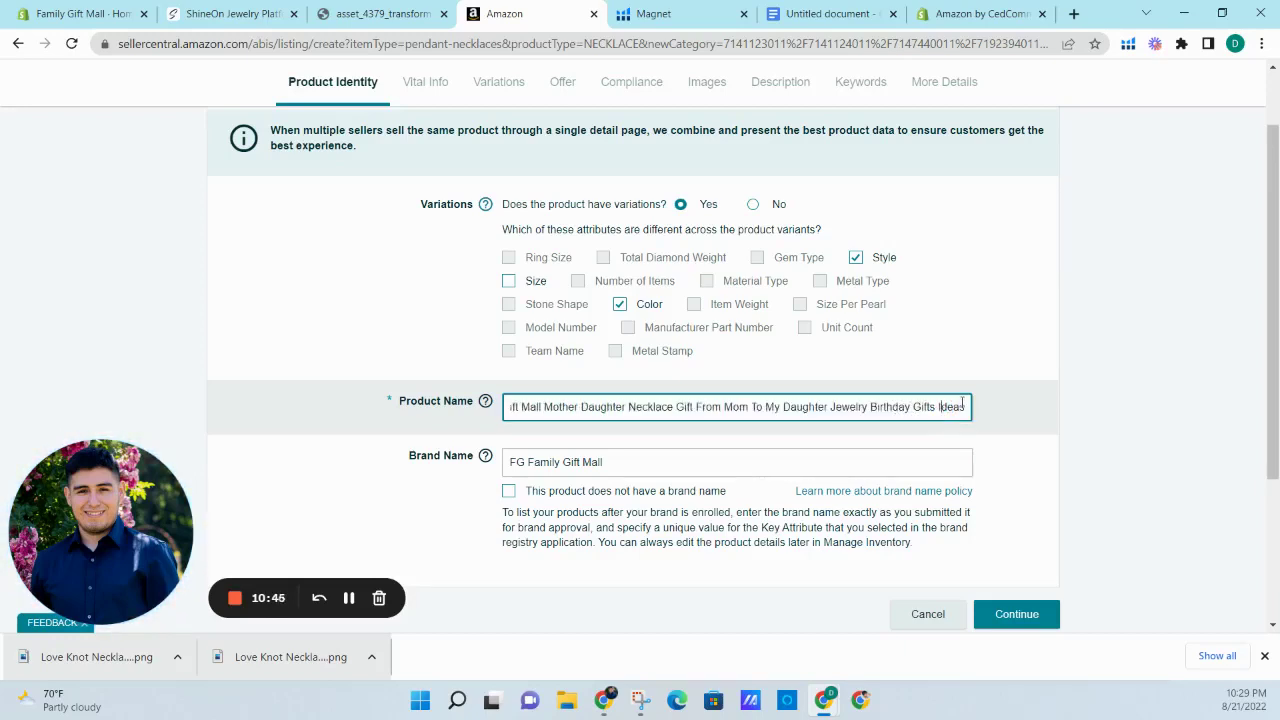
{"action": "left_click", "coordinate": [962, 404]}
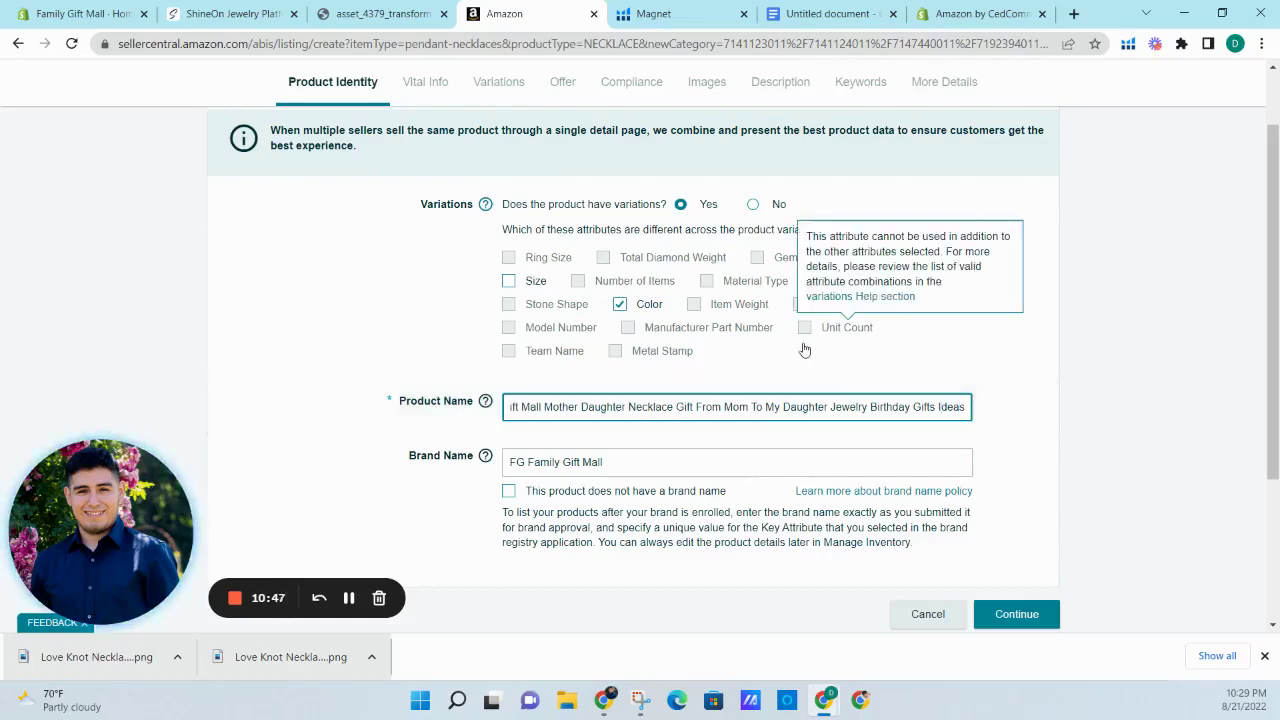
- Compare the necklace's message card with the Magnet keywords, down to the phrase "gifts for daughter on wedding day"
{"action": "left_click", "coordinate": [430, 13]}
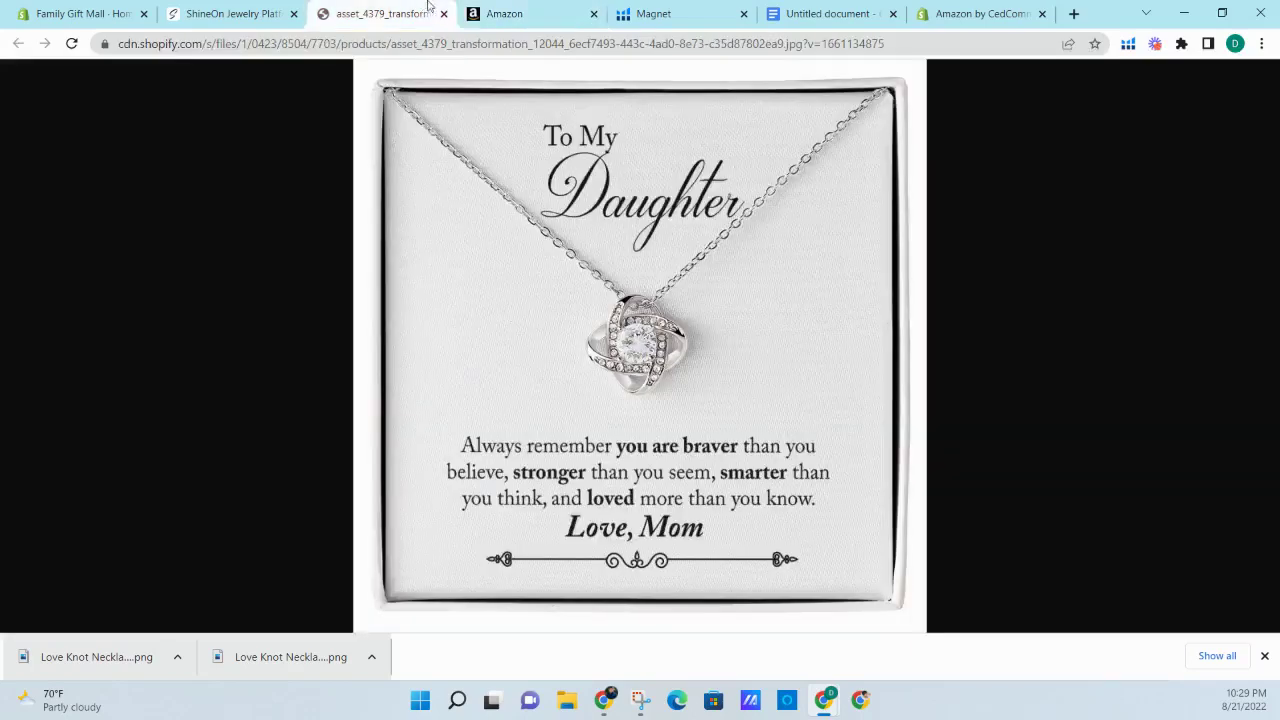
{"action": "left_click", "coordinate": [652, 13]}
{"action": "scroll", "coordinate": [511, 283], "scroll_direction": "down", "scroll_amount": 1}
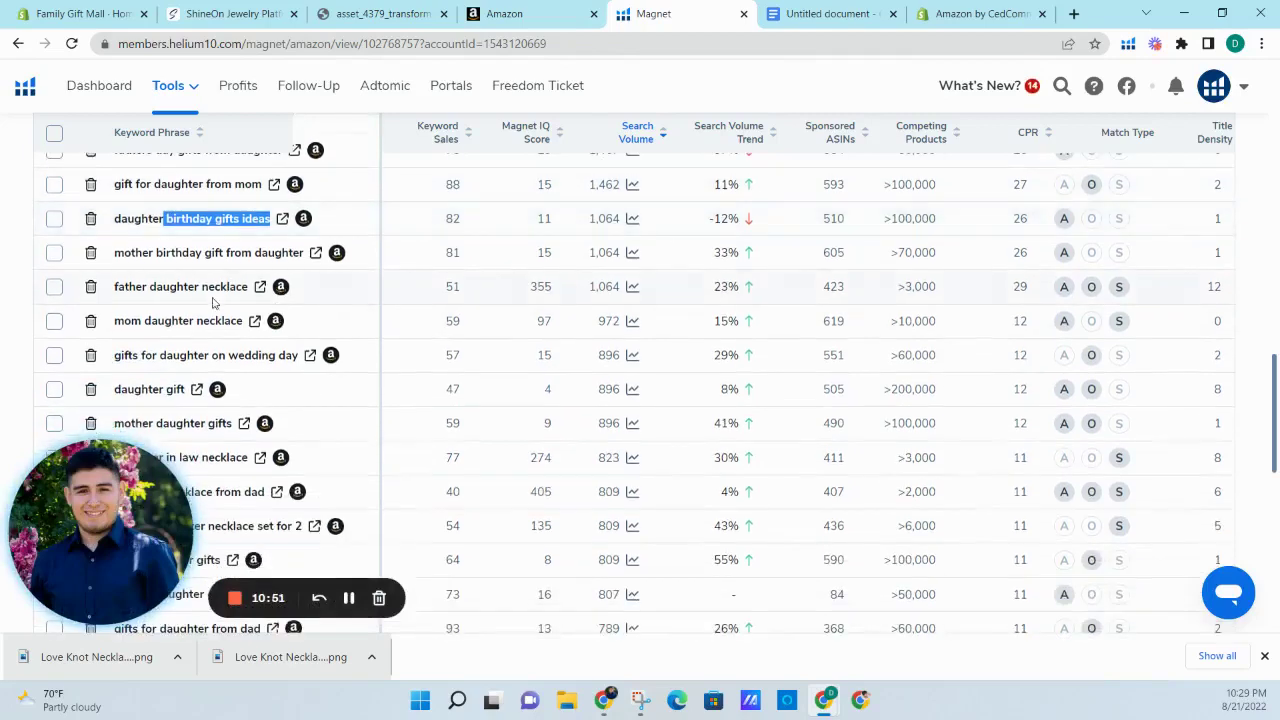
{"action": "scroll", "coordinate": [205, 263], "scroll_direction": "down", "scroll_amount": 1}
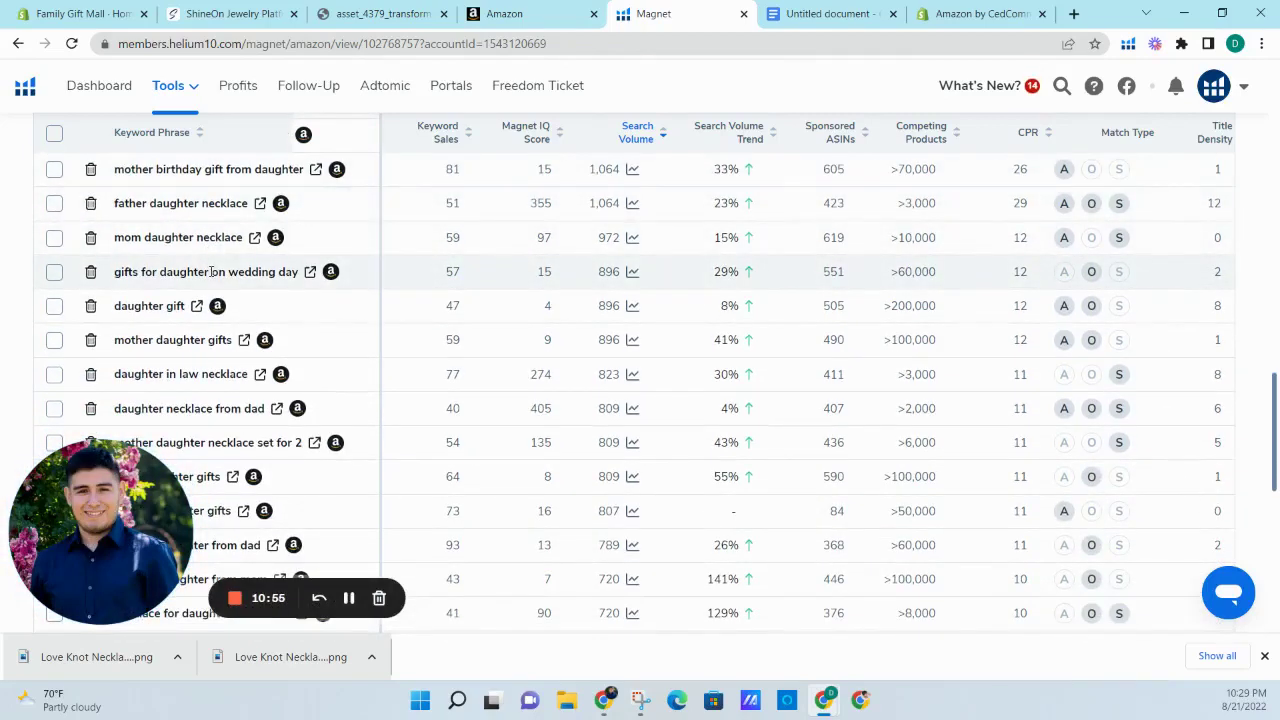
{"action": "left_click", "coordinate": [372, 14]}
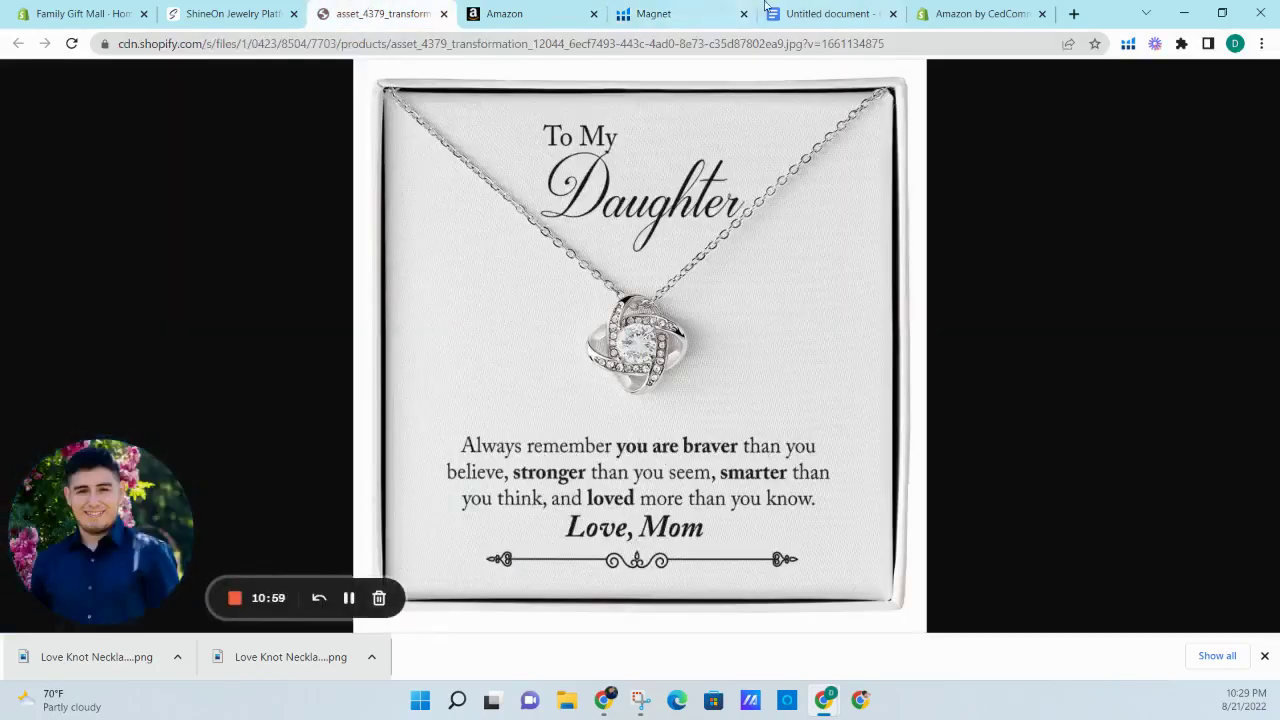
{"action": "left_click", "coordinate": [700, 8]}
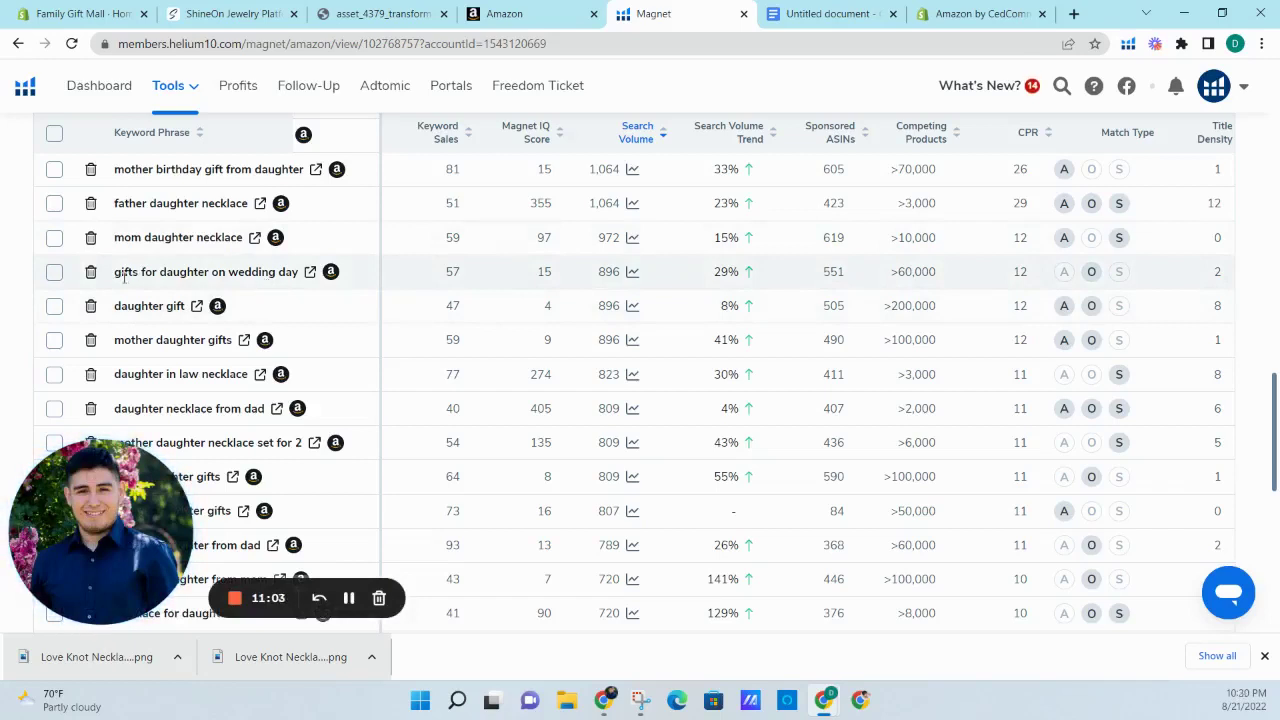
{"action": "left_click_drag", "start_coordinate": [116, 275], "coordinate": [296, 273]}
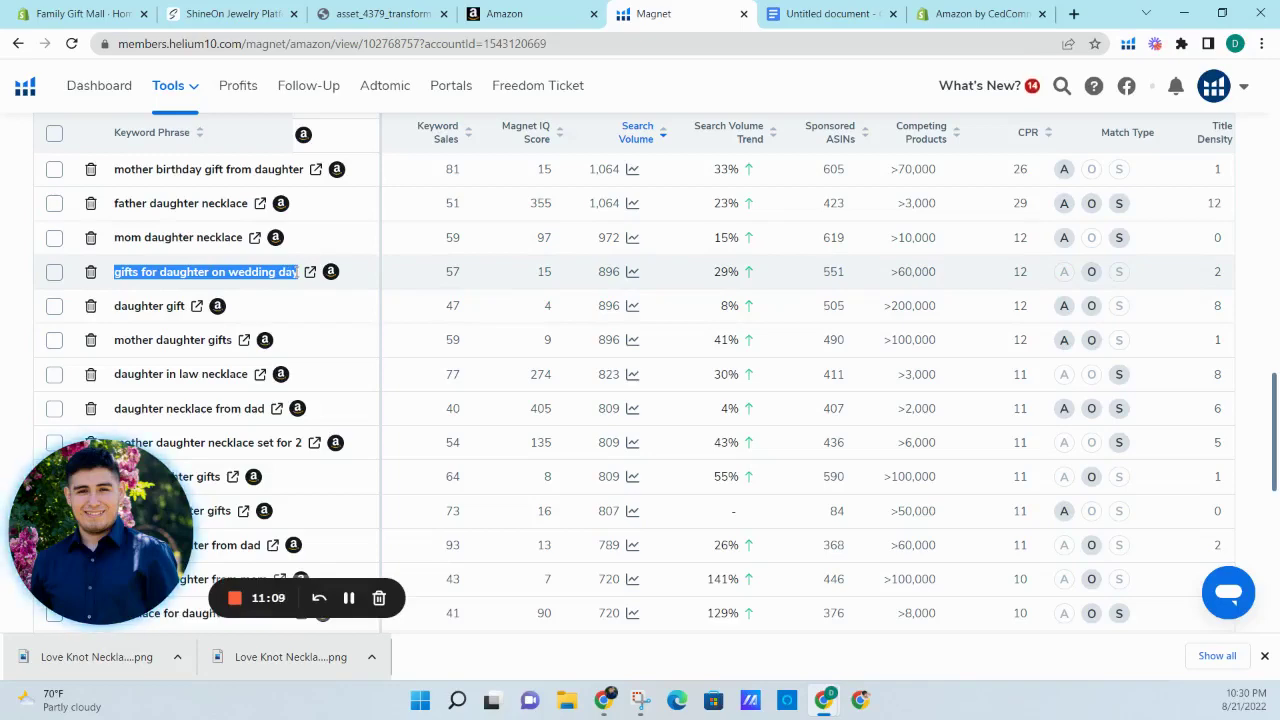
- Examine the remaining keywords on the first Magnet results page, including the "college", "interlocking" and "valentines" phrases, for terms that suit the necklace
{"action": "scroll", "coordinate": [320, 292], "scroll_direction": "down", "scroll_amount": 2}
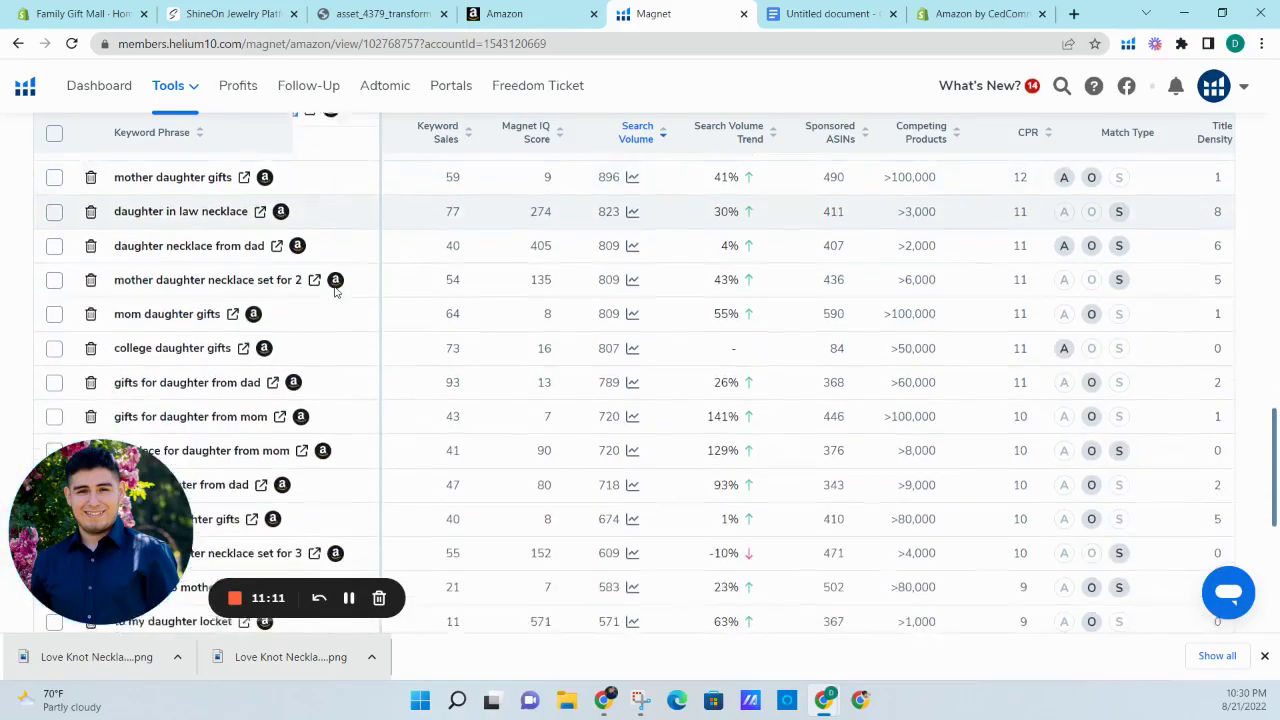
{"action": "scroll", "coordinate": [335, 285], "scroll_direction": "down", "scroll_amount": 1}
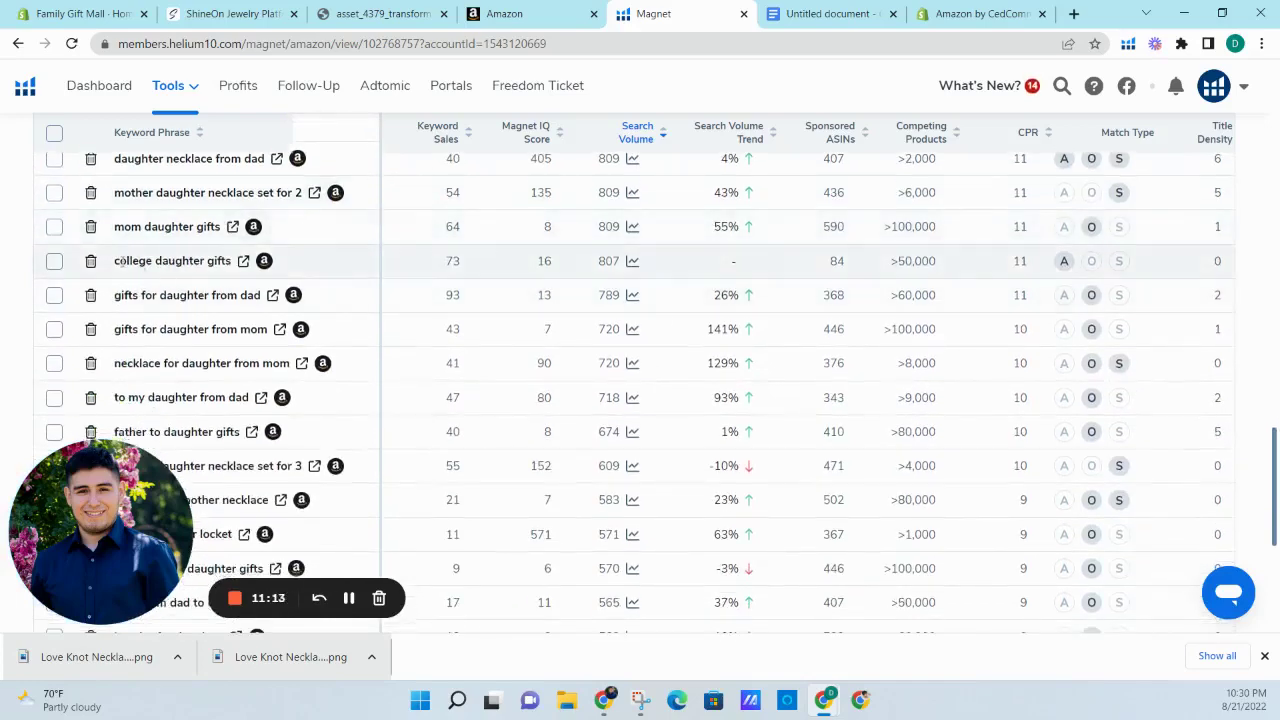
{"action": "double_click", "coordinate": [119, 261]}
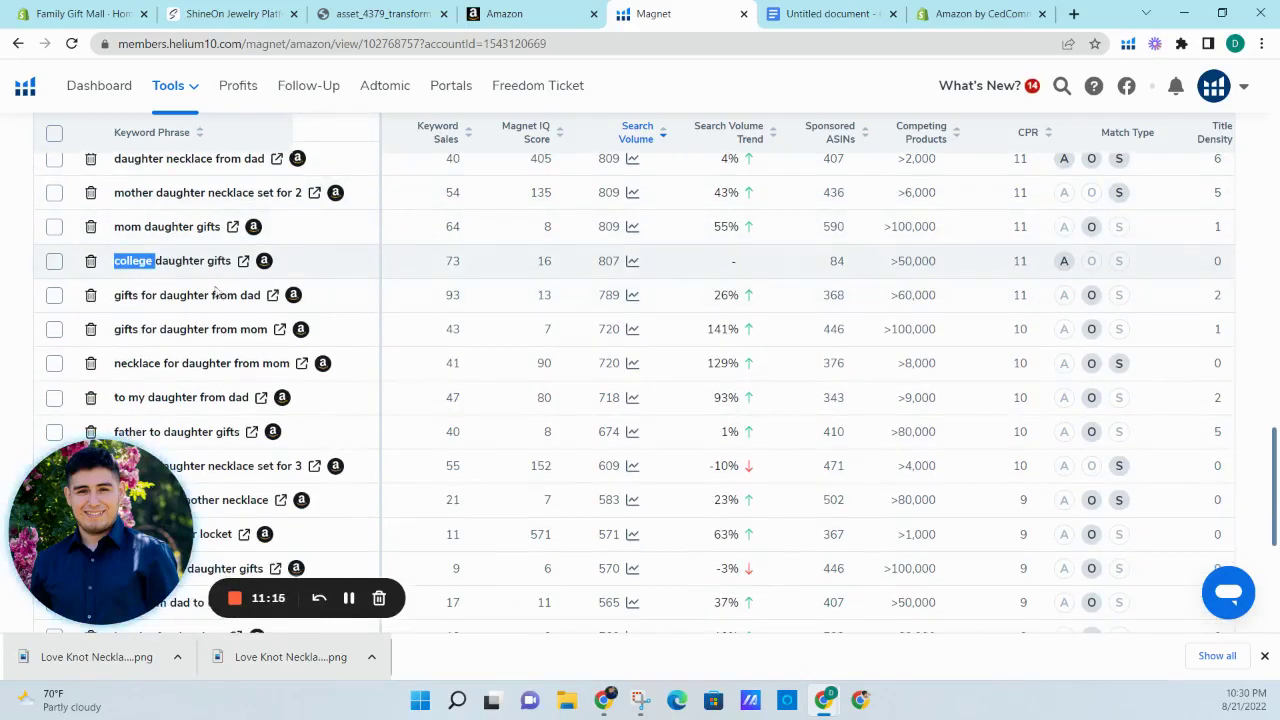
{"action": "scroll", "coordinate": [220, 292], "scroll_direction": "down", "scroll_amount": 2}
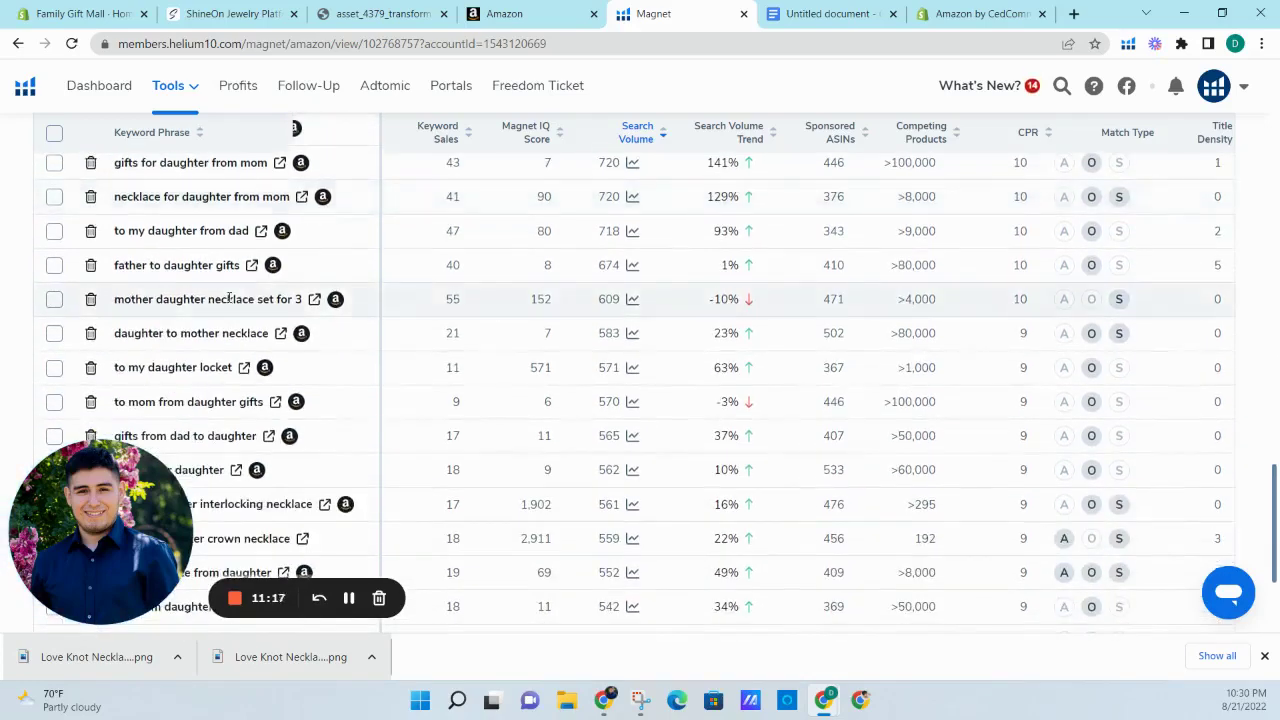
{"action": "scroll", "coordinate": [229, 298], "scroll_direction": "down", "scroll_amount": 1}
{"action": "scroll", "coordinate": [229, 298], "scroll_direction": "down", "scroll_amount": 1}
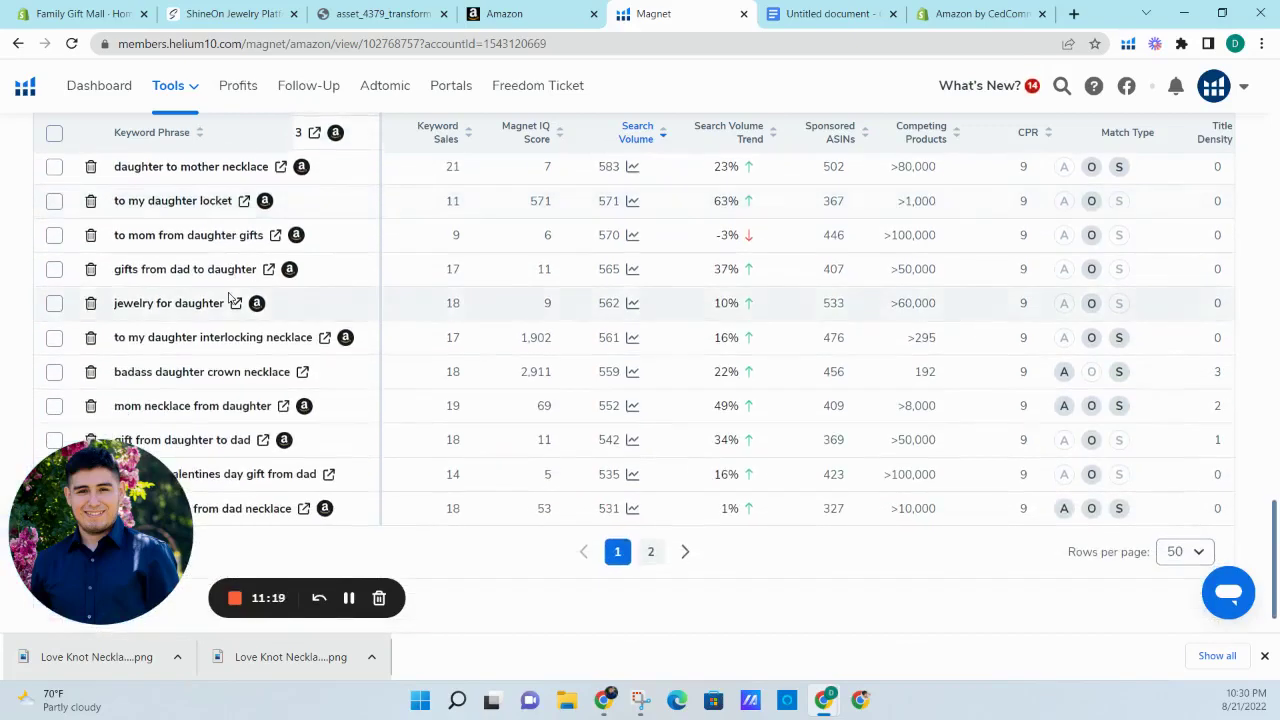
{"action": "scroll", "coordinate": [229, 291], "scroll_direction": "down", "scroll_amount": 1}
{"action": "double_click", "coordinate": [232, 291]}
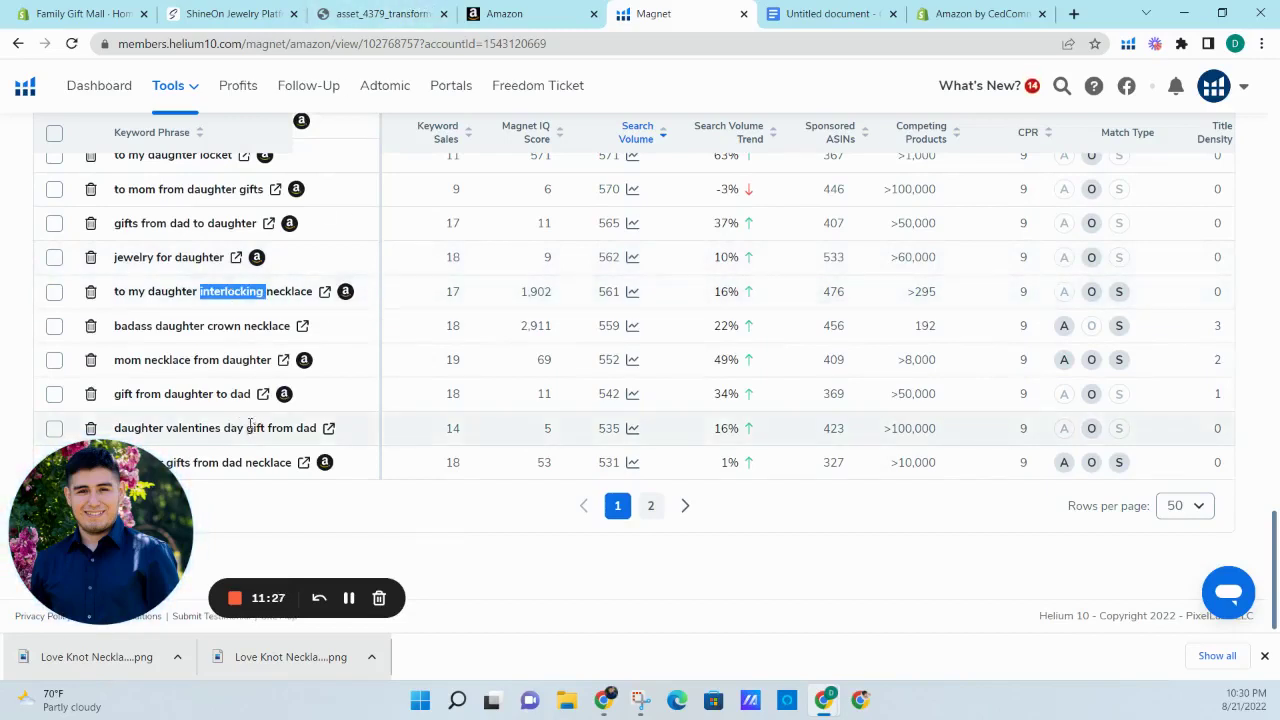
{"action": "mouse_move", "coordinate": [84, 460]}
{"action": "left_mouse_down"}
{"action": "mouse_move", "coordinate": [254, 462]}
{"action": "mouse_move", "coordinate": [84, 460]}
{"action": "left_mouse_up"}
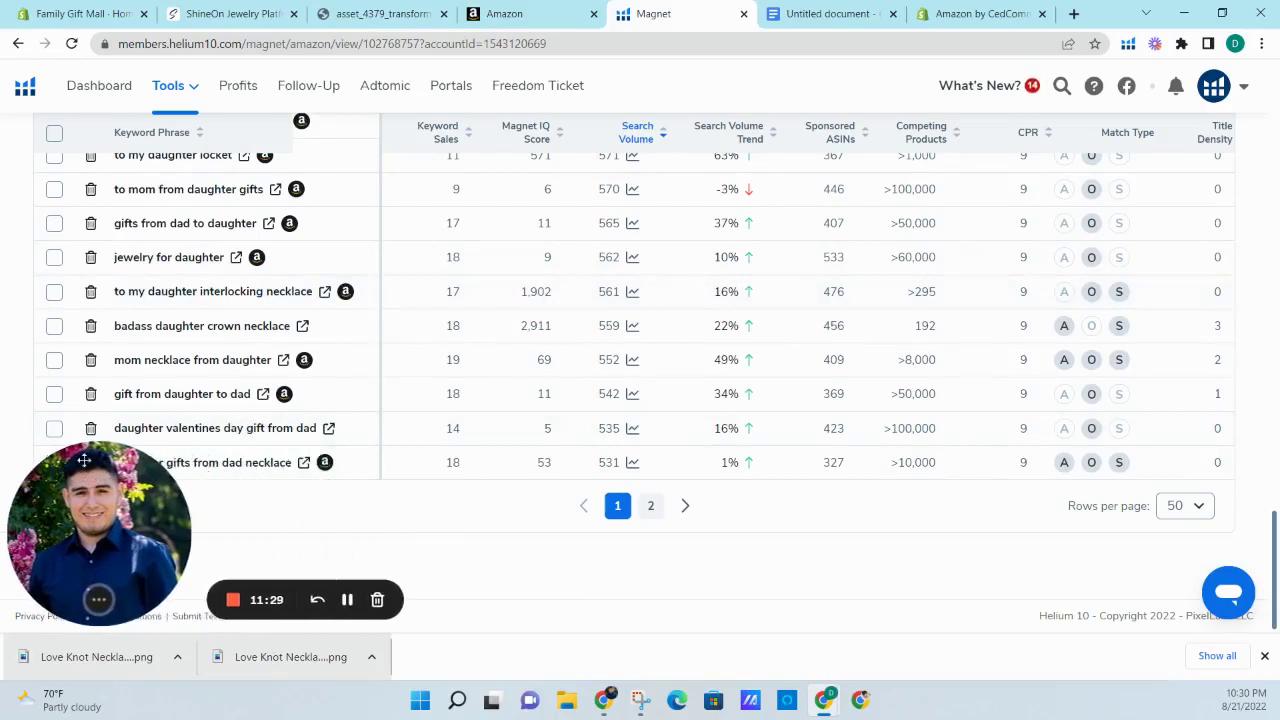
{"action": "double_click", "coordinate": [210, 428]}
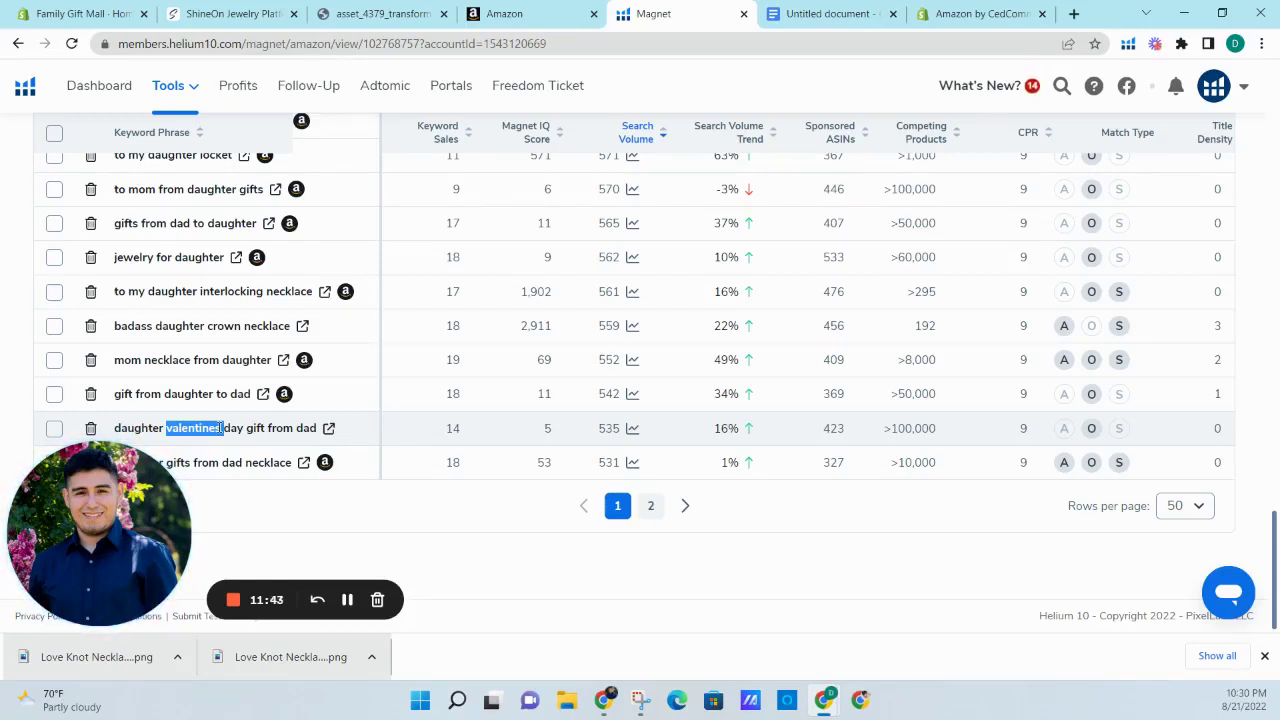
- Return to the Amazon listing and reread the full product name together with the product identity details
{"action": "left_click", "coordinate": [515, 13]}
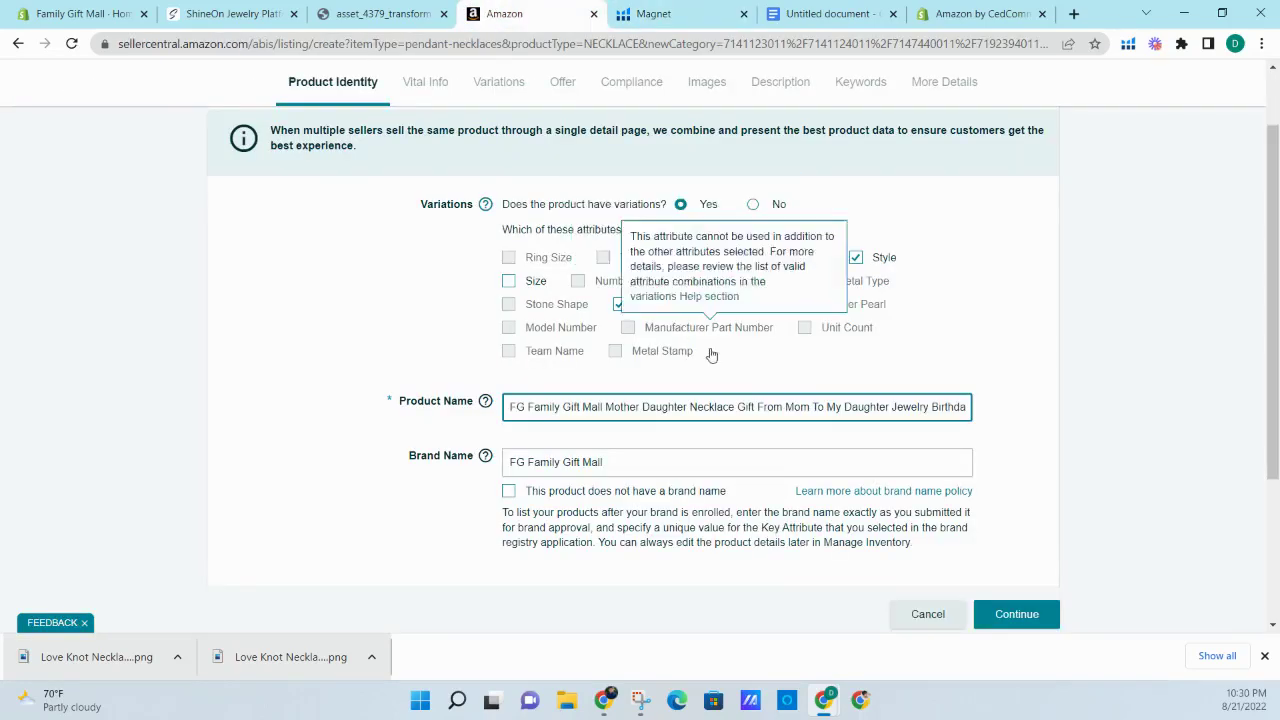
{"action": "left_click_drag", "start_coordinate": [786, 406], "coordinate": [1014, 417]}
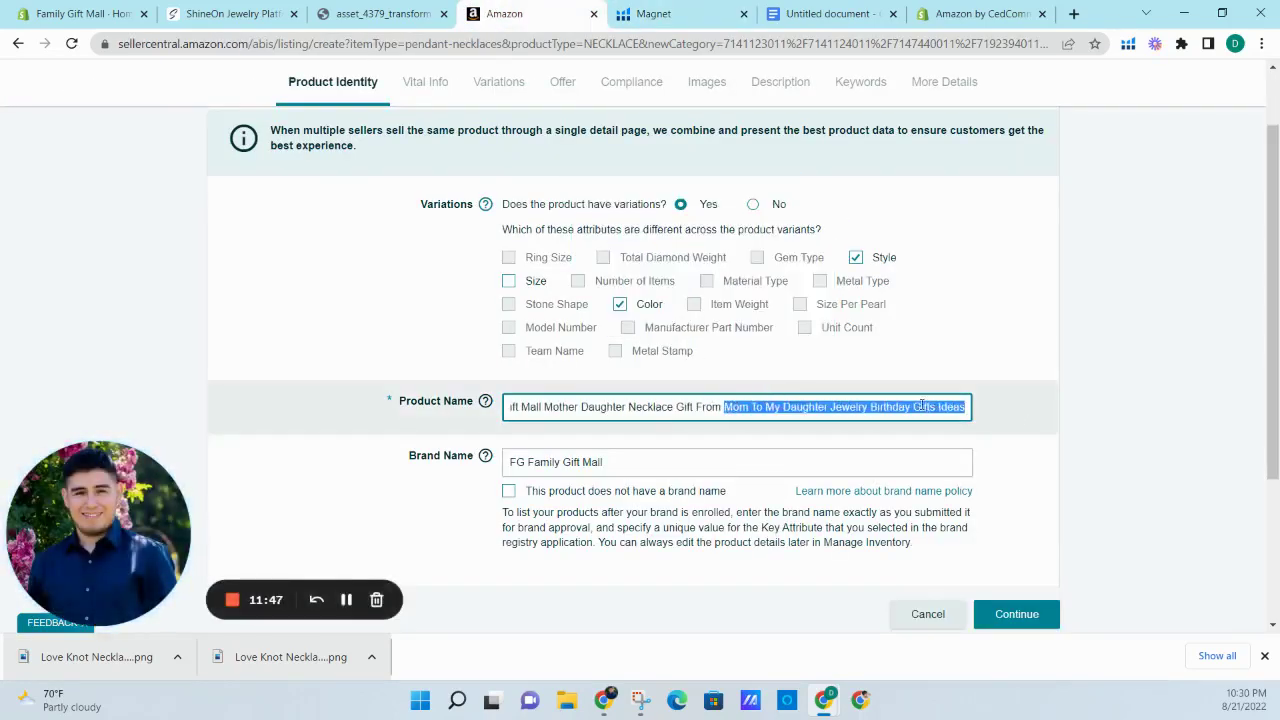
{"action": "left_click_drag", "start_coordinate": [921, 404], "coordinate": [500, 406]}
{"action": "left_click", "coordinate": [628, 406]}
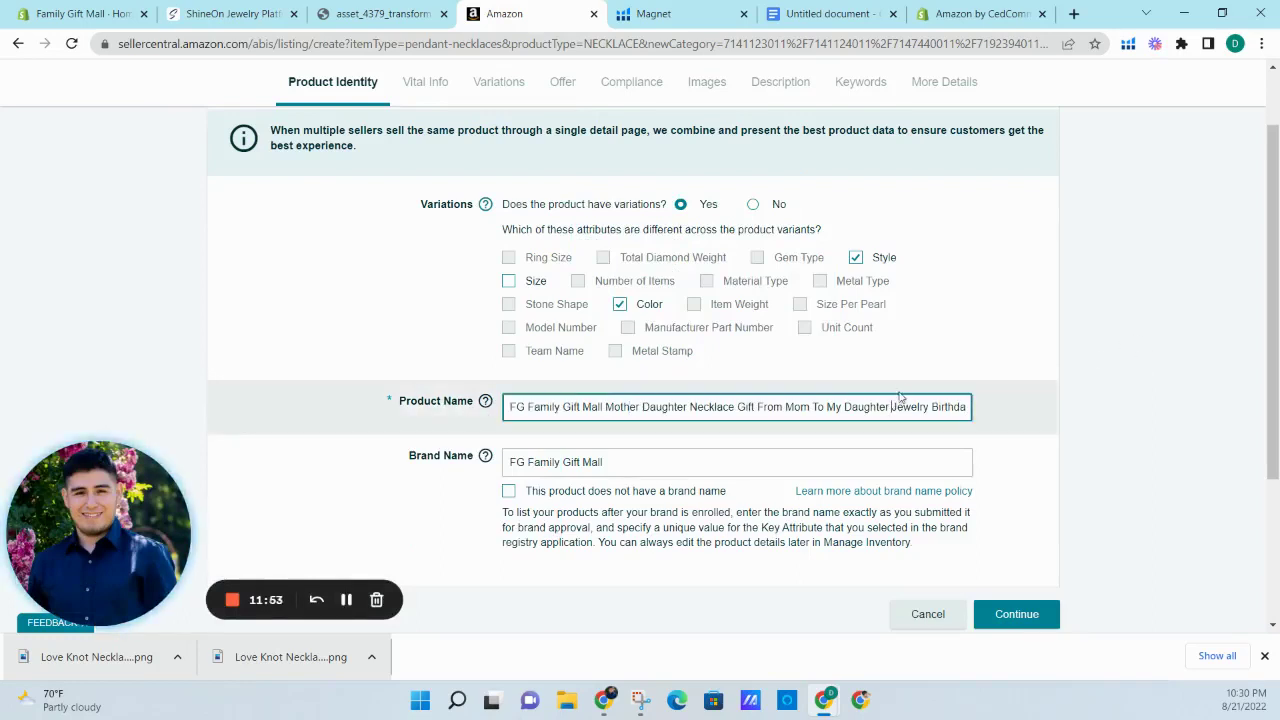
{"action": "left_click", "coordinate": [1106, 343]}
{"action": "scroll", "coordinate": [1090, 338], "scroll_direction": "down", "scroll_amount": 1}
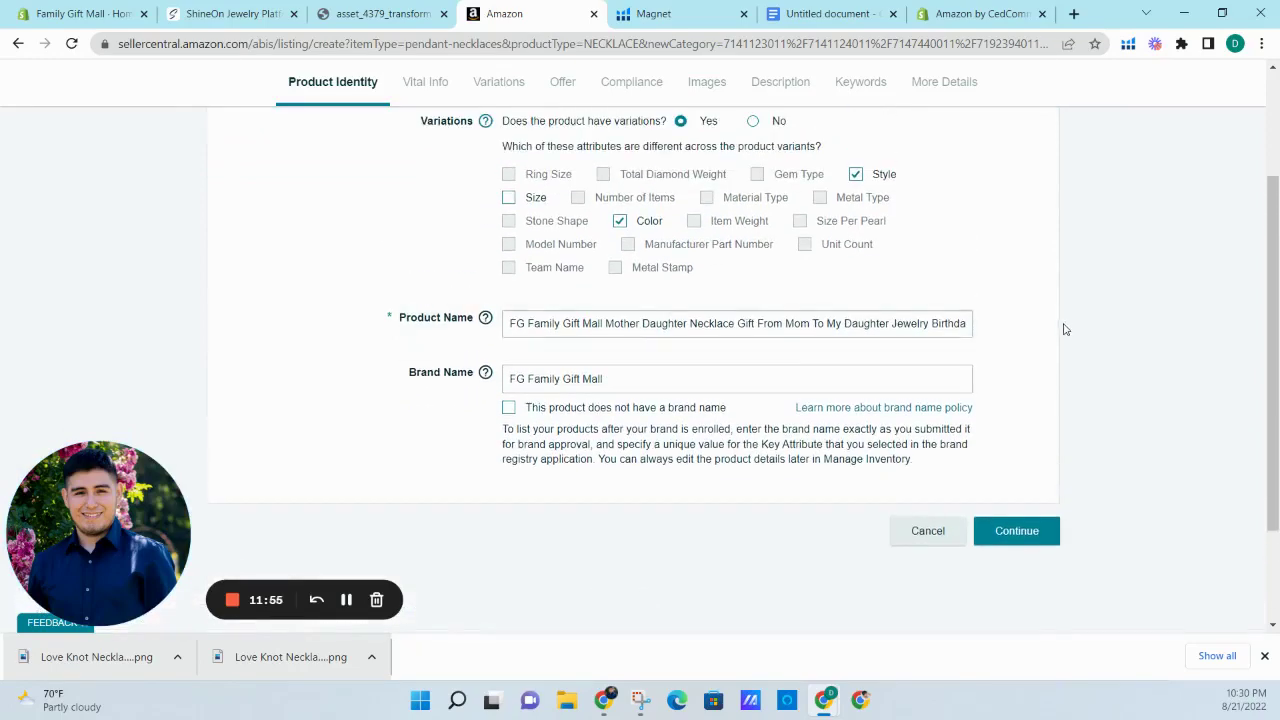
{"action": "left_click_drag", "start_coordinate": [691, 331], "coordinate": [1083, 331]}
{"action": "left_click", "coordinate": [1116, 331]}
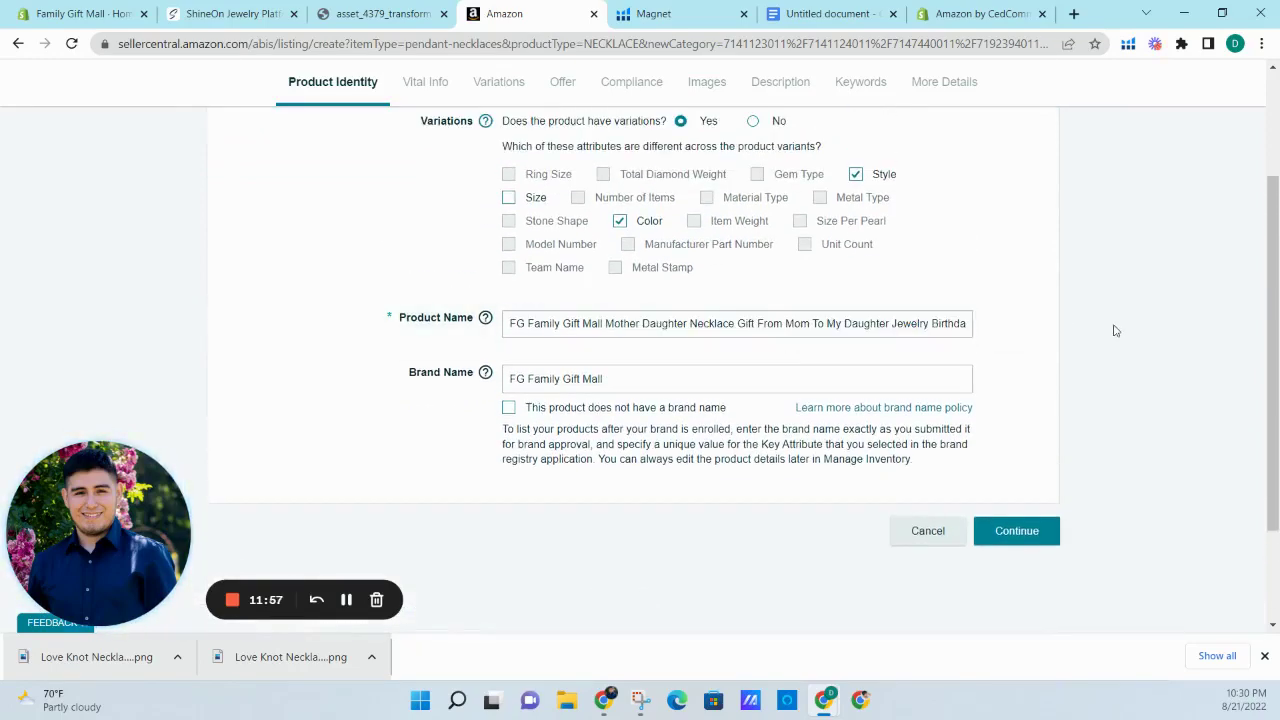
{"action": "scroll", "coordinate": [1116, 331], "scroll_direction": "up", "scroll_amount": 2}
{"action": "scroll", "coordinate": [1005, 302], "scroll_direction": "down", "scroll_amount": 2}
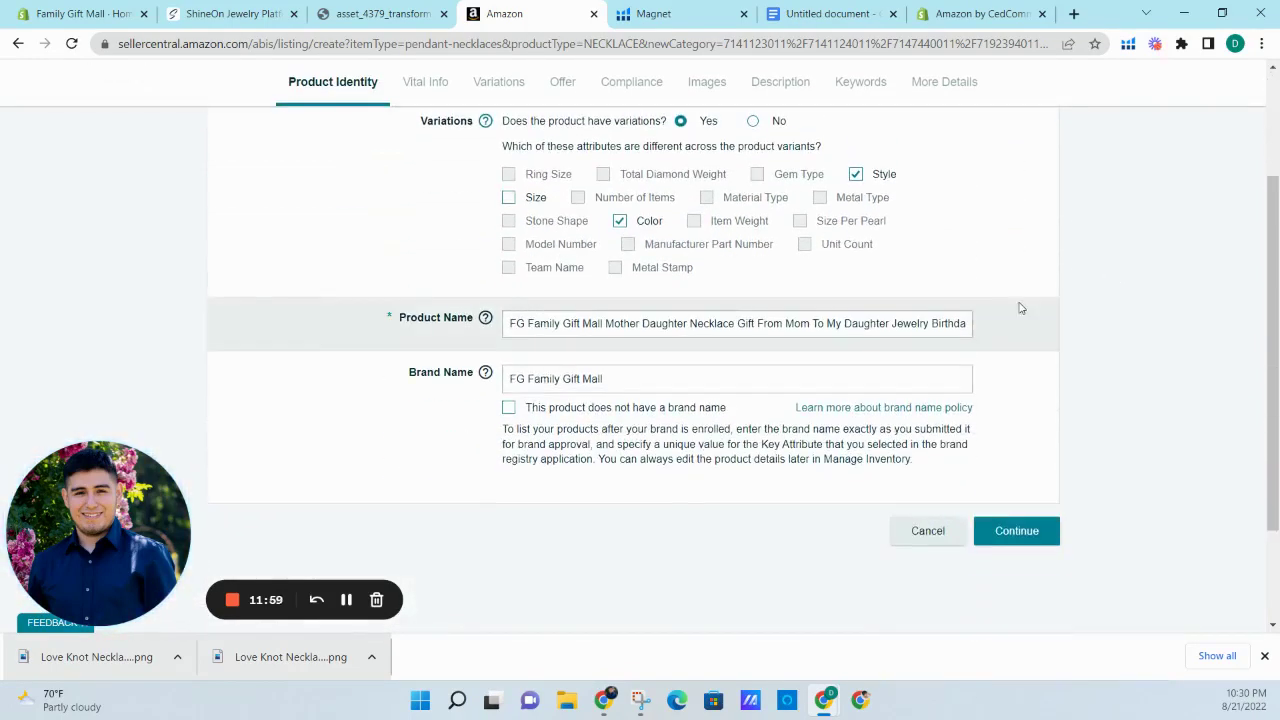
- Continue to the listing's vital information and set the Department to Women
{"action": "left_click", "coordinate": [1016, 531]}
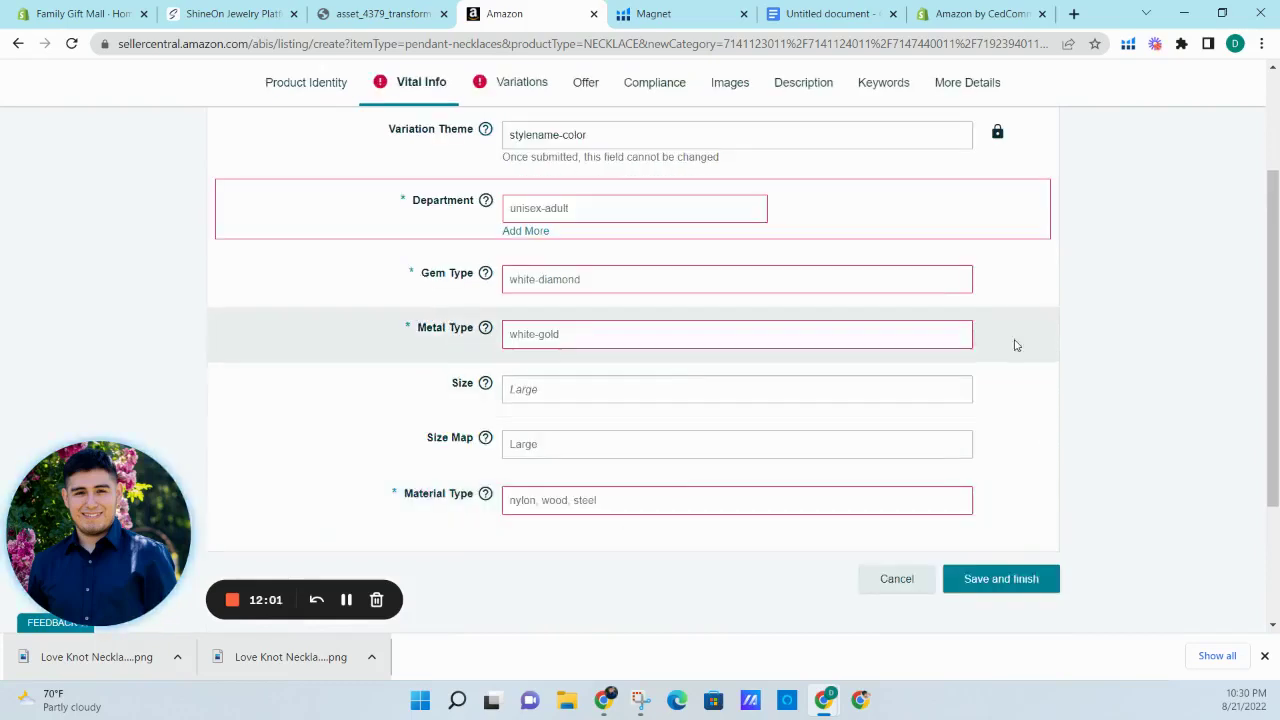
{"action": "scroll", "coordinate": [1014, 343], "scroll_direction": "up", "scroll_amount": 1}
{"action": "left_click", "coordinate": [628, 298]}
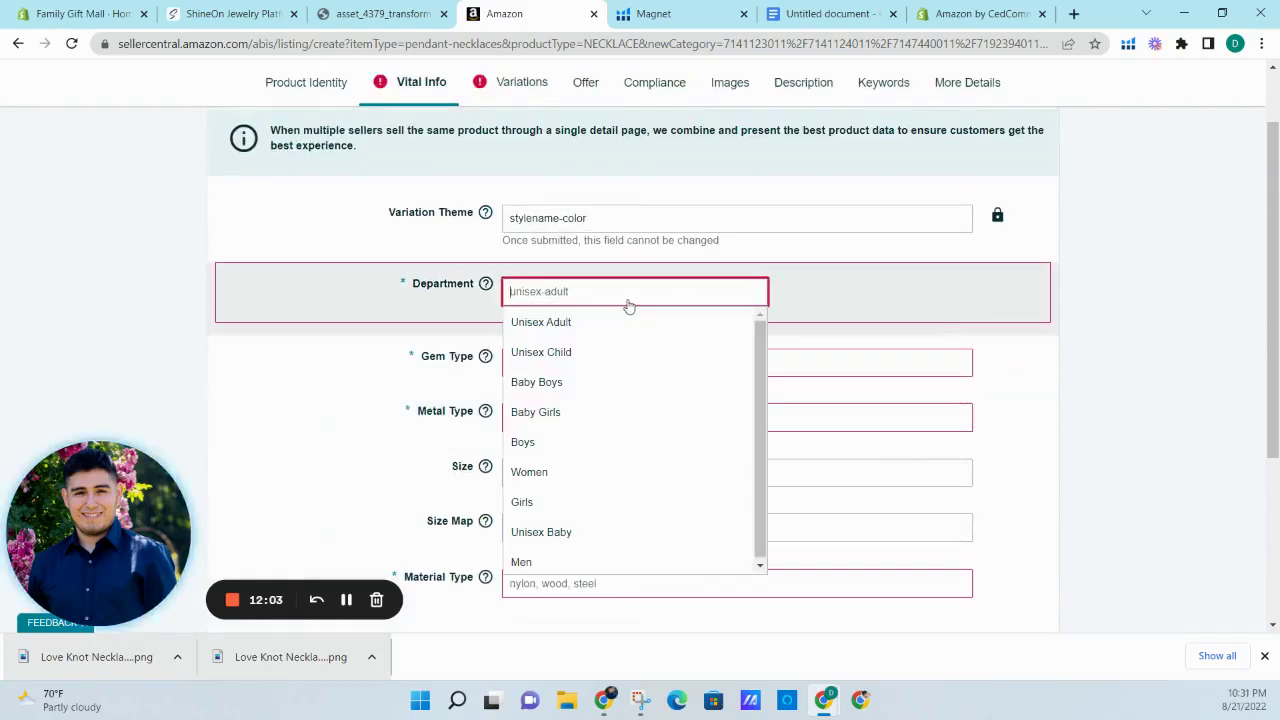
{"action": "left_click", "coordinate": [612, 472]}
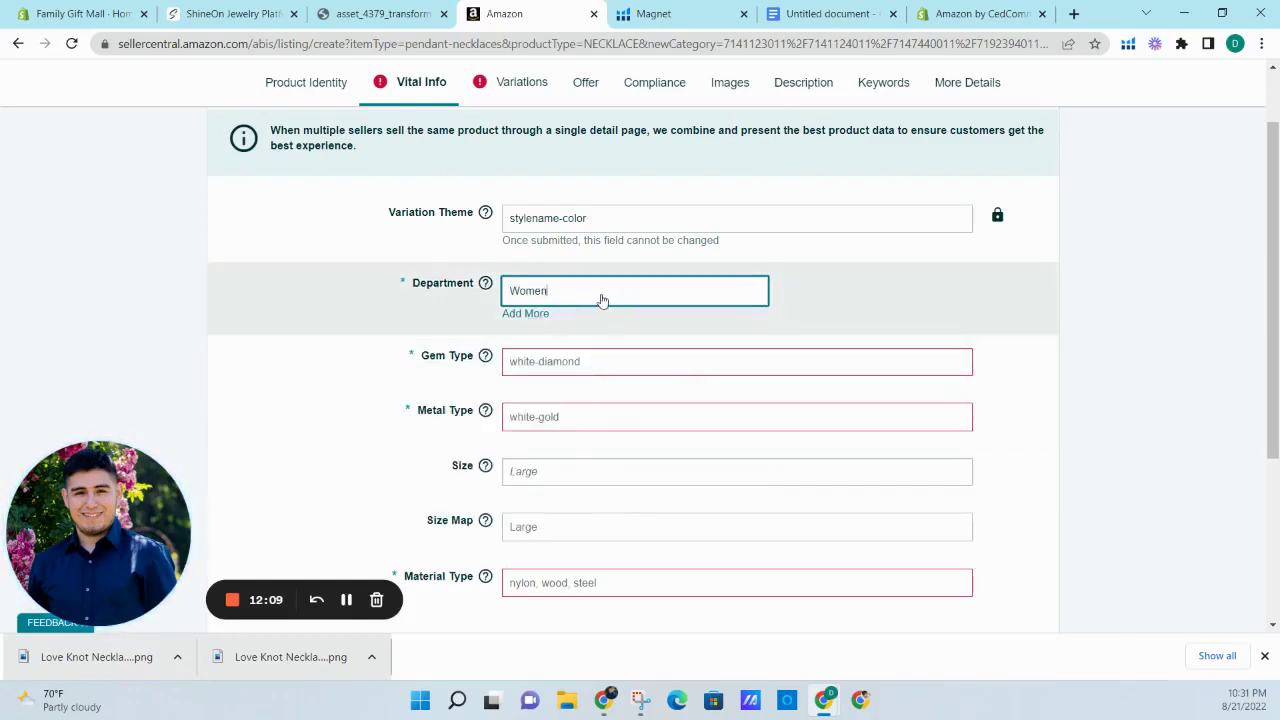
- Filter the Gem Type options with "cubic"
{"action": "left_click", "coordinate": [603, 360]}
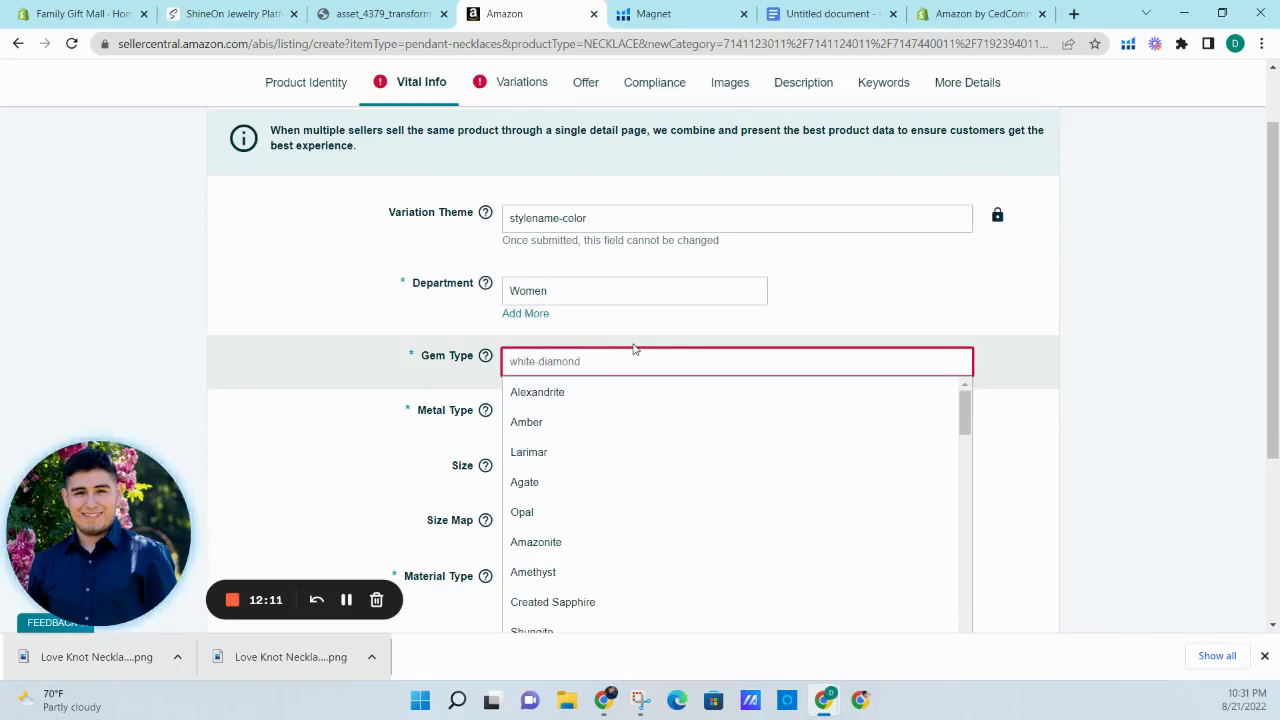
{"action": "type", "text": "cubuic"}
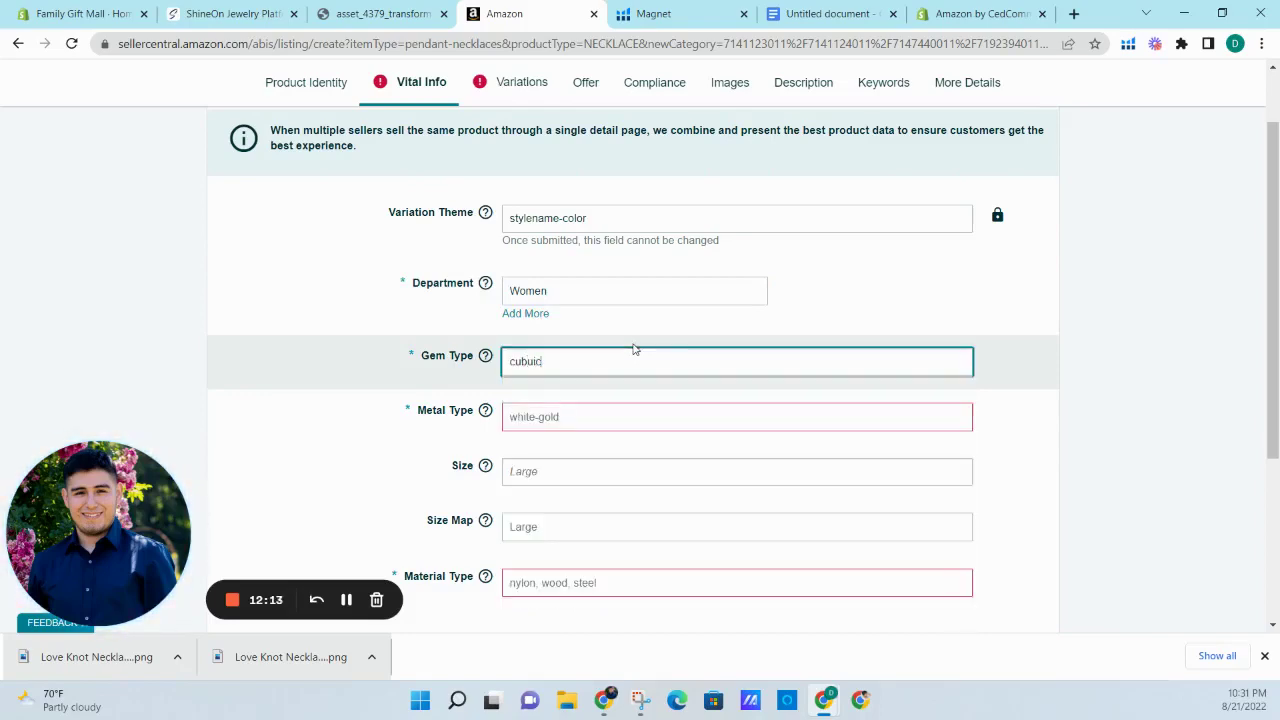
{"action": "key", "text": "BackSpace"}
{"action": "key", "text": "BackSpace"}
{"action": "type", "text": "i"}
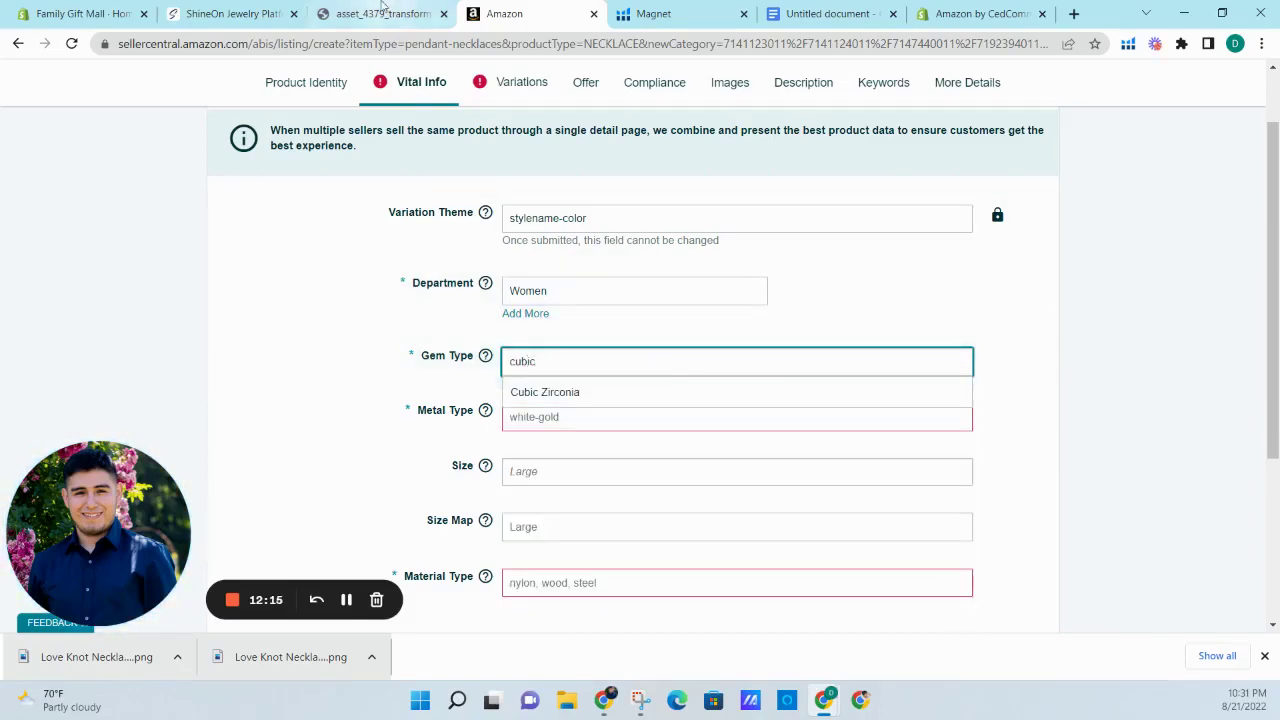
- Check the stone and metal specifications in the ShineOn product description and return to the Amazon listing
{"action": "left_click", "coordinate": [252, 13]}
{"action": "scroll", "coordinate": [614, 283], "scroll_direction": "up", "scroll_amount": 3}
{"action": "scroll", "coordinate": [614, 283], "scroll_direction": "up", "scroll_amount": 5}
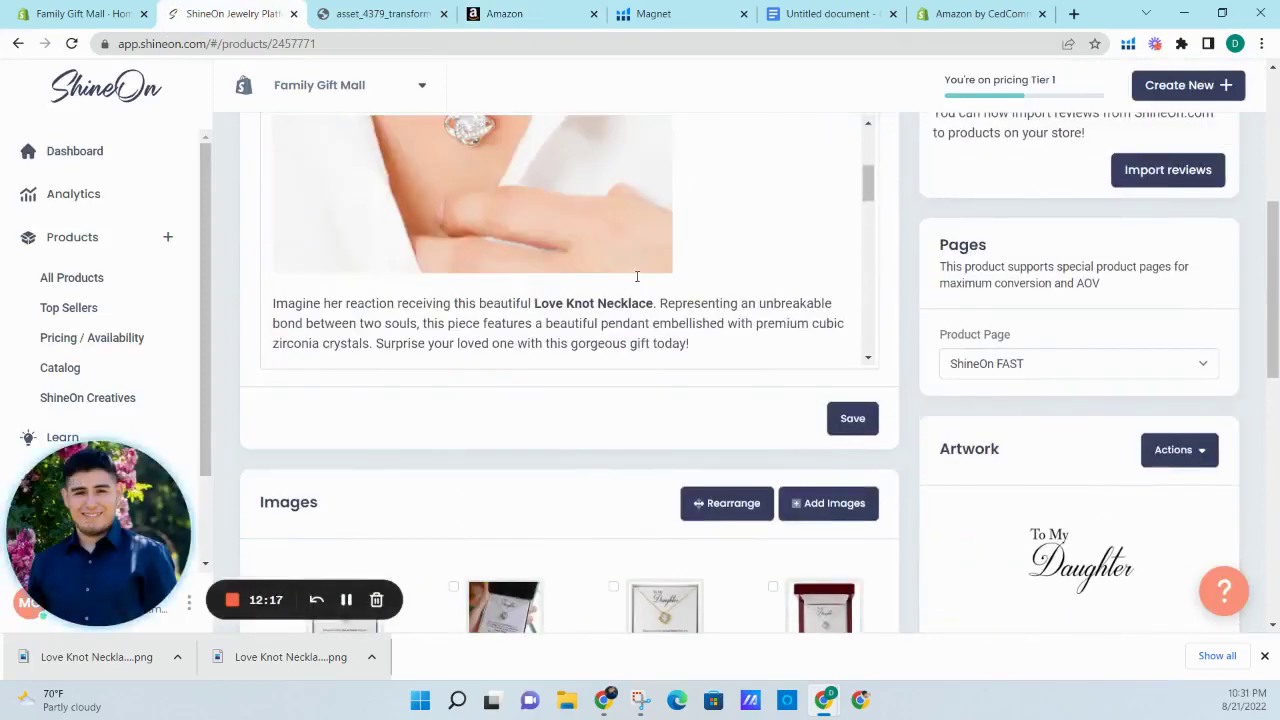
{"action": "scroll", "coordinate": [852, 335], "scroll_direction": "down", "scroll_amount": 10}
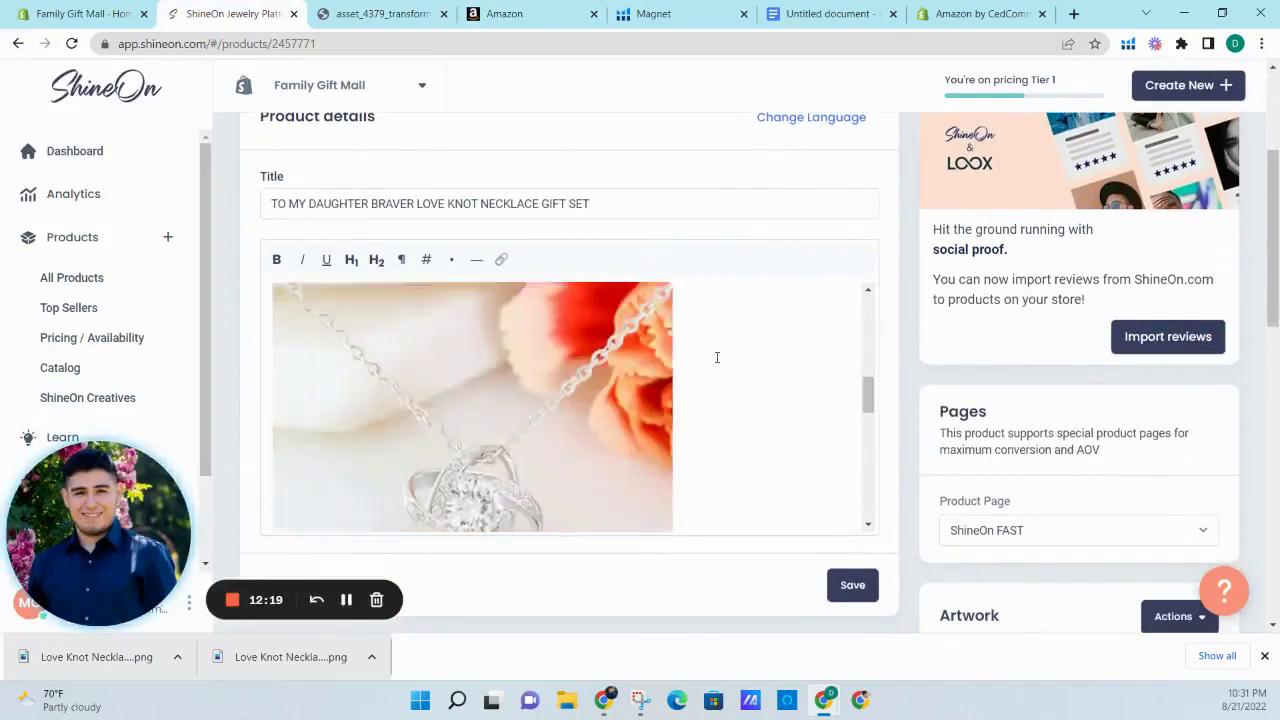
{"action": "scroll", "coordinate": [668, 346], "scroll_direction": "up", "scroll_amount": 1}
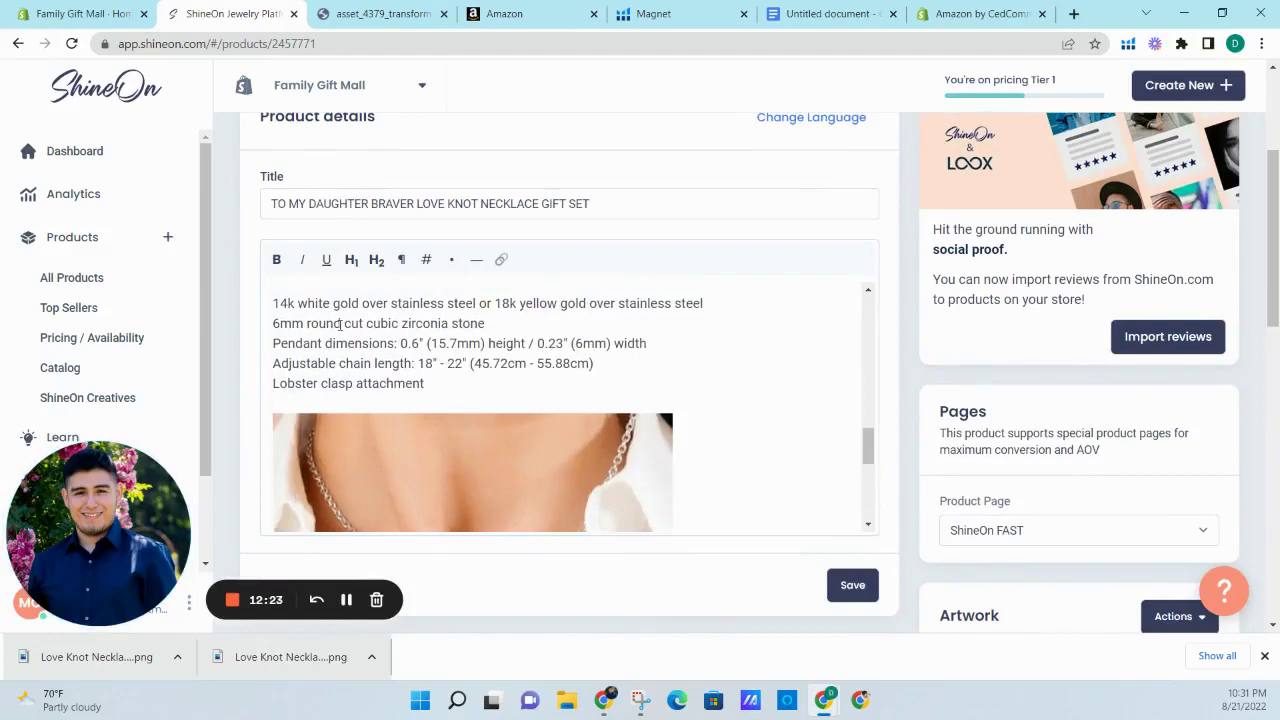
{"action": "left_click", "coordinate": [398, 10]}
{"action": "left_click", "coordinate": [515, 14]}
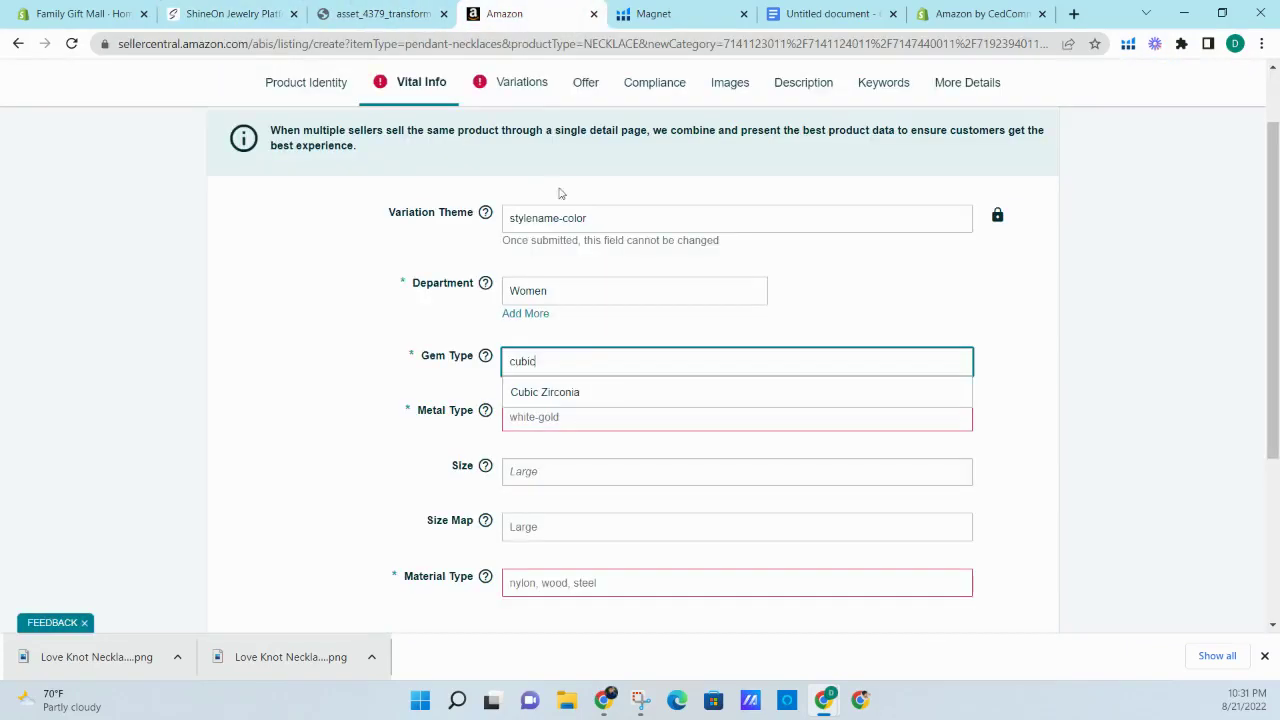
- Choose Cubic Zirconia as the Gem Type and Stainless Steel as the Metal Type
{"action": "left_click", "coordinate": [592, 390]}
{"action": "left_click", "coordinate": [578, 416]}
{"action": "type", "text": "stain"}
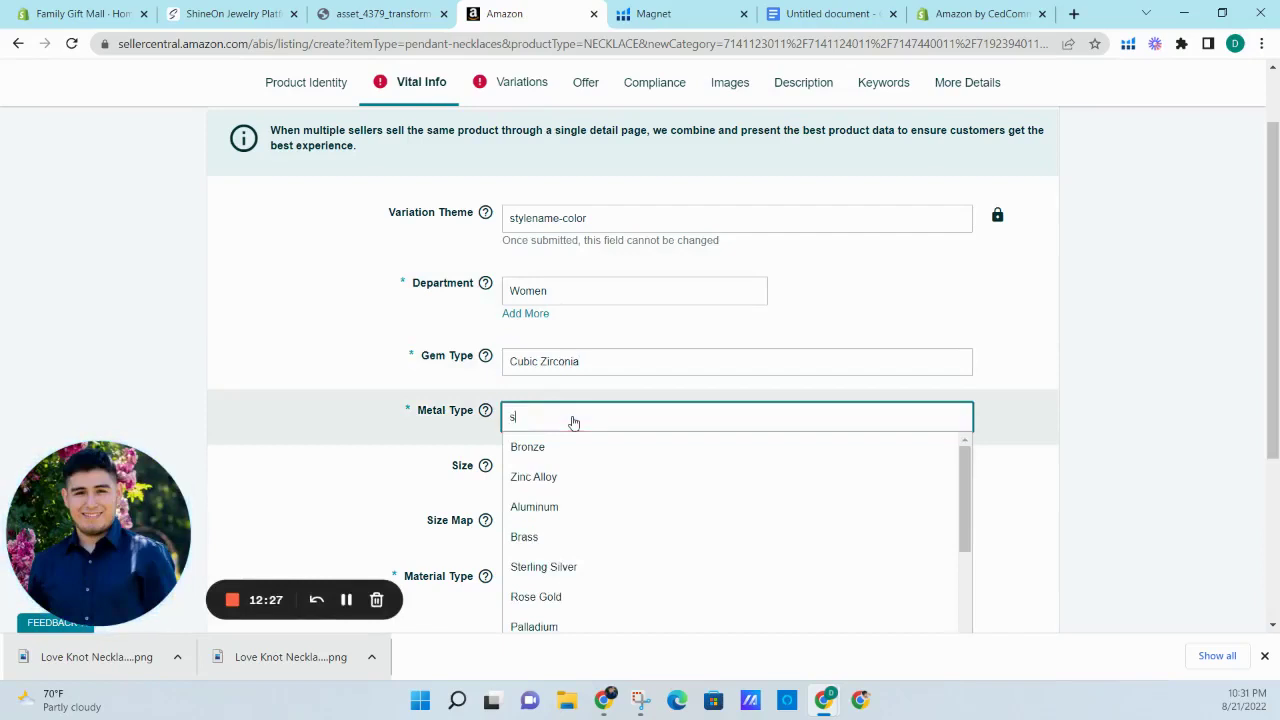
{"action": "left_click", "coordinate": [573, 446]}
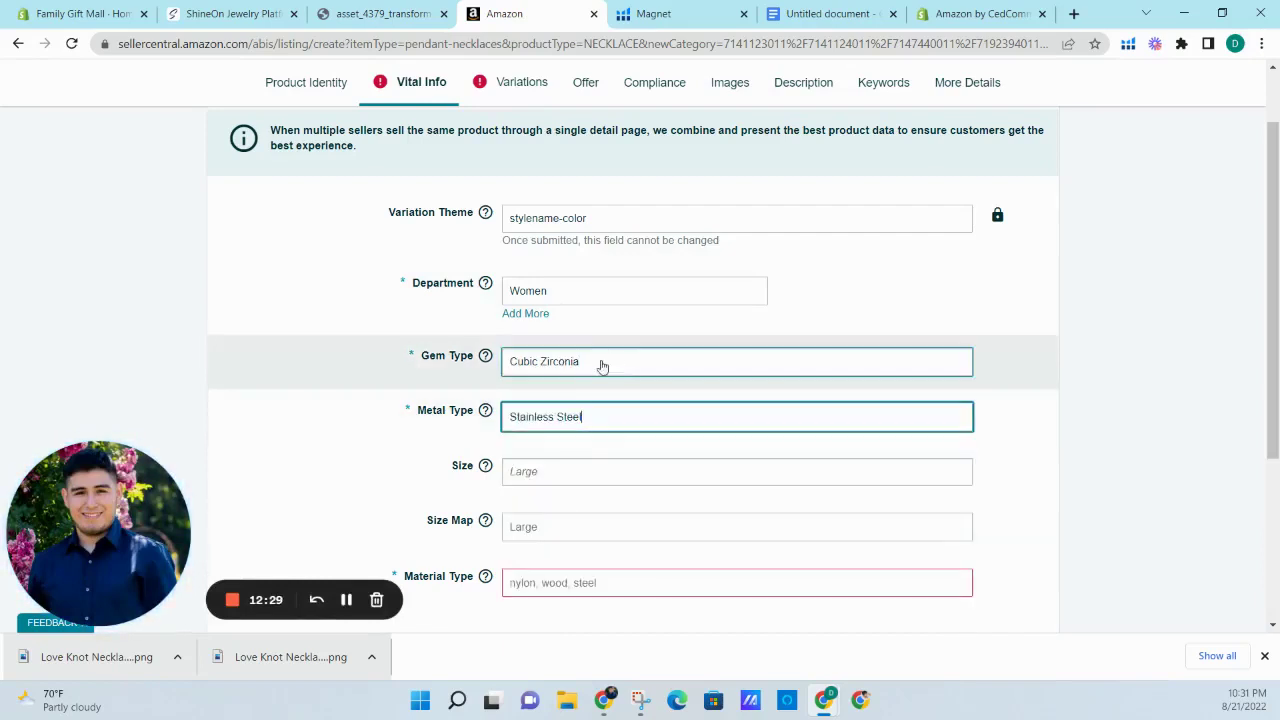
- Set the Material Type to Stainless Steel and go on to the listing's Variations section
{"action": "scroll", "coordinate": [603, 370], "scroll_direction": "down", "scroll_amount": 1}
{"action": "left_click", "coordinate": [586, 502]}
{"action": "type", "text": "sta"}
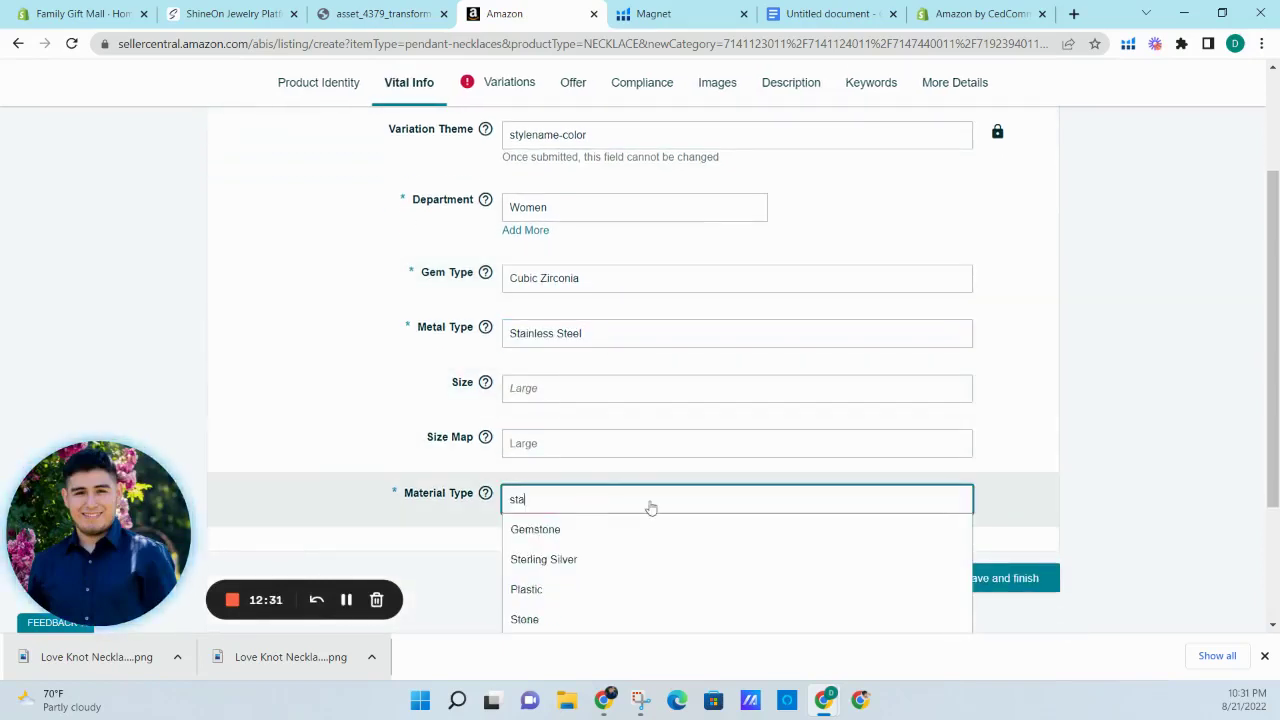
{"action": "left_click", "coordinate": [614, 532]}
{"action": "scroll", "coordinate": [1070, 440], "scroll_direction": "up", "scroll_amount": 2}
{"action": "scroll", "coordinate": [1087, 419], "scroll_direction": "down", "scroll_amount": 3}
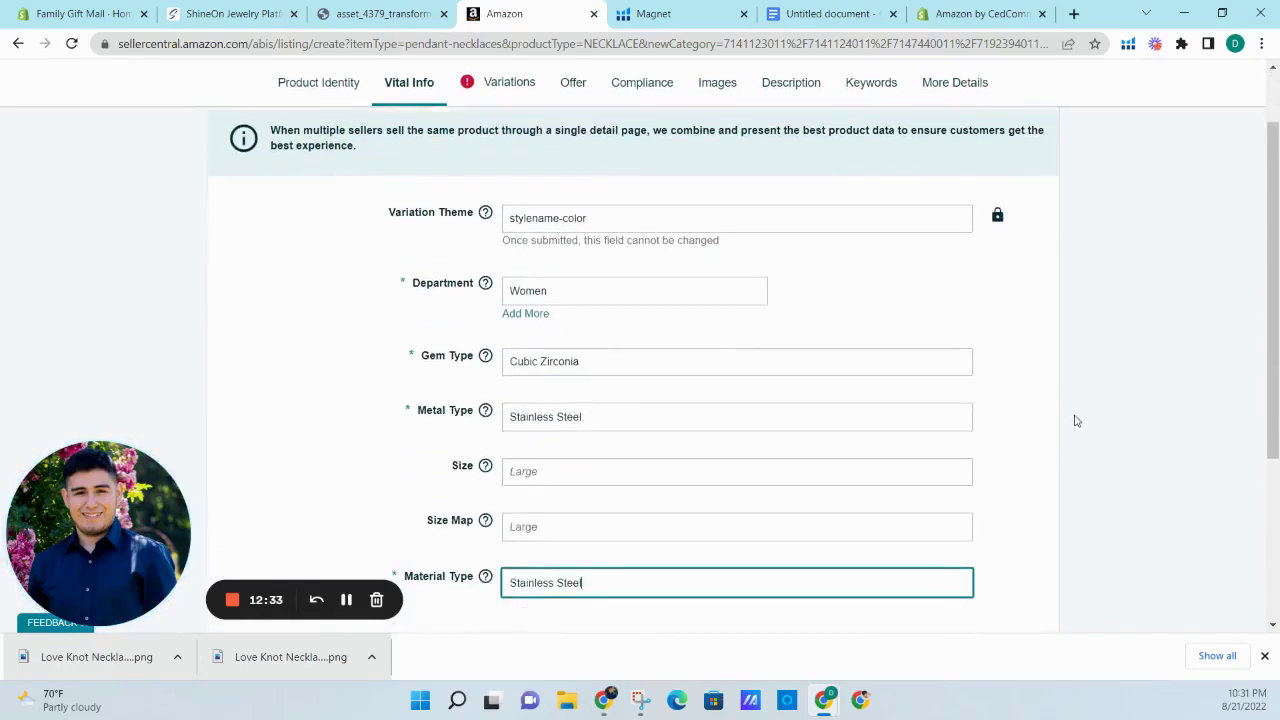
{"action": "left_click", "coordinate": [512, 84]}
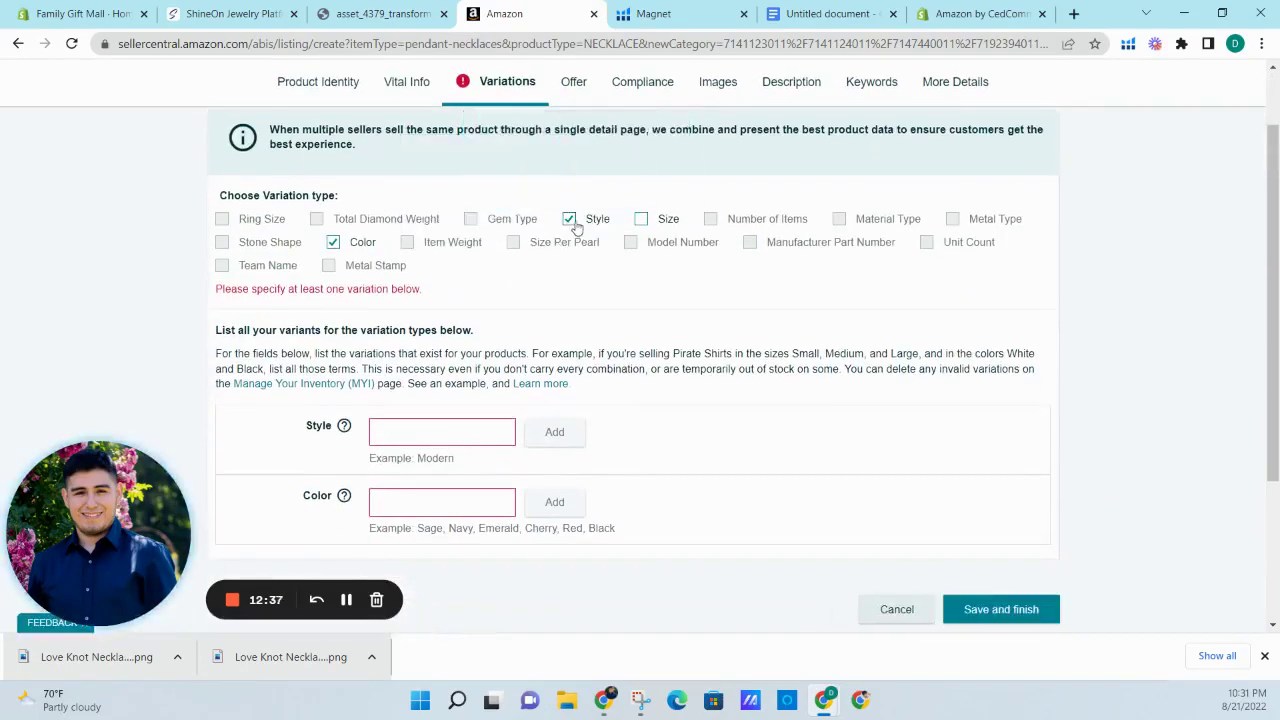
- Add "Standard Box" as a Style variation of the listing
{"action": "scroll", "coordinate": [390, 250], "scroll_direction": "down", "scroll_amount": 1}
{"action": "left_click", "coordinate": [476, 353]}
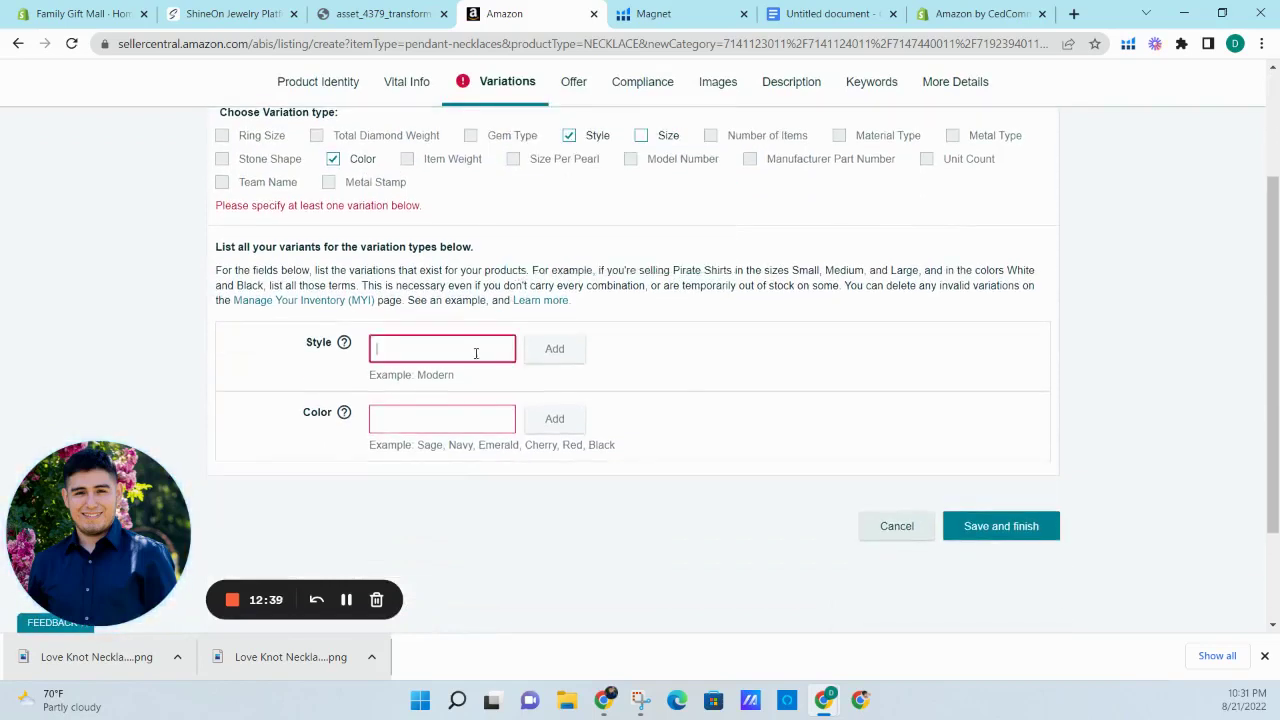
{"action": "type", "text": "S"}
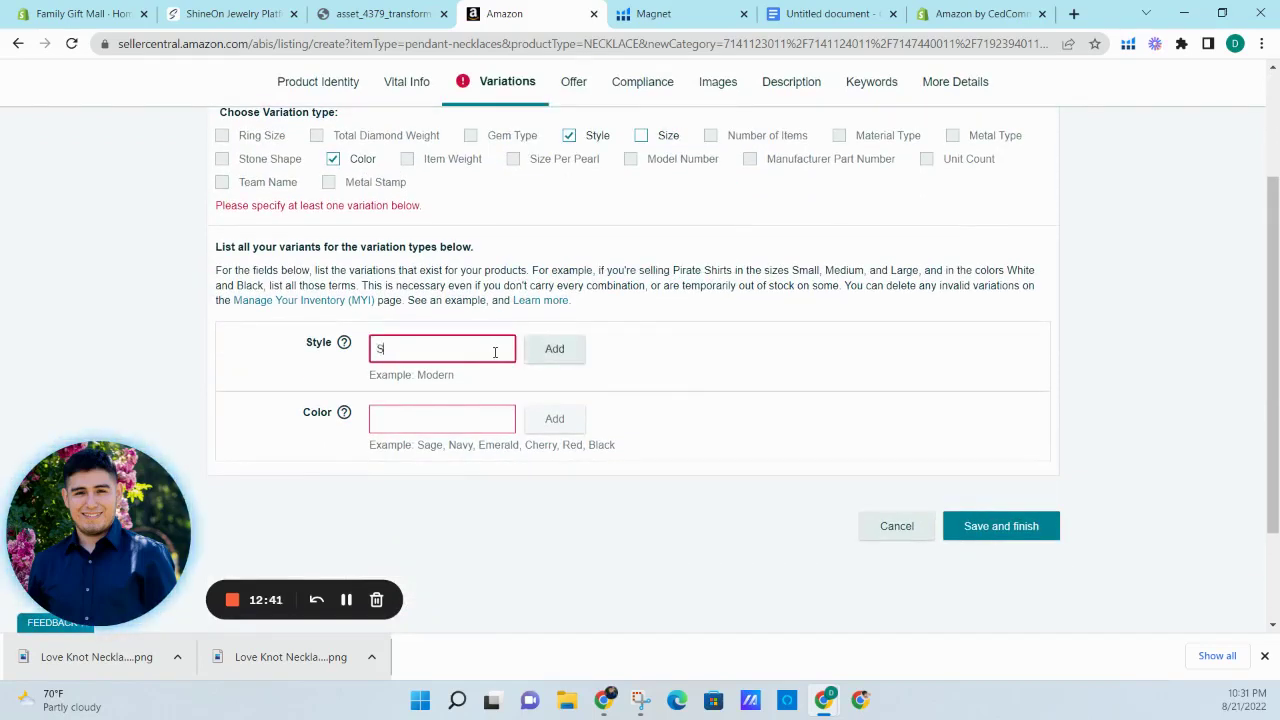
{"action": "type", "text": "tandard B"}
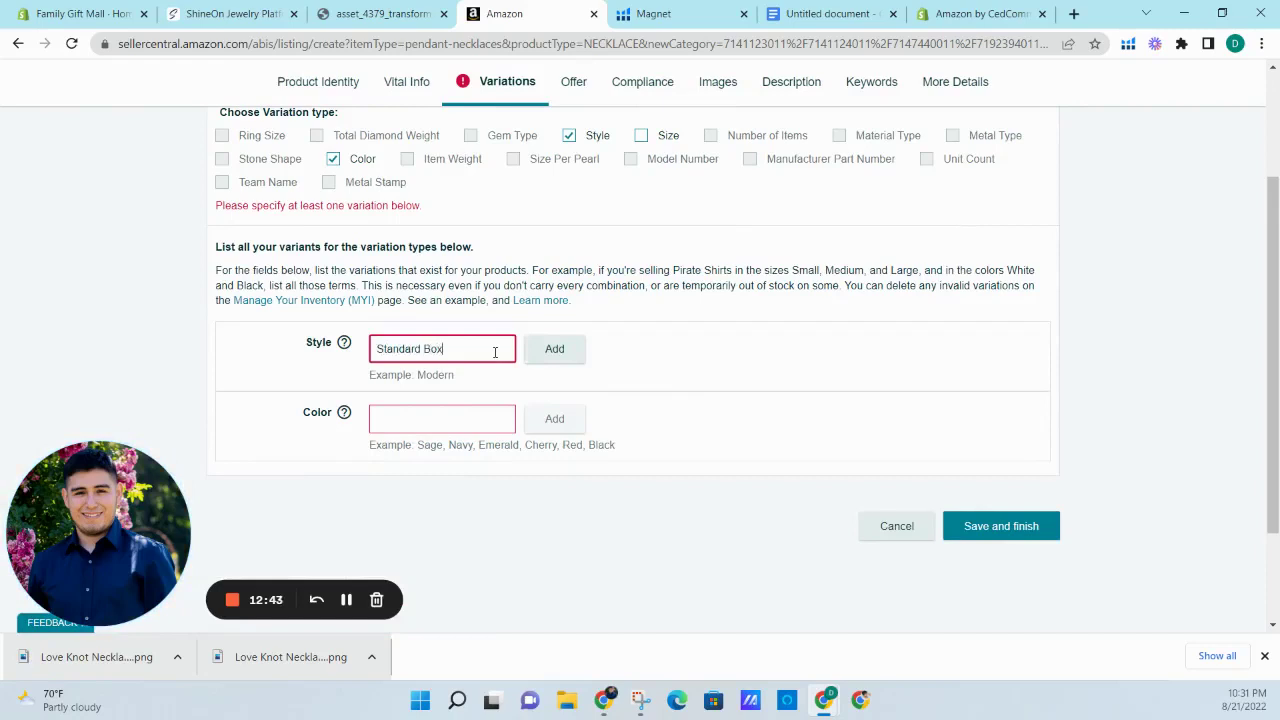
{"action": "type", "text": "ox"}
{"action": "left_click", "coordinate": [554, 348]}
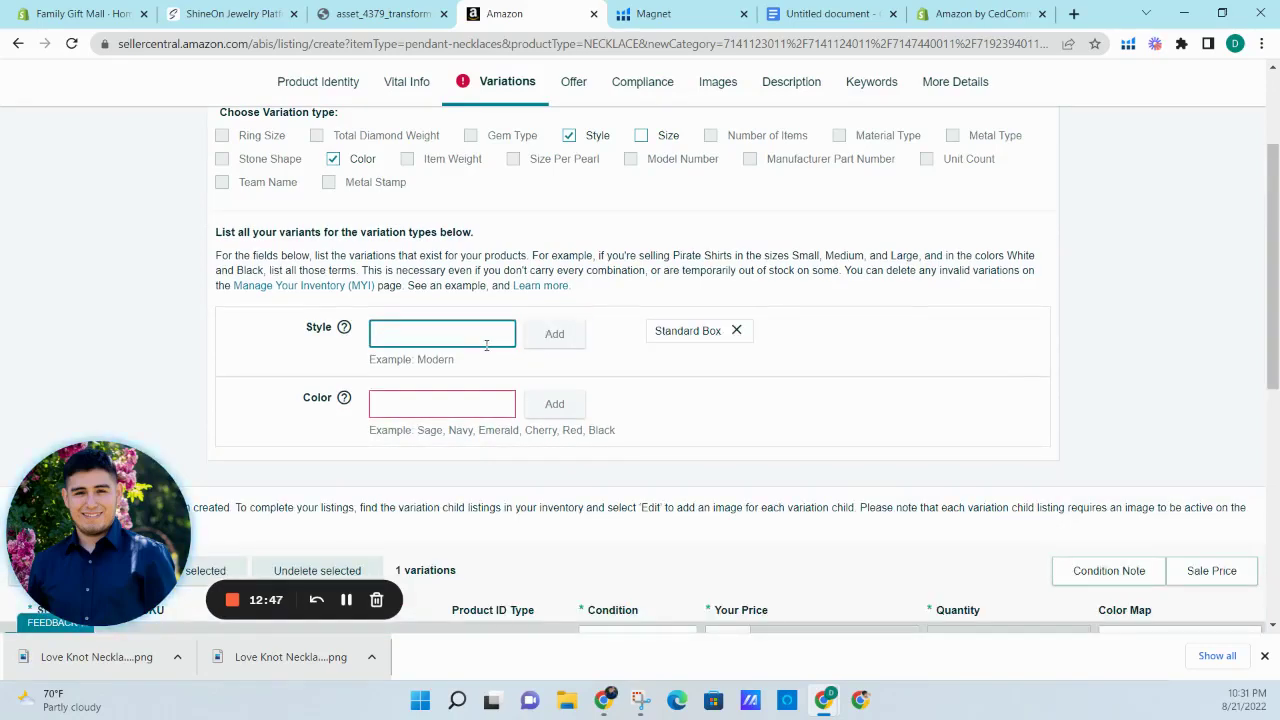
- Check the necklace product image, return to the Amazon listing and add "LED Box" as a Style variation
{"action": "left_click", "coordinate": [383, 13]}
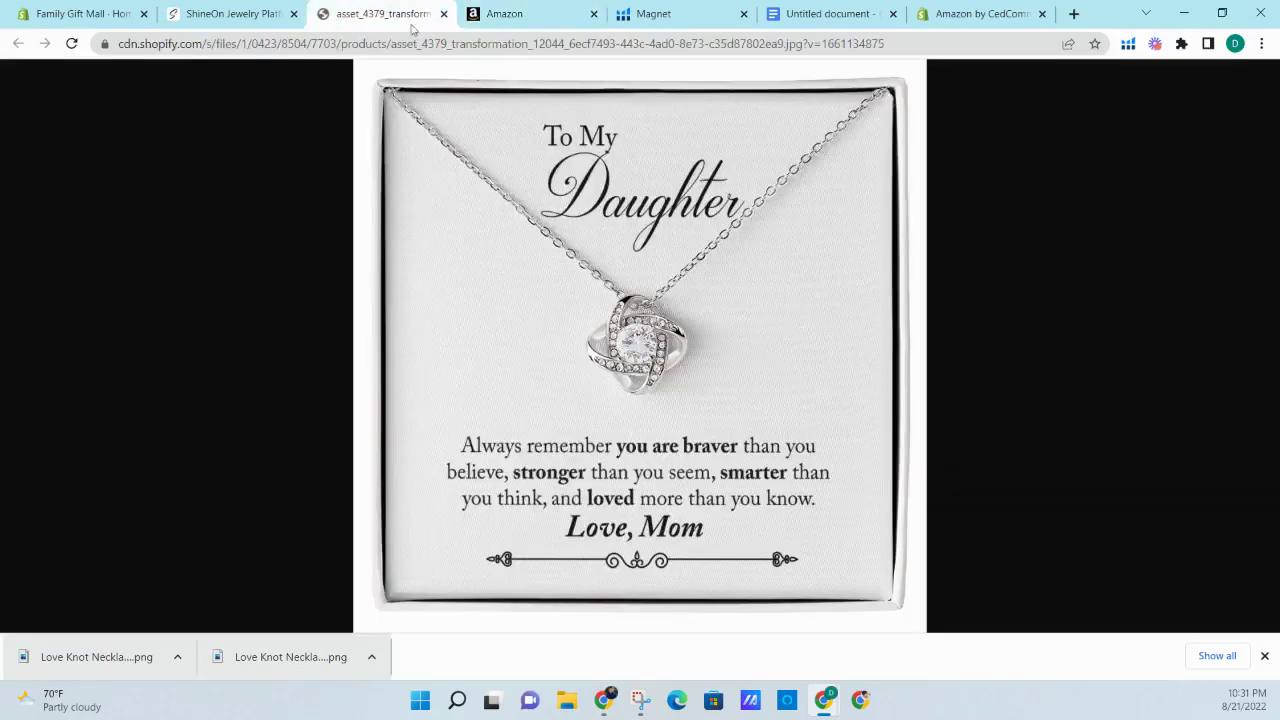
{"action": "key", "text": "ctrl+Tab"}
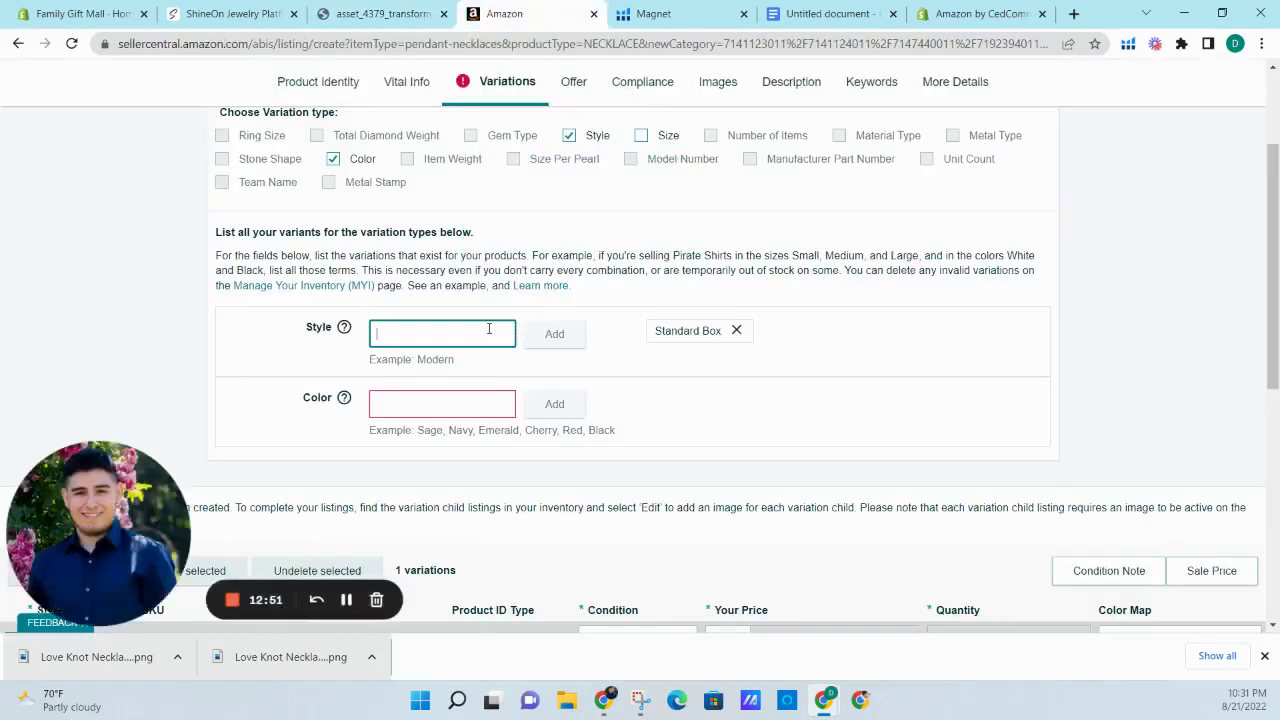
{"action": "type", "text": "lED B"}
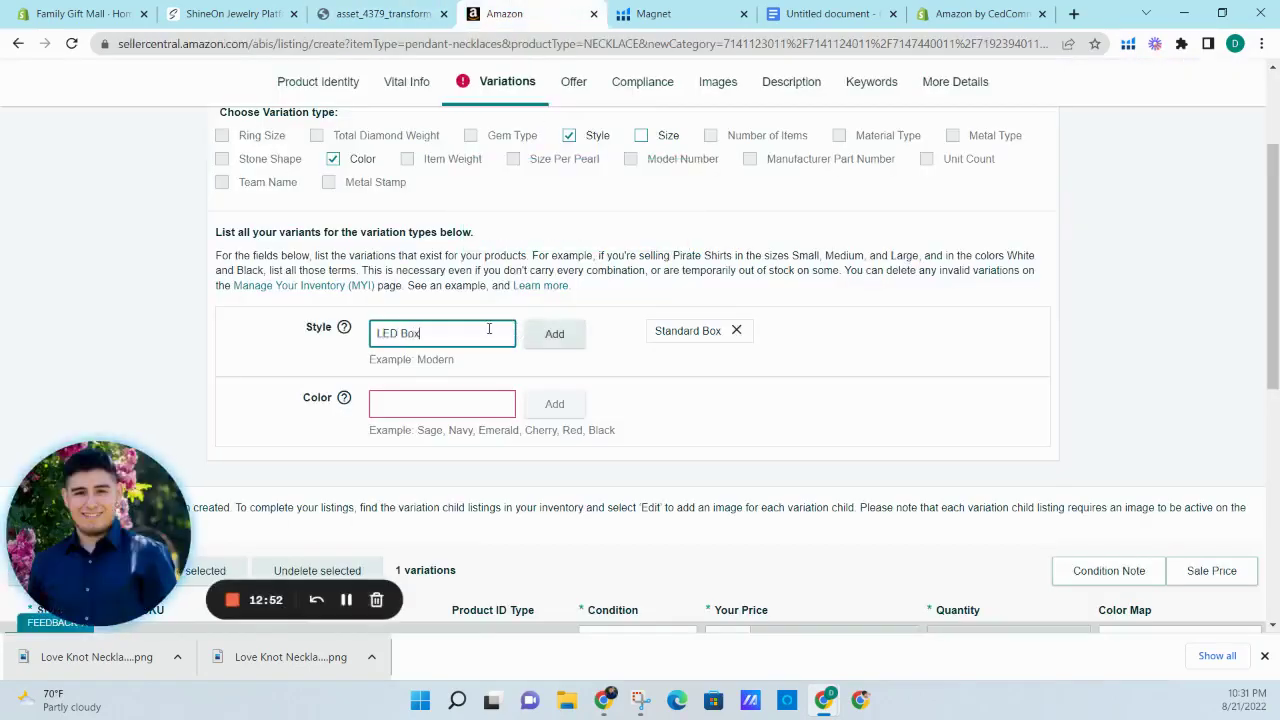
{"action": "left_click", "coordinate": [566, 342]}
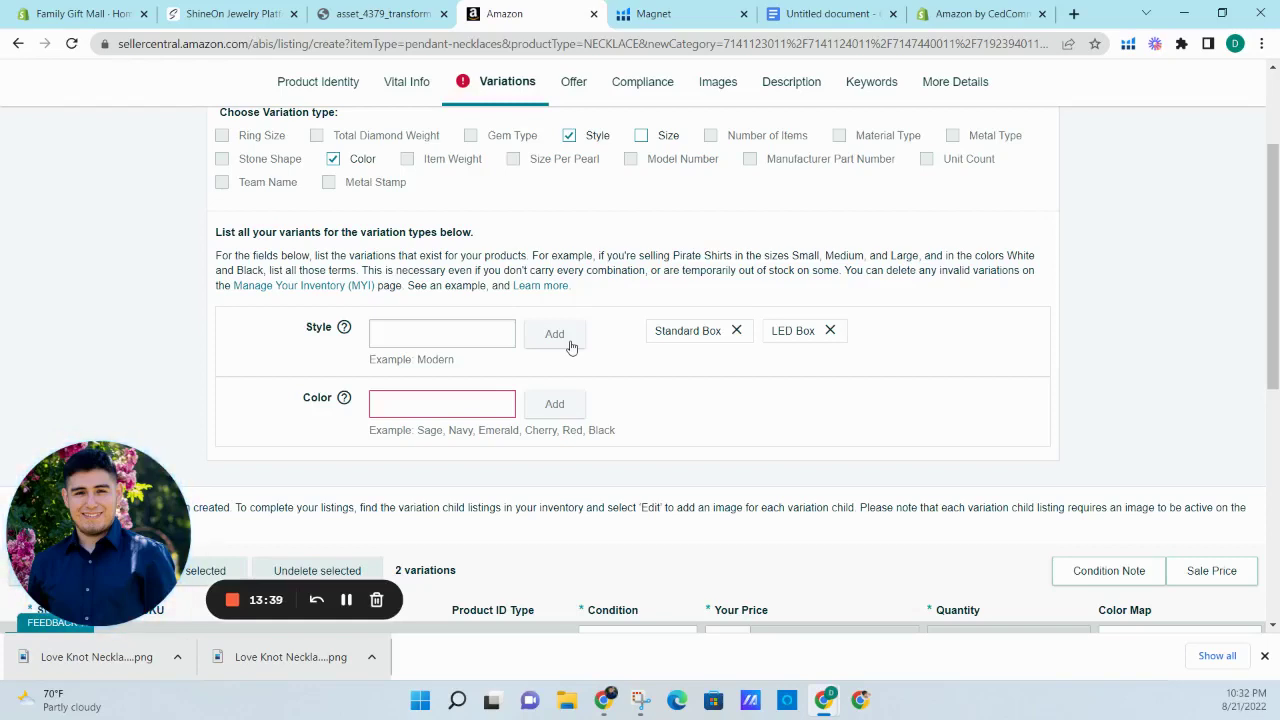
{"action": "left_click_drag", "start_coordinate": [773, 338], "coordinate": [819, 332]}
{"action": "left_click", "coordinate": [466, 323]}
{"action": "left_click", "coordinate": [468, 324]}
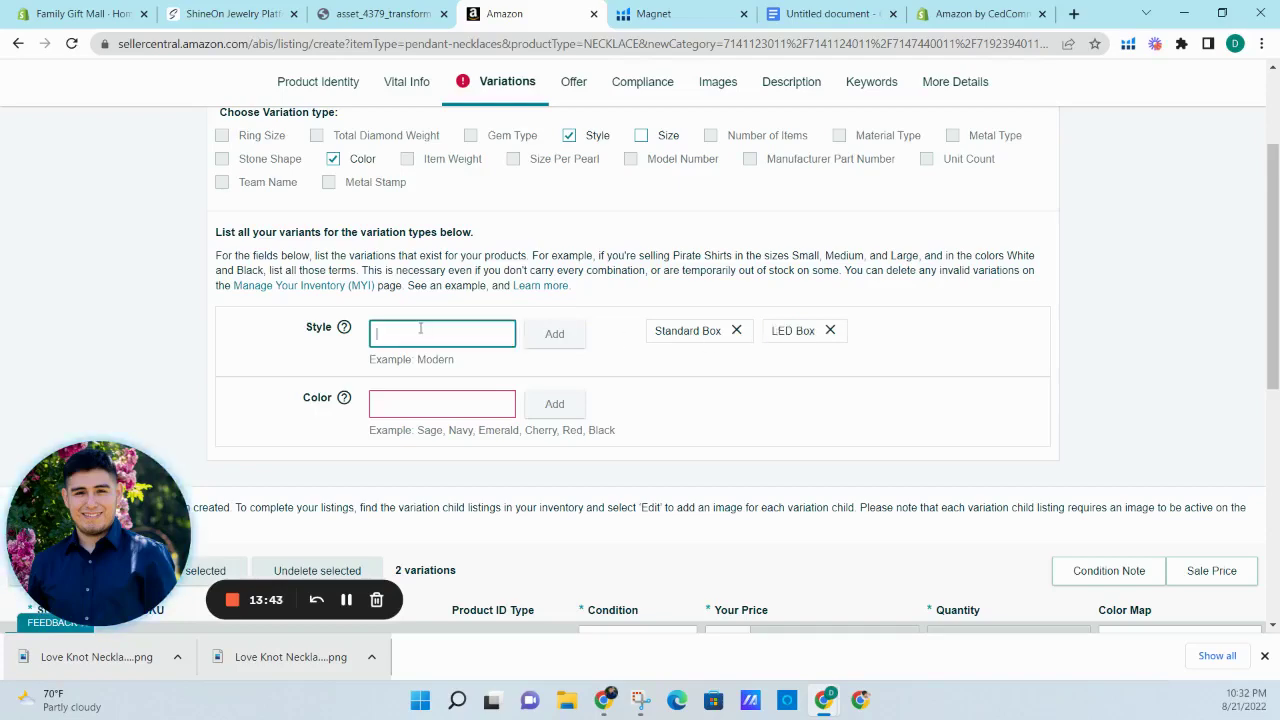
- Switch to ShineOn and start a new Love Knot Earring & Necklace Set product from the message card jewelry catalog
{"action": "left_click", "coordinate": [380, 14]}
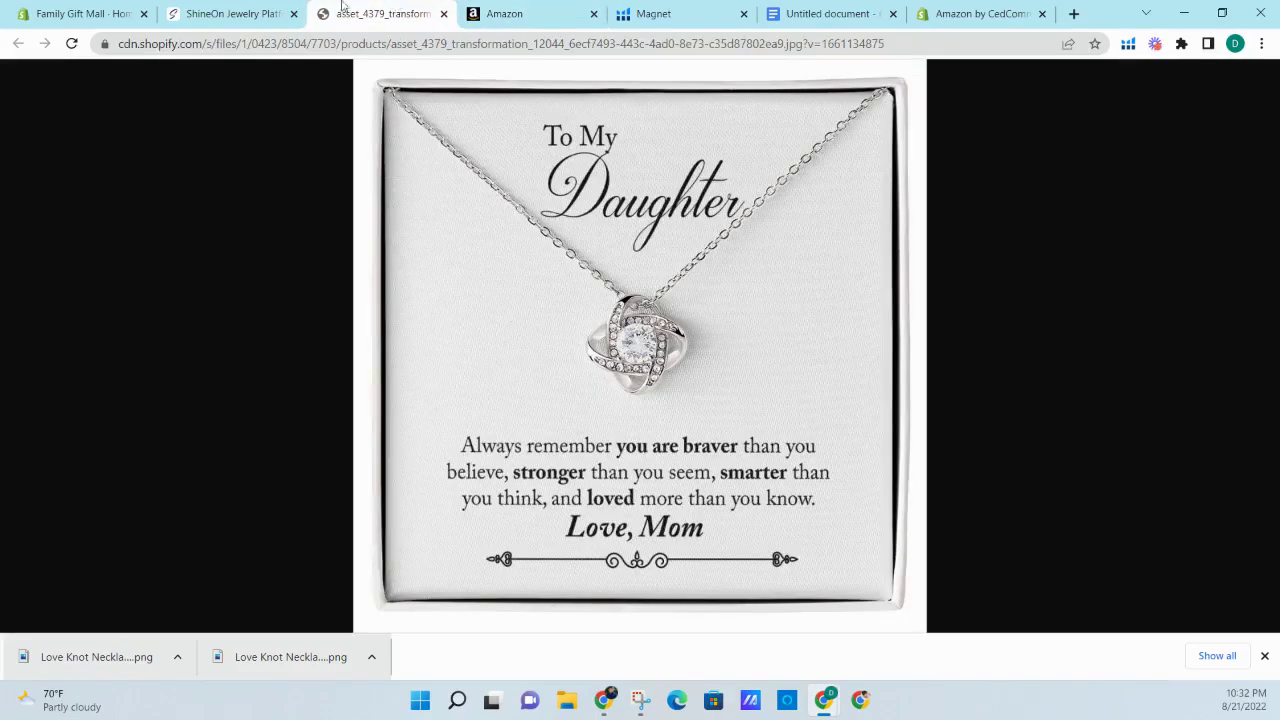
{"action": "left_click", "coordinate": [232, 14]}
{"action": "scroll", "coordinate": [598, 168], "scroll_direction": "up", "scroll_amount": 1}
{"action": "scroll", "coordinate": [598, 168], "scroll_direction": "up", "scroll_amount": 2}
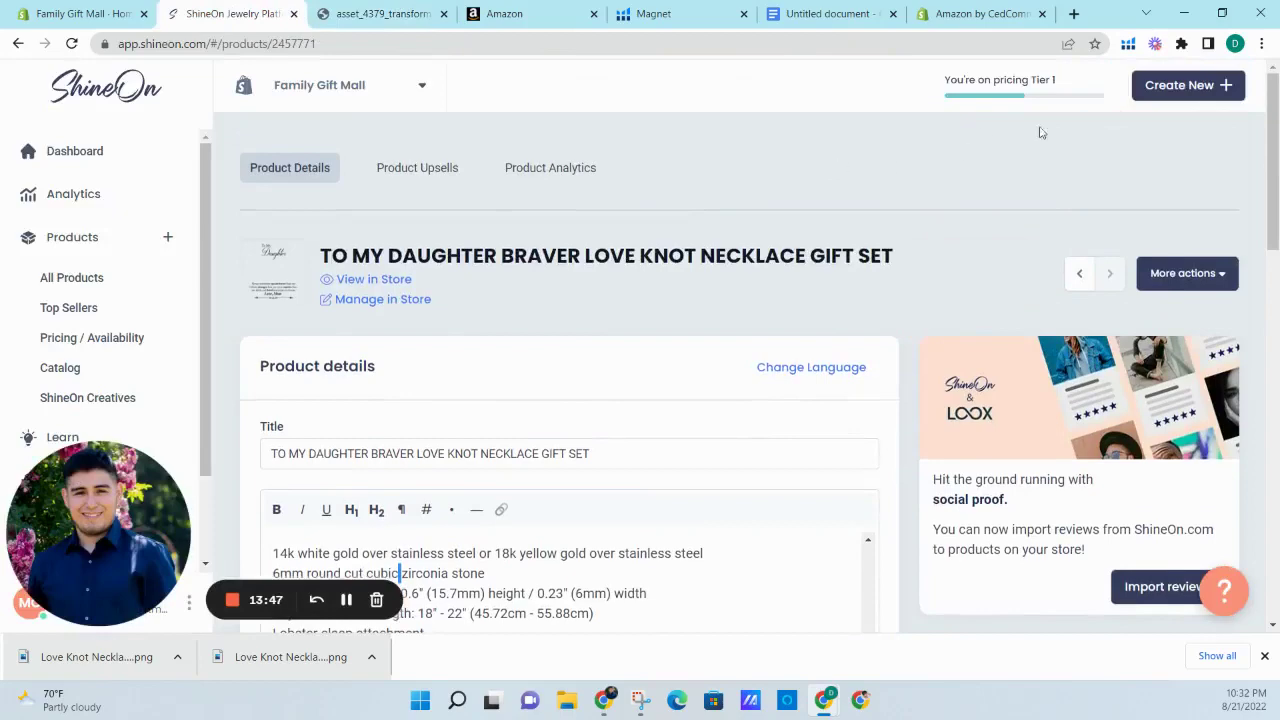
{"action": "left_click", "coordinate": [1165, 96]}
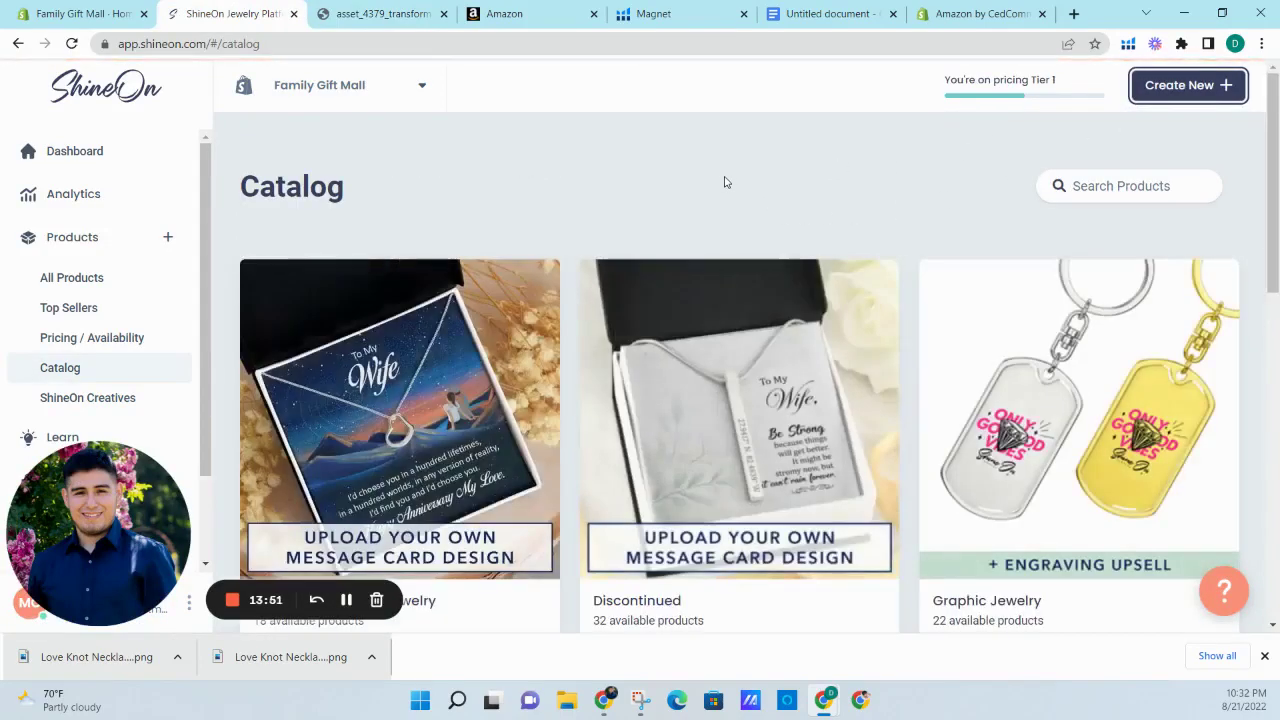
{"action": "left_click", "coordinate": [471, 374]}
{"action": "scroll", "coordinate": [590, 306], "scroll_direction": "down", "scroll_amount": 10}
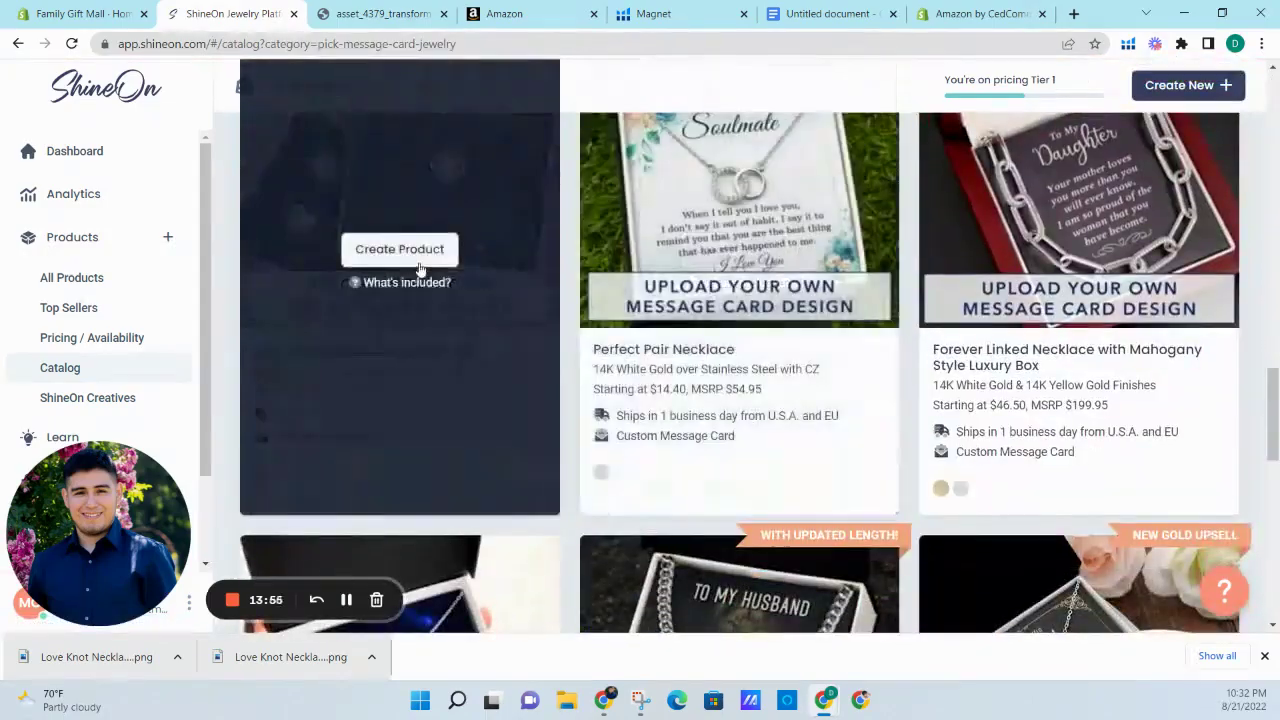
{"action": "scroll", "coordinate": [429, 420], "scroll_direction": "up", "scroll_amount": 2}
{"action": "left_click", "coordinate": [426, 424]}
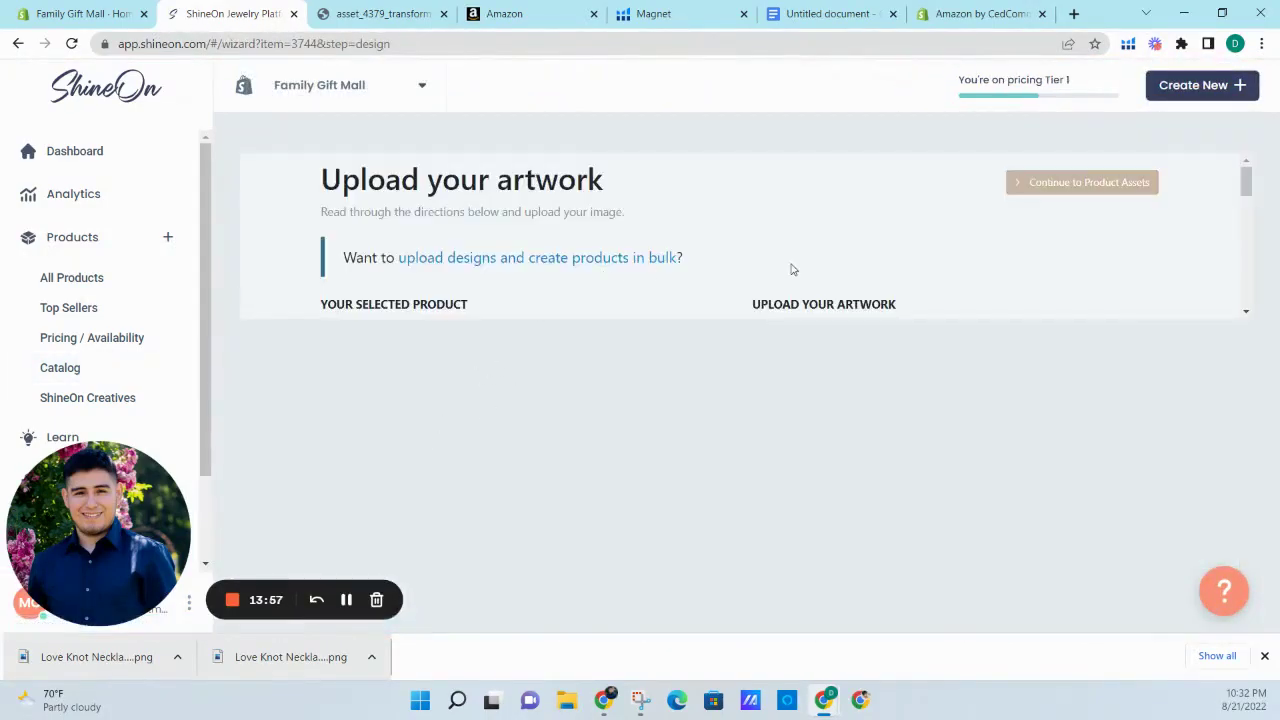
- Upload the "42 Mom to Daughter (1)" image as the product's artwork and continue to the product assets
{"action": "scroll", "coordinate": [791, 269], "scroll_direction": "down", "scroll_amount": 1}
{"action": "left_click", "coordinate": [903, 309]}
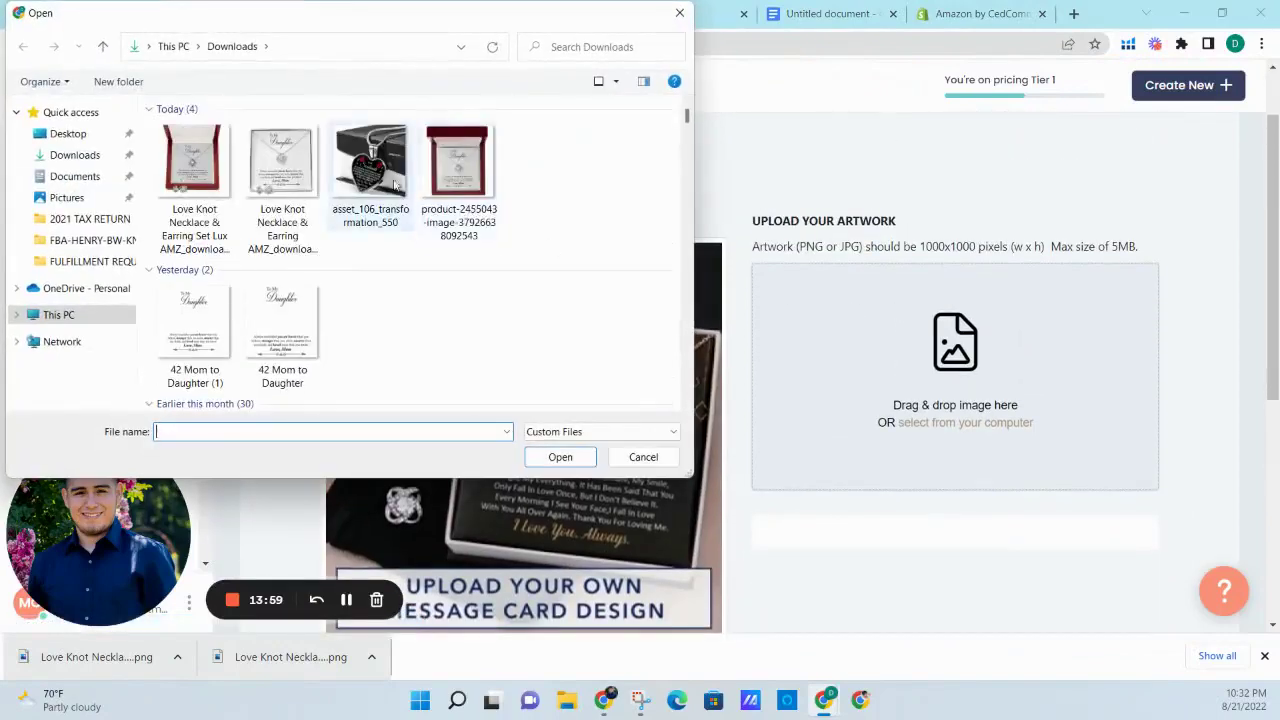
{"action": "double_click", "coordinate": [222, 335]}
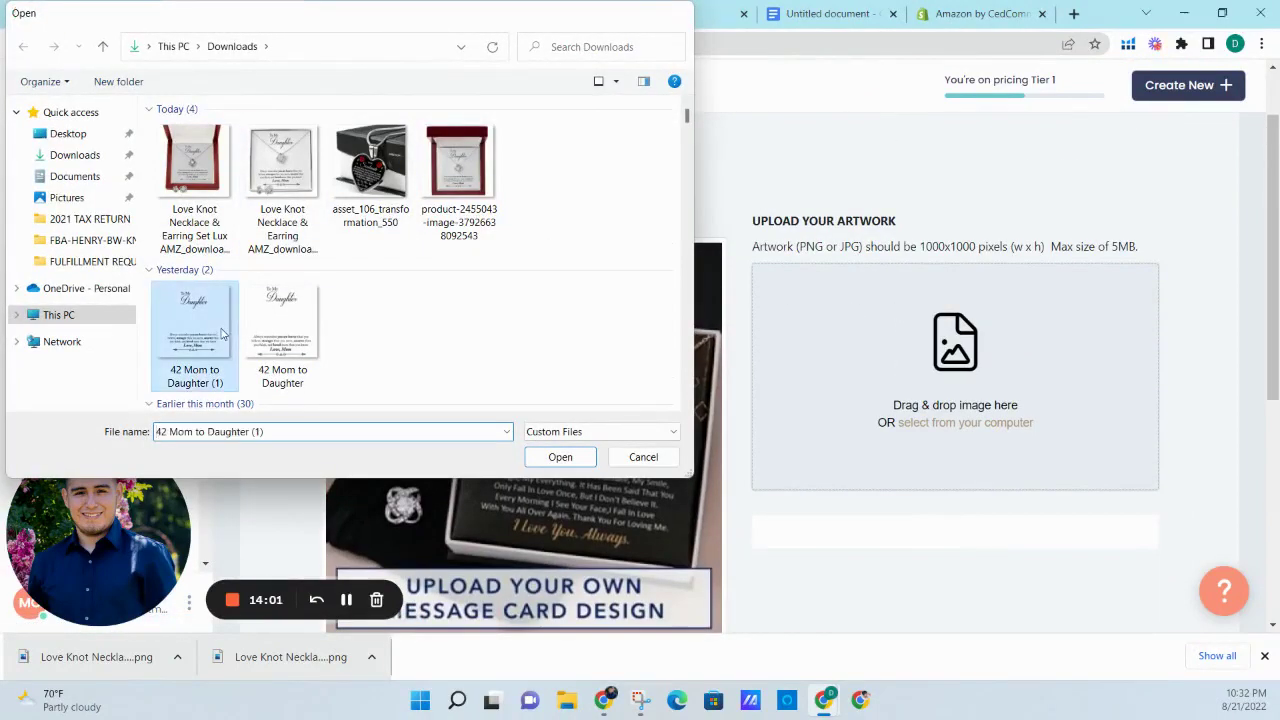
{"action": "scroll", "coordinate": [980, 305], "scroll_direction": "down", "scroll_amount": 1}
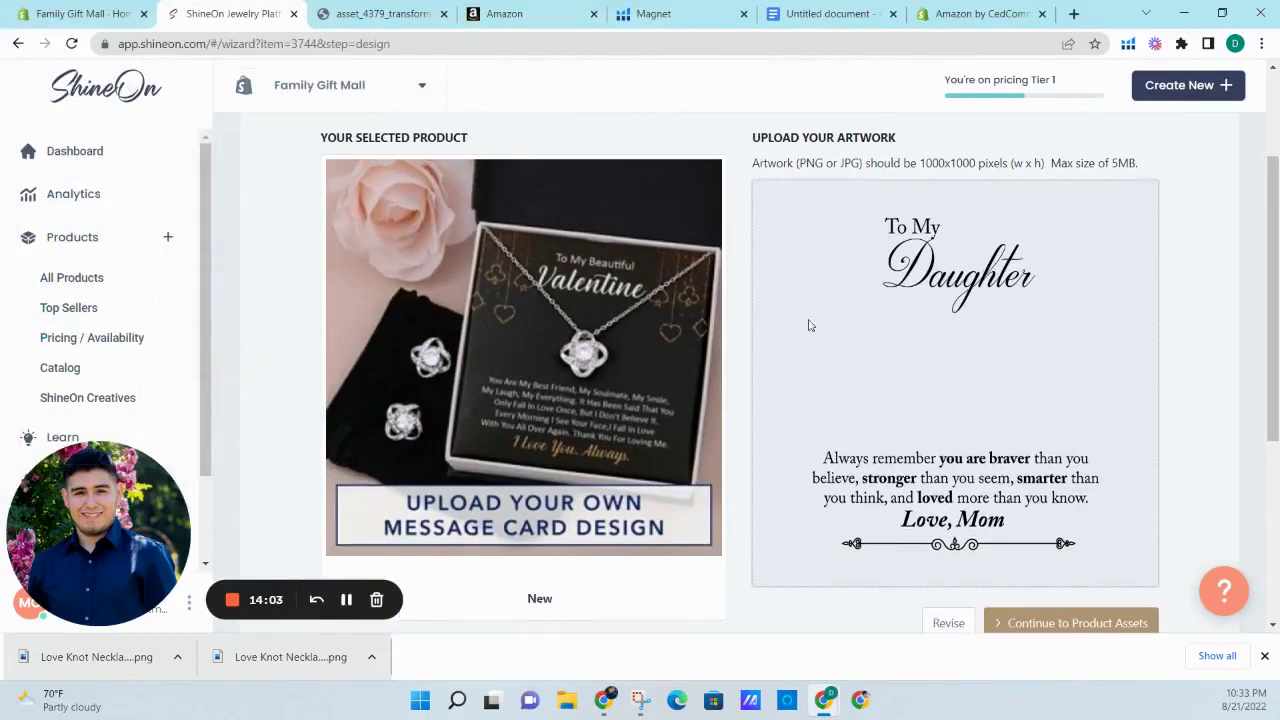
{"action": "scroll", "coordinate": [810, 325], "scroll_direction": "down", "scroll_amount": 2}
{"action": "left_click", "coordinate": [1097, 464]}
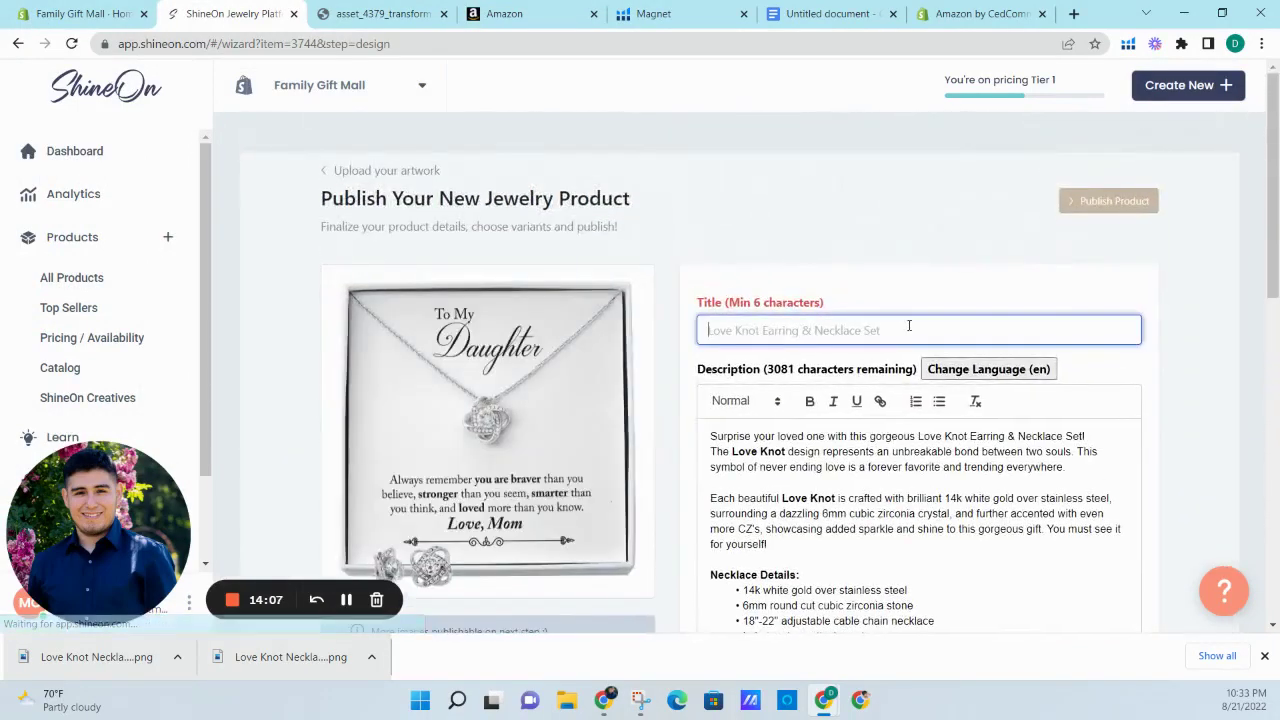
- Title the product "TO MY DAUGHTER BRAVER EARRING AND NECKLACE GIFT SET" and publish it
{"action": "type", "text": "TO MY"}
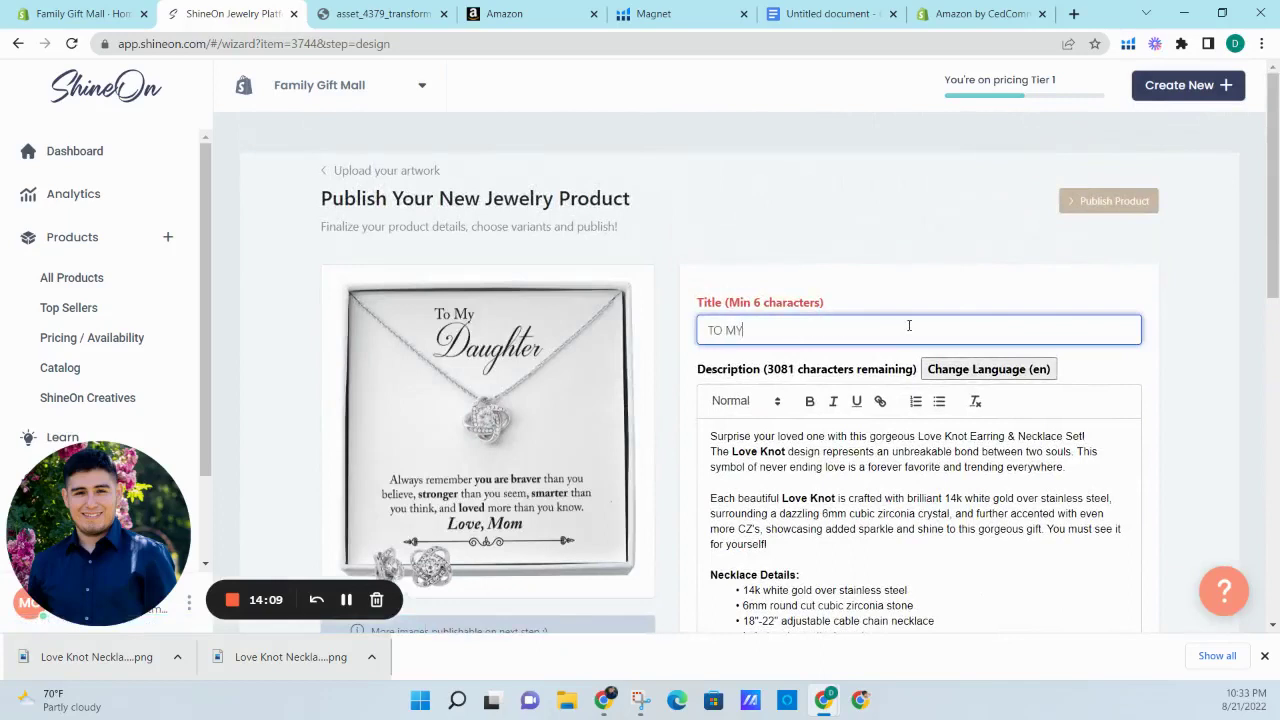
{"action": "type", "text": " DAUGHTER"}
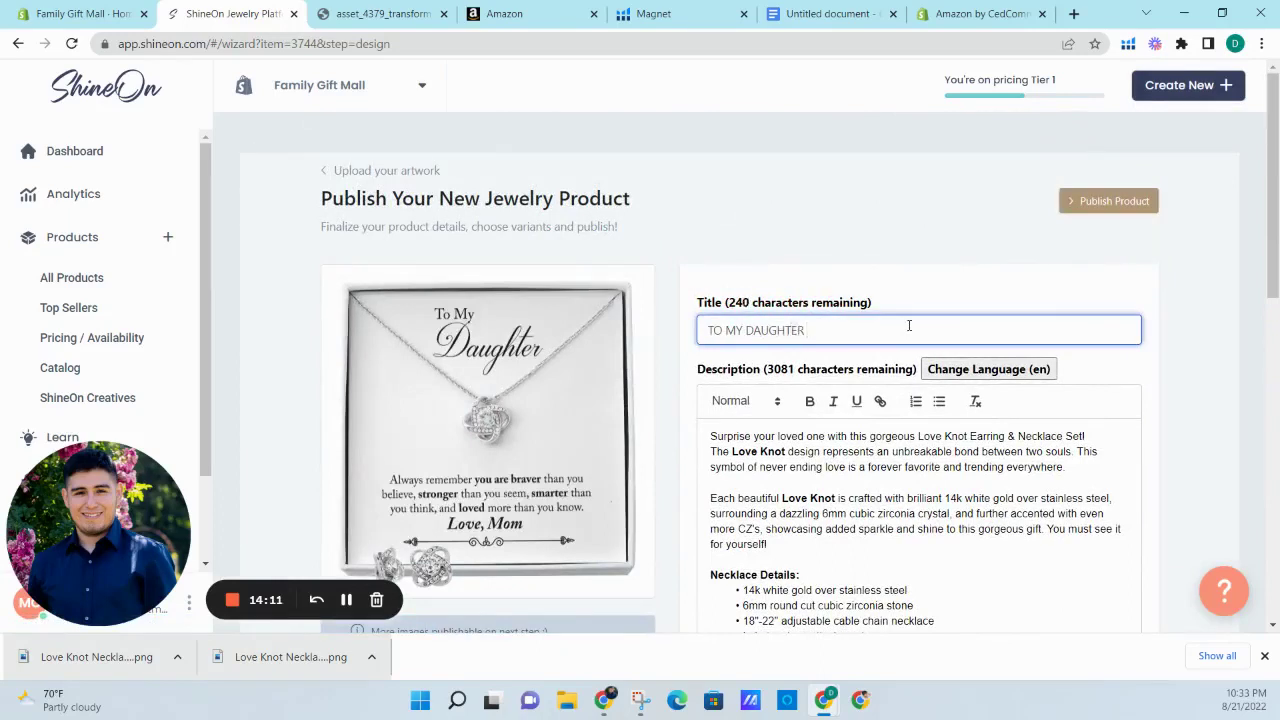
{"action": "type", "text": " BRAVER EARRING AND NECKLACE"}
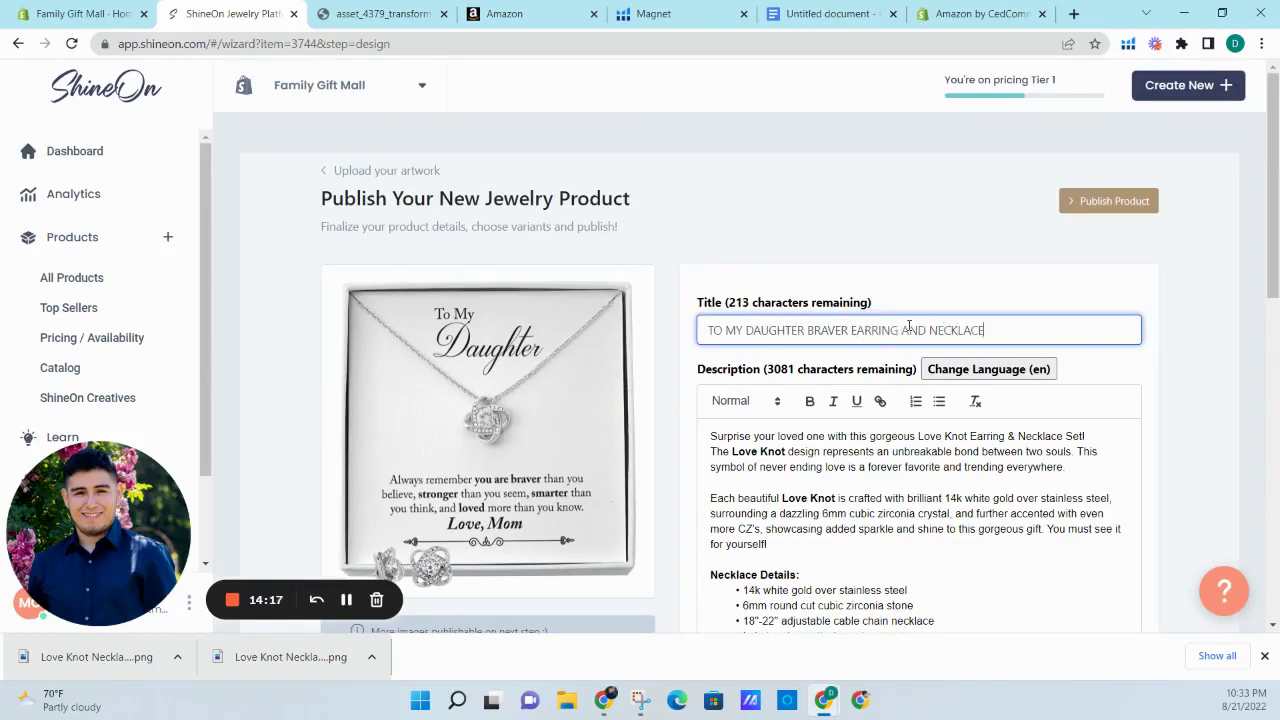
{"action": "type", "text": " SETFT SET"}
{"action": "scroll", "coordinate": [1112, 342], "scroll_direction": "down", "scroll_amount": 8}
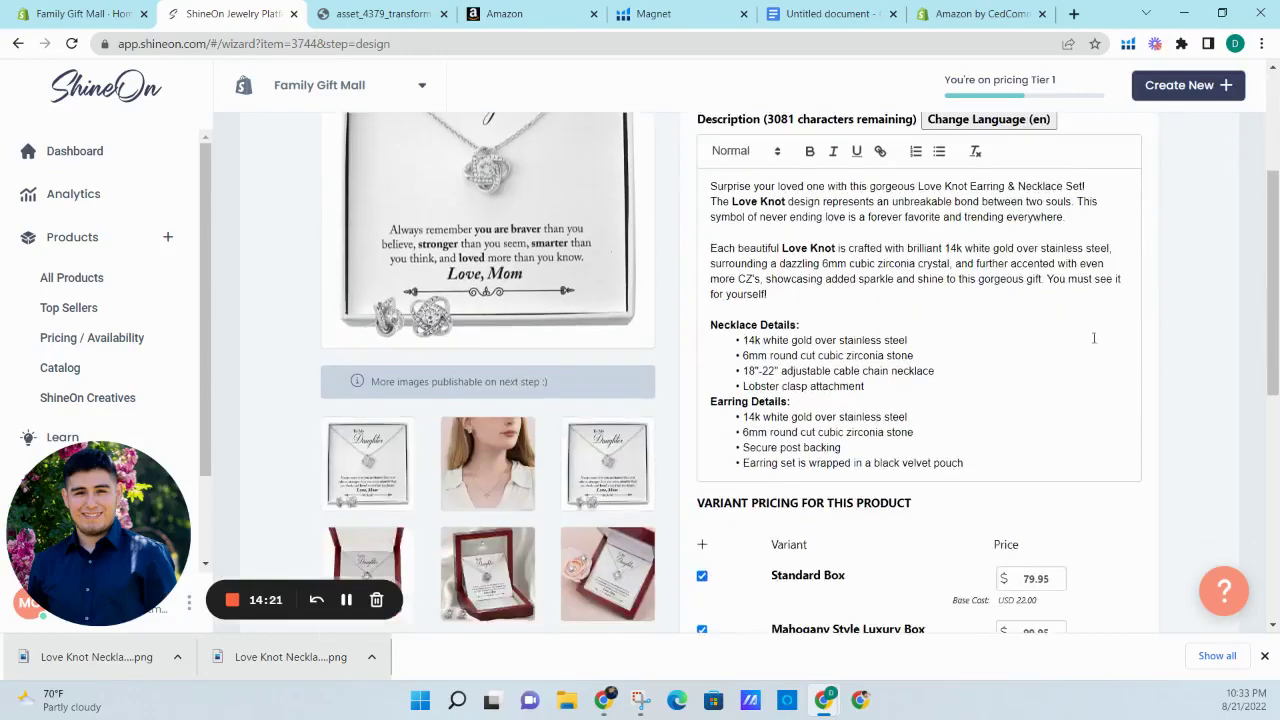
{"action": "scroll", "coordinate": [1112, 342], "scroll_direction": "up", "scroll_amount": 8}
{"action": "scroll", "coordinate": [1111, 368], "scroll_direction": "down", "scroll_amount": 10}
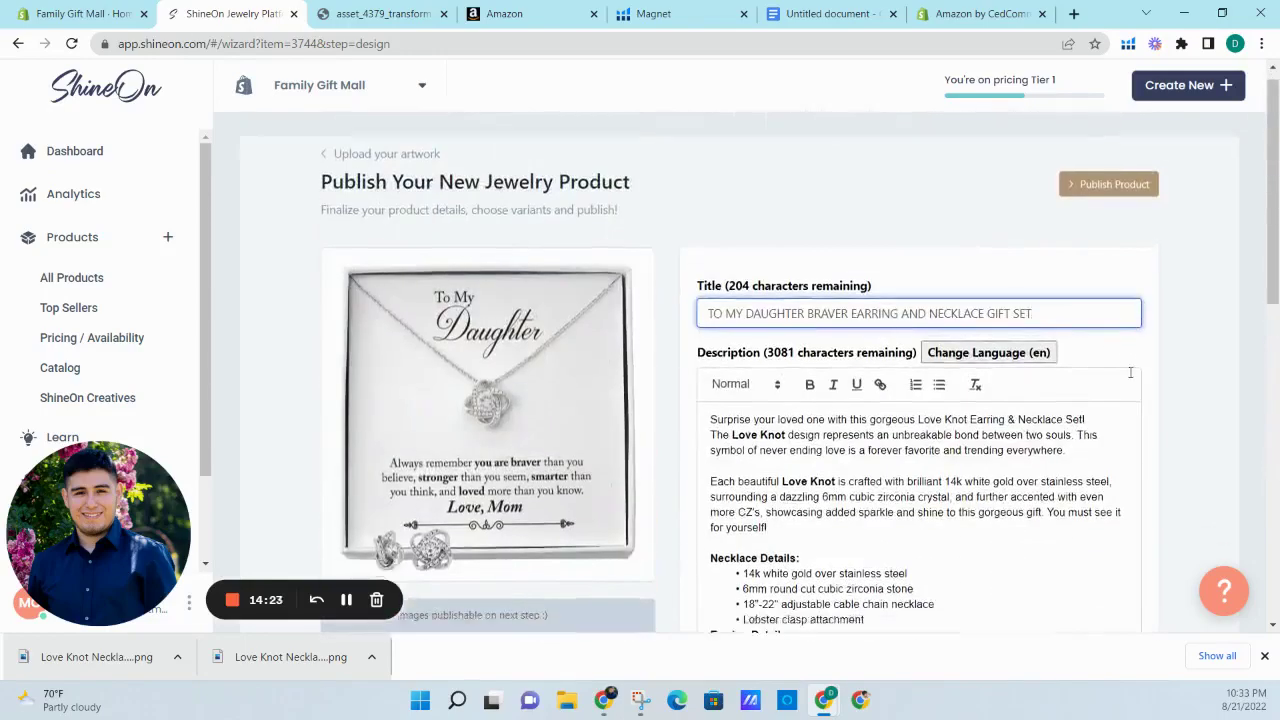
{"action": "left_click", "coordinate": [1130, 258]}
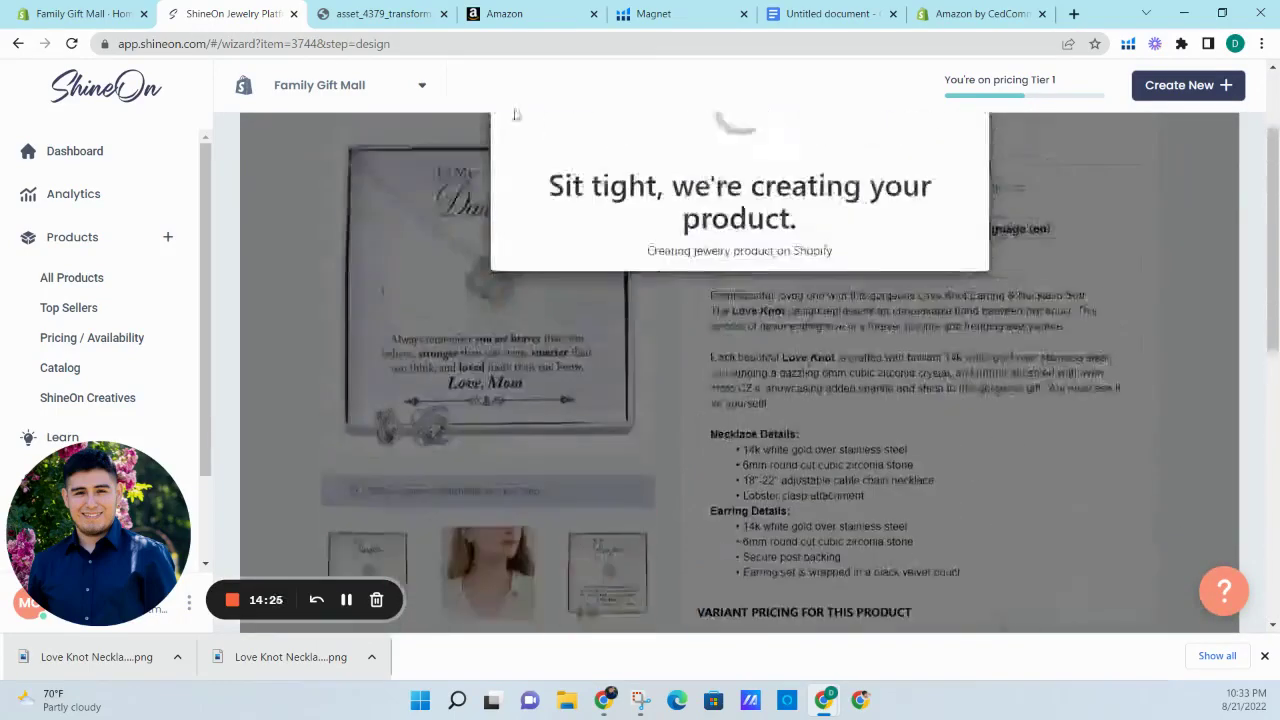
- Return to the Amazon listing and enter "Necklace & Earring Set" as the text of a new Style variation
{"action": "left_click", "coordinate": [555, 10]}
{"action": "scroll", "coordinate": [634, 286], "scroll_direction": "down", "scroll_amount": 2}
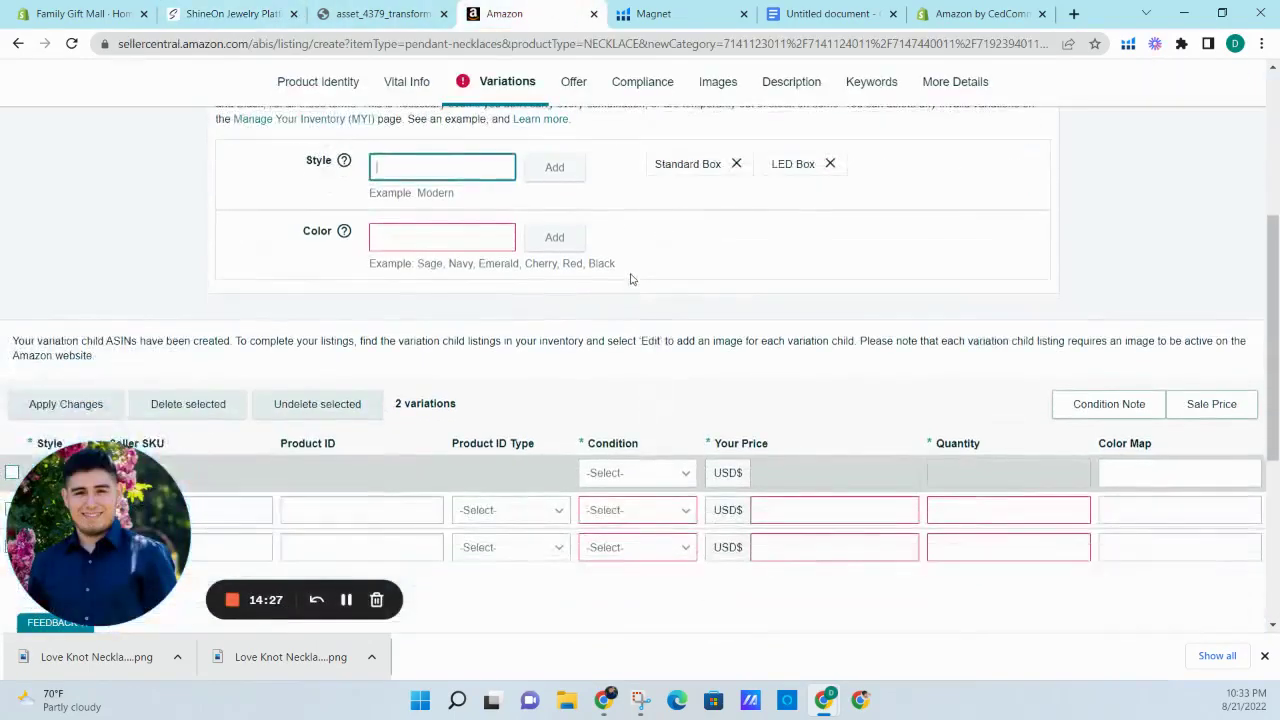
{"action": "scroll", "coordinate": [631, 277], "scroll_direction": "up", "scroll_amount": 1}
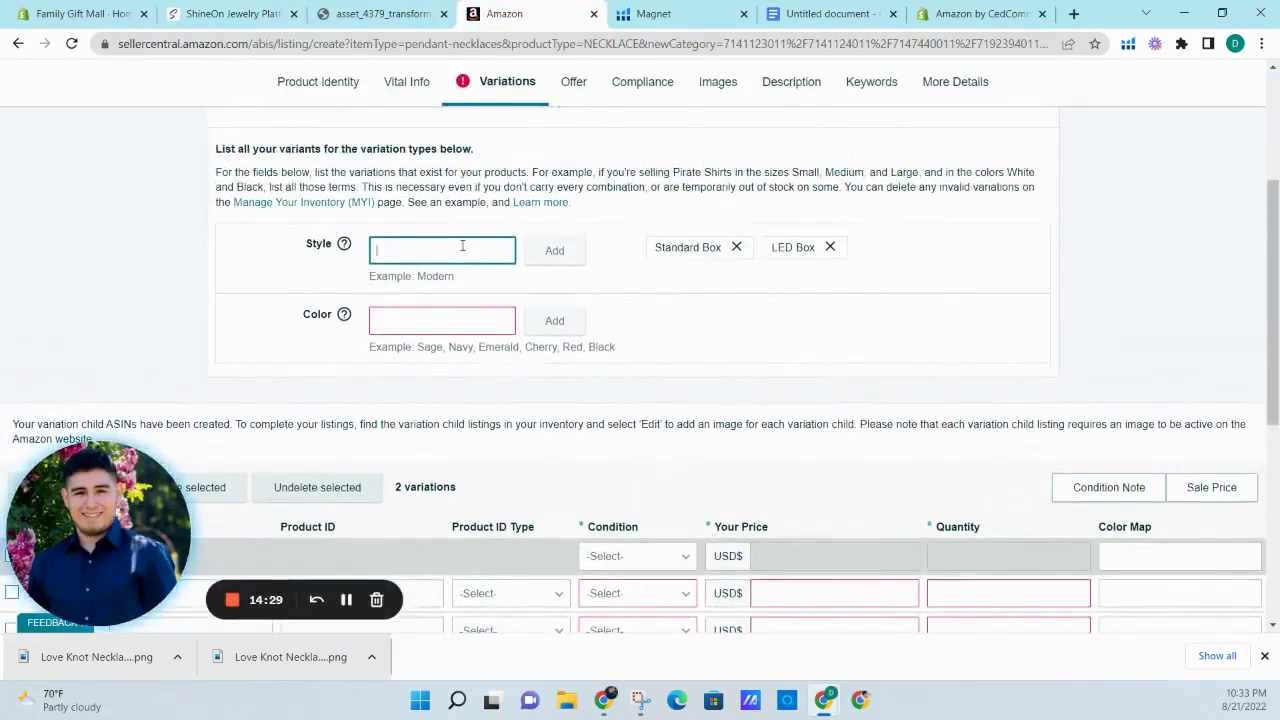
{"action": "type", "text": "abc"}
{"action": "key", "text": "BackSpace"}
{"action": "key", "text": "BackSpace"}
{"action": "key", "text": "BackSpace"}
{"action": "type", "text": "N"}
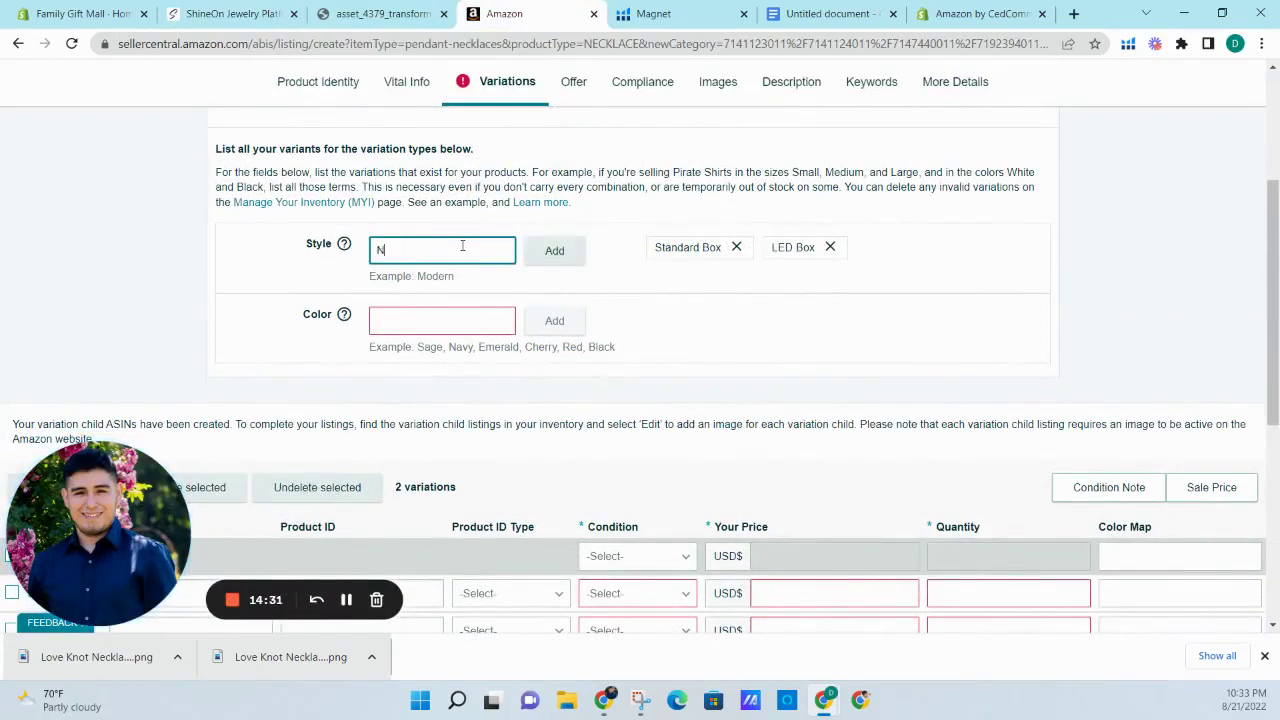
{"action": "type", "text": "ecklace"}
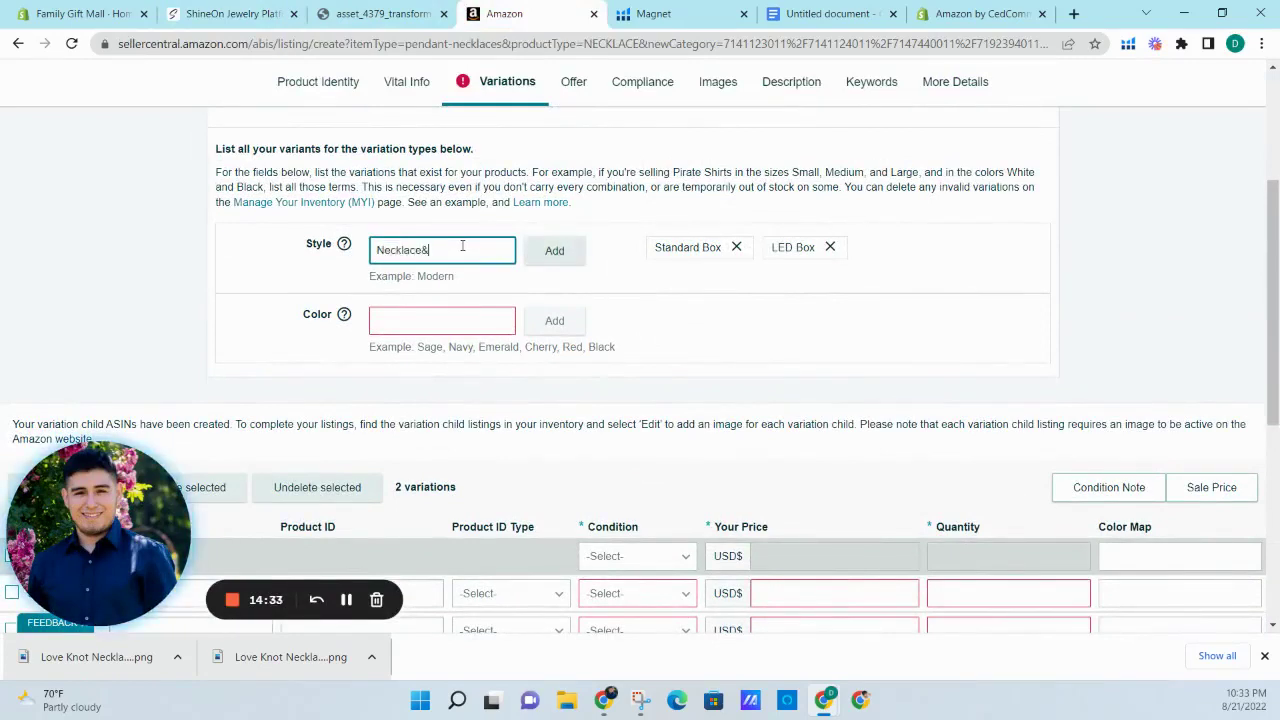
{"action": "type", "text": "&Earring"}
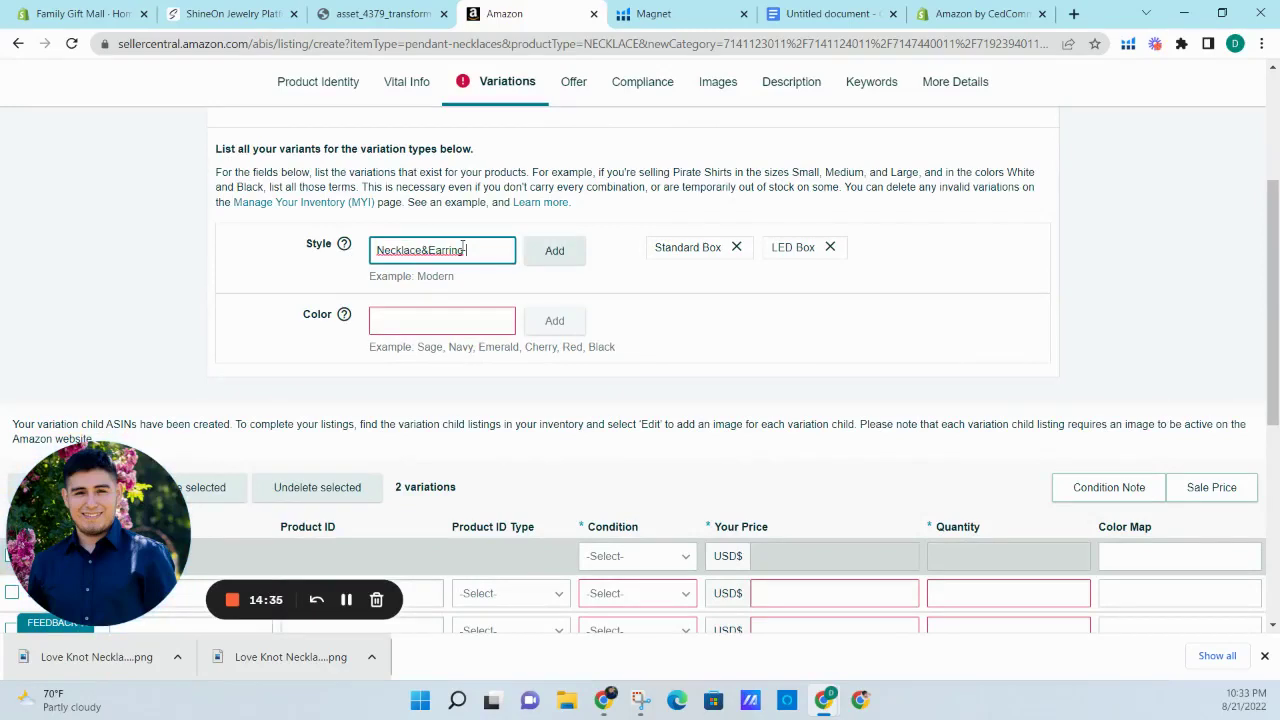
{"action": "type", "text": " Set"}
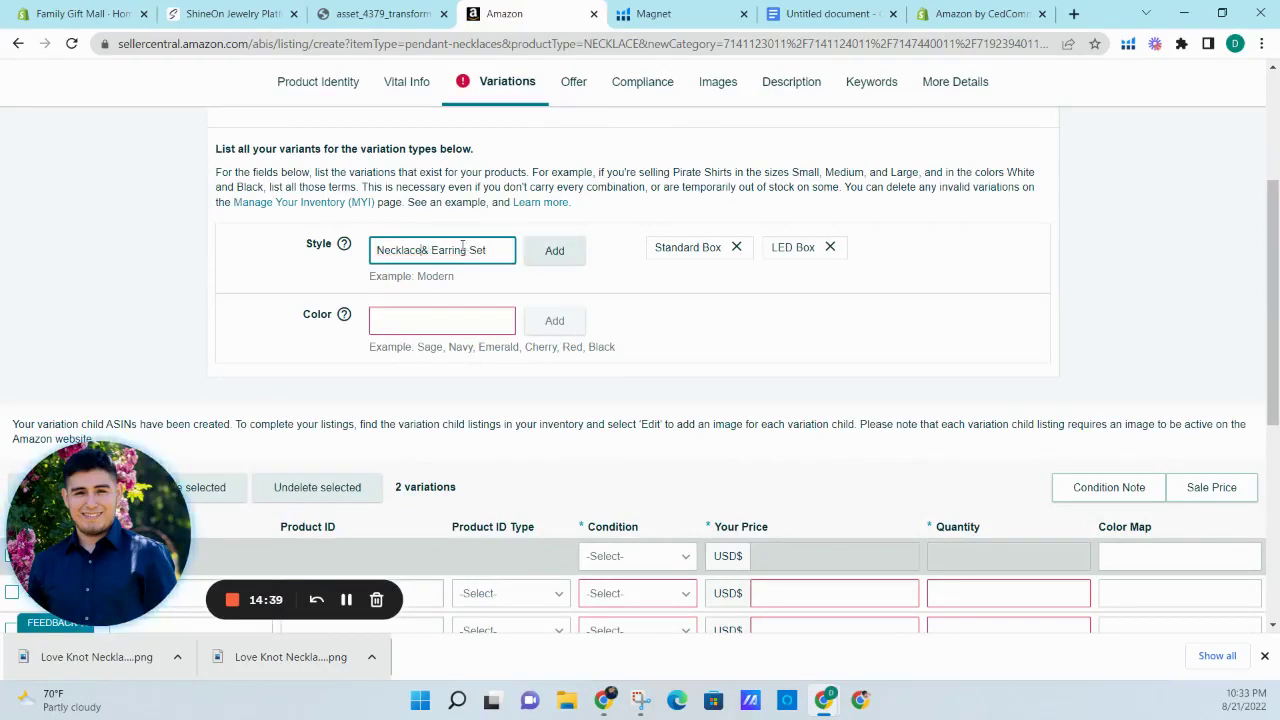
{"action": "key", "text": "Left"}
{"action": "key", "text": "Right"}
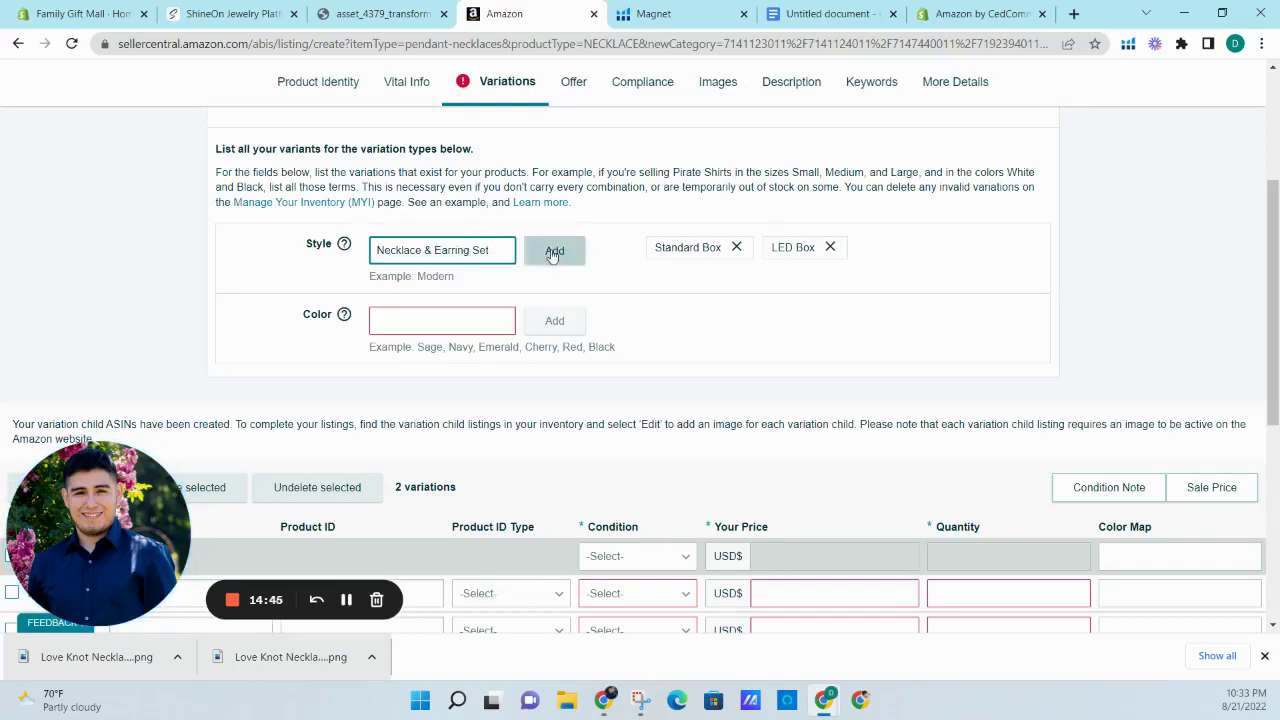
- Copy the entered style text and add it to the listing's Style variations
{"action": "key", "text": "ctrl+a"}
{"action": "key", "text": "ctrl+c"}
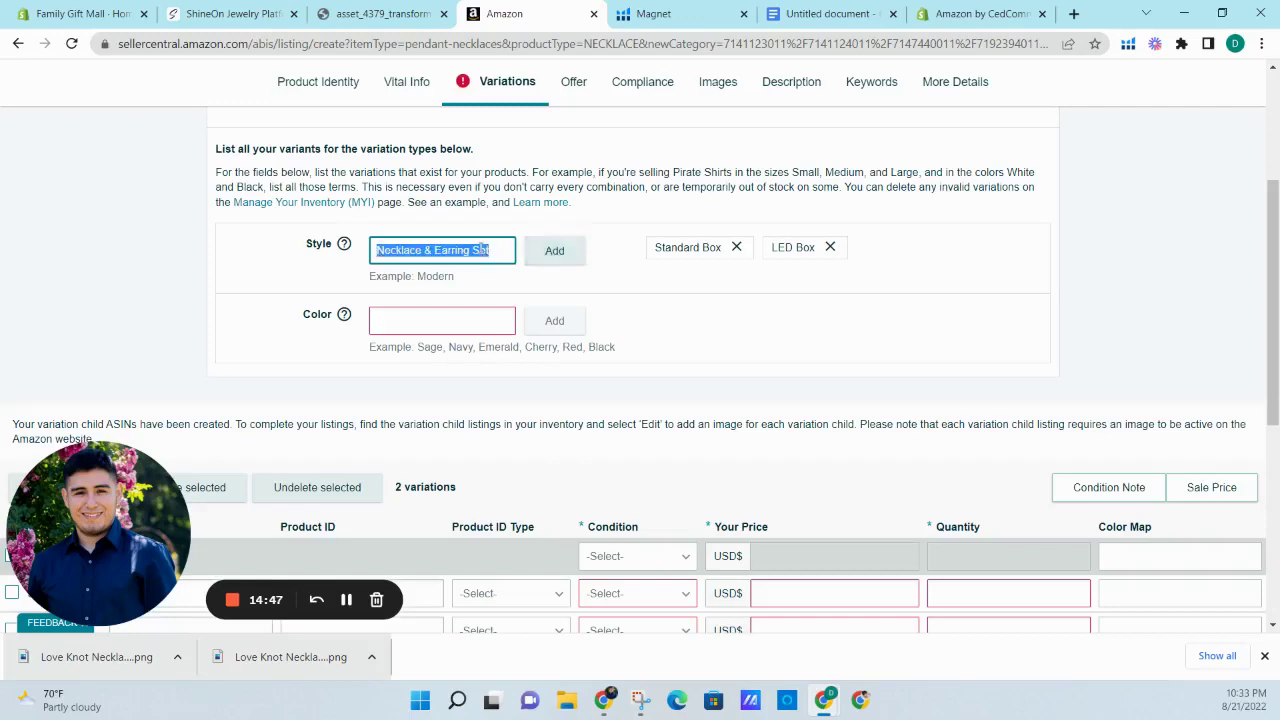
{"action": "left_click", "coordinate": [554, 251]}
- Add "LED - Necklace & Earring Set" to the listing's Style variations, reusing the copied style text
{"action": "left_click", "coordinate": [491, 253]}
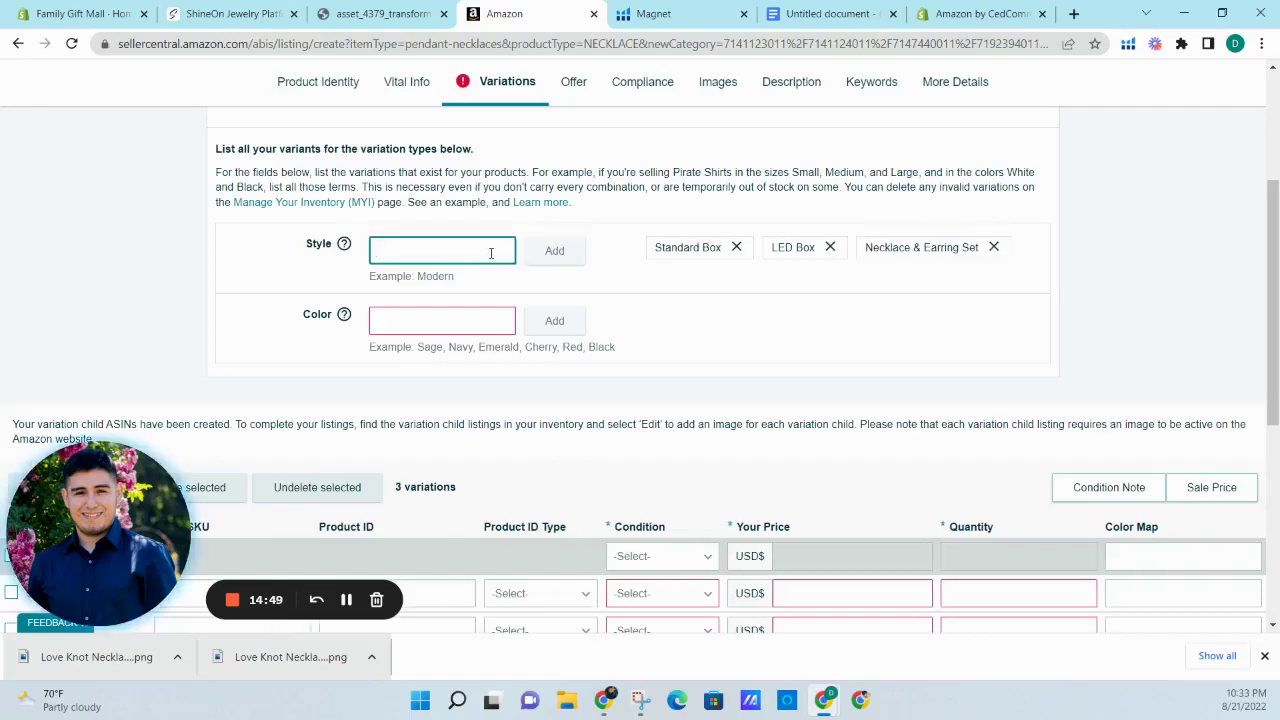
{"action": "type", "text": "LED "}
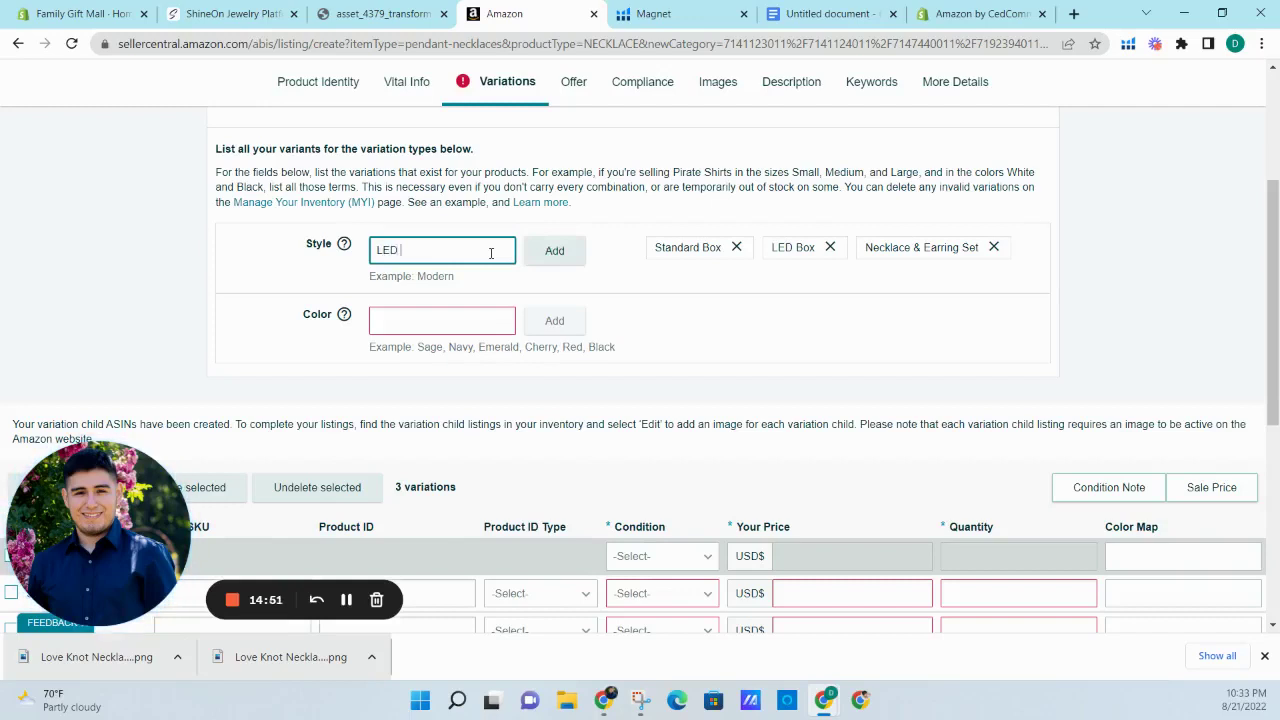
{"action": "type", "text": "-"}
{"action": "key", "text": "ctrl+v"}
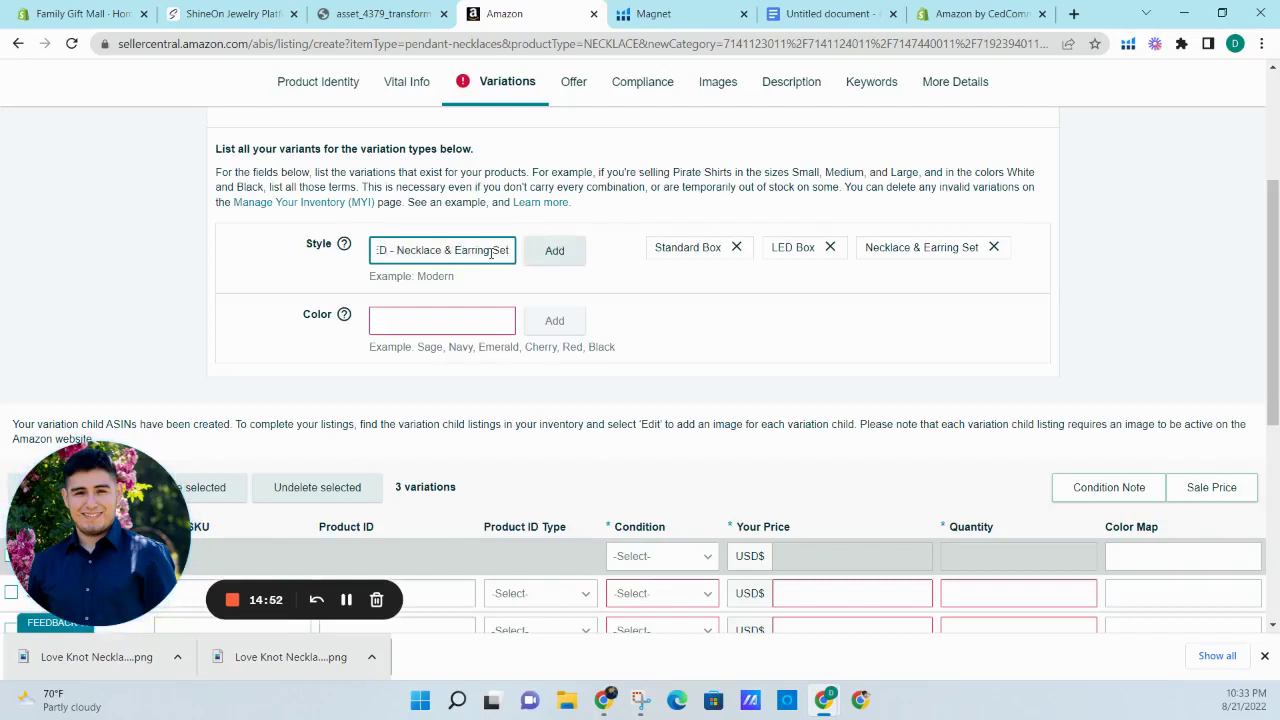
{"action": "left_click", "coordinate": [553, 250]}
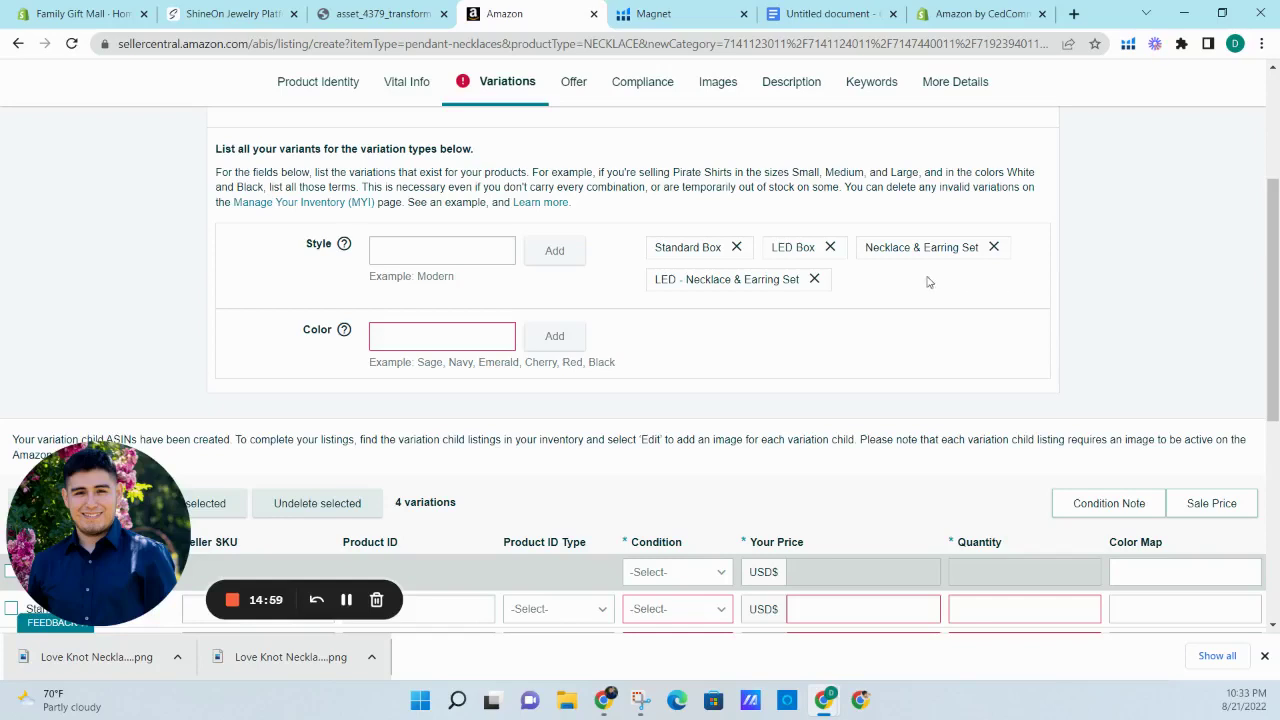
- Enter "Braver Love Knot" as the text of a new Color variation
{"action": "left_click", "coordinate": [427, 328]}
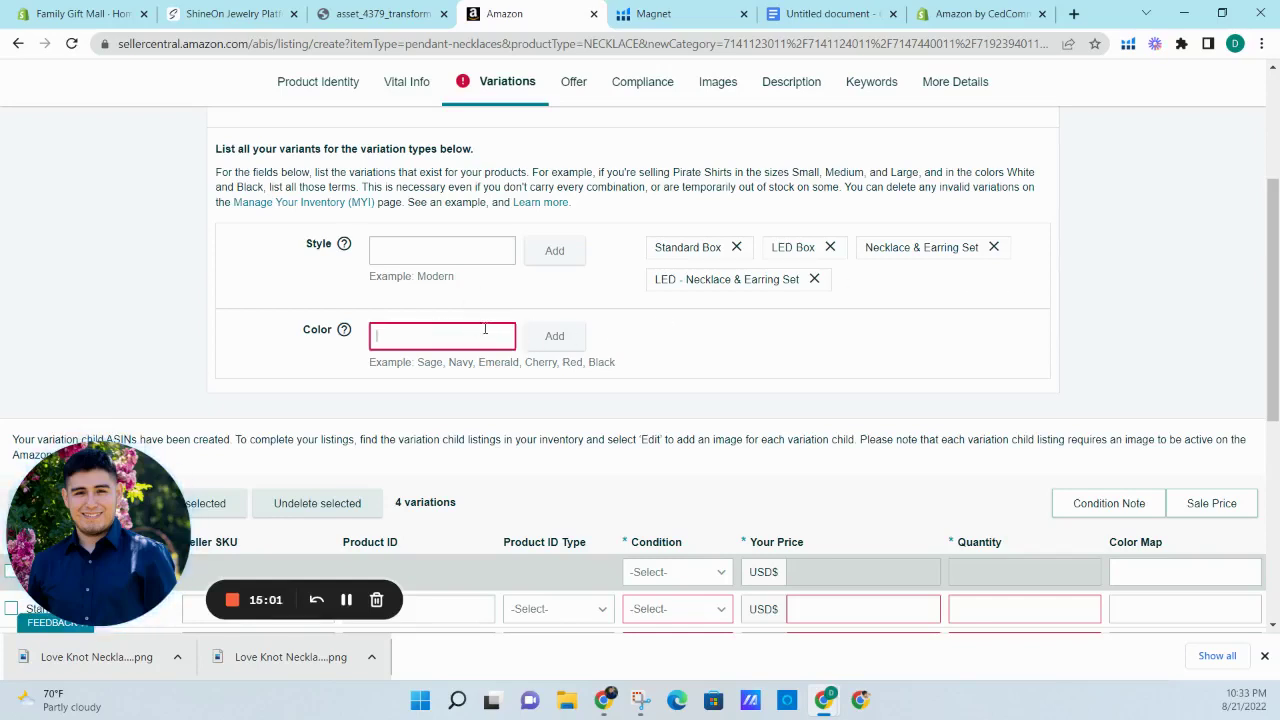
{"action": "scroll", "coordinate": [646, 151], "scroll_direction": "down", "scroll_amount": 1}
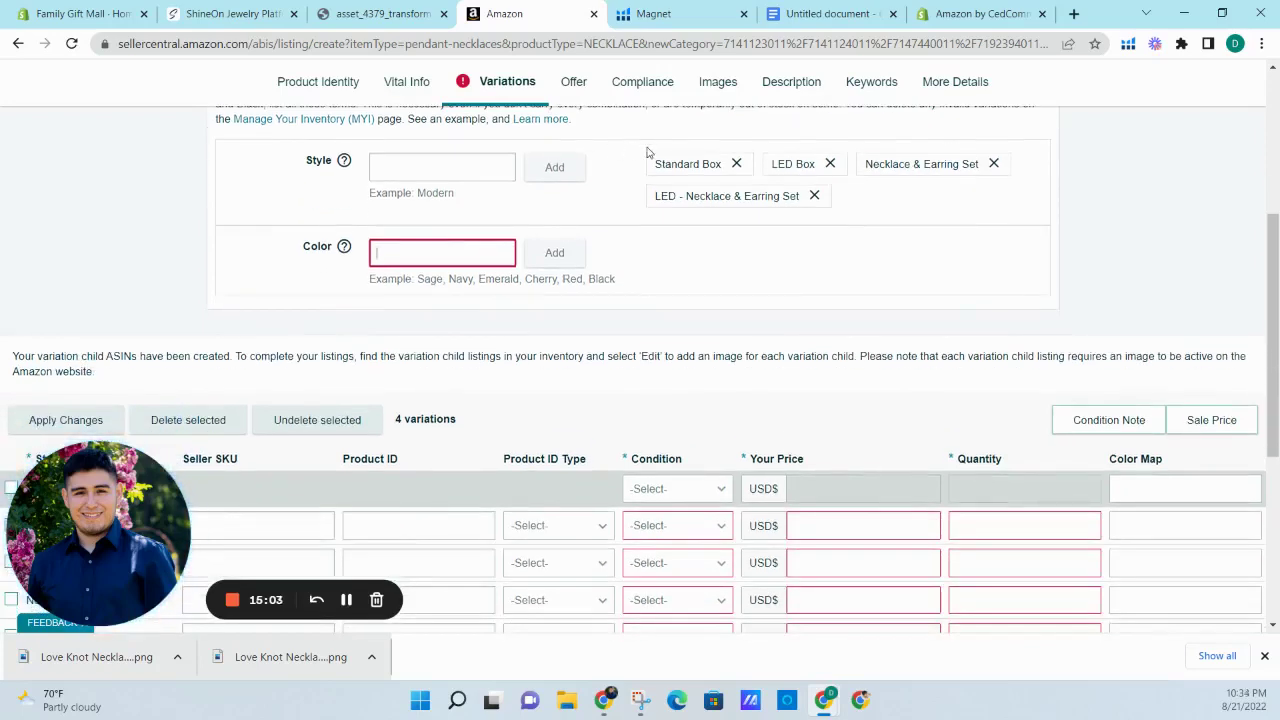
{"action": "type", "text": "bRAV"}
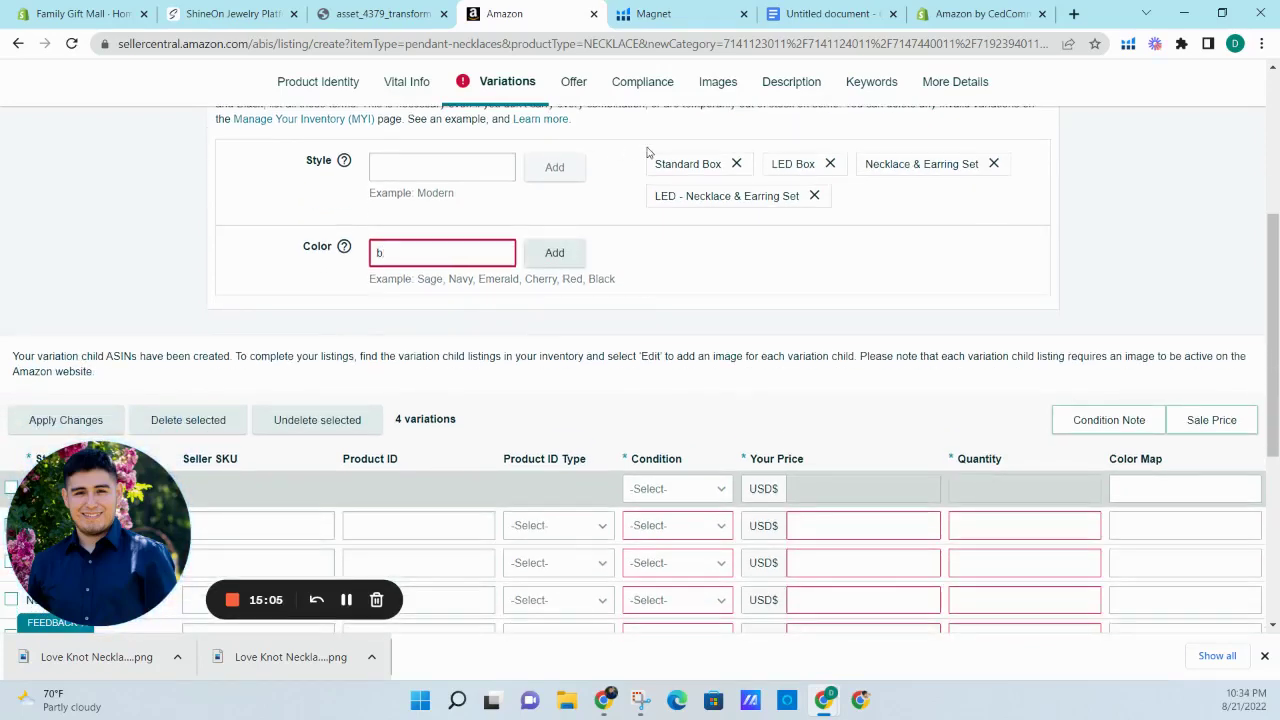
{"action": "key", "text": "BackSpace"}
{"action": "type", "text": "Braver "}
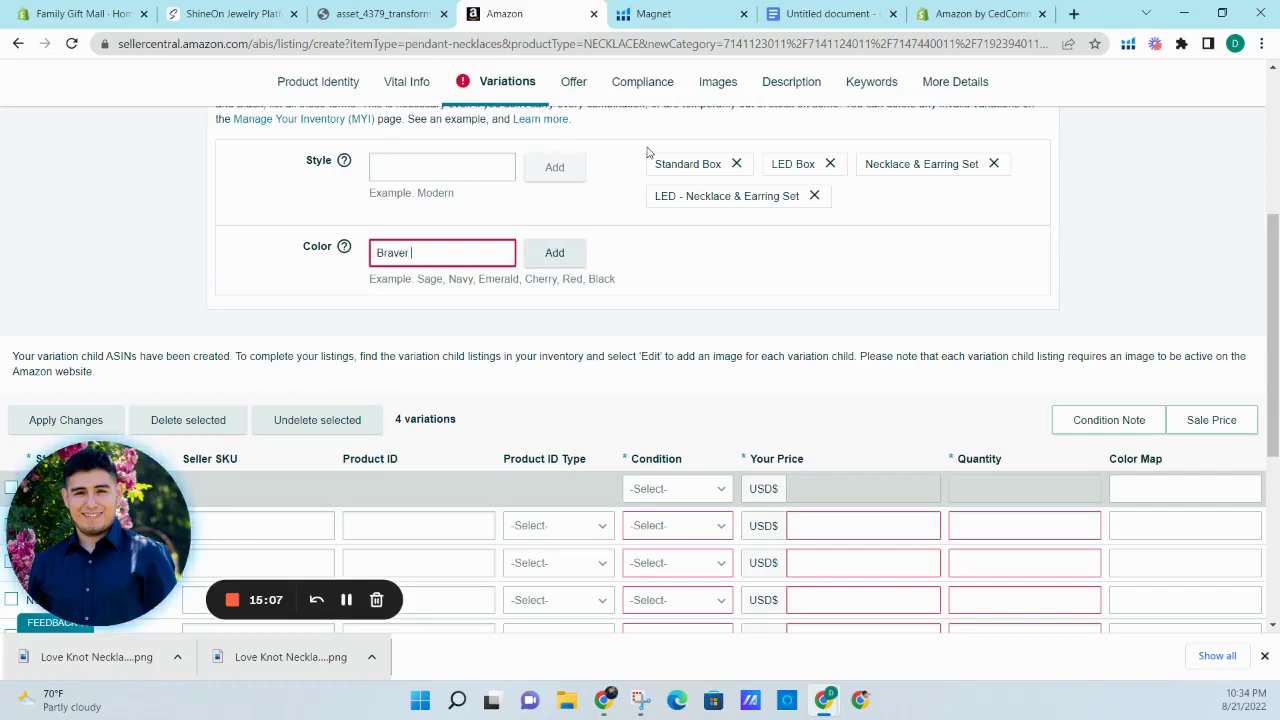
{"action": "type", "text": "Love Knot"}
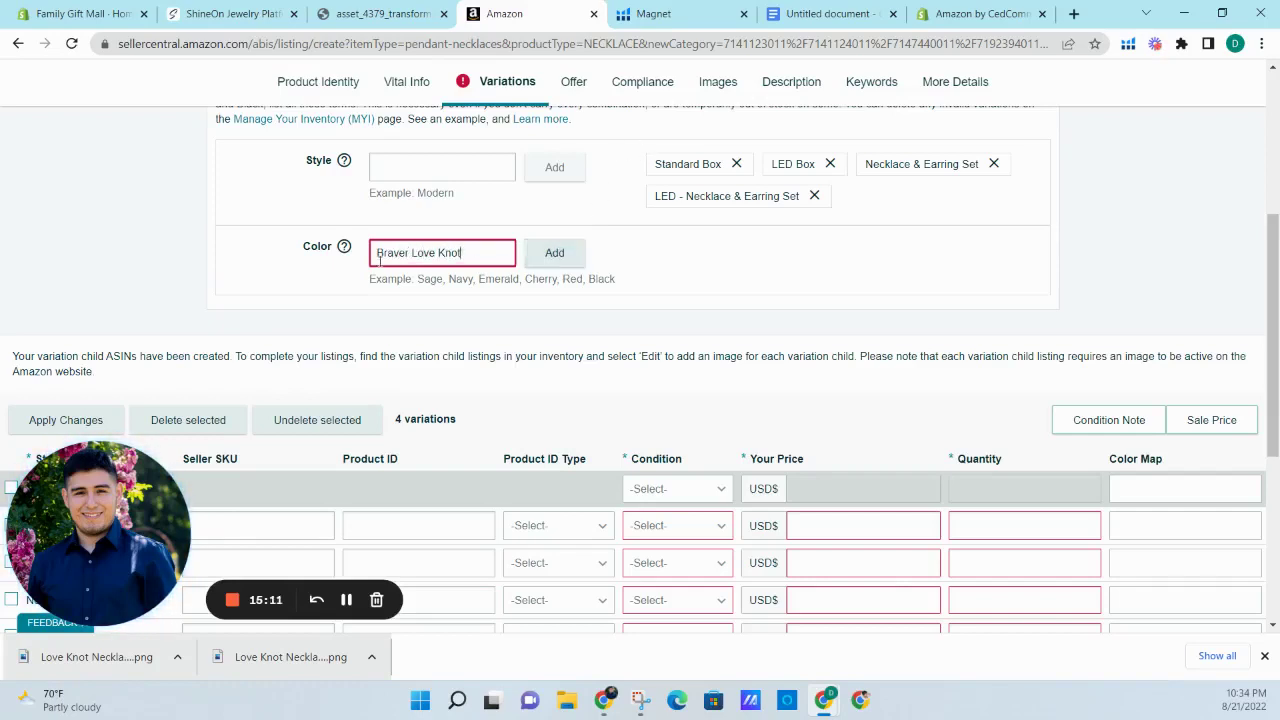
- Check the necklace's product image, then prefix the color text with "Plain" and add "Plain Braver Love Knot" to the Color variations
{"action": "left_click", "coordinate": [400, 14]}
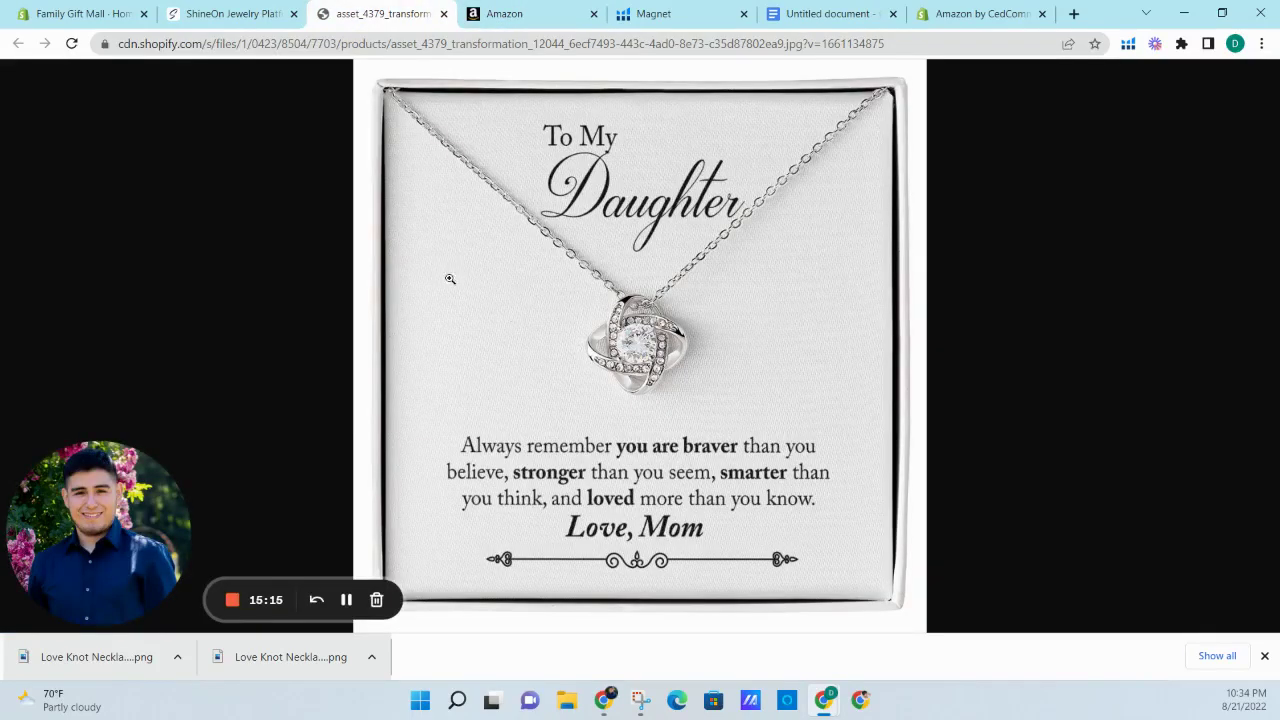
{"action": "left_click", "coordinate": [508, 14]}
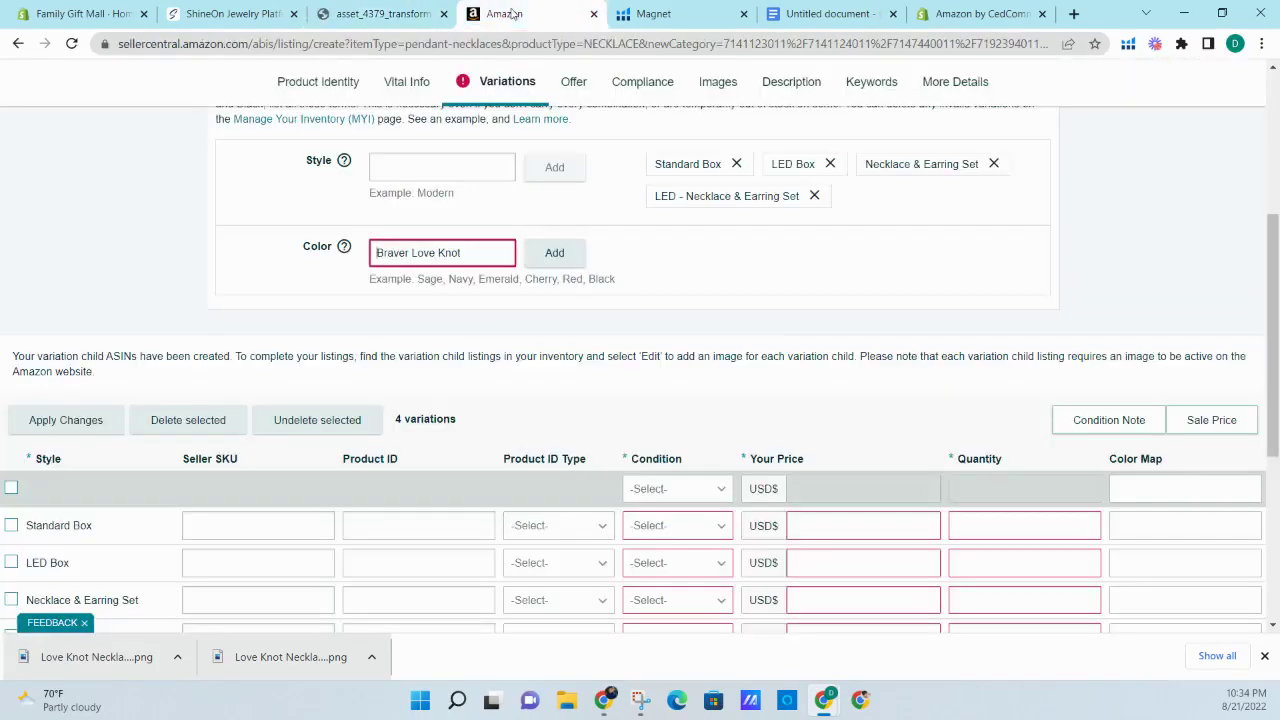
{"action": "left_click", "coordinate": [377, 253]}
{"action": "type", "text": "Plain"}
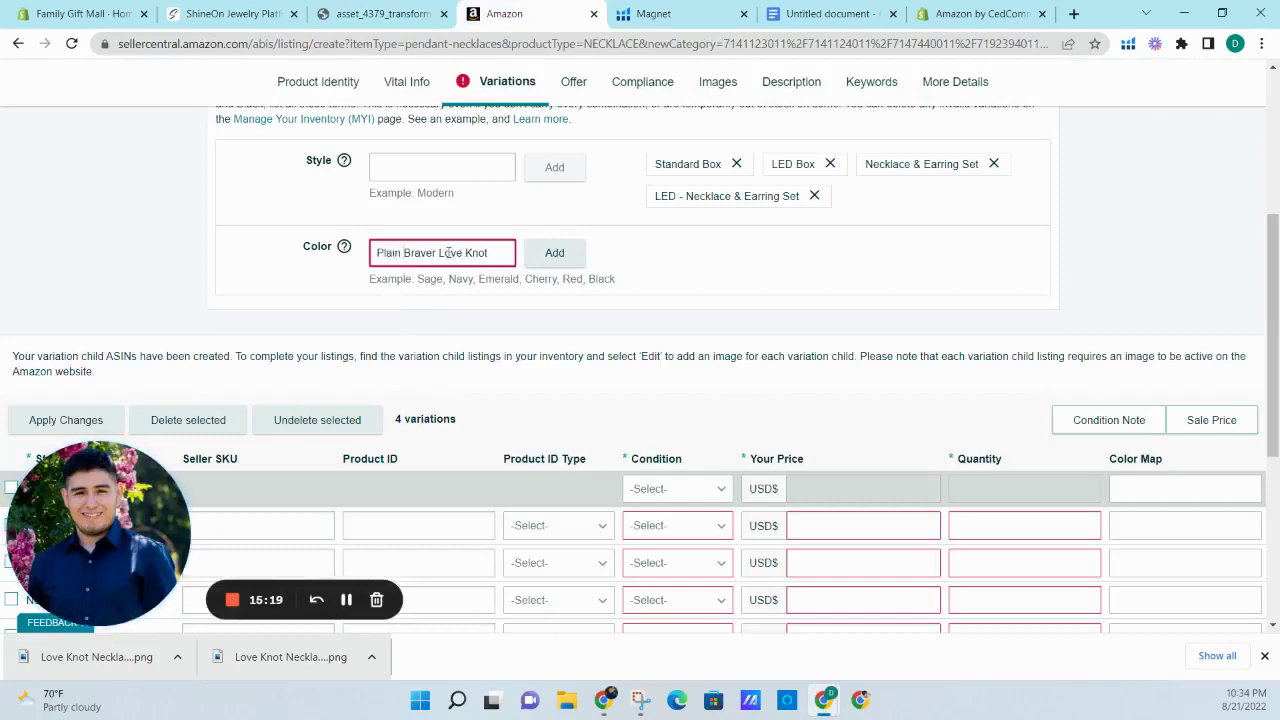
{"action": "left_click", "coordinate": [554, 253]}
- Switch to ShineOn and copy the SKU of the earring and necklace gift set's Standard Box variant
{"action": "scroll", "coordinate": [800, 258], "scroll_direction": "down", "scroll_amount": 2}
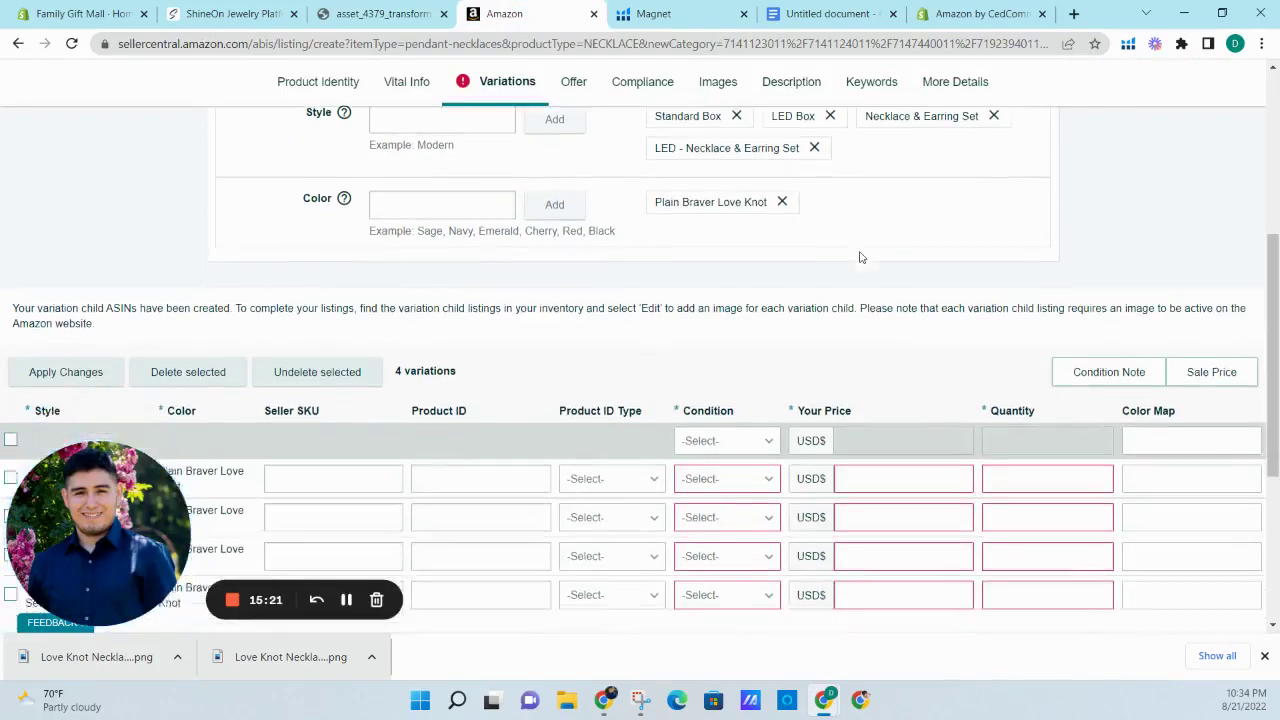
{"action": "scroll", "coordinate": [823, 217], "scroll_direction": "up", "scroll_amount": 3}
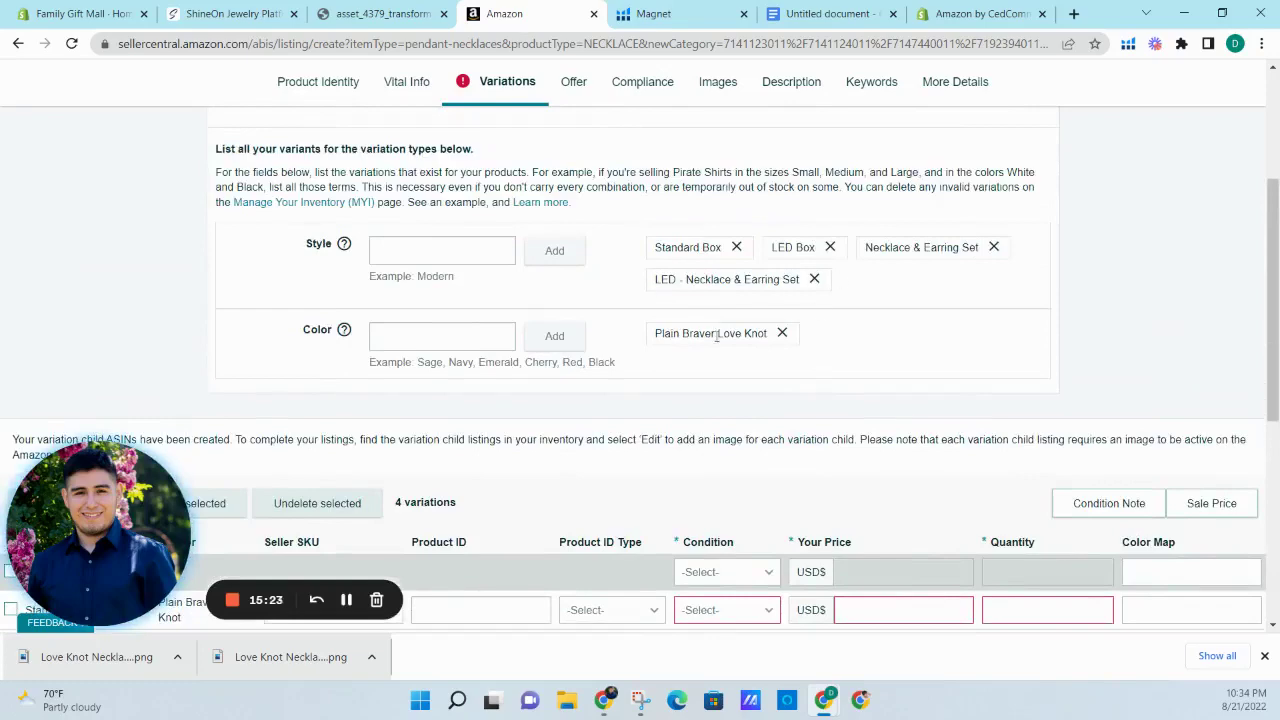
{"action": "scroll", "coordinate": [326, 237], "scroll_direction": "down", "scroll_amount": 4}
{"action": "scroll", "coordinate": [313, 224], "scroll_direction": "up", "scroll_amount": 1}
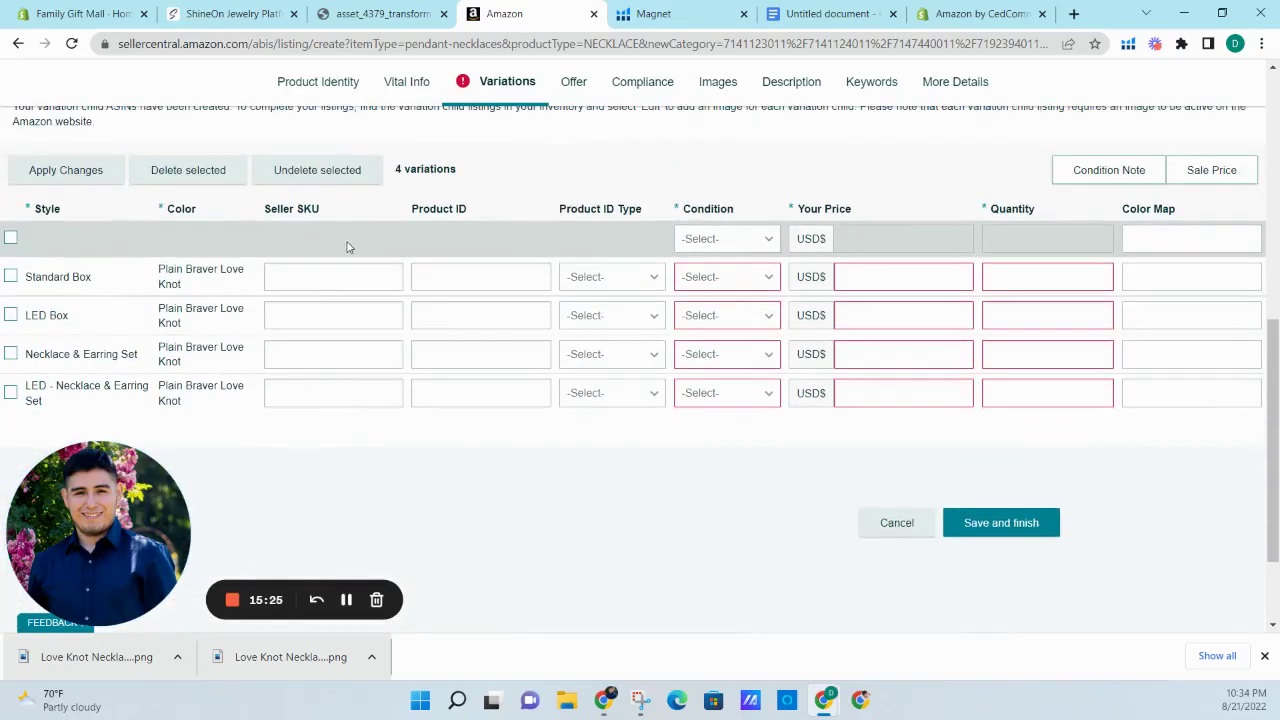
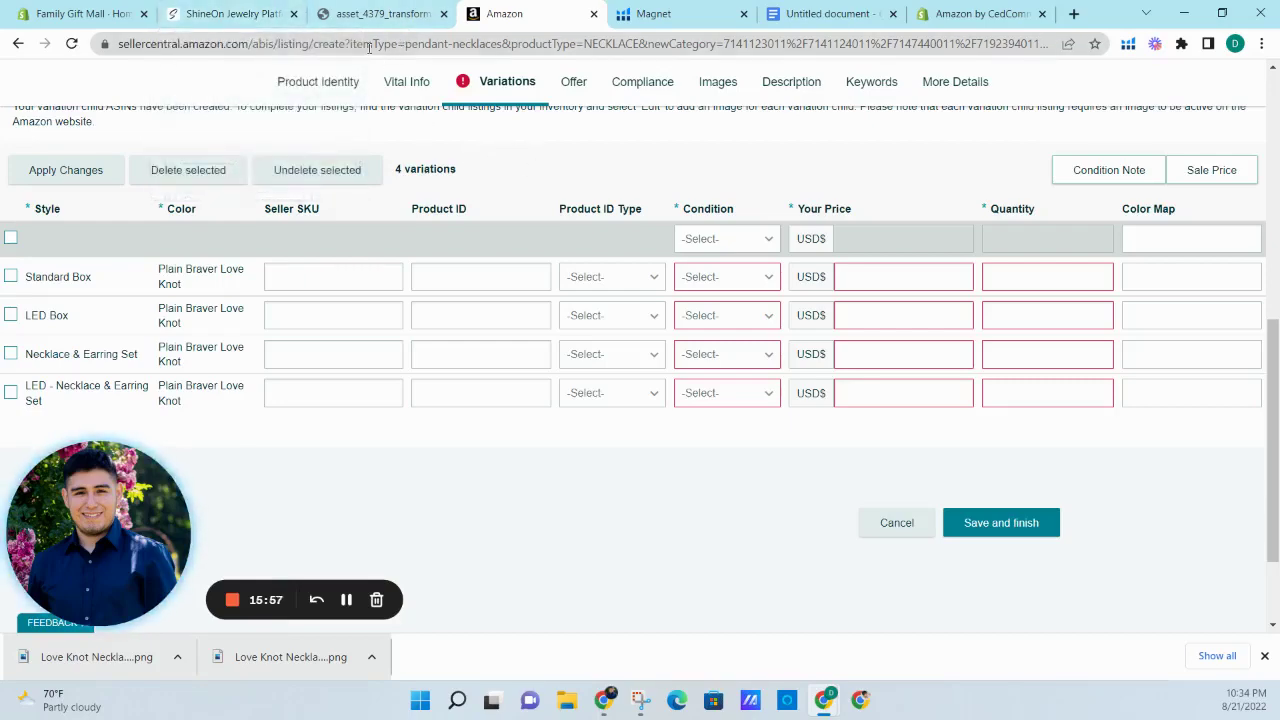
{"action": "left_click", "coordinate": [235, 14]}
{"action": "scroll", "coordinate": [843, 218], "scroll_direction": "down", "scroll_amount": 10}
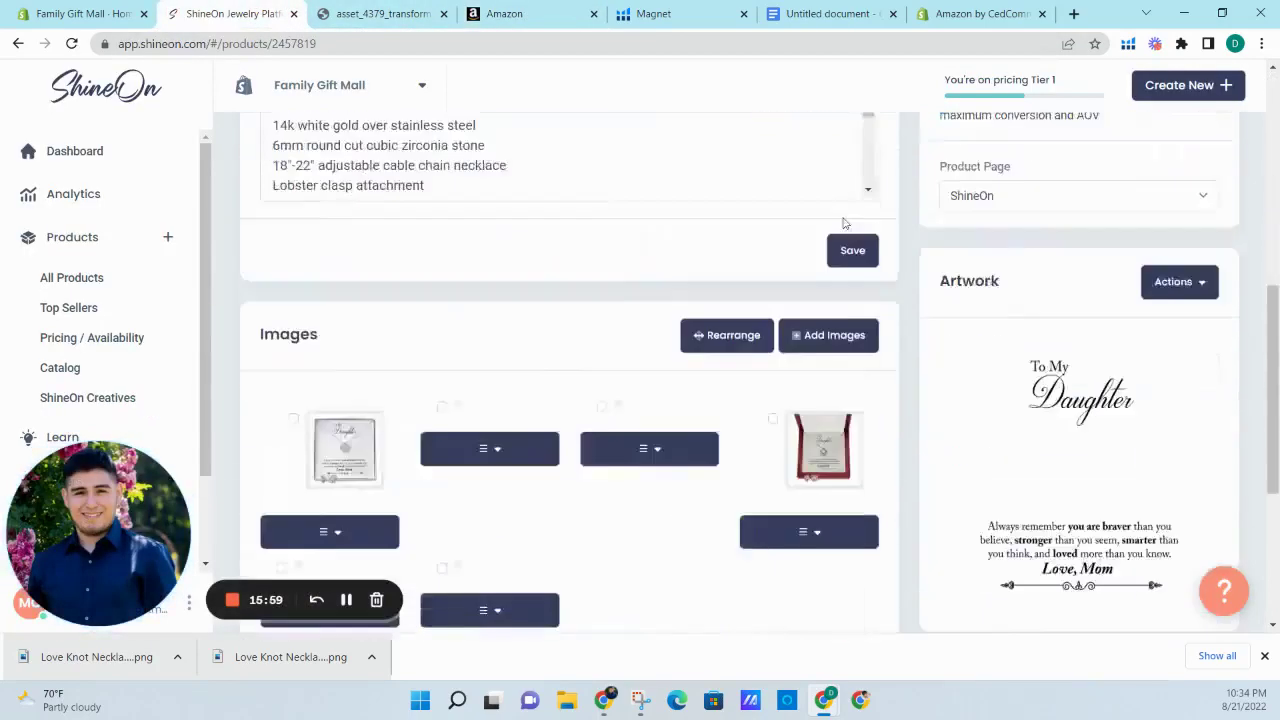
{"action": "scroll", "coordinate": [686, 237], "scroll_direction": "up", "scroll_amount": 1}
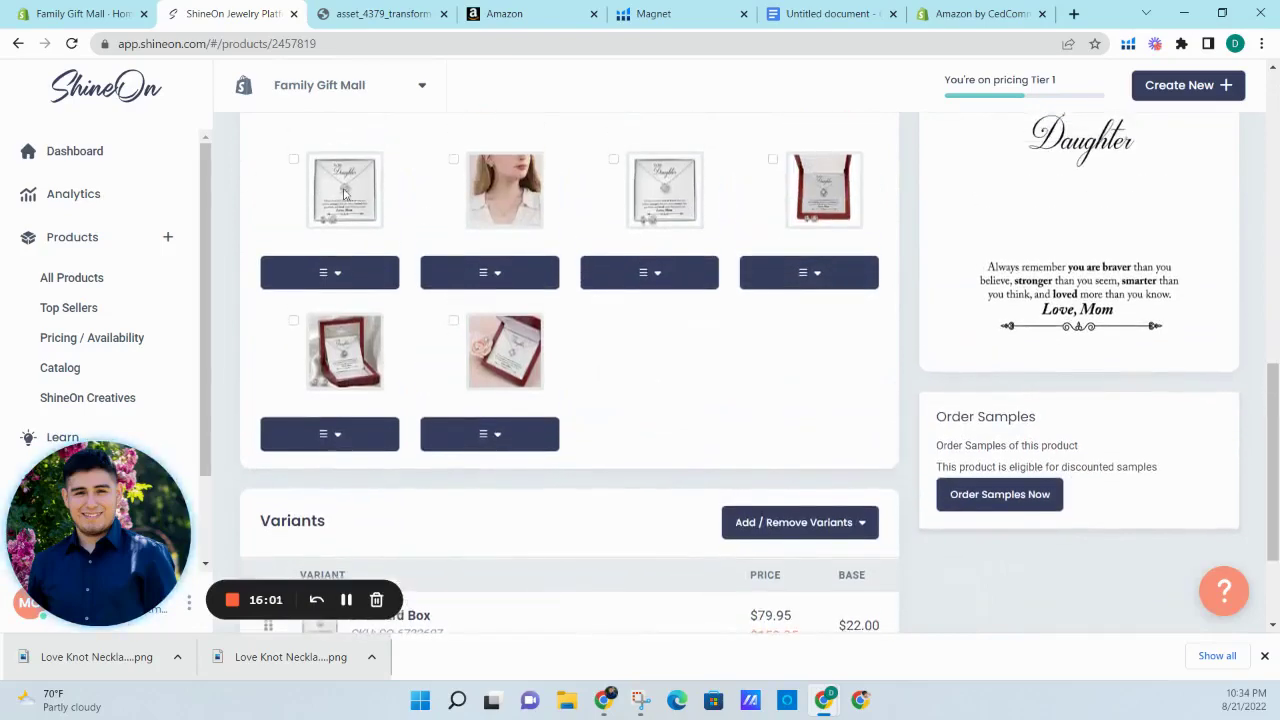
{"action": "scroll", "coordinate": [423, 199], "scroll_direction": "down", "scroll_amount": 2}
{"action": "left_click_drag", "start_coordinate": [379, 468], "coordinate": [462, 473]}
{"action": "key", "text": "ctrl+c"}
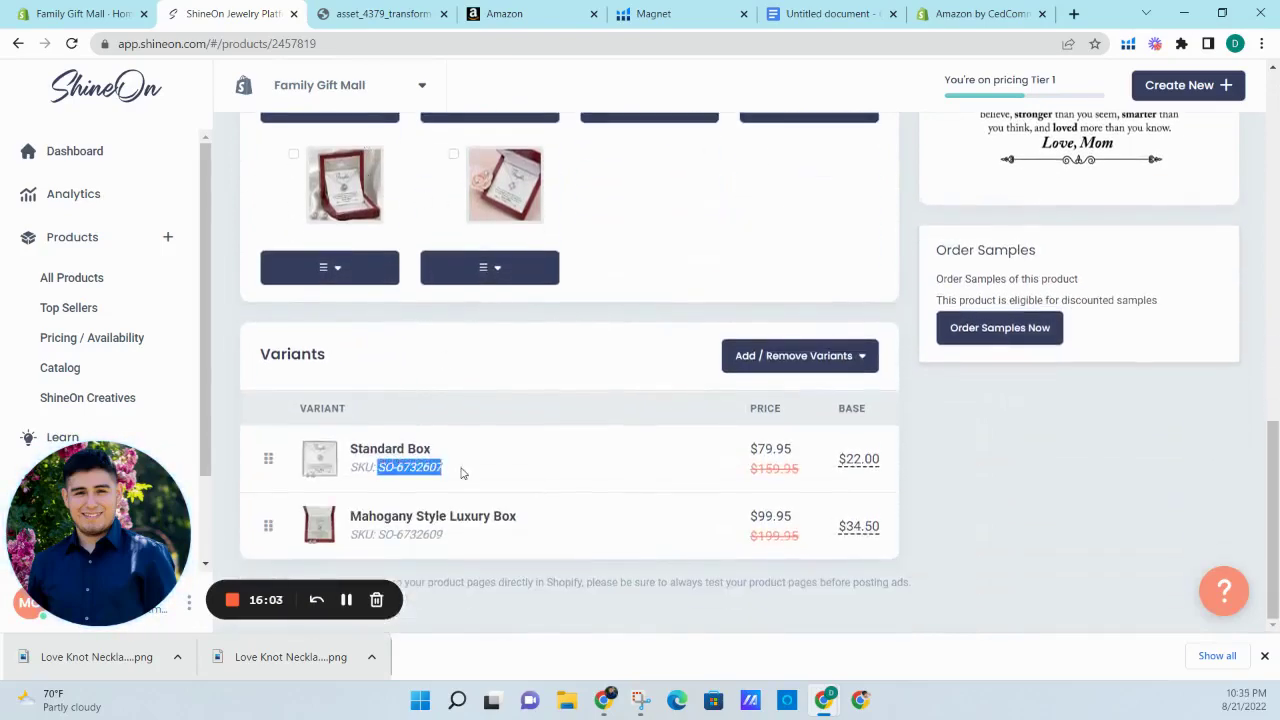
- Return to the Amazon listing and paste SO-6732607 as the Seller SKU of the Necklace & Earring Set variation
{"action": "left_click", "coordinate": [358, 12]}
{"action": "left_click", "coordinate": [478, 12]}
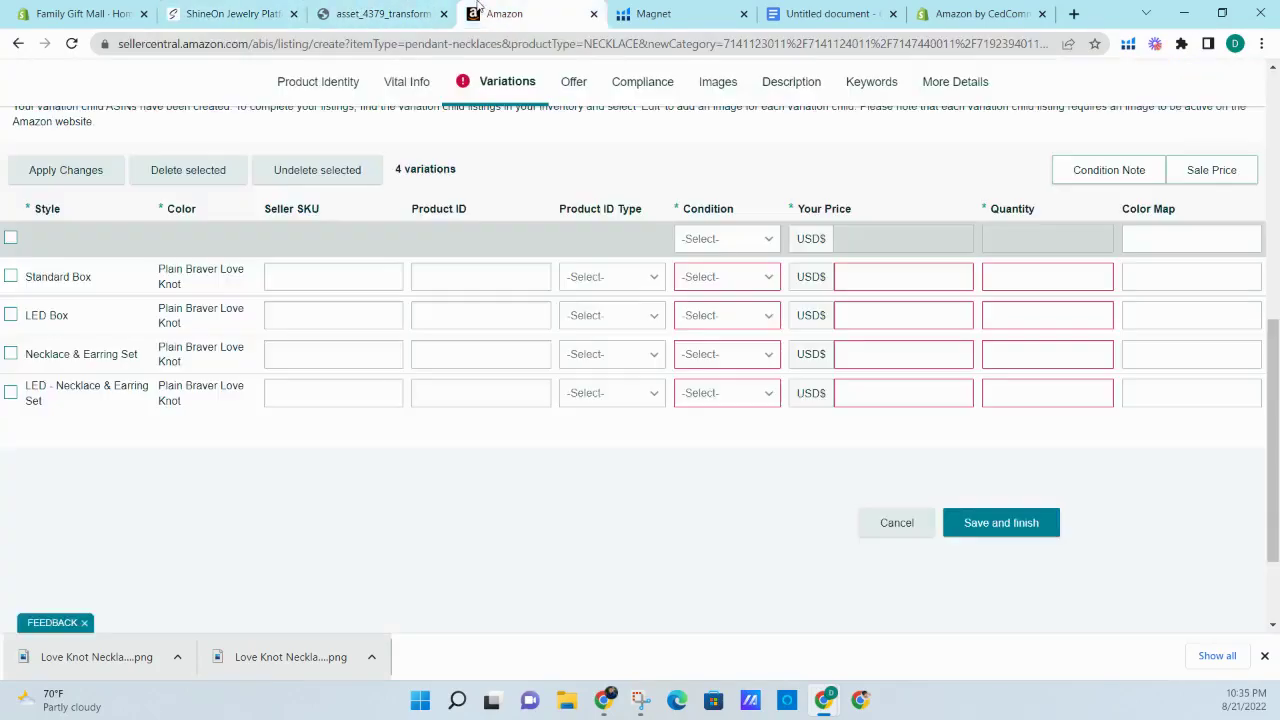
{"action": "triple_click", "coordinate": [57, 354]}
{"action": "left_click", "coordinate": [331, 354]}
{"action": "key", "text": "ctrl+v"}
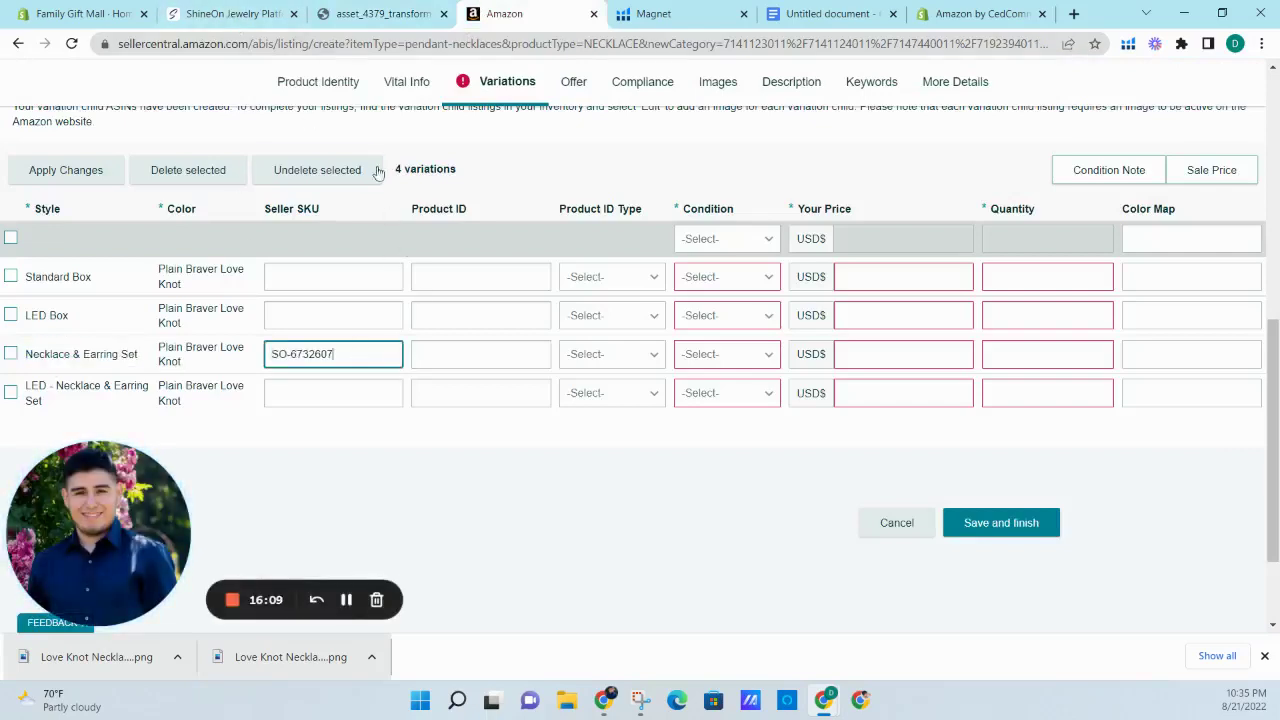
- Copy the Mahogany Style Luxury Box SKU from ShineOn and enter SO-6732609 as the LED - Necklace & Earring Set variation's Seller SKU
{"action": "left_click", "coordinate": [229, 8]}
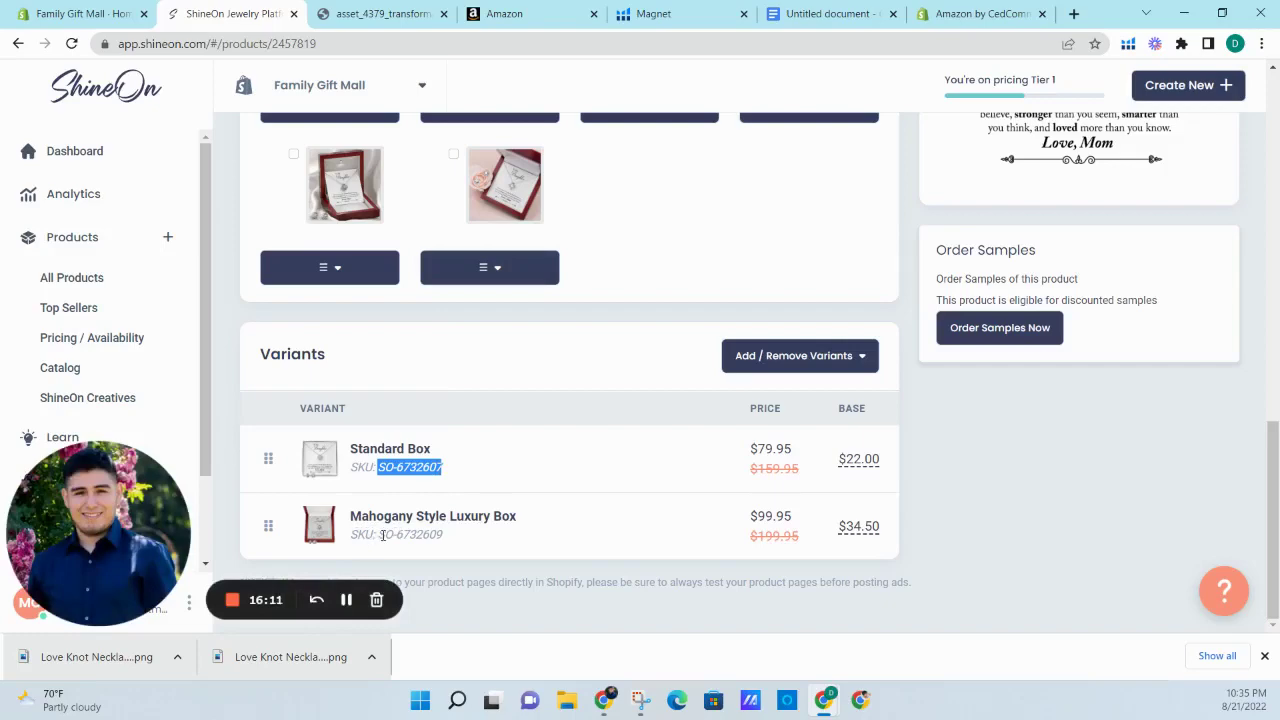
{"action": "left_click_drag", "start_coordinate": [379, 535], "coordinate": [443, 535]}
{"action": "key", "text": "ctrl+c"}
{"action": "key", "text": "ctrl+4"}
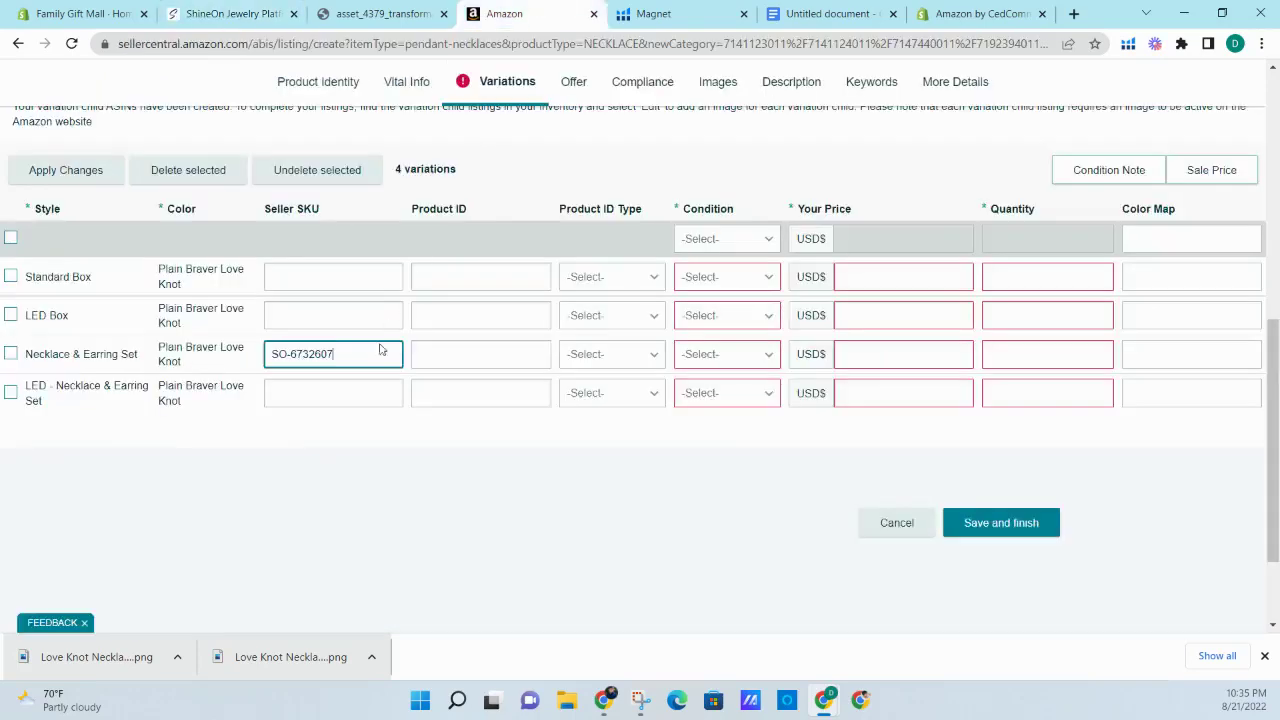
{"action": "left_click", "coordinate": [340, 397]}
{"action": "key", "text": "ctrl+v"}
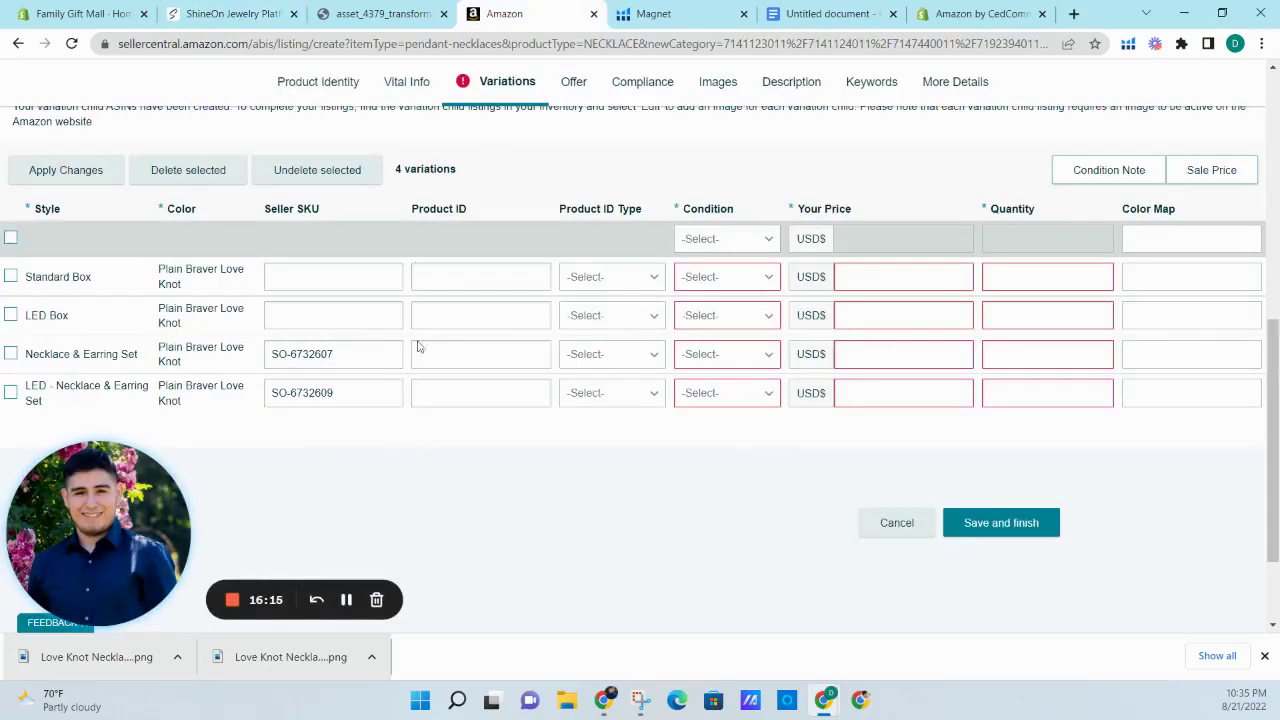
- Open the previous product in ShineOn and copy the SKU of its 14K White Gold Finish variant with Standard Box
{"action": "left_click", "coordinate": [427, 7]}
{"action": "key", "text": "ctrl+2"}
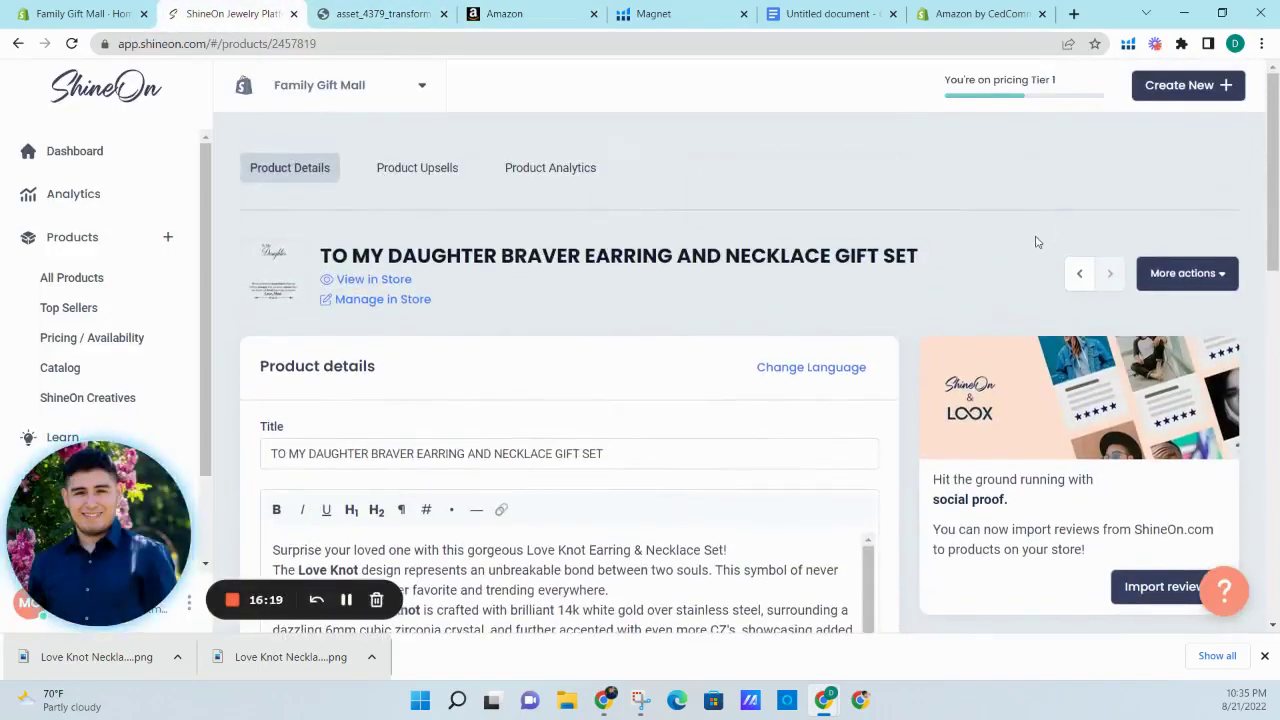
{"action": "left_click", "coordinate": [1075, 273]}
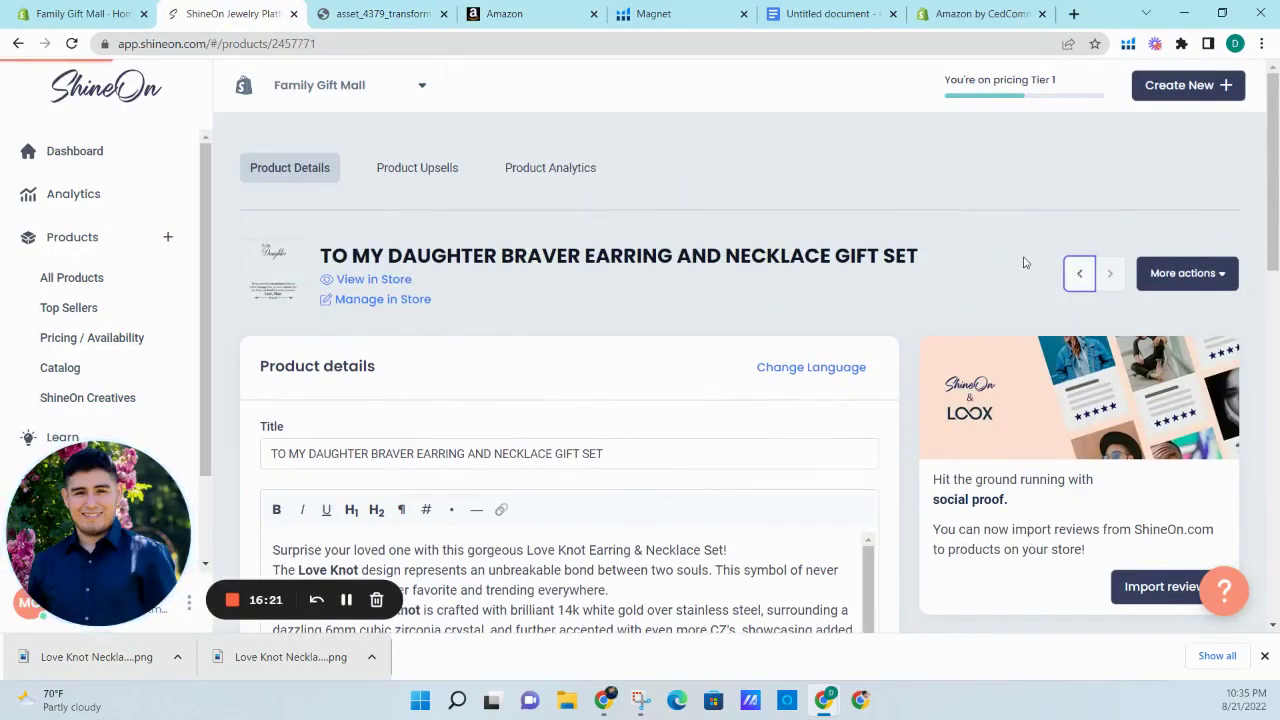
{"action": "double_click", "coordinate": [745, 258]}
{"action": "scroll", "coordinate": [745, 258], "scroll_direction": "down", "scroll_amount": 15}
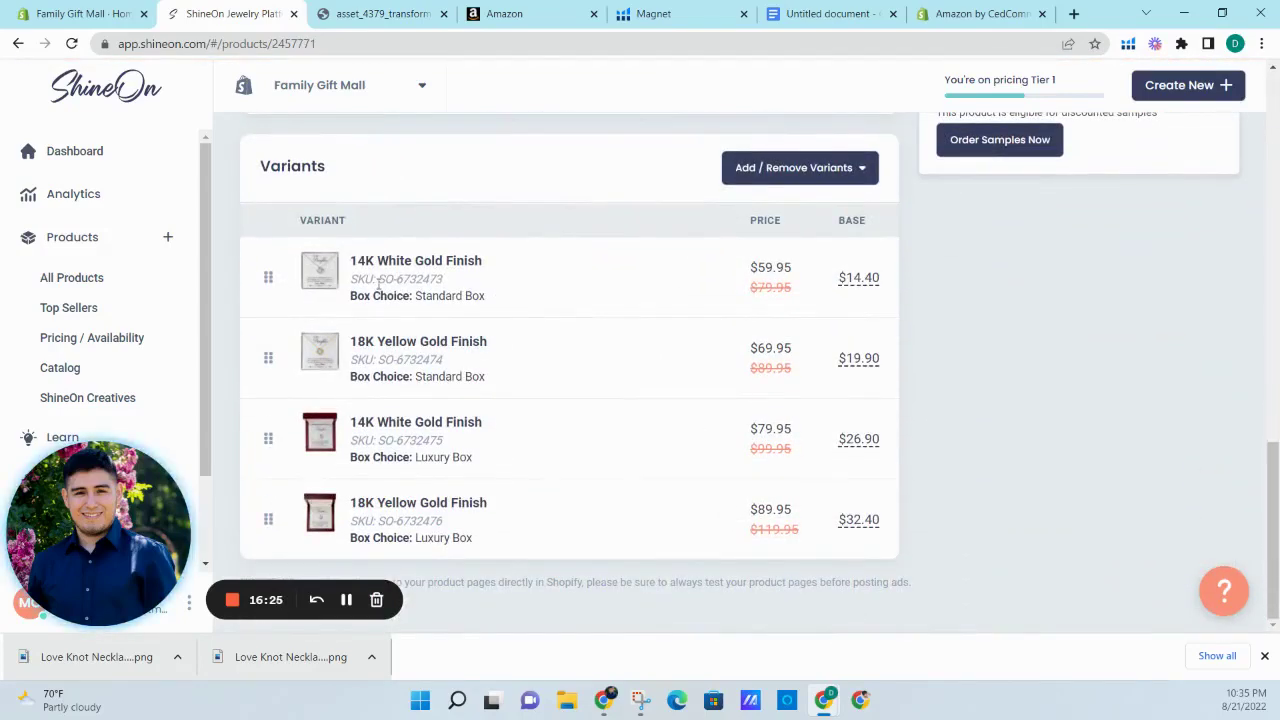
{"action": "left_click_drag", "start_coordinate": [379, 281], "coordinate": [456, 285]}
{"action": "key", "text": "ctrl+c"}
- Return to the Amazon listing and paste SO-6732473 as the Seller SKU of the Standard Box variation
{"action": "left_click", "coordinate": [390, 12]}
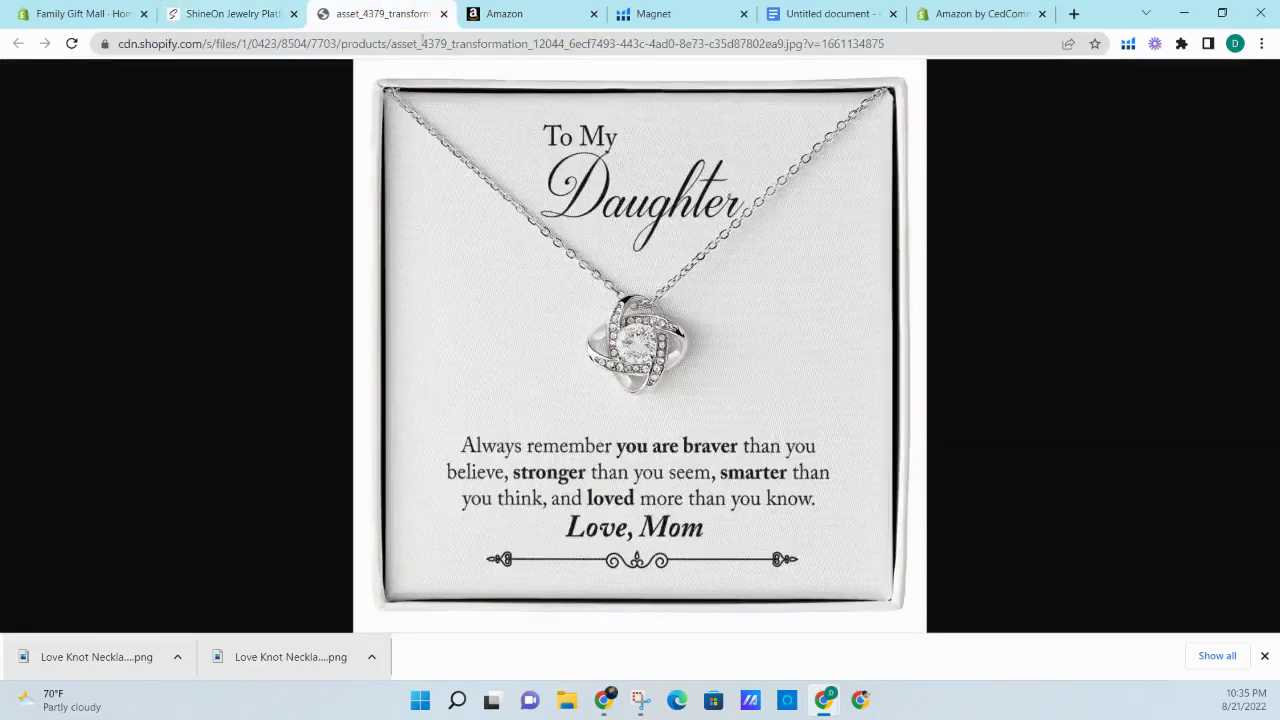
{"action": "left_click", "coordinate": [481, 8]}
{"action": "left_click", "coordinate": [357, 277]}
{"action": "key", "text": "ctrl+v"}
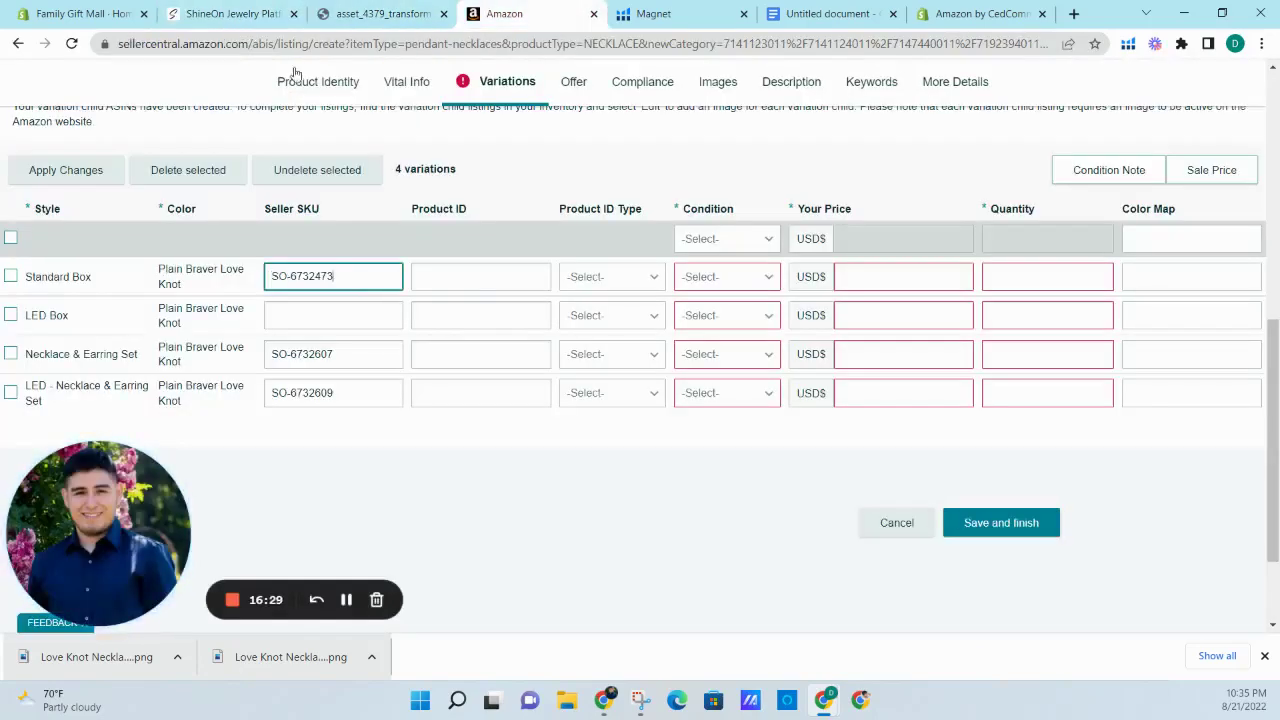
- Copy the 14K White Gold Finish Luxury Box SKU from ShineOn and enter SO-6732475 as the LED Box variation's Seller SKU
{"action": "left_click", "coordinate": [257, 14]}
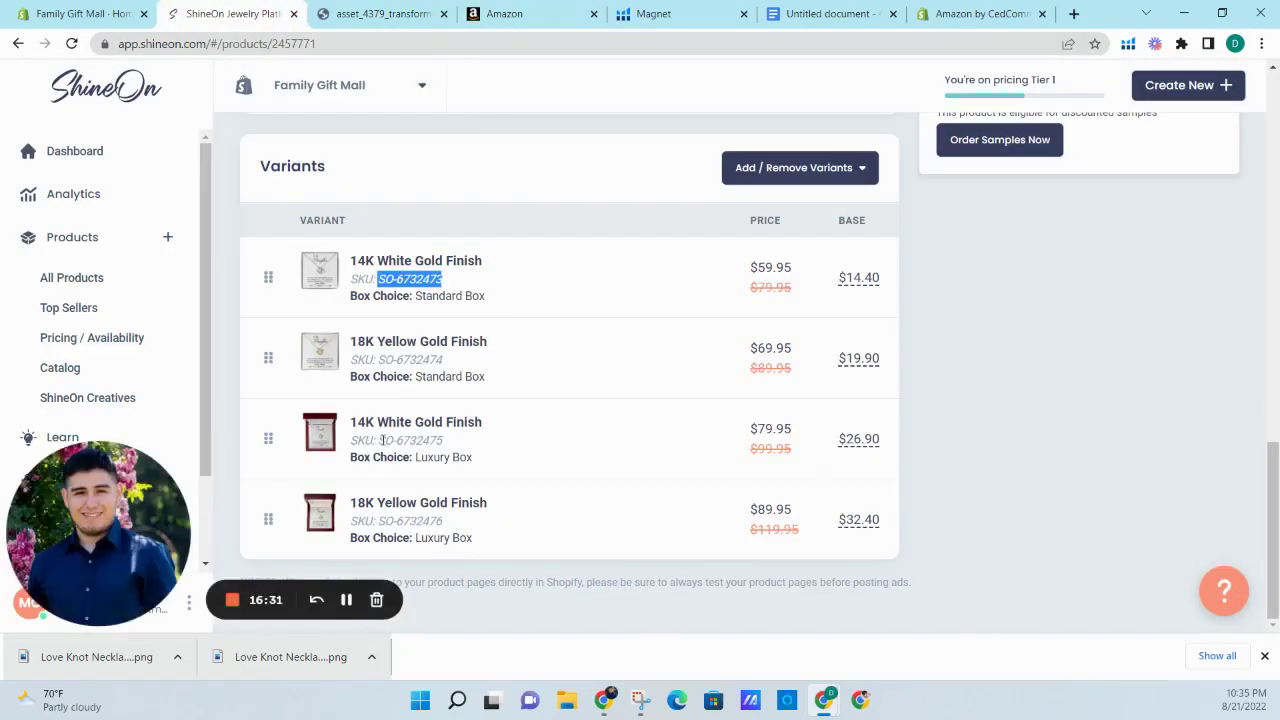
{"action": "left_click_drag", "start_coordinate": [378, 440], "coordinate": [443, 441]}
{"action": "key", "text": "ctrl+c"}
{"action": "left_click", "coordinate": [505, 13]}
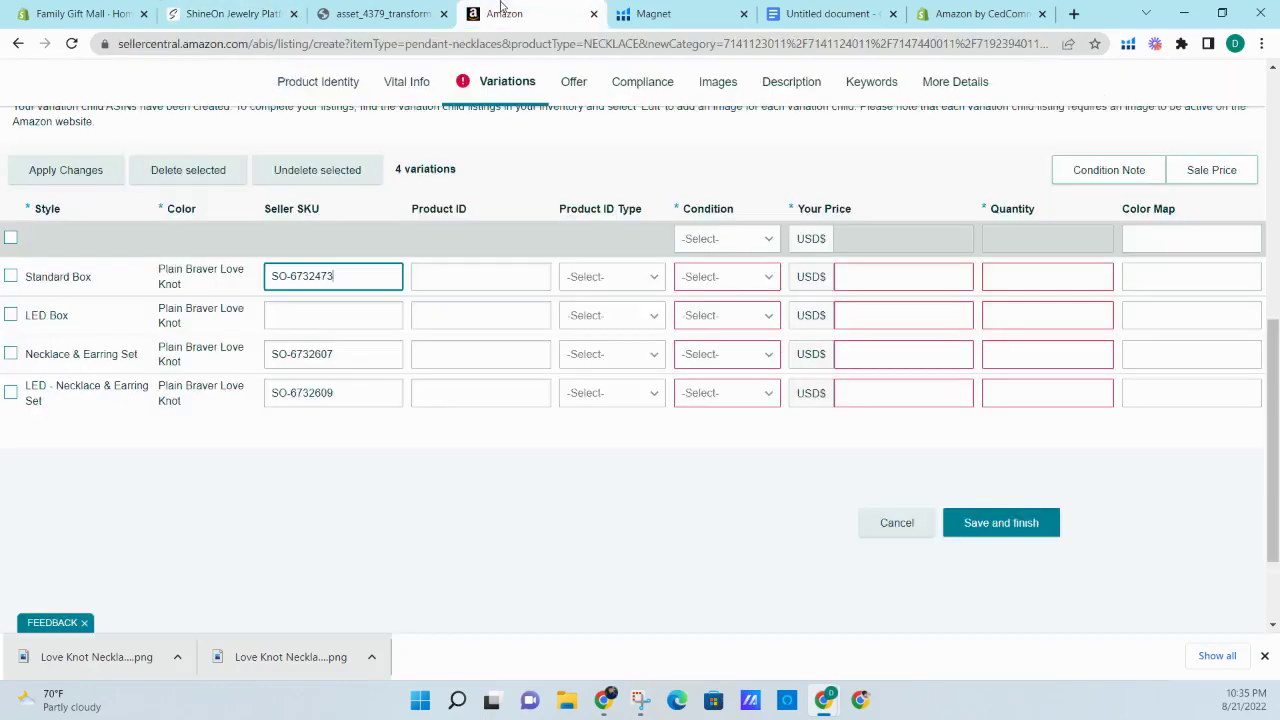
{"action": "left_click", "coordinate": [346, 314]}
{"action": "key", "text": "ctrl+v"}
{"action": "left_click", "coordinate": [388, 439]}
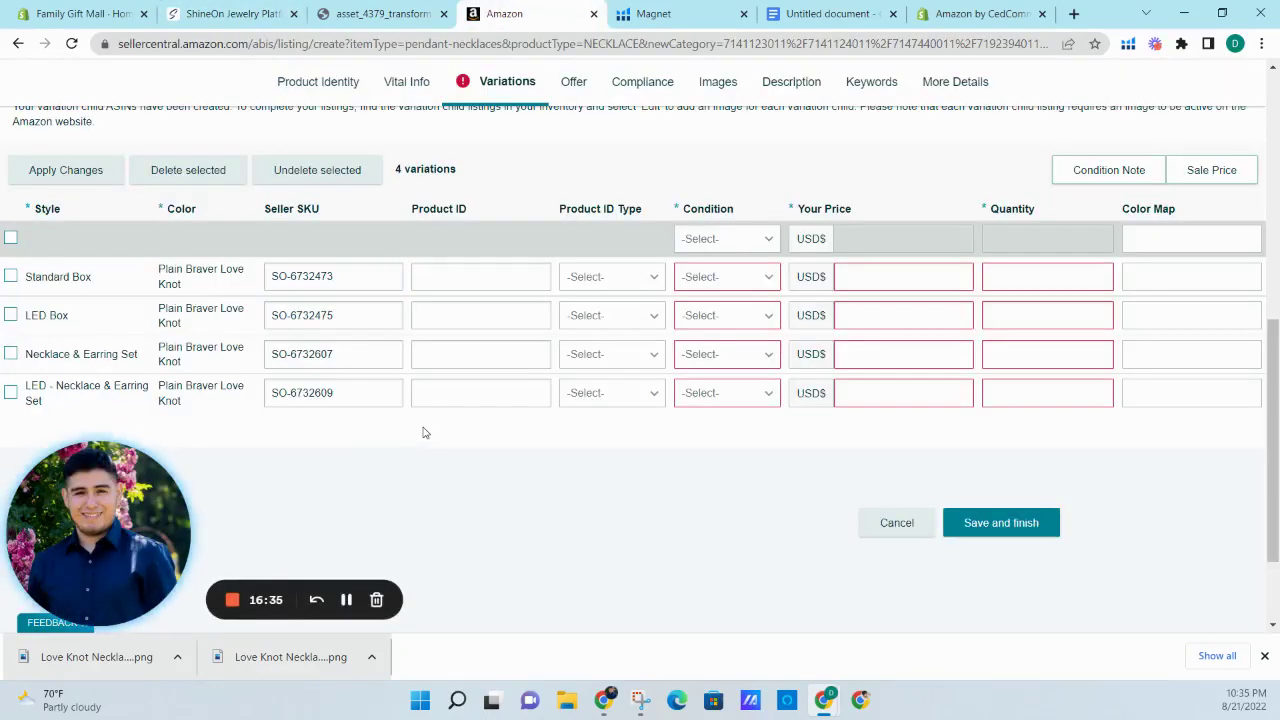
{"action": "scroll", "coordinate": [423, 432], "scroll_direction": "up", "scroll_amount": 5}
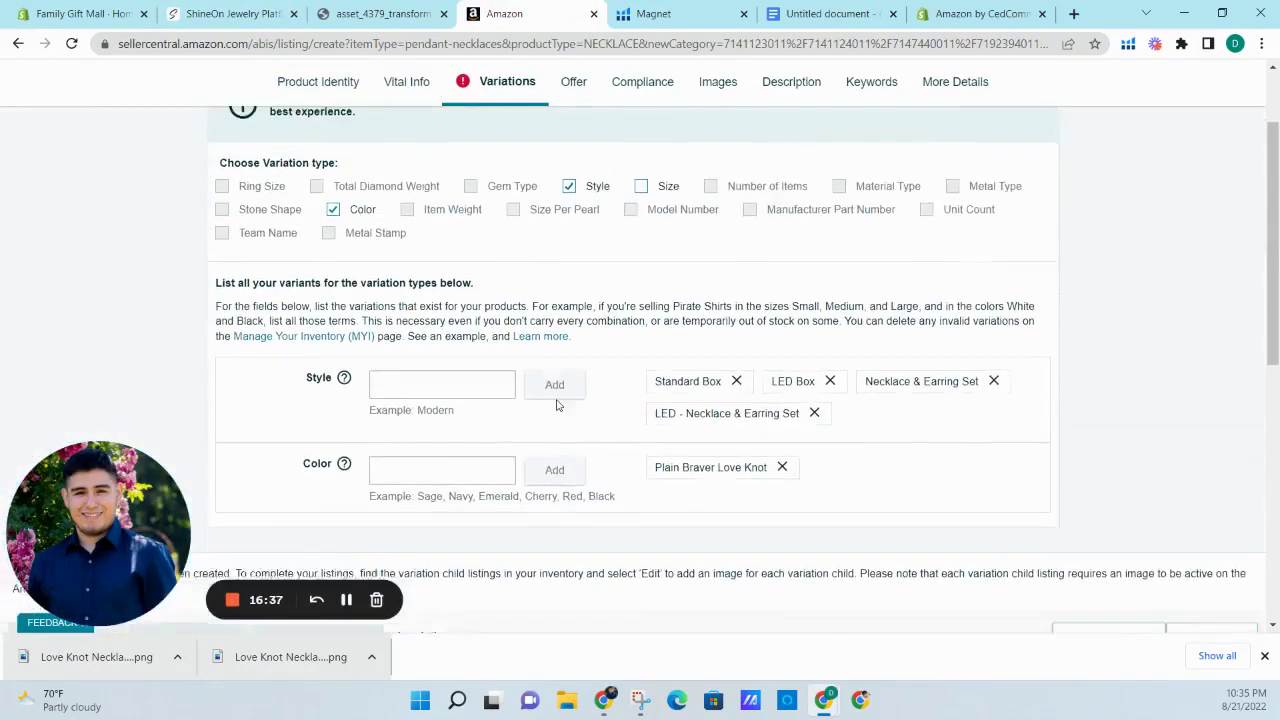
{"action": "double_click", "coordinate": [328, 327]}
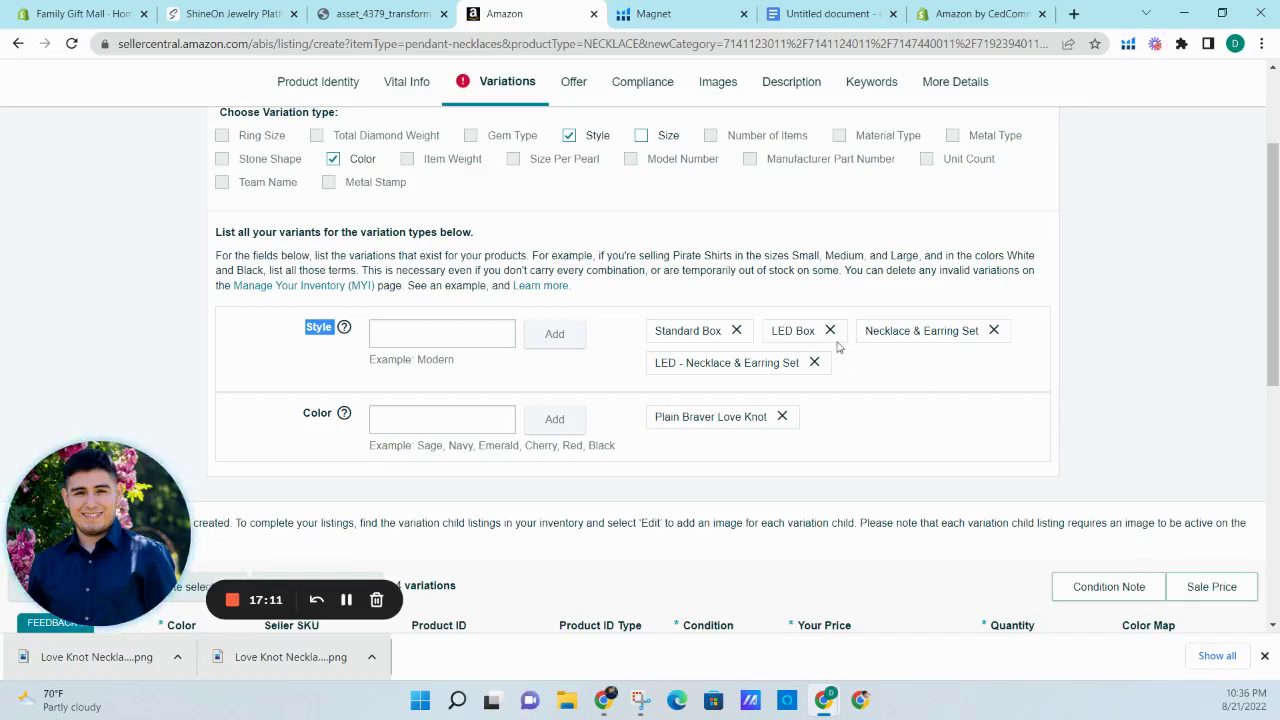
{"action": "scroll", "coordinate": [760, 300], "scroll_direction": "down", "scroll_amount": 1}
{"action": "left_click", "coordinate": [618, 227]}
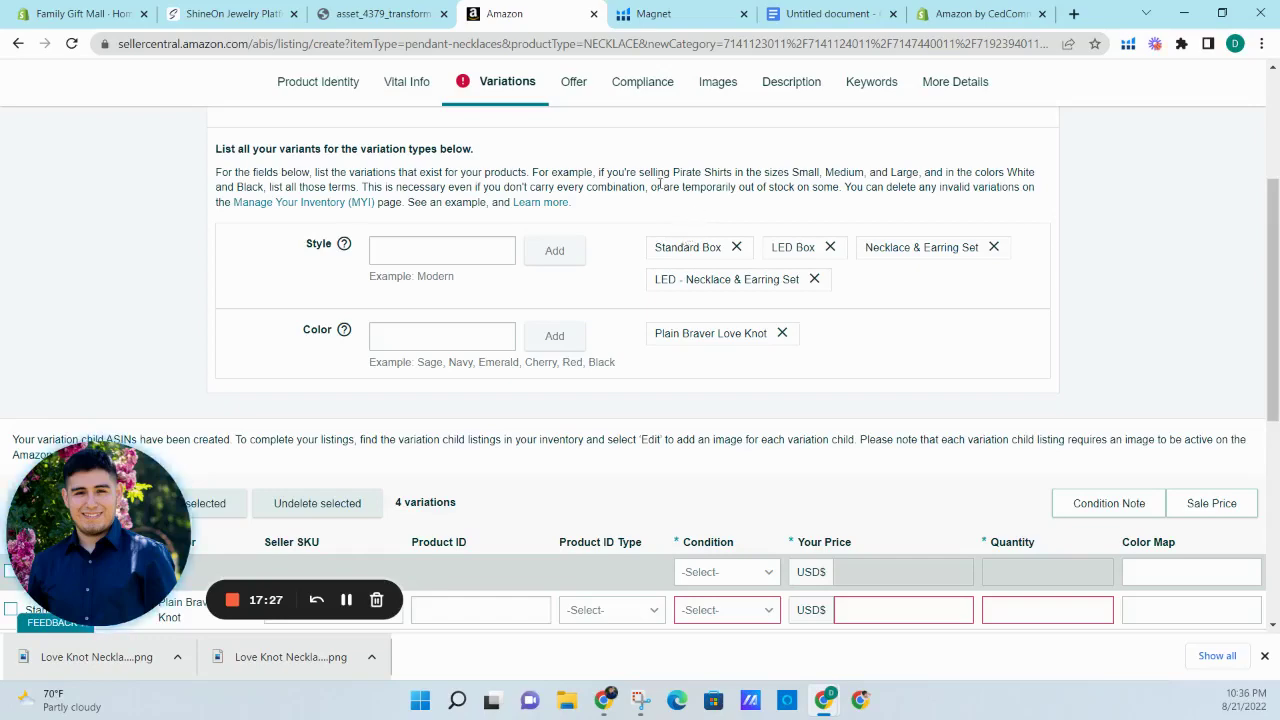
- Return to the ShineOn product and examine the SKUs of its 18K Yellow Gold Finish variants with Standard Box and Luxury Box
{"action": "left_click", "coordinate": [380, 14]}
{"action": "left_click", "coordinate": [262, 14]}
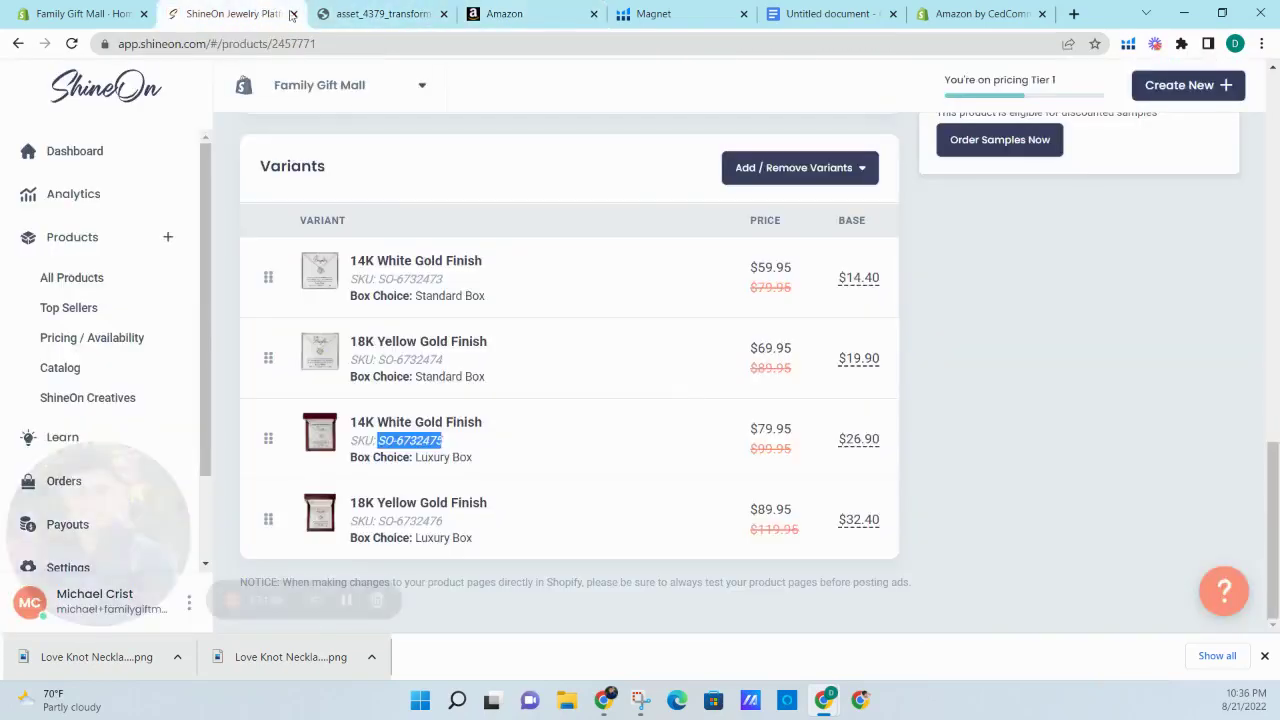
{"action": "double_click", "coordinate": [427, 360]}
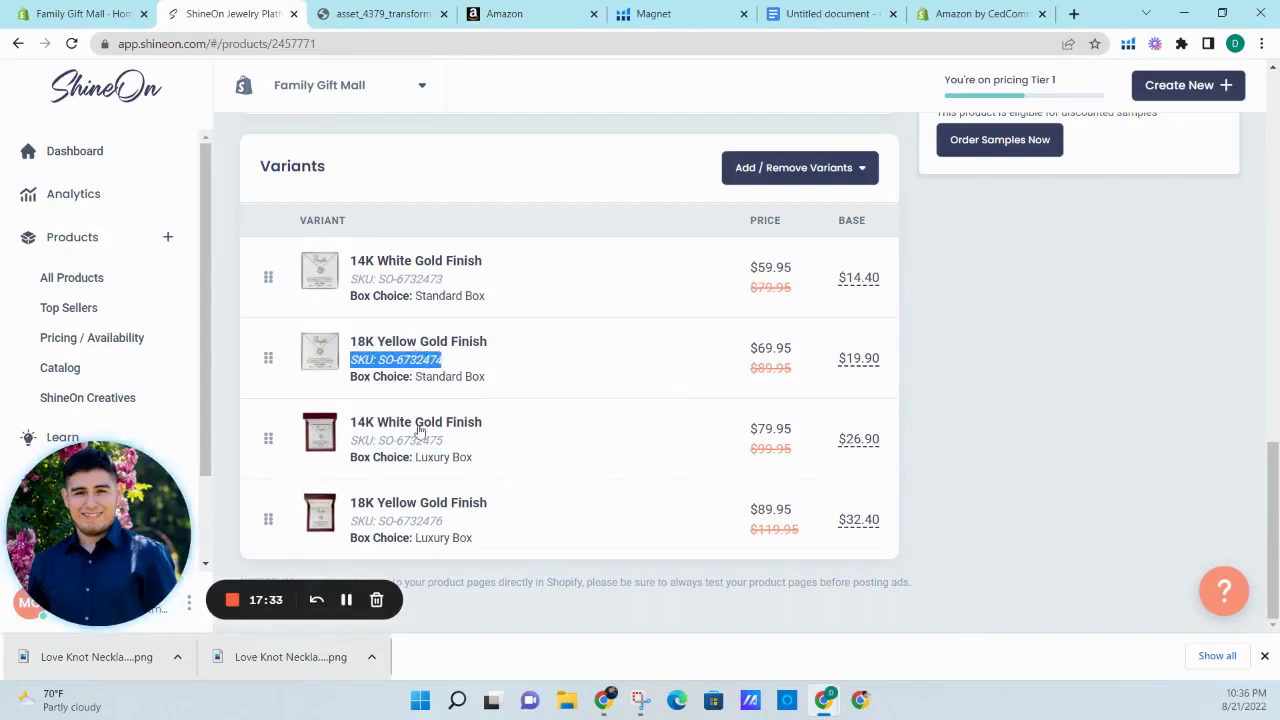
{"action": "triple_click", "coordinate": [435, 522]}
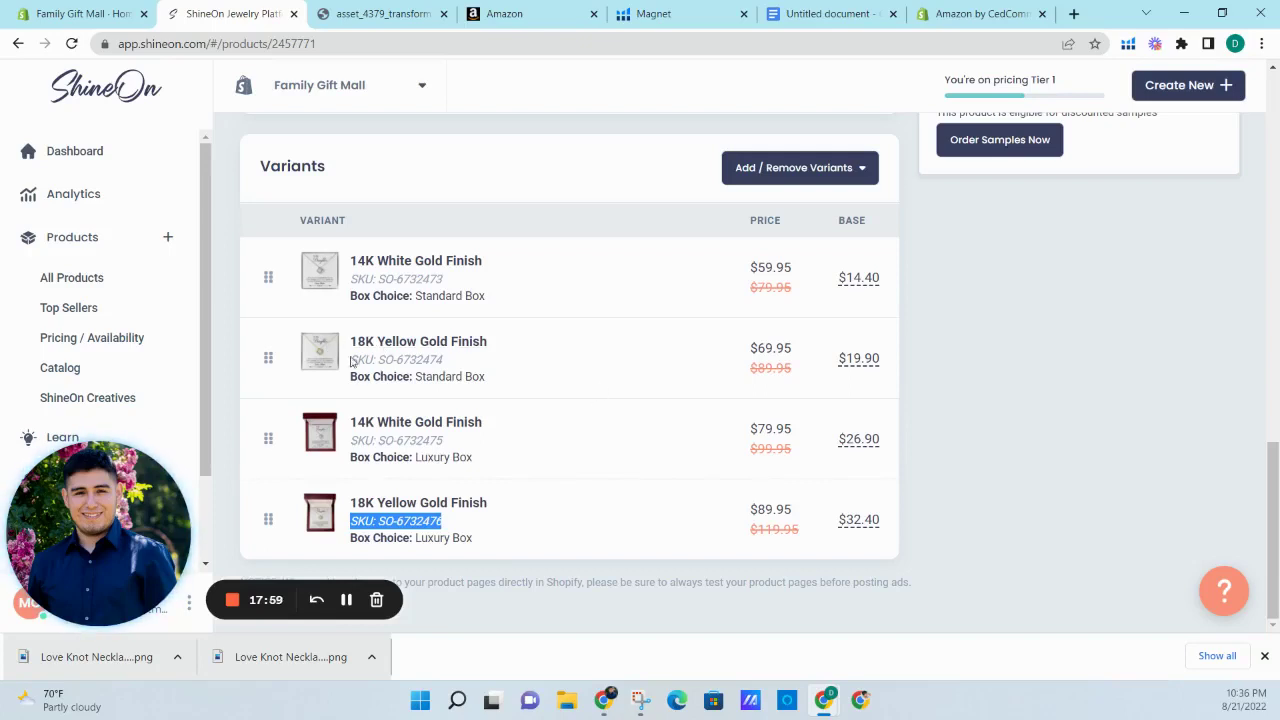
{"action": "left_click", "coordinate": [388, 358]}
{"action": "triple_click", "coordinate": [388, 358]}
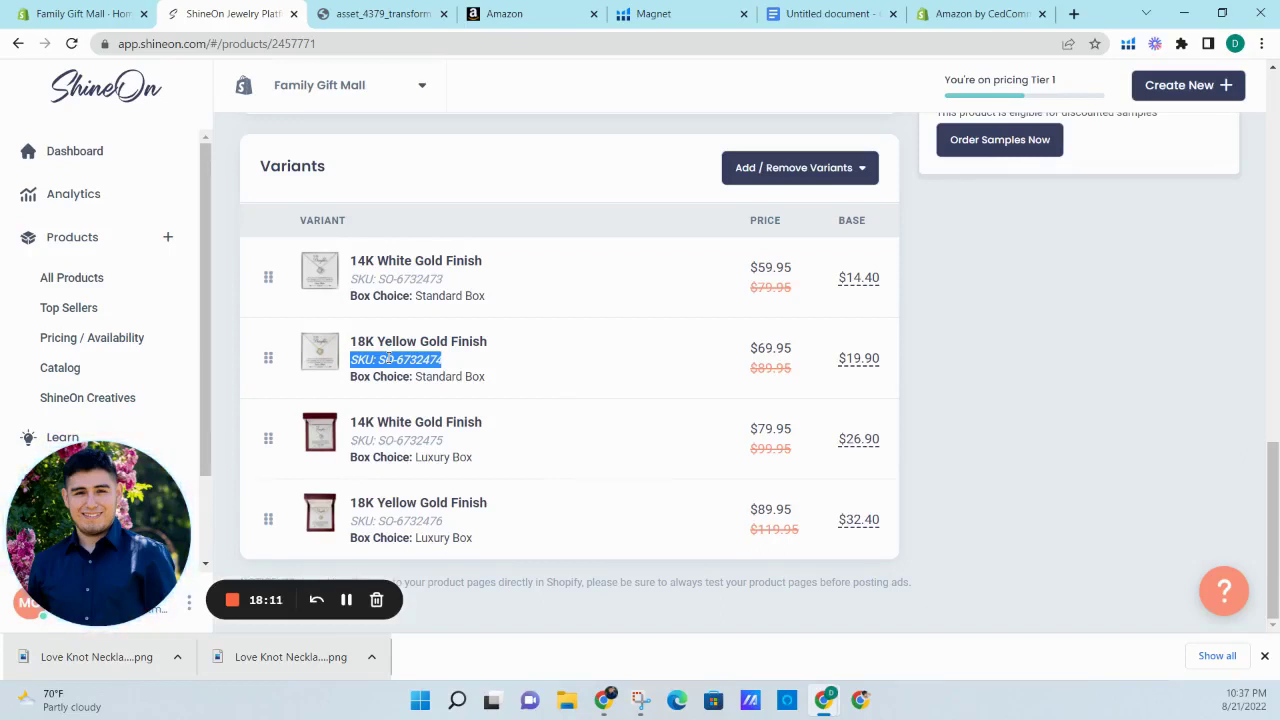
- Switch back to the Amazon listing and check the Seller SKU entered for each of the variations
{"action": "left_click", "coordinate": [528, 18]}
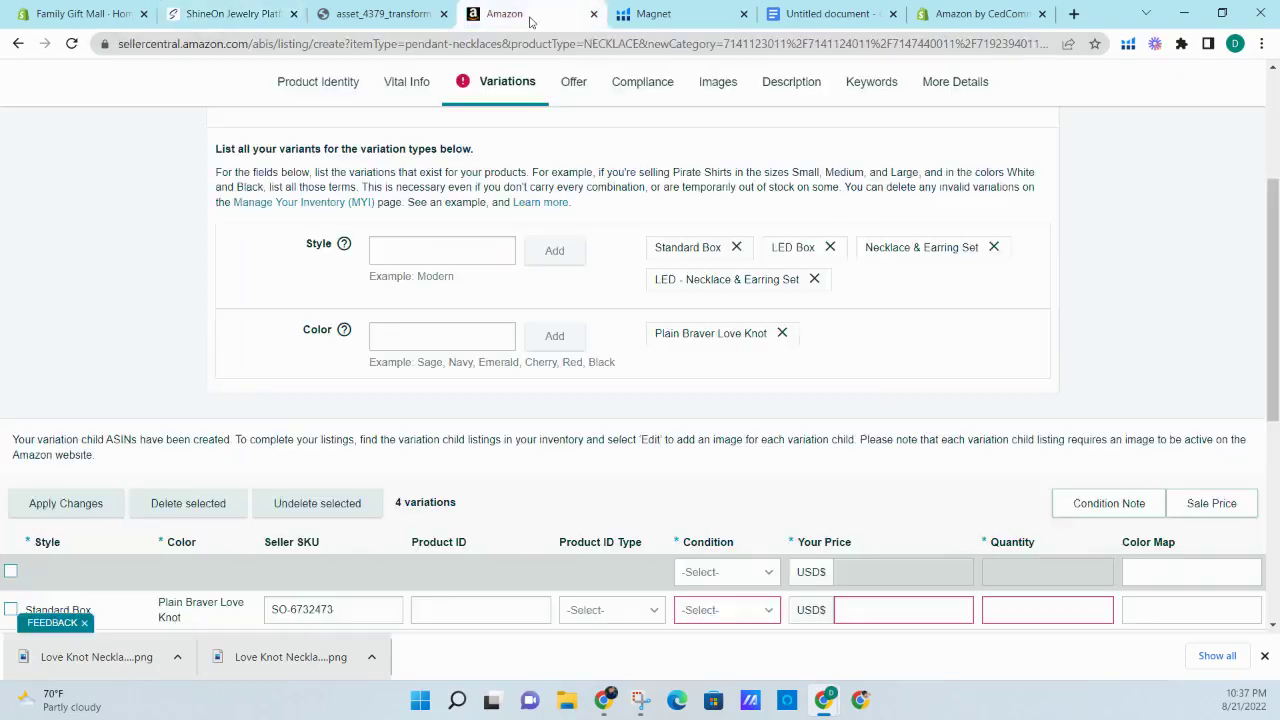
{"action": "scroll", "coordinate": [727, 241], "scroll_direction": "down", "scroll_amount": 3}
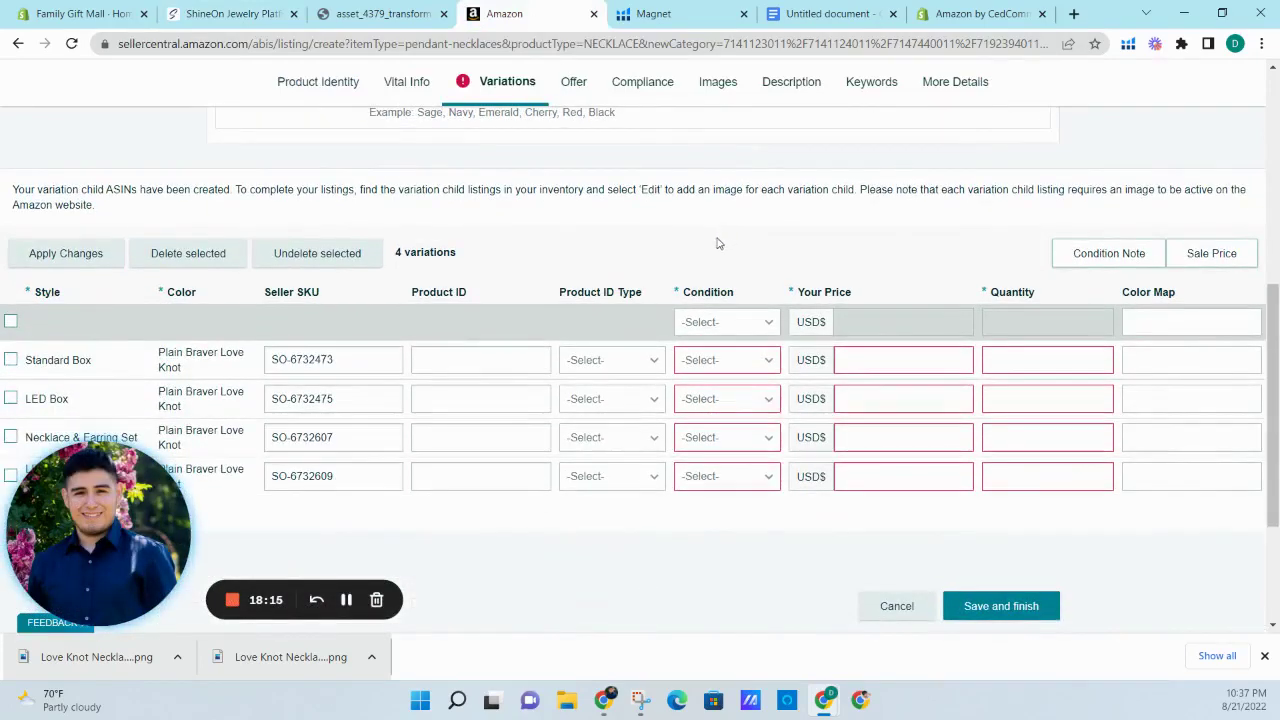
{"action": "left_click", "coordinate": [344, 359]}
{"action": "left_click", "coordinate": [340, 399]}
{"action": "left_click", "coordinate": [342, 437]}
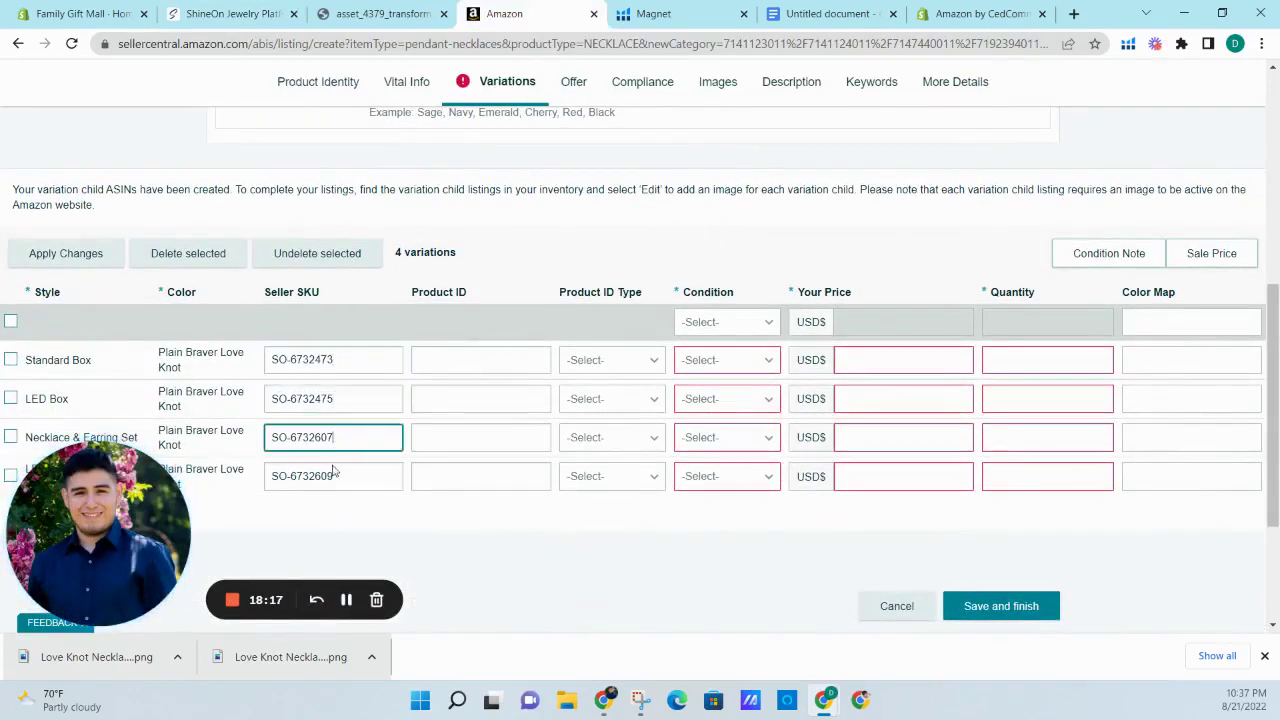
{"action": "left_click", "coordinate": [333, 478]}
{"action": "left_click", "coordinate": [345, 437]}
{"action": "left_click", "coordinate": [348, 407]}
{"action": "left_click", "coordinate": [351, 356]}
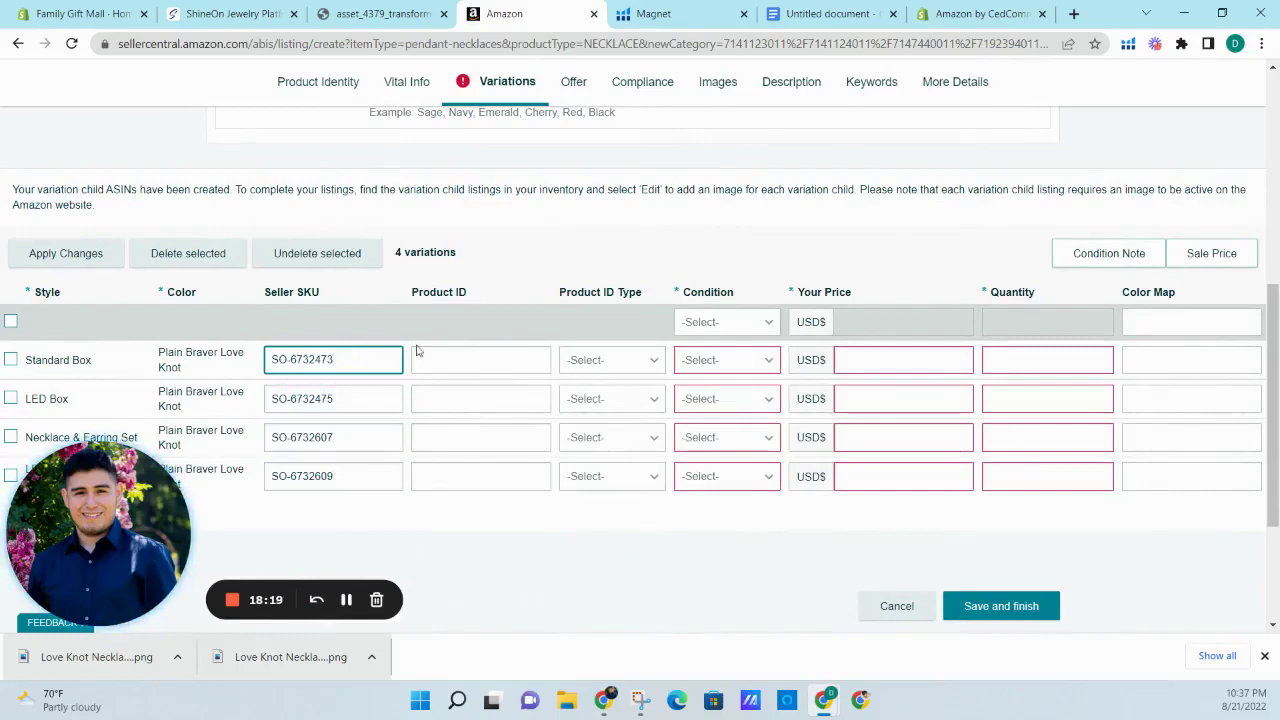
{"action": "left_click", "coordinate": [731, 249]}
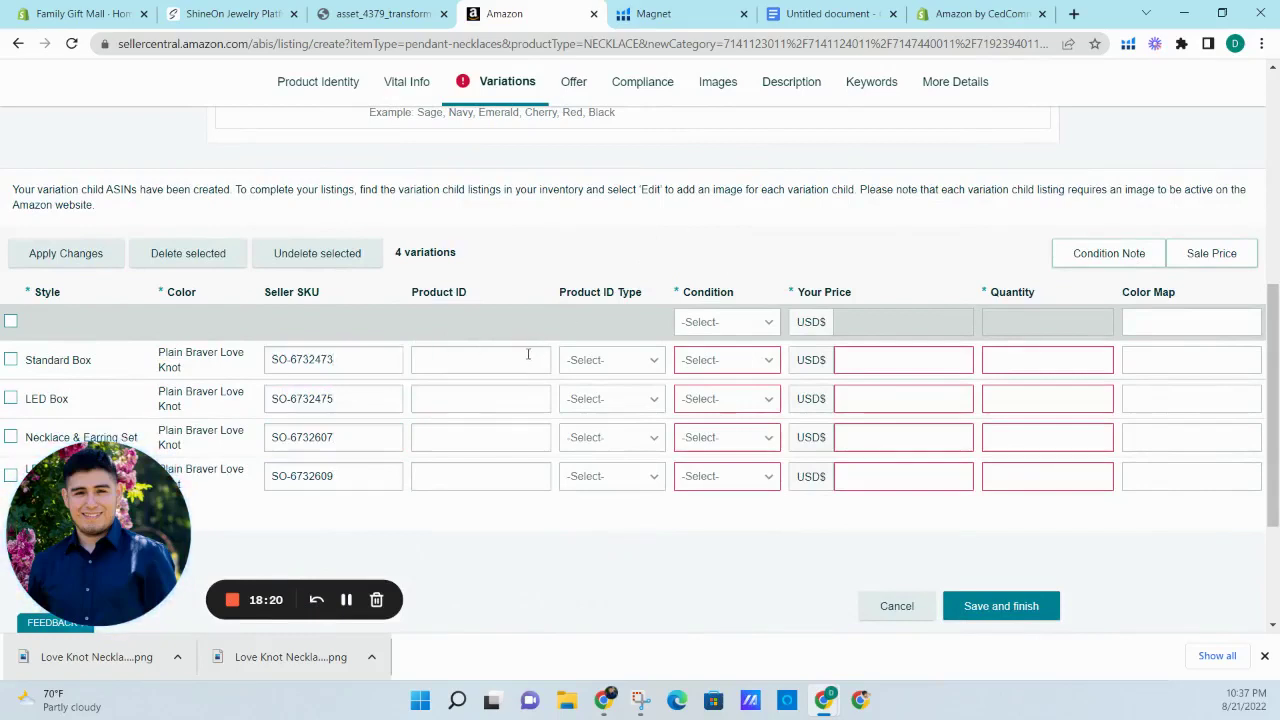
- Set the condition of all four variations, from Standard Box to LED - Necklace & Earring Set, to New
{"action": "left_click", "coordinate": [726, 358]}
{"action": "left_click", "coordinate": [718, 388]}
{"action": "left_click", "coordinate": [723, 399]}
{"action": "left_click", "coordinate": [718, 427]}
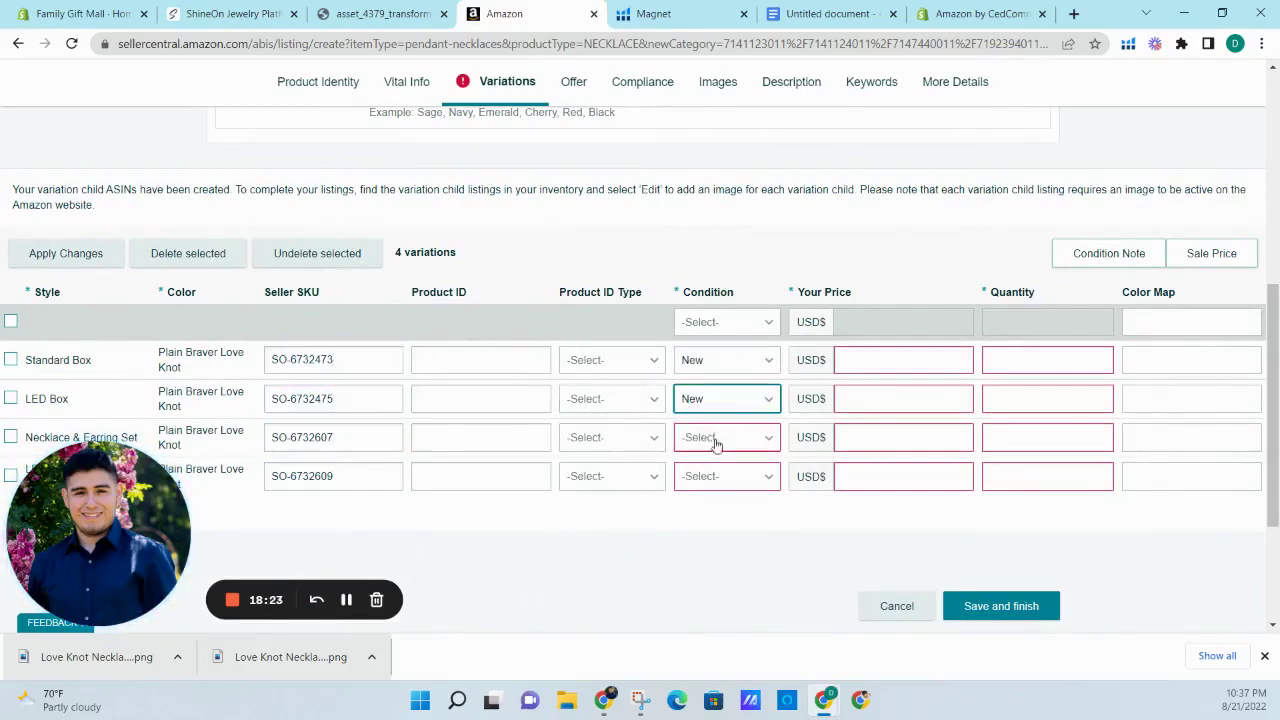
{"action": "left_click", "coordinate": [716, 444]}
{"action": "left_click", "coordinate": [723, 470]}
{"action": "left_click", "coordinate": [723, 480]}
{"action": "left_click", "coordinate": [723, 506]}
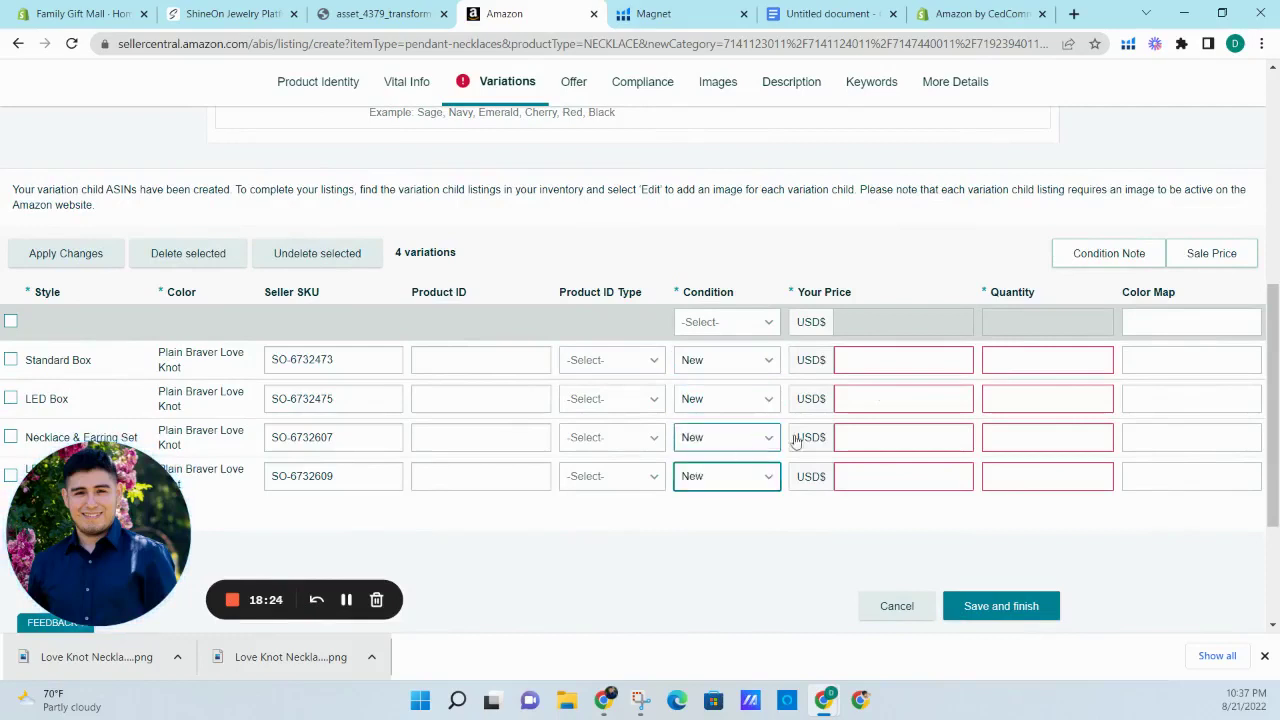
- Set the price of the Standard Box variation to 39.99 USD
{"action": "left_click", "coordinate": [935, 365]}
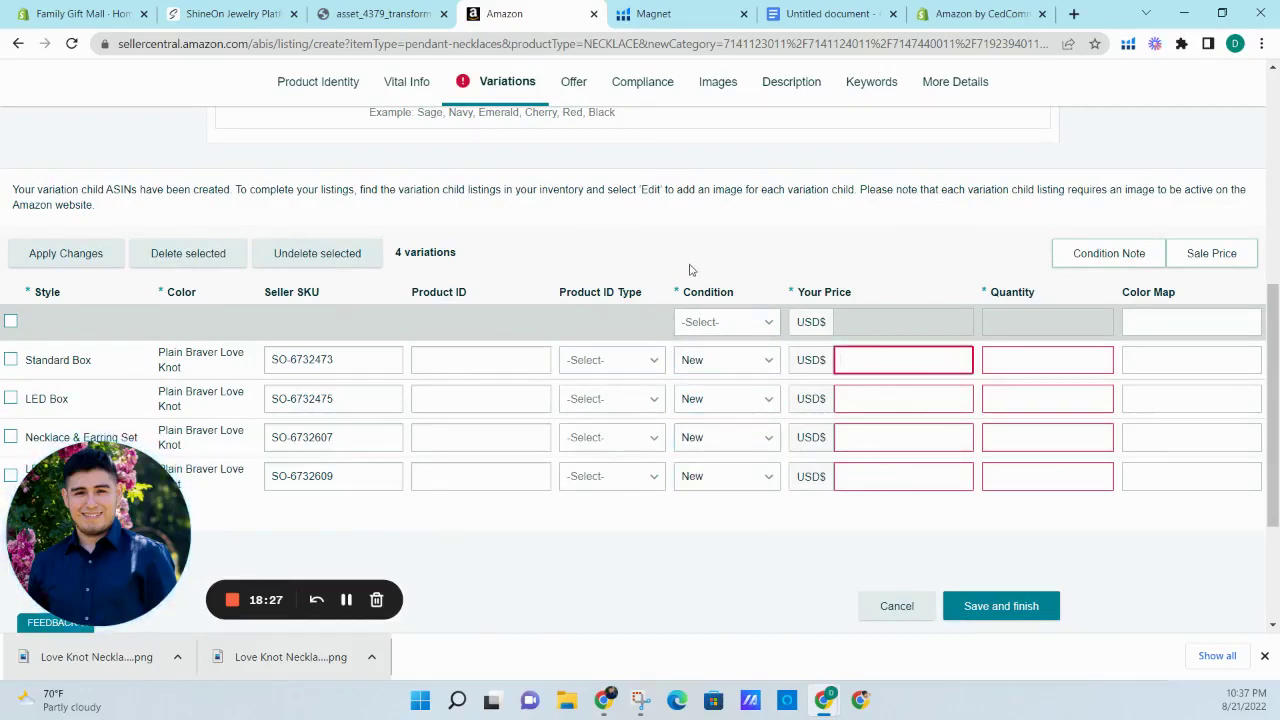
{"action": "scroll", "coordinate": [690, 257], "scroll_direction": "down", "scroll_amount": 1}
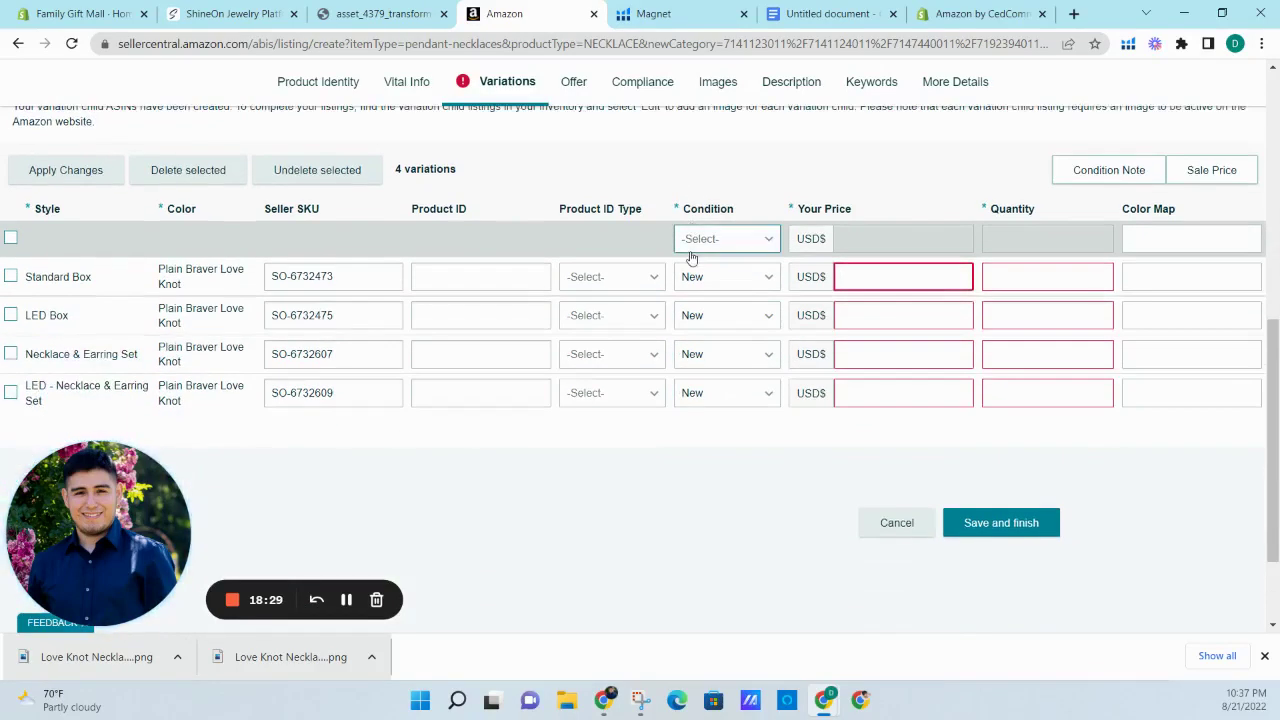
{"action": "scroll", "coordinate": [690, 257], "scroll_direction": "up", "scroll_amount": 1}
{"action": "type", "text": "39"}
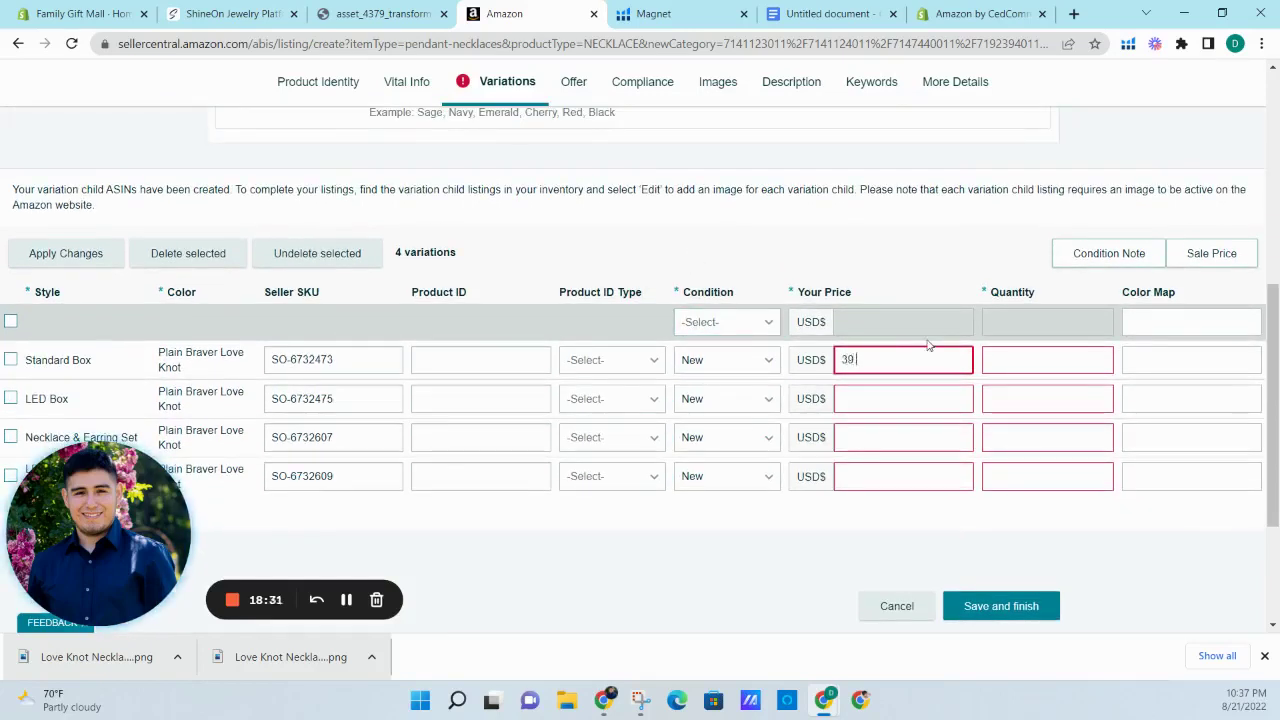
{"action": "type", "text": ".99"}
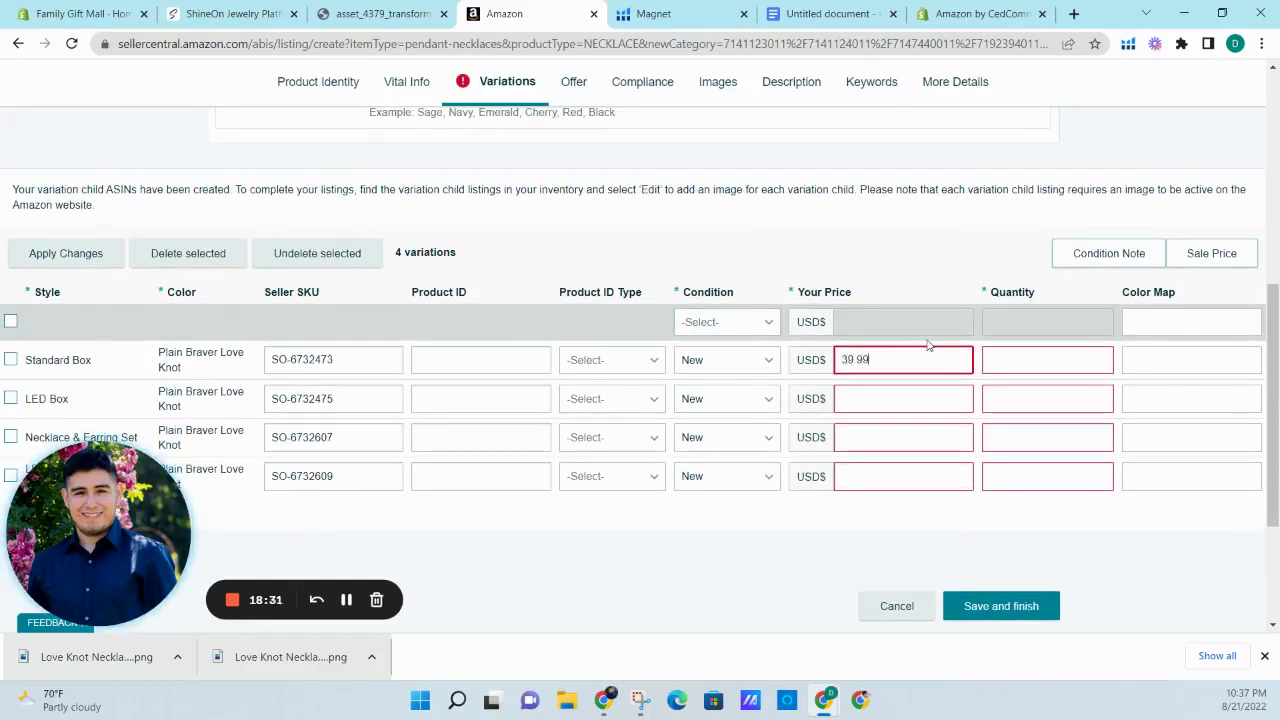
- Open the Amazon.com storefront homepage in a new browser tab, ready for a product search
{"action": "left_click", "coordinate": [1076, 13]}
{"action": "type", "text": "ama"}
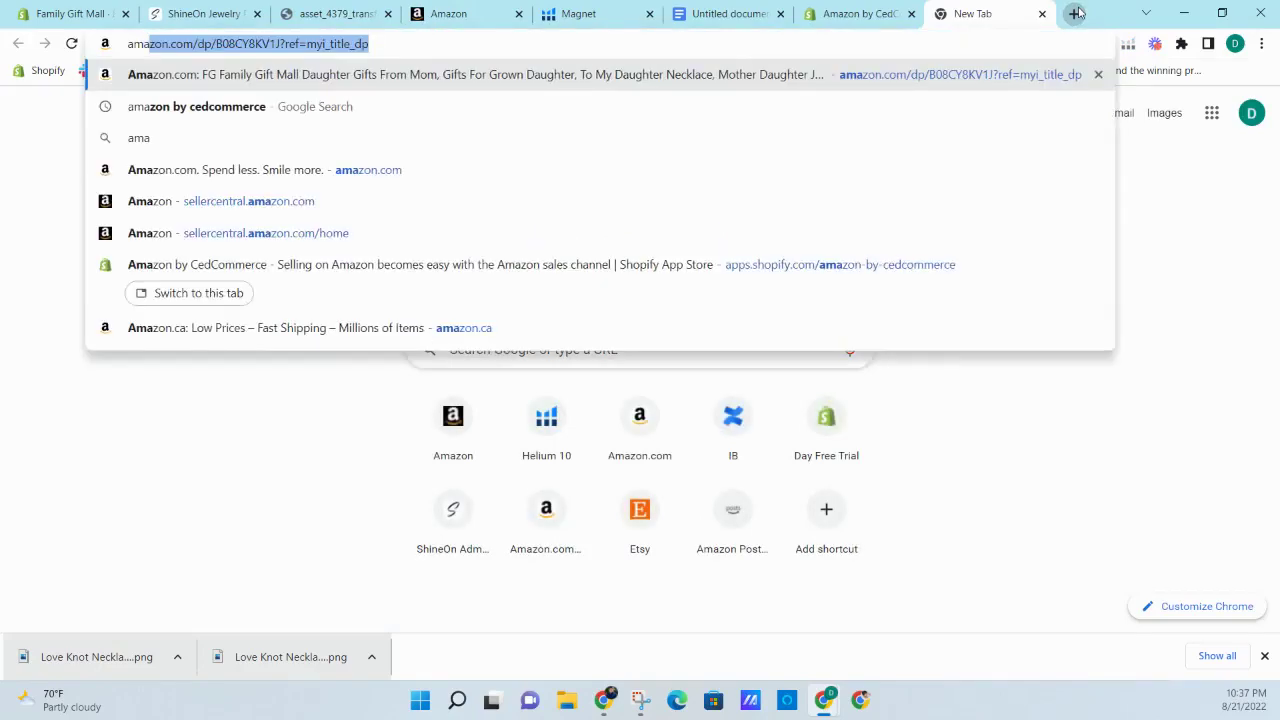
{"action": "key", "text": "Return"}
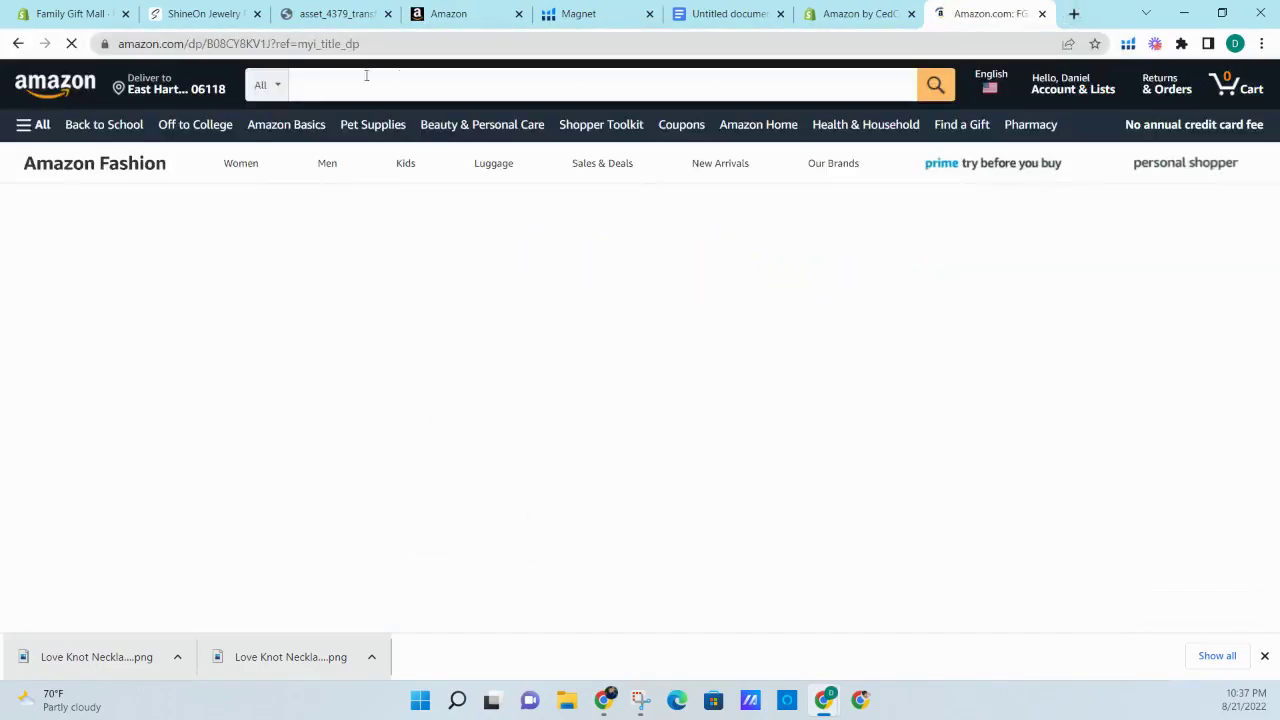
{"action": "left_click", "coordinate": [55, 84]}
{"action": "left_click", "coordinate": [368, 80]}
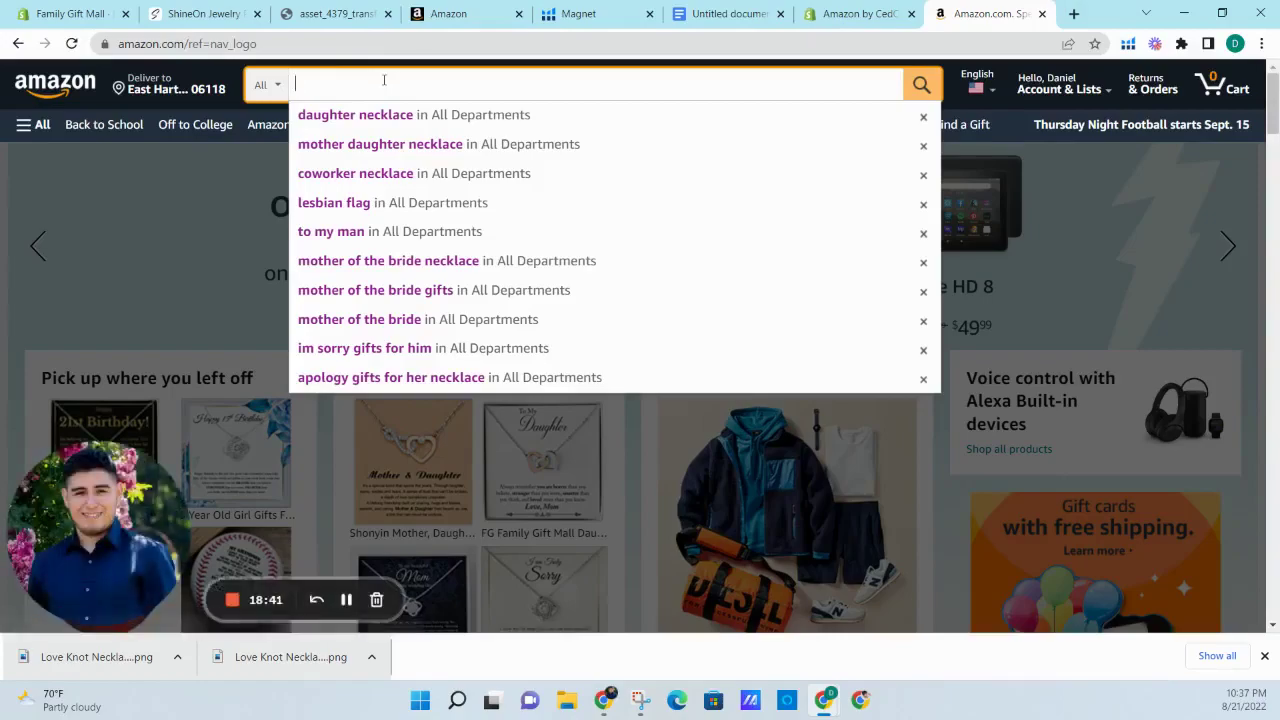
- Switch to the Helium 10 Magnet results and copy the keyword phrase "mother daughter necklace"
{"action": "left_click", "coordinate": [578, 13]}
{"action": "scroll", "coordinate": [468, 192], "scroll_direction": "up", "scroll_amount": 20}
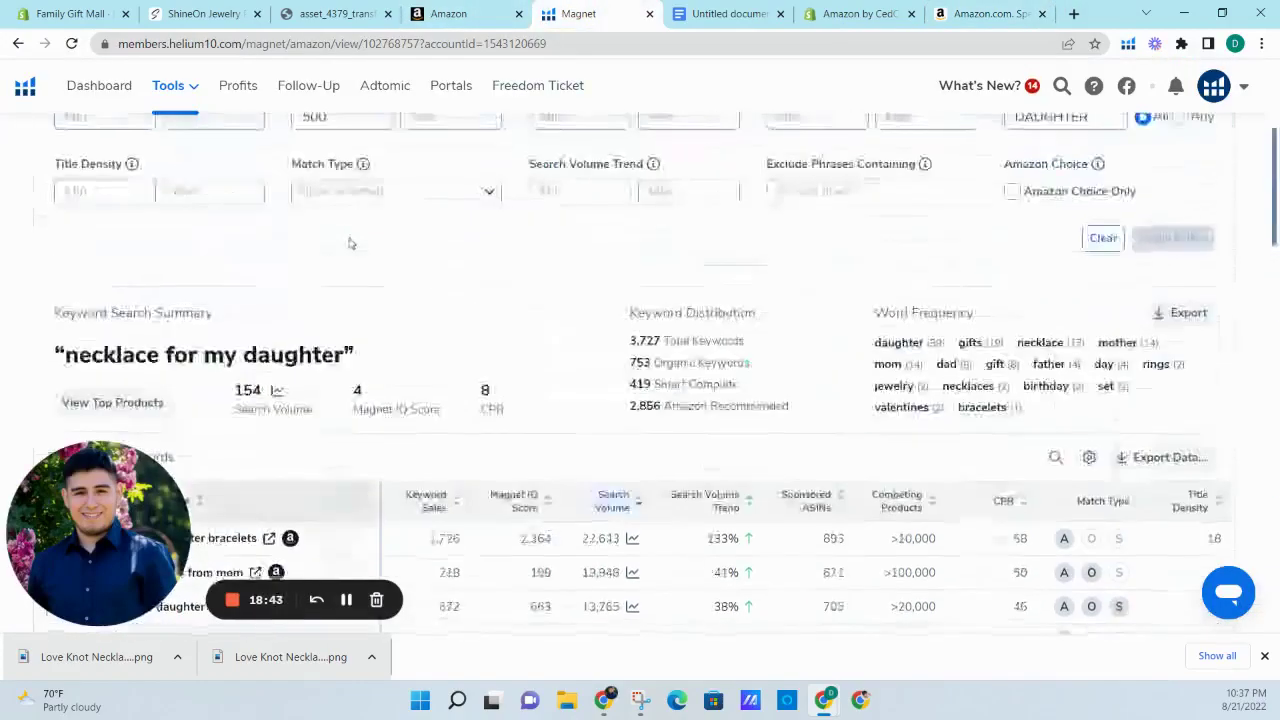
{"action": "scroll", "coordinate": [353, 228], "scroll_direction": "down", "scroll_amount": 4}
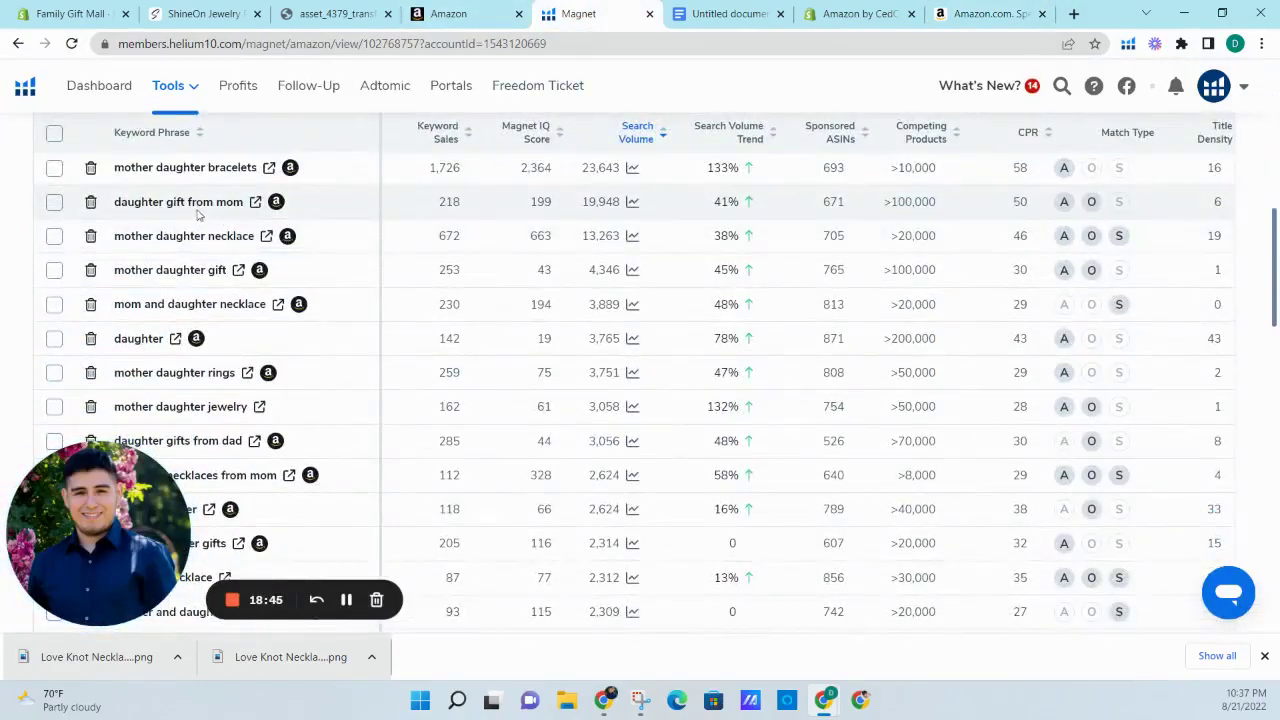
{"action": "triple_click", "coordinate": [184, 235]}
{"action": "key", "text": "ctrl+c"}
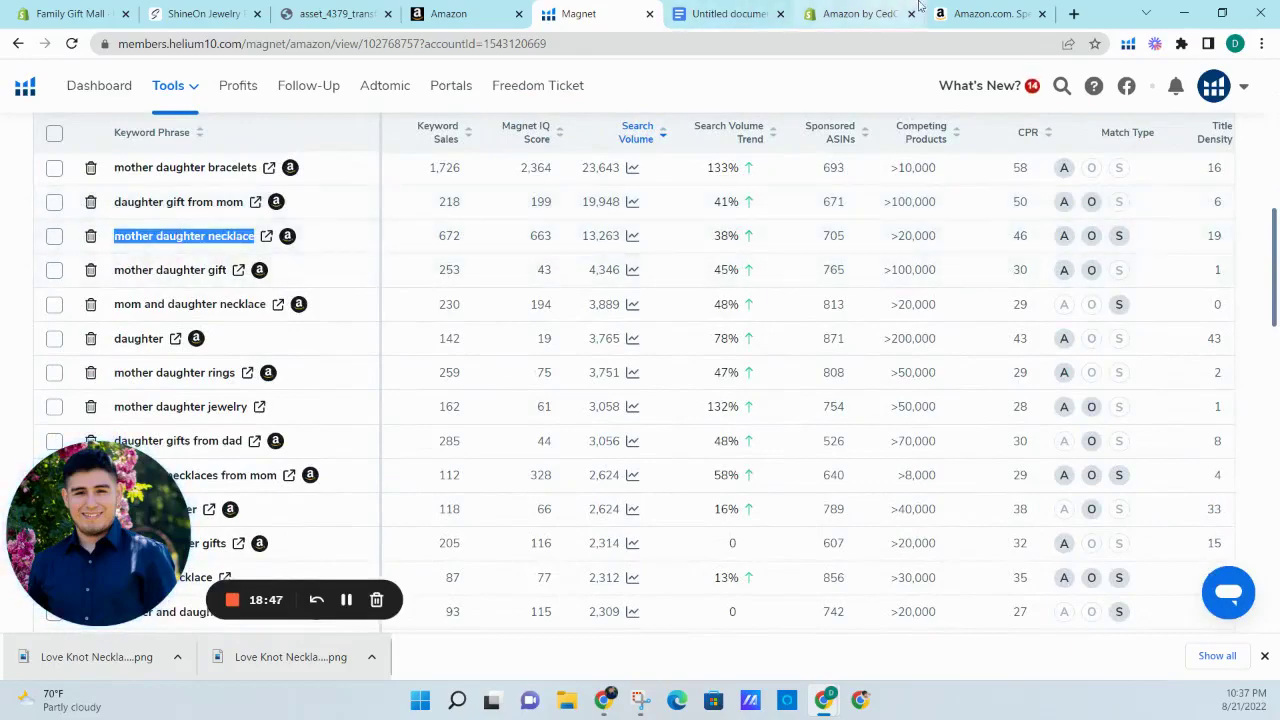
- Search the Amazon.com storefront for "mother daughter necklace" and look over the competing products
{"action": "left_click", "coordinate": [990, 13]}
{"action": "left_click", "coordinate": [484, 88]}
{"action": "key", "text": "ctrl+v"}
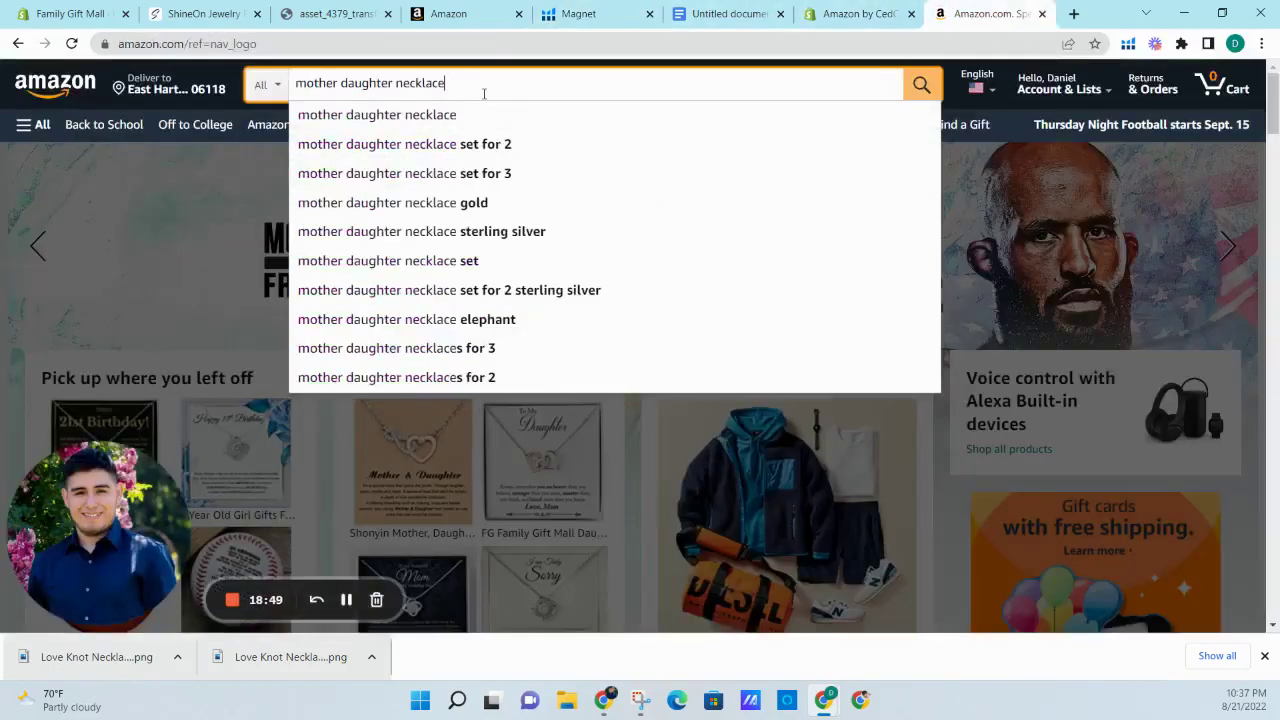
{"action": "key", "text": "Return"}
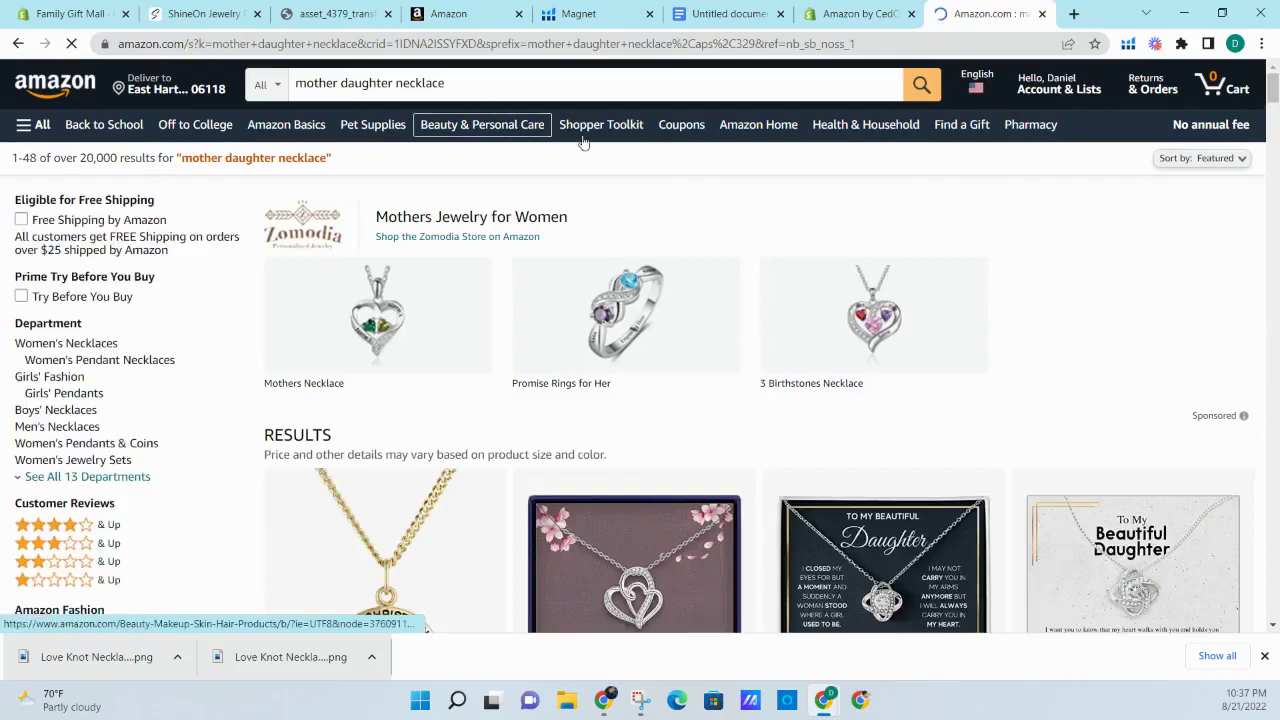
{"action": "scroll", "coordinate": [610, 135], "scroll_direction": "down", "scroll_amount": 2}
{"action": "scroll", "coordinate": [660, 135], "scroll_direction": "down", "scroll_amount": 1}
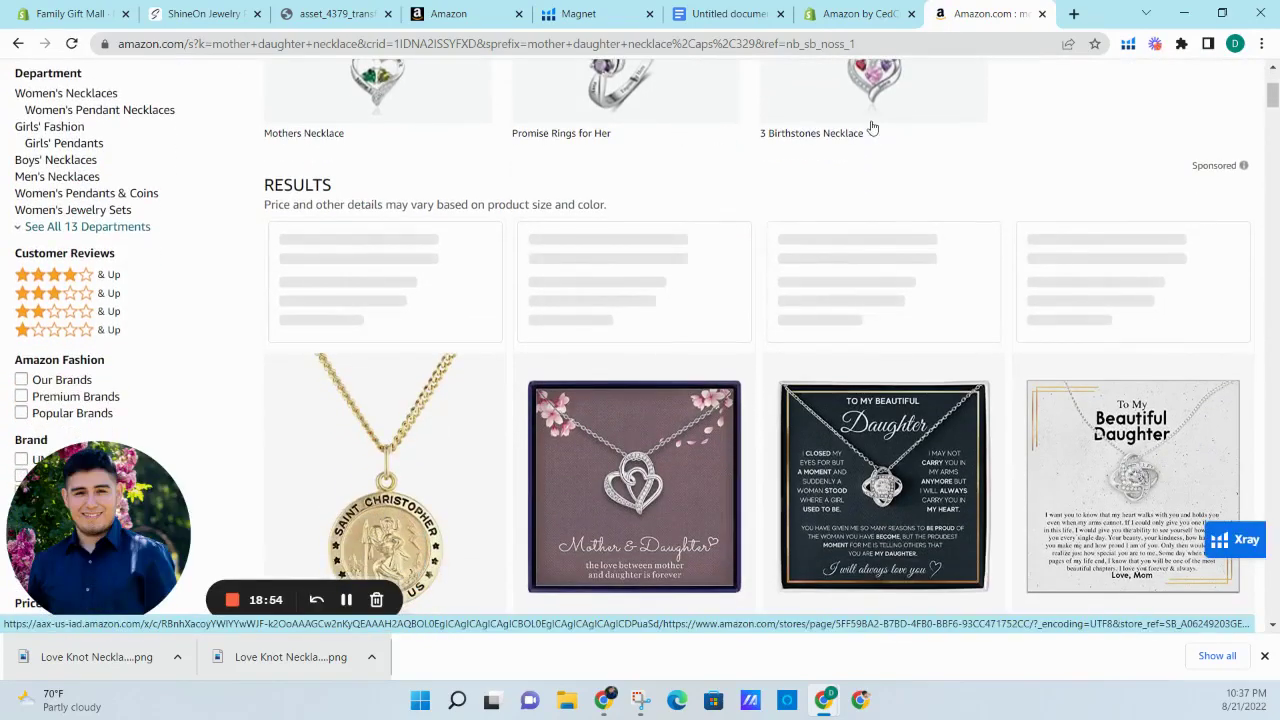
{"action": "scroll", "coordinate": [863, 214], "scroll_direction": "up", "scroll_amount": 3}
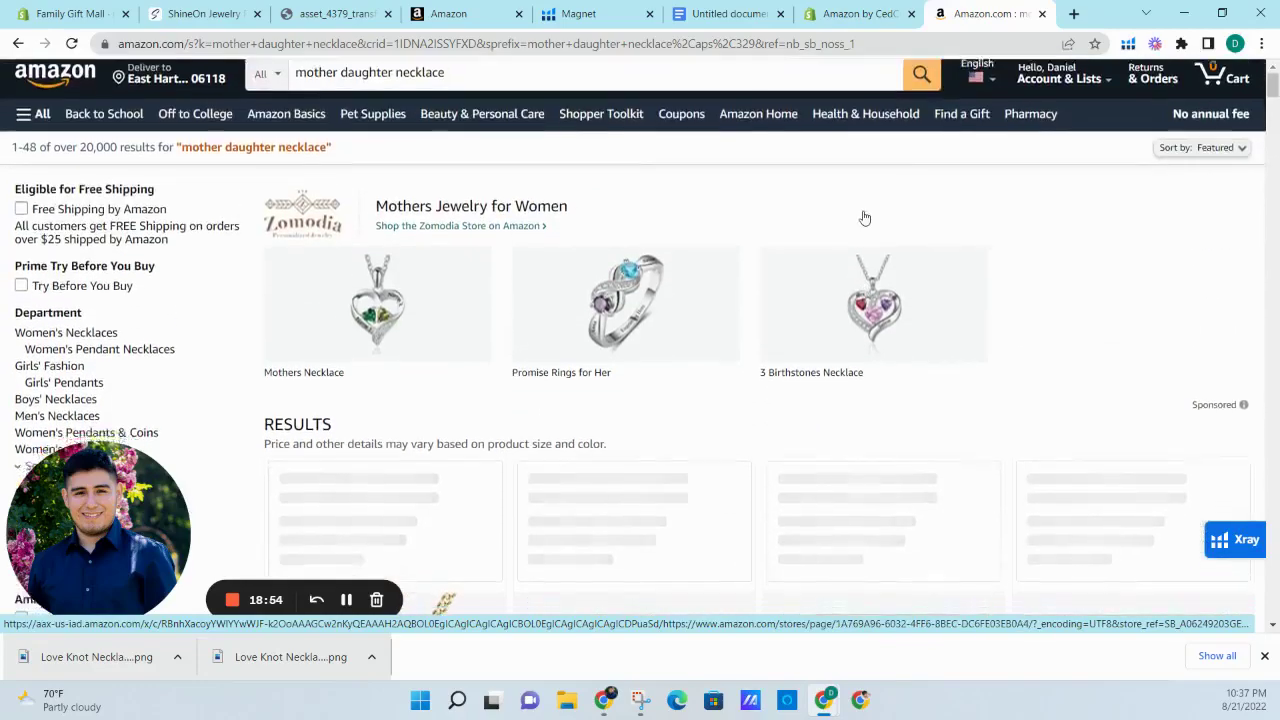
- Examine the mother daughter necklace search results, comparing designs, prices, reviews and sales ranks of the listed products
{"action": "scroll", "coordinate": [862, 218], "scroll_direction": "down", "scroll_amount": 5}
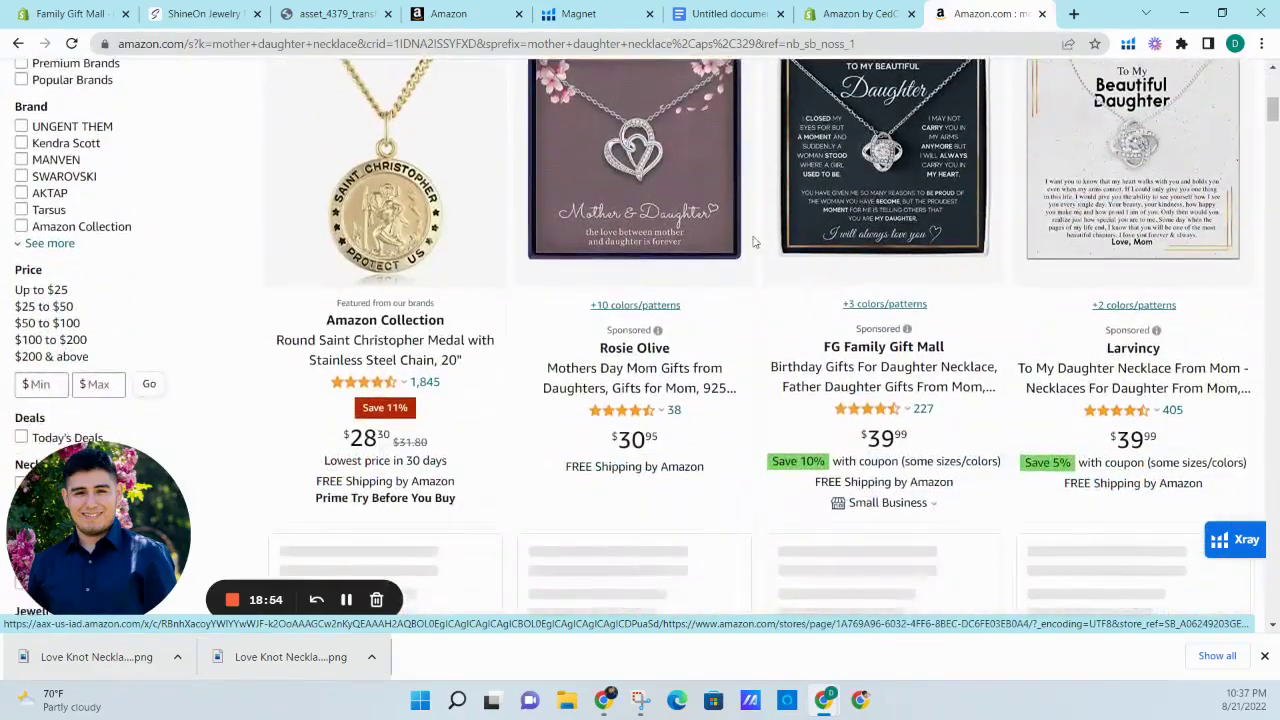
{"action": "scroll", "coordinate": [527, 193], "scroll_direction": "down", "scroll_amount": 6}
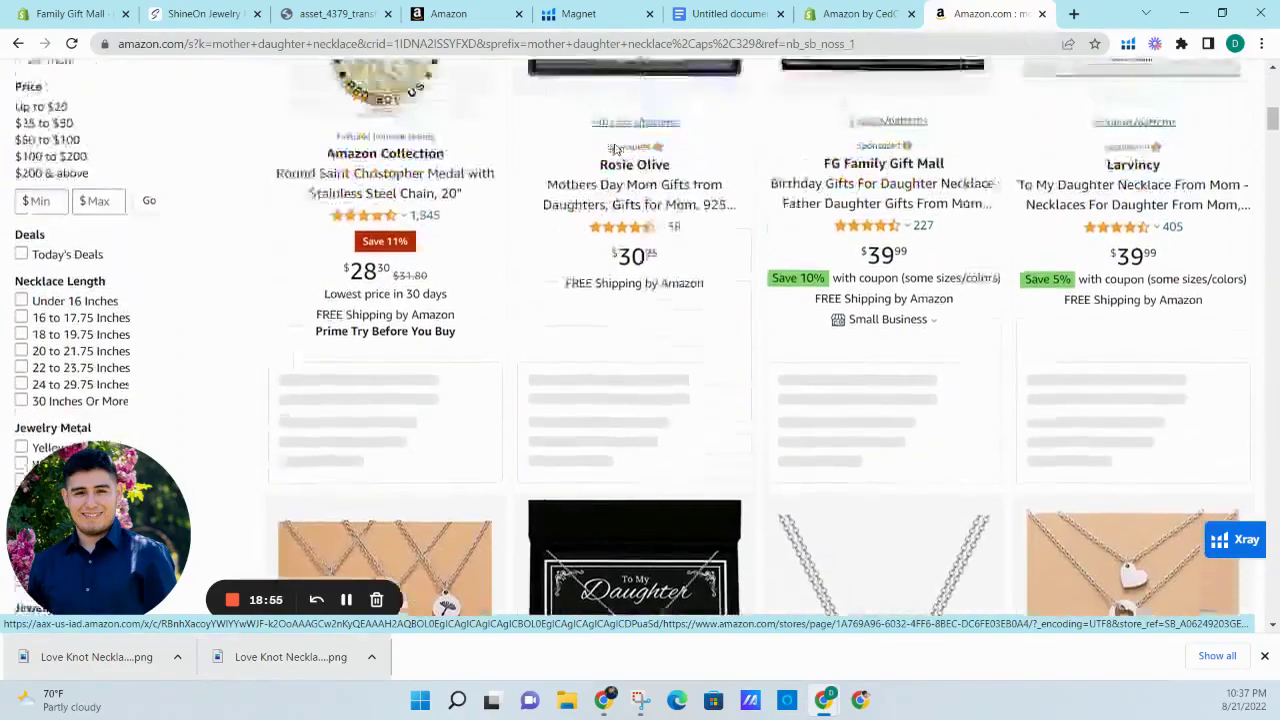
{"action": "scroll", "coordinate": [628, 156], "scroll_direction": "down", "scroll_amount": 2}
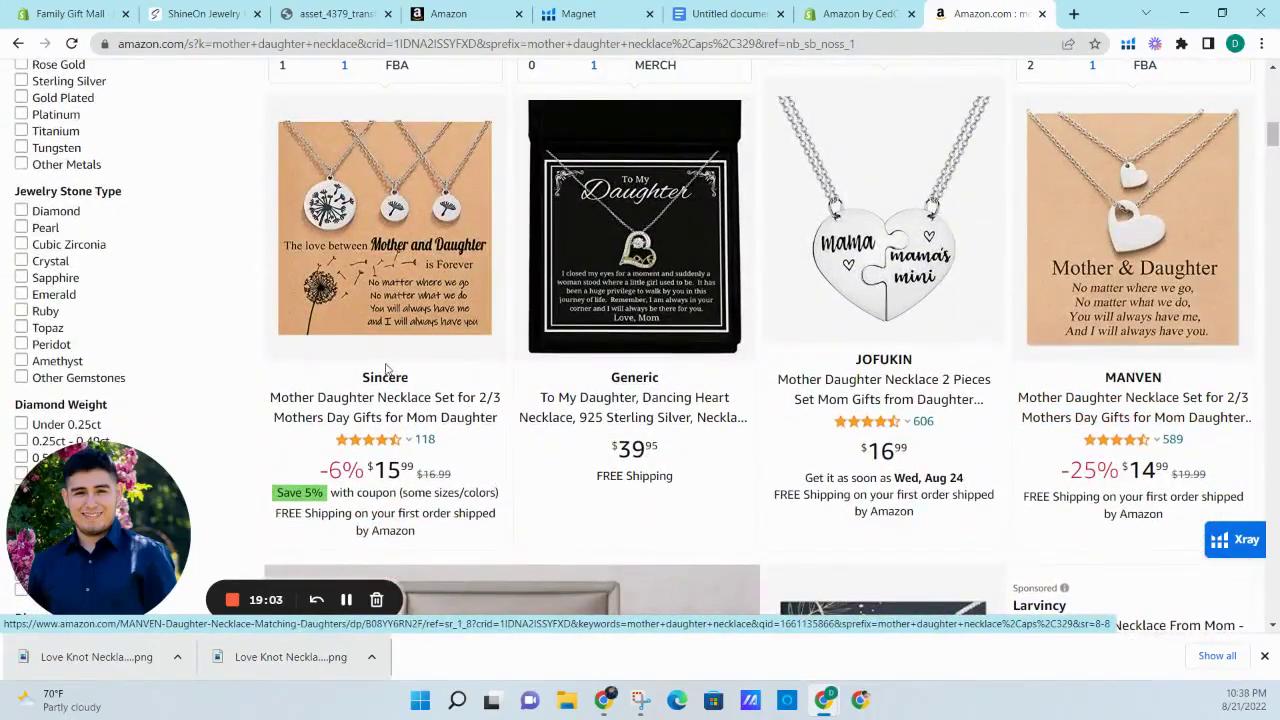
{"action": "scroll", "coordinate": [703, 326], "scroll_direction": "down", "scroll_amount": 6}
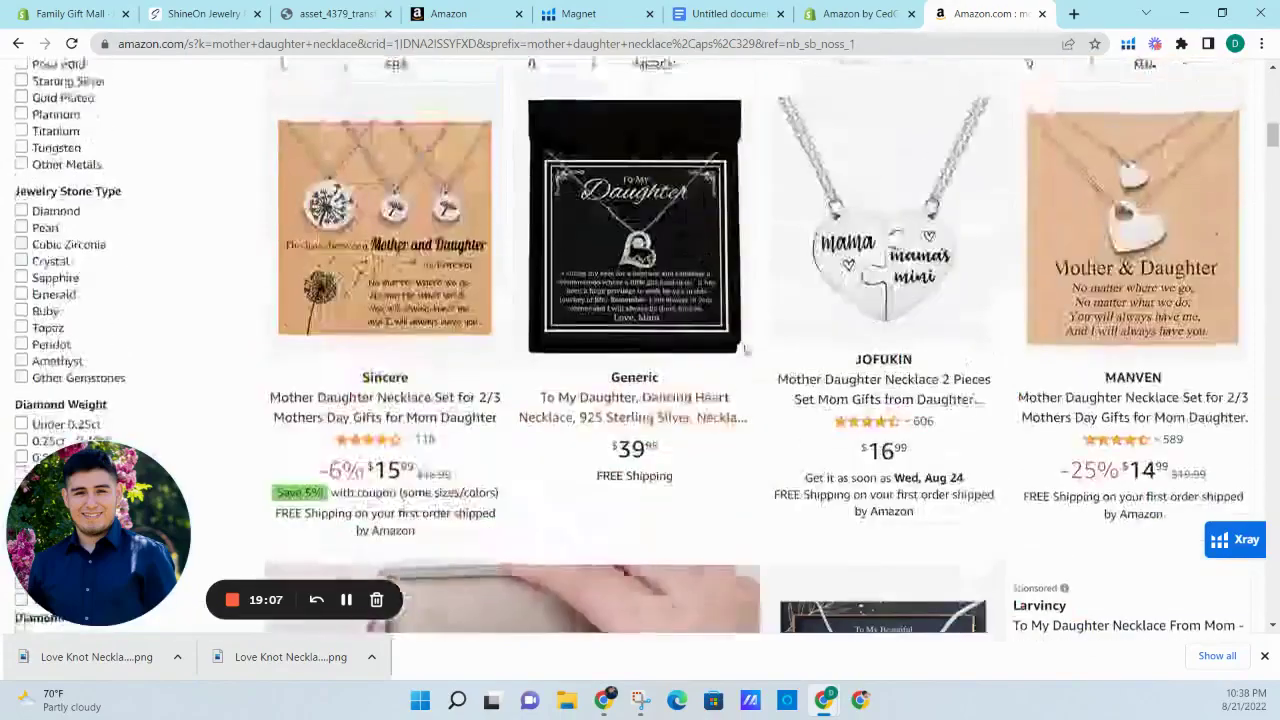
{"action": "scroll", "coordinate": [745, 350], "scroll_direction": "up", "scroll_amount": 10}
{"action": "scroll", "coordinate": [745, 355], "scroll_direction": "down", "scroll_amount": 2}
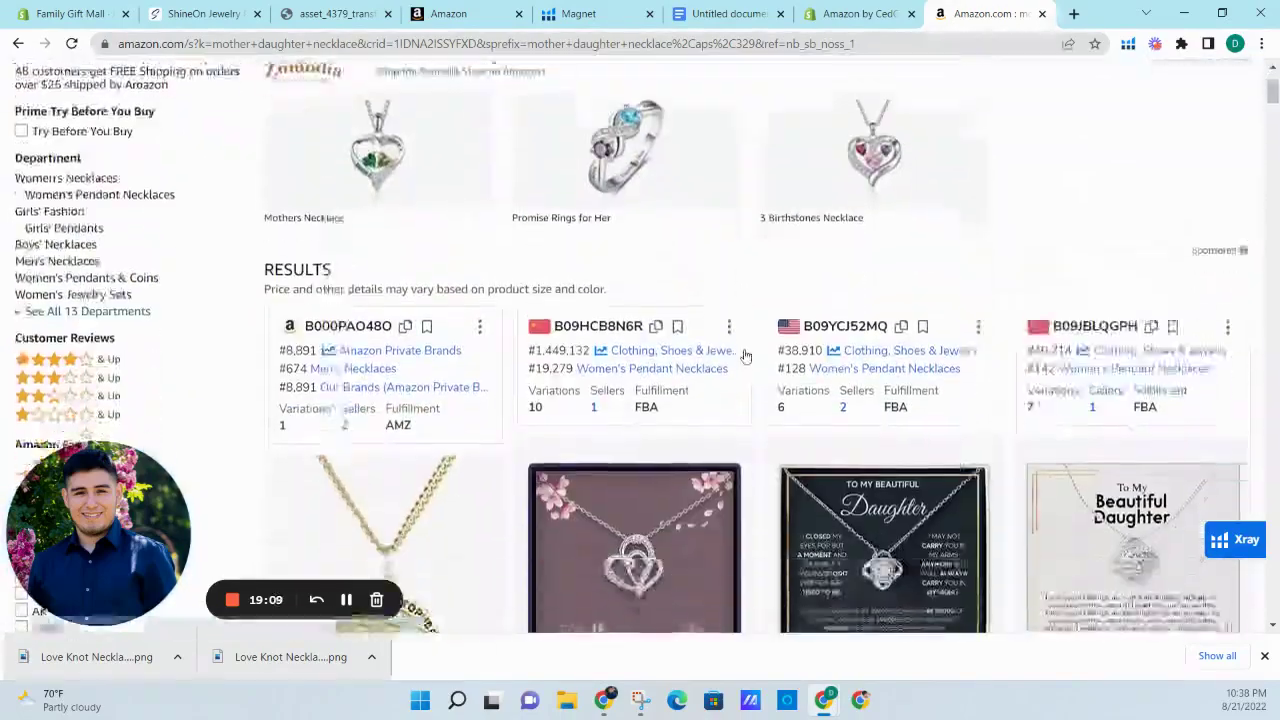
{"action": "scroll", "coordinate": [745, 355], "scroll_direction": "down", "scroll_amount": 3}
{"action": "scroll", "coordinate": [740, 352], "scroll_direction": "up", "scroll_amount": 2}
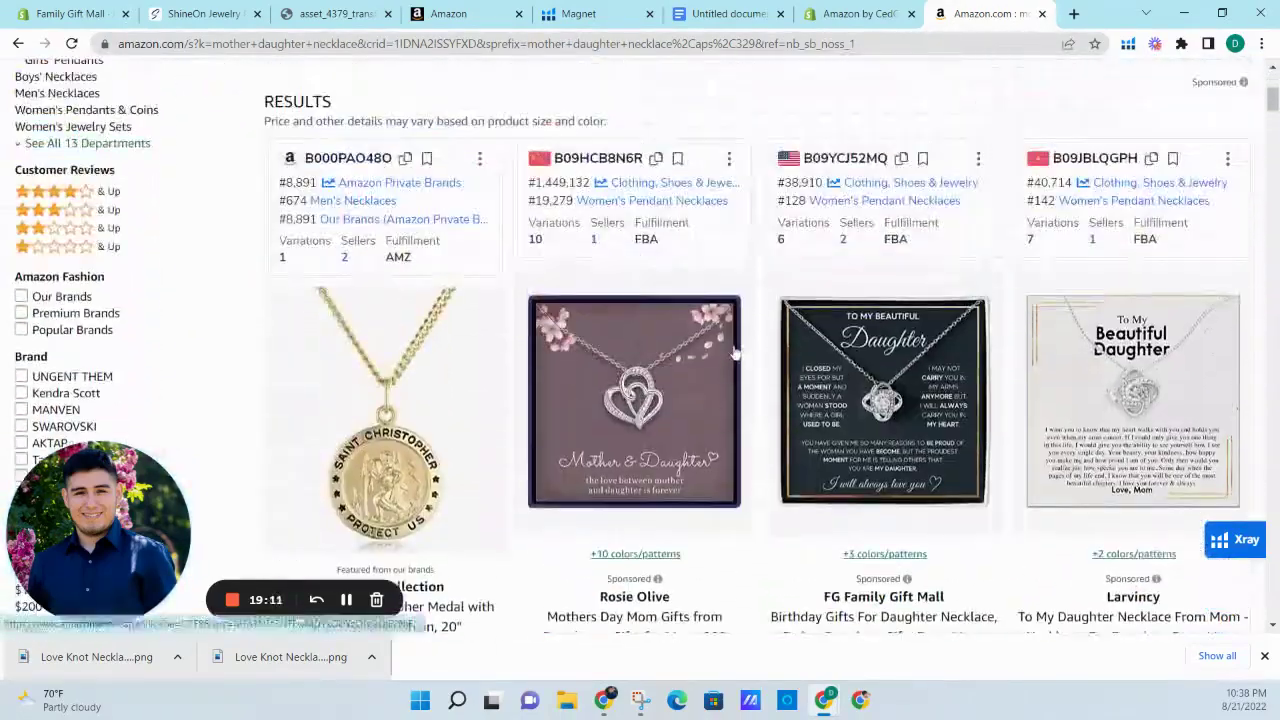
{"action": "scroll", "coordinate": [735, 353], "scroll_direction": "down", "scroll_amount": 3}
{"action": "scroll", "coordinate": [728, 270], "scroll_direction": "up", "scroll_amount": 2}
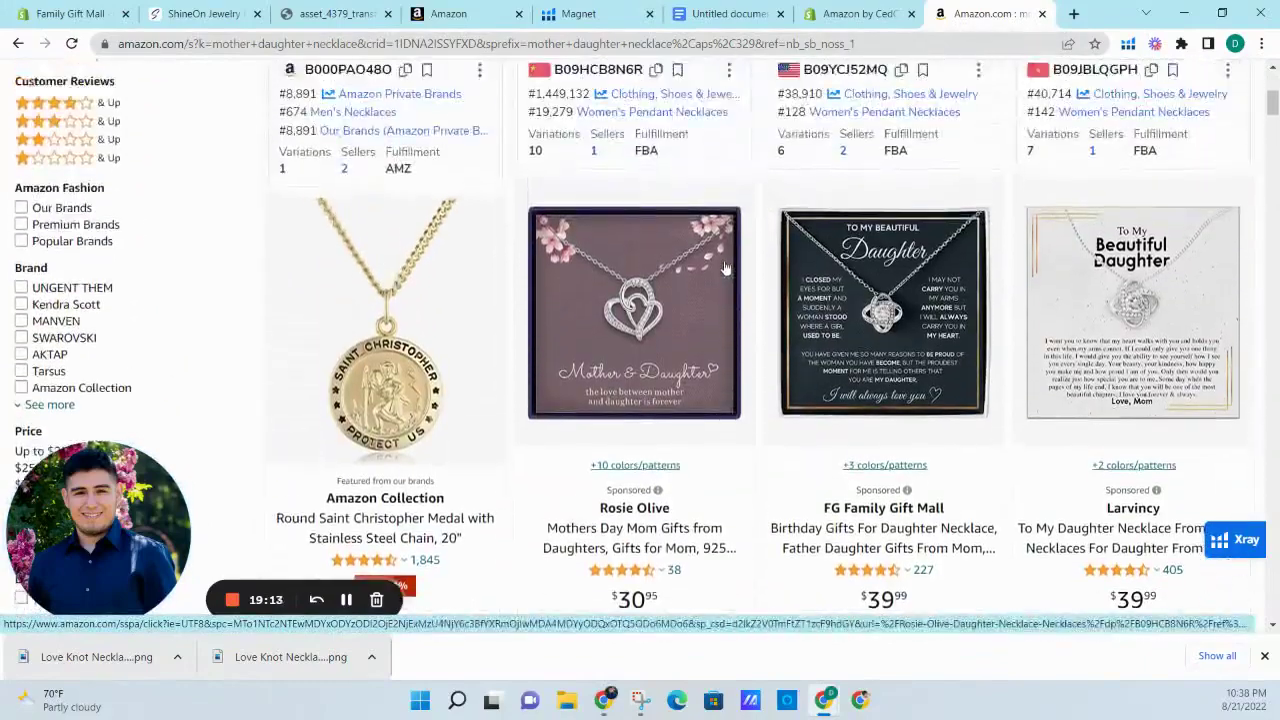
{"action": "scroll", "coordinate": [726, 268], "scroll_direction": "up", "scroll_amount": 1}
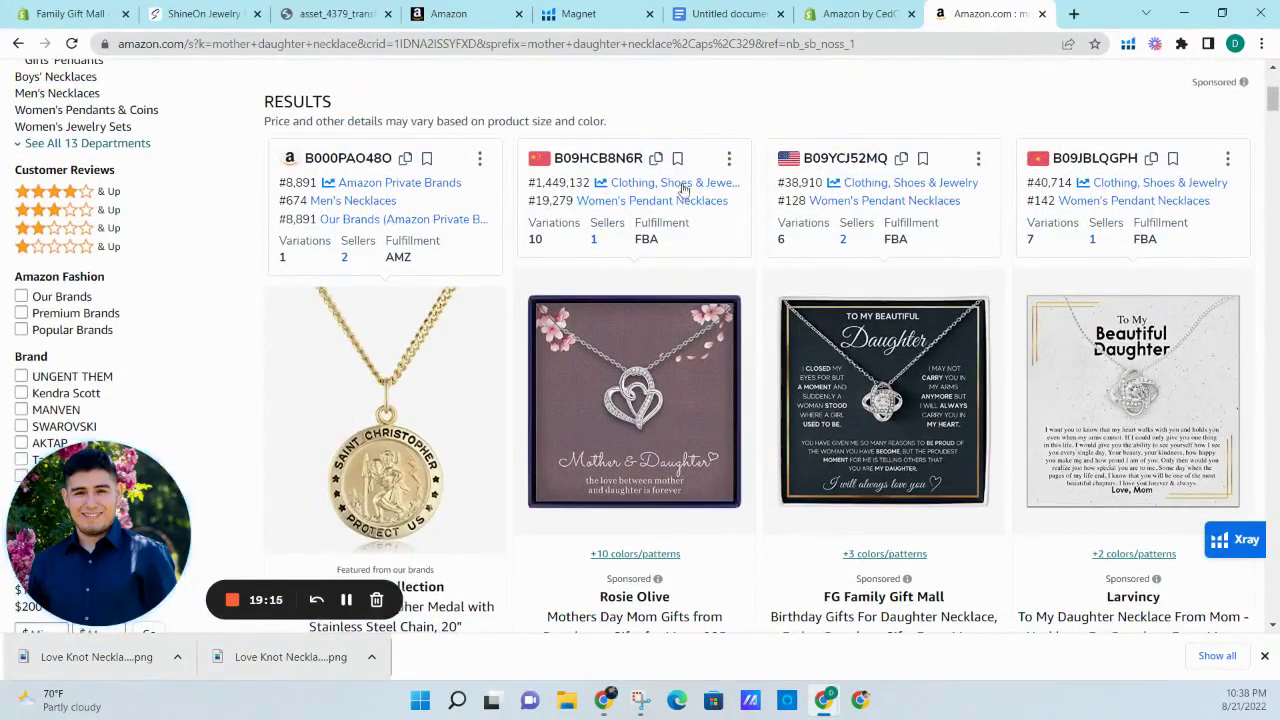
{"action": "scroll", "coordinate": [1046, 149], "scroll_direction": "up", "scroll_amount": 4}
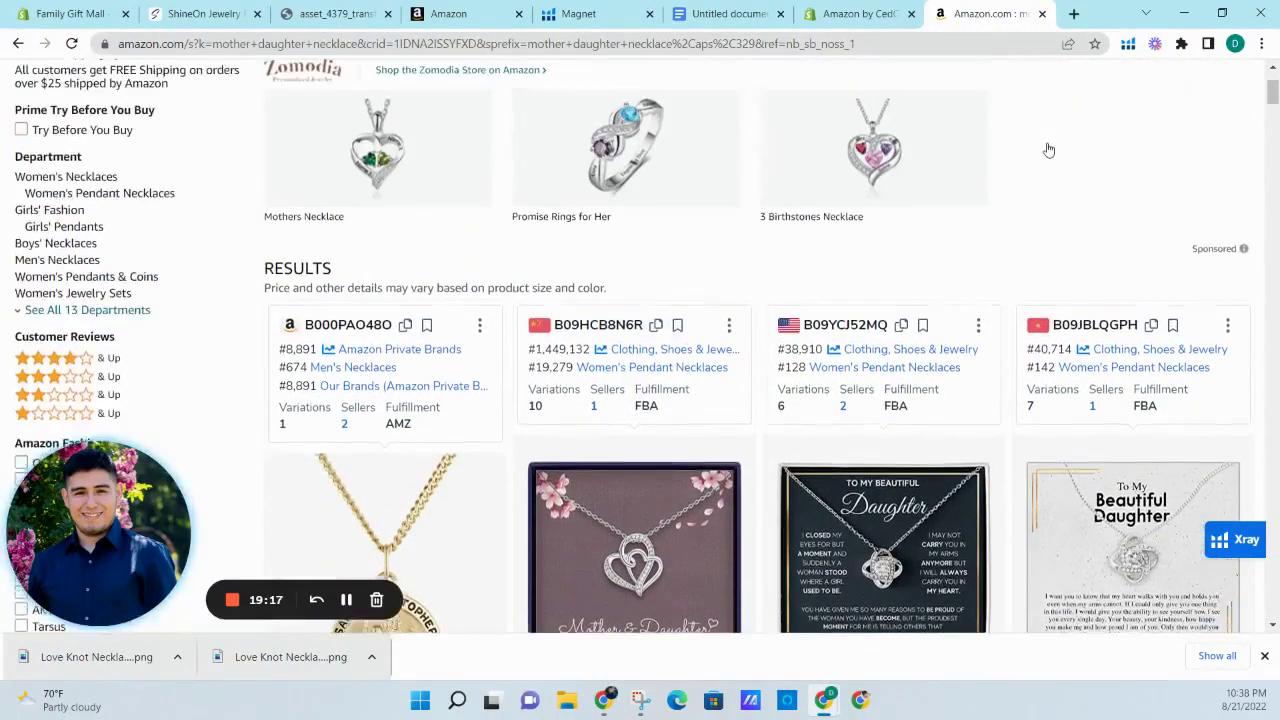
- Run Helium 10 Xray product research on the mother daughter necklace results and sort the products by revenue, highest first
{"action": "left_click", "coordinate": [1127, 45]}
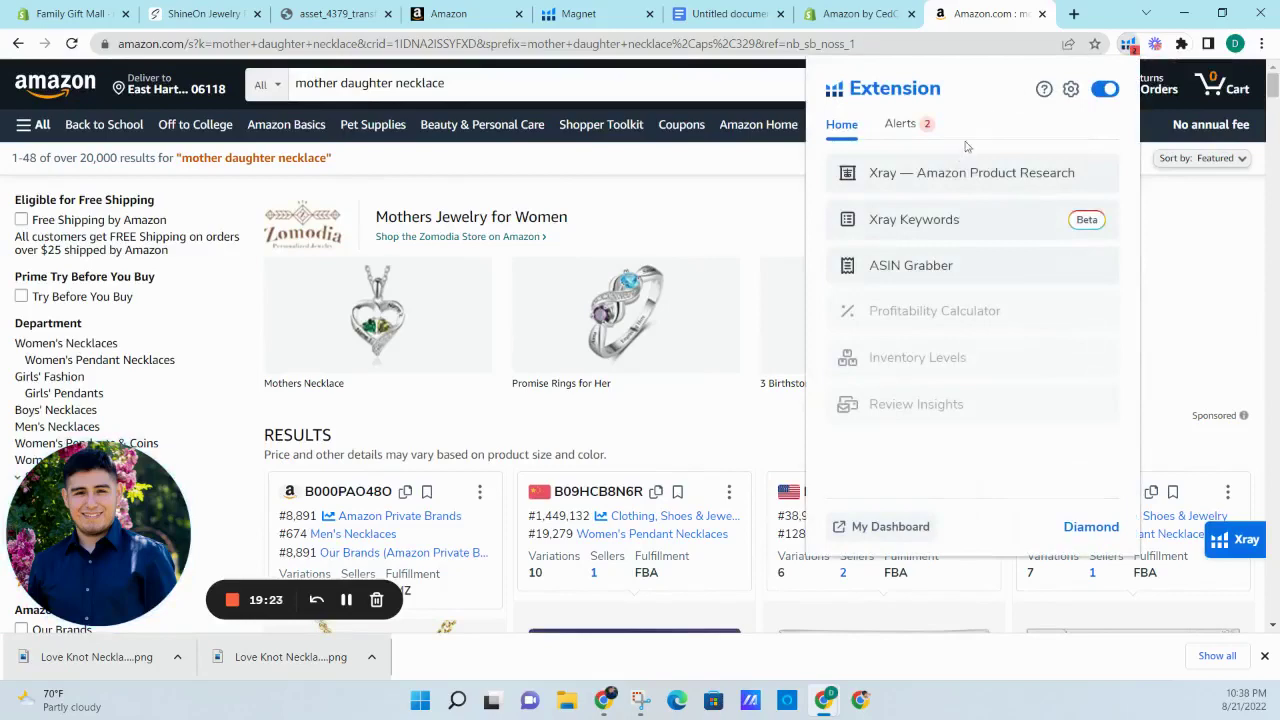
{"action": "left_click", "coordinate": [930, 178]}
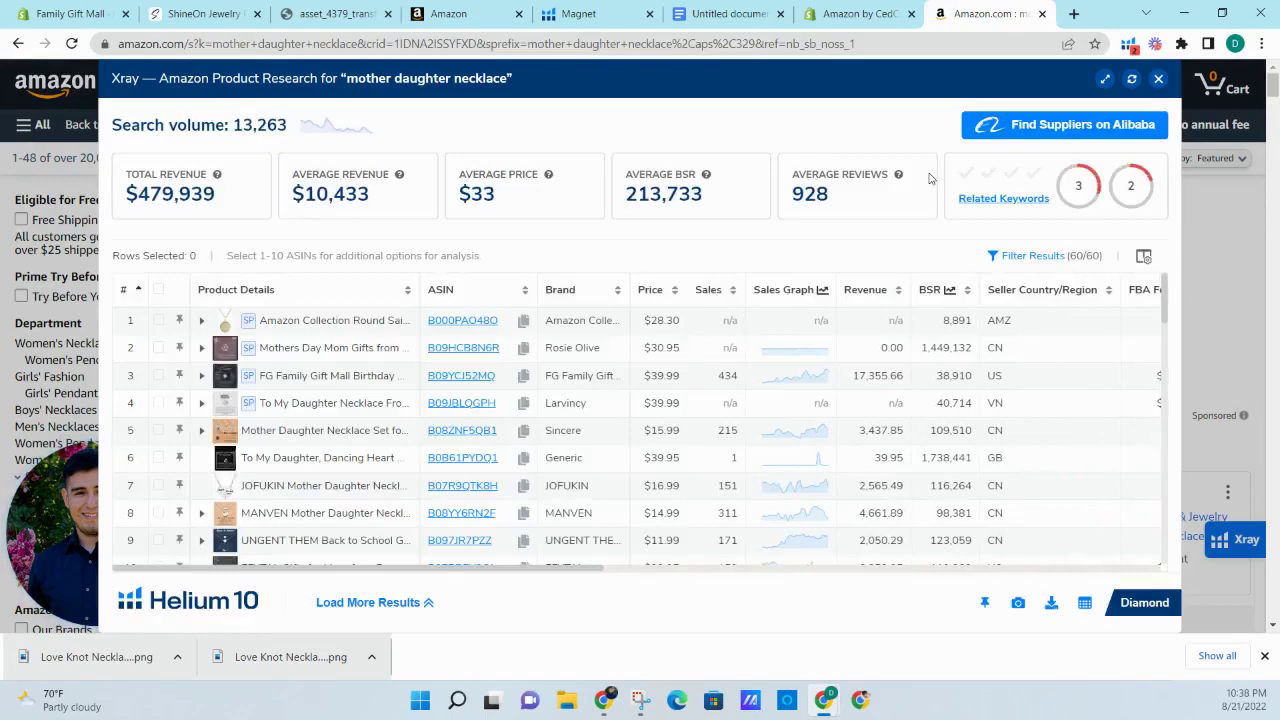
{"action": "left_click", "coordinate": [872, 289]}
{"action": "left_click", "coordinate": [872, 289]}
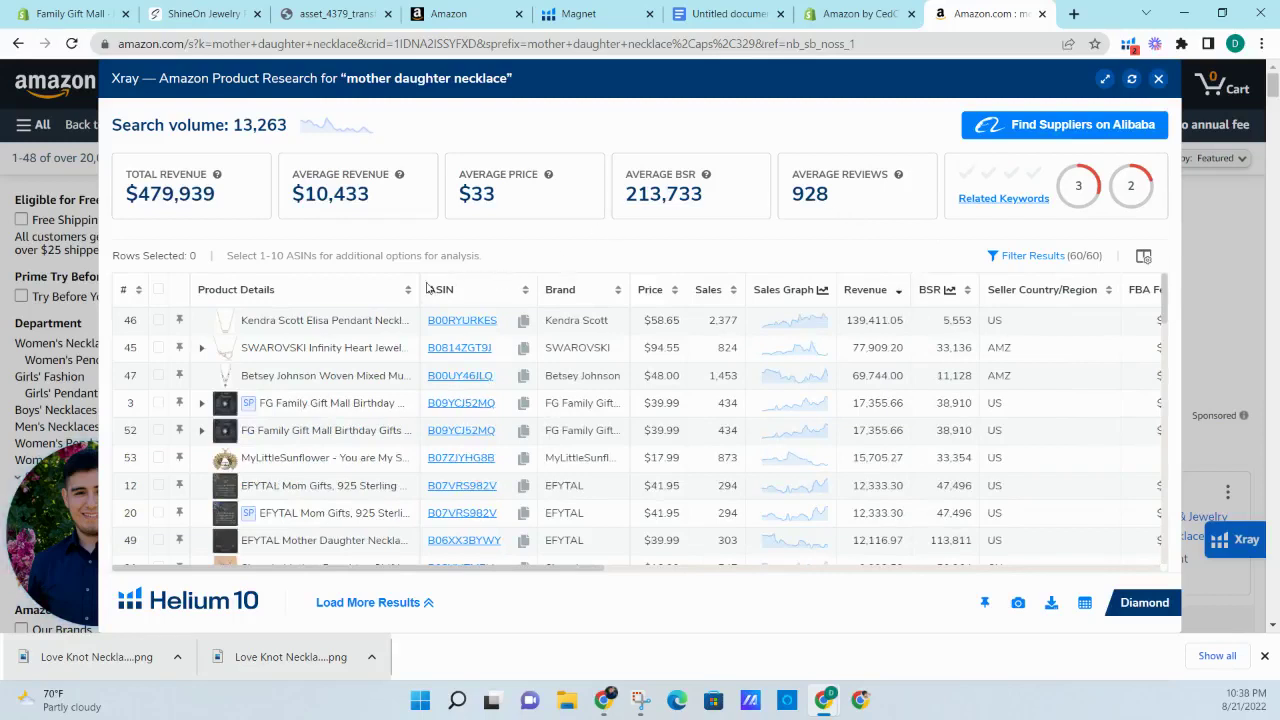
- Examine the highest-revenue necklaces in the Xray results, previewing their designs, prices and monthly revenue
{"action": "mouse_move", "coordinate": [281, 316]}
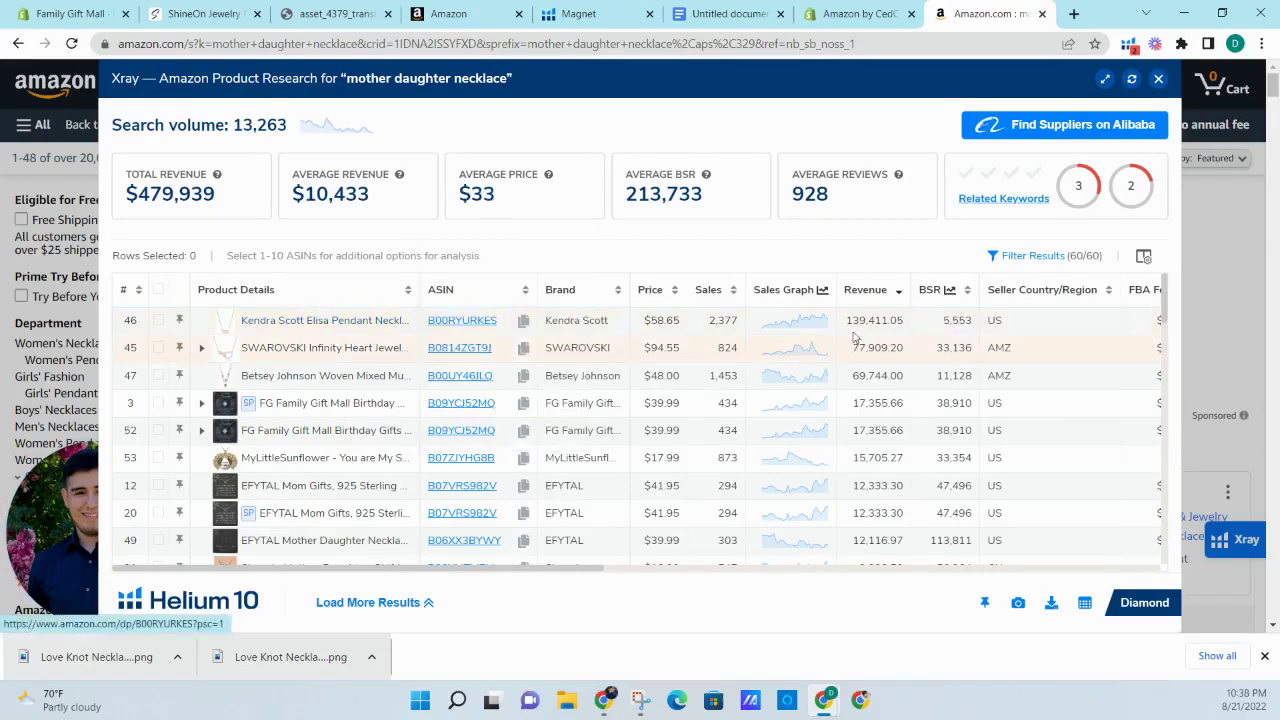
{"action": "mouse_move", "coordinate": [384, 343]}
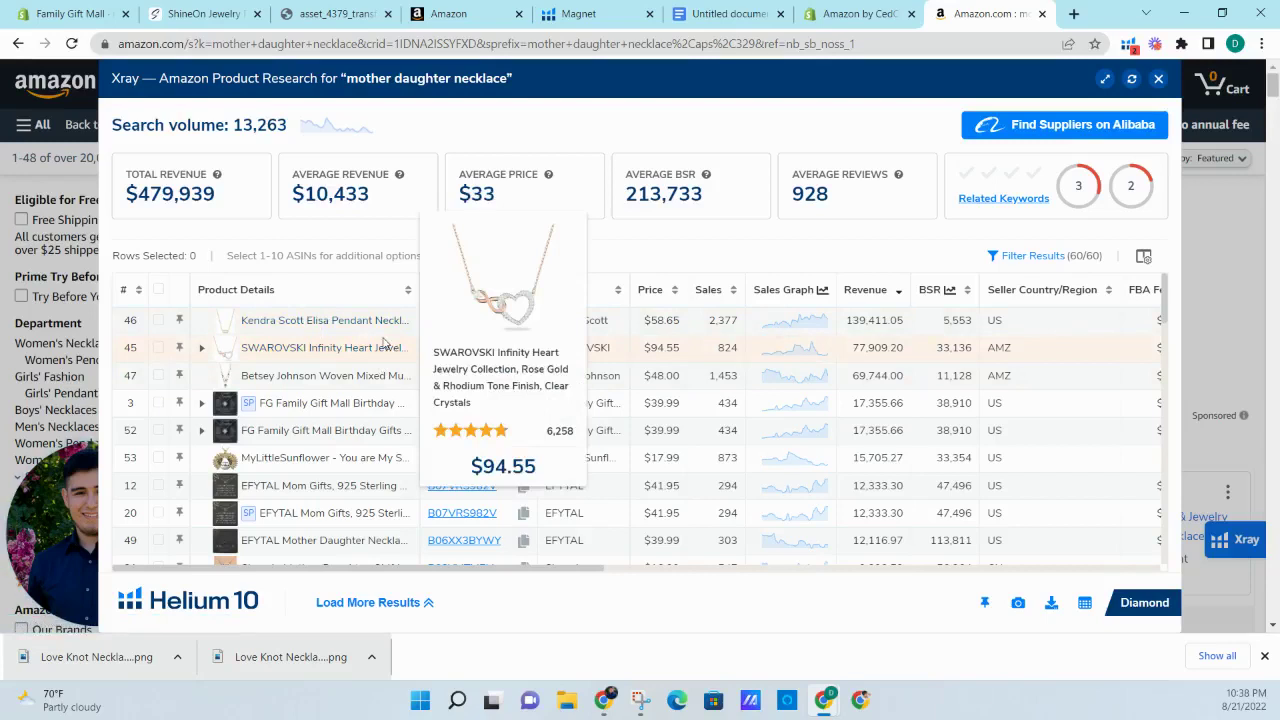
{"action": "mouse_move", "coordinate": [372, 320]}
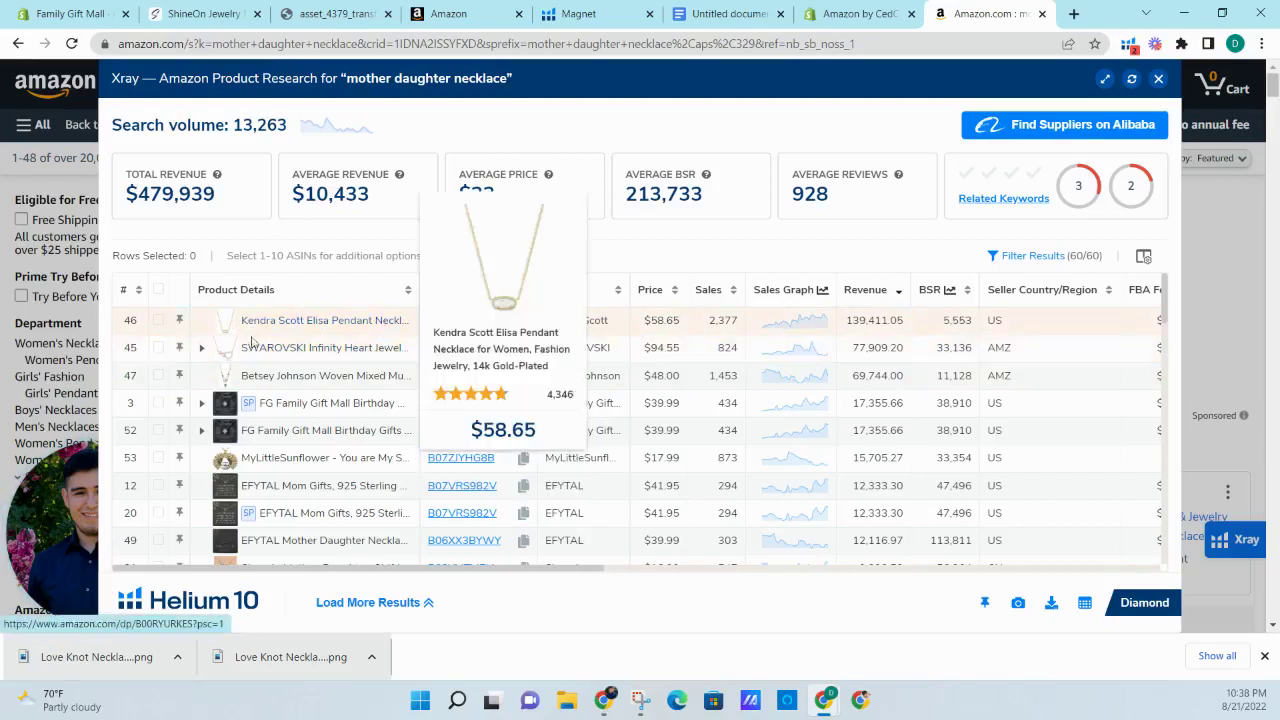
{"action": "mouse_move", "coordinate": [254, 348]}
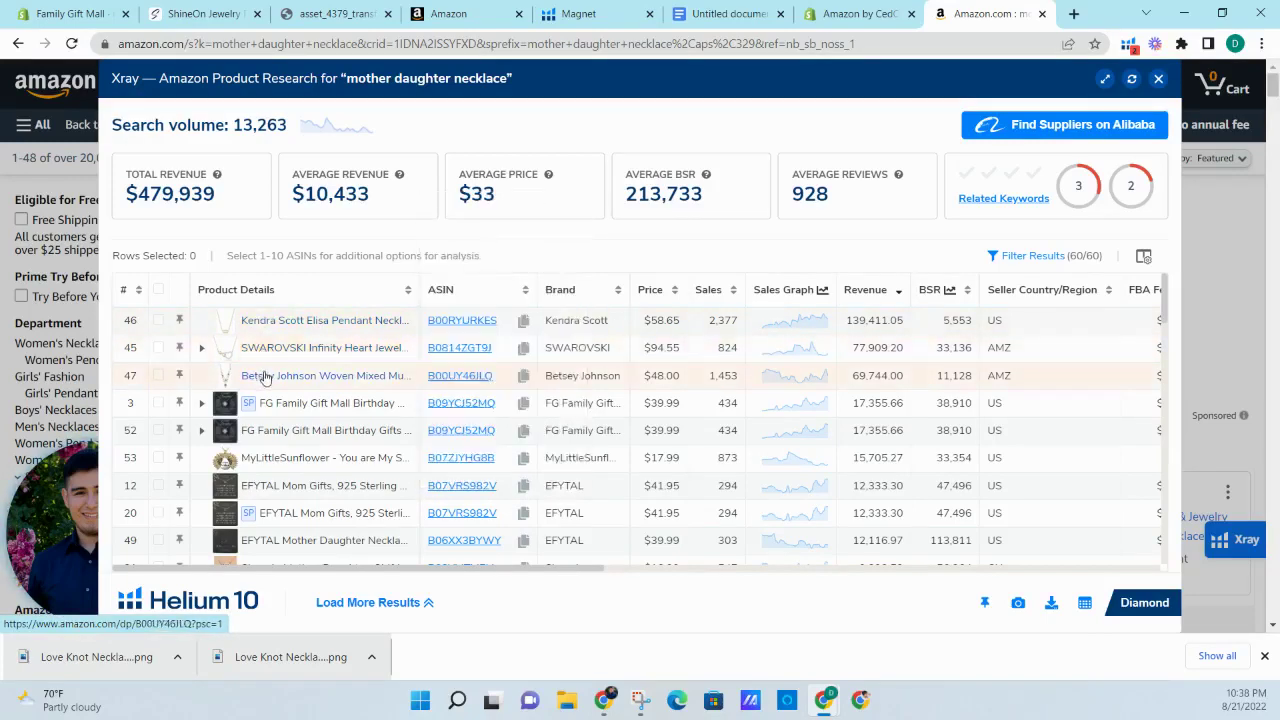
{"action": "mouse_move", "coordinate": [264, 376]}
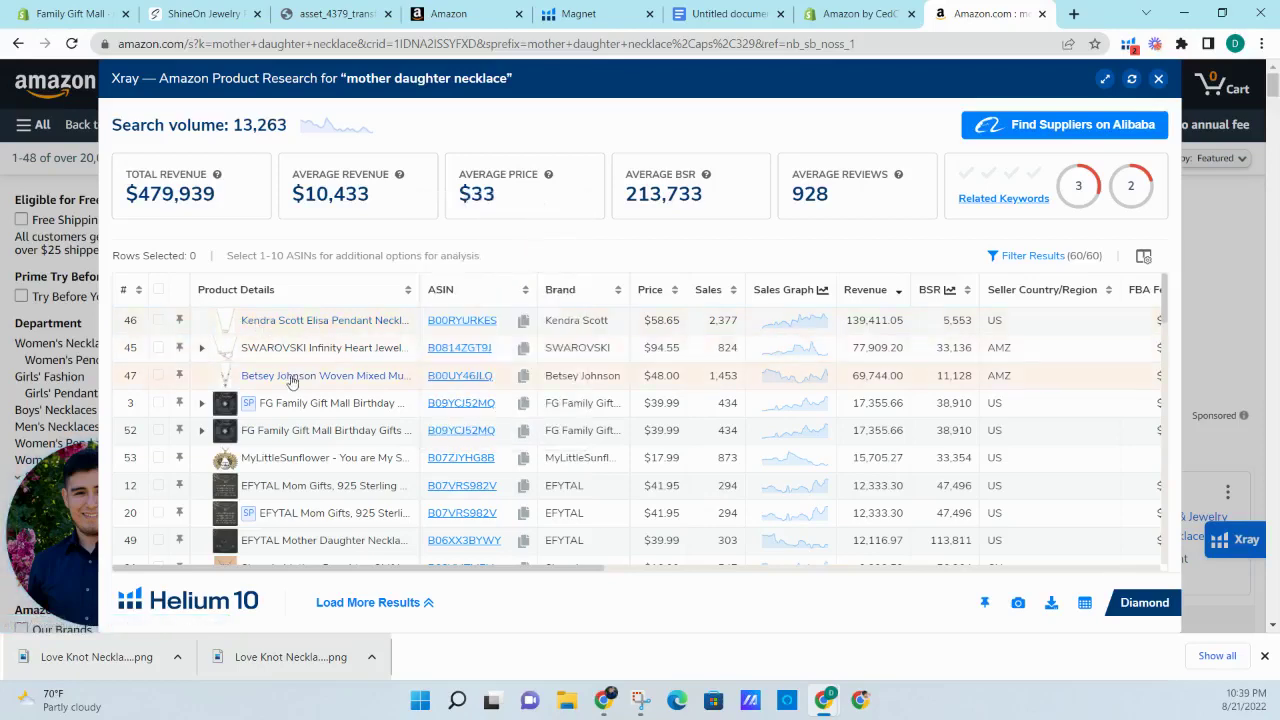
{"action": "mouse_move", "coordinate": [445, 407]}
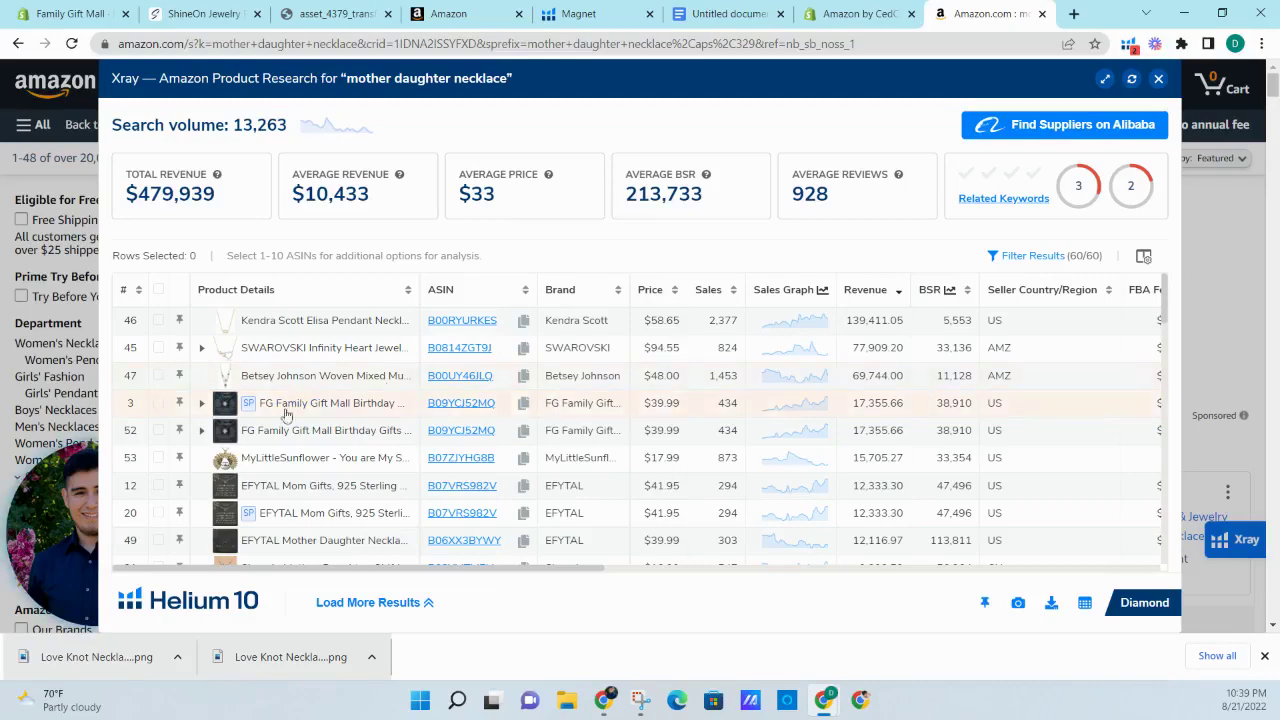
{"action": "mouse_move", "coordinate": [401, 403]}
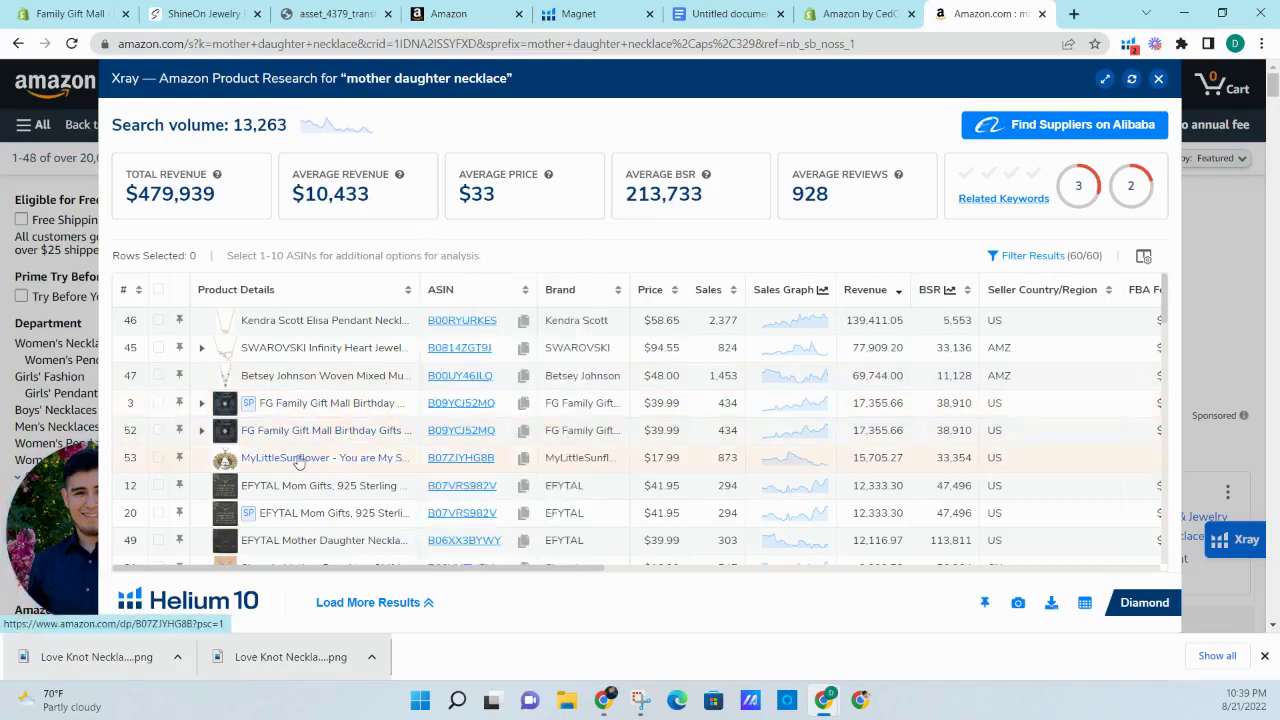
{"action": "mouse_move", "coordinate": [299, 459]}
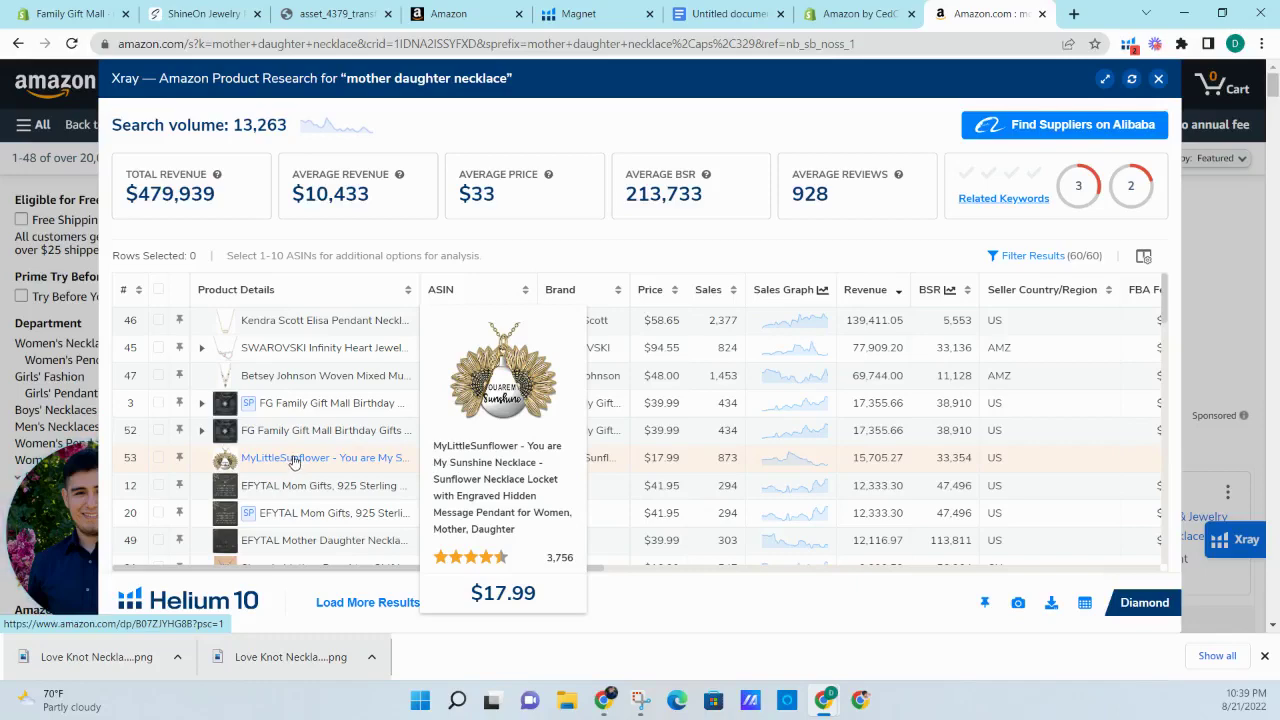
- Inspect the price, revenue and 30-day sales chart of the EFYTAL Mom Gifts interlocking circles necklace
{"action": "scroll", "coordinate": [293, 461], "scroll_direction": "down", "scroll_amount": 2}
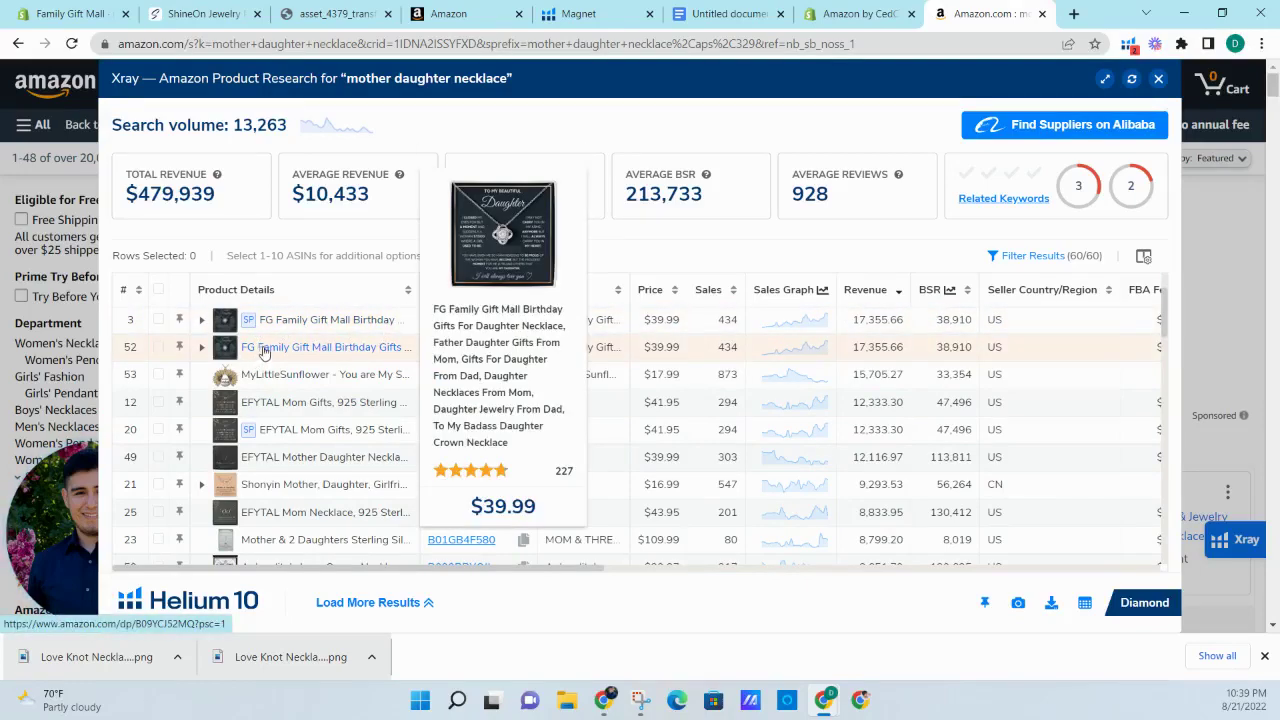
{"action": "mouse_move", "coordinate": [268, 406]}
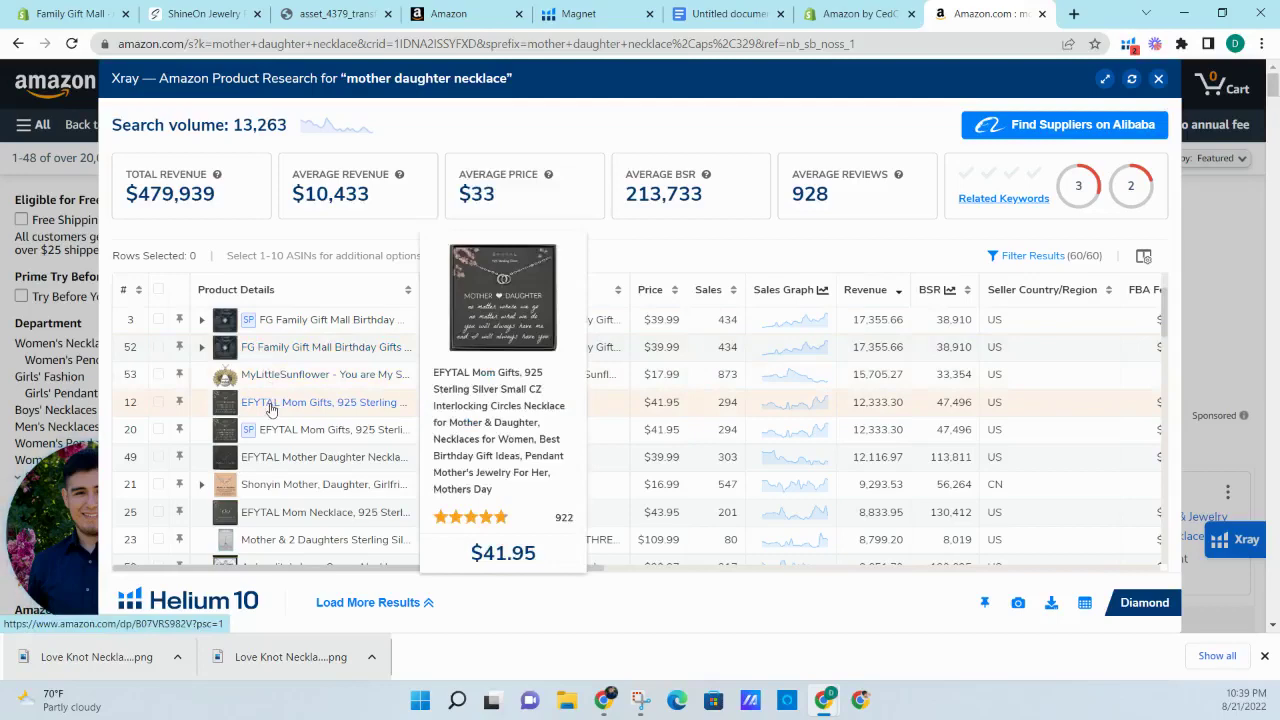
{"action": "scroll", "coordinate": [270, 408], "scroll_direction": "up", "scroll_amount": 1}
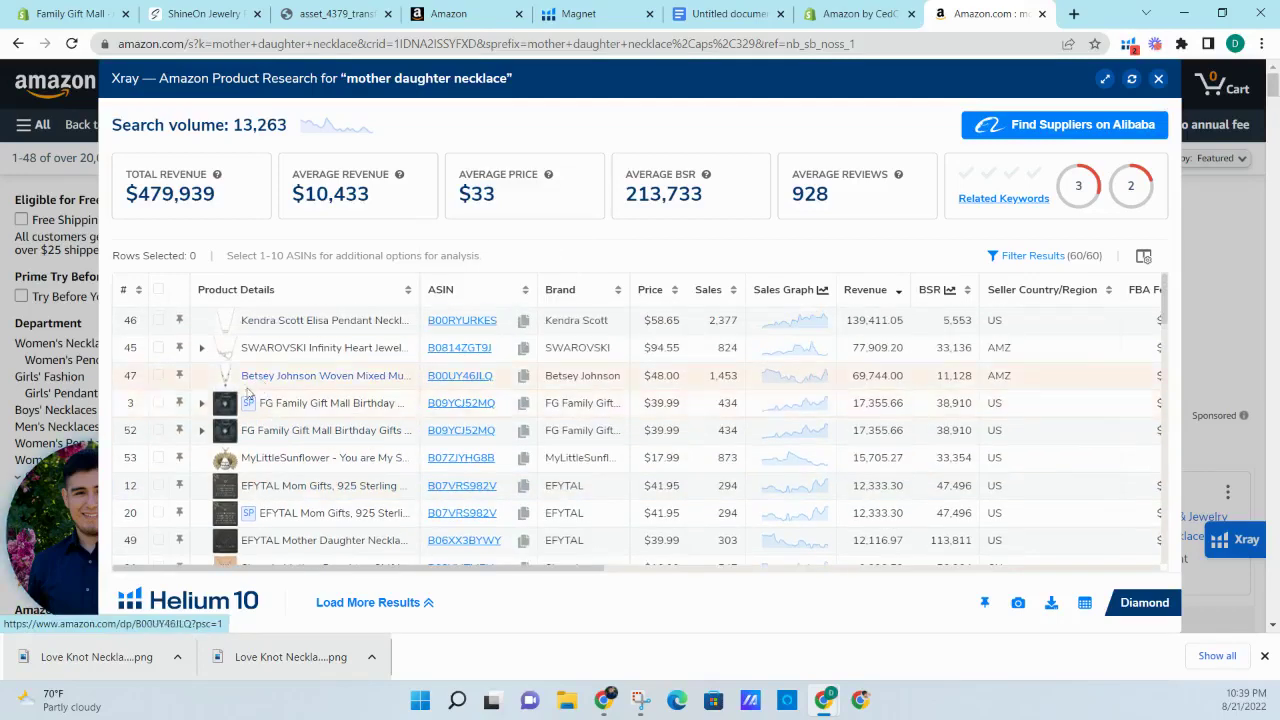
{"action": "scroll", "coordinate": [285, 421], "scroll_direction": "down", "scroll_amount": 1}
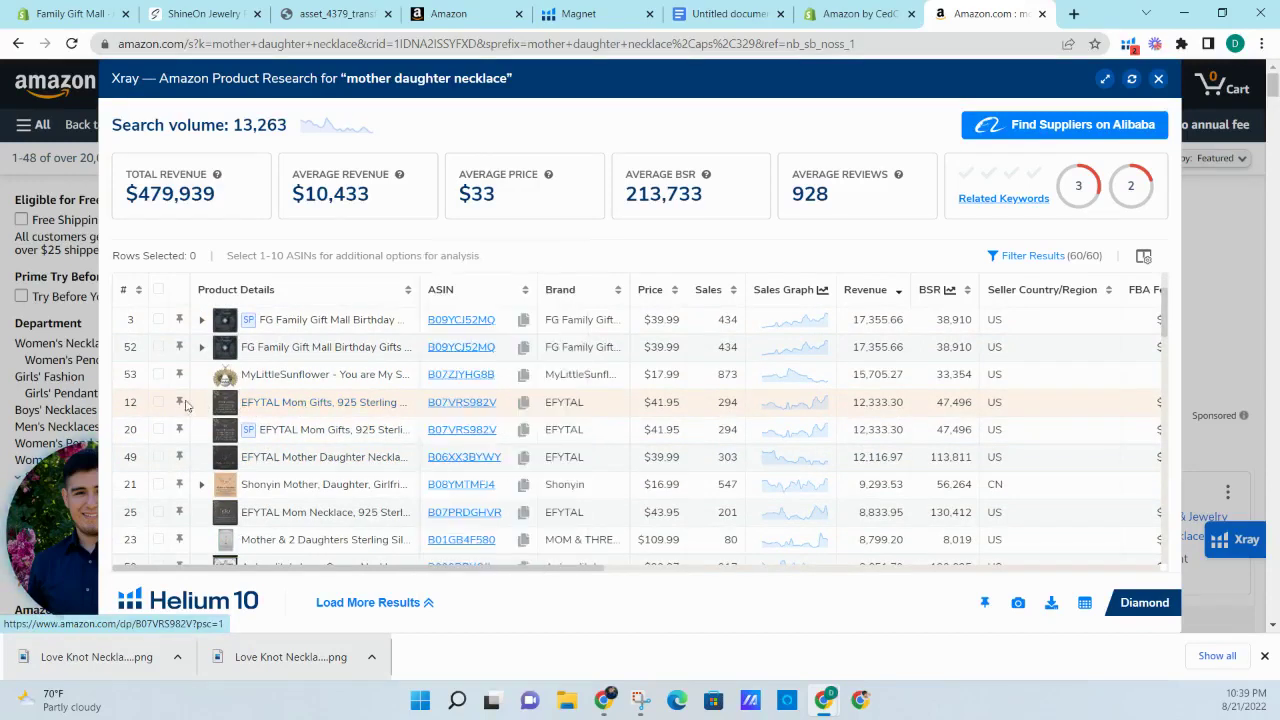
{"action": "double_click", "coordinate": [664, 402]}
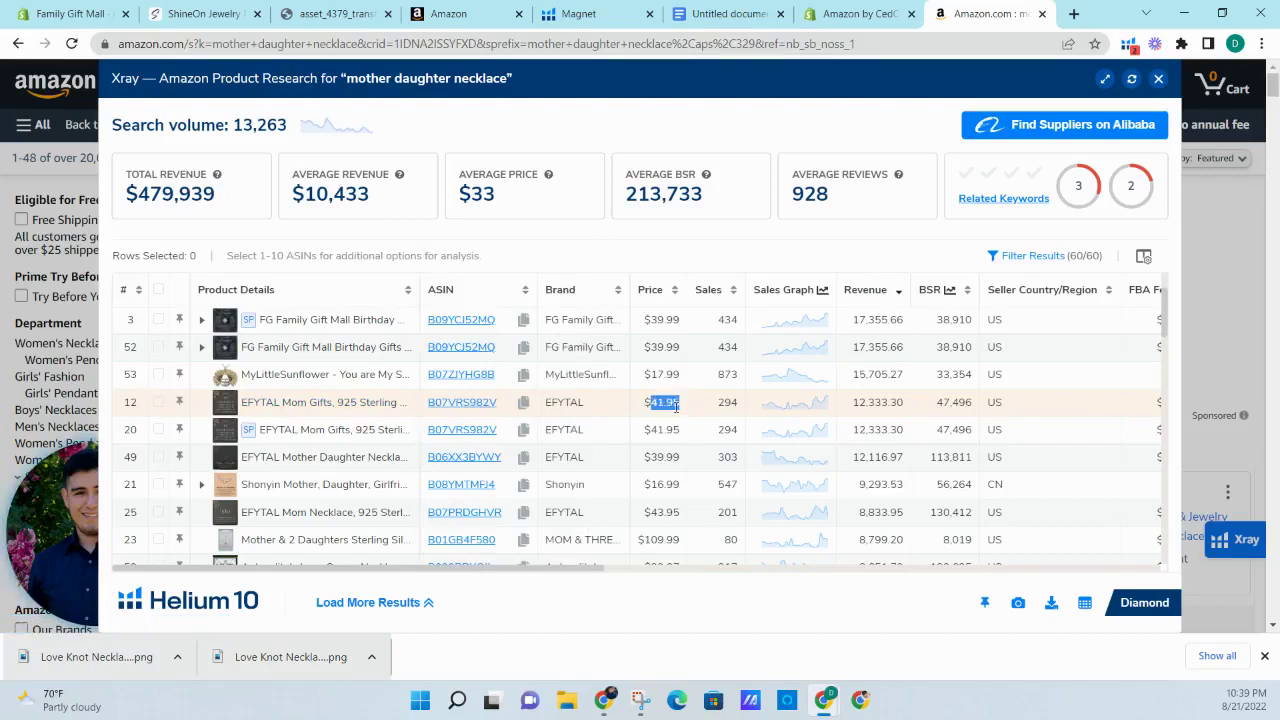
{"action": "double_click", "coordinate": [880, 402]}
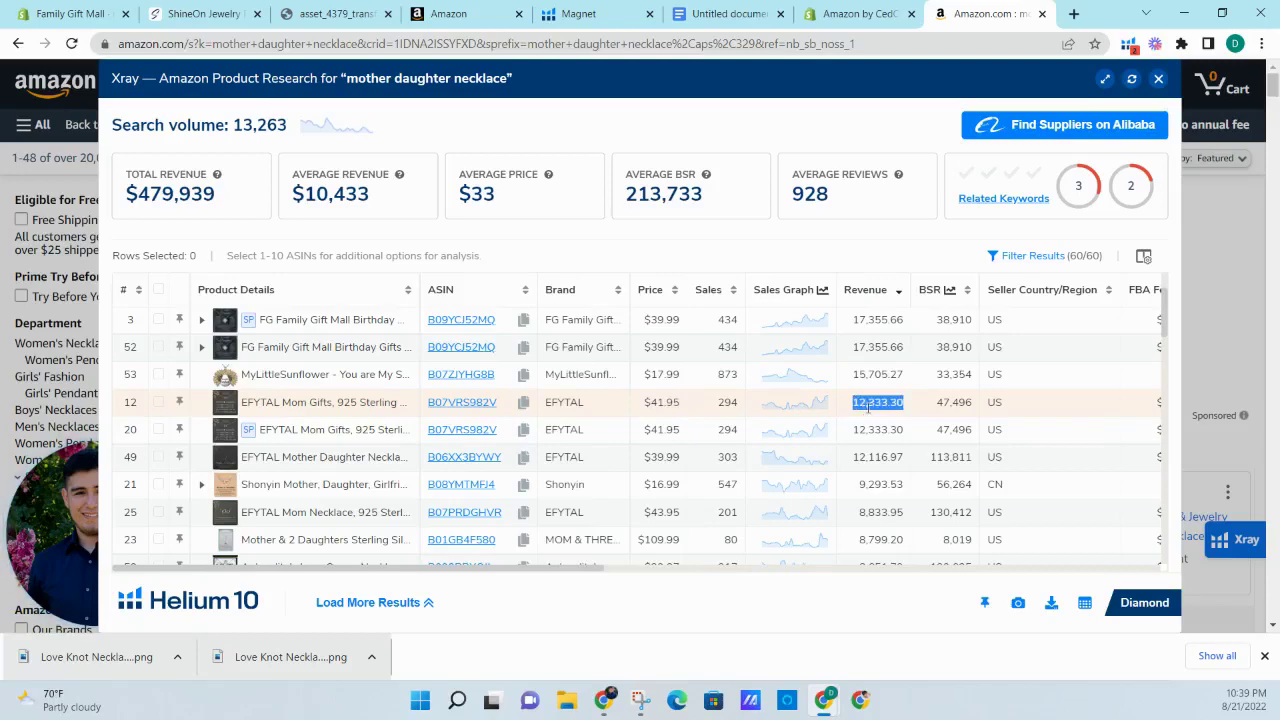
{"action": "left_click", "coordinate": [786, 412]}
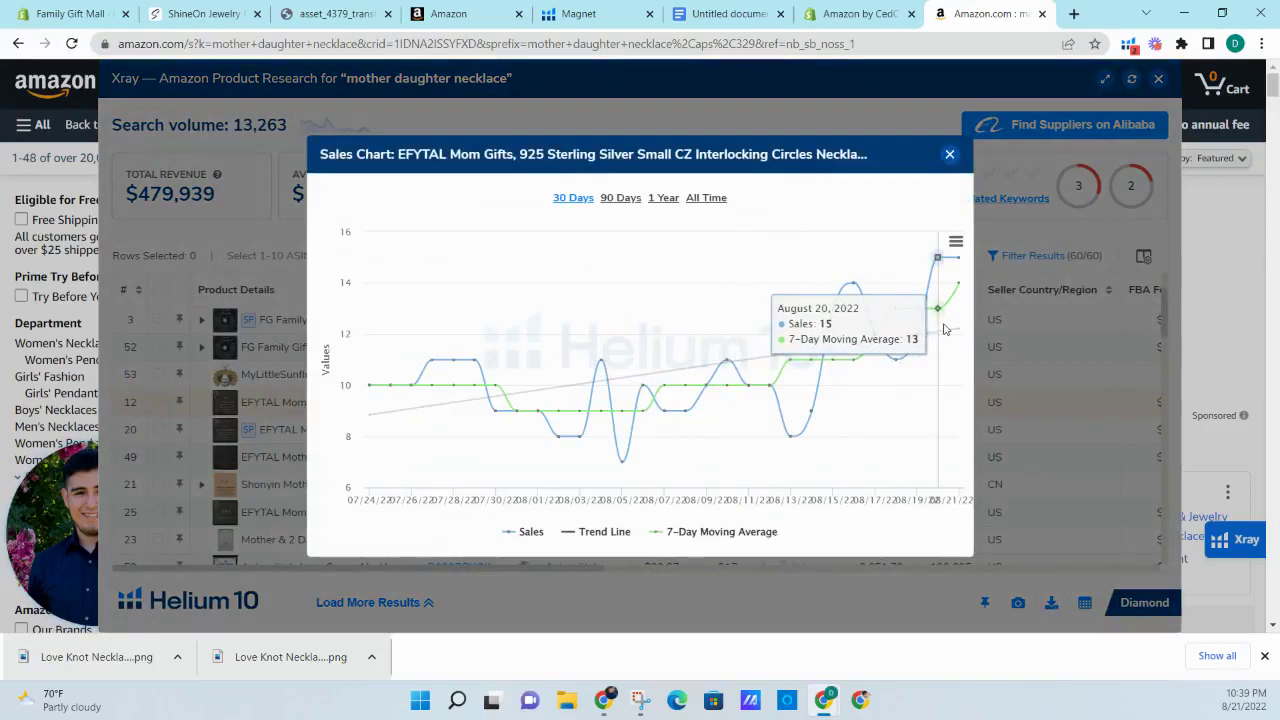
{"action": "left_click", "coordinate": [949, 154]}
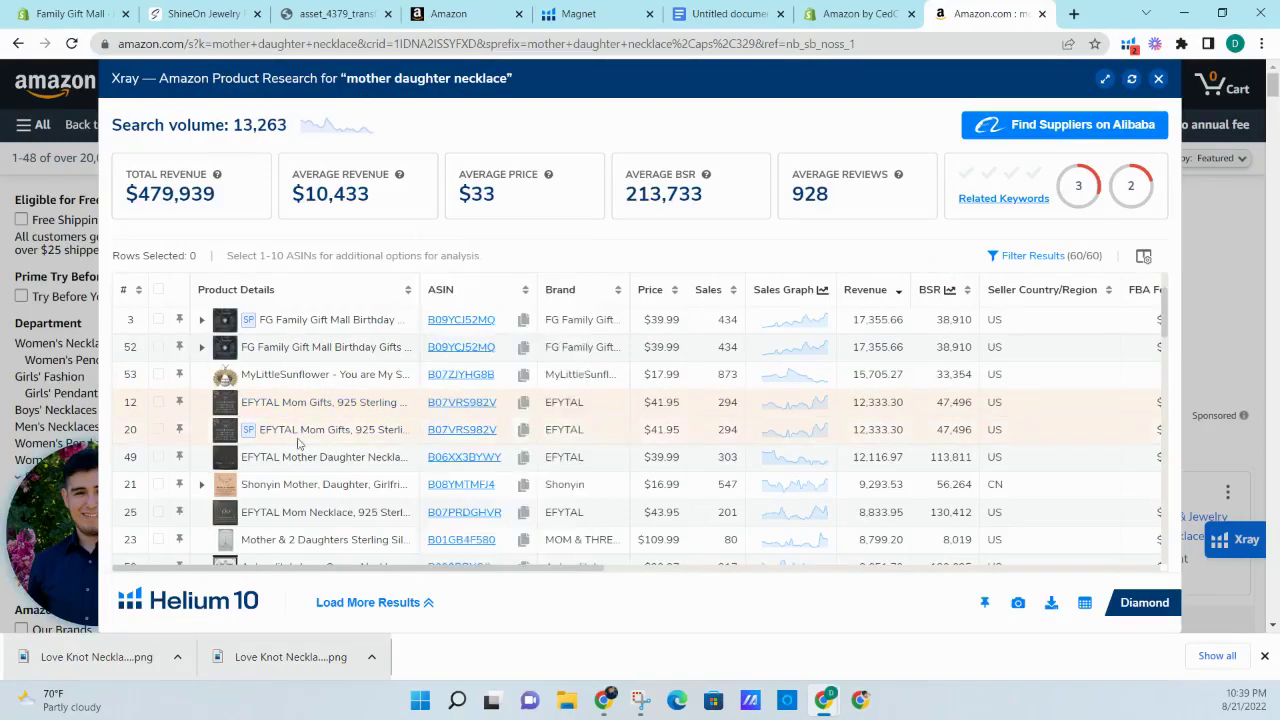
- Compare the designs and prices of the other EFYTAL, Shonyin and Aphrodite's necklaces further down the revenue ranking
{"action": "mouse_move", "coordinate": [350, 442]}
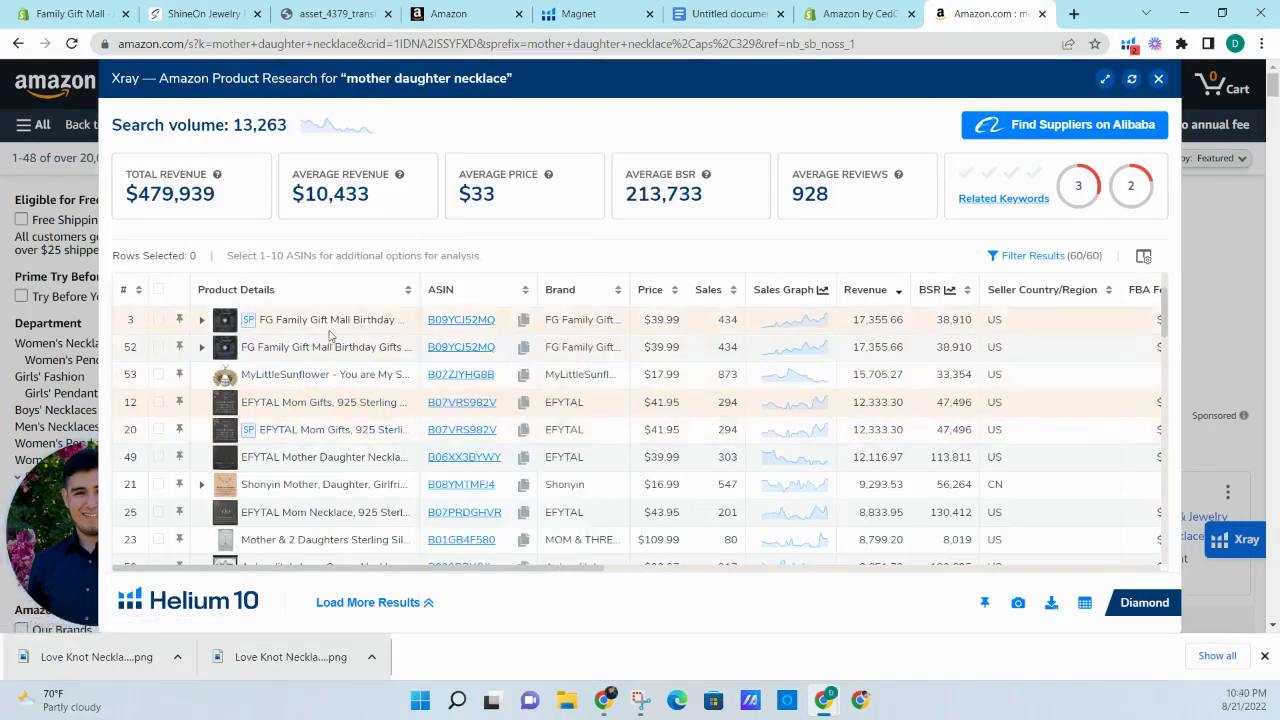
{"action": "mouse_move", "coordinate": [295, 466]}
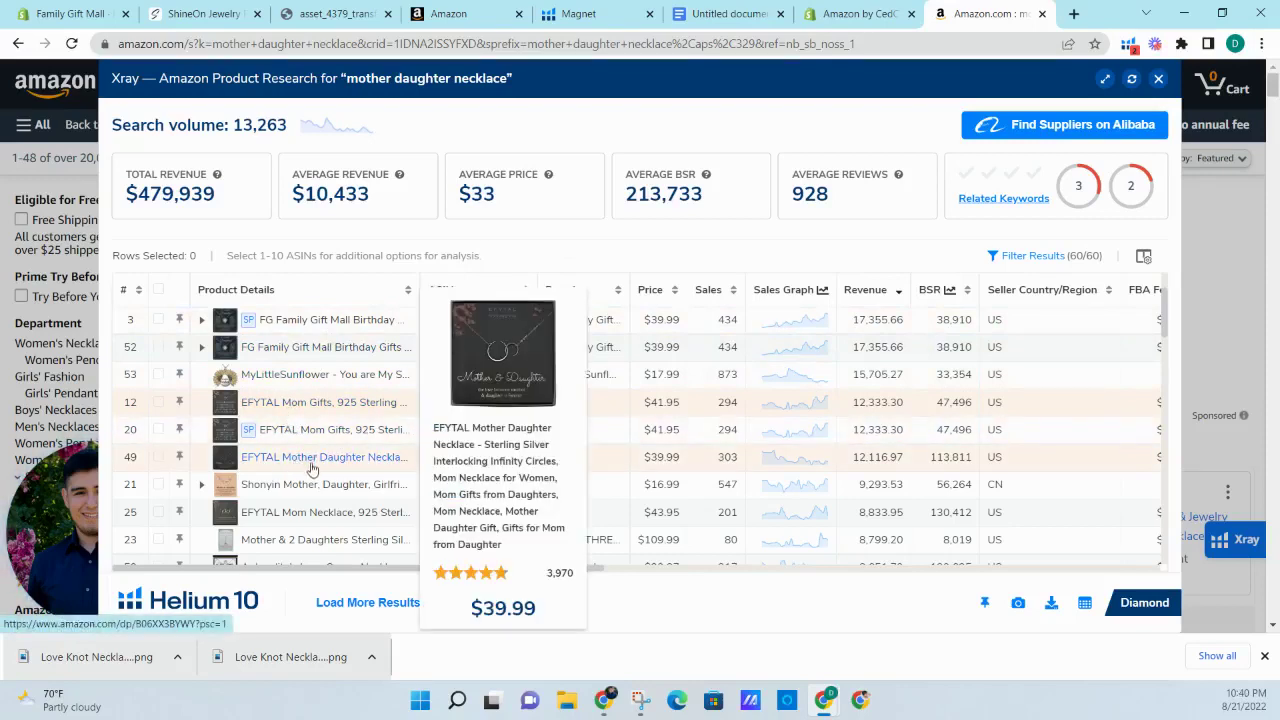
{"action": "mouse_move", "coordinate": [314, 494]}
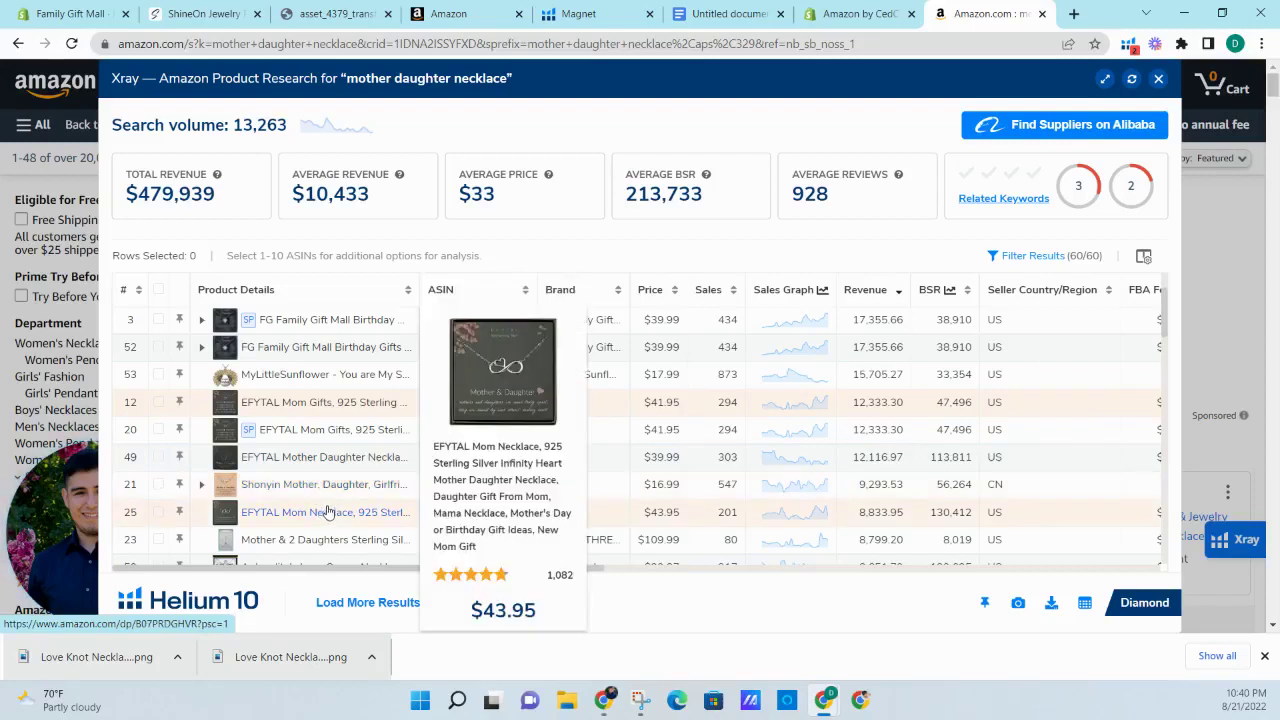
{"action": "scroll", "coordinate": [327, 512], "scroll_direction": "down", "scroll_amount": 1}
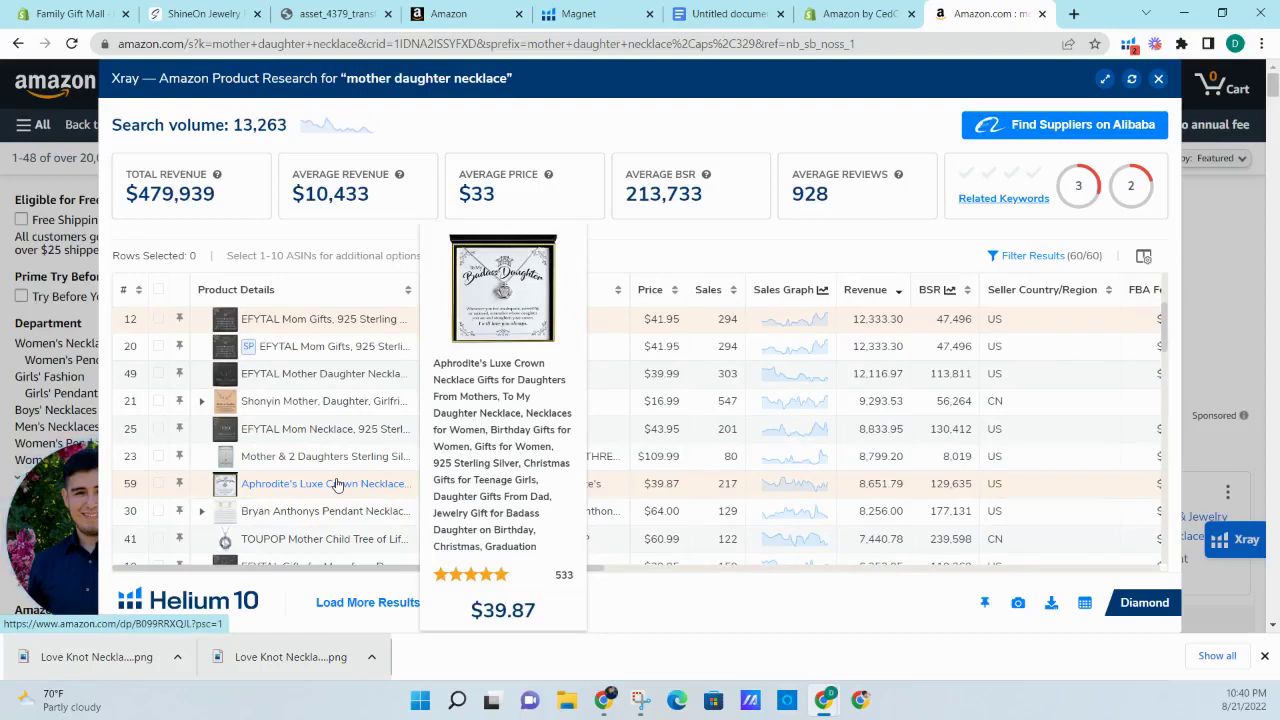
{"action": "scroll", "coordinate": [345, 484], "scroll_direction": "down", "scroll_amount": 1}
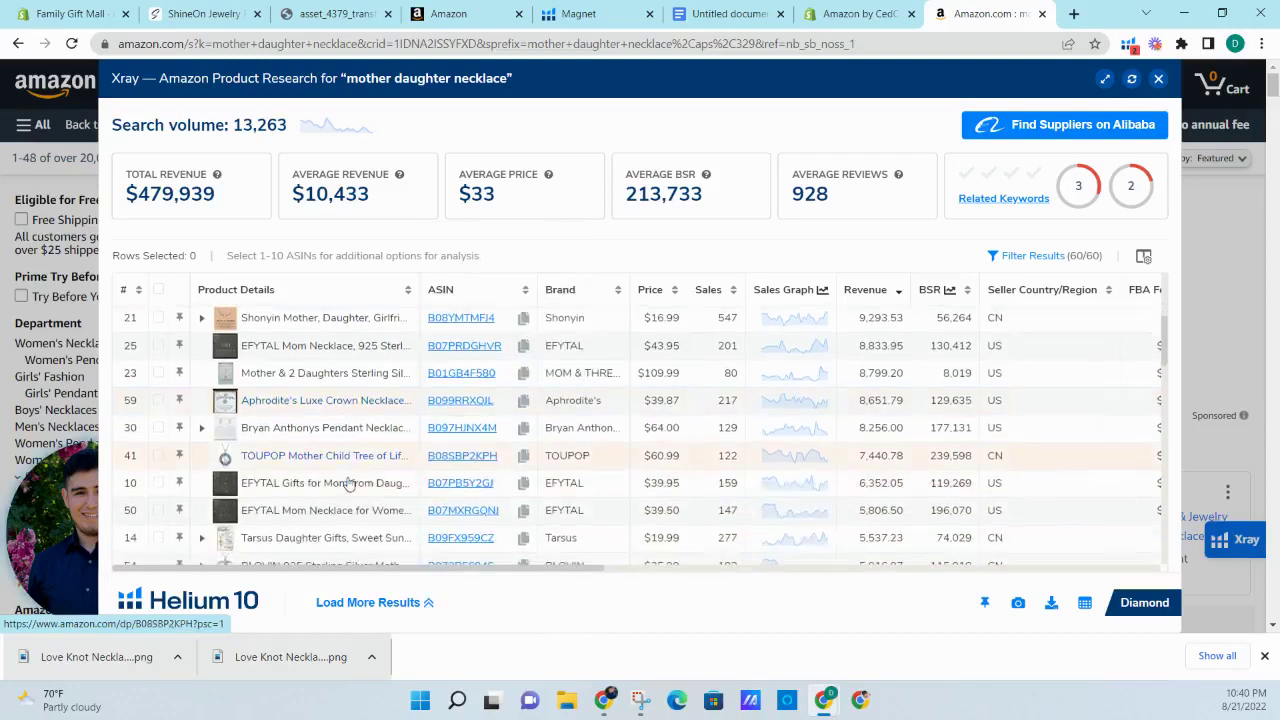
{"action": "scroll", "coordinate": [338, 445], "scroll_direction": "up", "scroll_amount": 4}
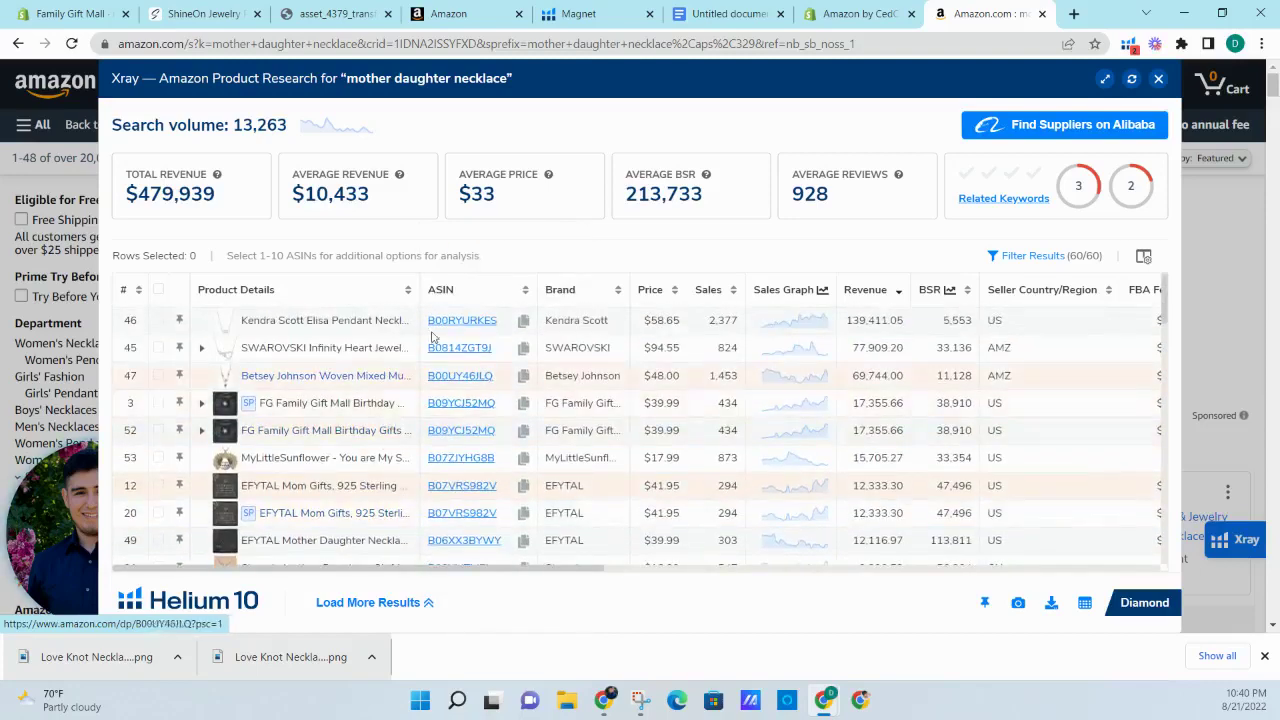
- Compare the listing's Standard Box price with the prices and sales of similar necklaces in the Xray revenue ranking
{"action": "left_click", "coordinate": [455, 14]}
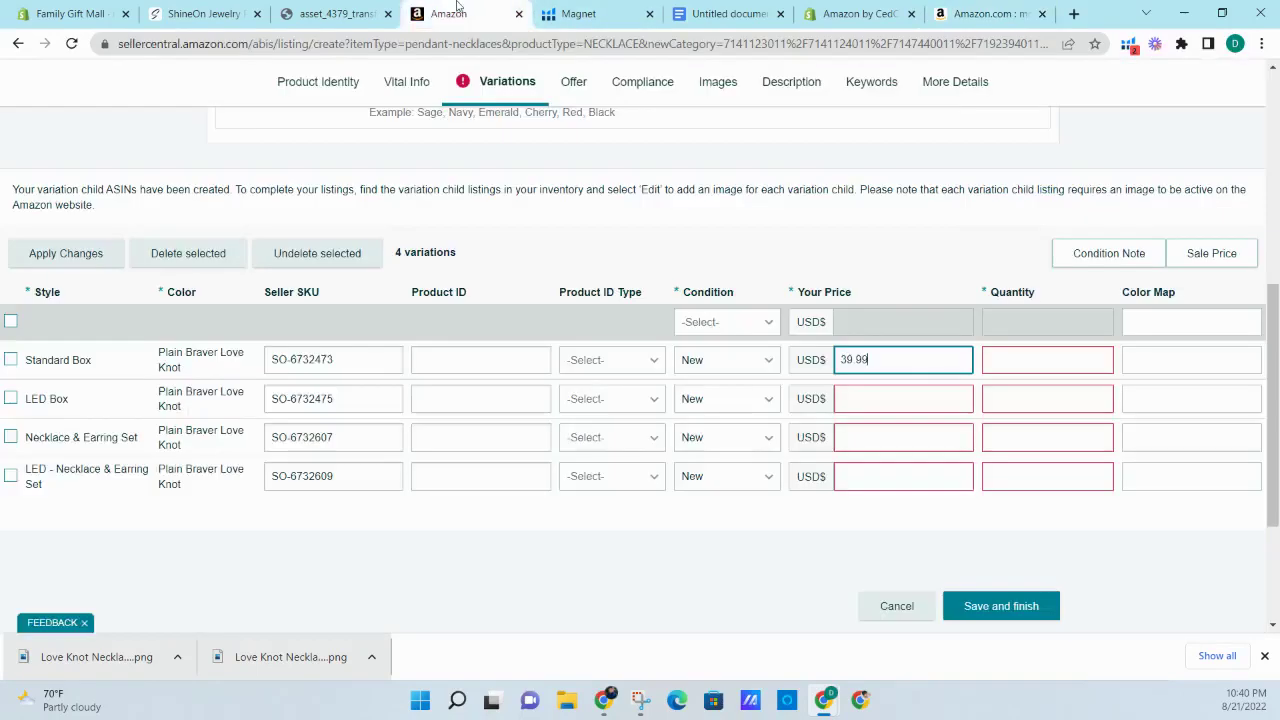
{"action": "left_click", "coordinate": [335, 14]}
{"action": "left_click", "coordinate": [449, 13]}
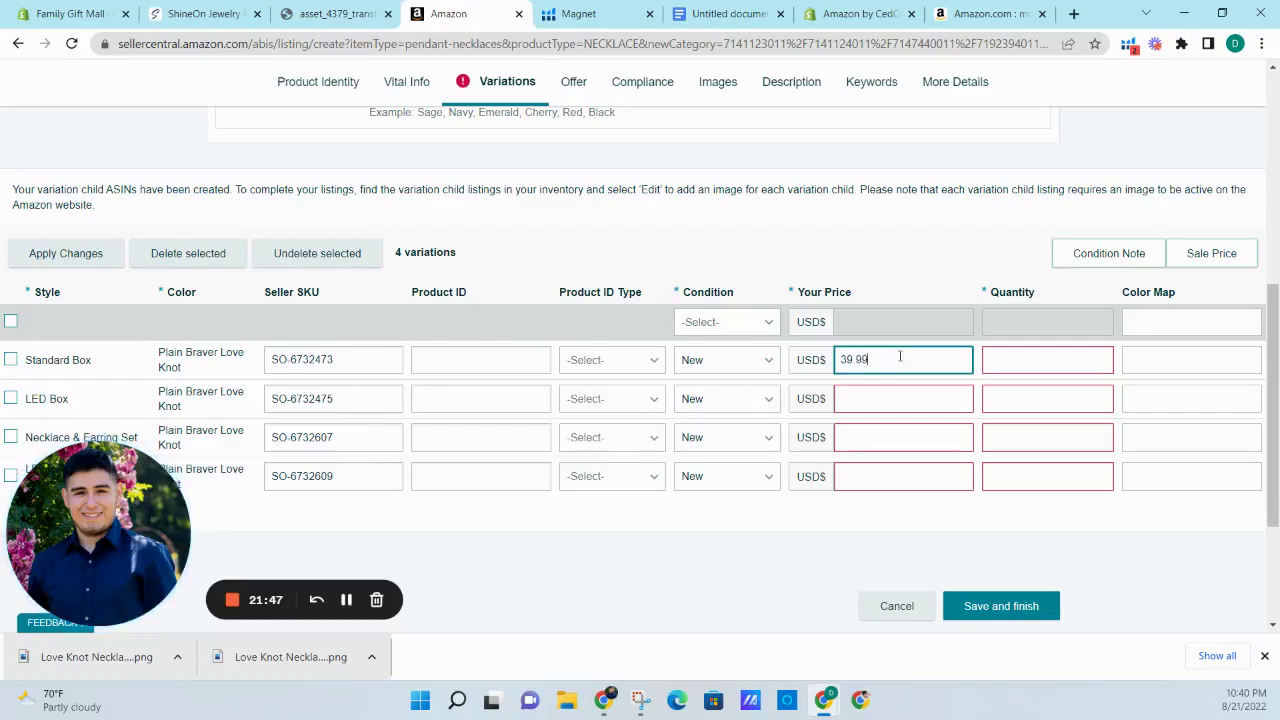
{"action": "left_click", "coordinate": [991, 13]}
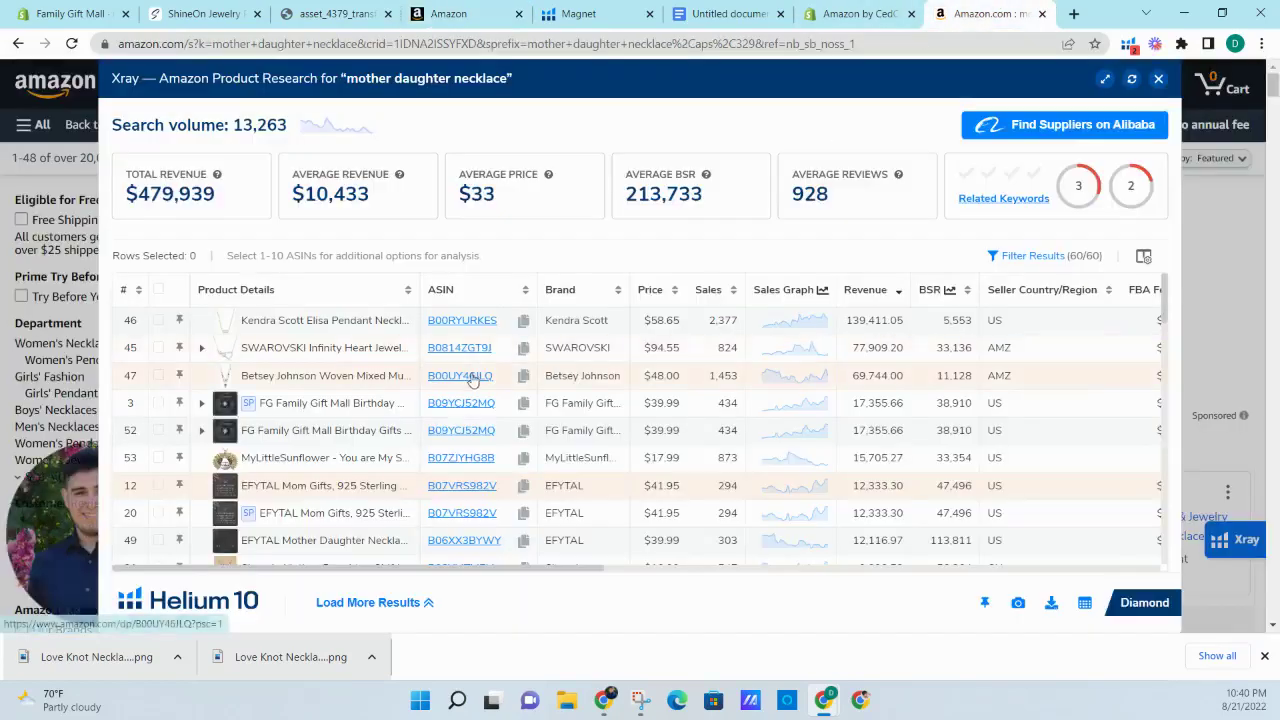
{"action": "scroll", "coordinate": [645, 400], "scroll_direction": "down", "scroll_amount": 1}
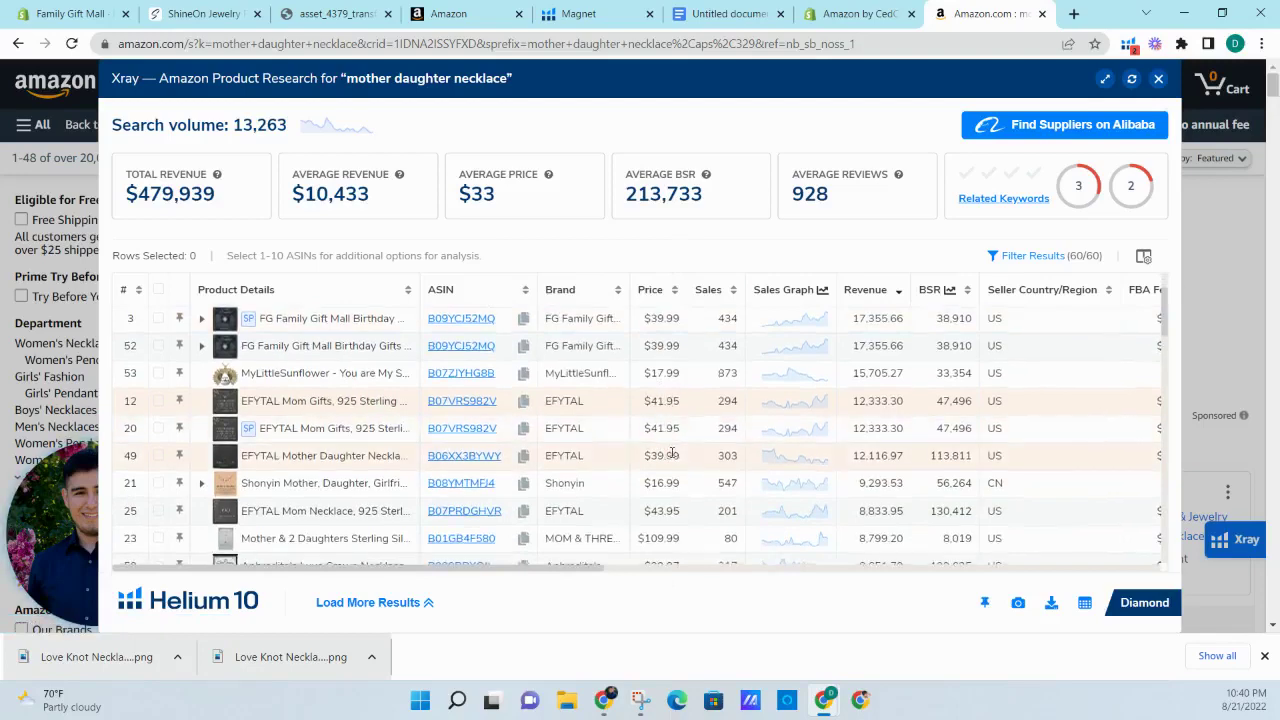
{"action": "scroll", "coordinate": [665, 415], "scroll_direction": "down", "scroll_amount": 1}
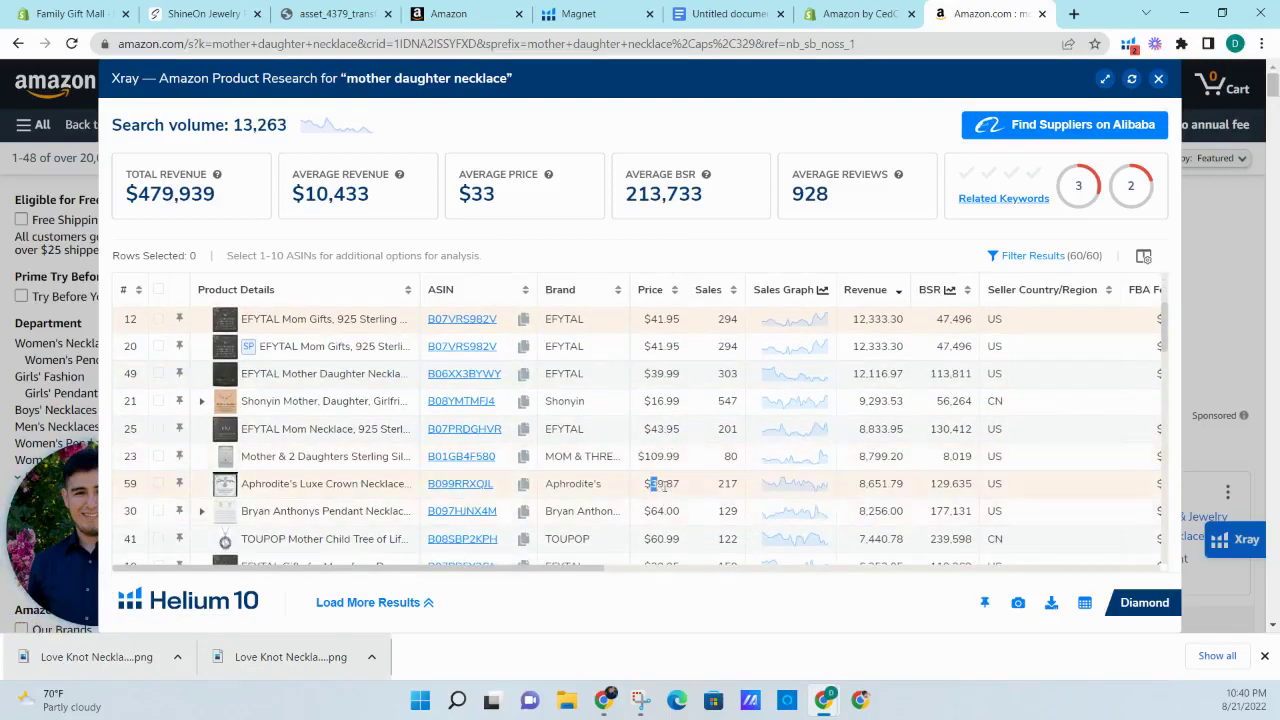
{"action": "left_click", "coordinate": [680, 490]}
{"action": "scroll", "coordinate": [672, 415], "scroll_direction": "down", "scroll_amount": 1}
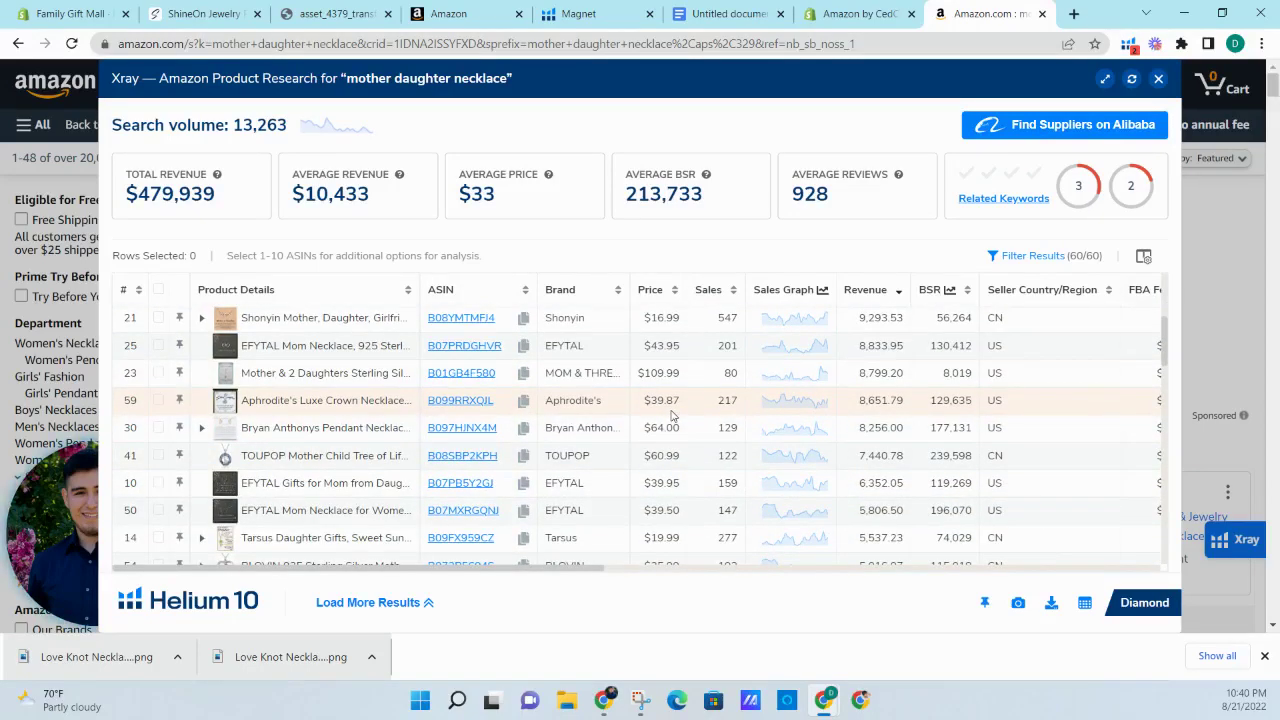
- In the listing's variations, set the Standard Box price to 39.82 and the LED Box price to 59.99 USD
{"action": "left_click", "coordinate": [449, 14]}
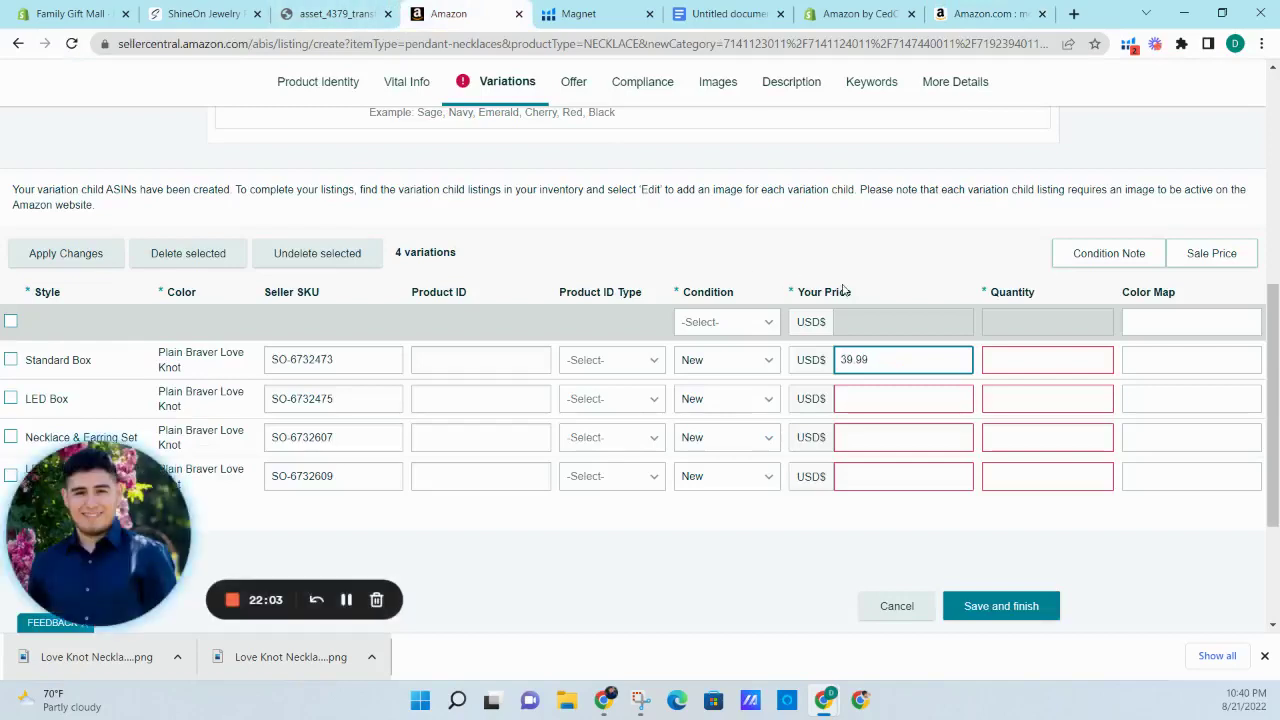
{"action": "type", "text": "39.82"}
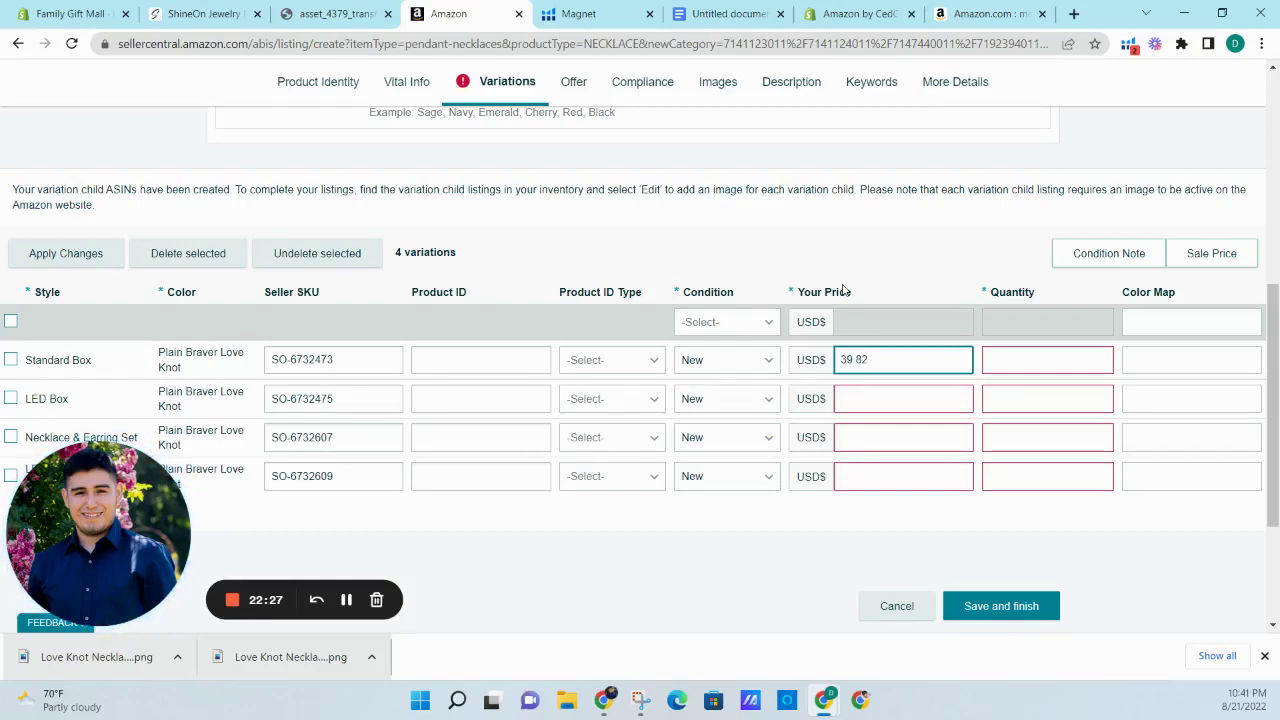
{"action": "left_click", "coordinate": [876, 399]}
{"action": "type", "text": "59.9"}
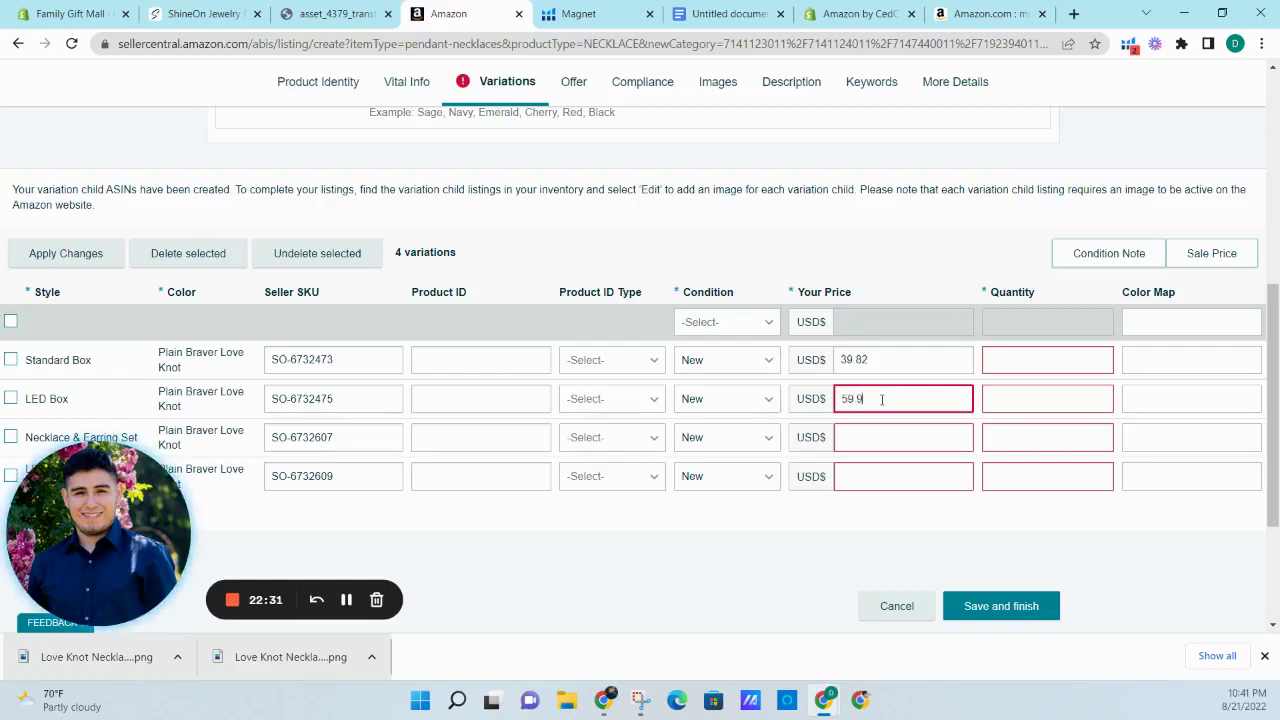
{"action": "type", "text": "9"}
- Set the Necklace & Earring Set price to 59.99 and the LED - Necklace & Earring Set price to 79.99 USD
{"action": "left_click", "coordinate": [890, 437]}
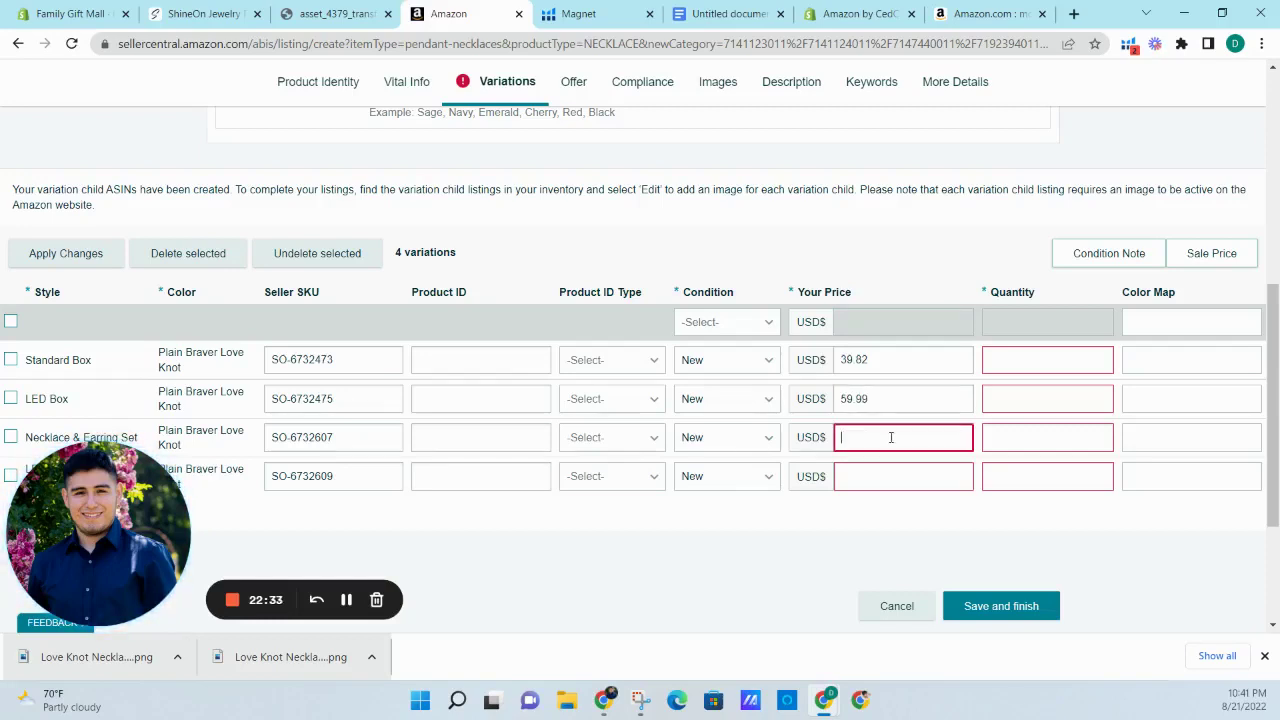
{"action": "type", "text": "9"}
{"action": "key", "text": "BackSpace"}
{"action": "type", "text": "59.99"}
{"action": "left_click", "coordinate": [888, 477]}
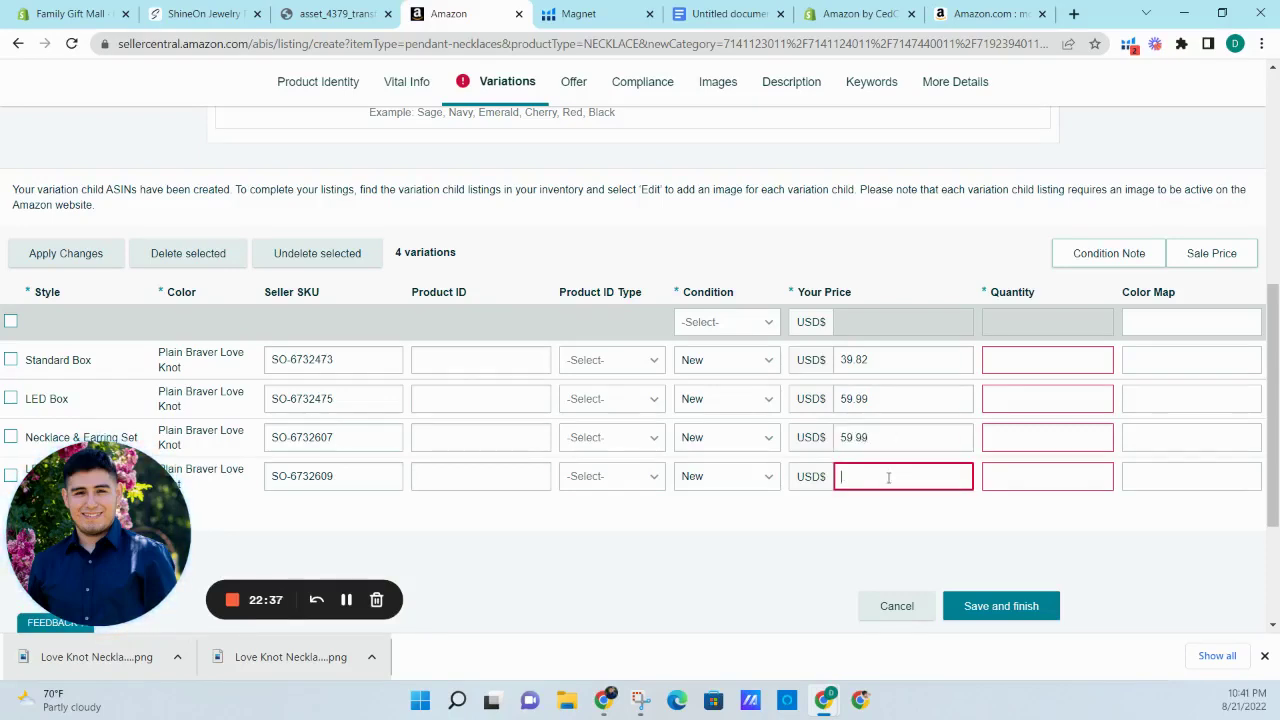
{"action": "type", "text": "79.99"}
{"action": "left_click", "coordinate": [979, 531]}
- Set the quantity of all four necklace variations to 1000
{"action": "left_click", "coordinate": [1054, 365]}
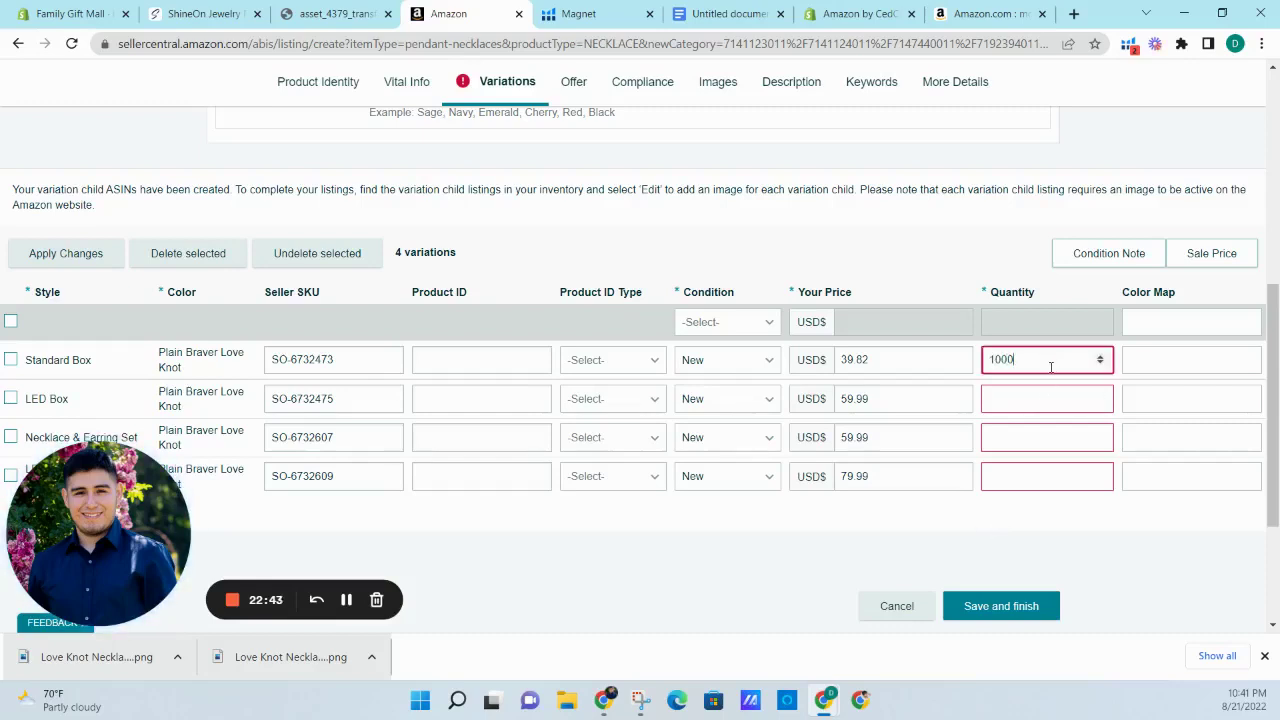
{"action": "left_click", "coordinate": [1029, 400]}
{"action": "type", "text": "1000"}
{"action": "left_click", "coordinate": [1029, 437]}
{"action": "key", "text": "ctrl+v"}
{"action": "left_click", "coordinate": [1029, 476]}
{"action": "key", "text": "ctrl+v"}
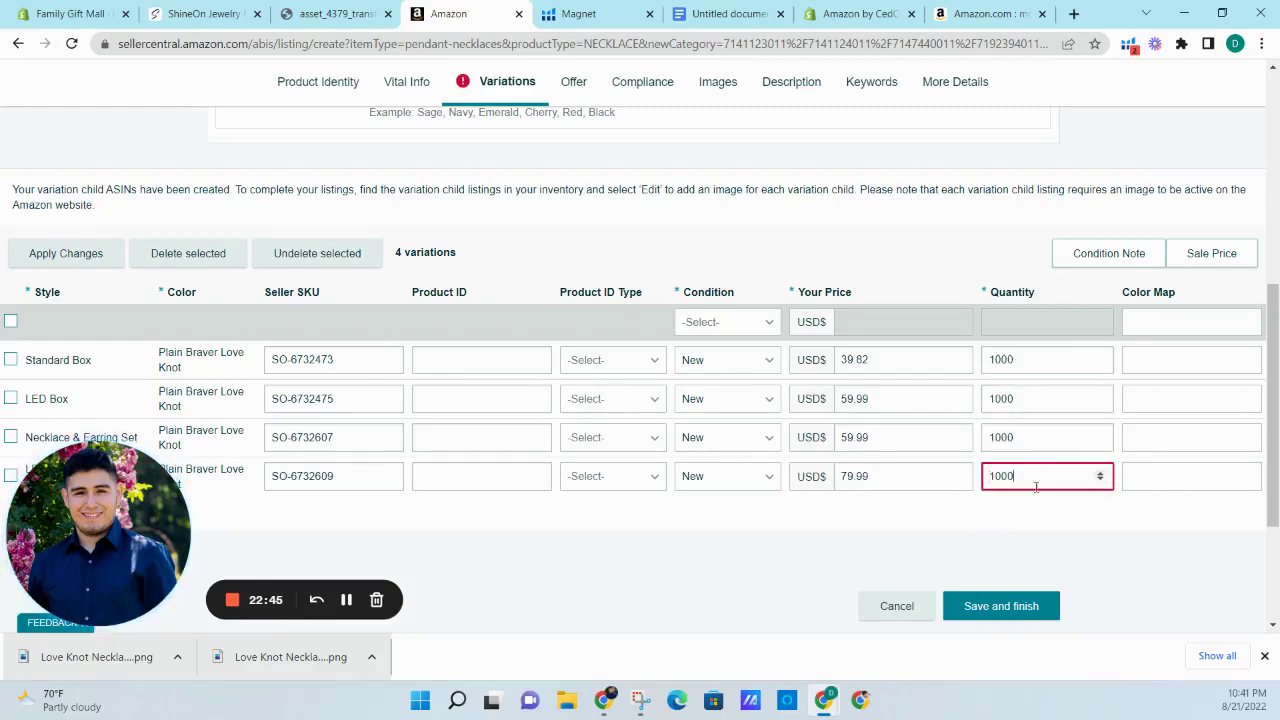
{"action": "left_click", "coordinate": [1059, 509]}
{"action": "left_click", "coordinate": [922, 321]}
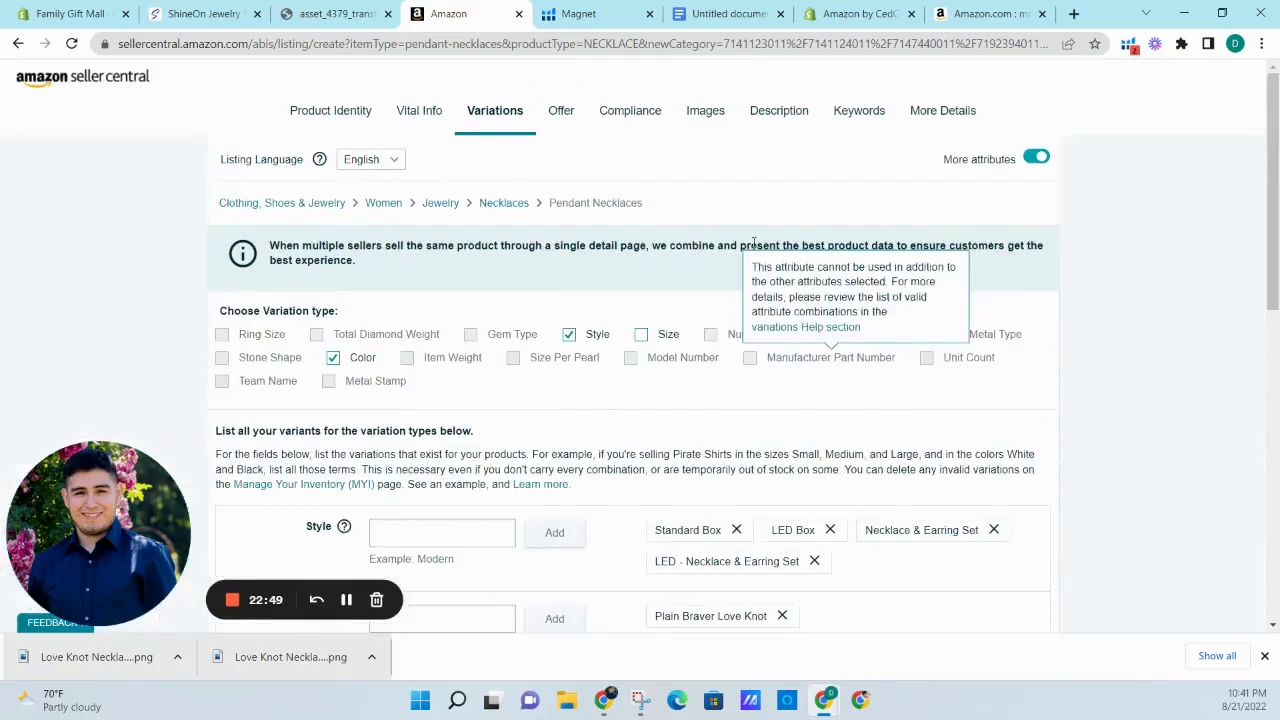
- Open the listing's offer details and check the Merchant Shipping Group's help text and available templates
{"action": "left_click", "coordinate": [561, 111]}
{"action": "scroll", "coordinate": [606, 186], "scroll_direction": "down", "scroll_amount": 1}
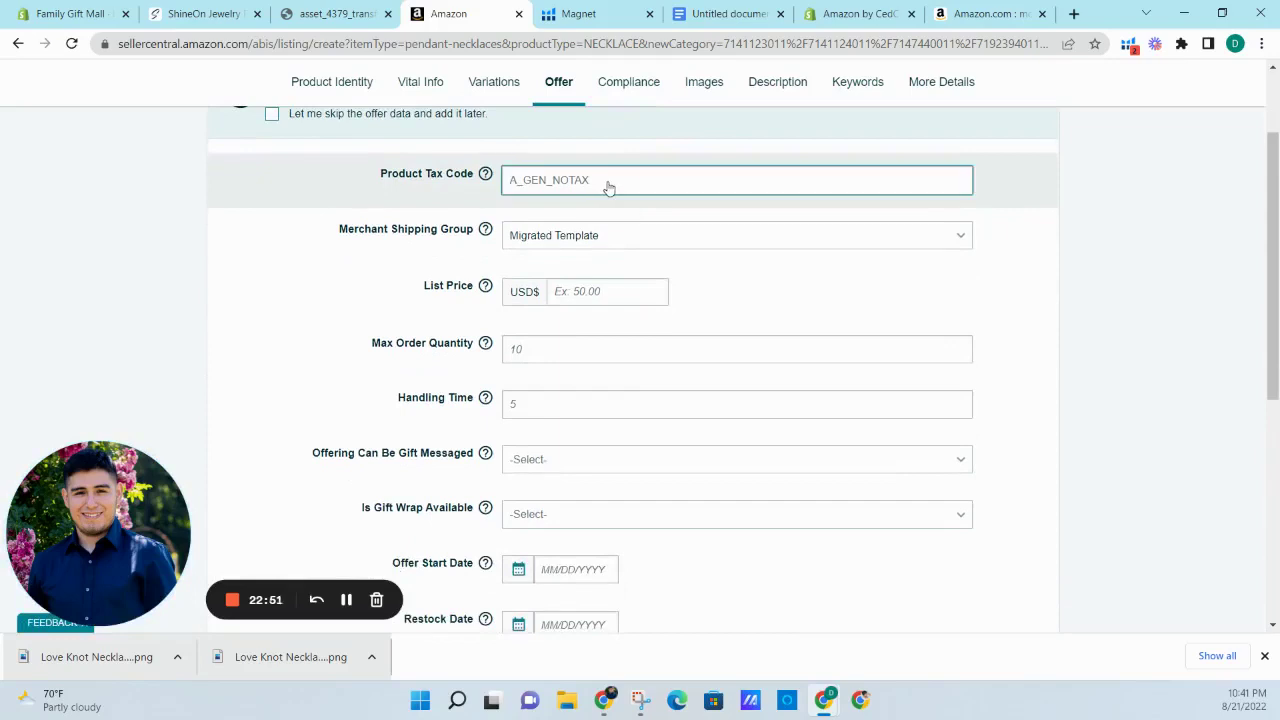
{"action": "mouse_move", "coordinate": [485, 230]}
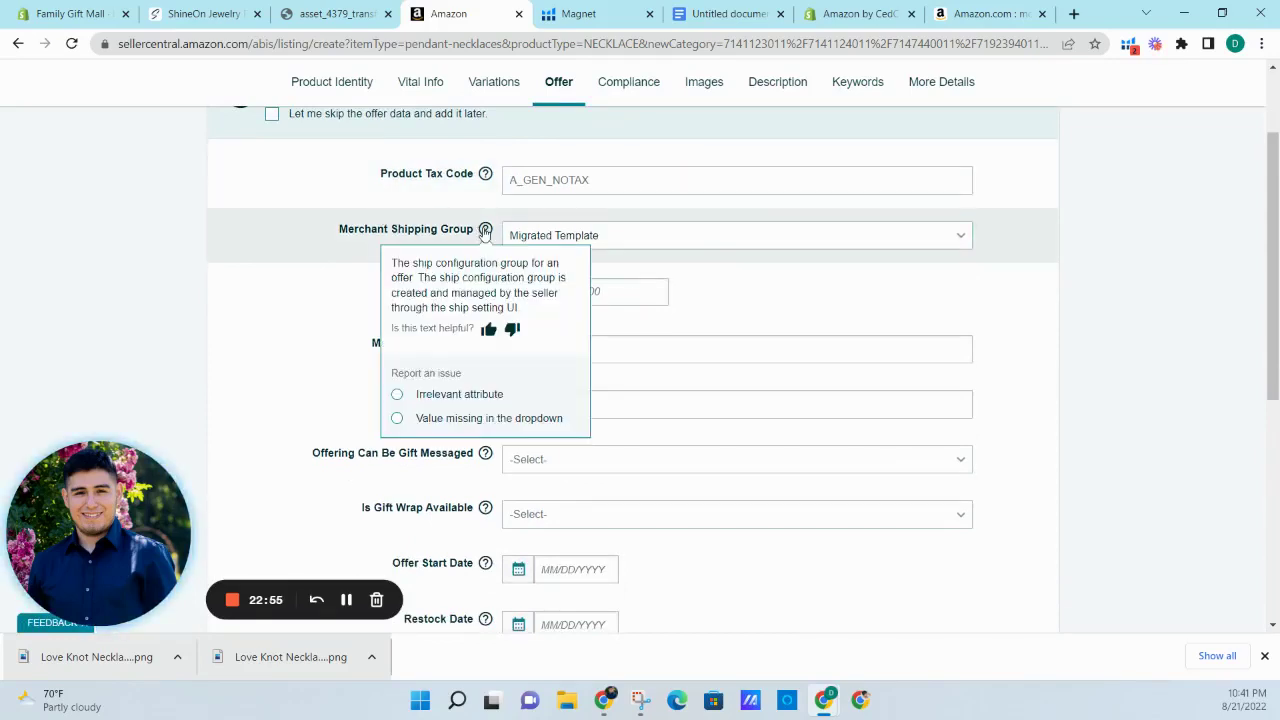
{"action": "left_click", "coordinate": [626, 234]}
{"action": "left_click", "coordinate": [634, 232]}
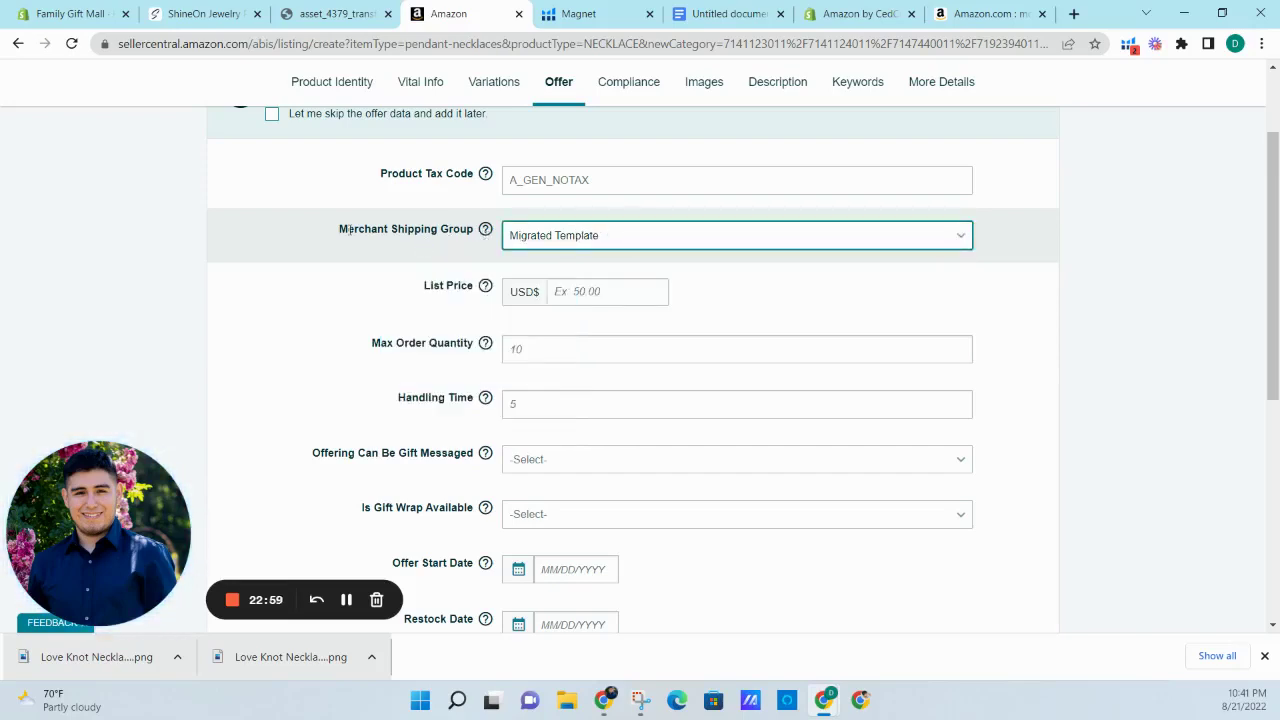
{"action": "triple_click", "coordinate": [394, 232]}
- Open sellercentral.amazon.com in a new browser tab beside the listing and go to the account's Shipping Settings
{"action": "left_click", "coordinate": [1074, 13]}
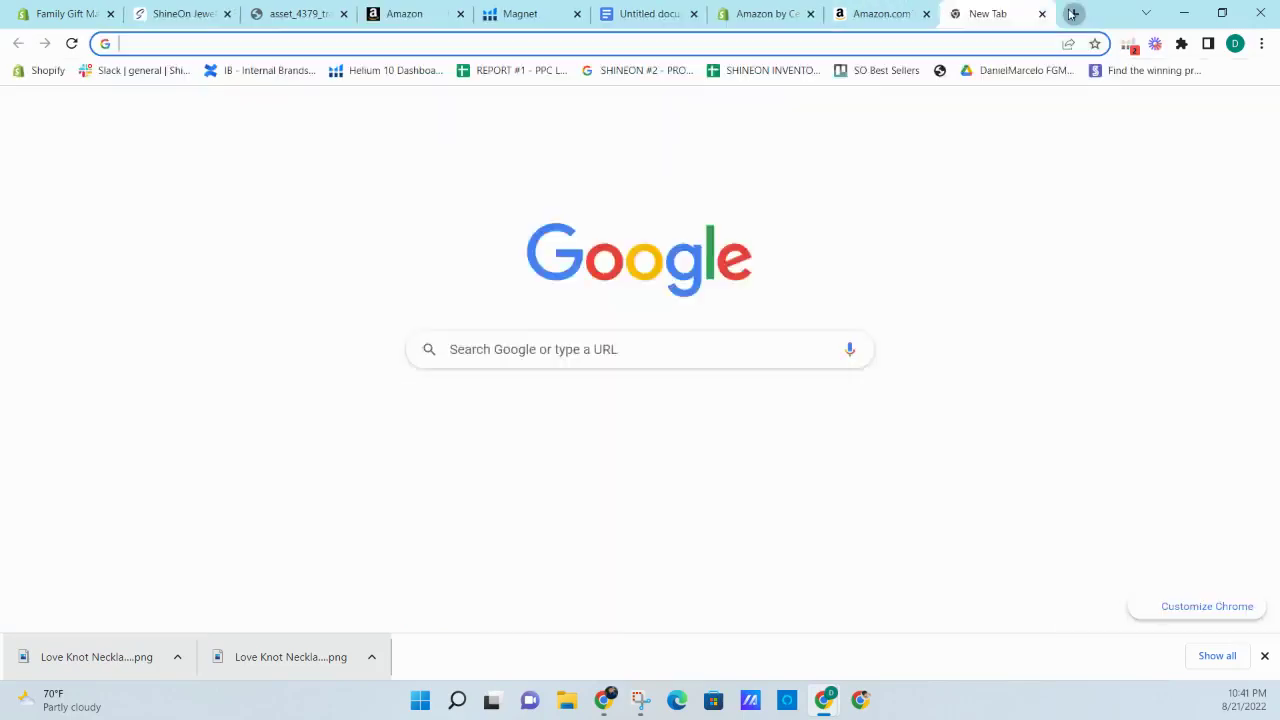
{"action": "type", "text": "sellercentral.amazon.com"}
{"action": "key", "text": "Return"}
{"action": "left_click_drag", "start_coordinate": [1053, 5], "coordinate": [590, 12]}
{"action": "mouse_move", "coordinate": [1215, 85]}
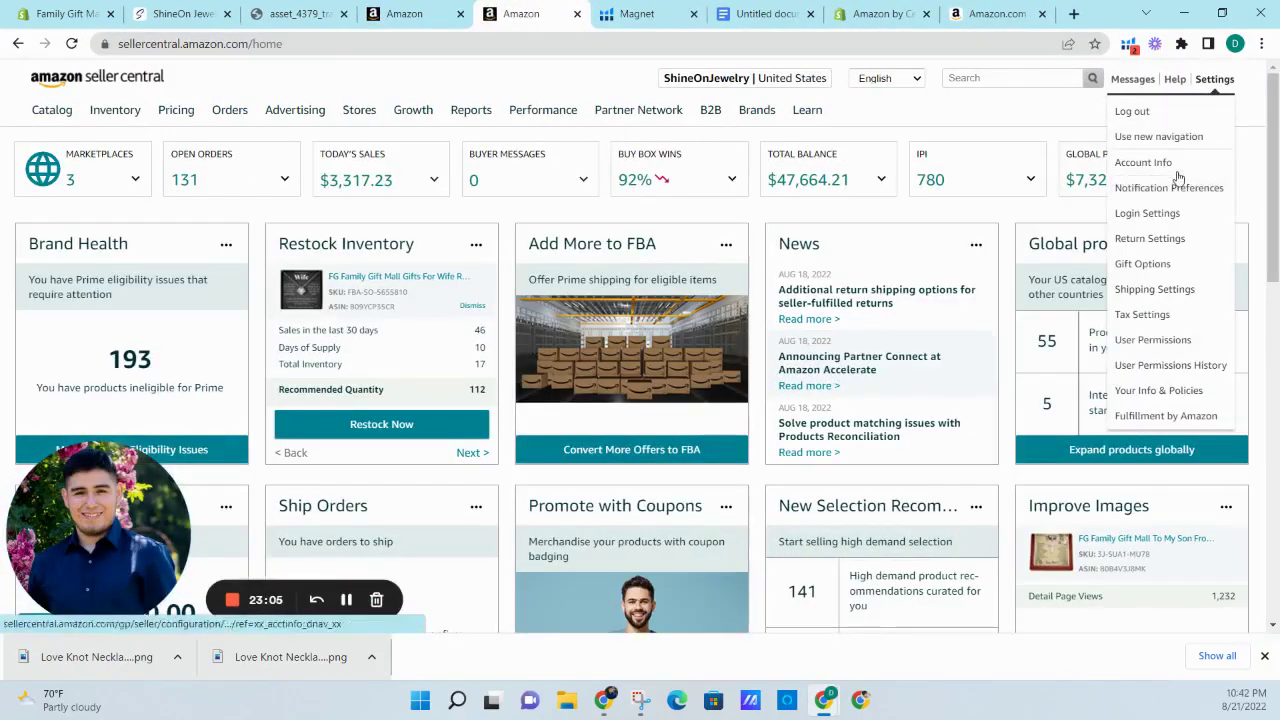
{"action": "left_click", "coordinate": [1158, 289]}
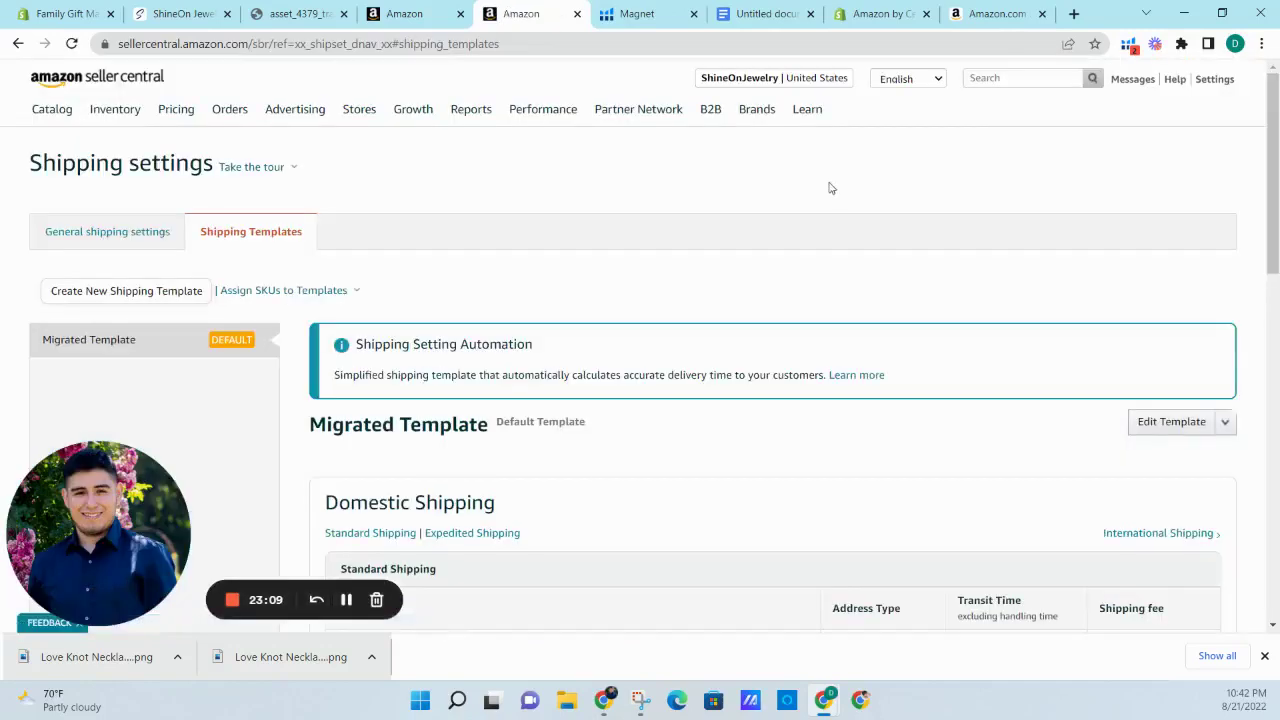
- Examine the Migrated Template's regions, transit times and fees for domestic standard, expedited and international shipping
{"action": "scroll", "coordinate": [829, 190], "scroll_direction": "down", "scroll_amount": 3}
{"action": "scroll", "coordinate": [826, 195], "scroll_direction": "up", "scroll_amount": 3}
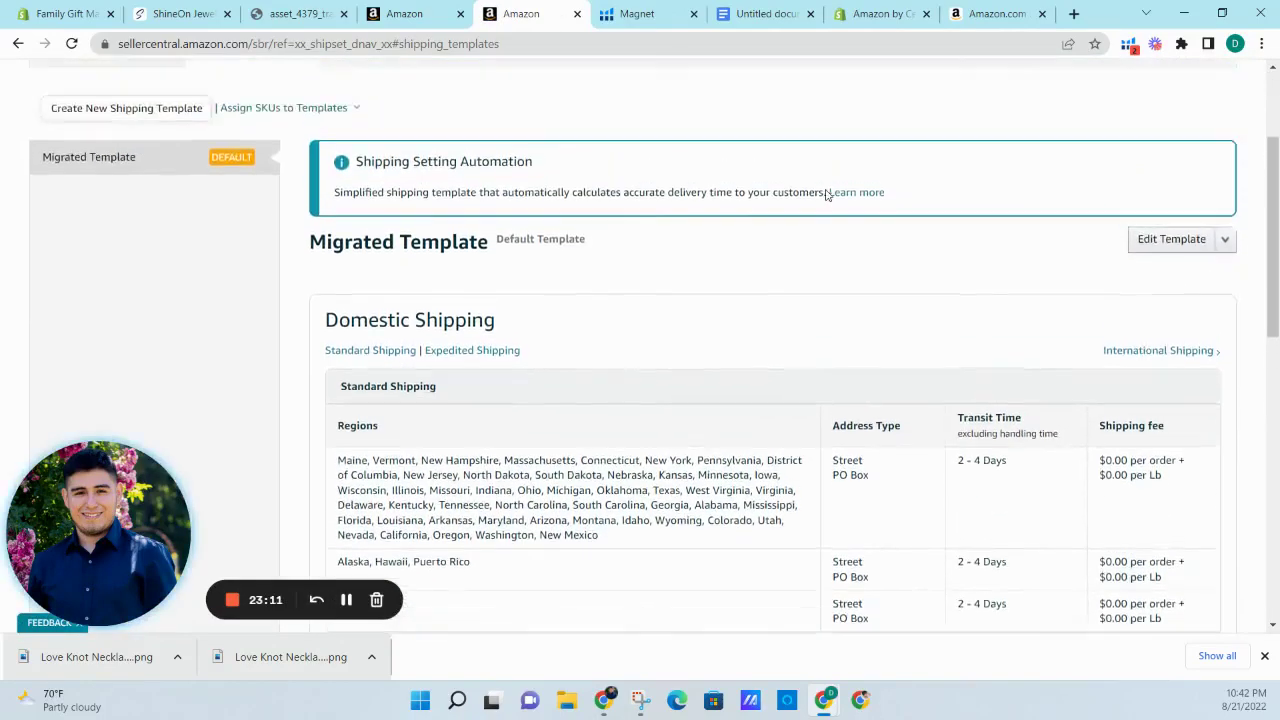
{"action": "scroll", "coordinate": [825, 198], "scroll_direction": "down", "scroll_amount": 3}
{"action": "scroll", "coordinate": [838, 198], "scroll_direction": "down", "scroll_amount": 1}
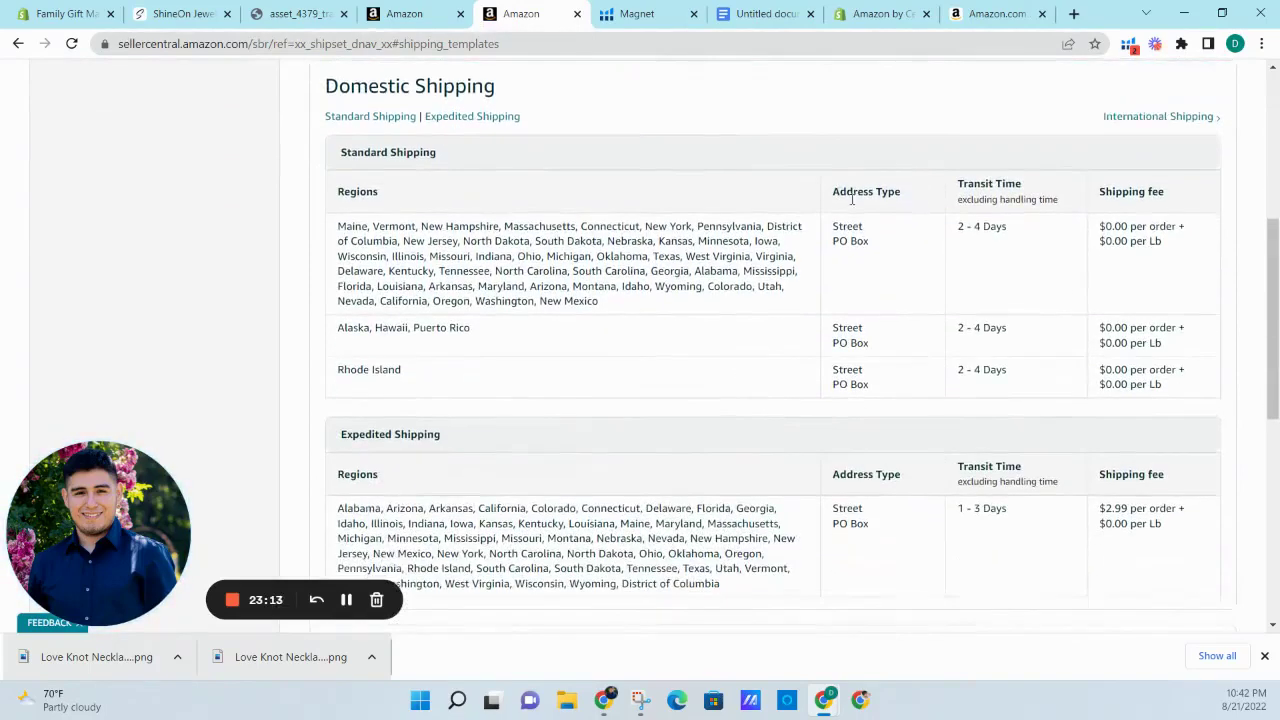
{"action": "left_click", "coordinate": [1028, 317]}
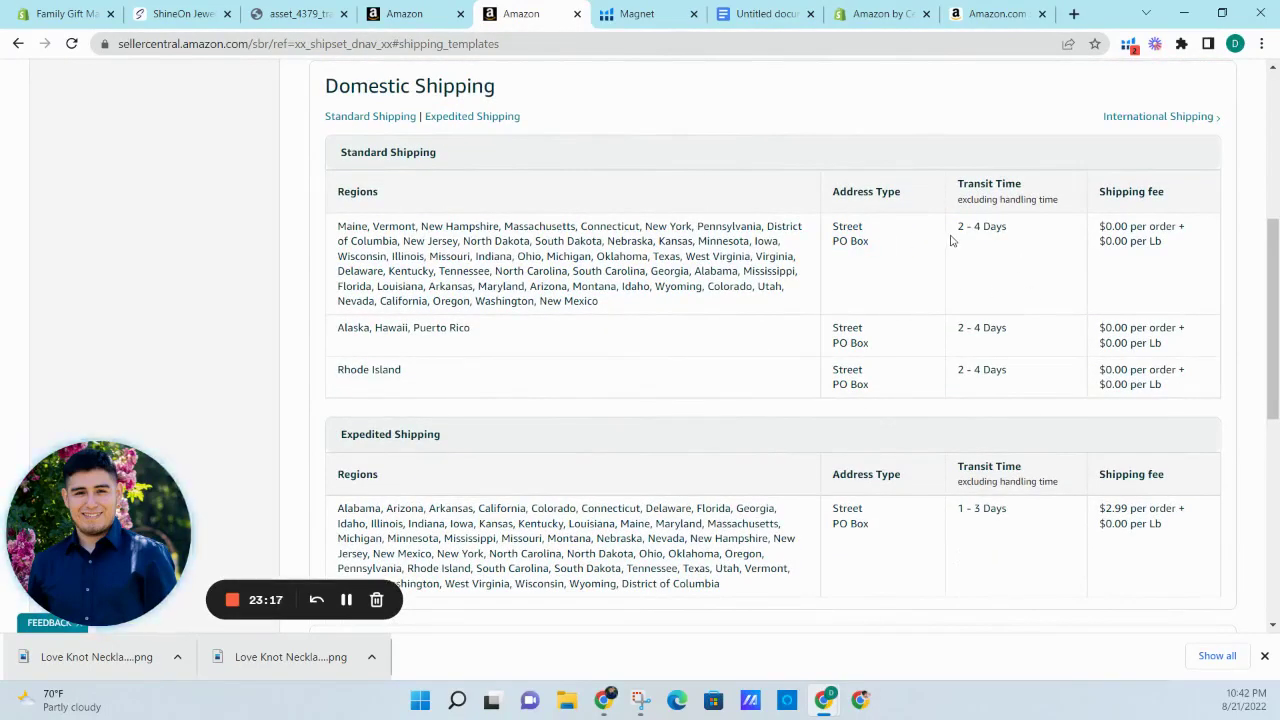
{"action": "scroll", "coordinate": [951, 240], "scroll_direction": "down", "scroll_amount": 2}
{"action": "scroll", "coordinate": [951, 240], "scroll_direction": "down", "scroll_amount": 2}
{"action": "scroll", "coordinate": [951, 240], "scroll_direction": "up", "scroll_amount": 3}
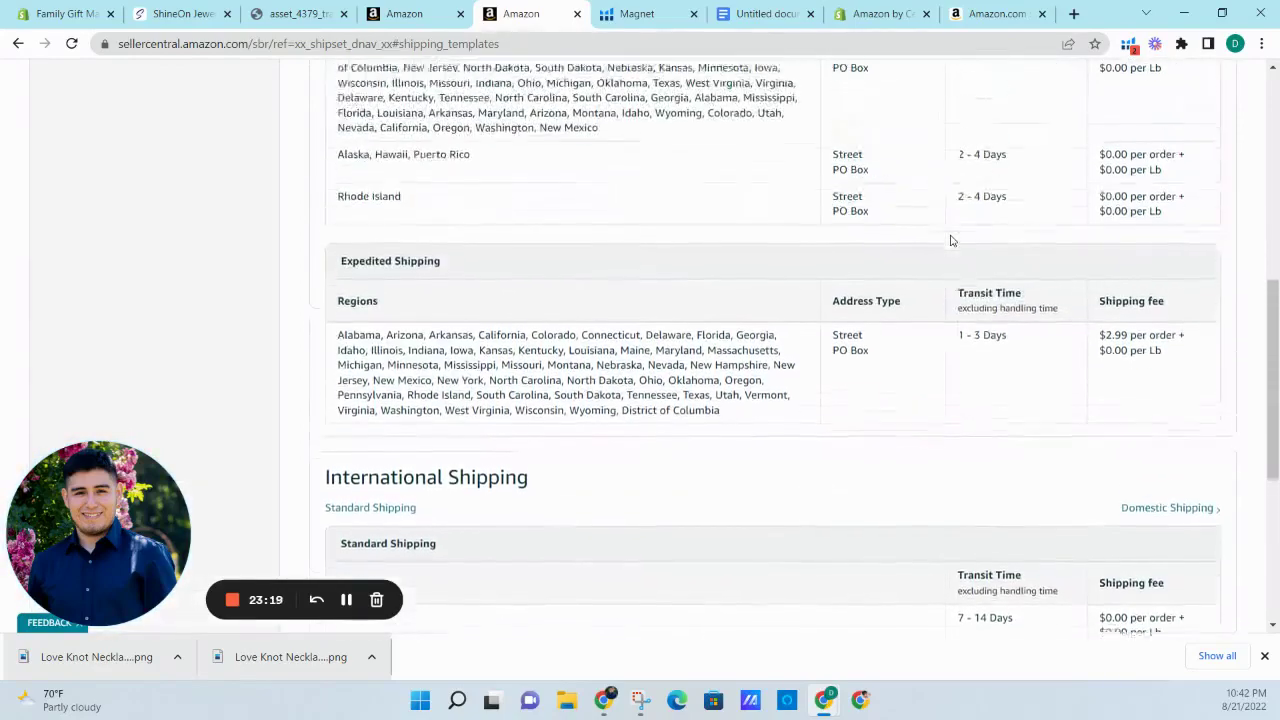
{"action": "scroll", "coordinate": [951, 240], "scroll_direction": "down", "scroll_amount": 2}
{"action": "scroll", "coordinate": [951, 240], "scroll_direction": "up", "scroll_amount": 4}
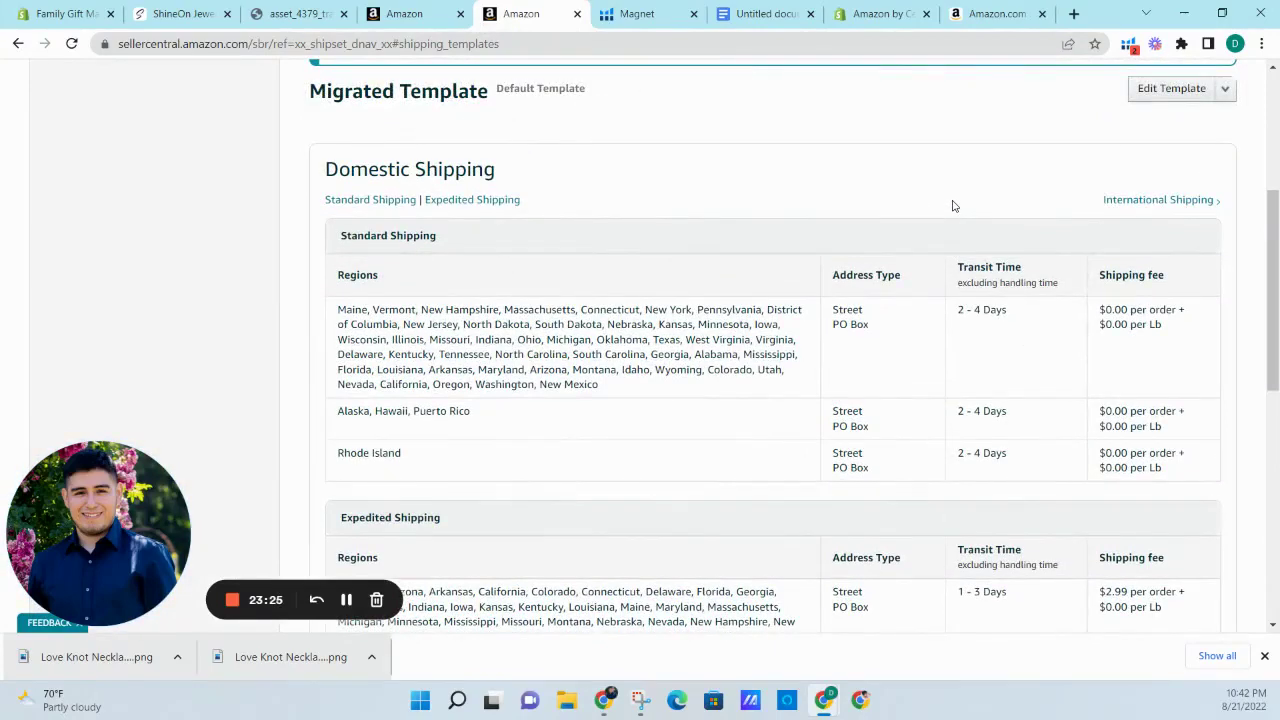
{"action": "scroll", "coordinate": [952, 205], "scroll_direction": "up", "scroll_amount": 2}
{"action": "scroll", "coordinate": [952, 205], "scroll_direction": "down", "scroll_amount": 2}
{"action": "scroll", "coordinate": [952, 205], "scroll_direction": "down", "scroll_amount": 2}
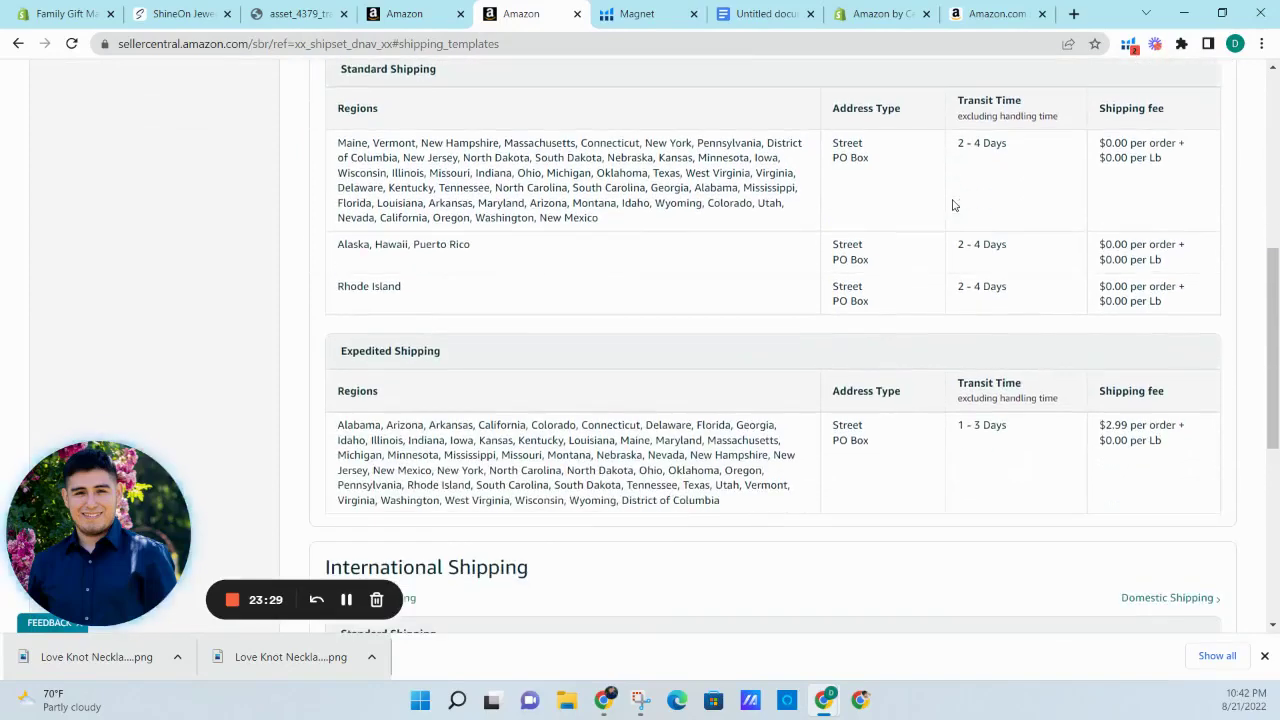
{"action": "scroll", "coordinate": [857, 186], "scroll_direction": "up", "scroll_amount": 2}
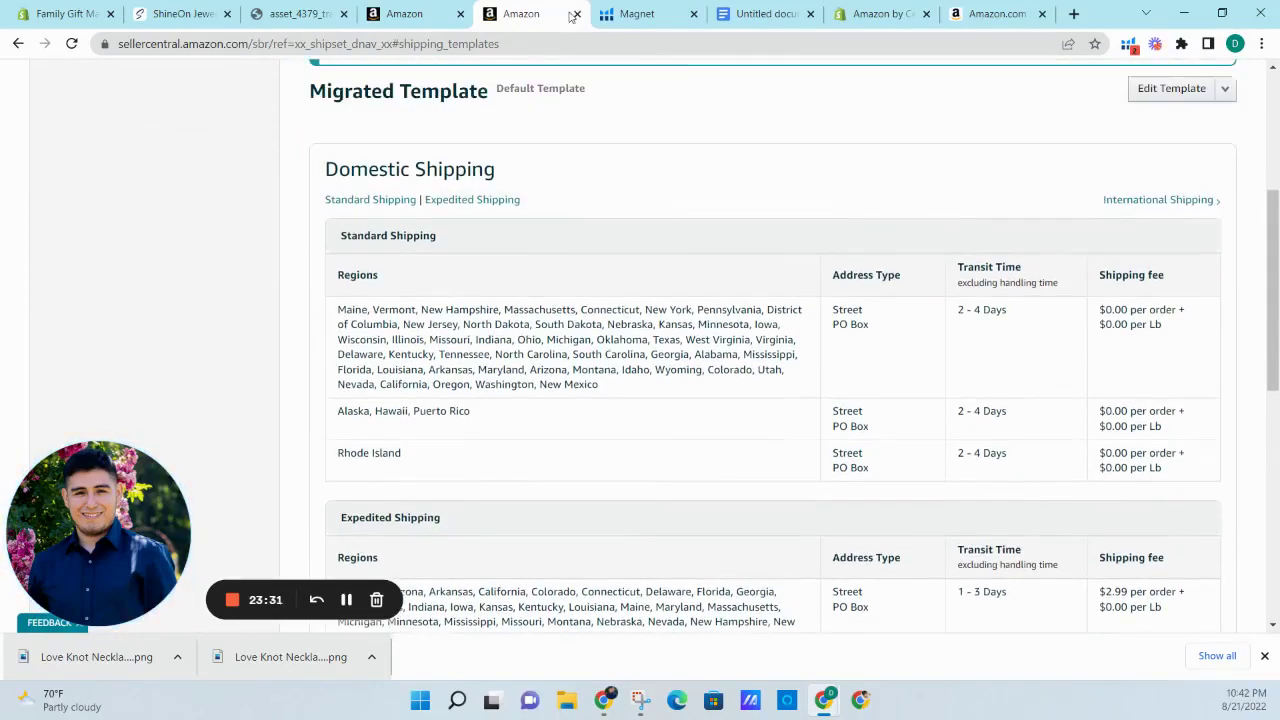
- Close the shipping settings and, in the listing's offer details, set the list price to 99.99 USD and handling time to 3
{"action": "left_click", "coordinate": [576, 14]}
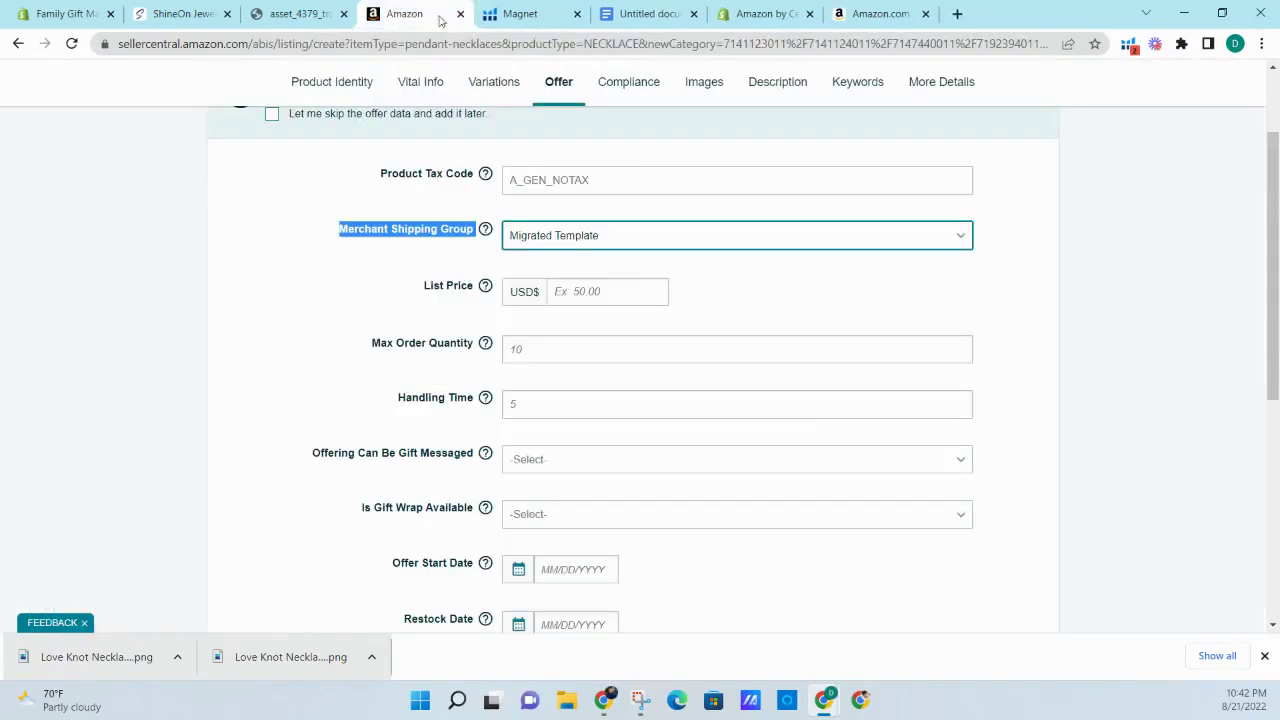
{"action": "left_click", "coordinate": [590, 290]}
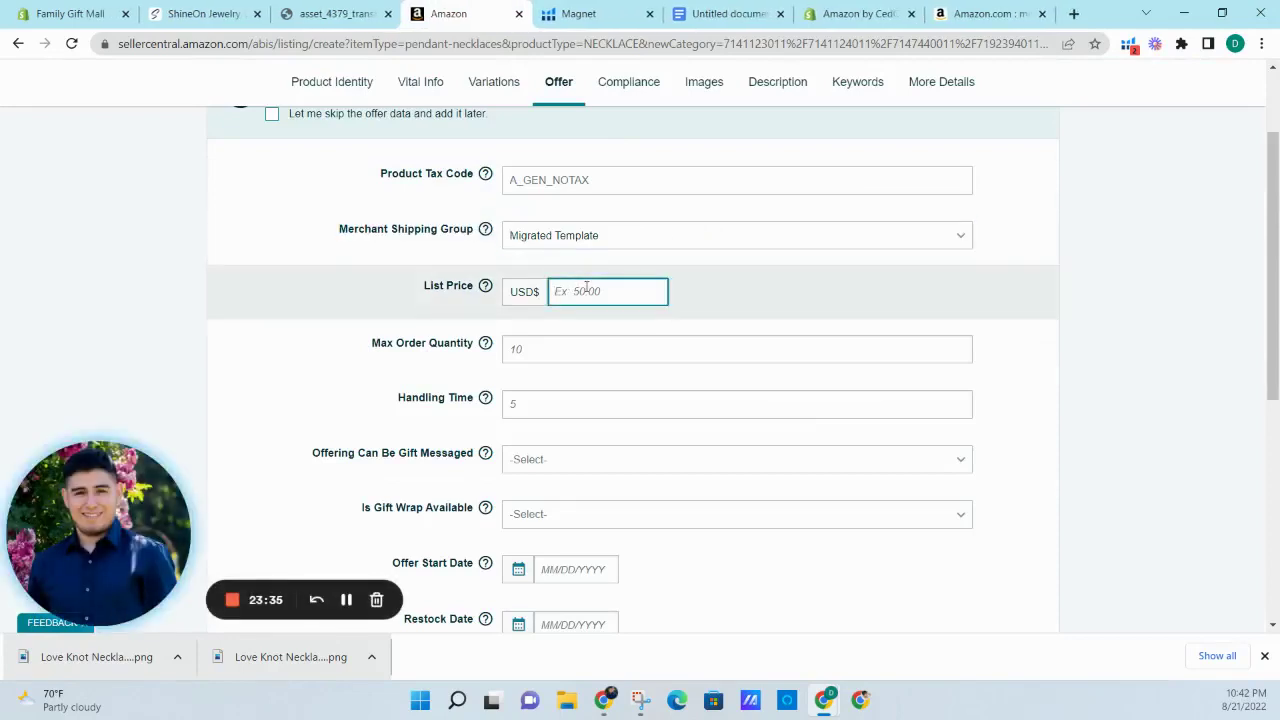
{"action": "type", "text": "99.99"}
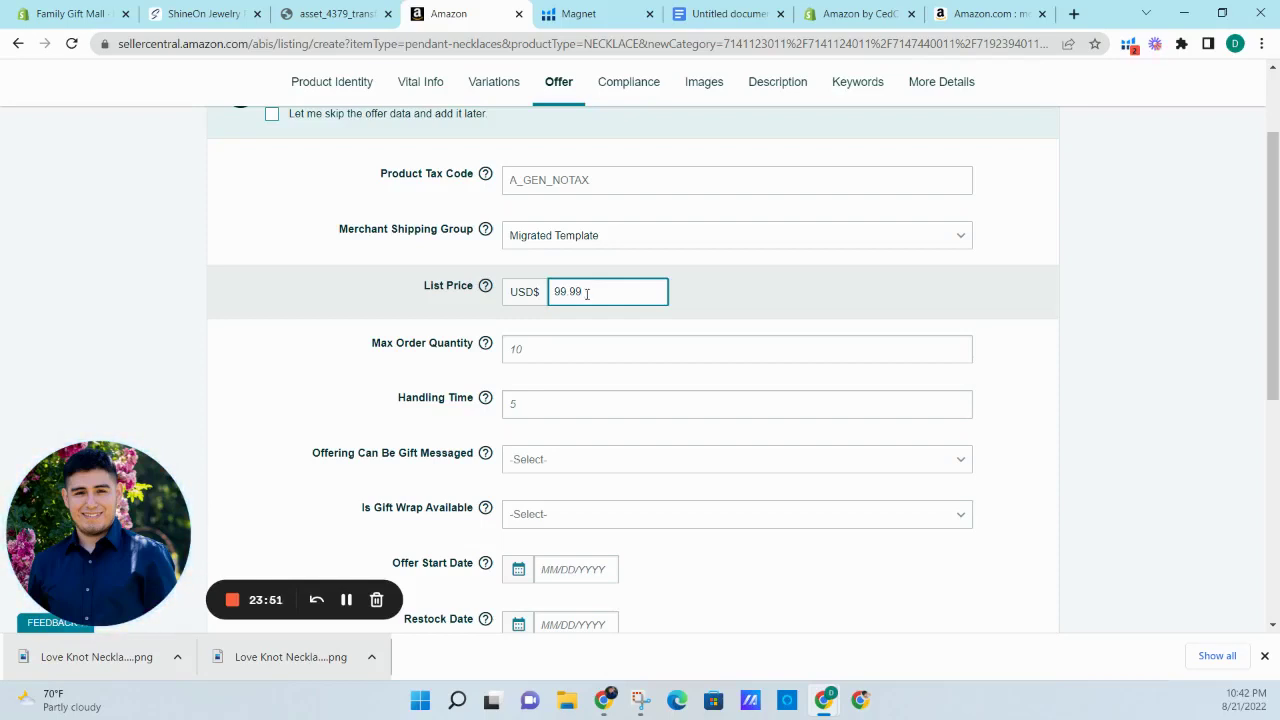
{"action": "left_click", "coordinate": [571, 394]}
{"action": "type", "text": "3"}
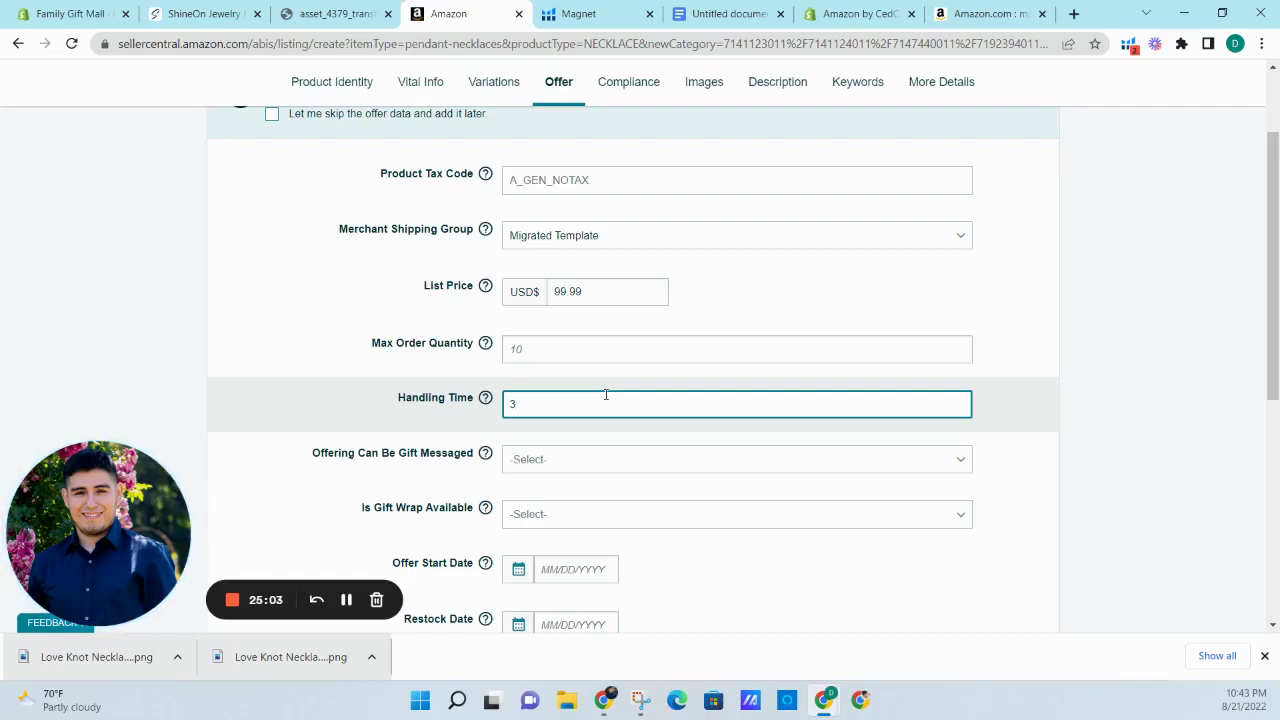
{"action": "left_click", "coordinate": [1095, 403]}
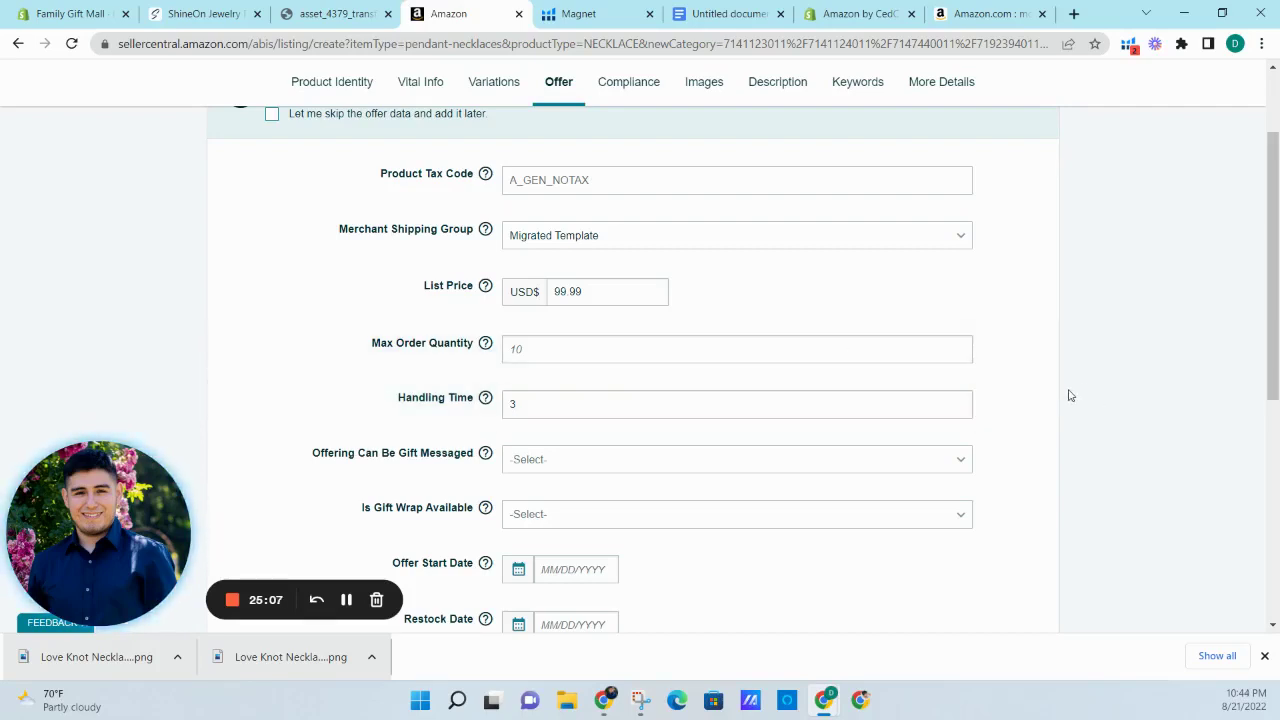
- Set the Offer Start Date to 08/20/2022
{"action": "scroll", "coordinate": [1060, 395], "scroll_direction": "down", "scroll_amount": 2}
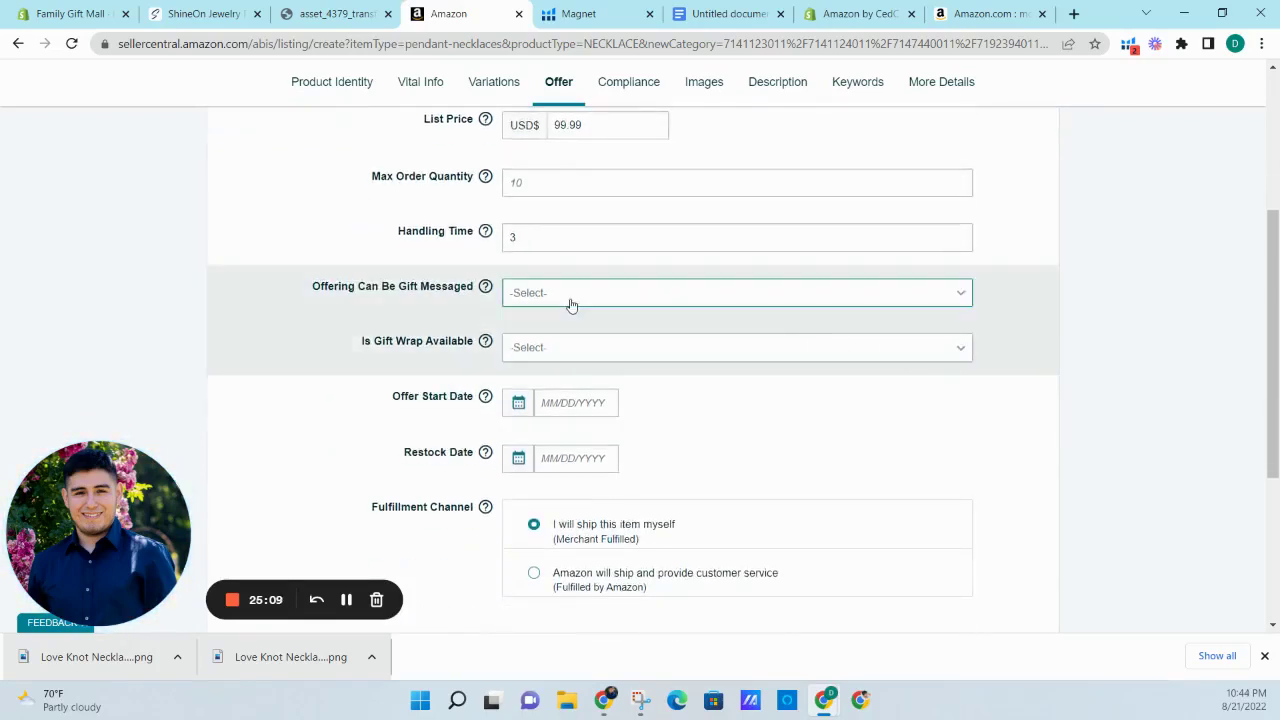
{"action": "left_click", "coordinate": [572, 402]}
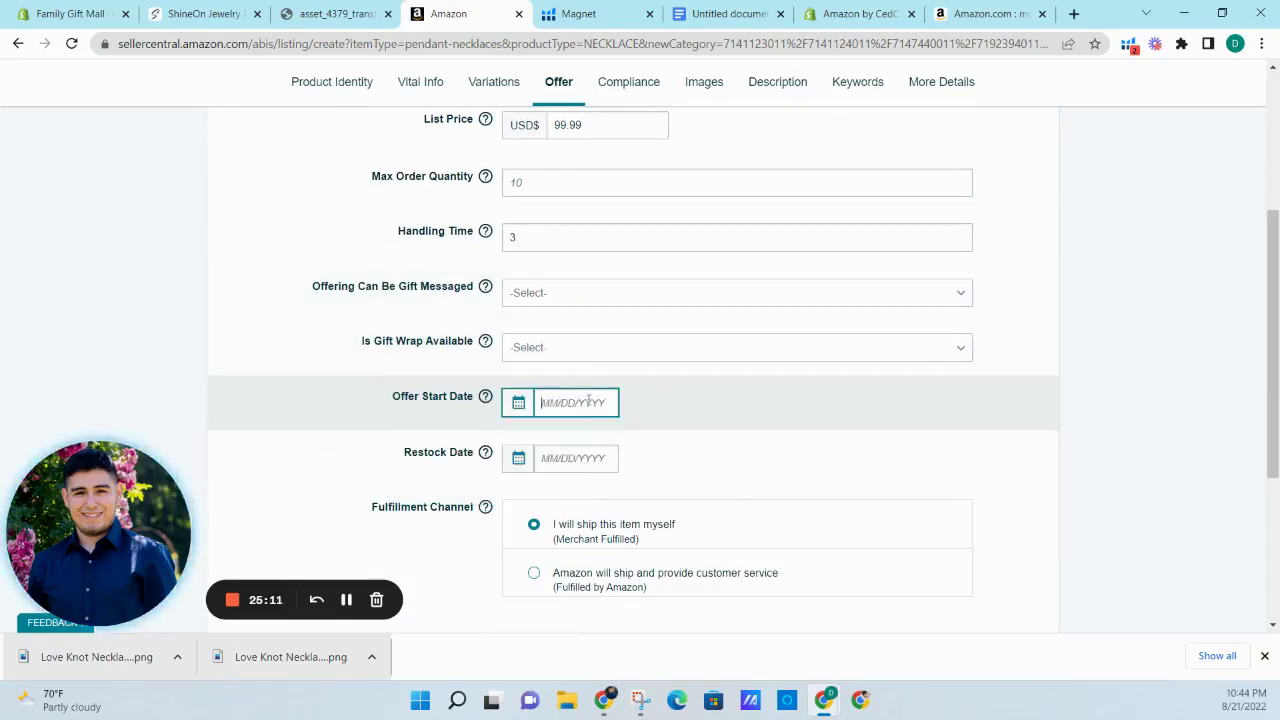
{"action": "left_click", "coordinate": [719, 537]}
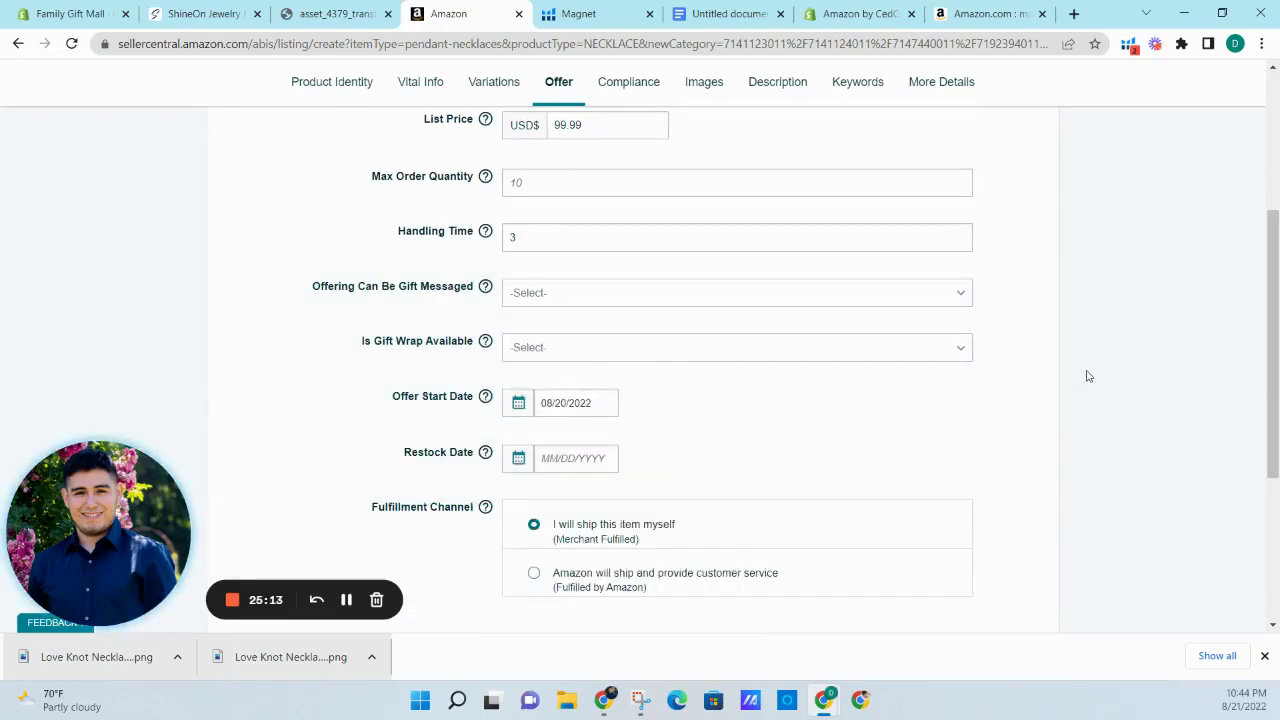
- Review the Offer Start Date calendar and the Fulfillment Channel options in the listing's offer details
{"action": "left_click", "coordinate": [549, 403]}
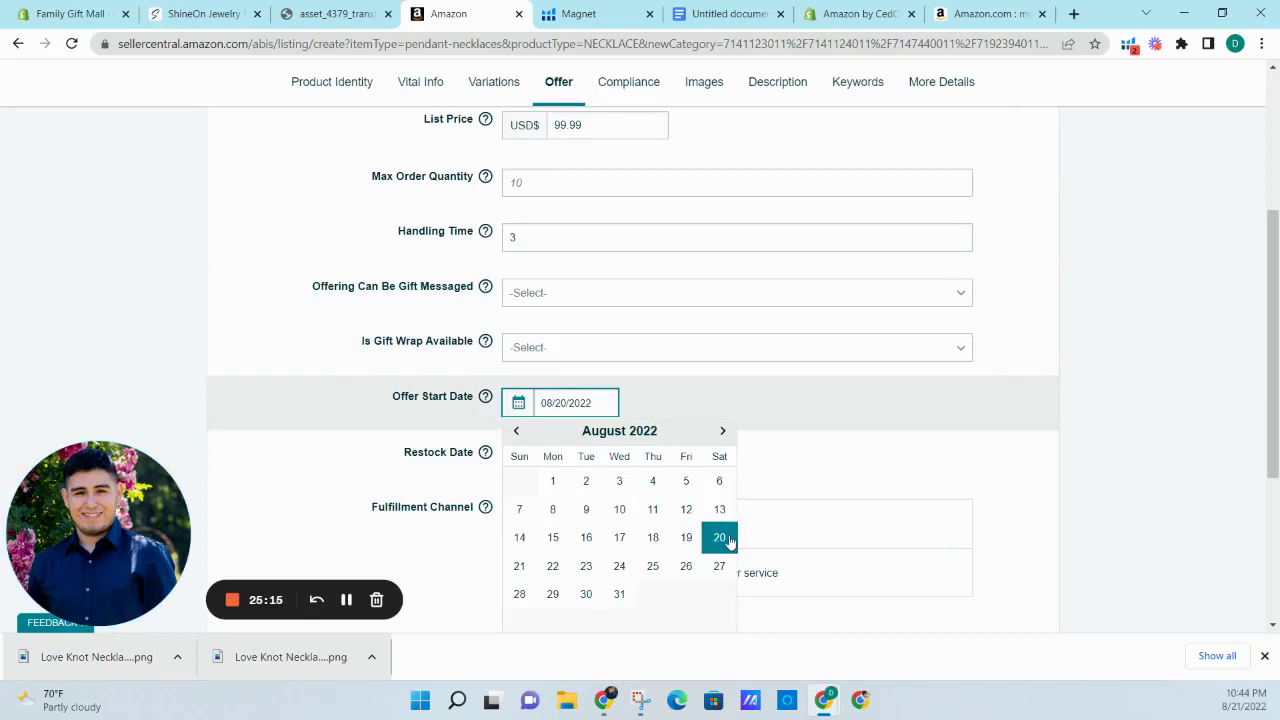
{"action": "left_click", "coordinate": [1068, 399]}
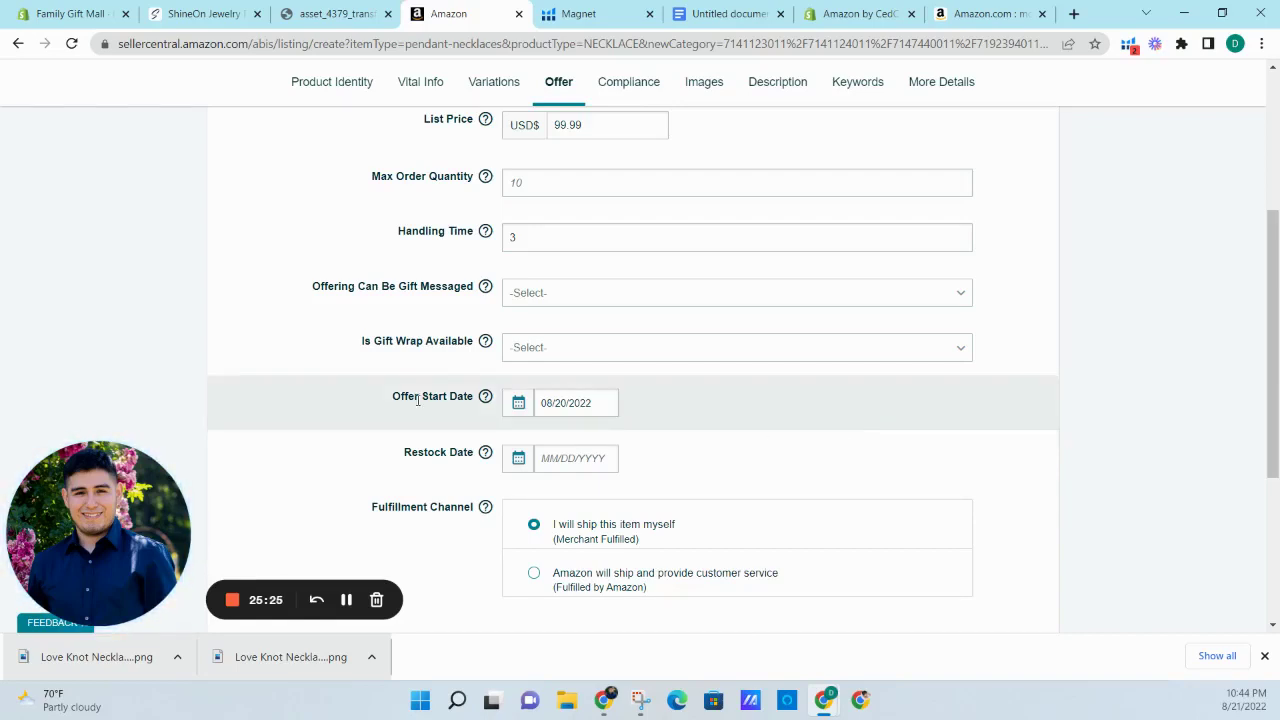
{"action": "mouse_move", "coordinate": [486, 397]}
{"action": "mouse_move", "coordinate": [590, 527]}
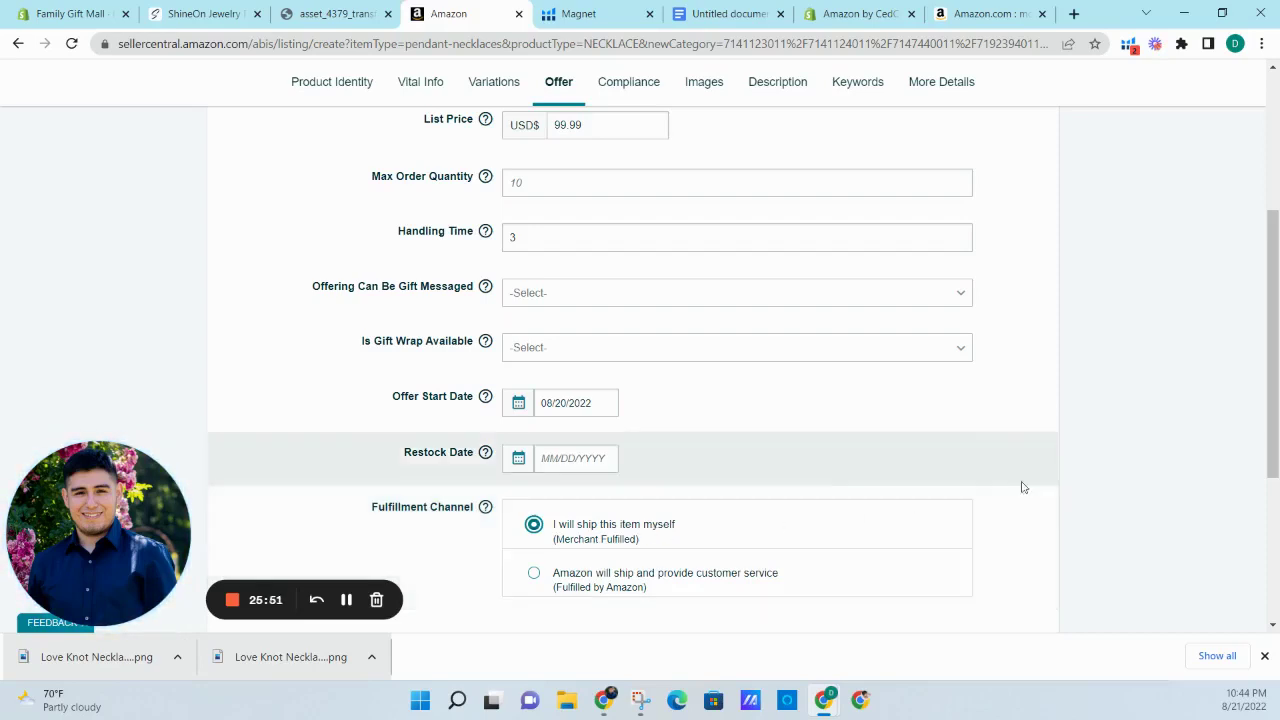
{"action": "scroll", "coordinate": [1111, 486], "scroll_direction": "down", "scroll_amount": 2}
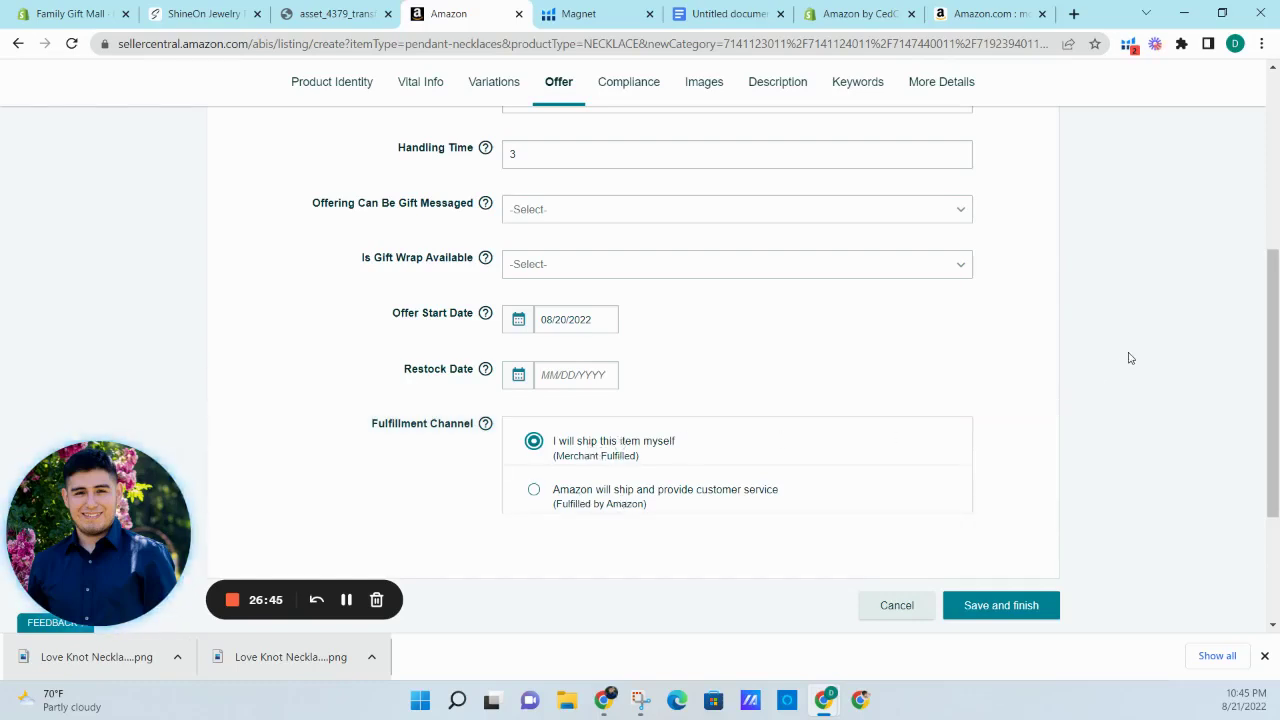
{"action": "scroll", "coordinate": [1125, 357], "scroll_direction": "up", "scroll_amount": 3}
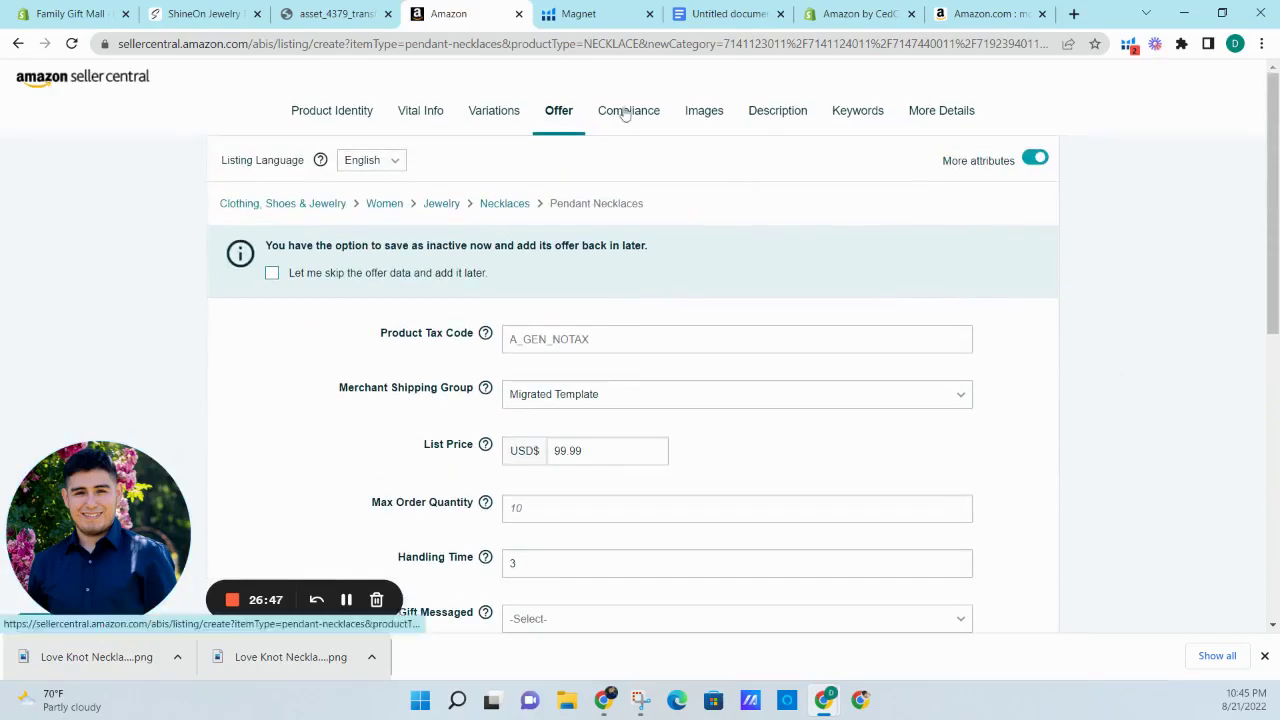
- Look through the listing's Compliance and Images sections, and go to the Product Description field in the Description section
{"action": "left_click", "coordinate": [627, 108]}
{"action": "scroll", "coordinate": [1017, 263], "scroll_direction": "down", "scroll_amount": 15}
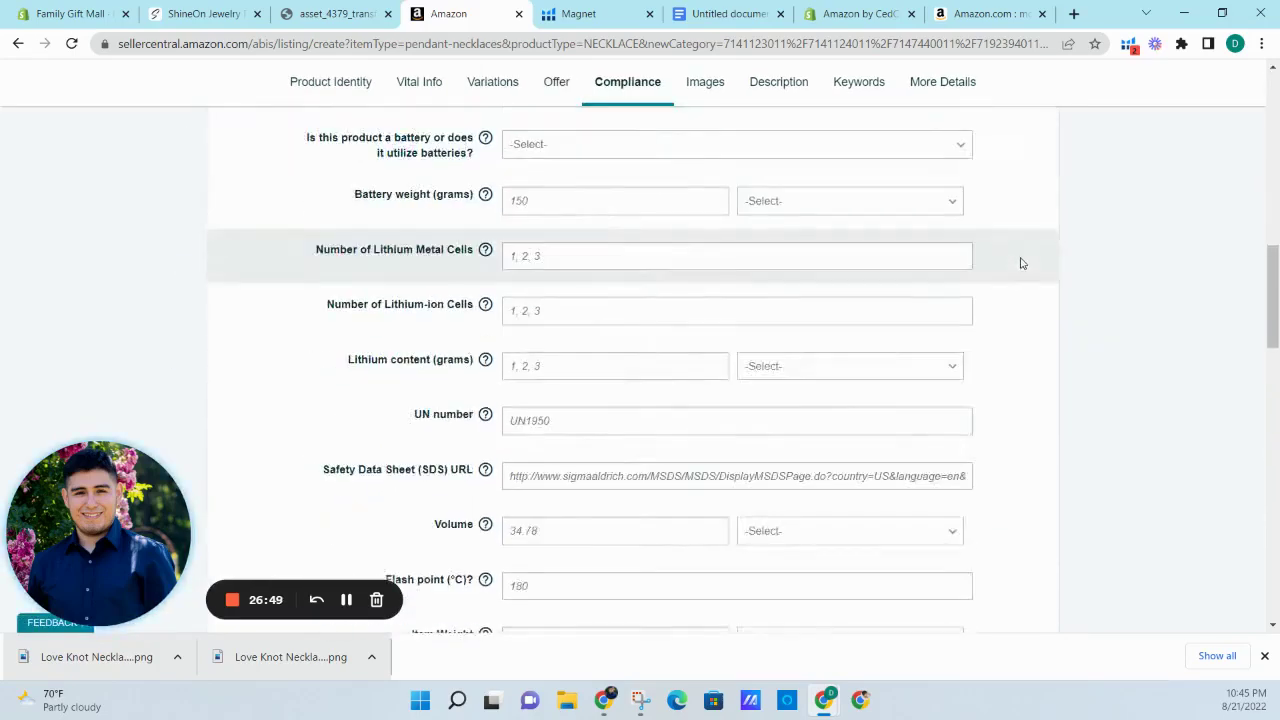
{"action": "scroll", "coordinate": [1021, 265], "scroll_direction": "down", "scroll_amount": 10}
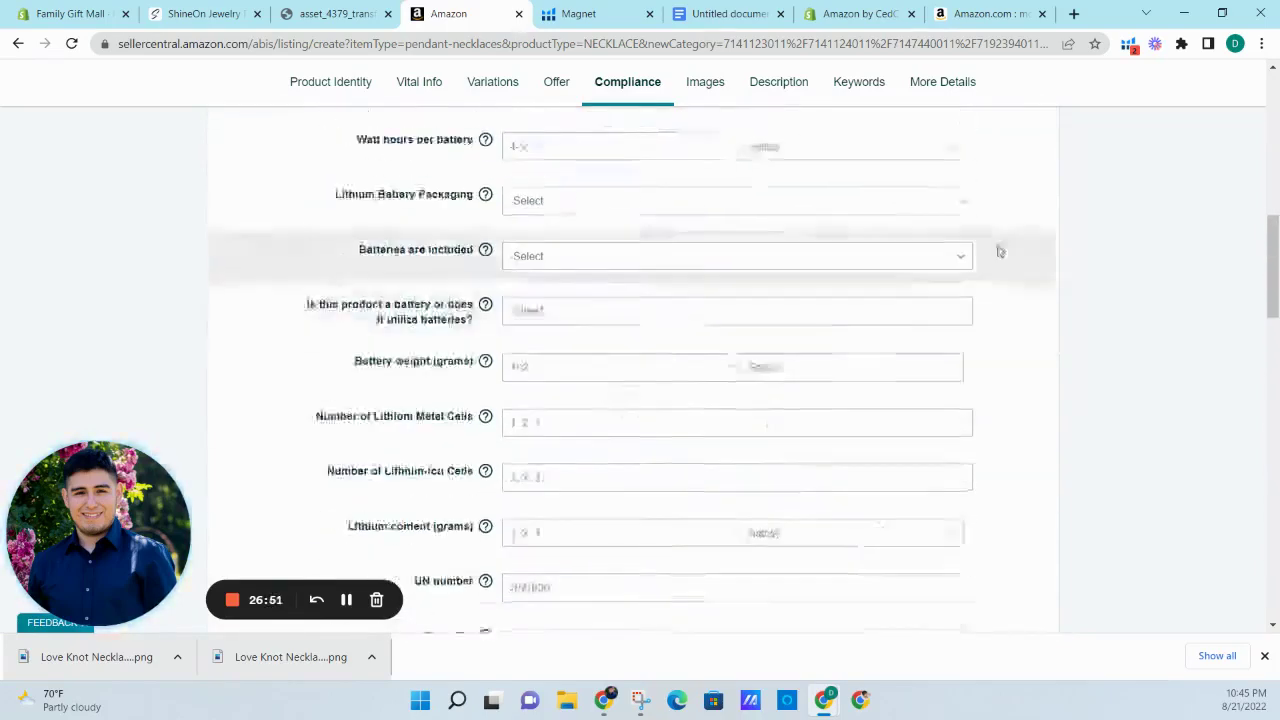
{"action": "scroll", "coordinate": [840, 222], "scroll_direction": "up", "scroll_amount": 20}
{"action": "left_click", "coordinate": [709, 118]}
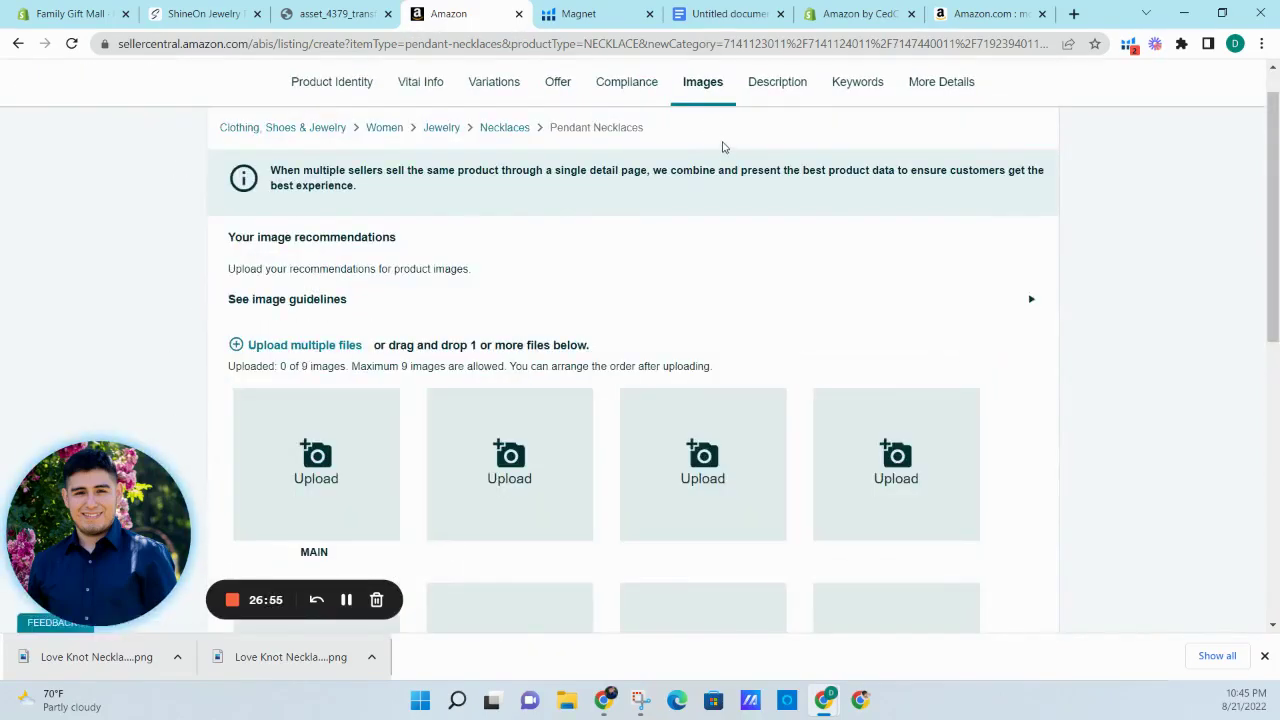
{"action": "left_click", "coordinate": [775, 86]}
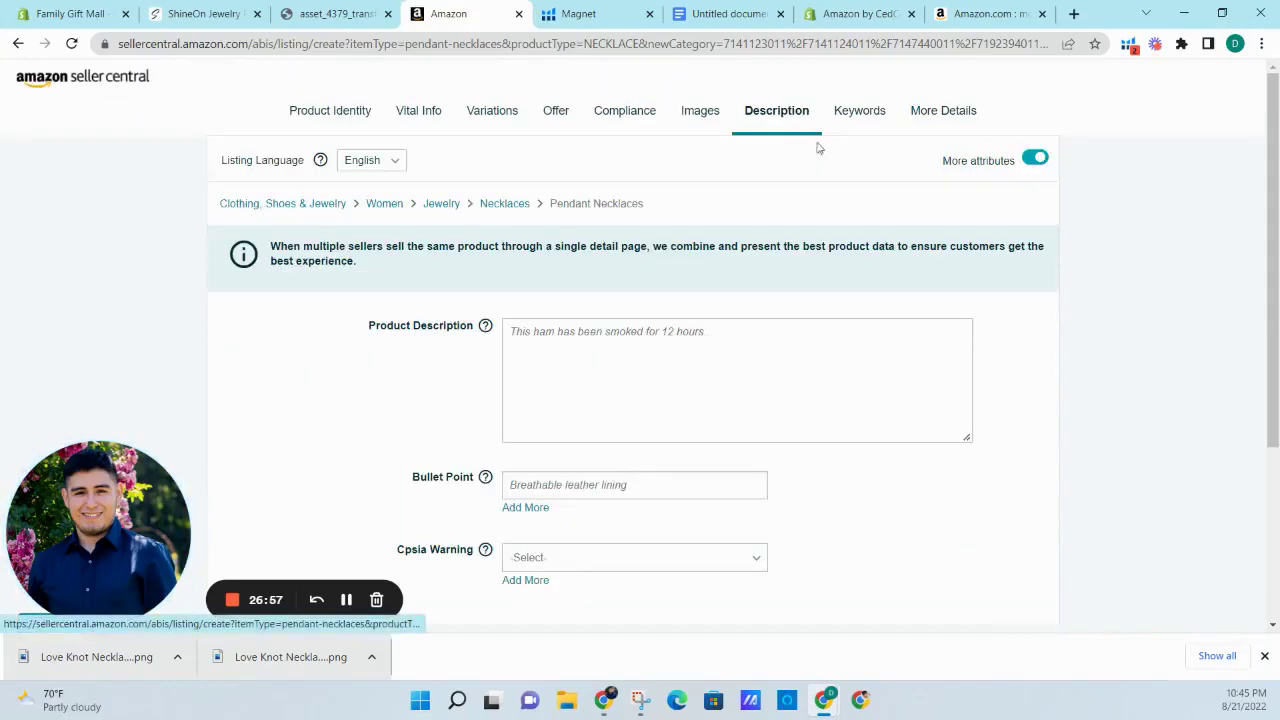
{"action": "left_click", "coordinate": [755, 252]}
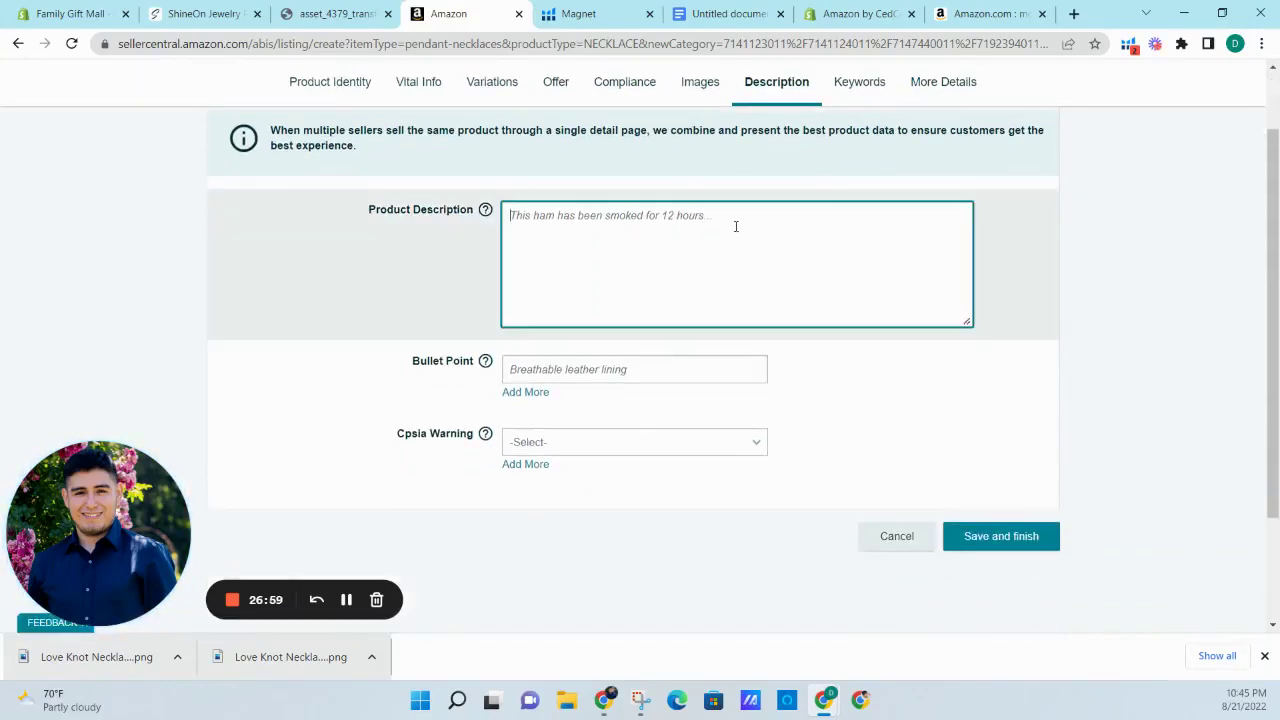
- Look over the Magnet keyword results and move the browser tab with the Amazon necklace search beside the listing's tab
{"action": "left_click_drag", "start_coordinate": [586, 13], "coordinate": [480, 13]}
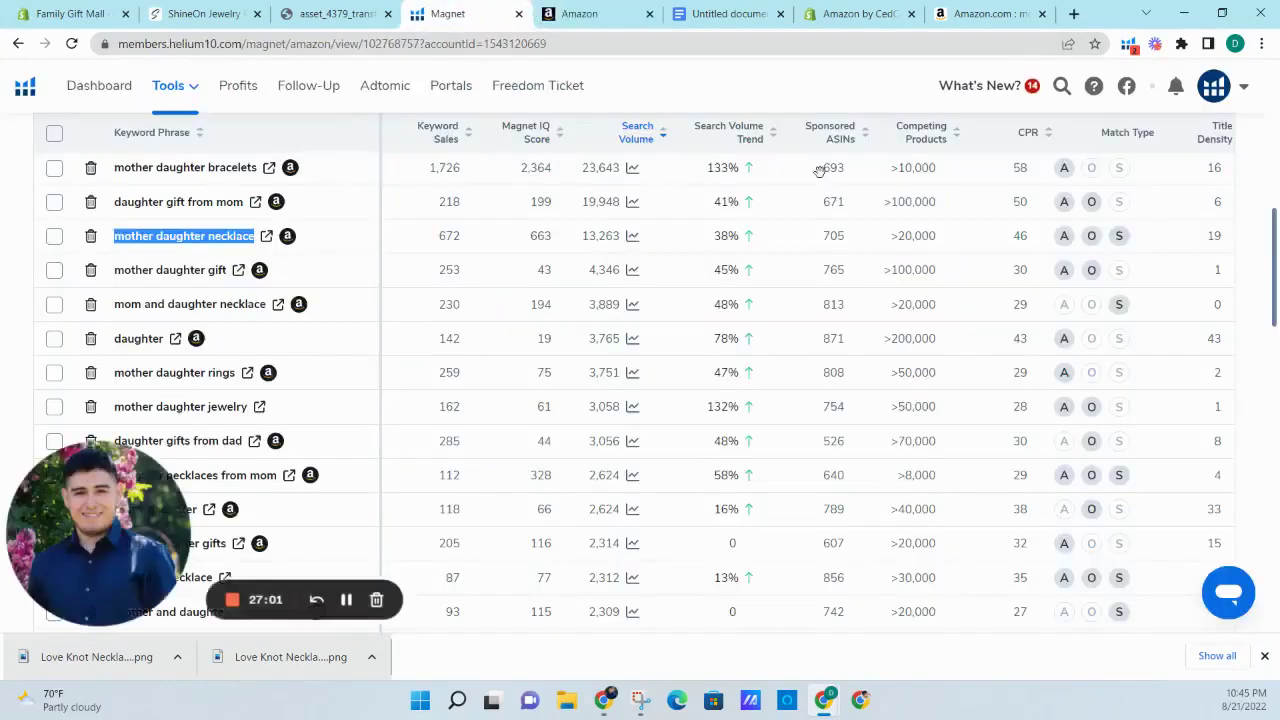
{"action": "scroll", "coordinate": [818, 170], "scroll_direction": "up", "scroll_amount": 3}
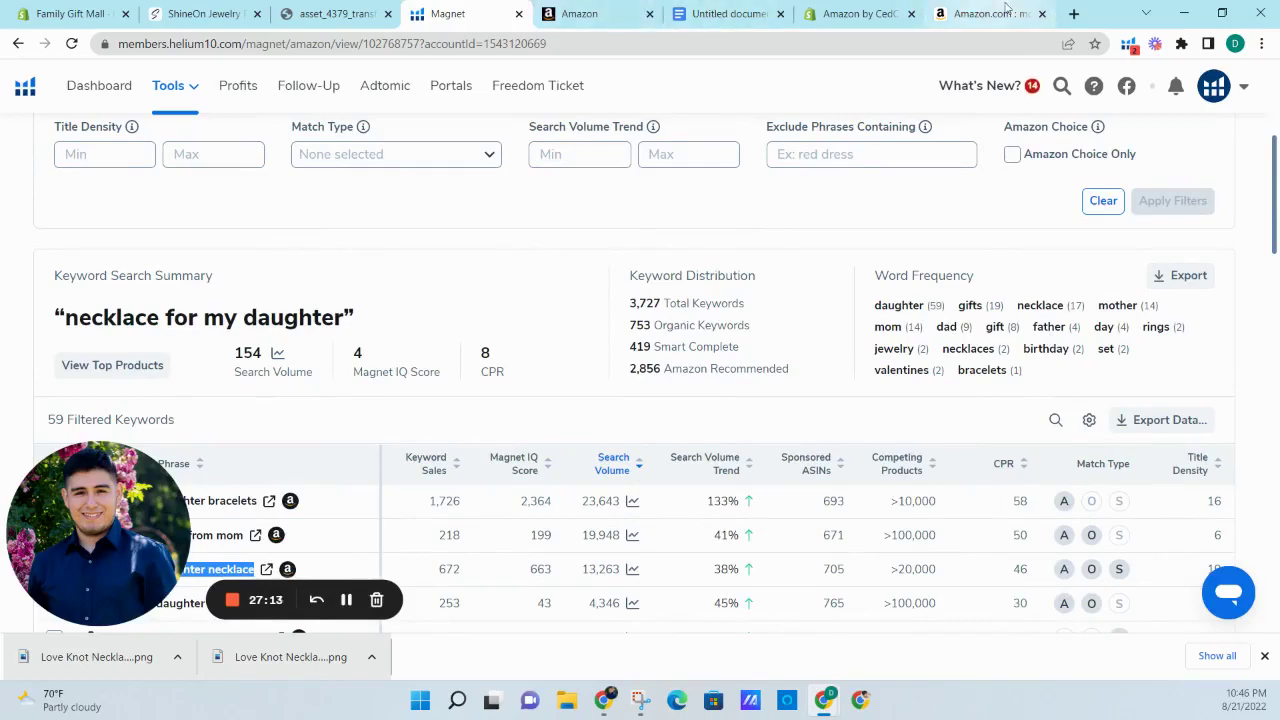
{"action": "left_click_drag", "start_coordinate": [985, 14], "coordinate": [725, 14]}
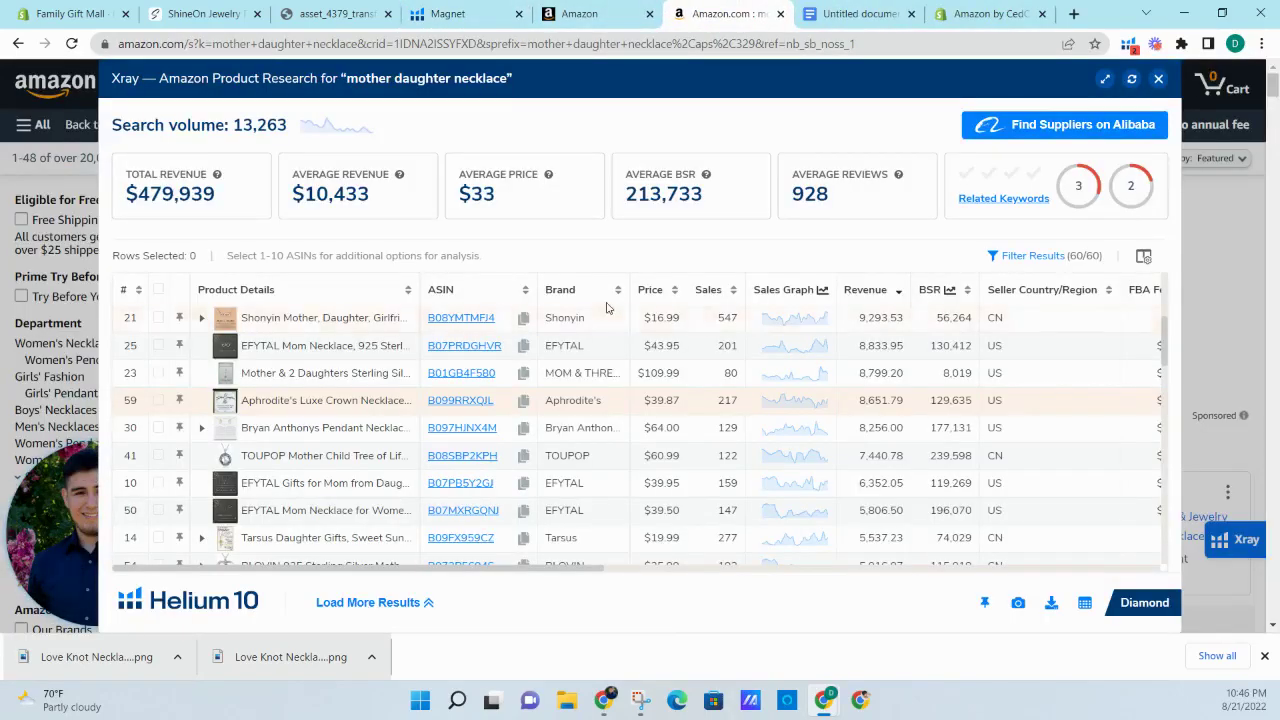
- Browse the Xray results for "mother daughter necklace" and open the competitor listing with ASIN B09MK9W7D8
{"action": "scroll", "coordinate": [480, 385], "scroll_direction": "up", "scroll_amount": 3}
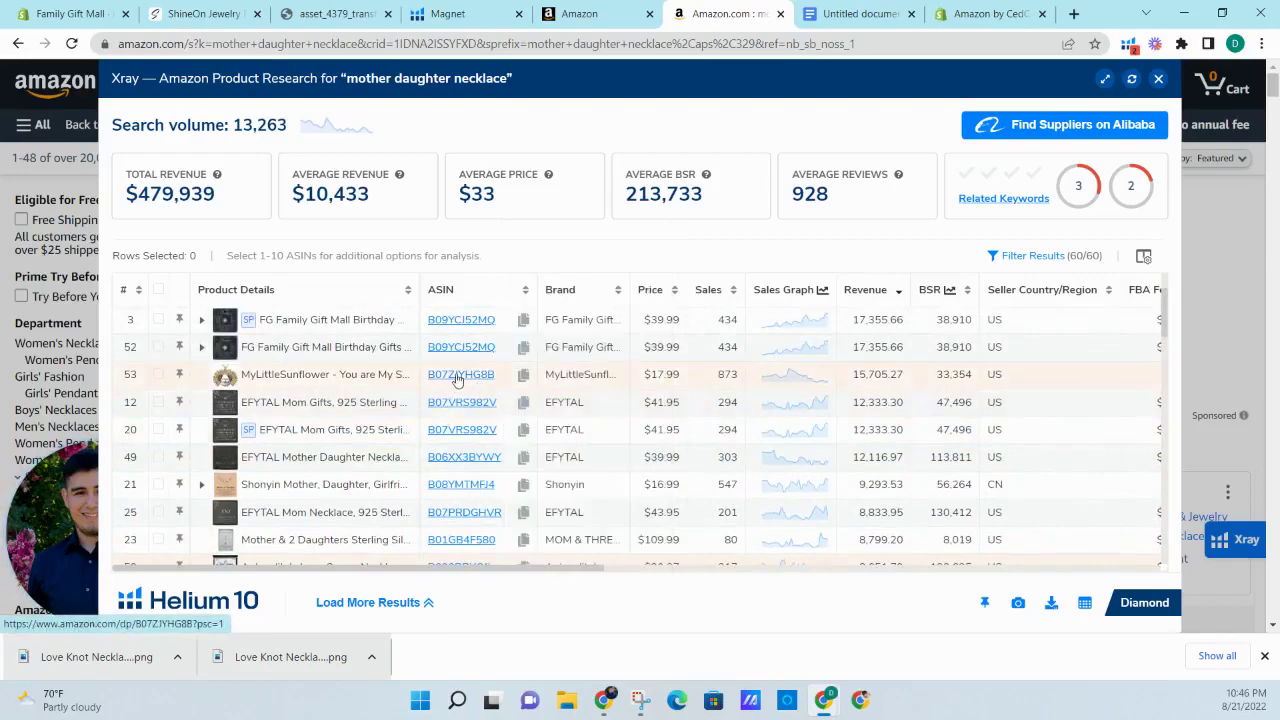
{"action": "scroll", "coordinate": [457, 385], "scroll_direction": "down", "scroll_amount": 3}
{"action": "mouse_move", "coordinate": [463, 347]}
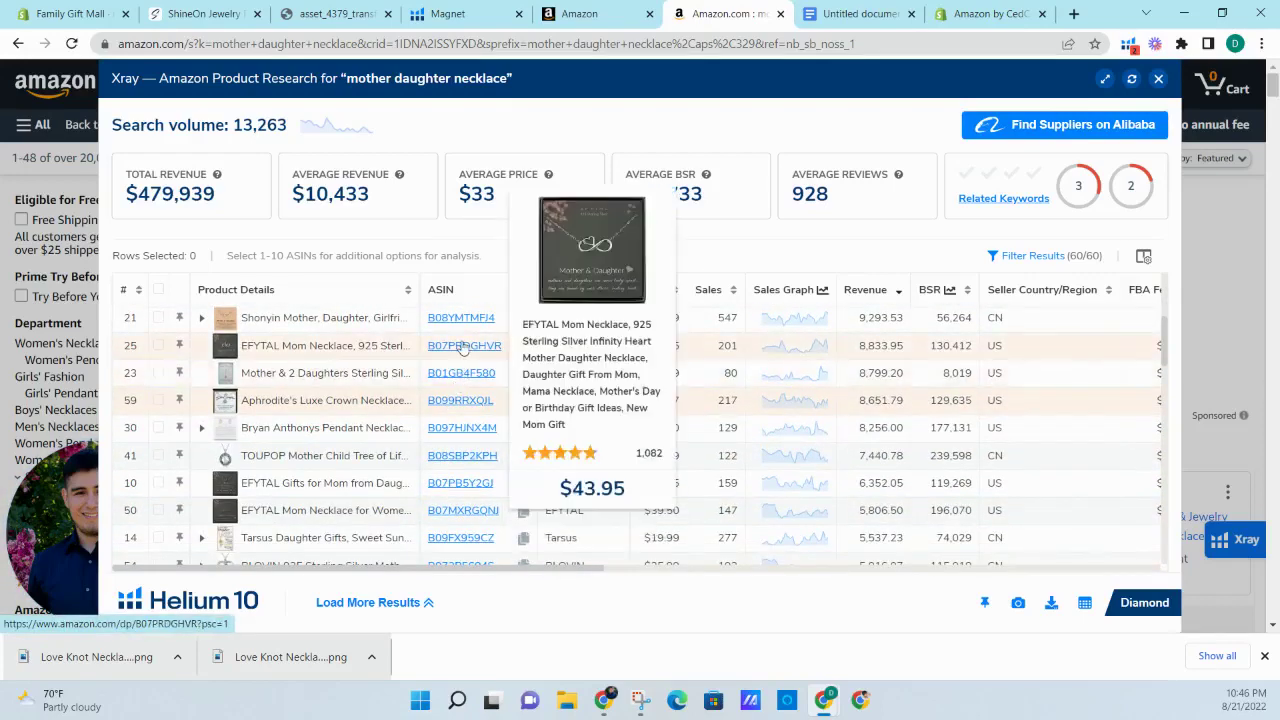
{"action": "scroll", "coordinate": [462, 346], "scroll_direction": "down", "scroll_amount": 2}
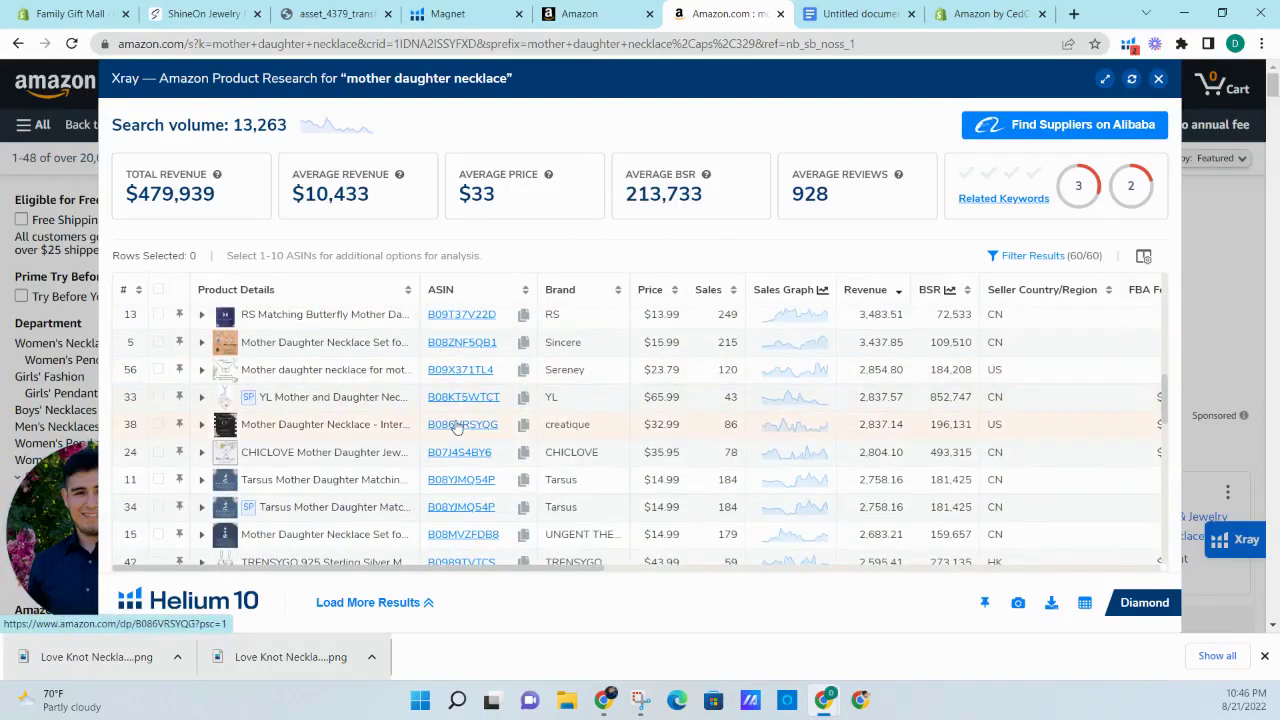
{"action": "scroll", "coordinate": [458, 425], "scroll_direction": "down", "scroll_amount": 4}
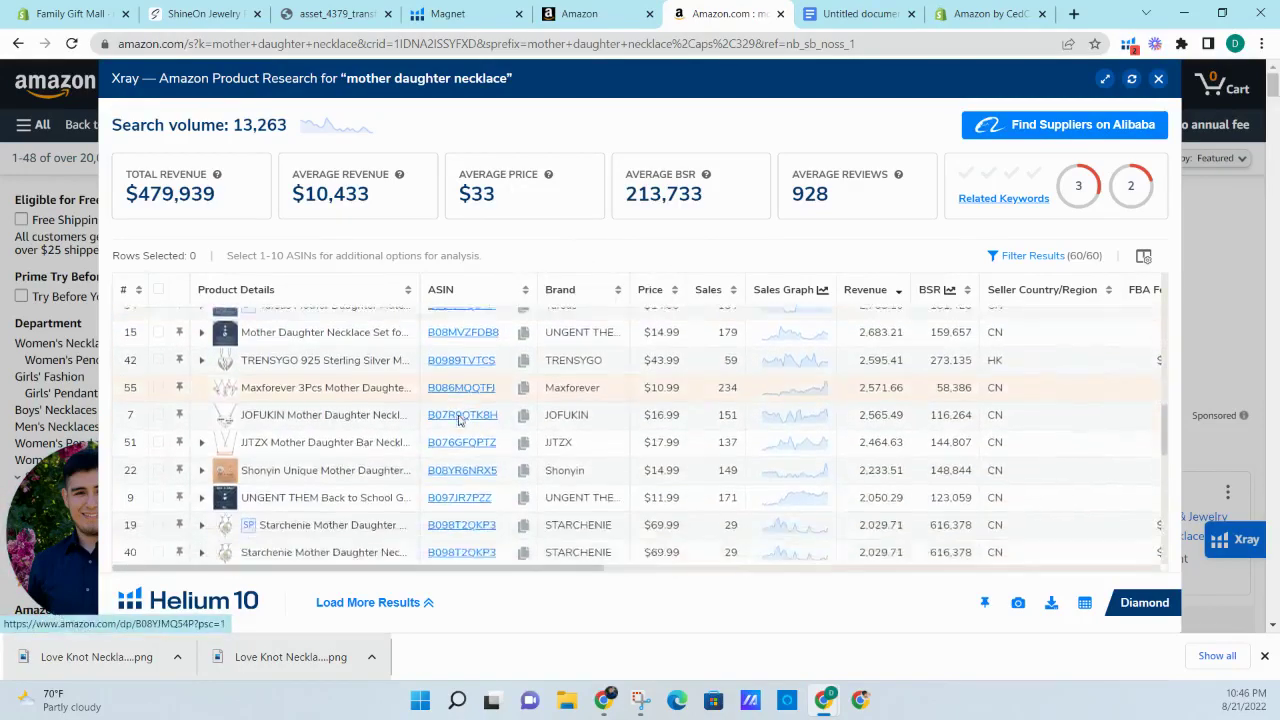
{"action": "scroll", "coordinate": [458, 425], "scroll_direction": "down", "scroll_amount": 6}
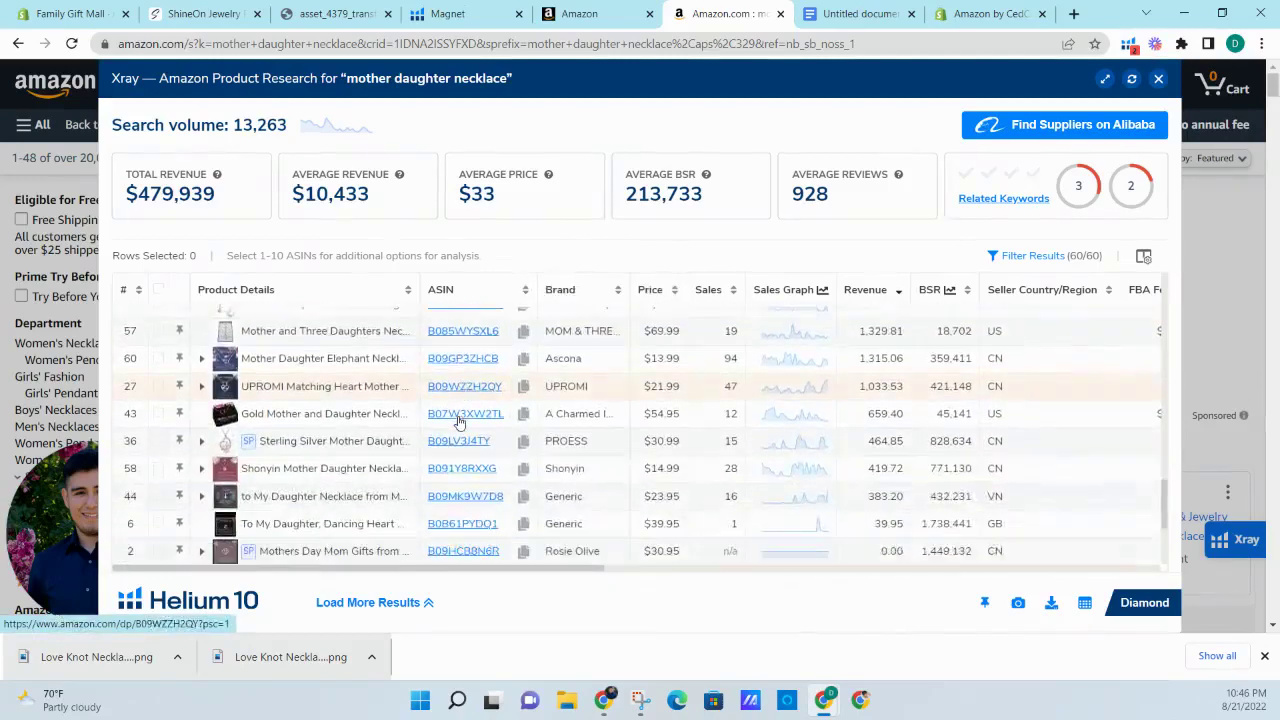
{"action": "left_click", "coordinate": [463, 446]}
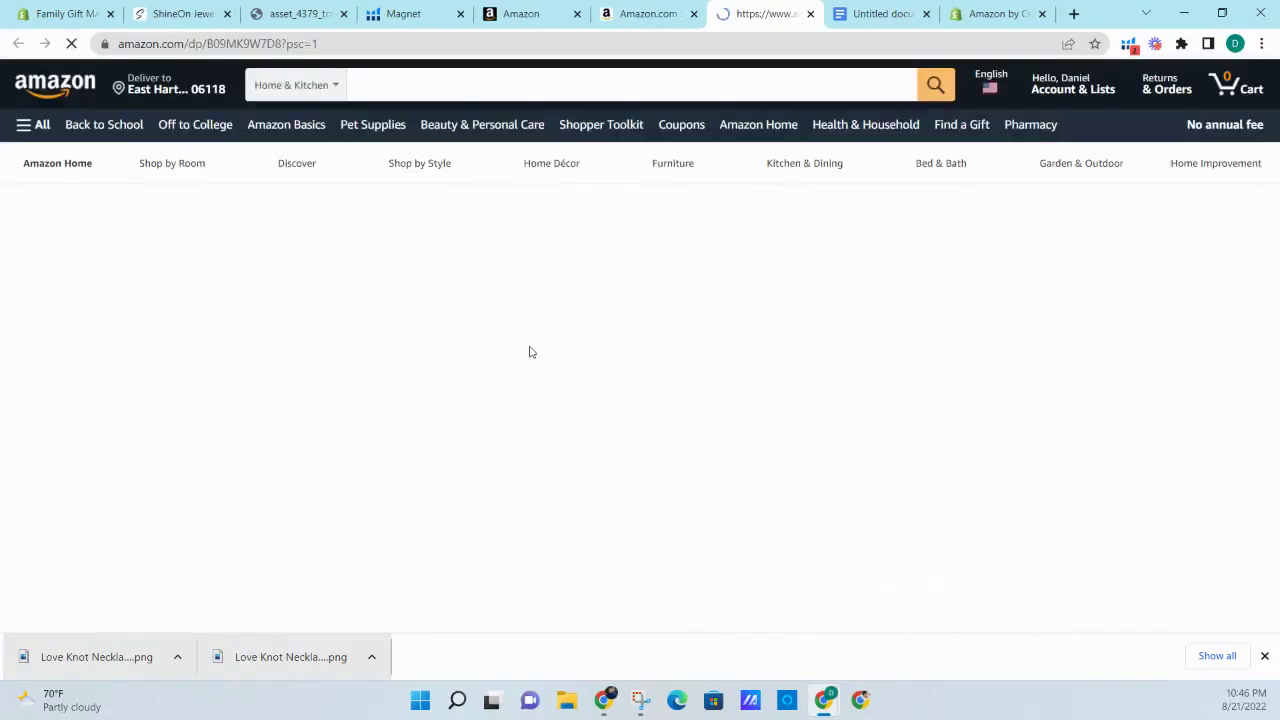
- Examine the competitor's bullet points and product description, and return to the Seller Central listing
{"action": "scroll", "coordinate": [866, 246], "scroll_direction": "down", "scroll_amount": 1}
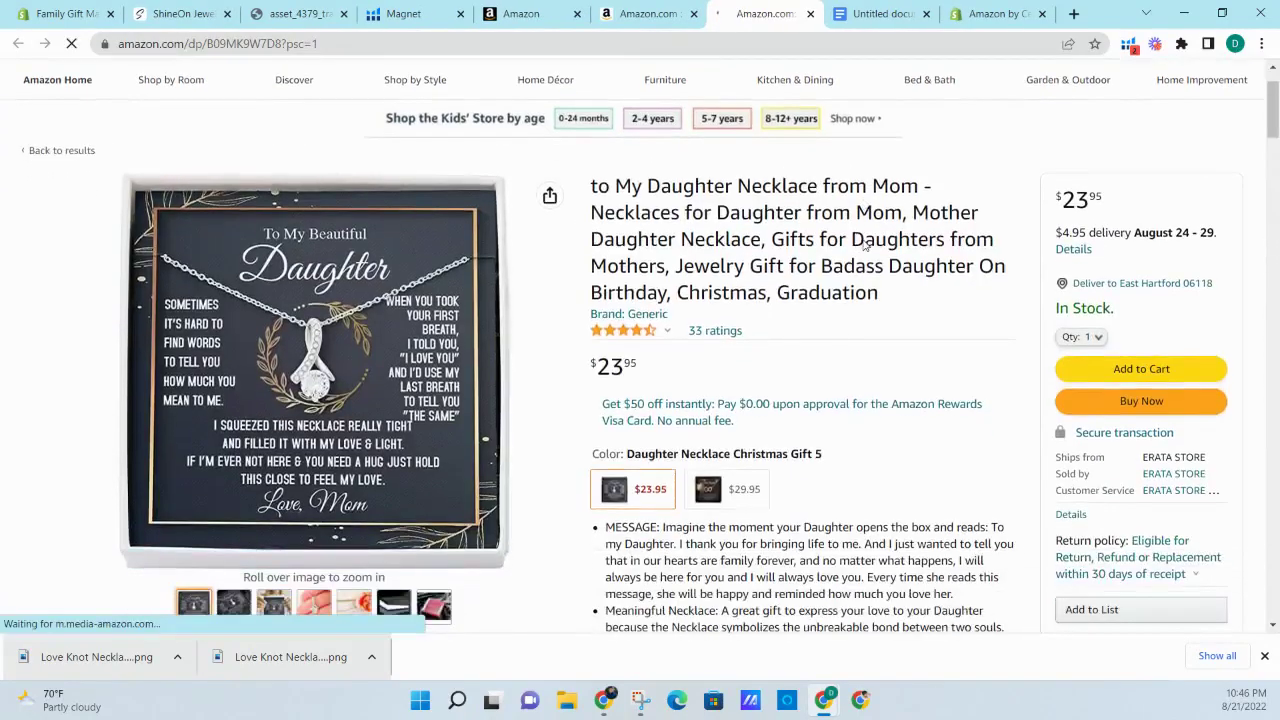
{"action": "scroll", "coordinate": [866, 246], "scroll_direction": "down", "scroll_amount": 4}
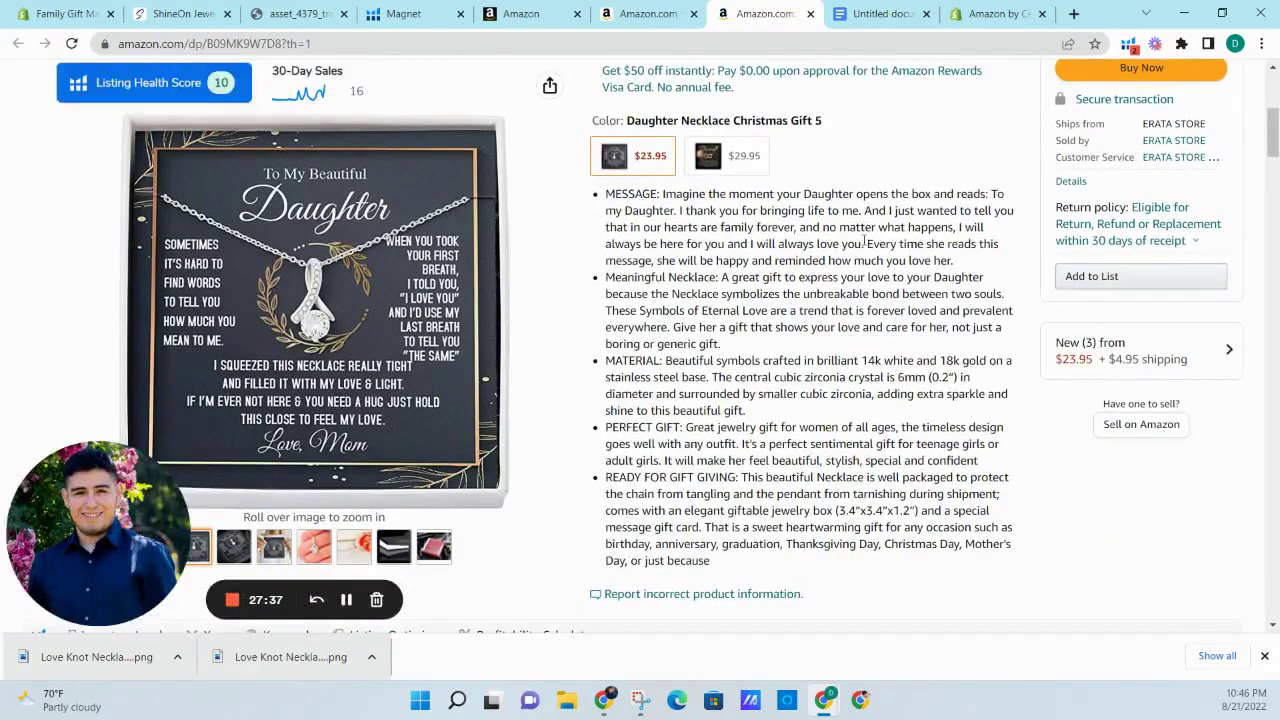
{"action": "scroll", "coordinate": [866, 260], "scroll_direction": "down", "scroll_amount": 20}
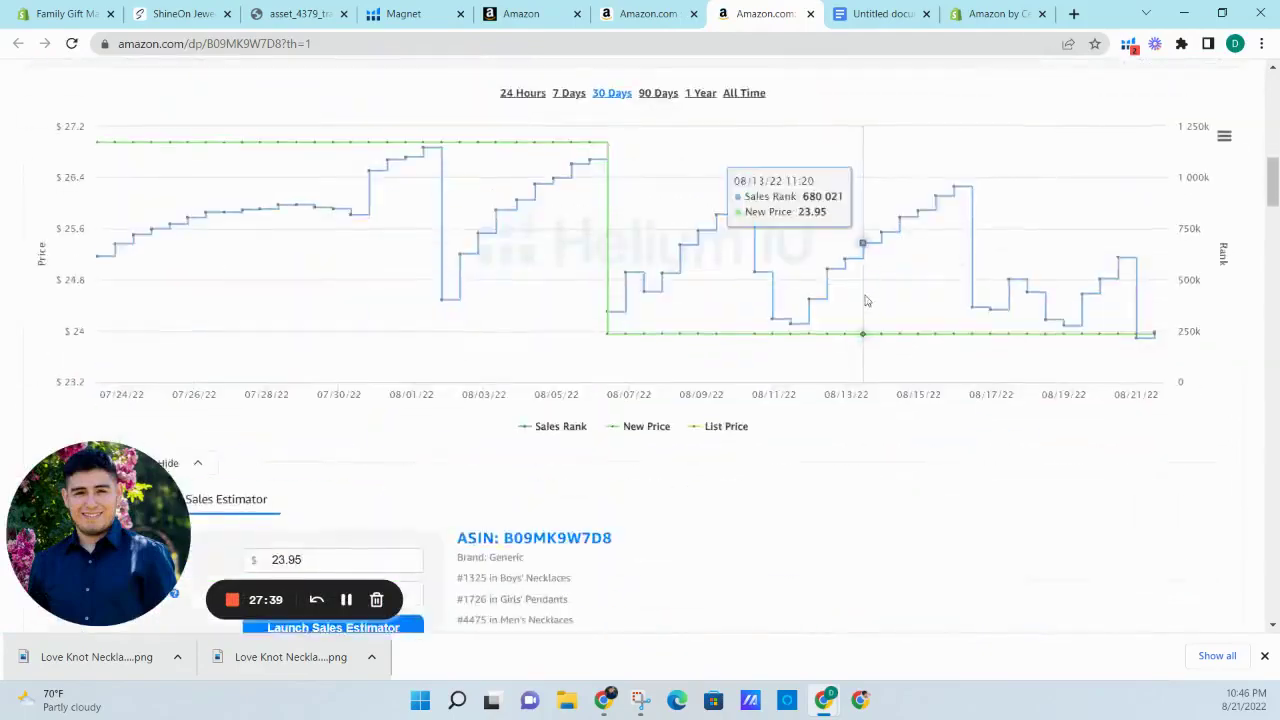
{"action": "scroll", "coordinate": [845, 315], "scroll_direction": "up", "scroll_amount": 12}
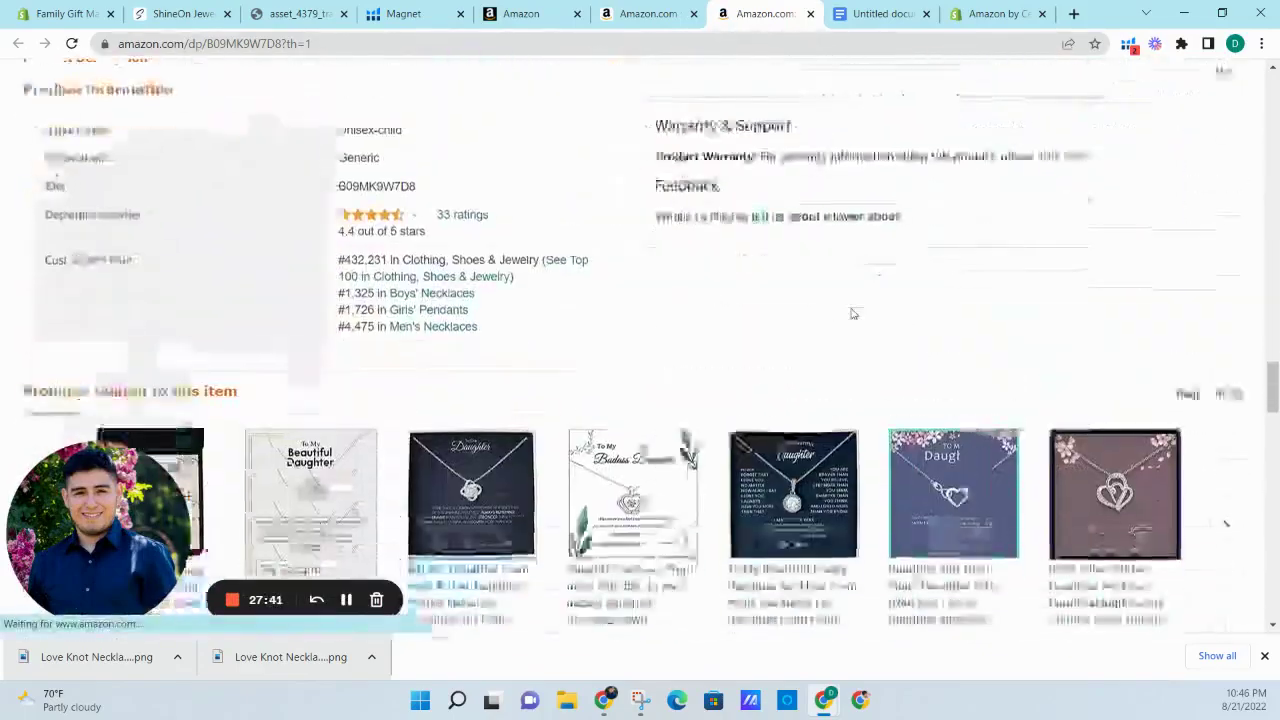
{"action": "double_click", "coordinate": [324, 258]}
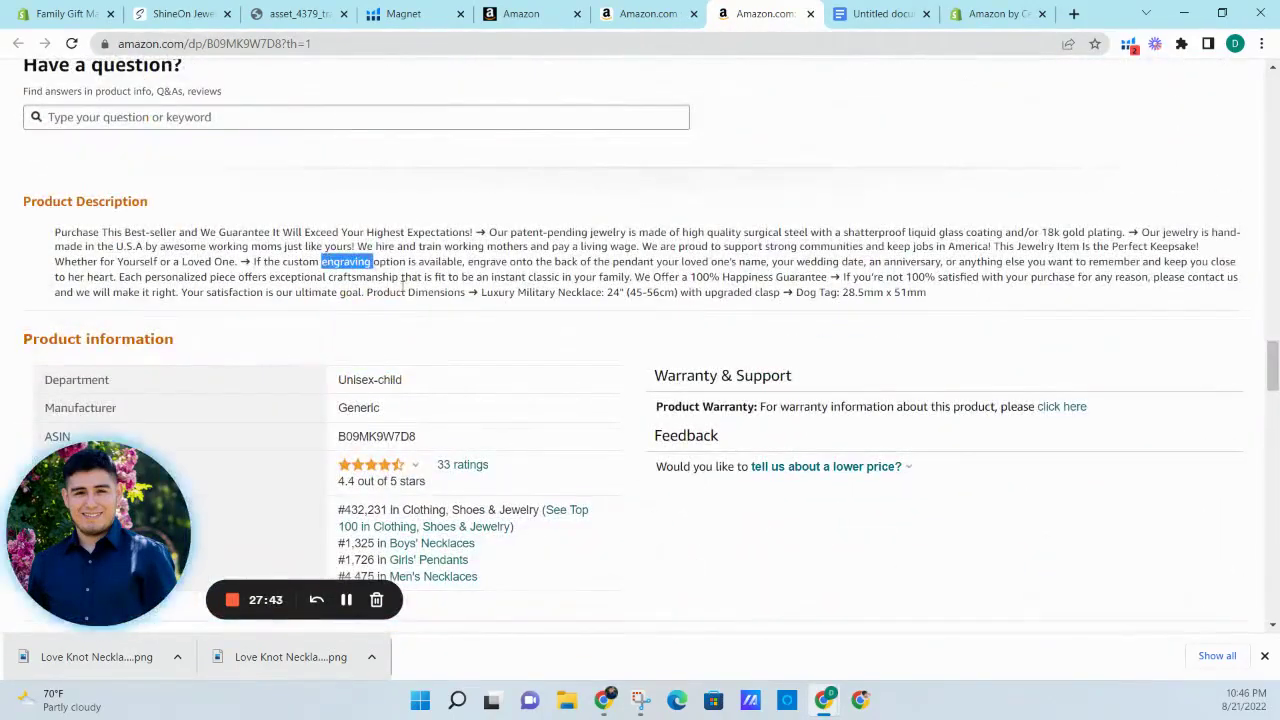
{"action": "left_click", "coordinate": [594, 117]}
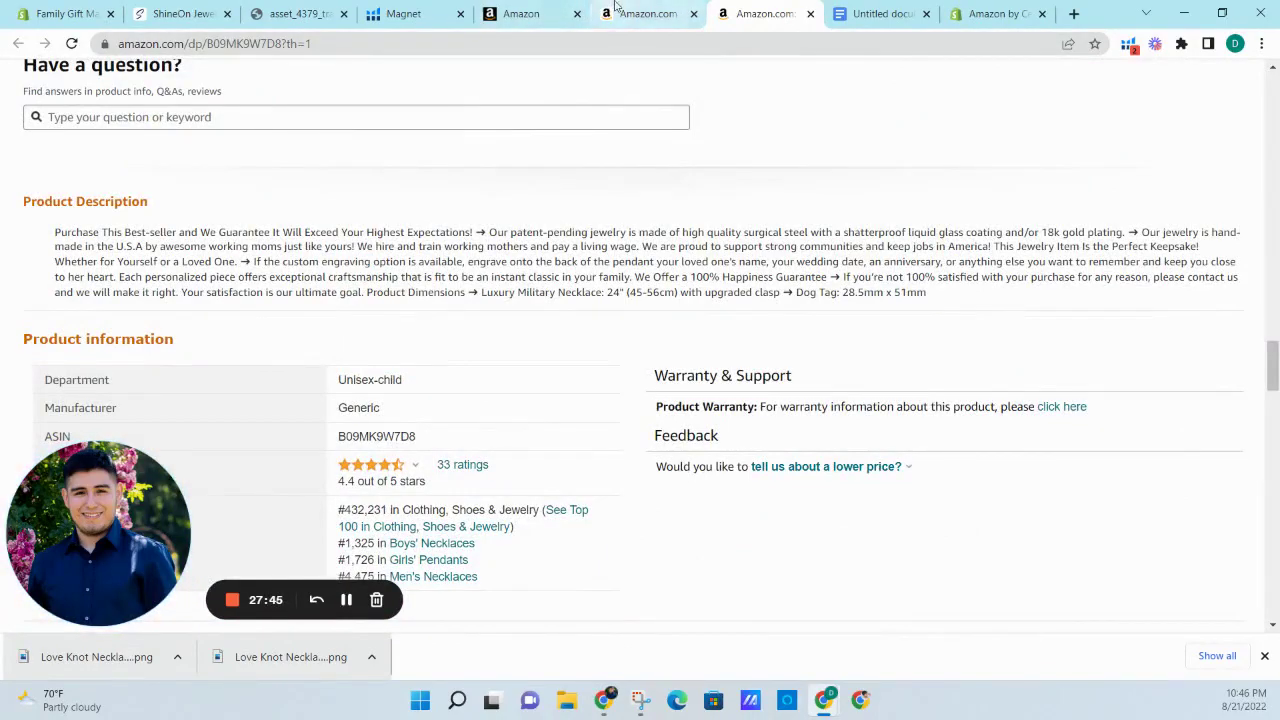
{"action": "left_click", "coordinate": [648, 13]}
{"action": "left_click", "coordinate": [530, 13]}
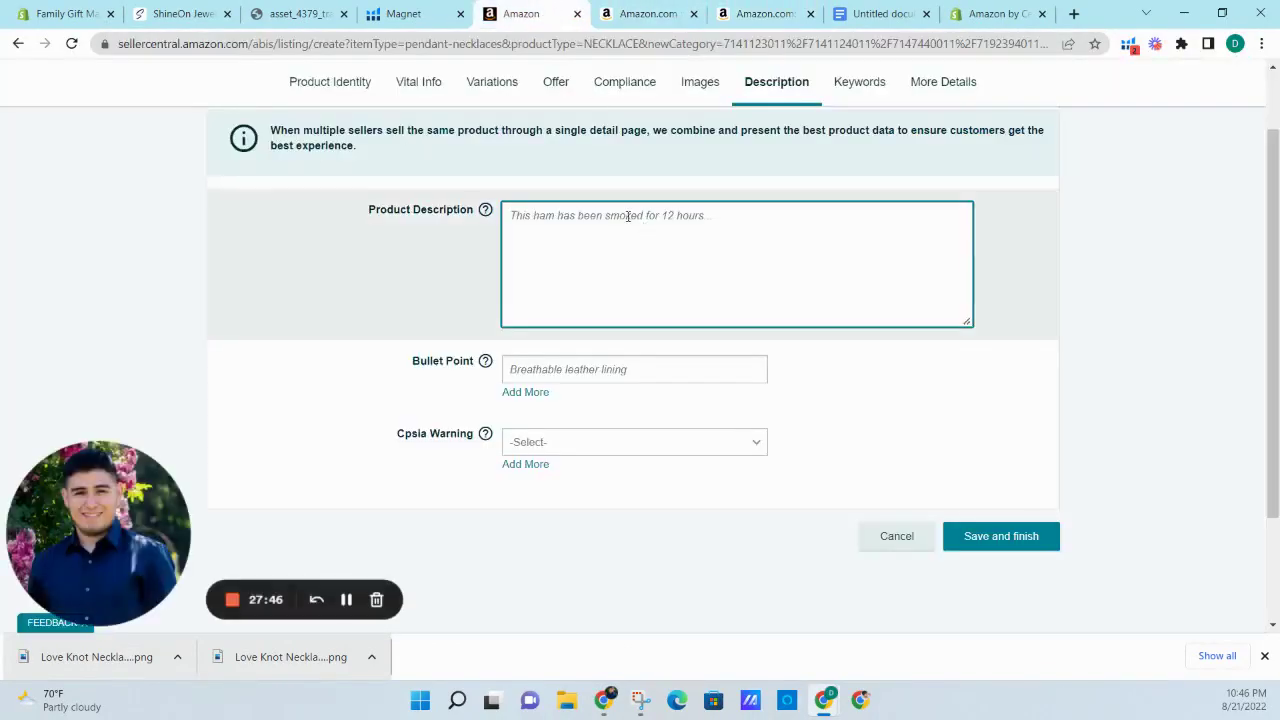
- Copy the ShineOn product's description text from "Imagine her reaction" through the closing packaging paragraph
{"action": "left_click", "coordinate": [180, 13]}
{"action": "scroll", "coordinate": [420, 240], "scroll_direction": "up", "scroll_amount": 10}
{"action": "scroll", "coordinate": [459, 267], "scroll_direction": "down", "scroll_amount": 2}
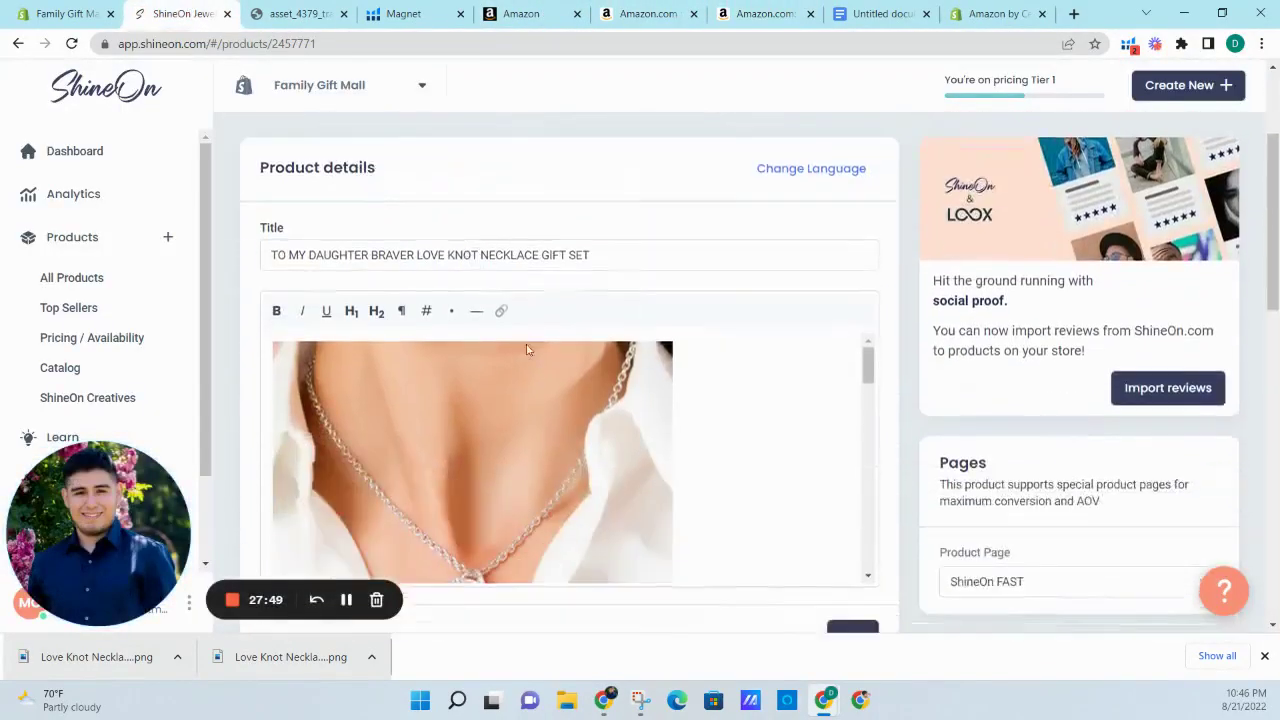
{"action": "scroll", "coordinate": [689, 317], "scroll_direction": "up", "scroll_amount": 1}
{"action": "scroll", "coordinate": [590, 302], "scroll_direction": "down", "scroll_amount": 4}
{"action": "scroll", "coordinate": [591, 301], "scroll_direction": "down", "scroll_amount": 1}
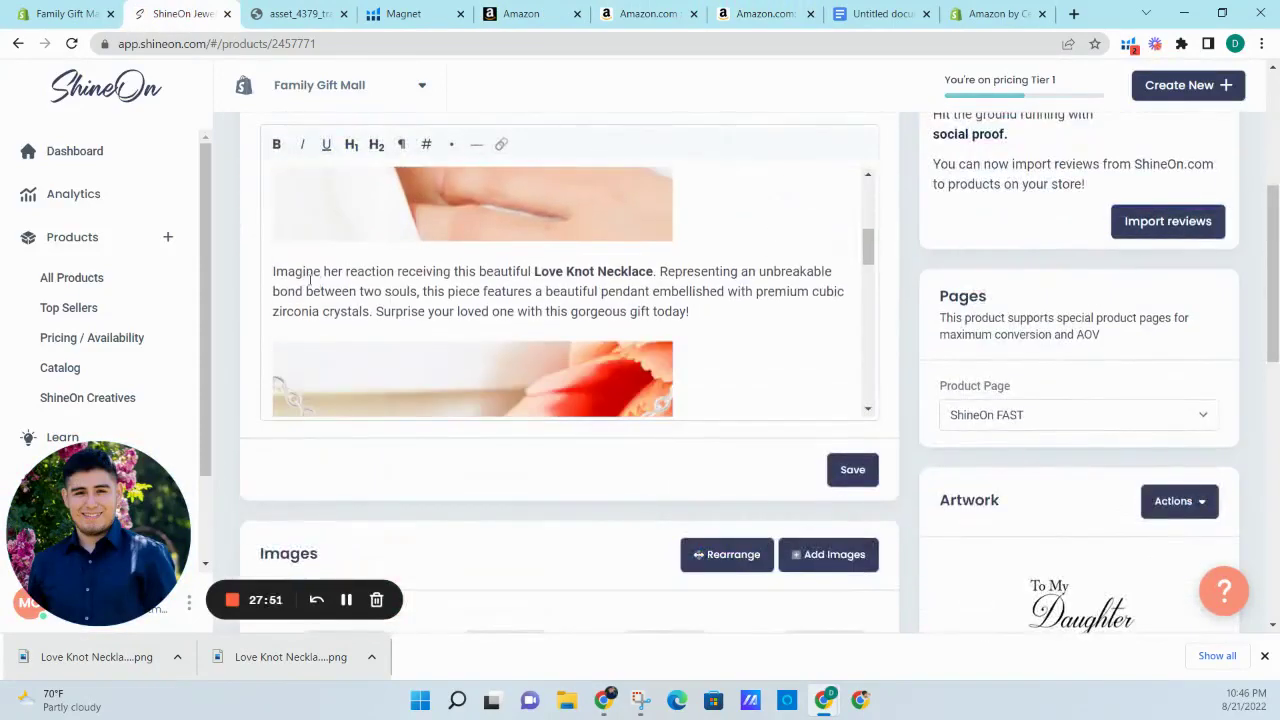
{"action": "left_click_drag", "start_coordinate": [273, 268], "coordinate": [689, 294]}
{"action": "scroll", "coordinate": [686, 294], "scroll_direction": "down", "scroll_amount": 5}
{"action": "left_click_drag", "start_coordinate": [644, 357], "coordinate": [620, 398]}
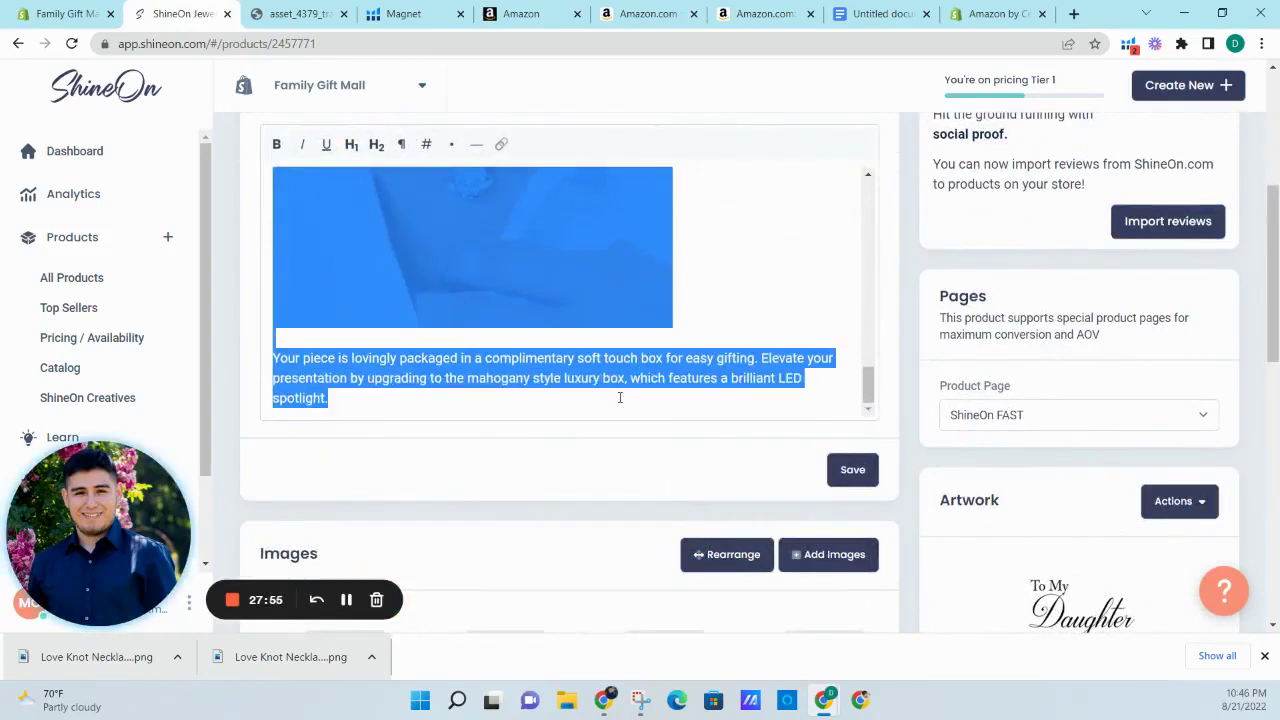
{"action": "key", "text": "ctrl+c"}
- Paste the copied text into the listing's Product Description and remove the extra blank lines above the packaging paragraph
{"action": "left_click", "coordinate": [521, 13]}
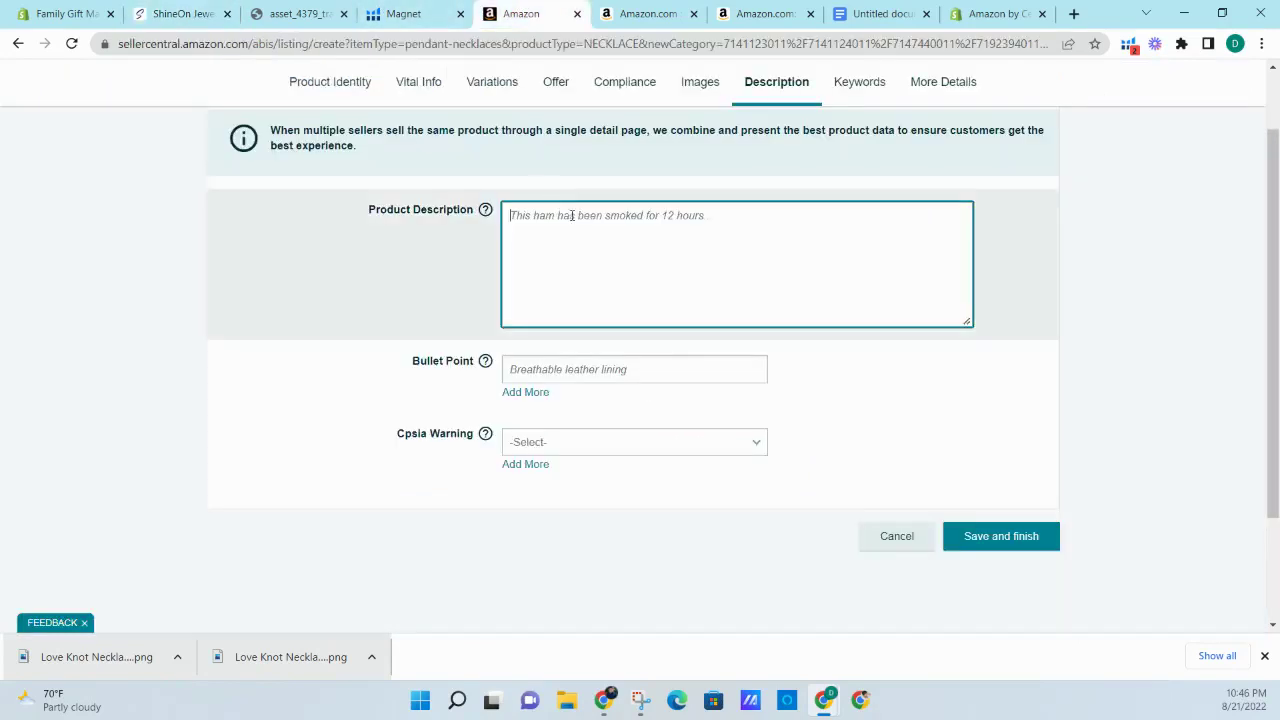
{"action": "left_click", "coordinate": [607, 217]}
{"action": "key", "text": "ctrl+v"}
{"action": "left_click", "coordinate": [603, 265]}
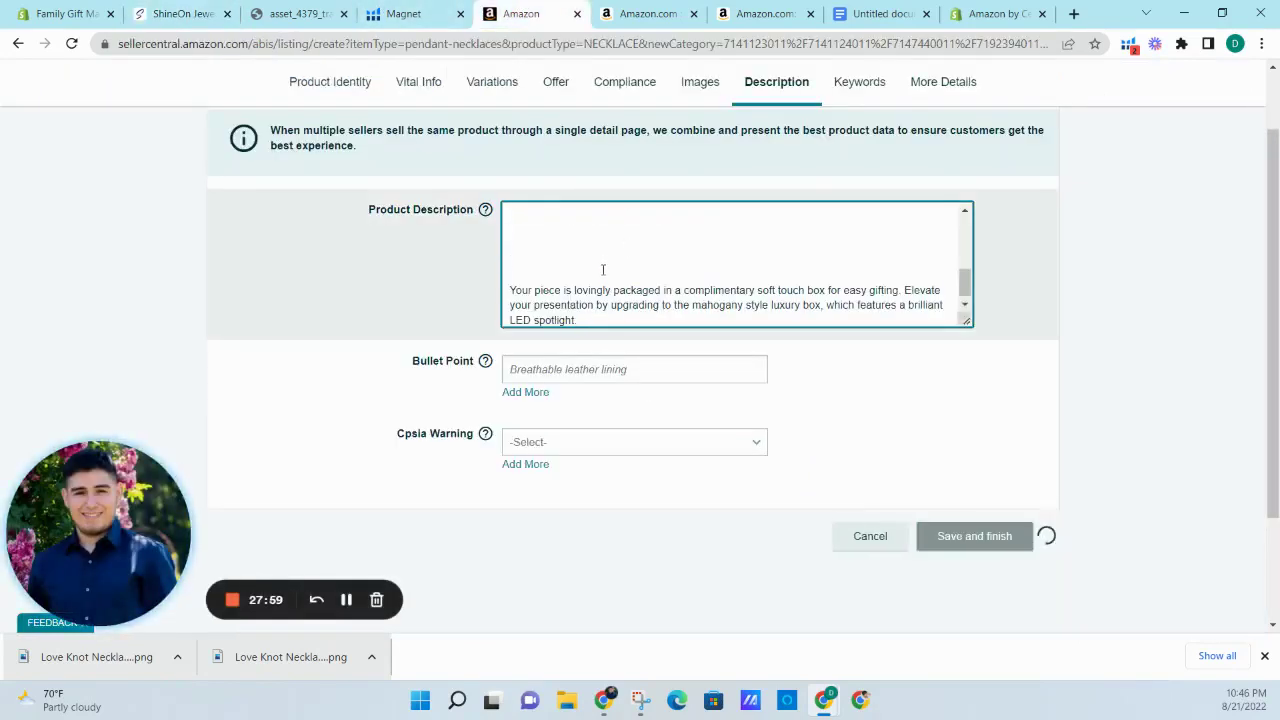
{"action": "key", "text": "BackSpace"}
{"action": "key", "text": "BackSpace"}
{"action": "key", "text": "BackSpace"}
{"action": "key", "text": "BackSpace"}
- Remove the extra blank lines between the description's opening paragraph and the 14k white gold specifications
{"action": "scroll", "coordinate": [615, 268], "scroll_direction": "up", "scroll_amount": 5}
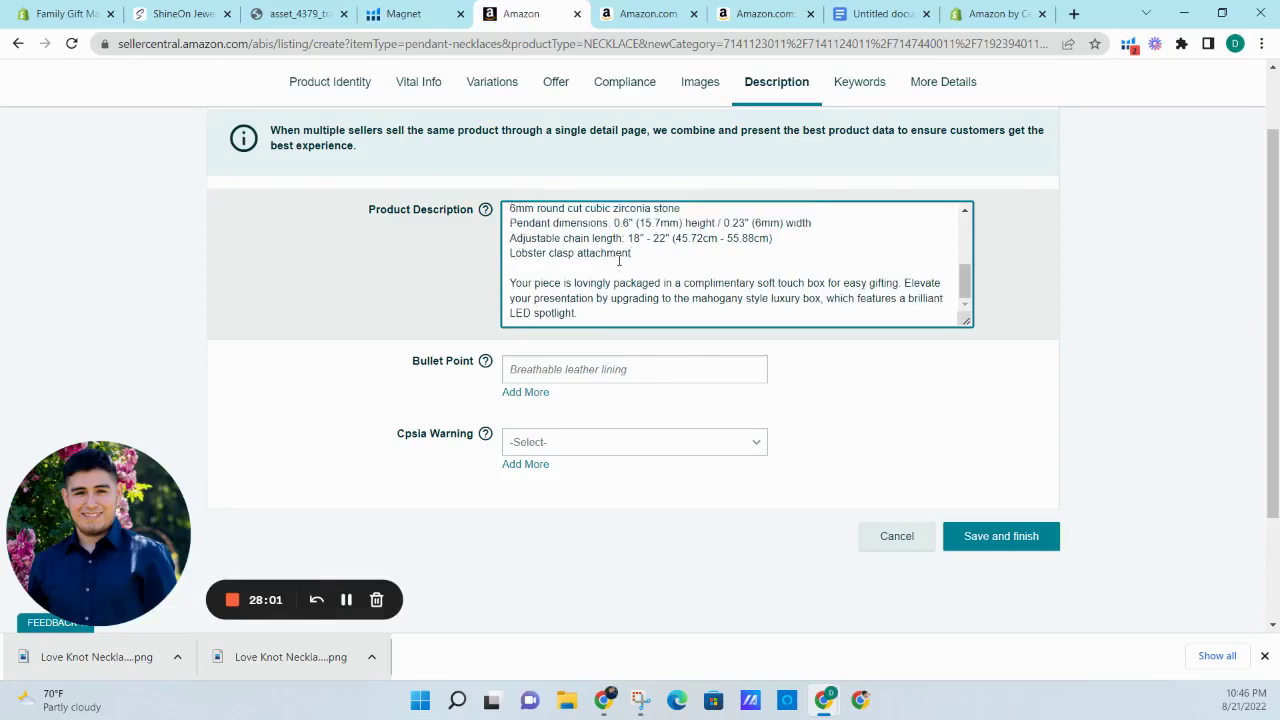
{"action": "left_click", "coordinate": [603, 297]}
{"action": "key", "text": "BackSpace"}
{"action": "key", "text": "BackSpace"}
{"action": "key", "text": "BackSpace"}
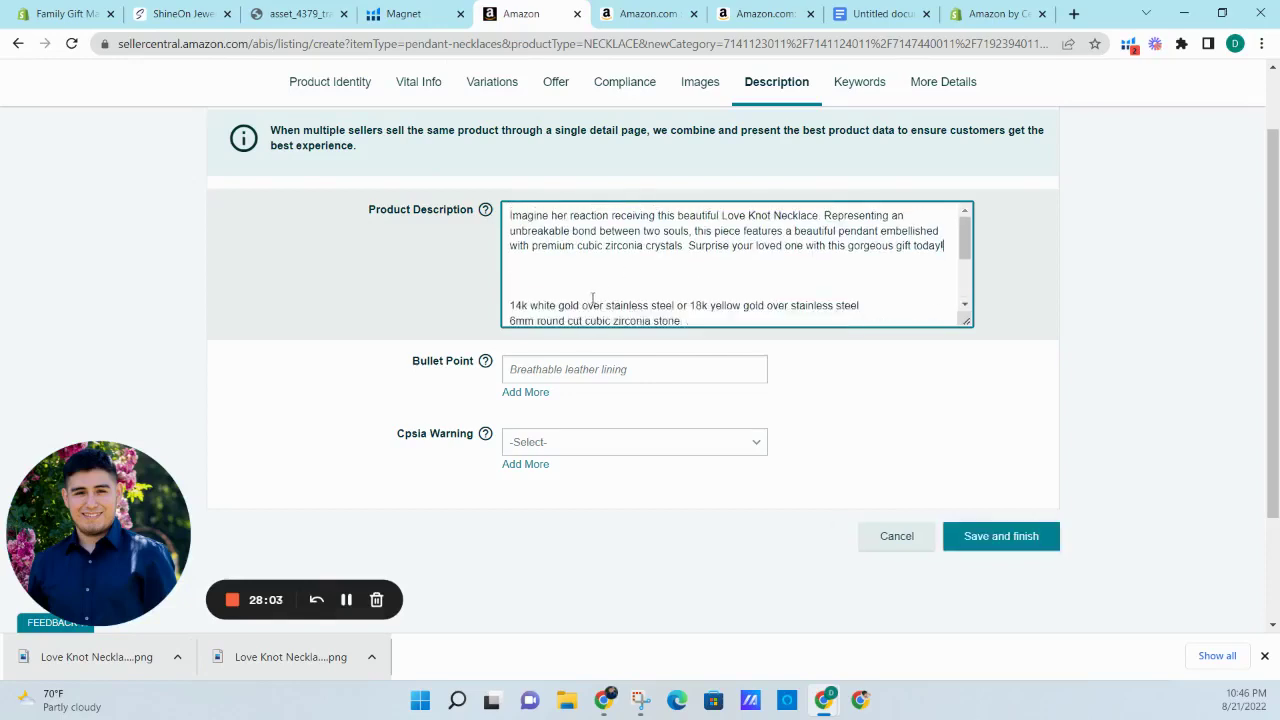
{"action": "scroll", "coordinate": [597, 290], "scroll_direction": "up", "scroll_amount": 2}
{"action": "scroll", "coordinate": [595, 287], "scroll_direction": "down", "scroll_amount": 2}
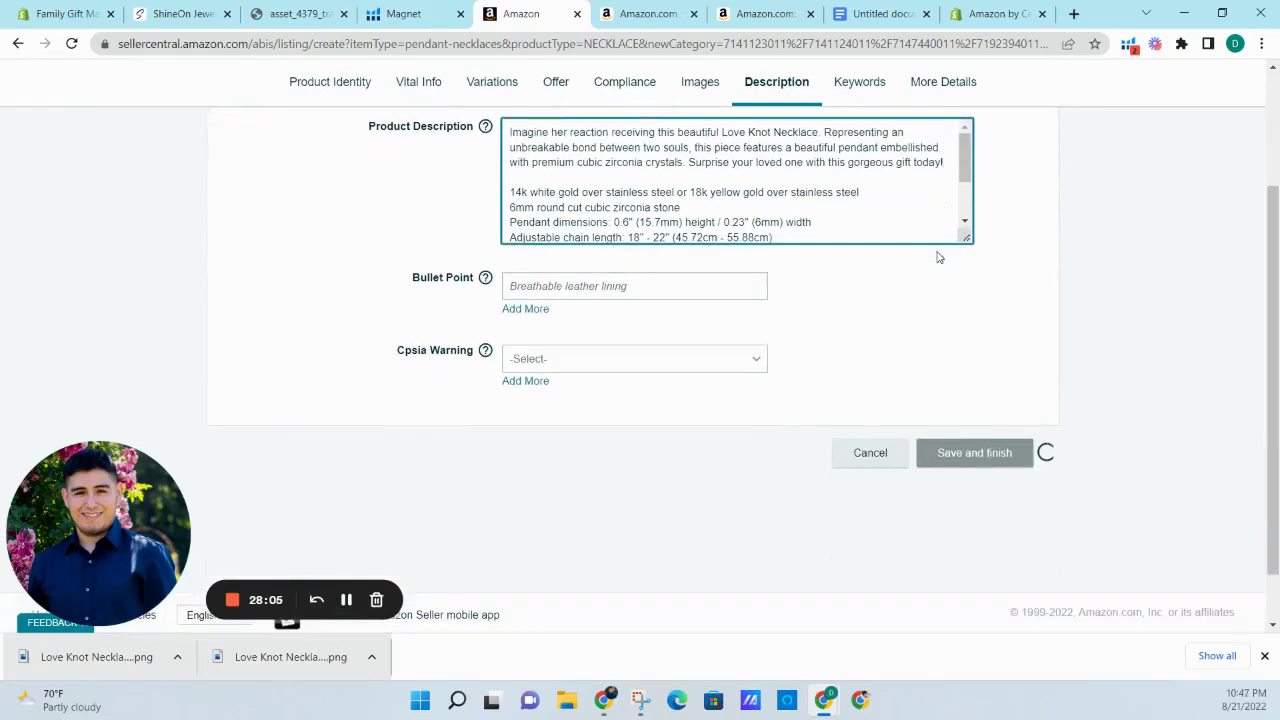
- Examine each of the competitor's bullet points, from MESSAGE through READY FOR GIFT GIVING, and return to the Seller Central listing
{"action": "left_click", "coordinate": [520, 286]}
{"action": "left_click", "coordinate": [793, 8]}
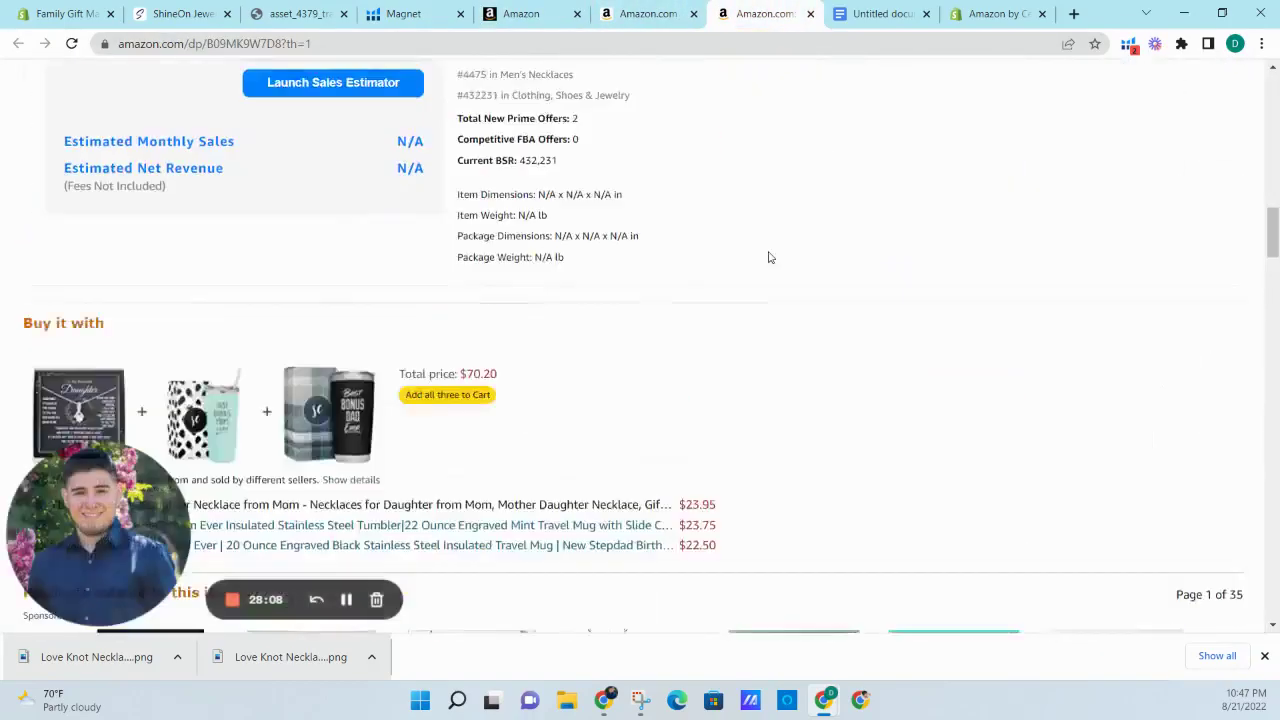
{"action": "scroll", "coordinate": [768, 257], "scroll_direction": "up", "scroll_amount": 10}
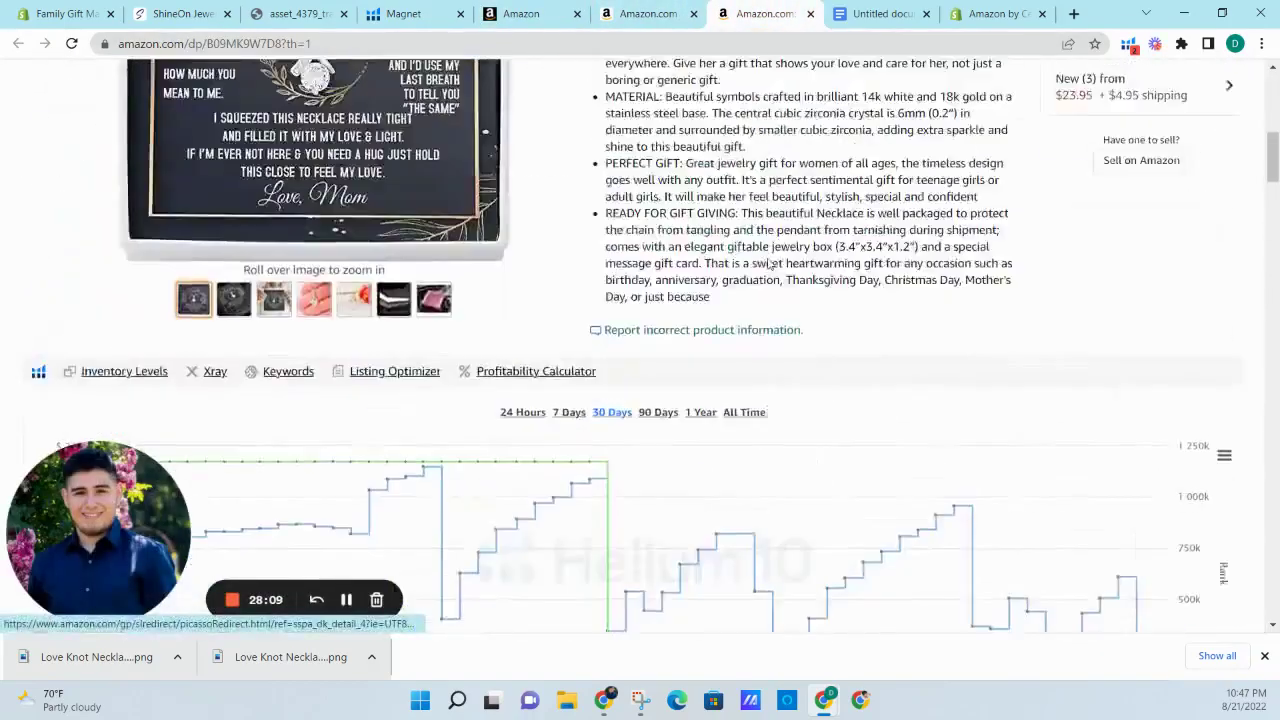
{"action": "triple_click", "coordinate": [672, 280]}
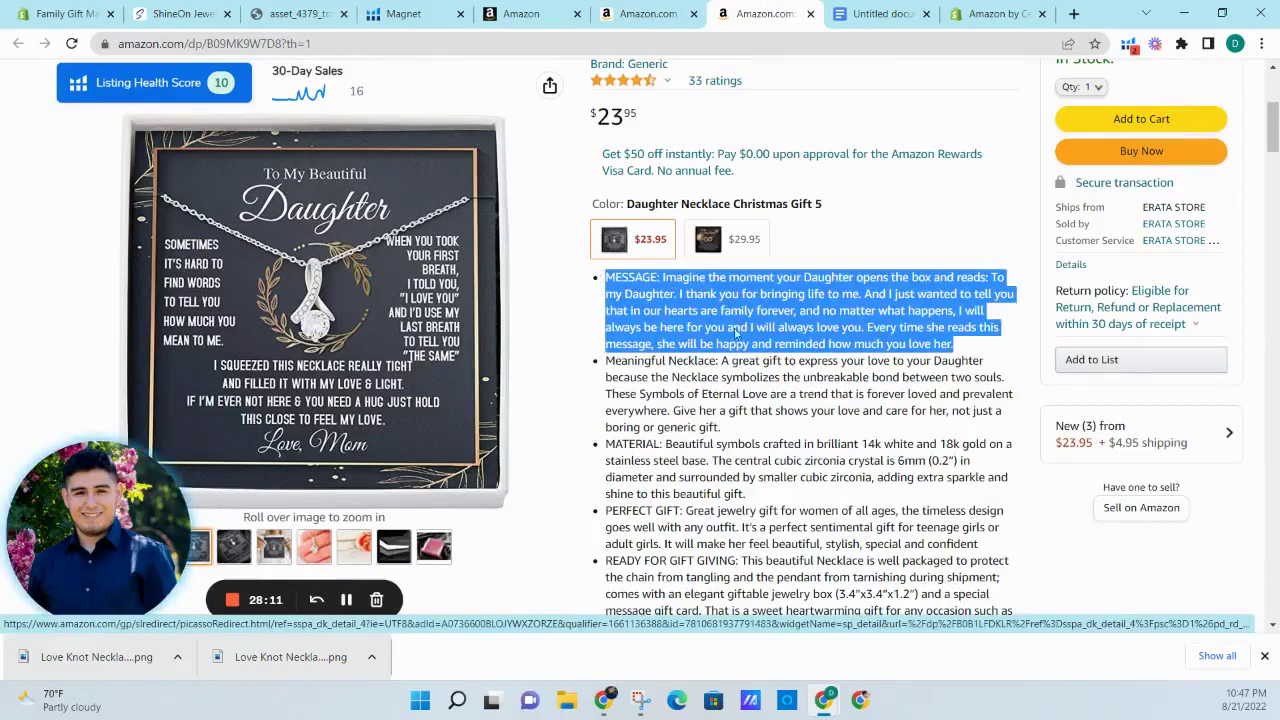
{"action": "triple_click", "coordinate": [714, 357]}
{"action": "scroll", "coordinate": [717, 389], "scroll_direction": "down", "scroll_amount": 1}
{"action": "triple_click", "coordinate": [718, 388]}
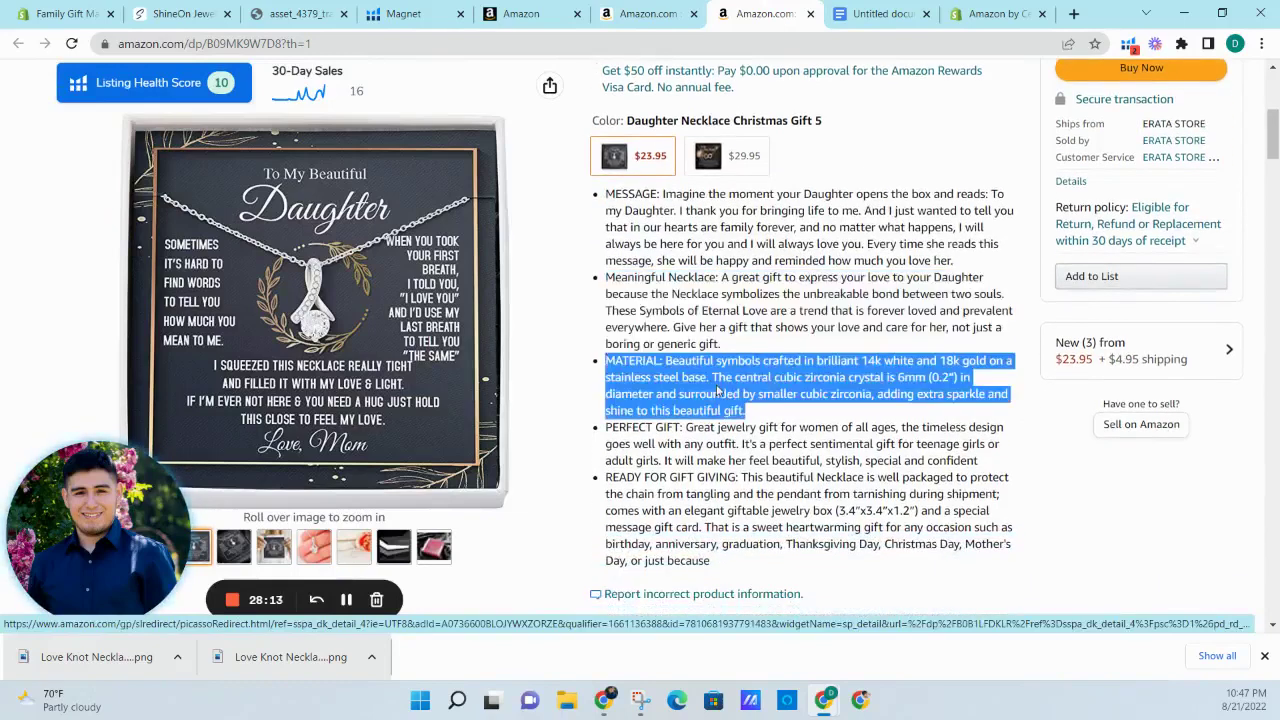
{"action": "triple_click", "coordinate": [710, 447]}
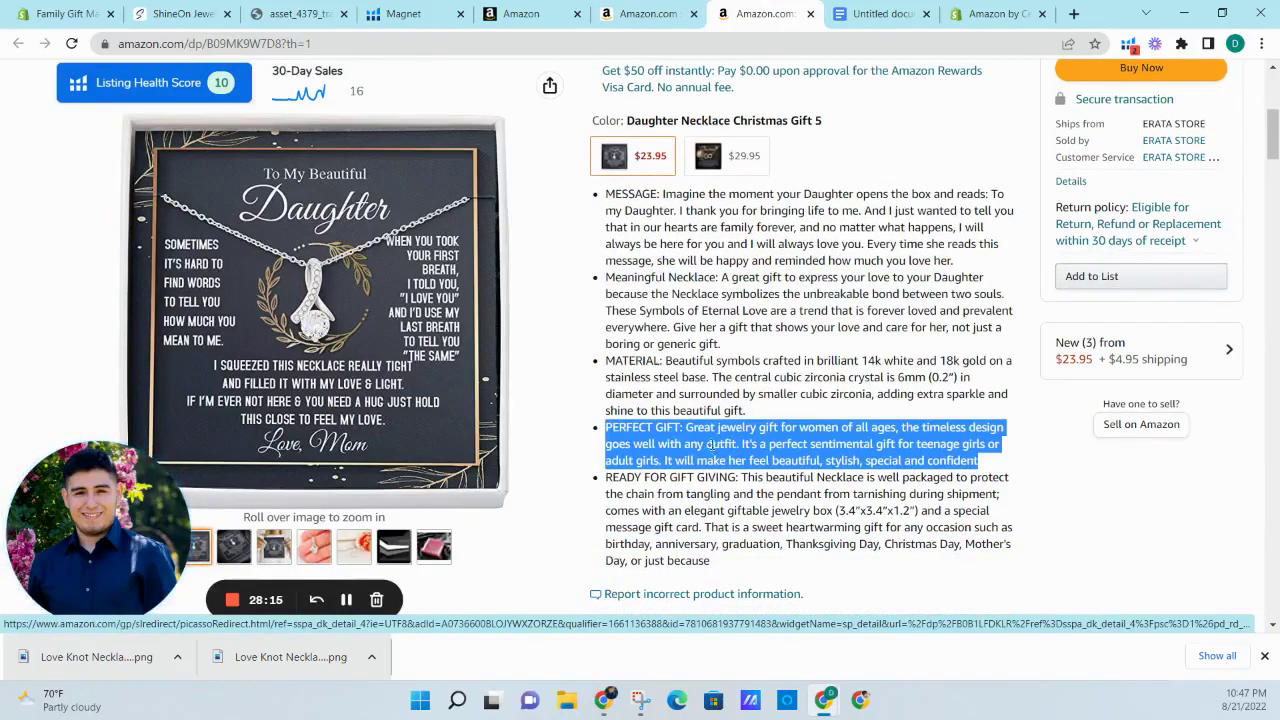
{"action": "triple_click", "coordinate": [719, 504]}
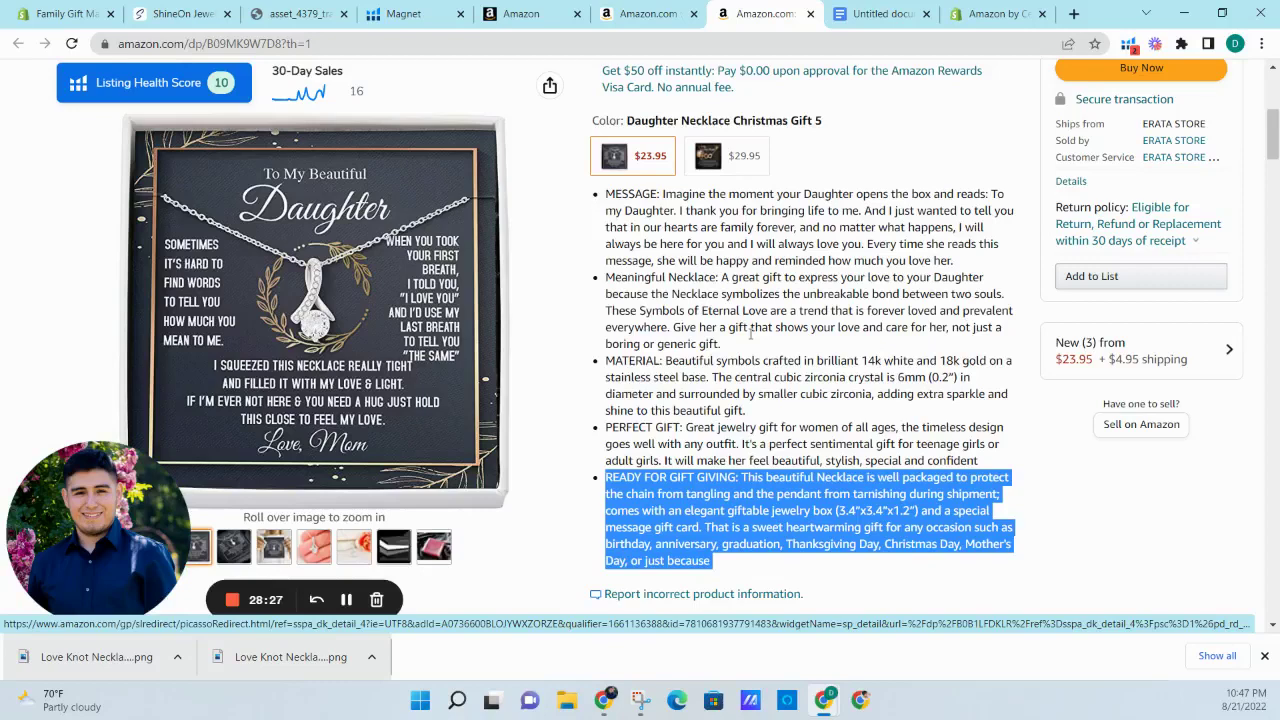
{"action": "triple_click", "coordinate": [797, 308]}
{"action": "left_click", "coordinate": [455, 12]}
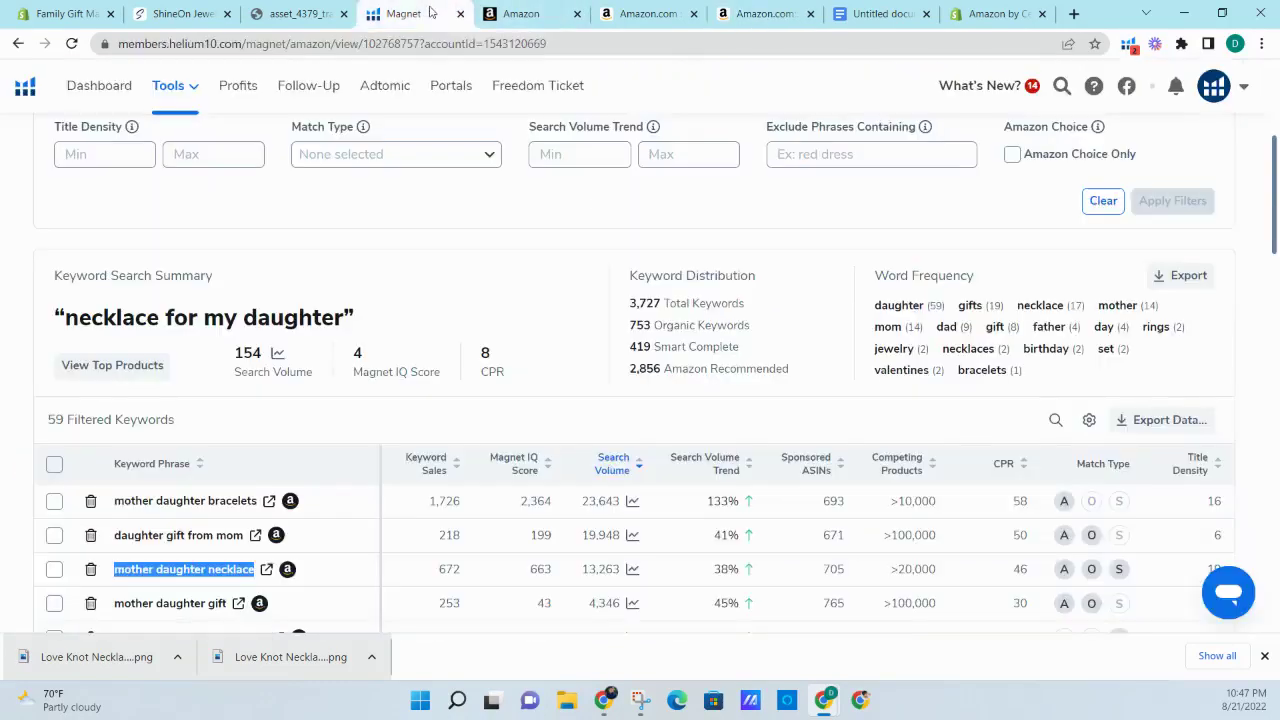
{"action": "left_click", "coordinate": [322, 12]}
{"action": "left_click", "coordinate": [500, 10]}
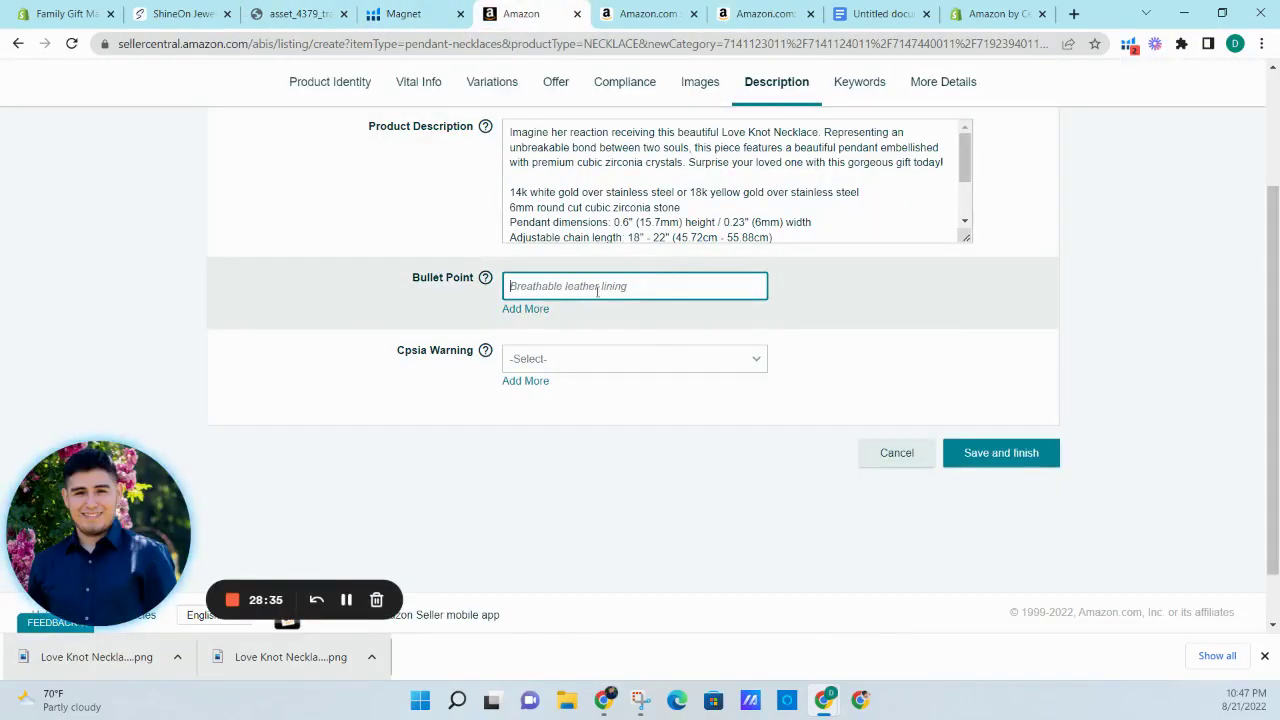
- Expand Subject Matter in the listing's Keywords section to five entry fields
{"action": "scroll", "coordinate": [585, 285], "scroll_direction": "up", "scroll_amount": 3}
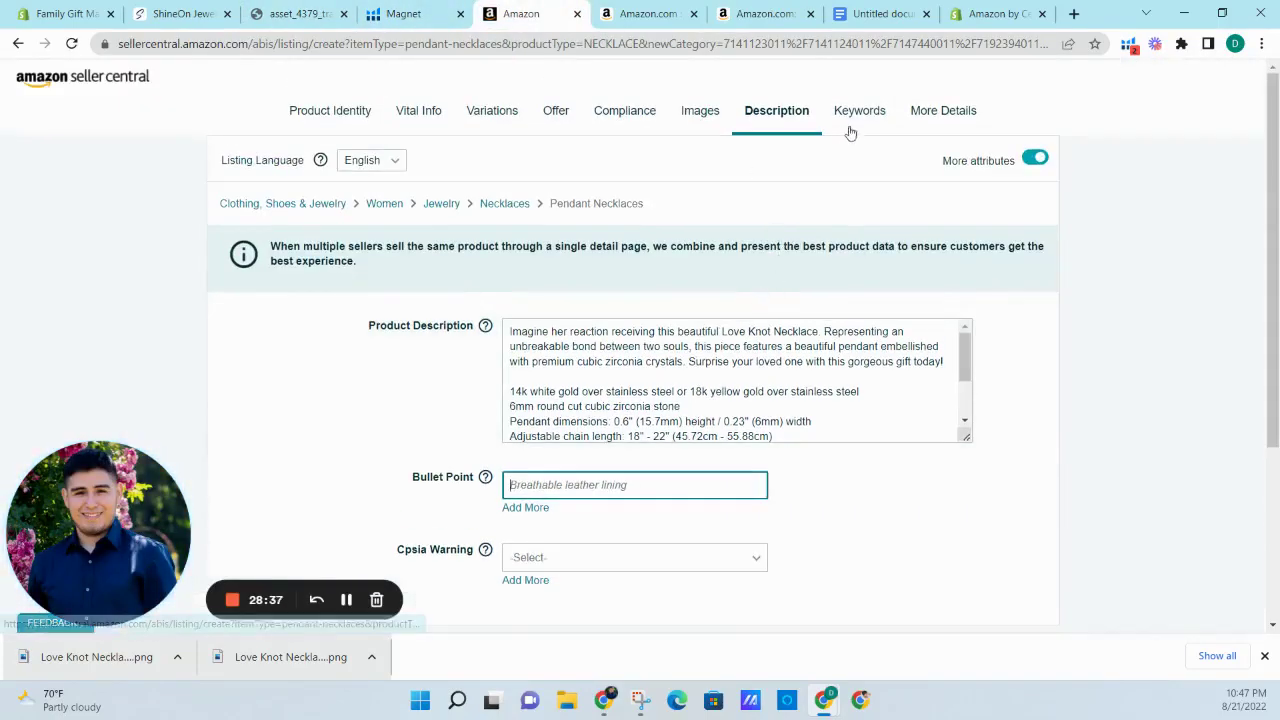
{"action": "left_click", "coordinate": [855, 126]}
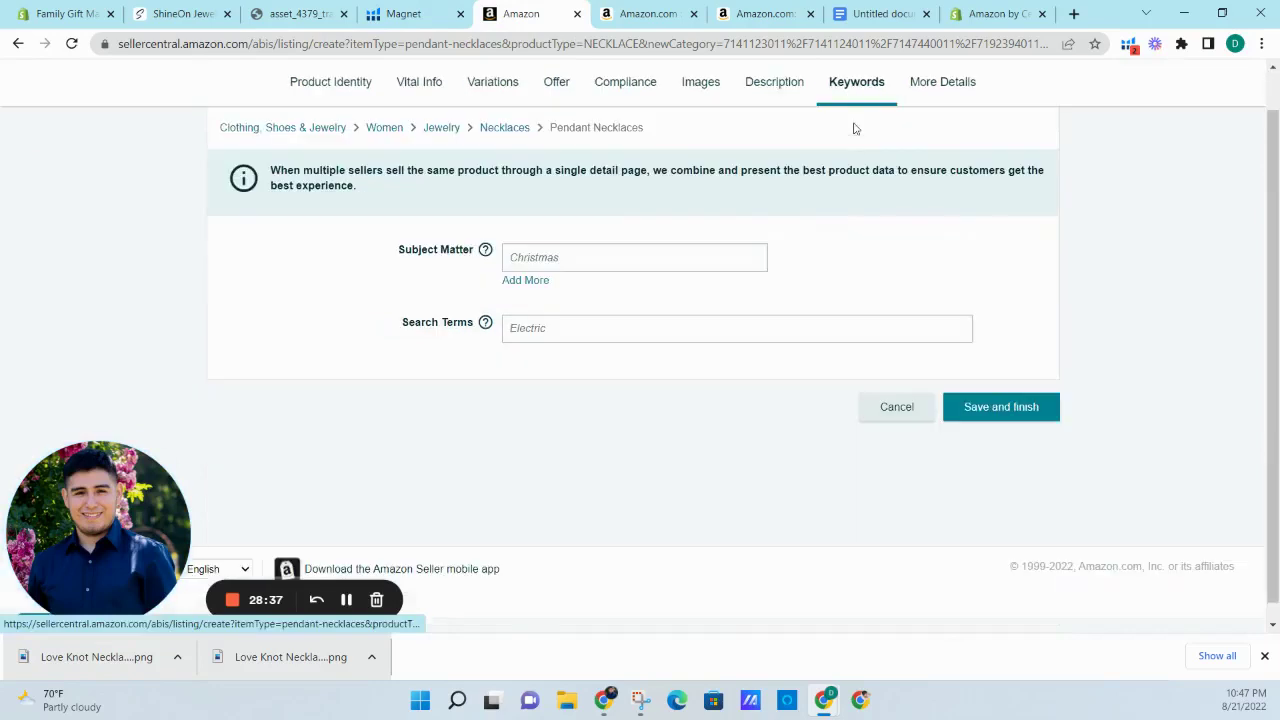
{"action": "left_click", "coordinate": [737, 257]}
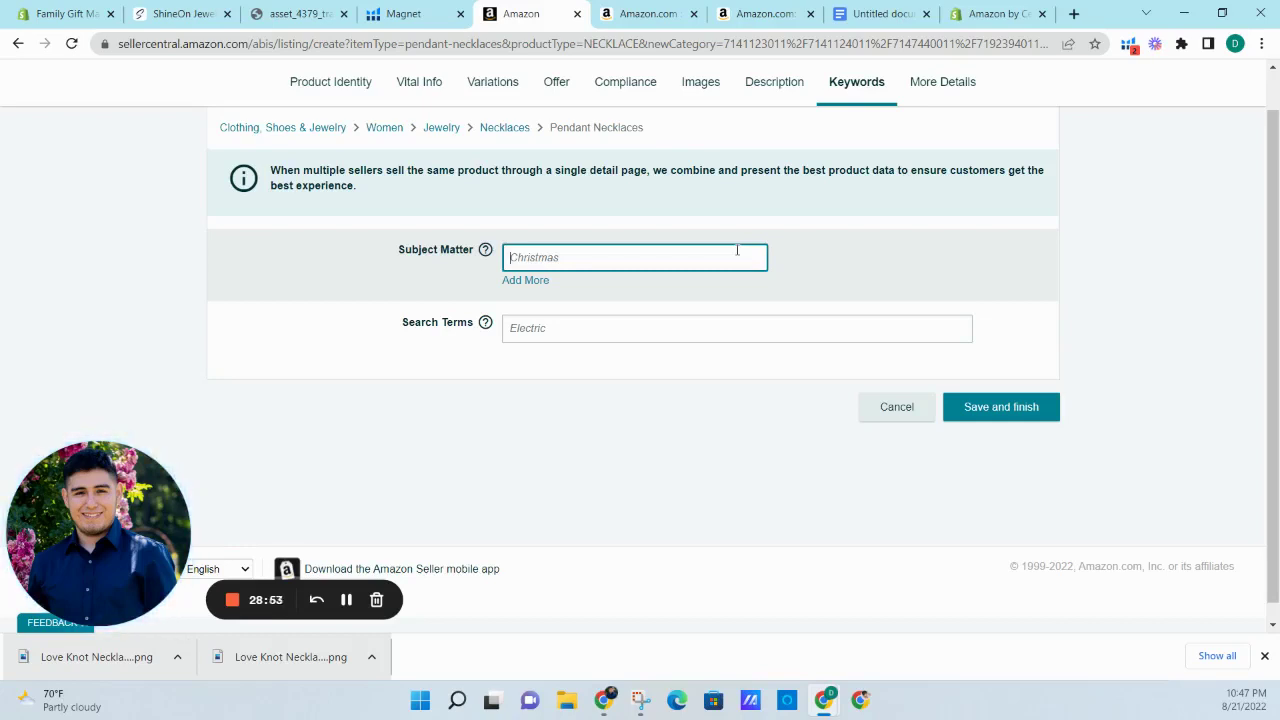
{"action": "left_click", "coordinate": [526, 280]}
{"action": "left_click", "coordinate": [530, 311]}
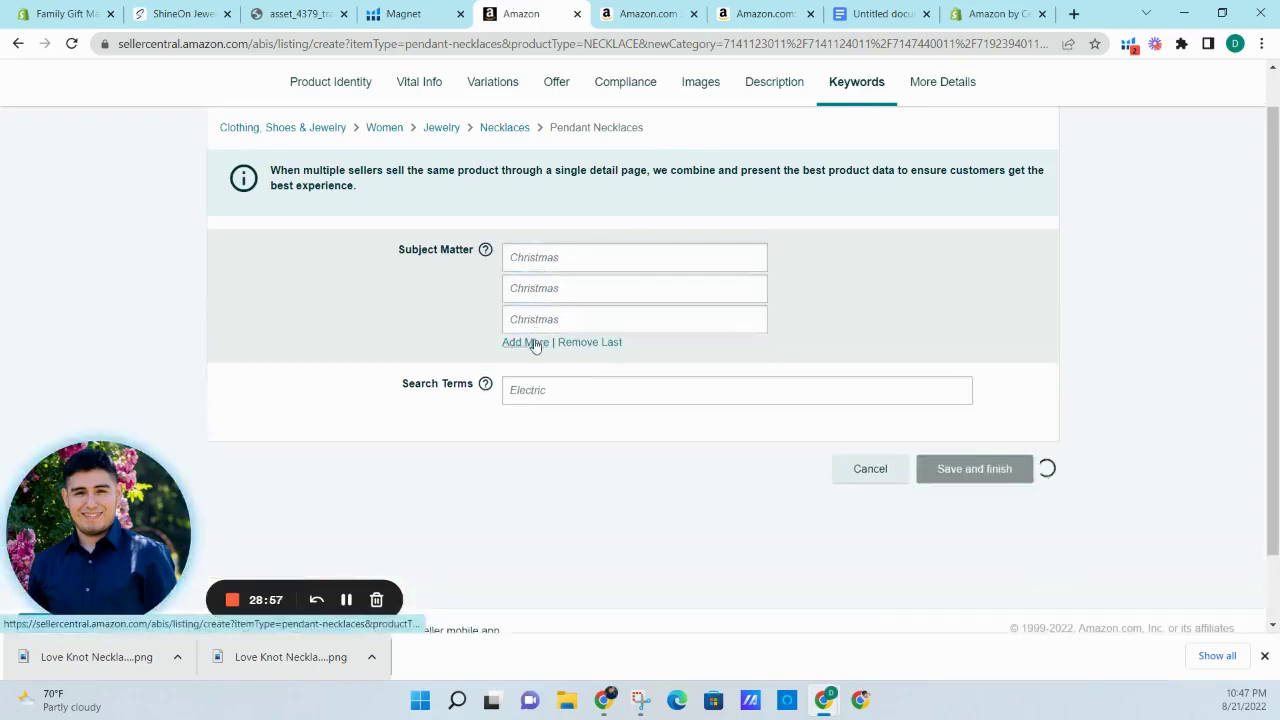
{"action": "left_click", "coordinate": [535, 345]}
{"action": "left_click", "coordinate": [532, 372]}
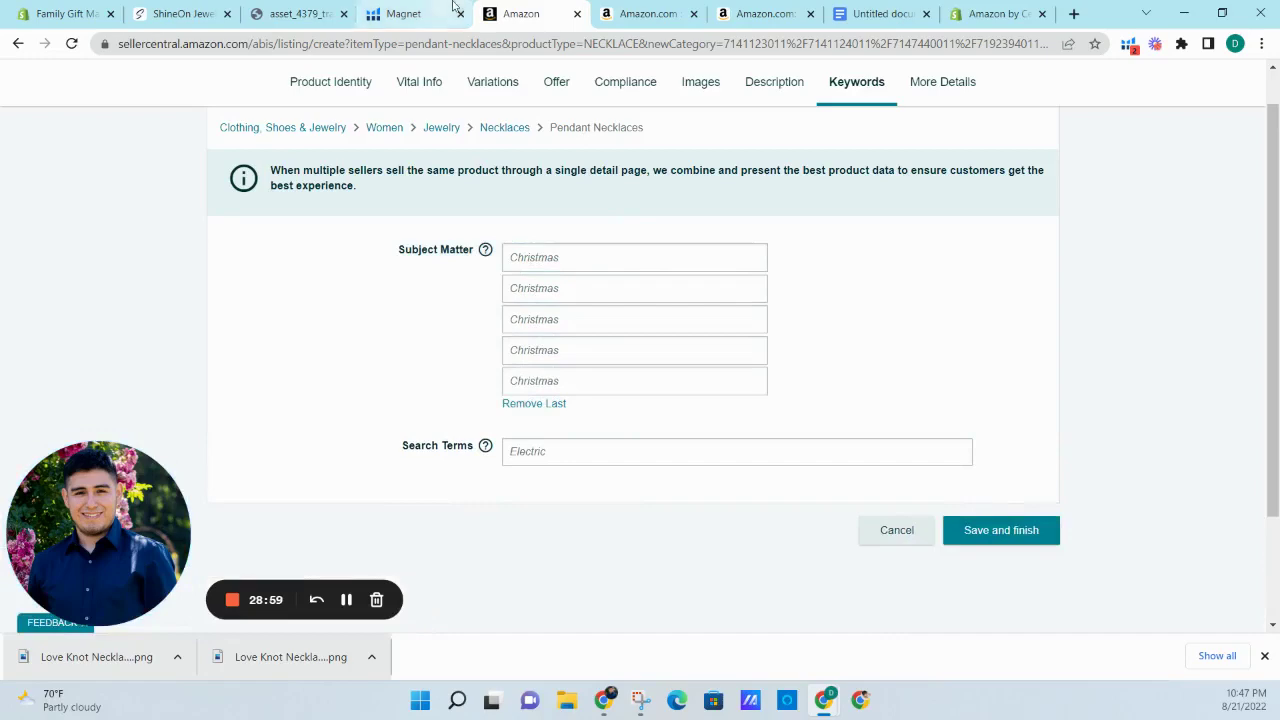
- Enter the Magnet keyword "mother daughter necklace" as the first Subject Matter entry in Seller Central
{"action": "left_click", "coordinate": [409, 12]}
{"action": "scroll", "coordinate": [539, 325], "scroll_direction": "down", "scroll_amount": 3}
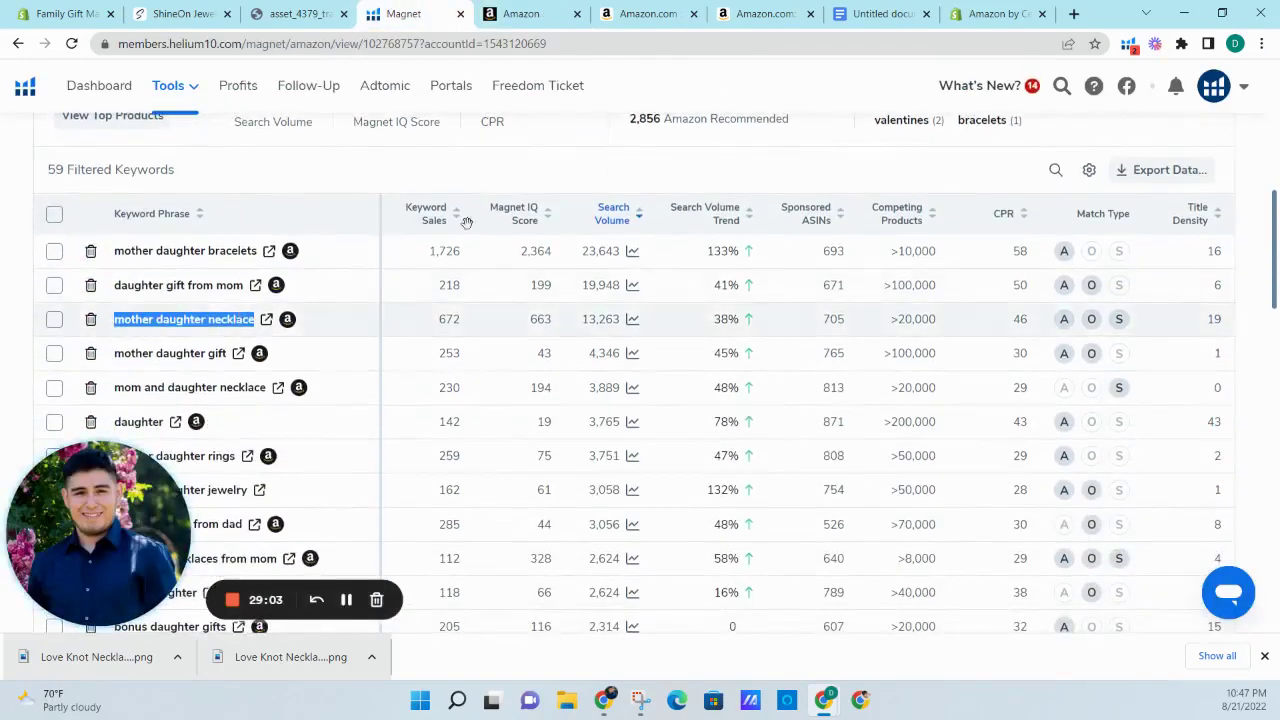
{"action": "left_click", "coordinate": [521, 13]}
{"action": "left_click", "coordinate": [670, 257]}
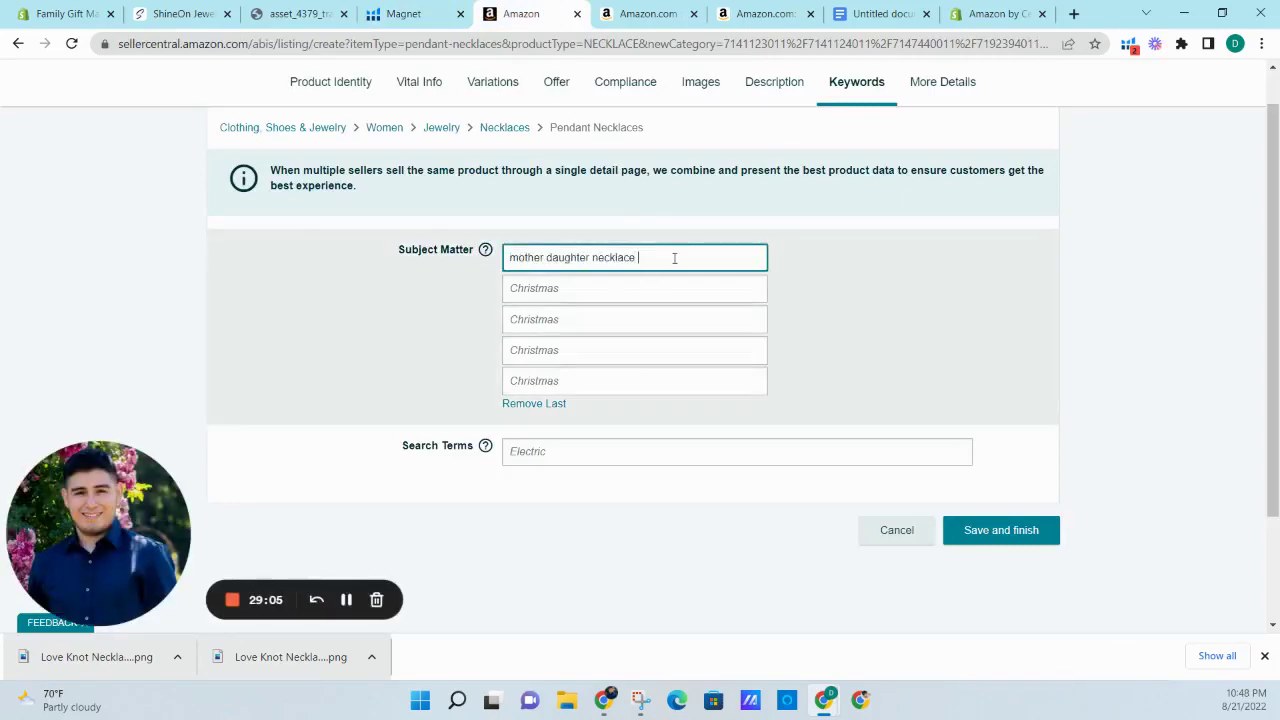
{"action": "type", "text": "FROM"}
{"action": "key", "text": "BackSpace"}
{"action": "key", "text": "BackSpace"}
{"action": "key", "text": "BackSpace"}
{"action": "key", "text": "BackSpace"}
- Filter the Magnet keyword results to a minimum word count of 3
{"action": "left_click", "coordinate": [410, 14]}
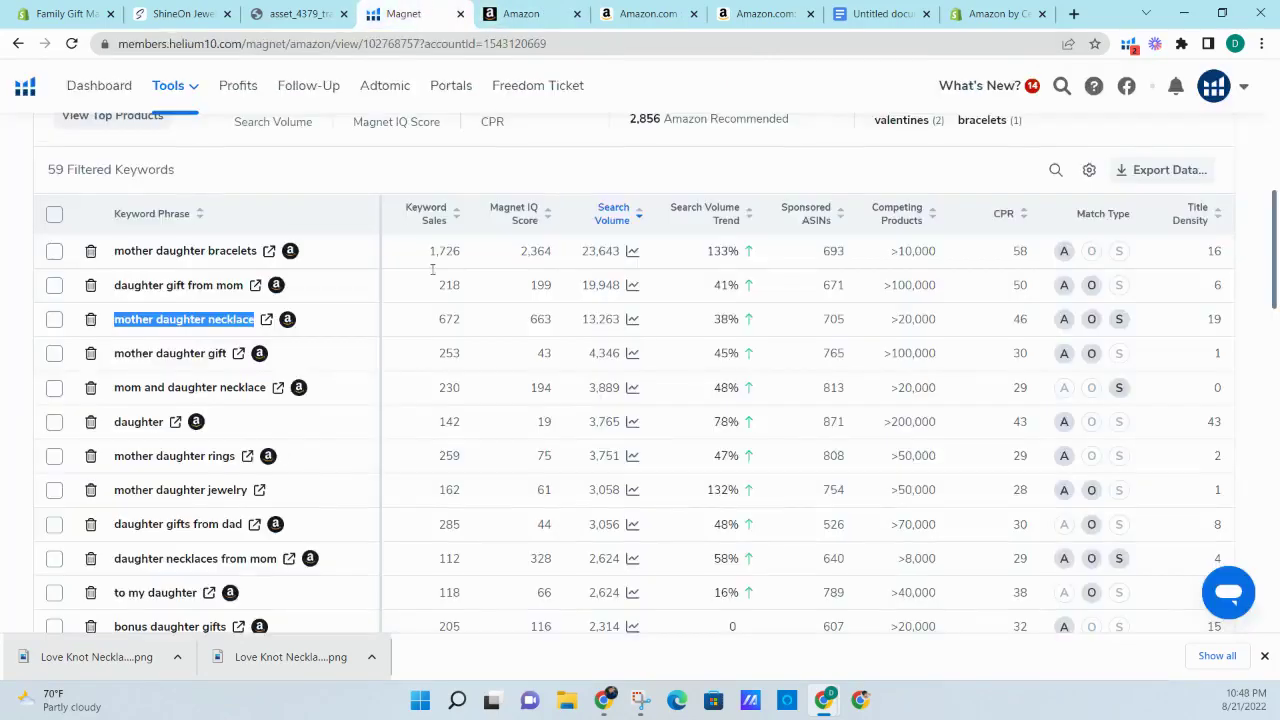
{"action": "scroll", "coordinate": [428, 286], "scroll_direction": "down", "scroll_amount": 2}
{"action": "scroll", "coordinate": [423, 285], "scroll_direction": "up", "scroll_amount": 3}
{"action": "scroll", "coordinate": [423, 285], "scroll_direction": "up", "scroll_amount": 3}
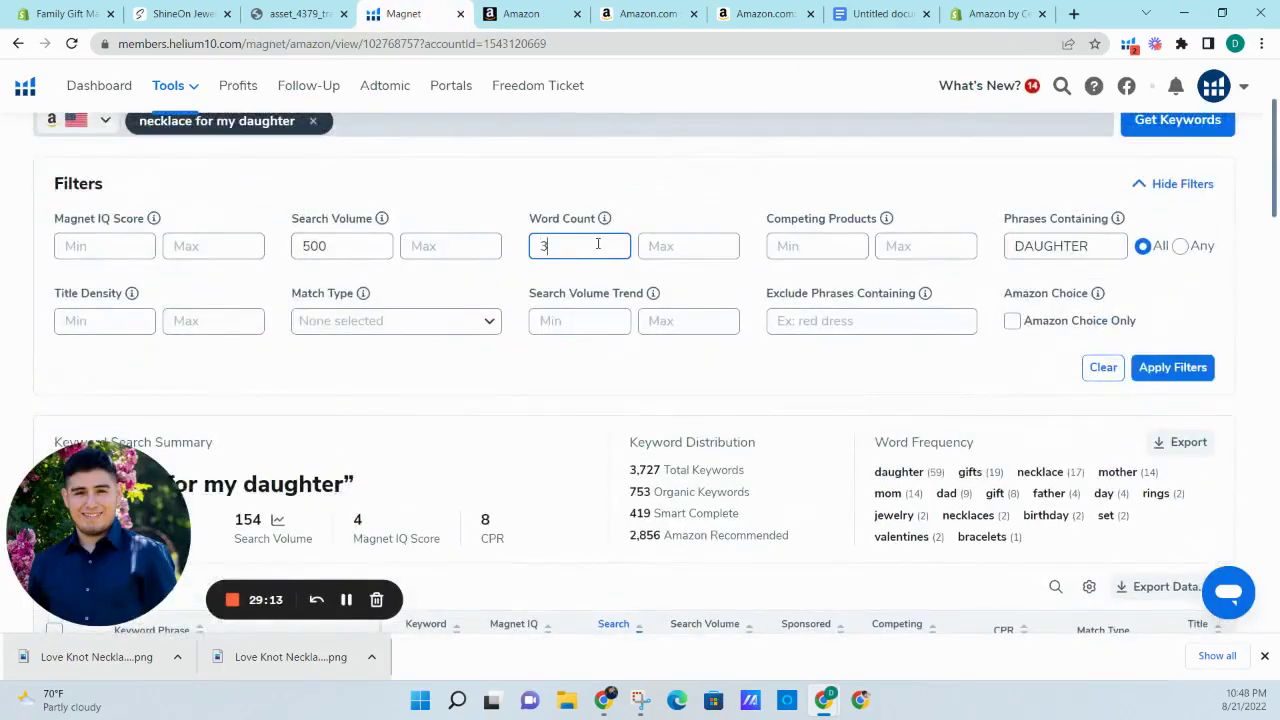
{"action": "left_click", "coordinate": [1172, 367]}
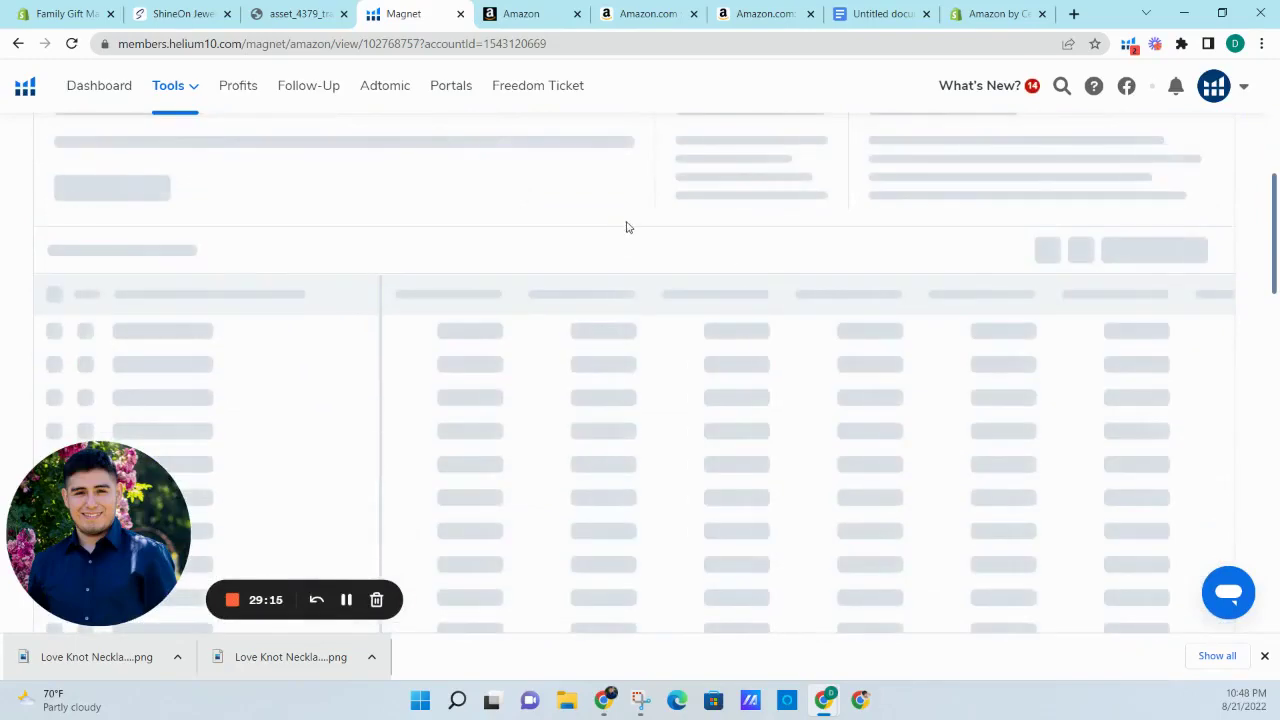
- Copy "daughter gift from mom" from the filtered keywords into the listing's second Subject Matter field
{"action": "scroll", "coordinate": [577, 203], "scroll_direction": "down", "scroll_amount": 1}
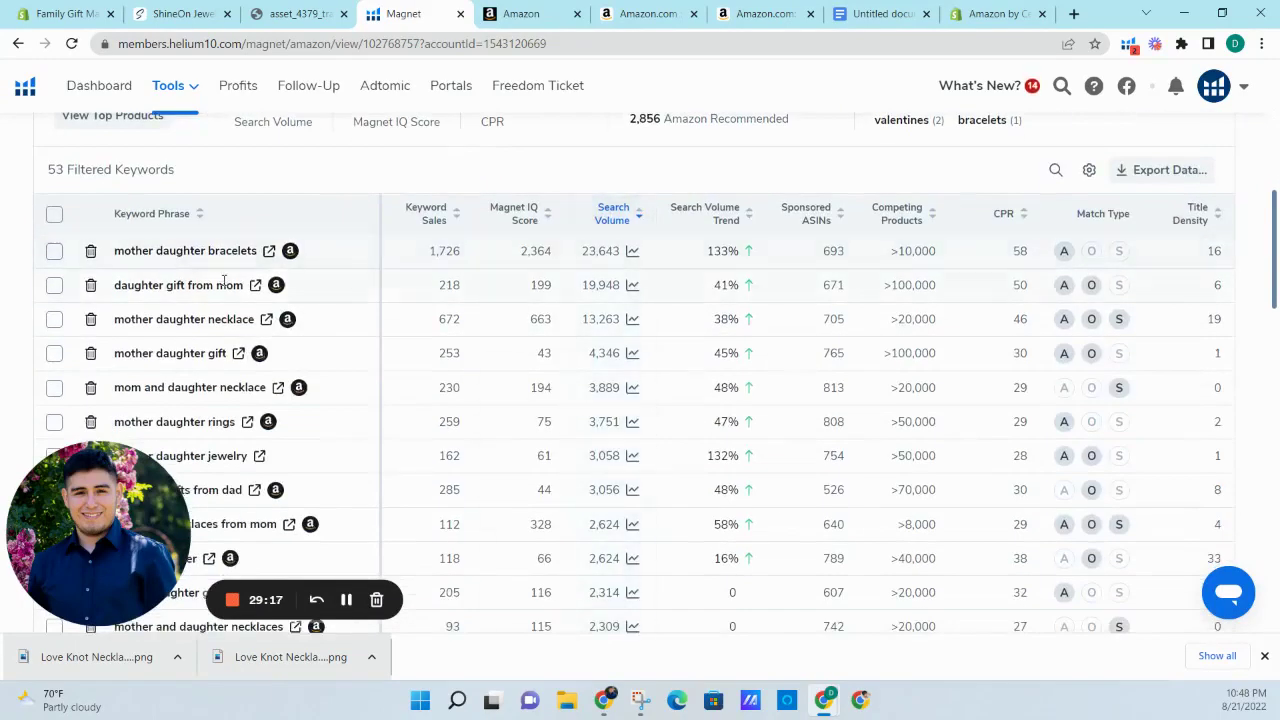
{"action": "left_click", "coordinate": [521, 13]}
{"action": "type", "text": "daughter gift from mom"}
- Copy the Magnet keyword "daughter necklaces from mom" into the listing's third Subject Matter field
{"action": "left_click", "coordinate": [403, 13]}
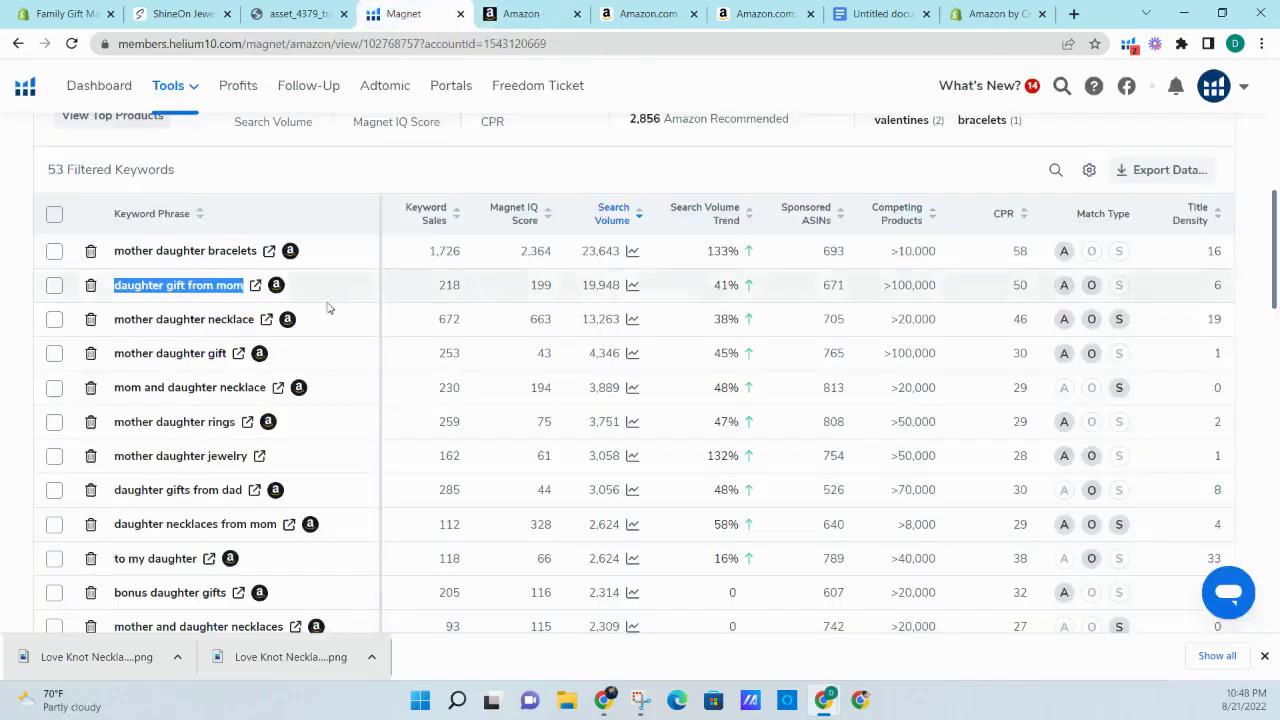
{"action": "scroll", "coordinate": [300, 320], "scroll_direction": "down", "scroll_amount": 2}
{"action": "scroll", "coordinate": [240, 345], "scroll_direction": "down", "scroll_amount": 1}
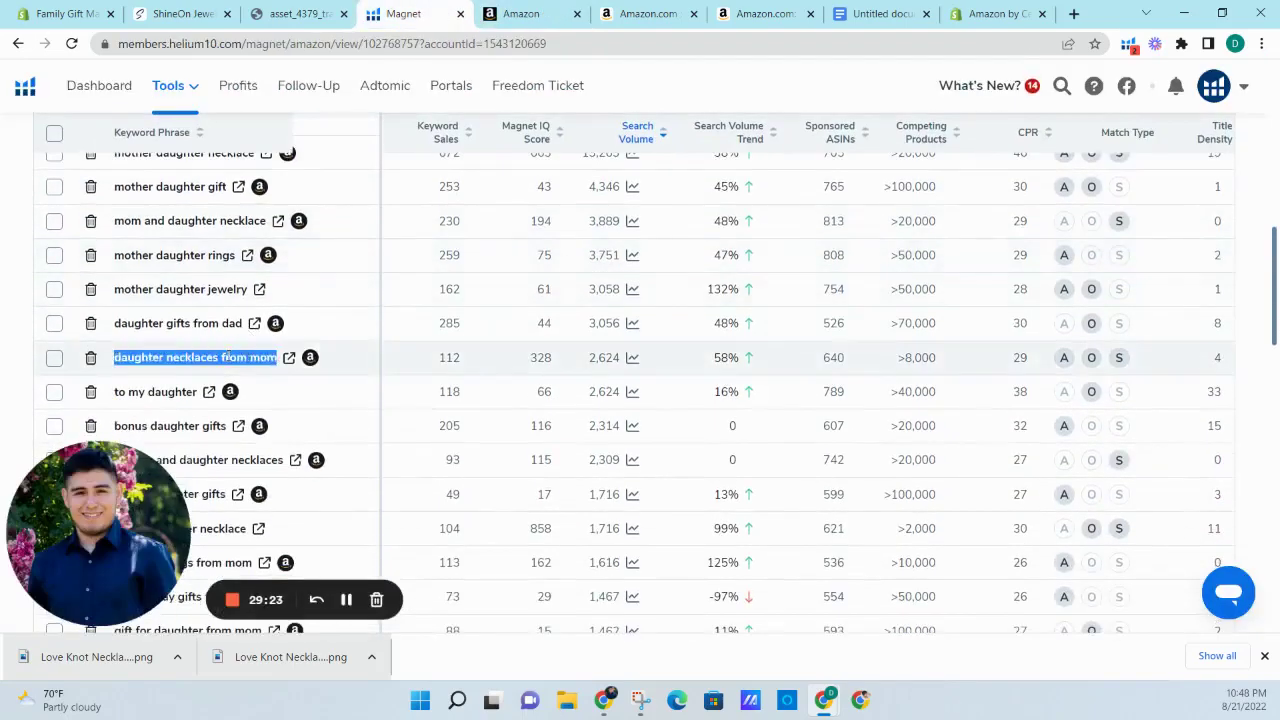
{"action": "key", "text": "ctrl+c"}
{"action": "left_click", "coordinate": [521, 13]}
{"action": "left_click", "coordinate": [614, 322]}
{"action": "key", "text": "ctrl+v"}
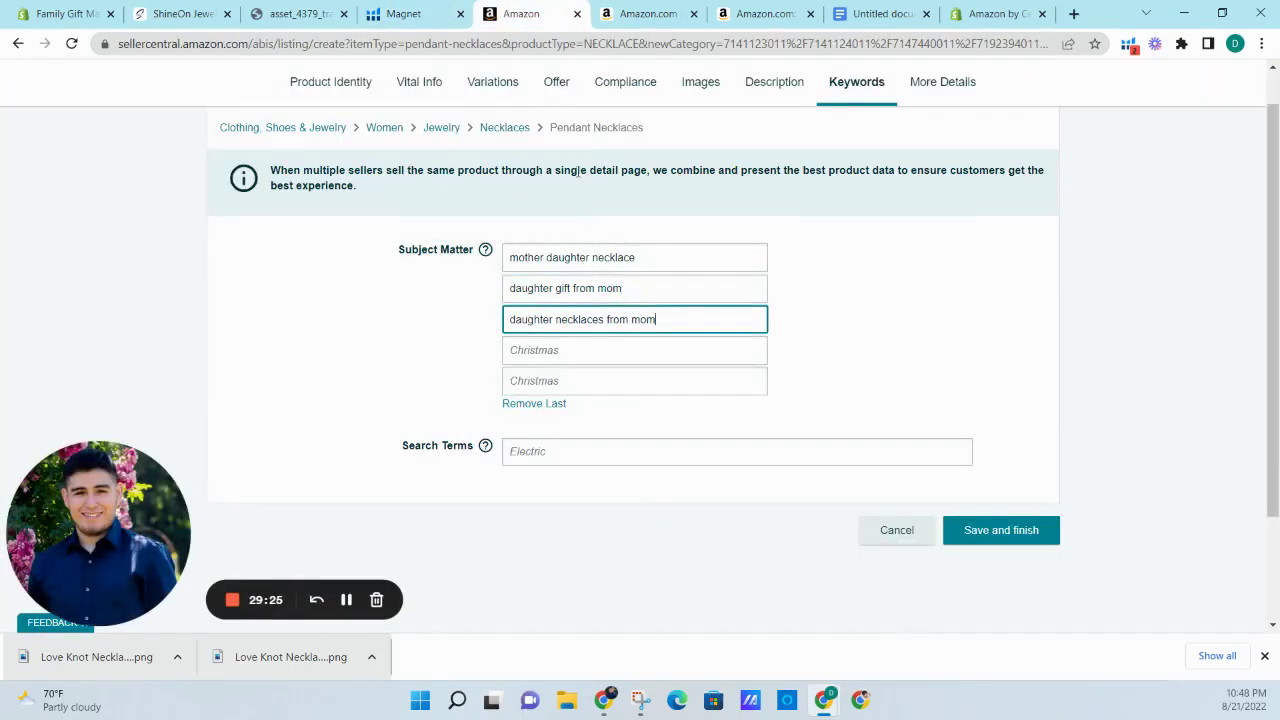
- Copy the Magnet keyword "to my daughter" into the listing's fourth Subject Matter field
{"action": "left_click", "coordinate": [443, 6]}
{"action": "left_click", "coordinate": [207, 289]}
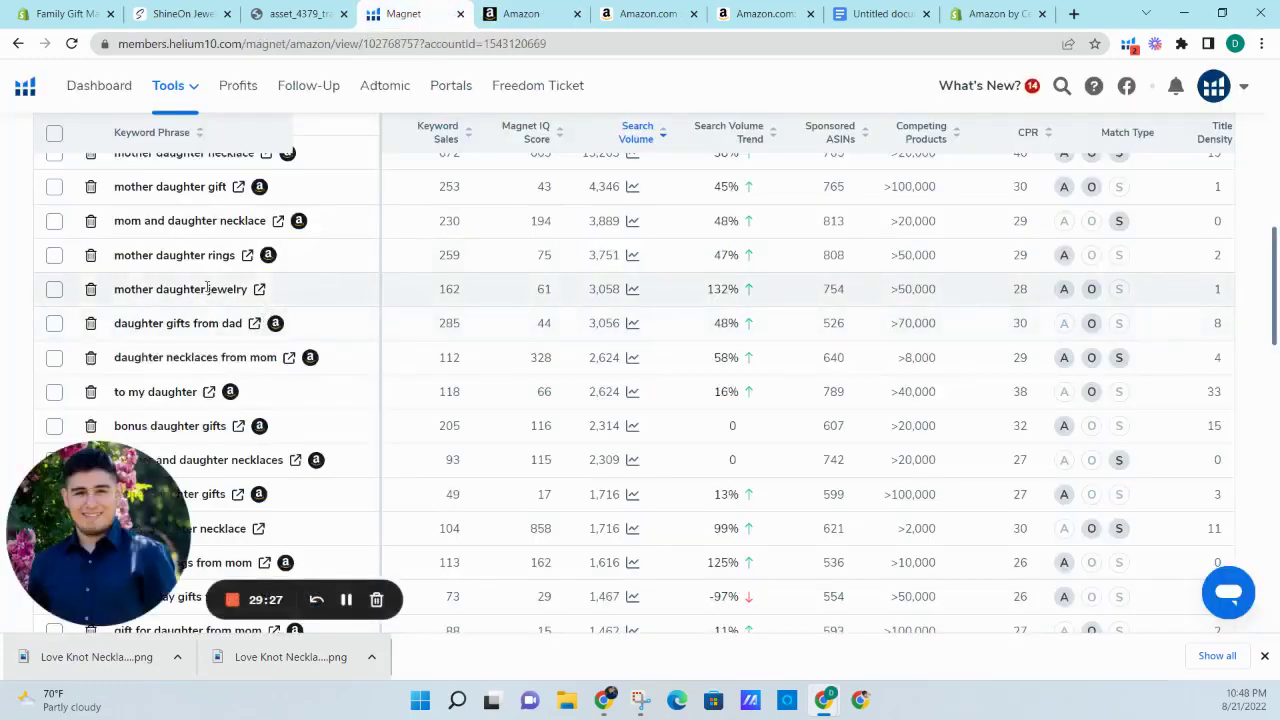
{"action": "scroll", "coordinate": [265, 290], "scroll_direction": "down", "scroll_amount": 1}
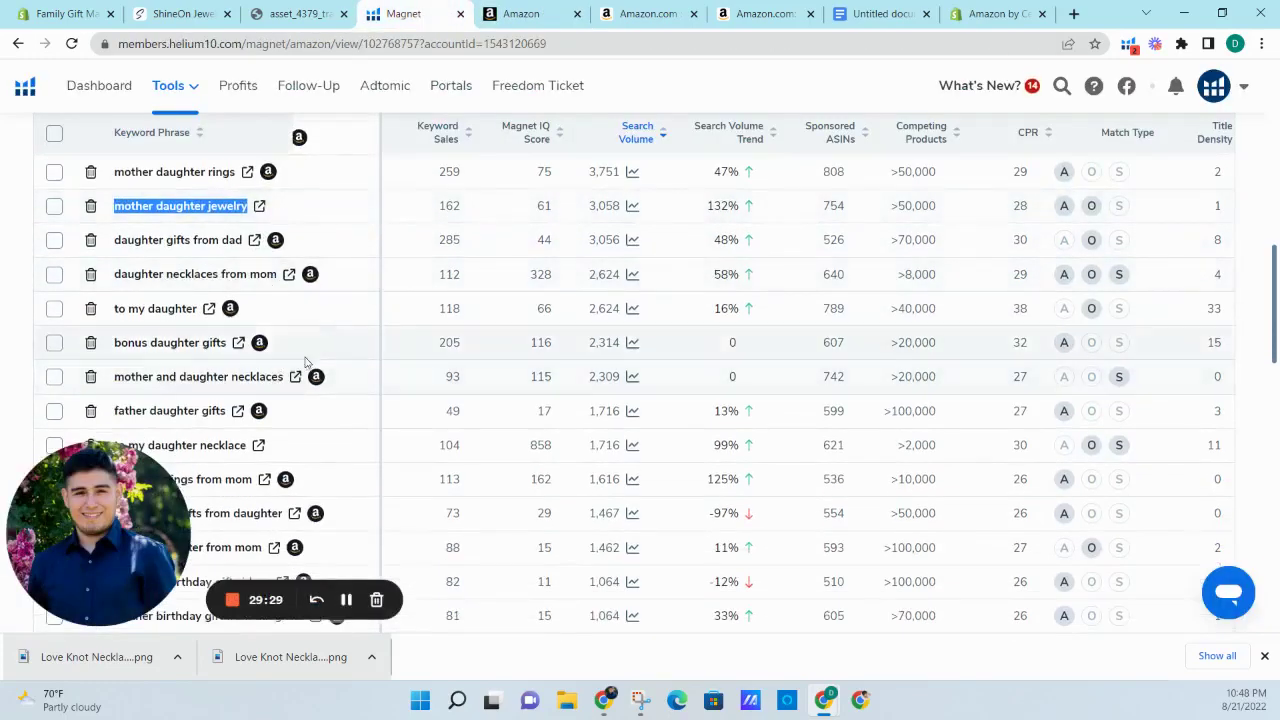
{"action": "scroll", "coordinate": [291, 352], "scroll_direction": "down", "scroll_amount": 2}
{"action": "scroll", "coordinate": [291, 352], "scroll_direction": "up", "scroll_amount": 2}
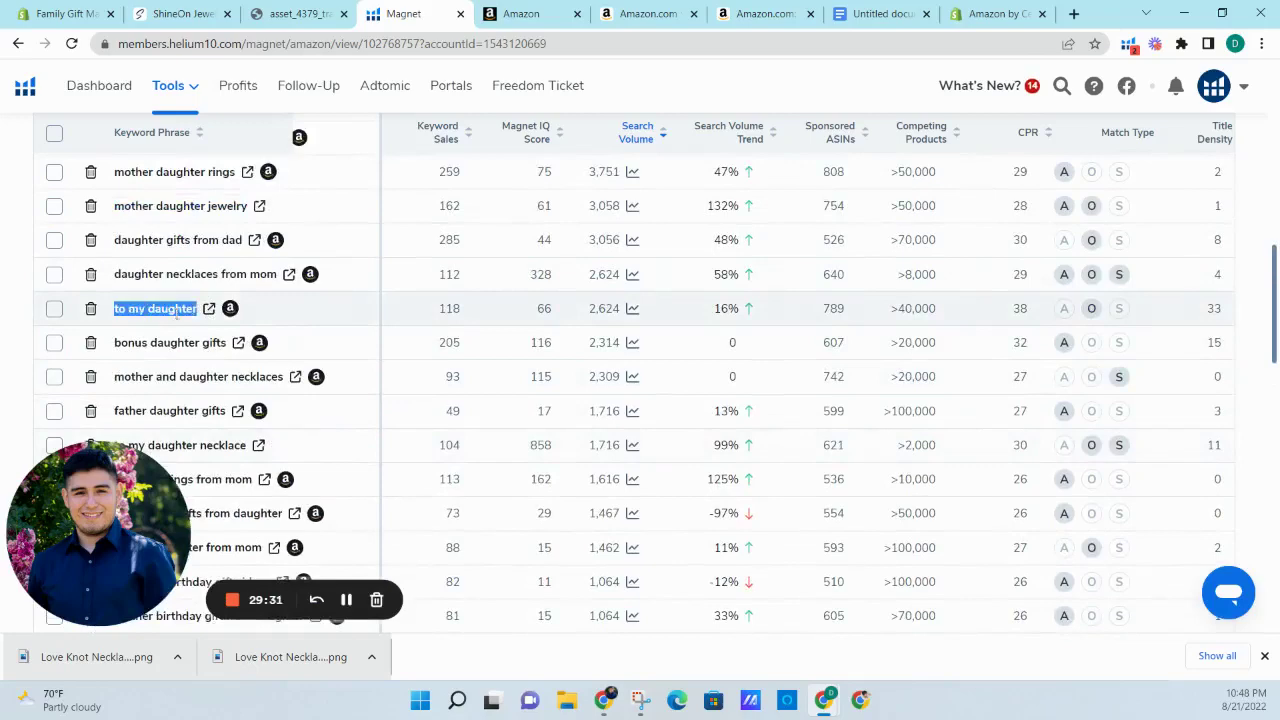
{"action": "left_click", "coordinate": [553, 8]}
{"action": "left_click", "coordinate": [606, 346]}
{"action": "key", "text": "ctrl+v"}
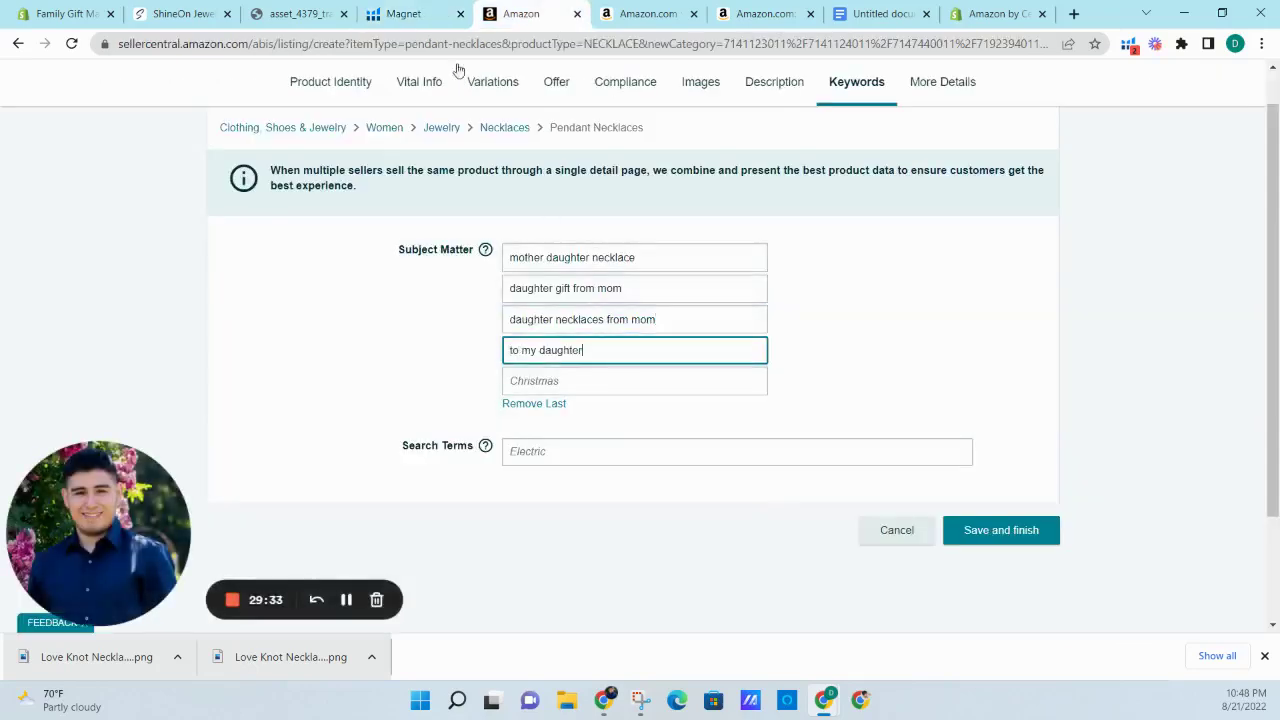
- Copy the Magnet keyword "daughter birthday gifts ideas" into the listing's fifth Subject Matter field
{"action": "left_click", "coordinate": [428, 14]}
{"action": "scroll", "coordinate": [265, 346], "scroll_direction": "down", "scroll_amount": 2}
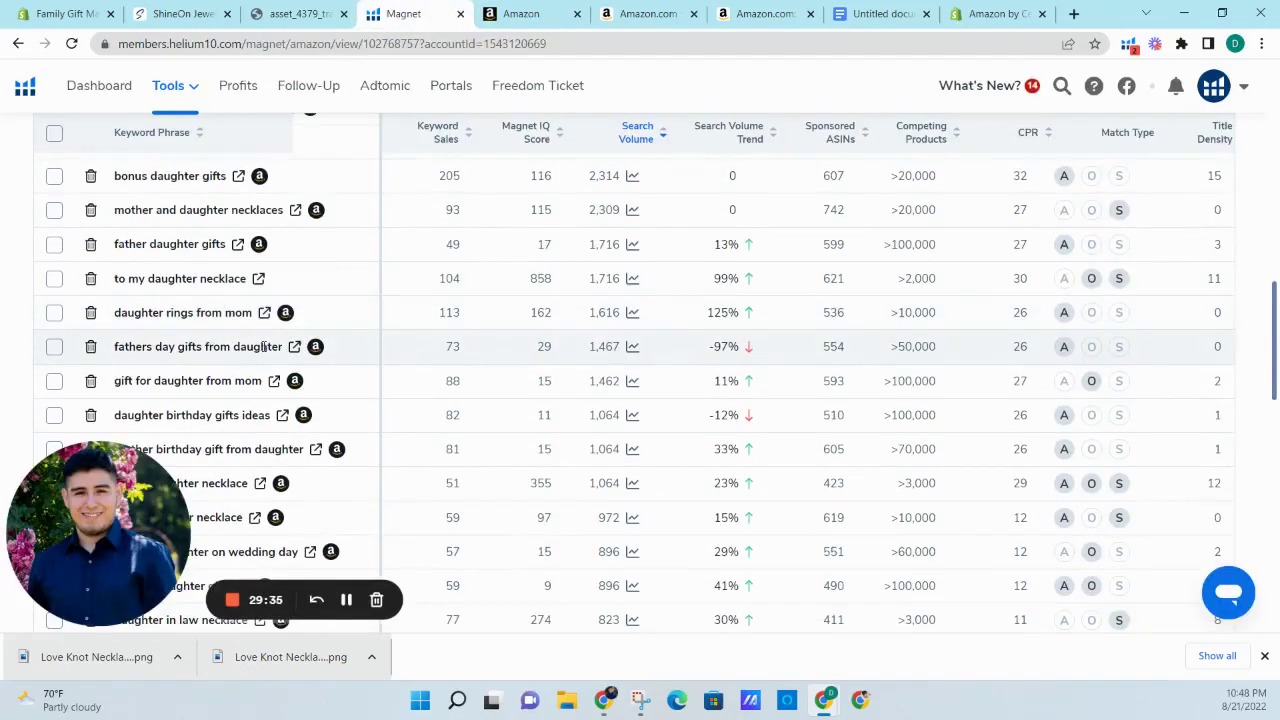
{"action": "scroll", "coordinate": [268, 342], "scroll_direction": "down", "scroll_amount": 1}
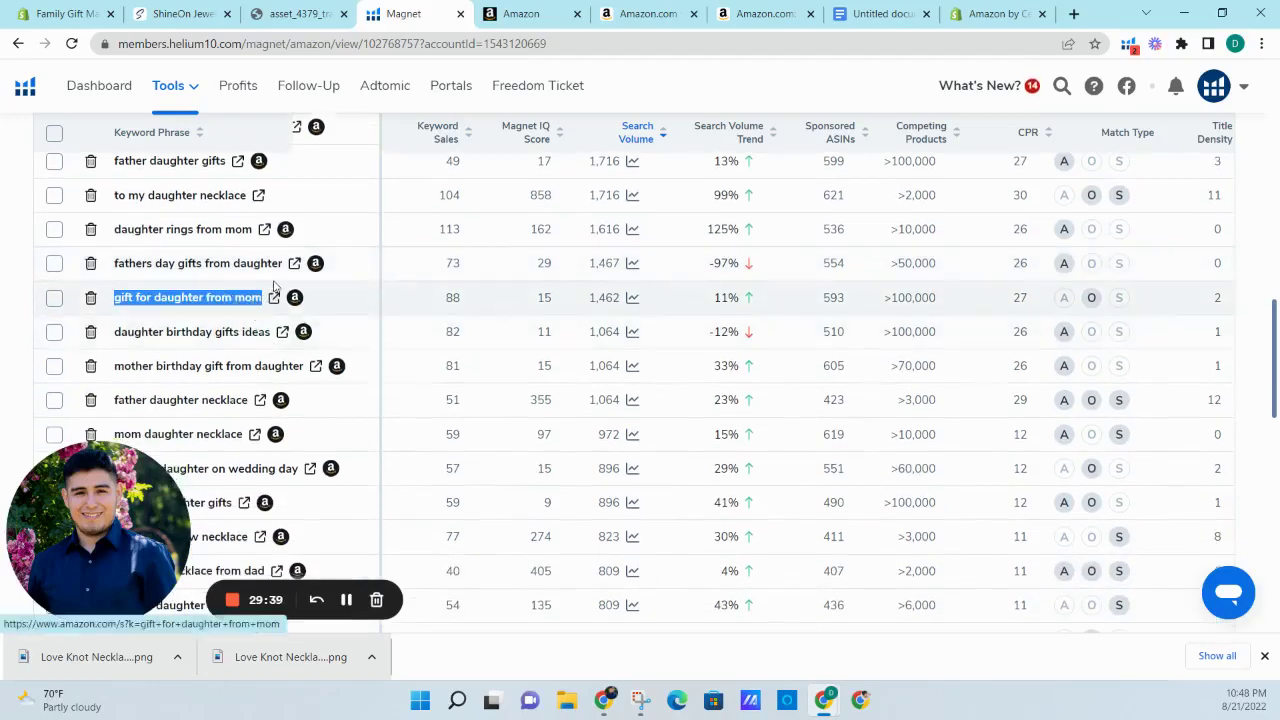
{"action": "left_click", "coordinate": [521, 13]}
{"action": "key", "text": "ctrl+v"}
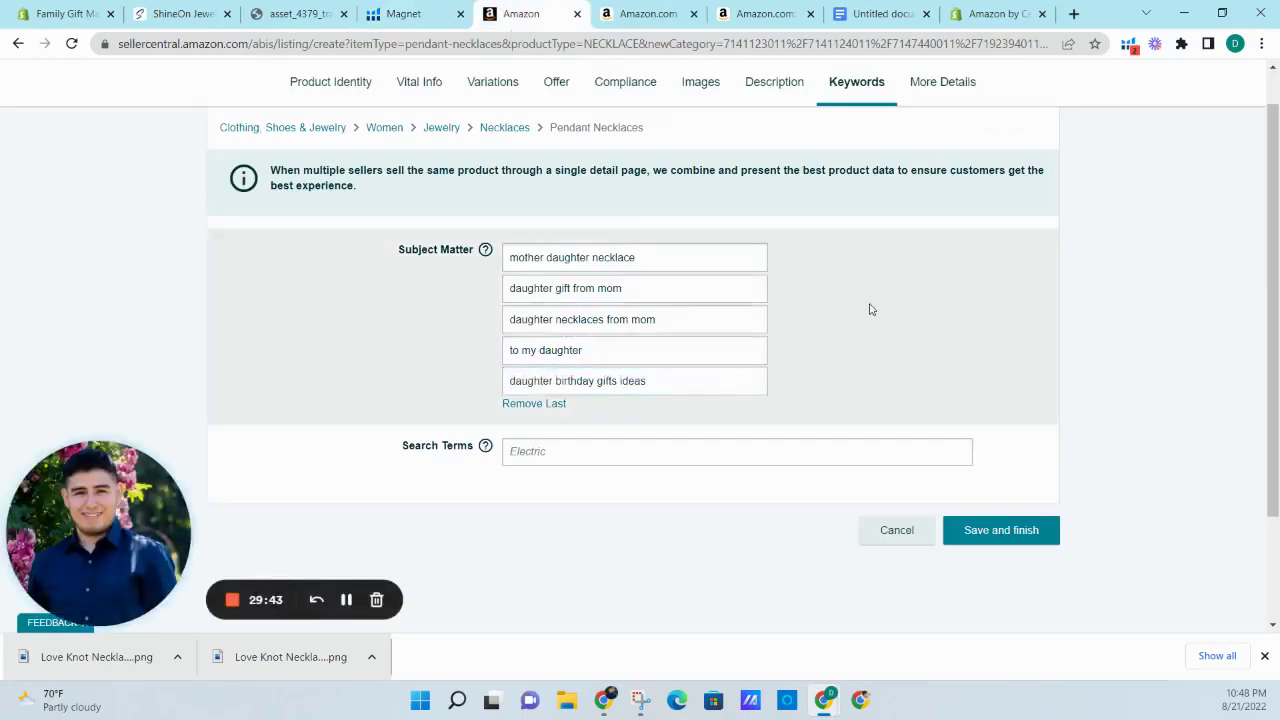
- Enter the misspelling "neckless" in the listing's Search Terms field
{"action": "left_click", "coordinate": [646, 454]}
{"action": "left_click", "coordinate": [425, 44]}
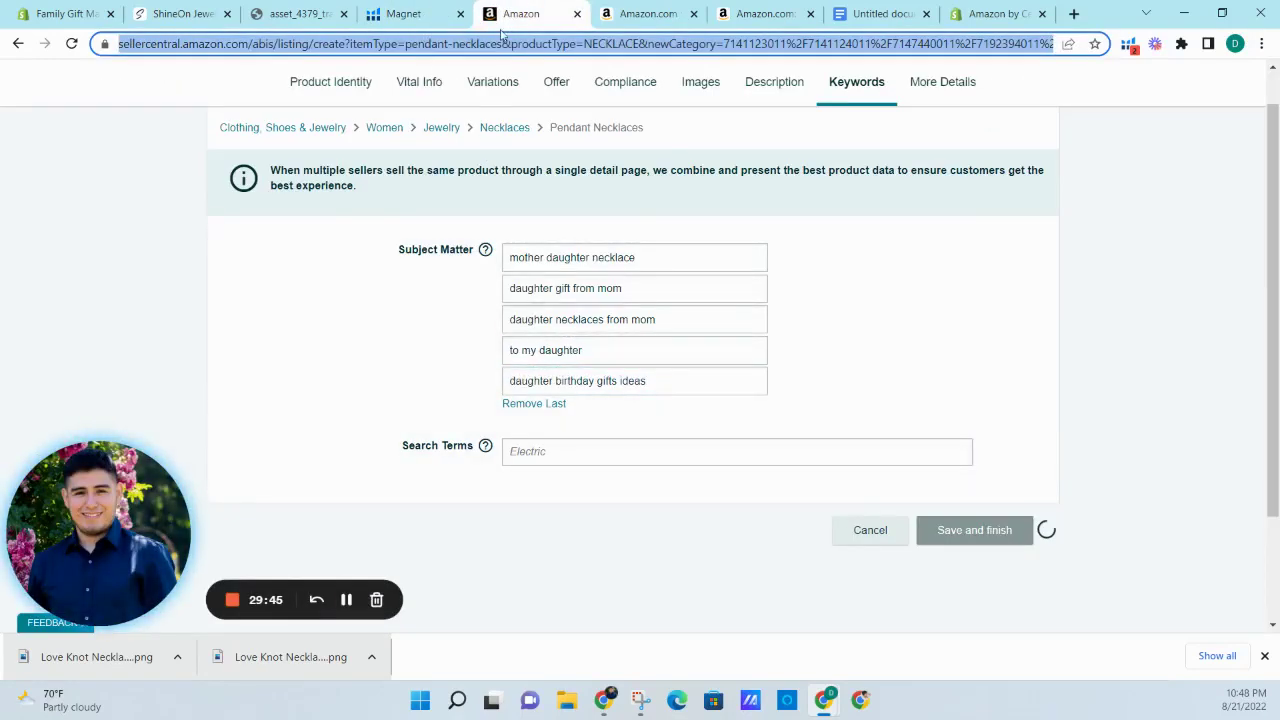
{"action": "left_click", "coordinate": [555, 449]}
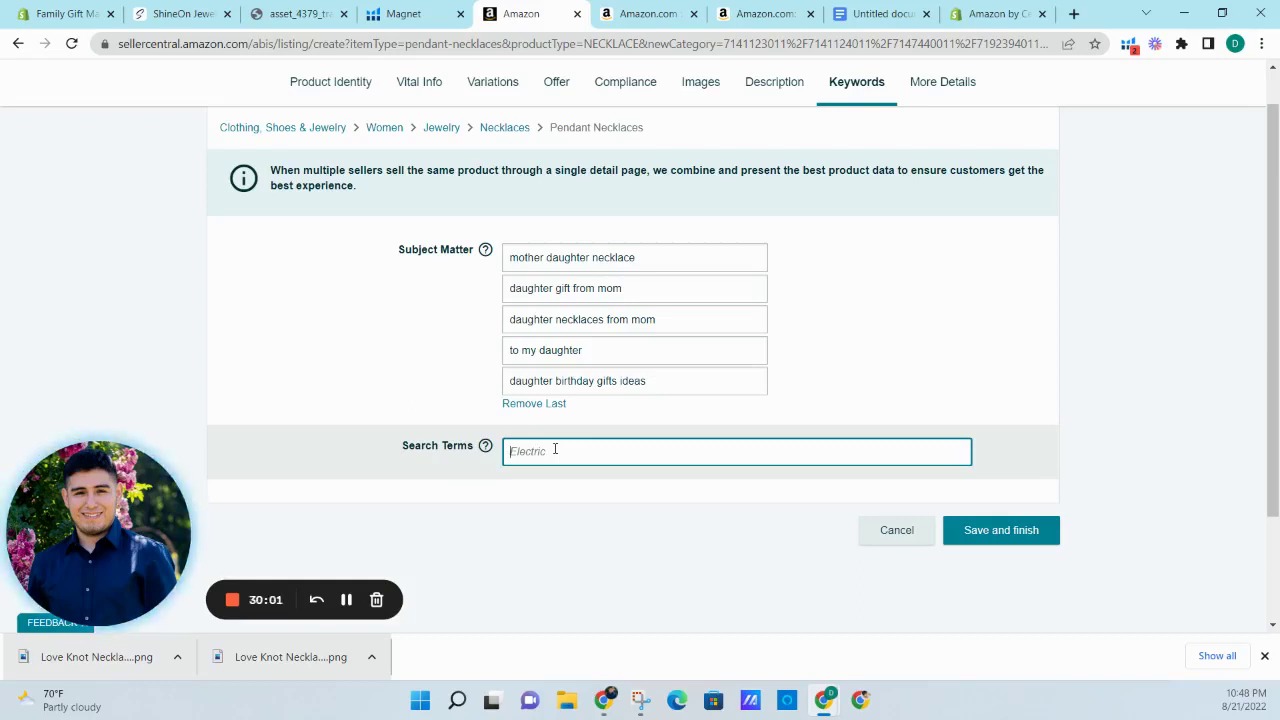
{"action": "type", "text": "less"}
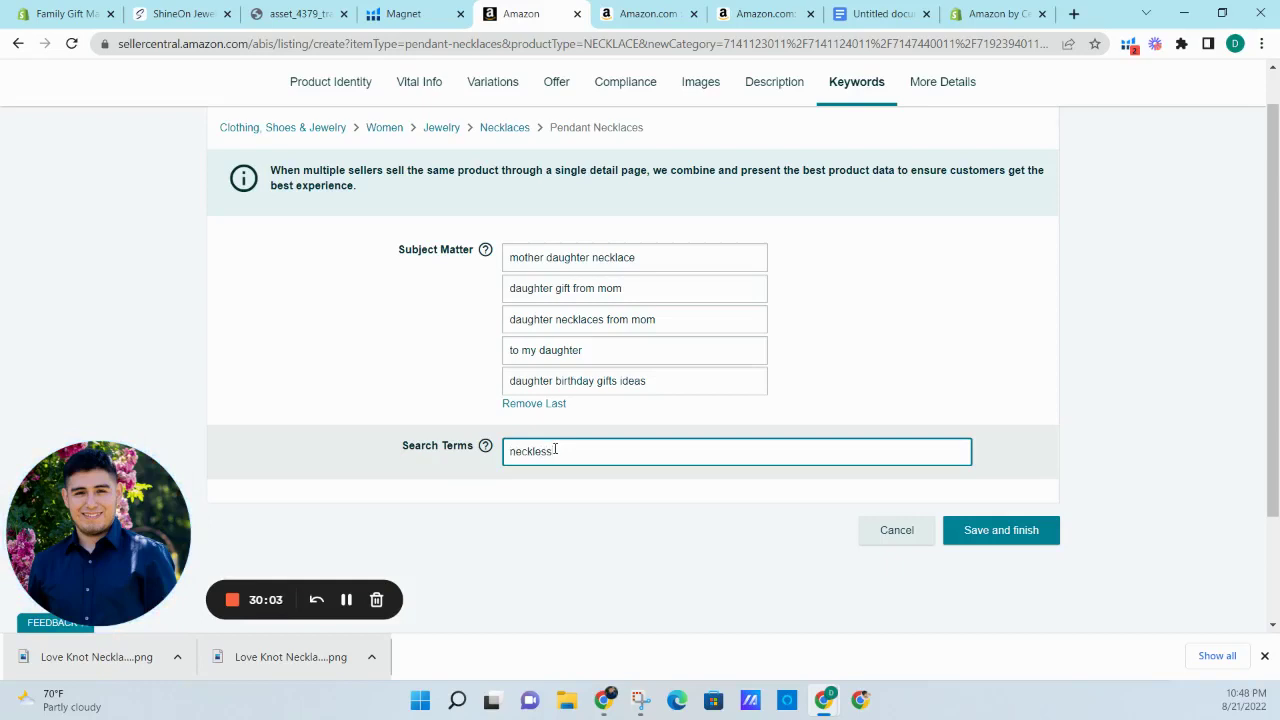
{"action": "left_click", "coordinate": [587, 500]}
{"action": "double_click", "coordinate": [594, 457]}
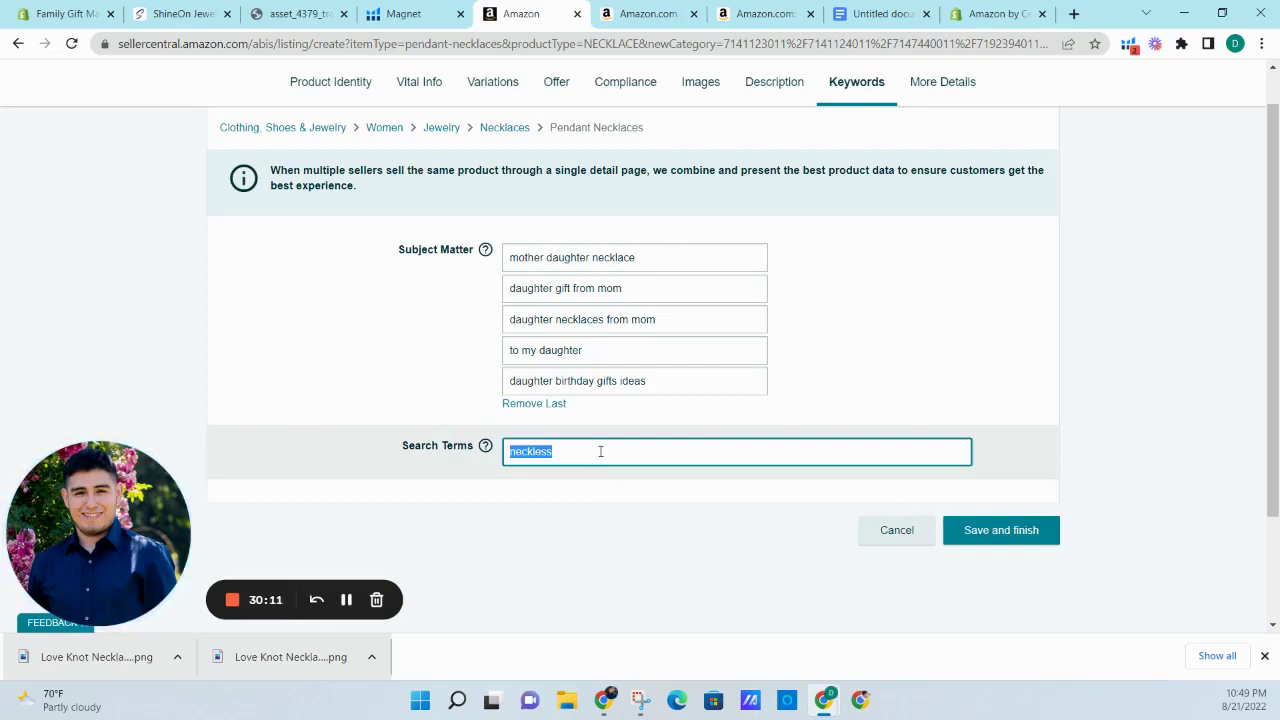
{"action": "left_click", "coordinate": [600, 451]}
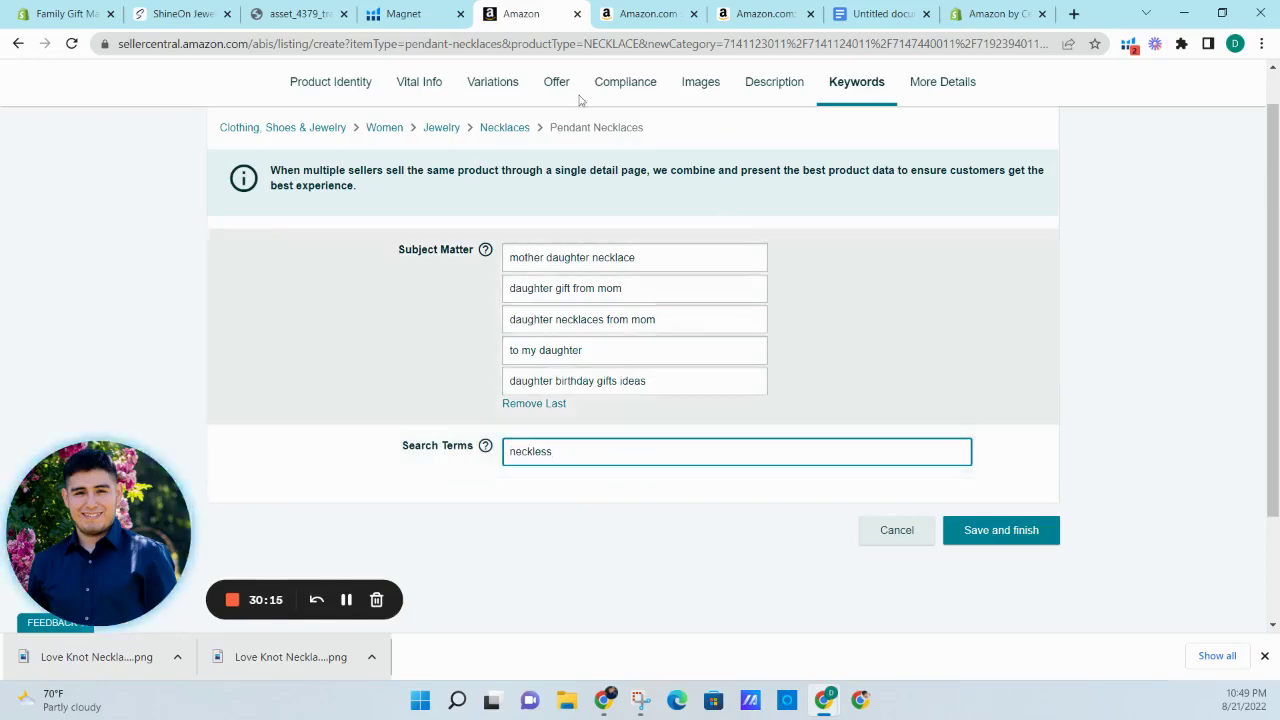
- Run a new Magnet keyword search for "neckless" and check its search volume
{"action": "left_click", "coordinate": [403, 13]}
{"action": "scroll", "coordinate": [529, 243], "scroll_direction": "up", "scroll_amount": 10}
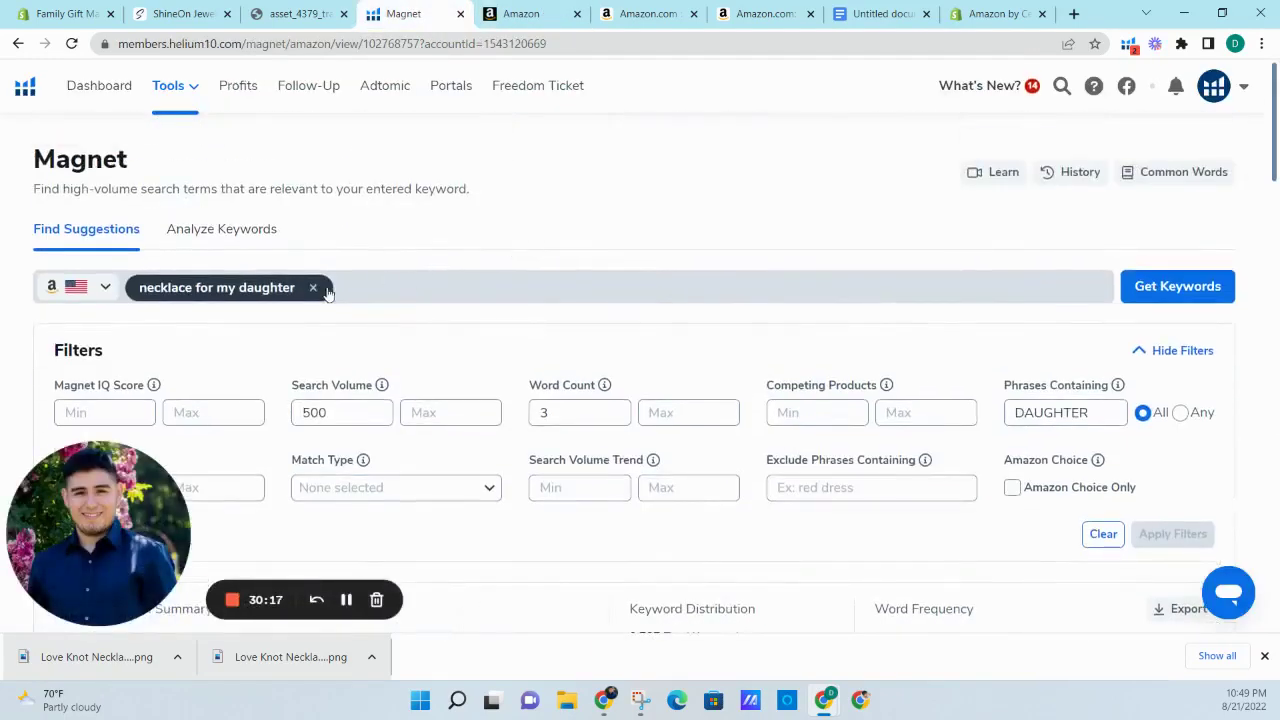
{"action": "left_click", "coordinate": [326, 290]}
{"action": "left_click", "coordinate": [362, 291]}
{"action": "type", "text": "nec"}
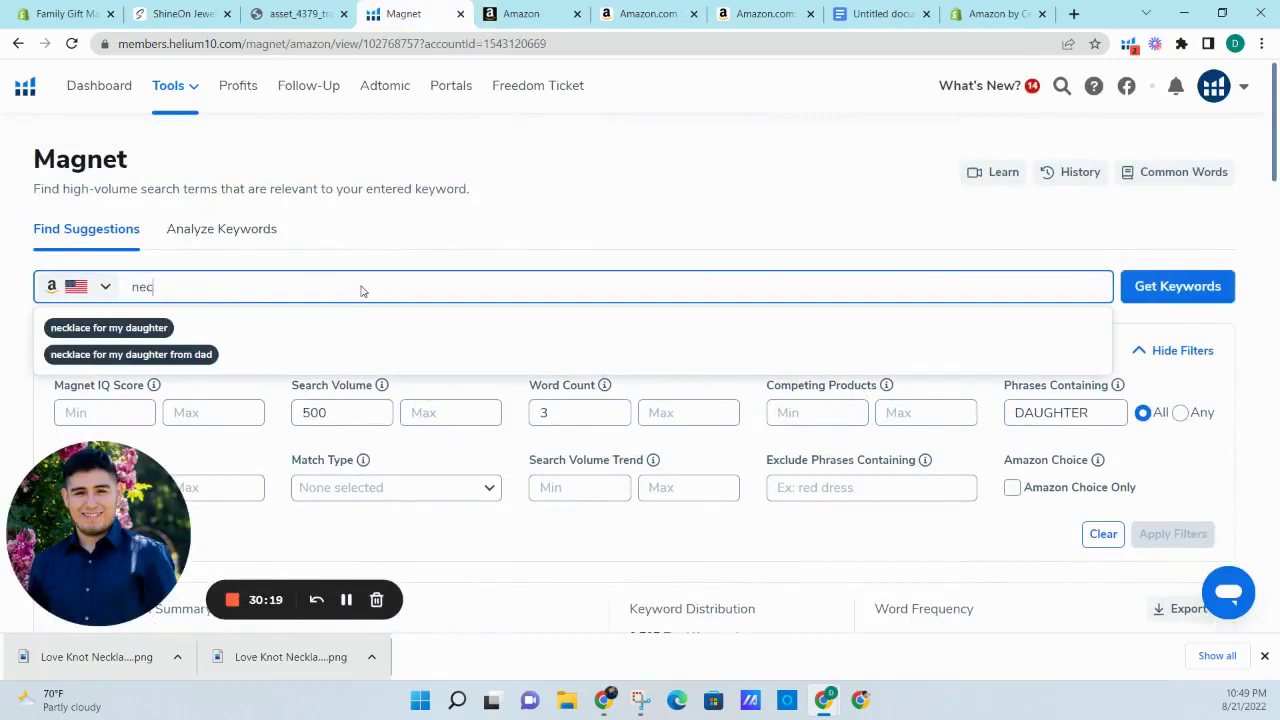
{"action": "type", "text": "kless"}
{"action": "key", "text": "Return"}
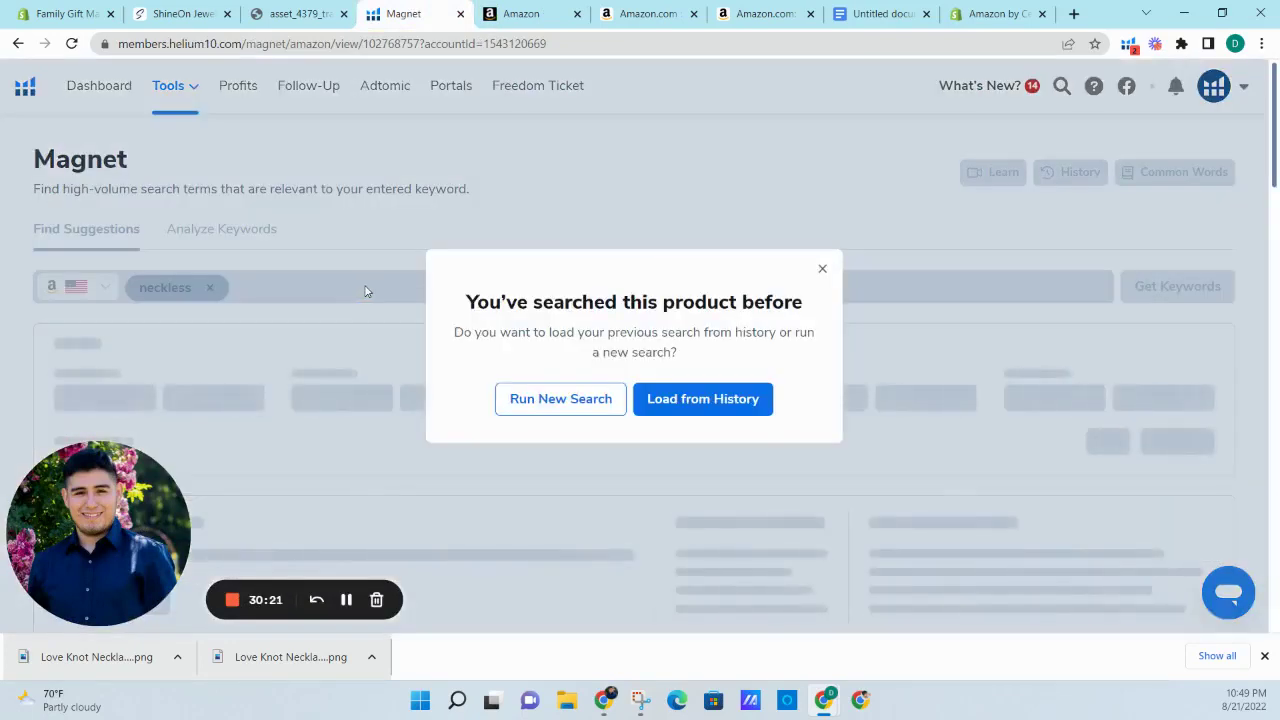
{"action": "left_click", "coordinate": [538, 396]}
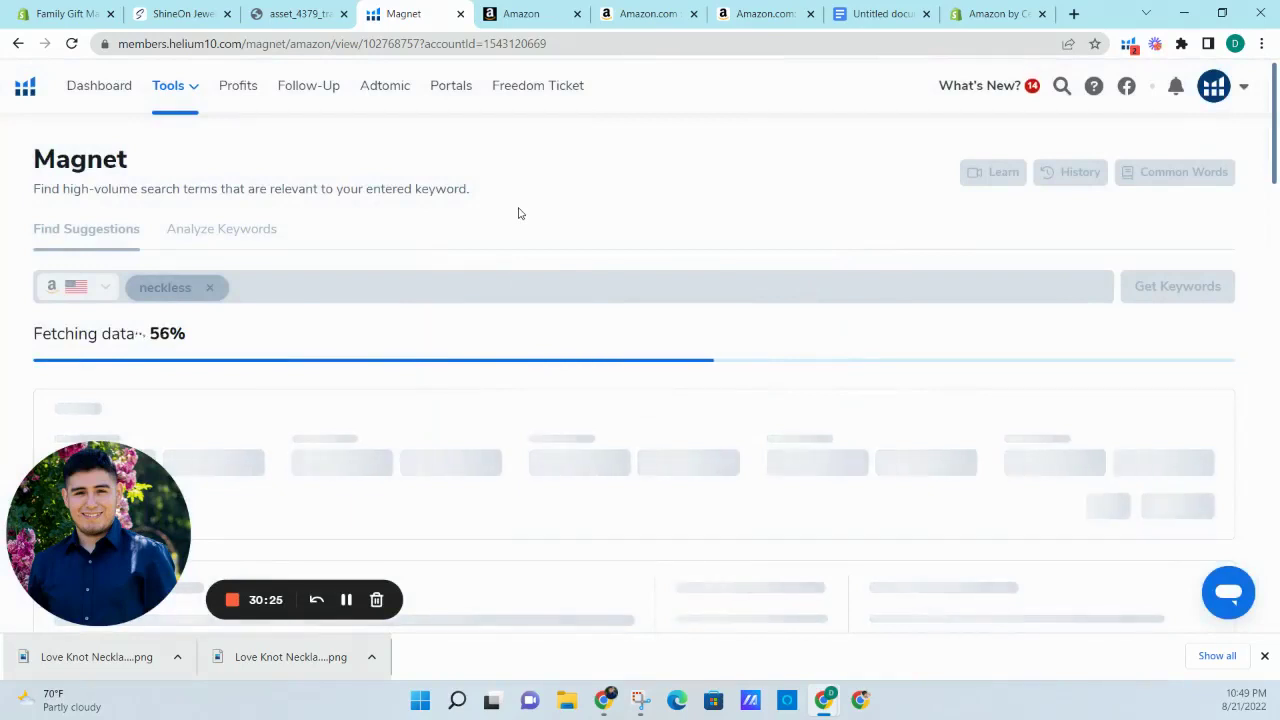
{"action": "scroll", "coordinate": [515, 214], "scroll_direction": "down", "scroll_amount": 1}
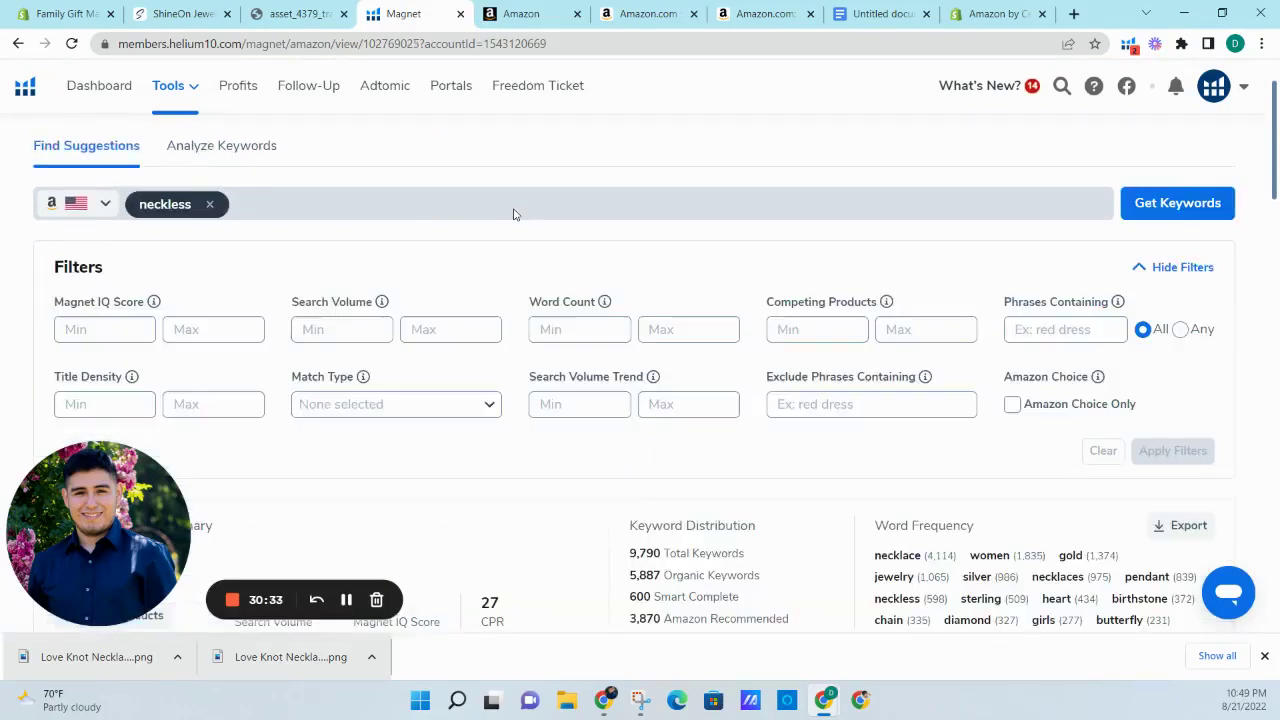
{"action": "scroll", "coordinate": [512, 214], "scroll_direction": "down", "scroll_amount": 4}
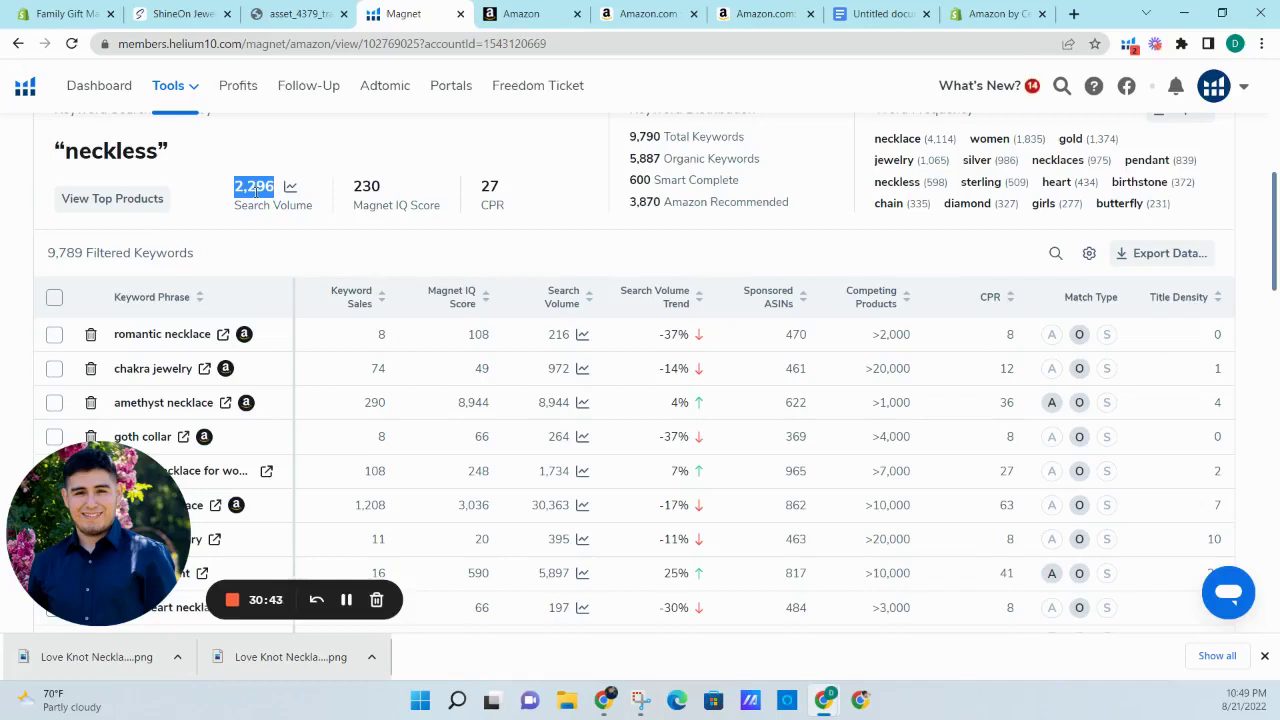
{"action": "double_click", "coordinate": [115, 151]}
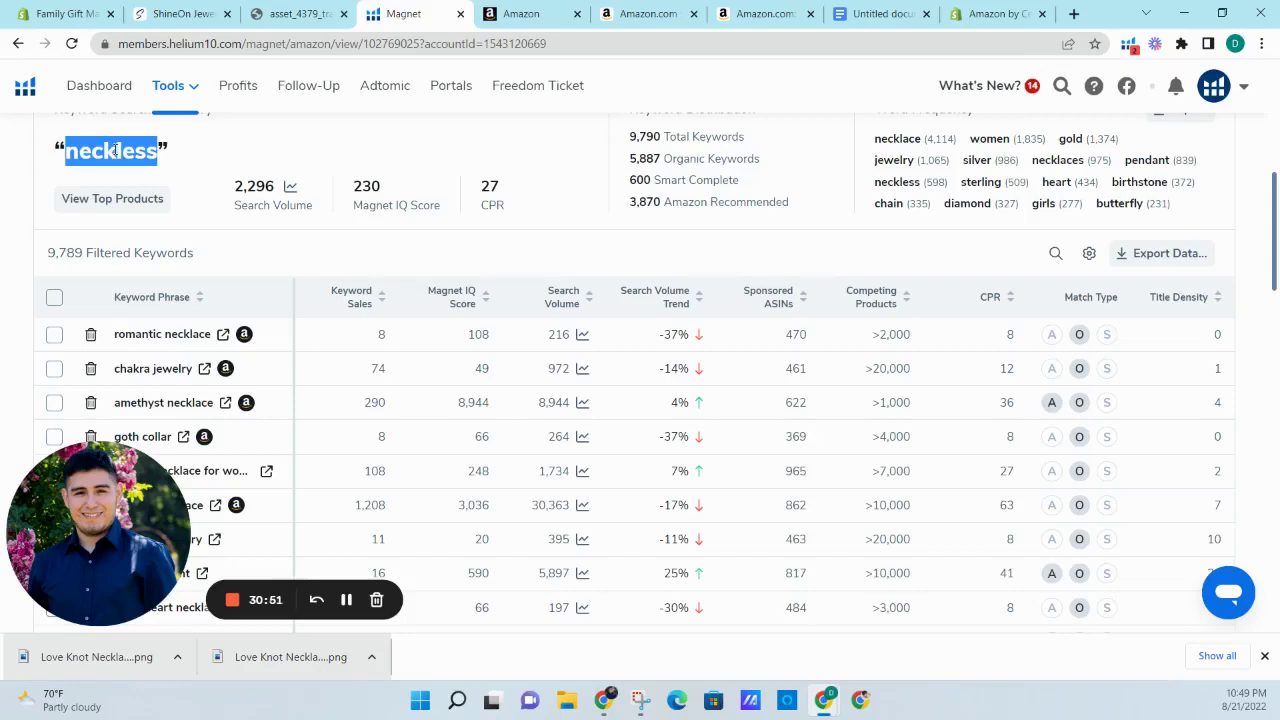
- Add "collar" after "neckless" in the Amazon listing's Search Terms field
{"action": "left_click", "coordinate": [521, 14]}
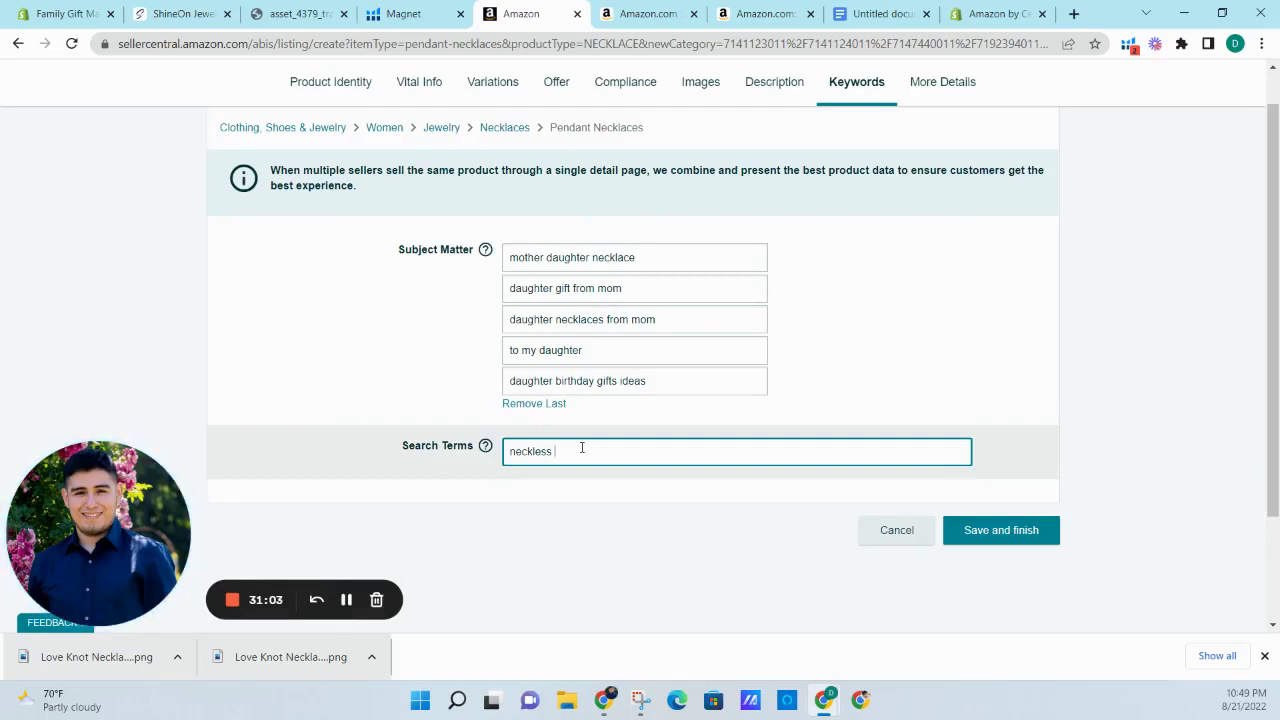
{"action": "type", "text": "collar"}
{"action": "key", "text": "Return"}
- Run a new Magnet keyword search for "collar" and check its search volume
{"action": "left_click", "coordinate": [403, 13]}
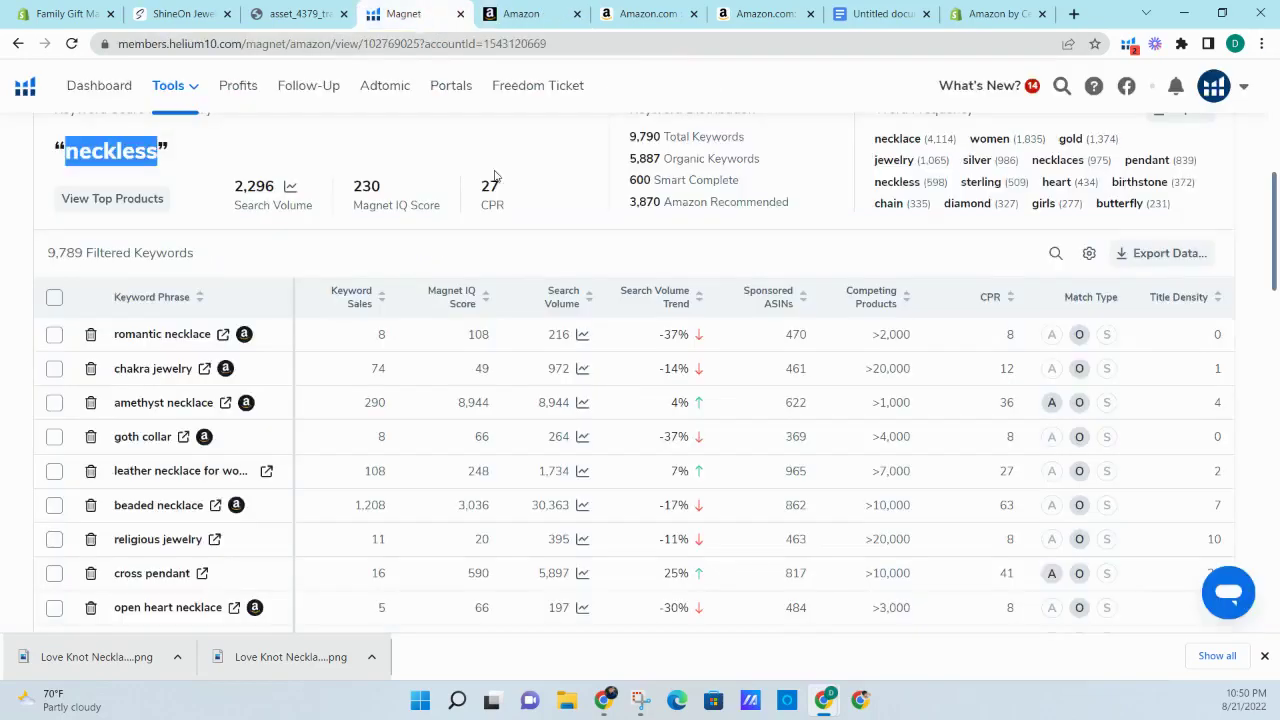
{"action": "scroll", "coordinate": [258, 255], "scroll_direction": "up", "scroll_amount": 4}
{"action": "left_click", "coordinate": [209, 204]}
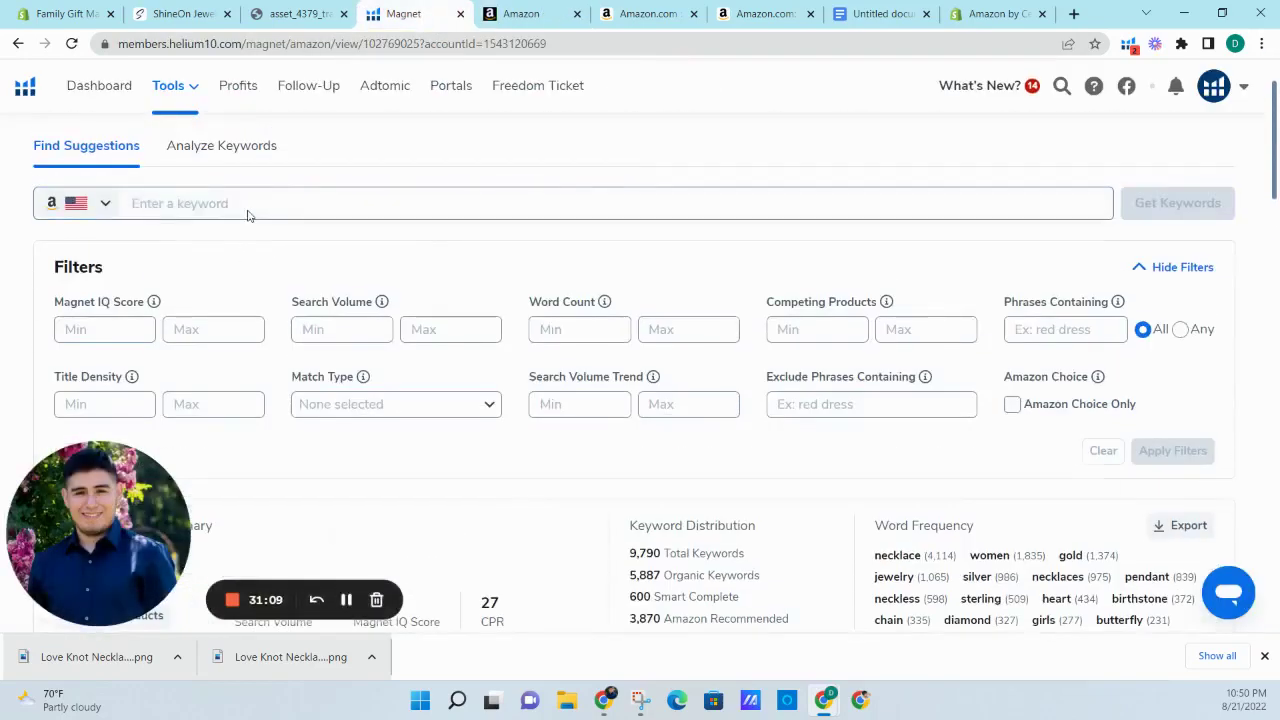
{"action": "left_click", "coordinate": [252, 212]}
{"action": "type", "text": "collar"}
{"action": "key", "text": "Return"}
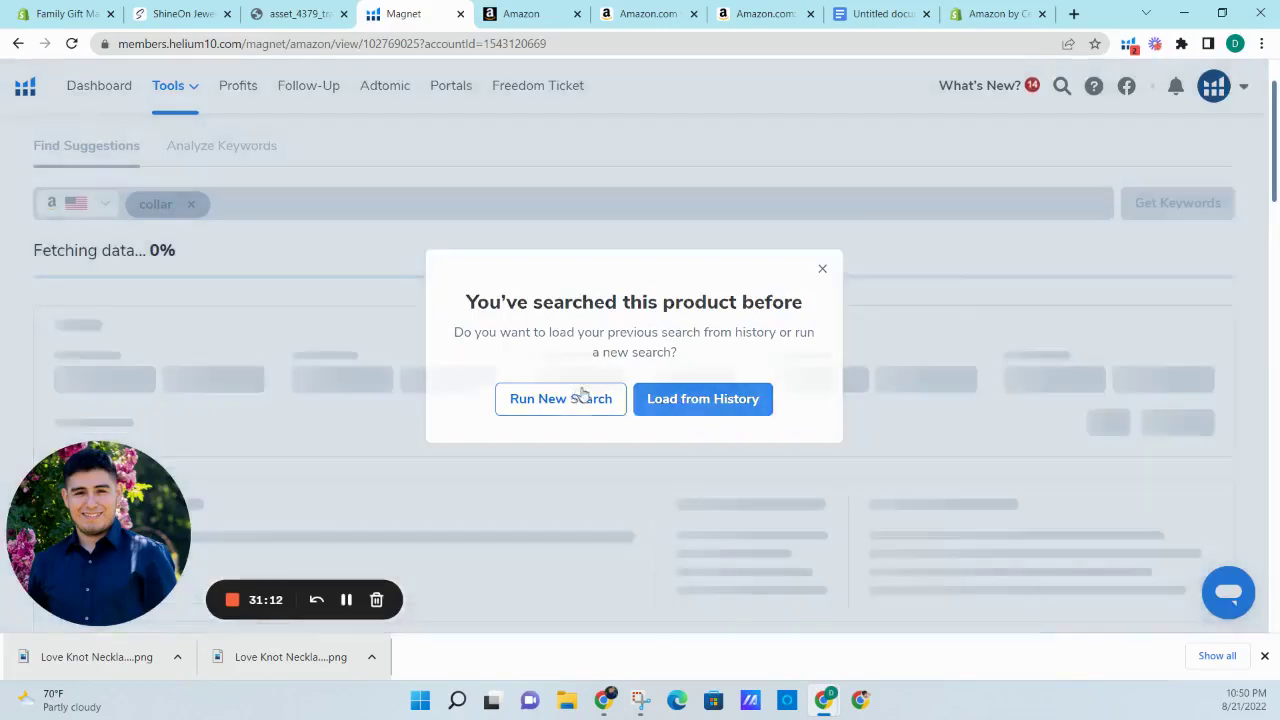
{"action": "left_click", "coordinate": [584, 393]}
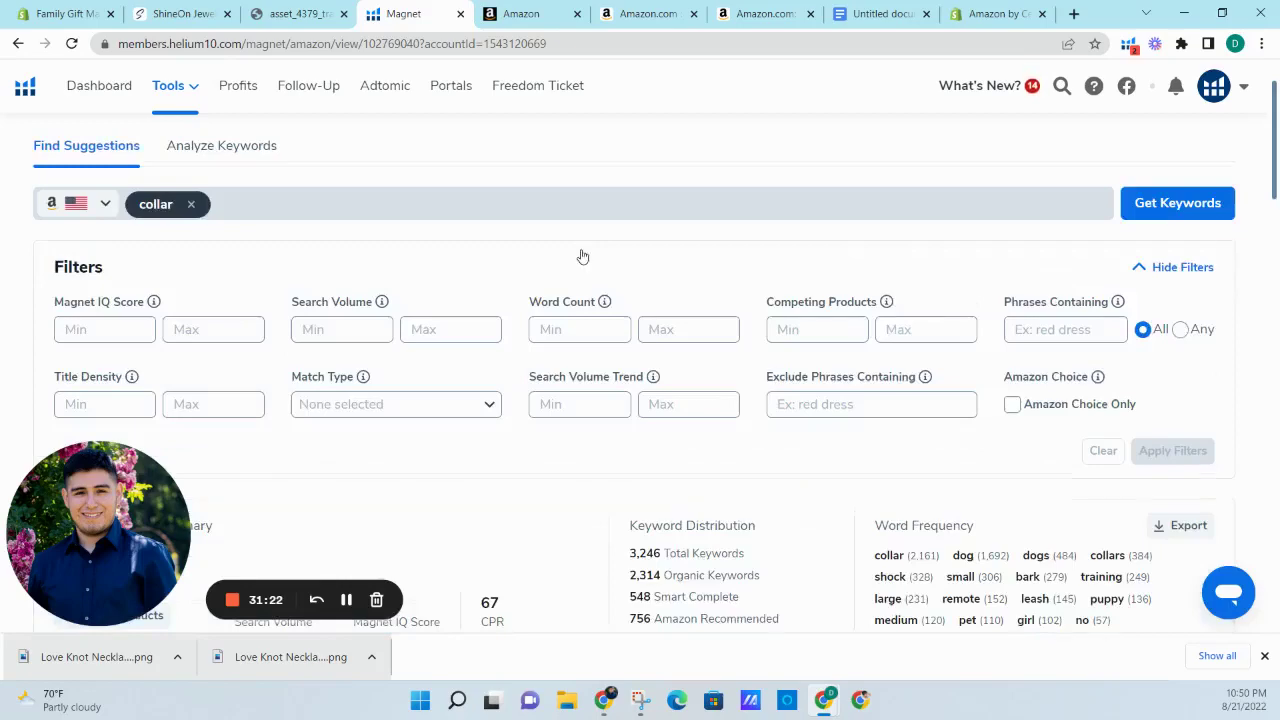
{"action": "scroll", "coordinate": [583, 257], "scroll_direction": "down", "scroll_amount": 3}
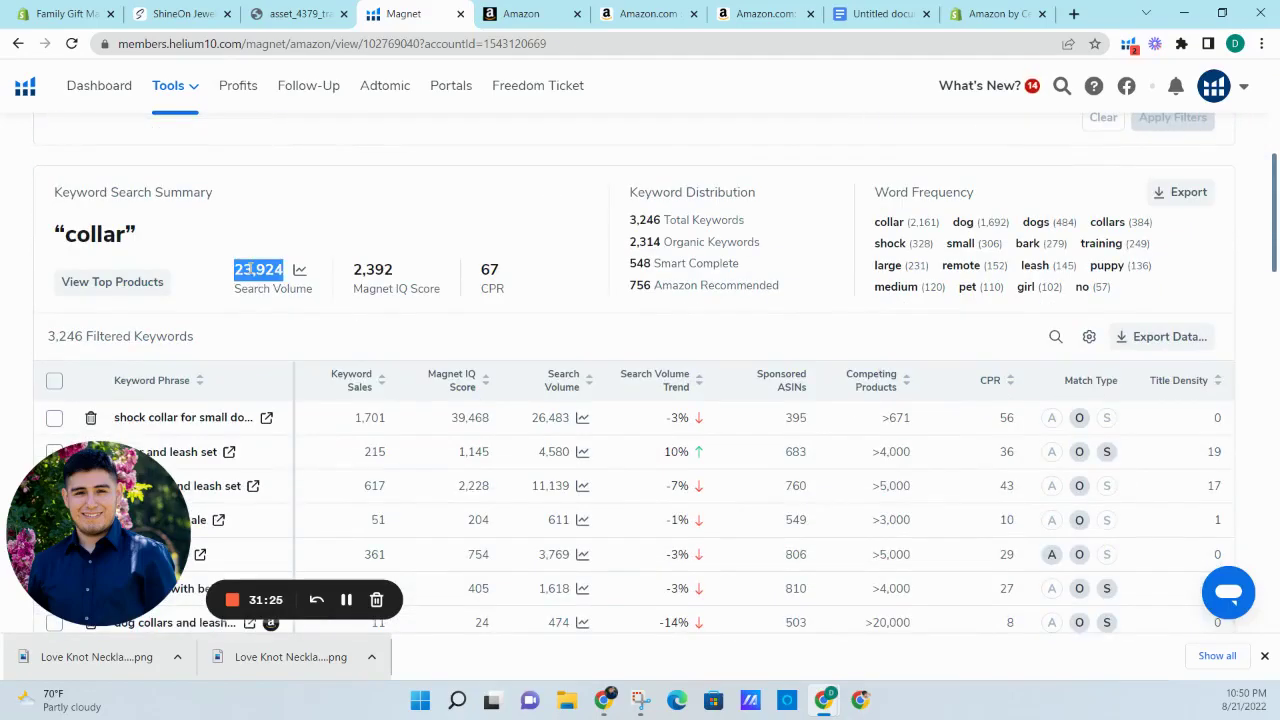
- Return to the Amazon listing, look through the More Details fields without filling them, and save and finish the listing
{"action": "left_click", "coordinate": [530, 14]}
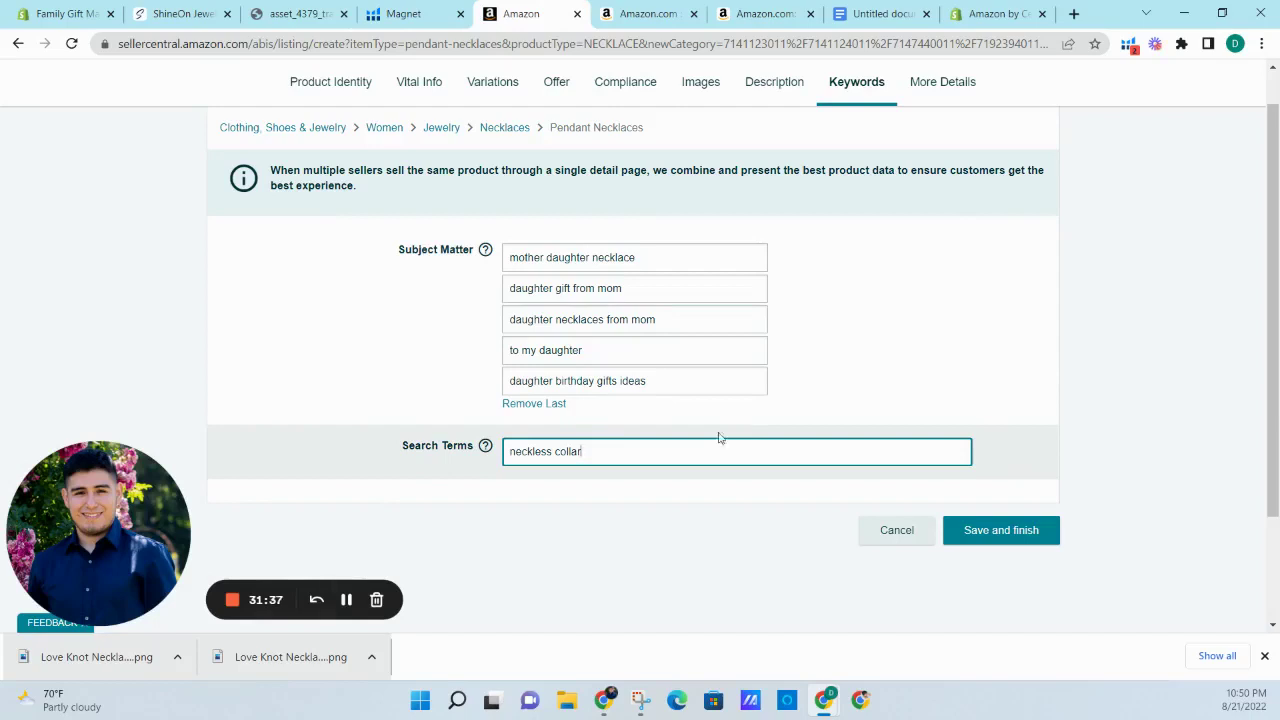
{"action": "double_click", "coordinate": [453, 447]}
{"action": "left_click", "coordinate": [648, 466]}
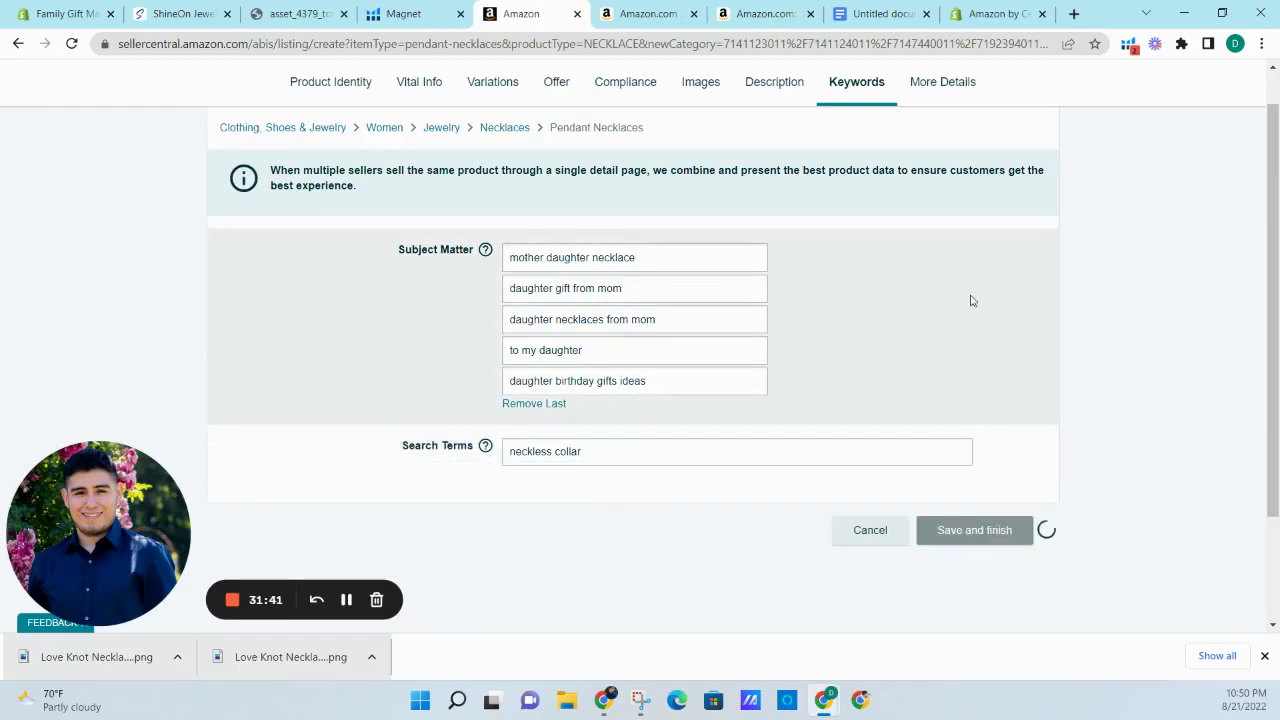
{"action": "left_click", "coordinate": [938, 90]}
{"action": "scroll", "coordinate": [960, 160], "scroll_direction": "down", "scroll_amount": 4}
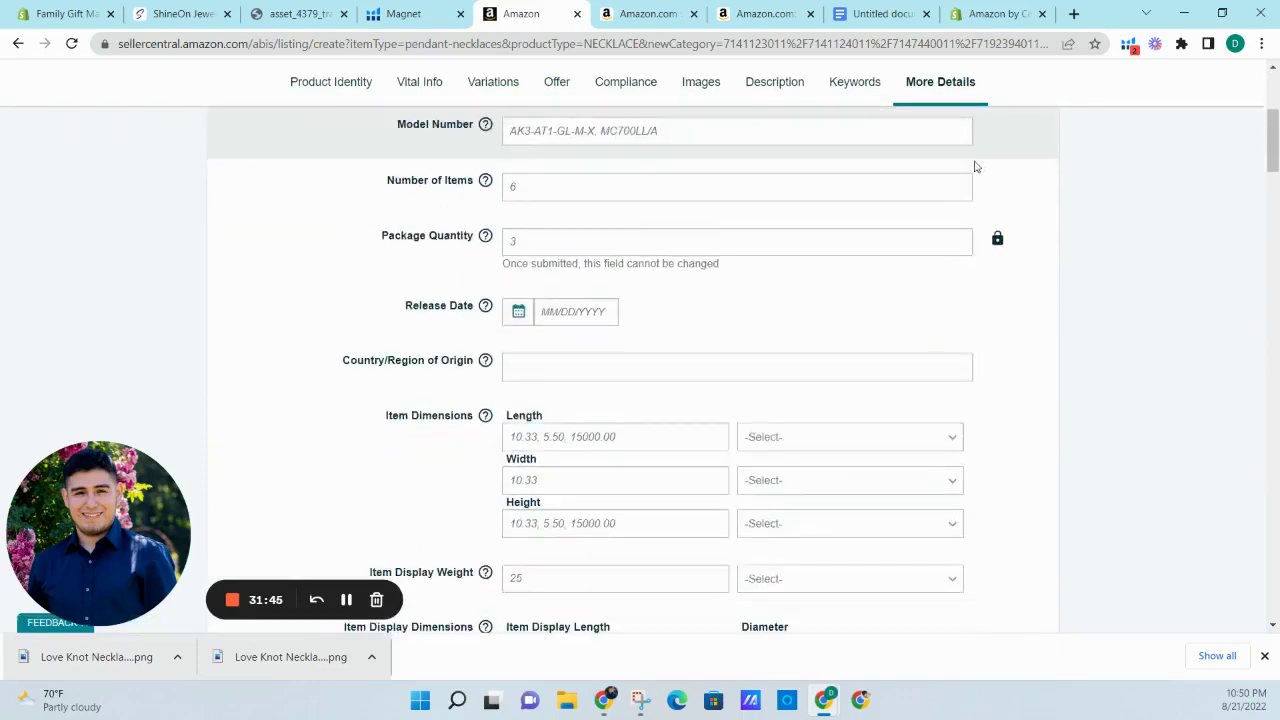
{"action": "scroll", "coordinate": [980, 168], "scroll_direction": "down", "scroll_amount": 20}
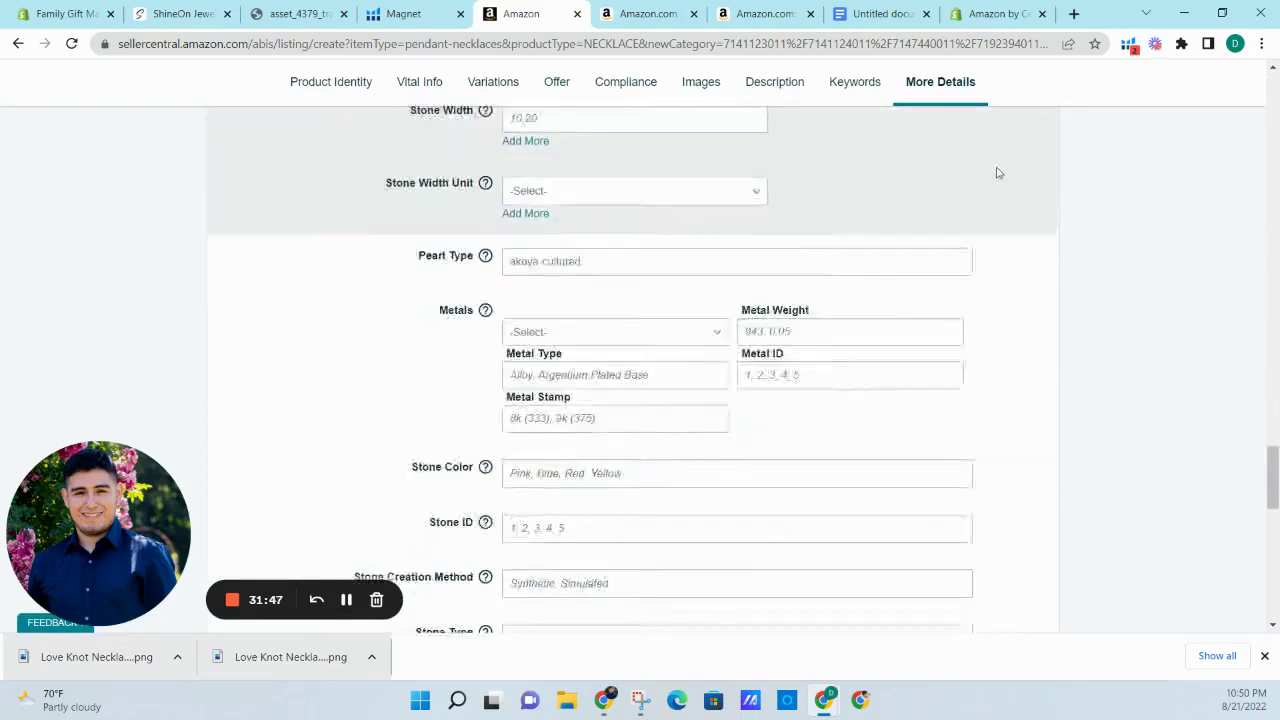
{"action": "scroll", "coordinate": [997, 173], "scroll_direction": "down", "scroll_amount": 15}
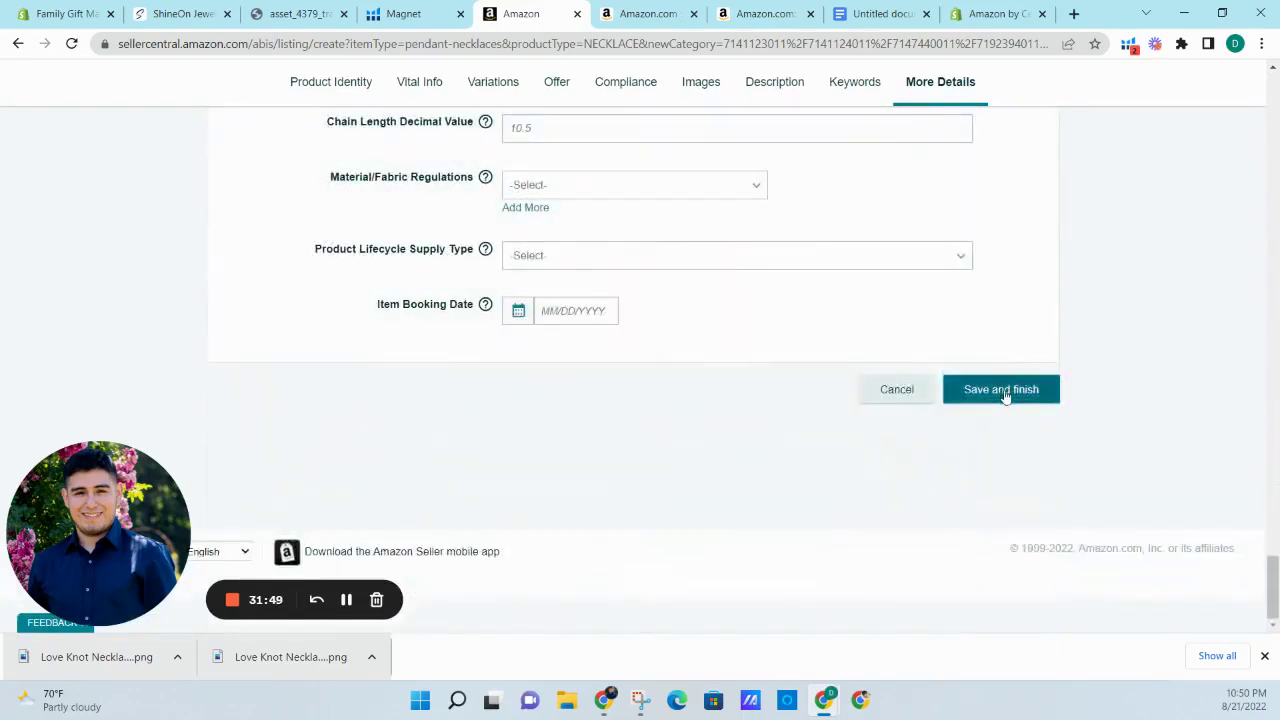
{"action": "left_click", "coordinate": [1006, 397]}
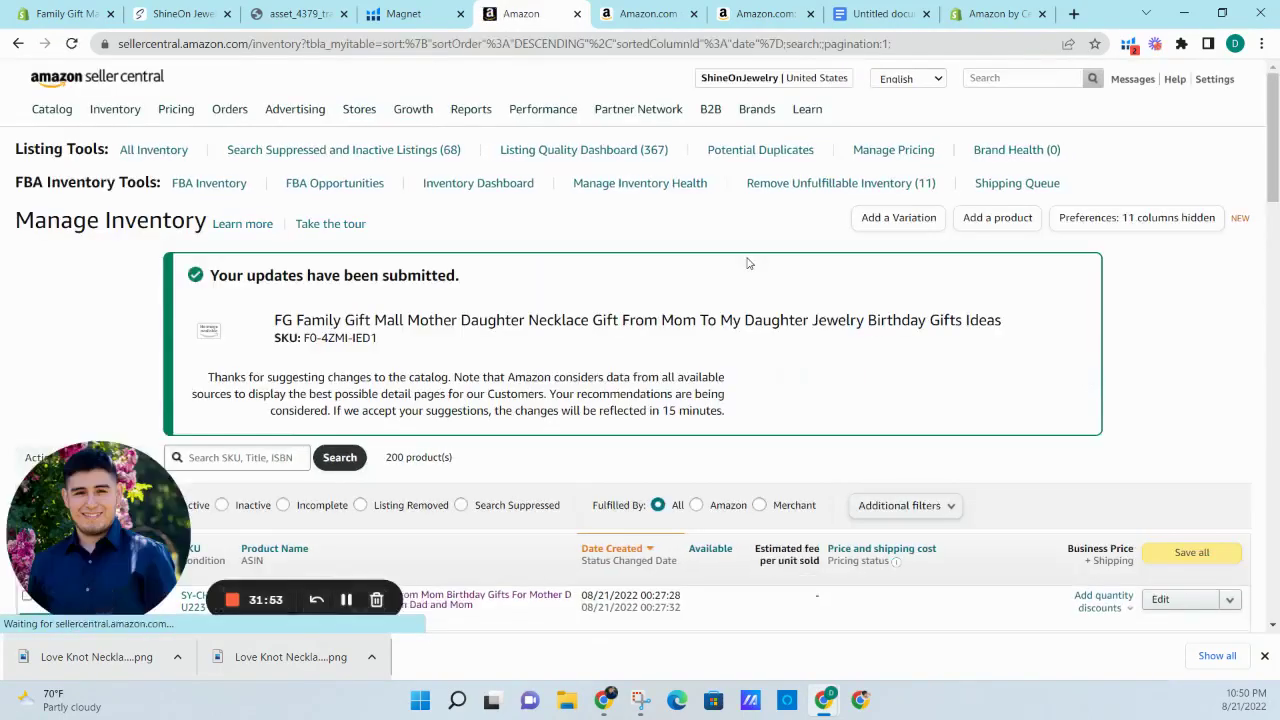
- Copy the submitted listing's SKU F0-4ZMI-IED1 and search the inventory for it with the search type set to SKU
{"action": "scroll", "coordinate": [720, 260], "scroll_direction": "down", "scroll_amount": 2}
{"action": "scroll", "coordinate": [695, 258], "scroll_direction": "up", "scroll_amount": 1}
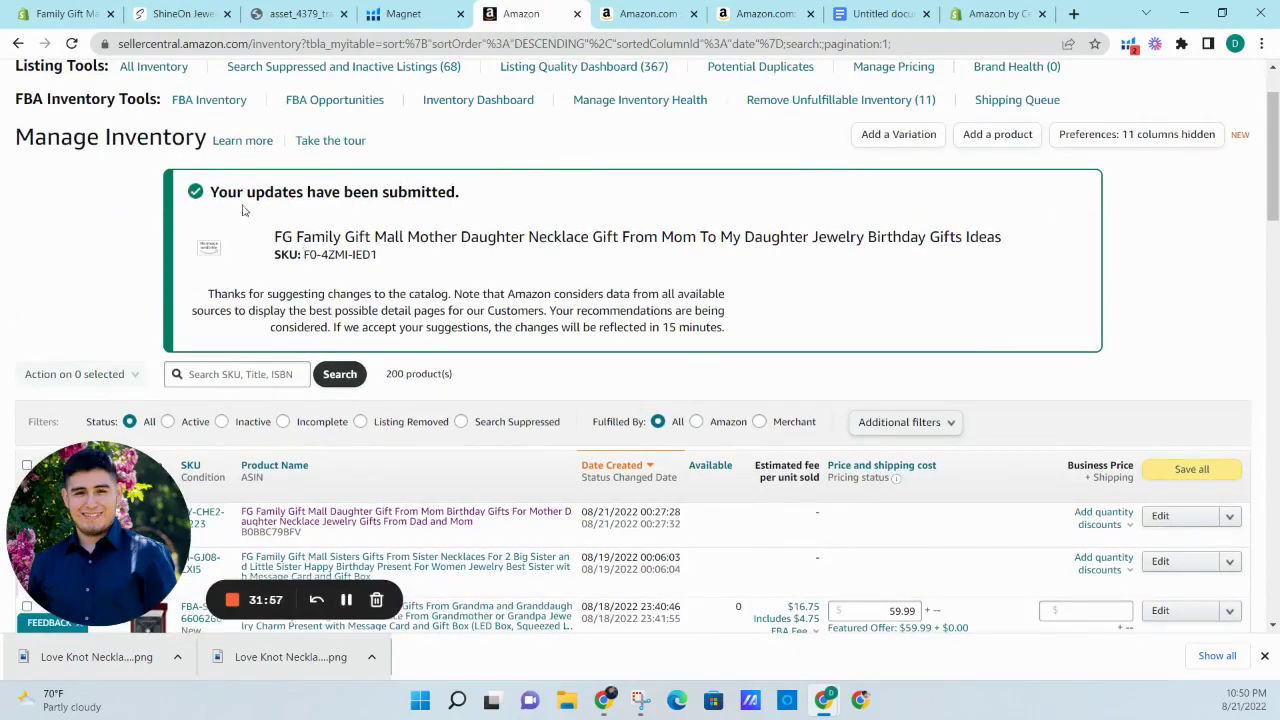
{"action": "left_click_drag", "start_coordinate": [303, 255], "coordinate": [398, 262]}
{"action": "key", "text": "ctrl+c"}
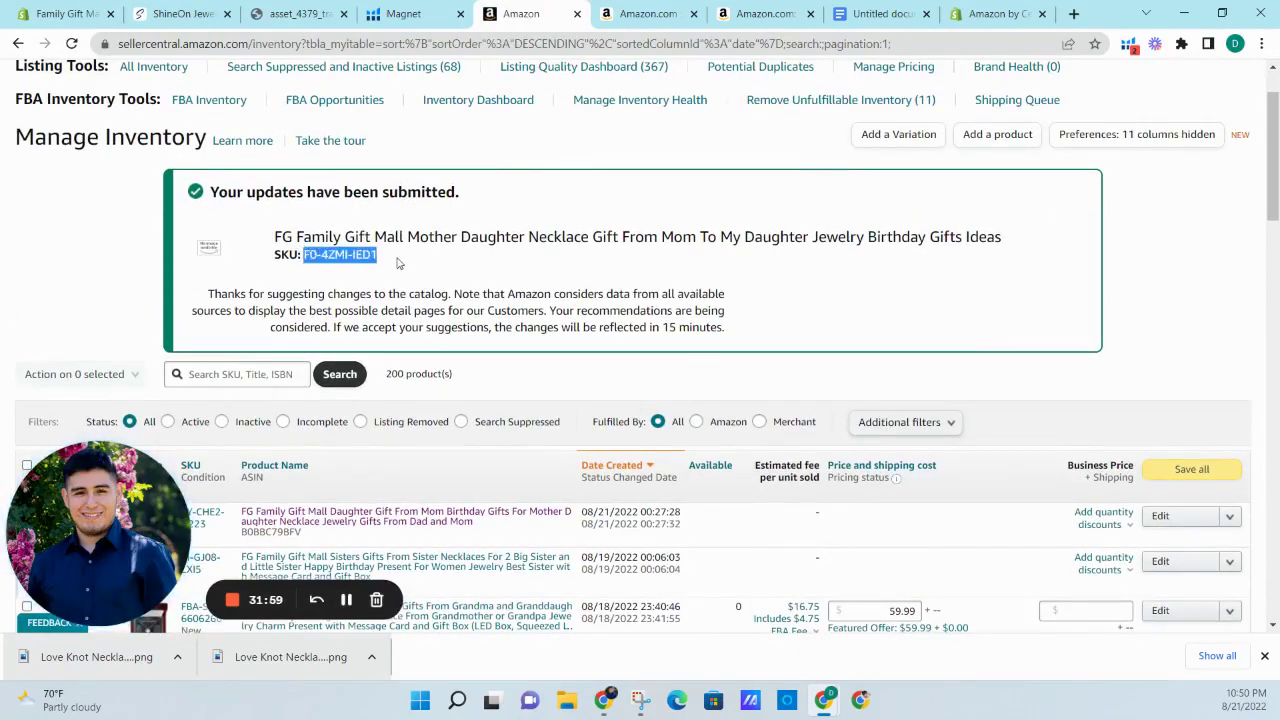
{"action": "scroll", "coordinate": [432, 264], "scroll_direction": "down", "scroll_amount": 1}
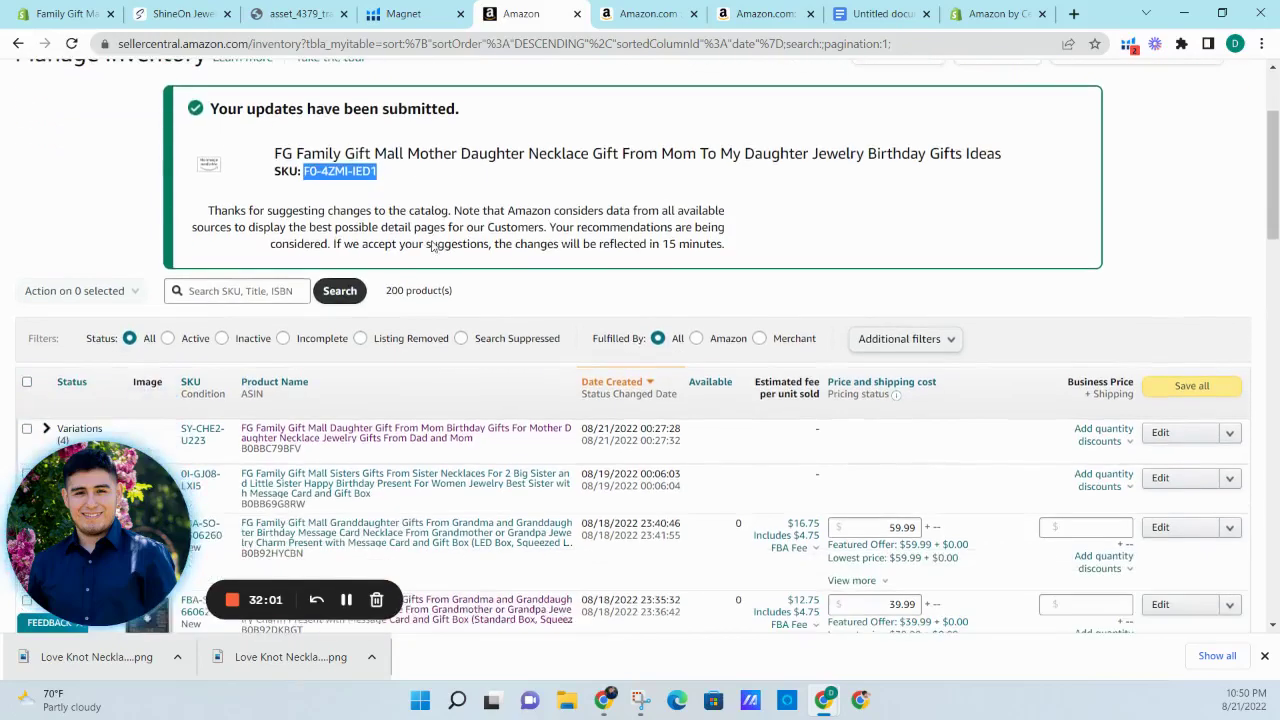
{"action": "left_click", "coordinate": [235, 290]}
{"action": "key", "text": "ctrl+v"}
{"action": "left_click", "coordinate": [338, 290]}
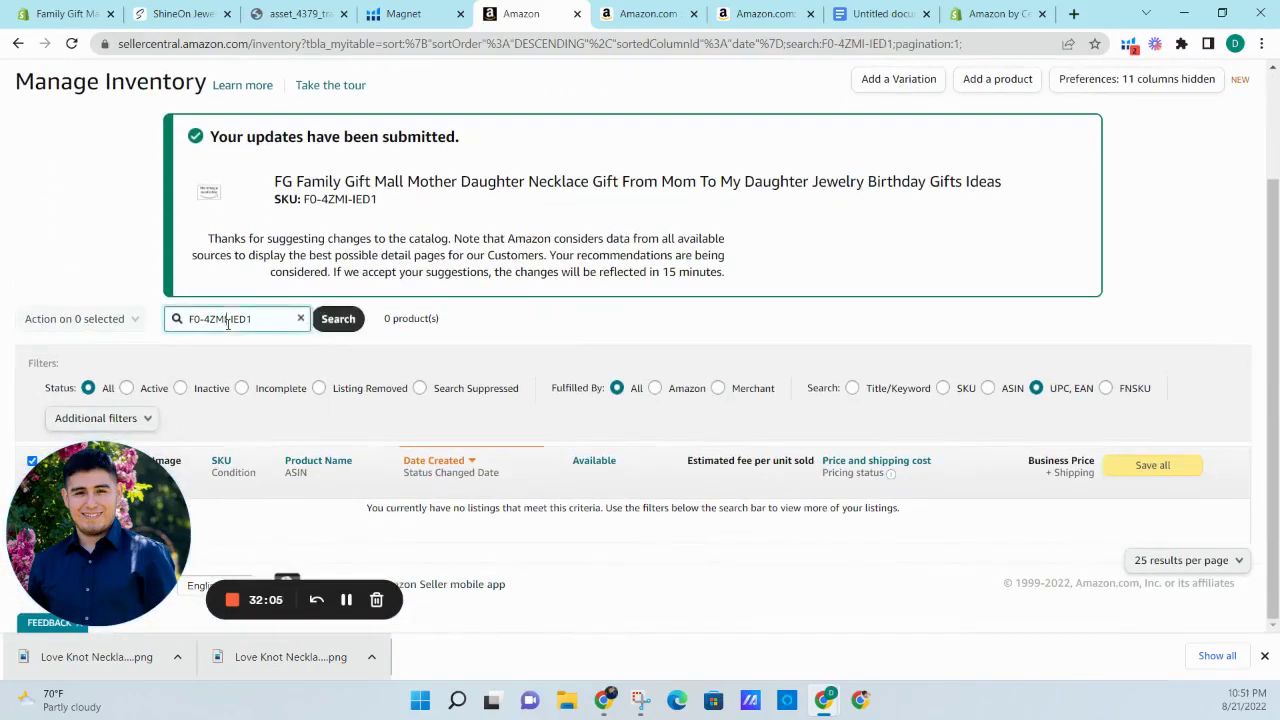
{"action": "left_click", "coordinate": [943, 388]}
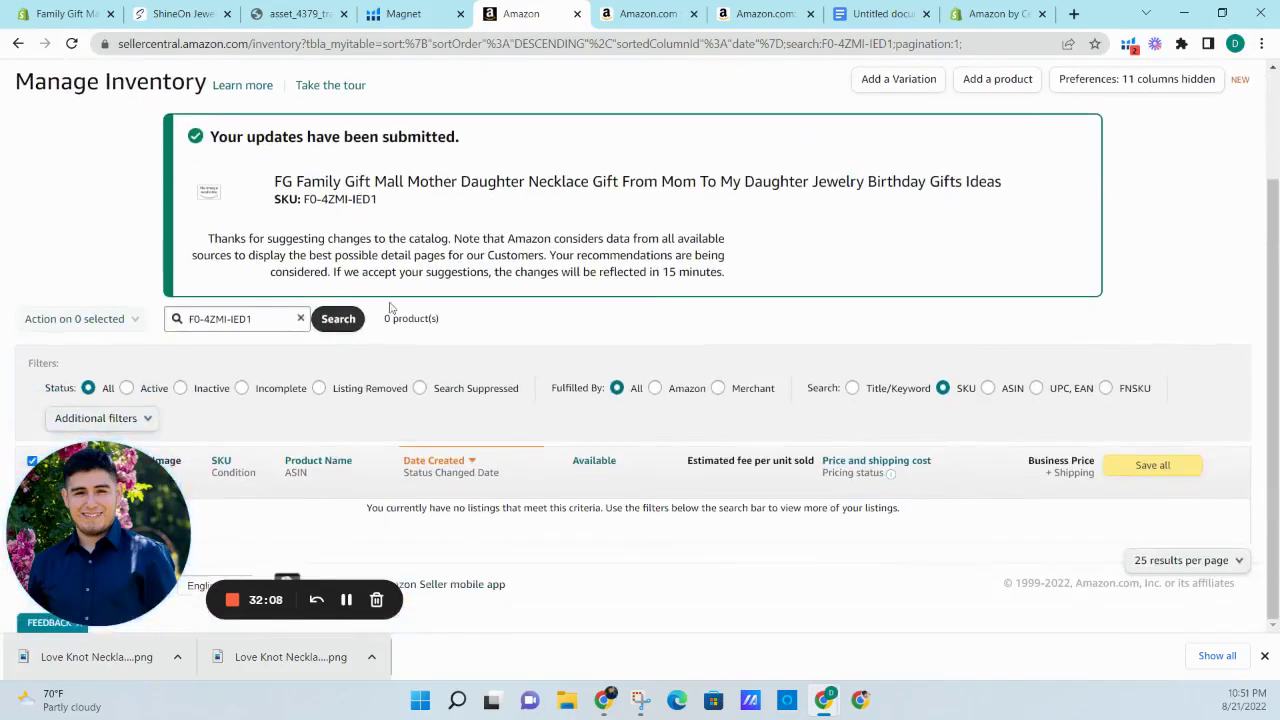
{"action": "left_click", "coordinate": [340, 319]}
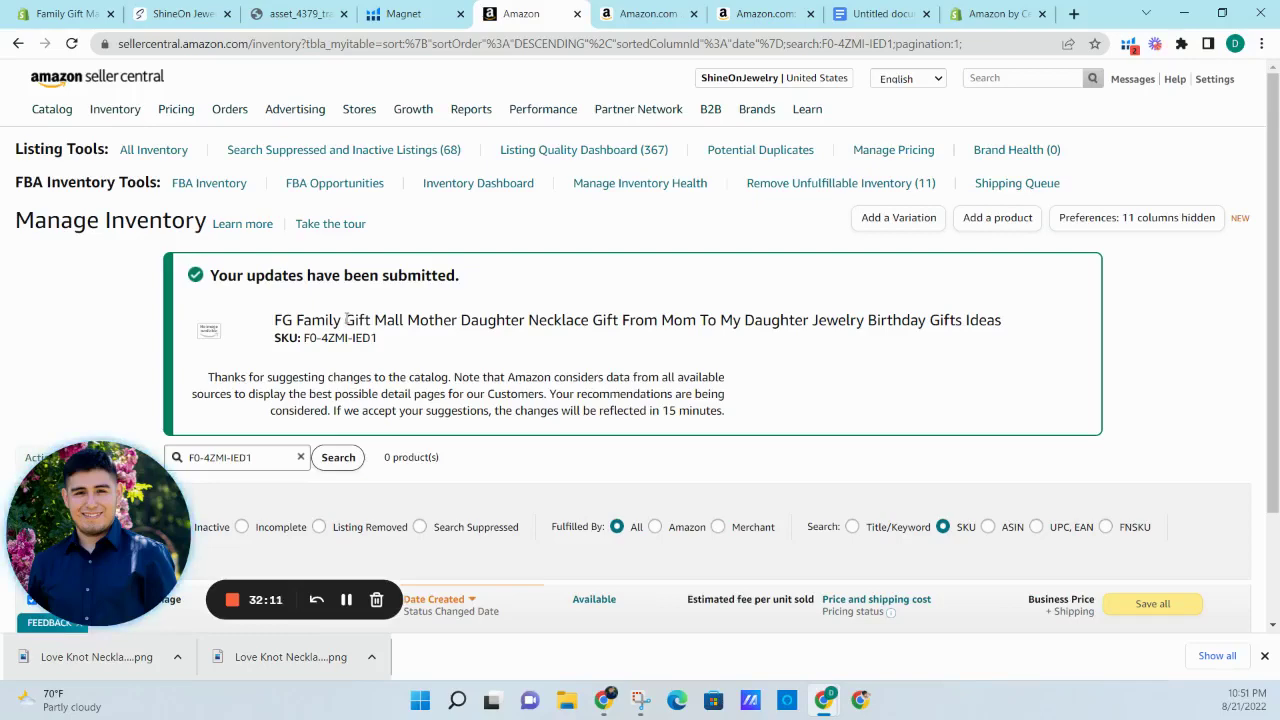
{"action": "scroll", "coordinate": [520, 248], "scroll_direction": "down", "scroll_amount": 2}
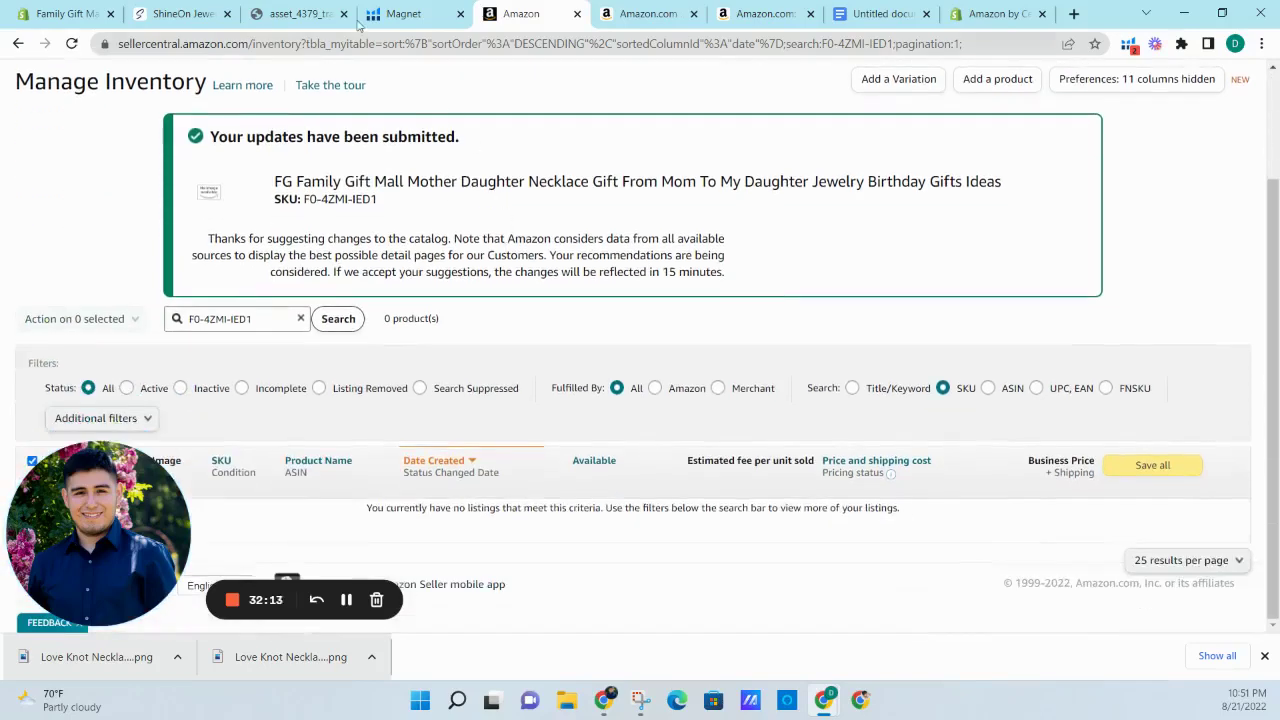
- Close the old asset image tab and open the first image of the ShineOn product in a new tab
{"action": "left_click", "coordinate": [300, 14]}
{"action": "left_click", "coordinate": [343, 14]}
{"action": "left_click", "coordinate": [183, 14]}
{"action": "scroll", "coordinate": [853, 268], "scroll_direction": "up", "scroll_amount": 2}
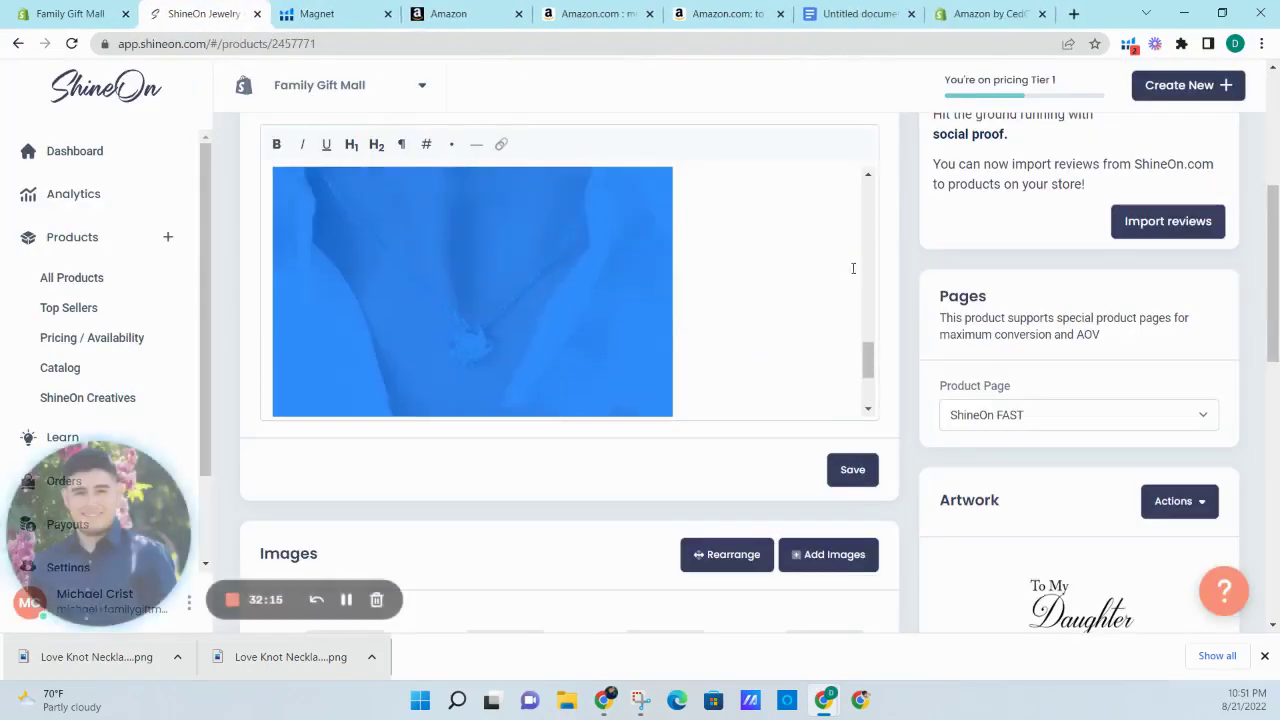
{"action": "scroll", "coordinate": [891, 263], "scroll_direction": "down", "scroll_amount": 5}
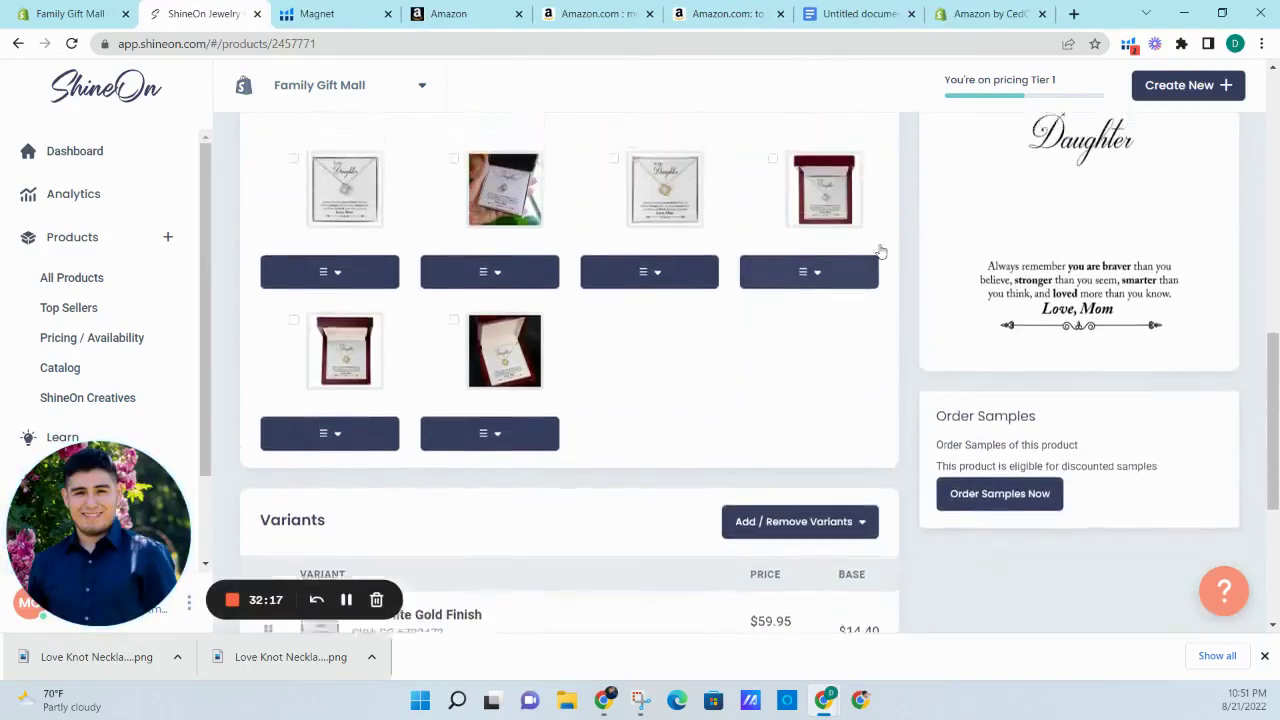
{"action": "scroll", "coordinate": [790, 215], "scroll_direction": "up", "scroll_amount": 1}
{"action": "right_click", "coordinate": [355, 251]}
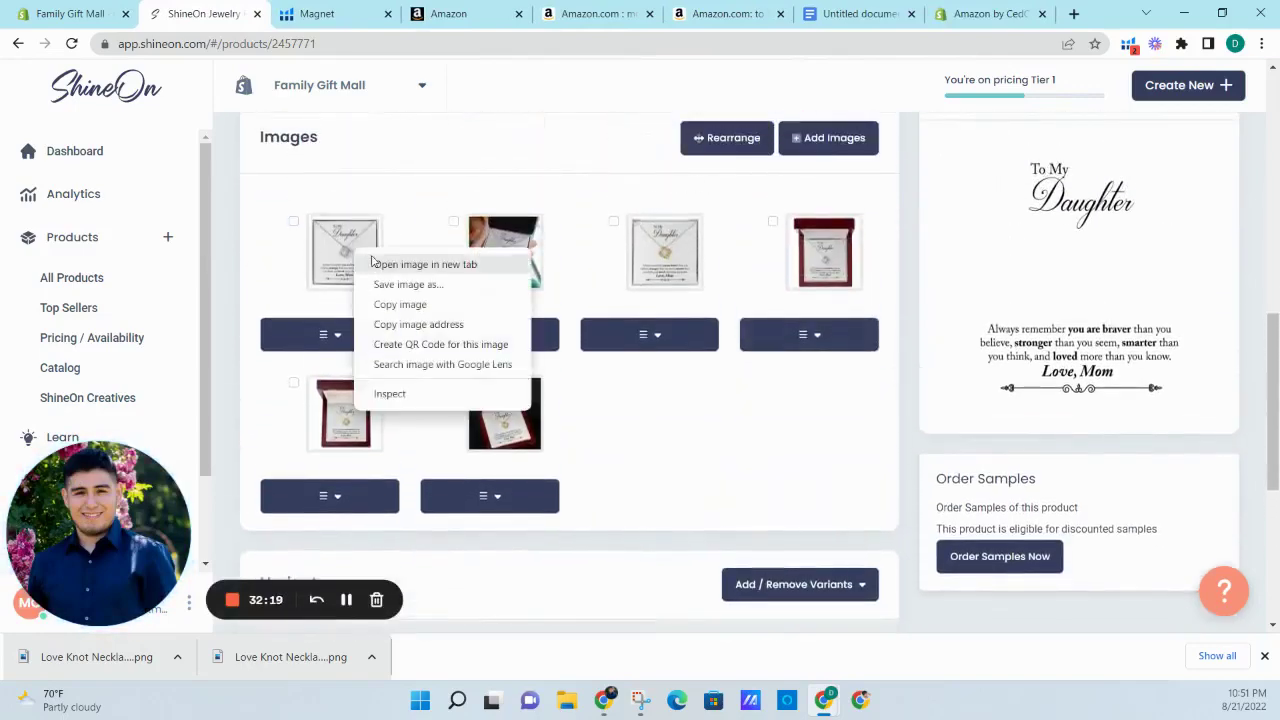
{"action": "left_click", "coordinate": [376, 261]}
{"action": "left_click", "coordinate": [290, 13]}
{"action": "left_click", "coordinate": [183, 13]}
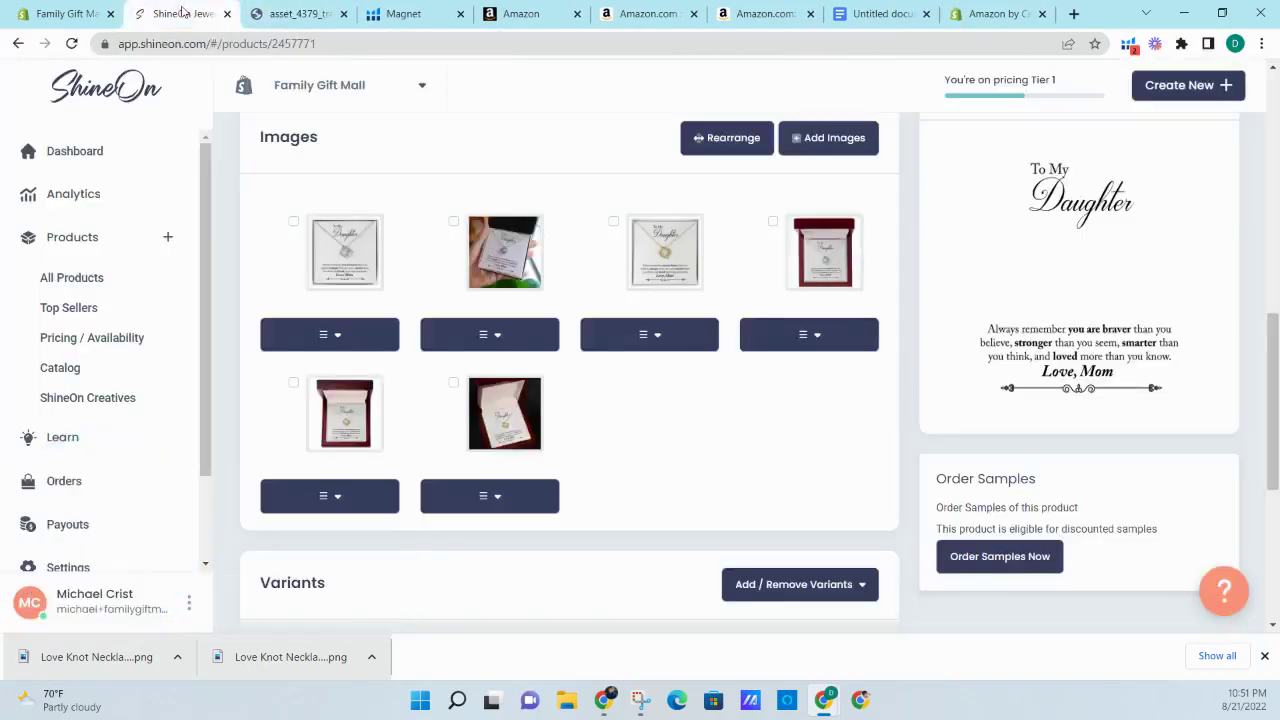
- Open the ShineOn product's second and fourth images in separate new tabs
{"action": "right_click", "coordinate": [533, 250]}
{"action": "left_click", "coordinate": [570, 255]}
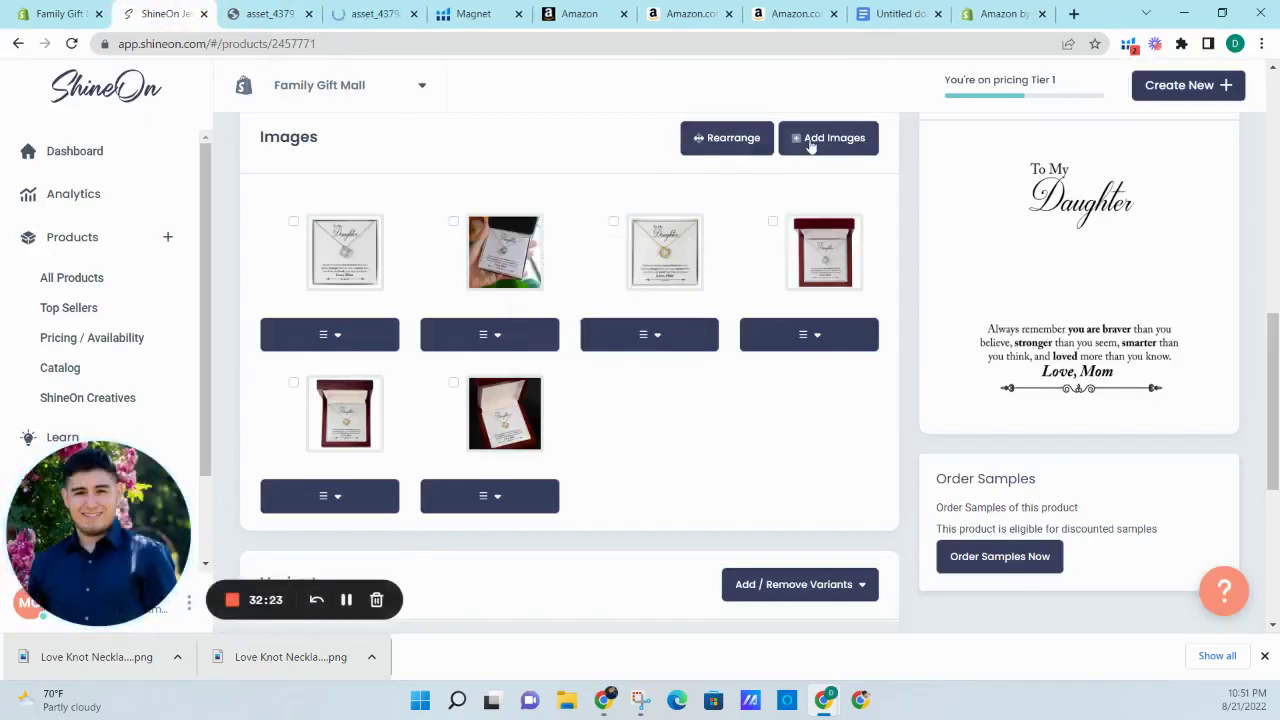
{"action": "right_click", "coordinate": [818, 262]}
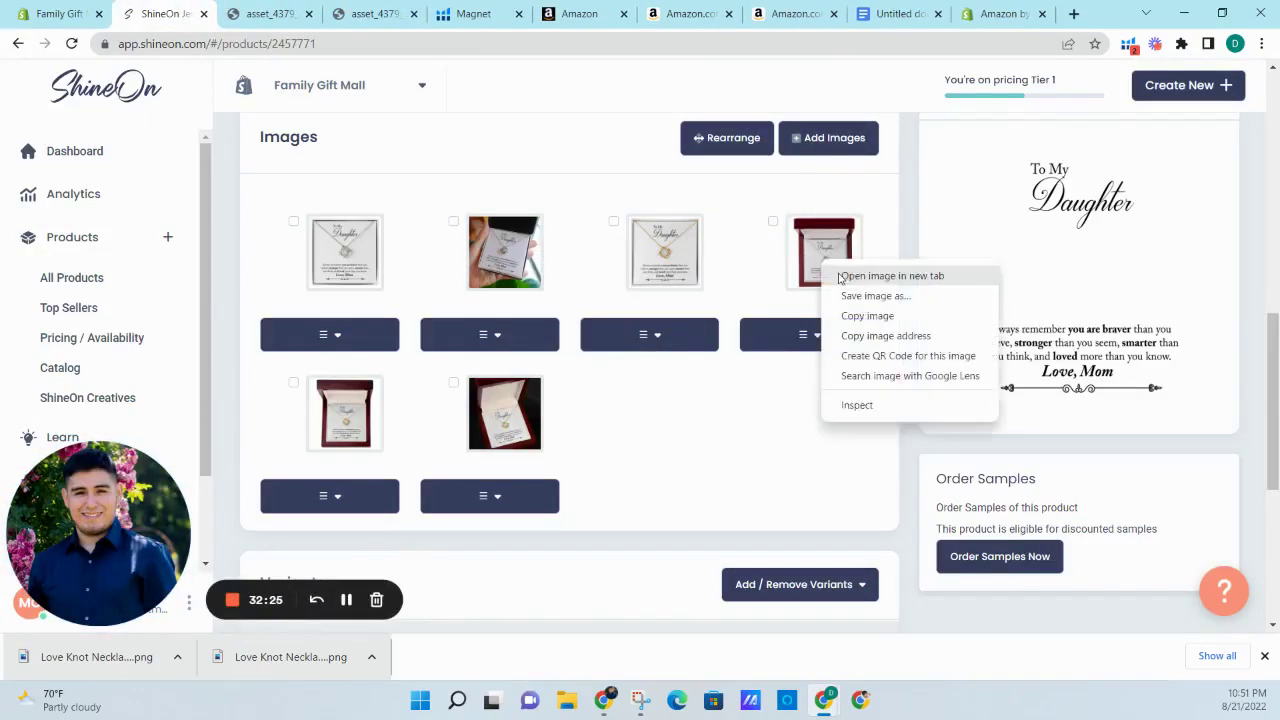
{"action": "left_click", "coordinate": [860, 277]}
- Open the ShineOn product's additional image collection, render all the mockups and load more of them
{"action": "left_click", "coordinate": [833, 150]}
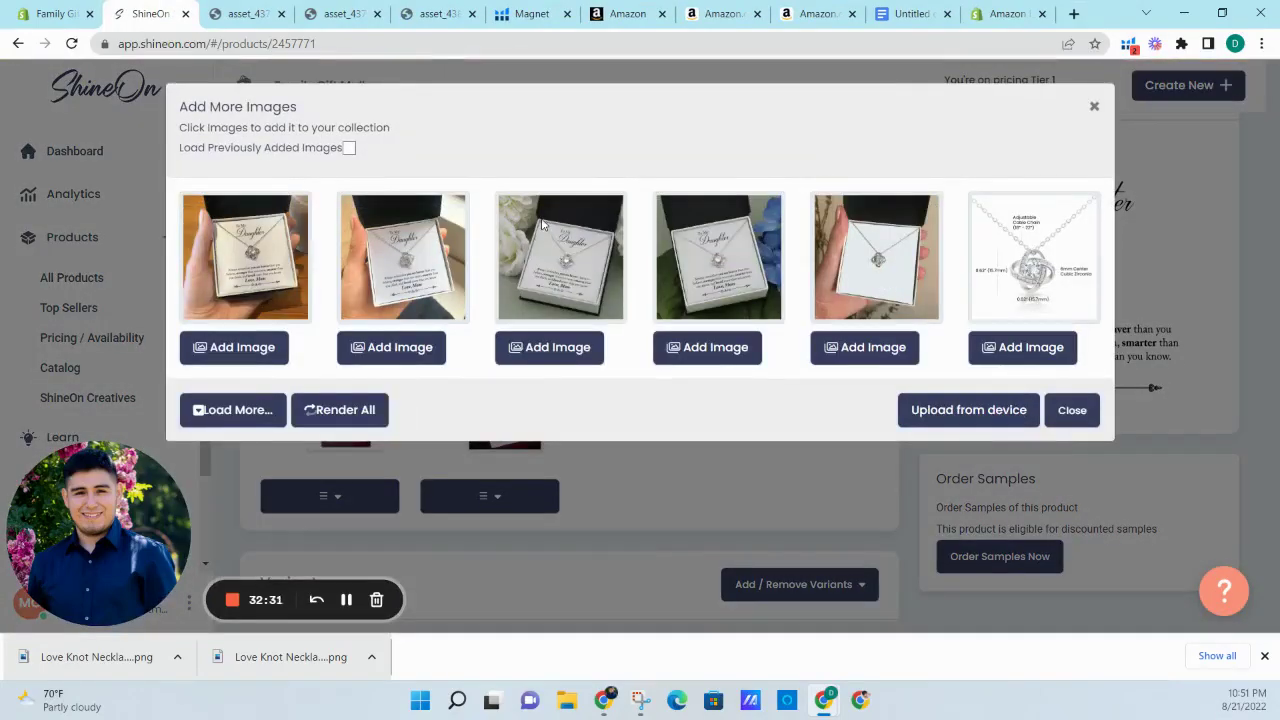
{"action": "left_click", "coordinate": [330, 410]}
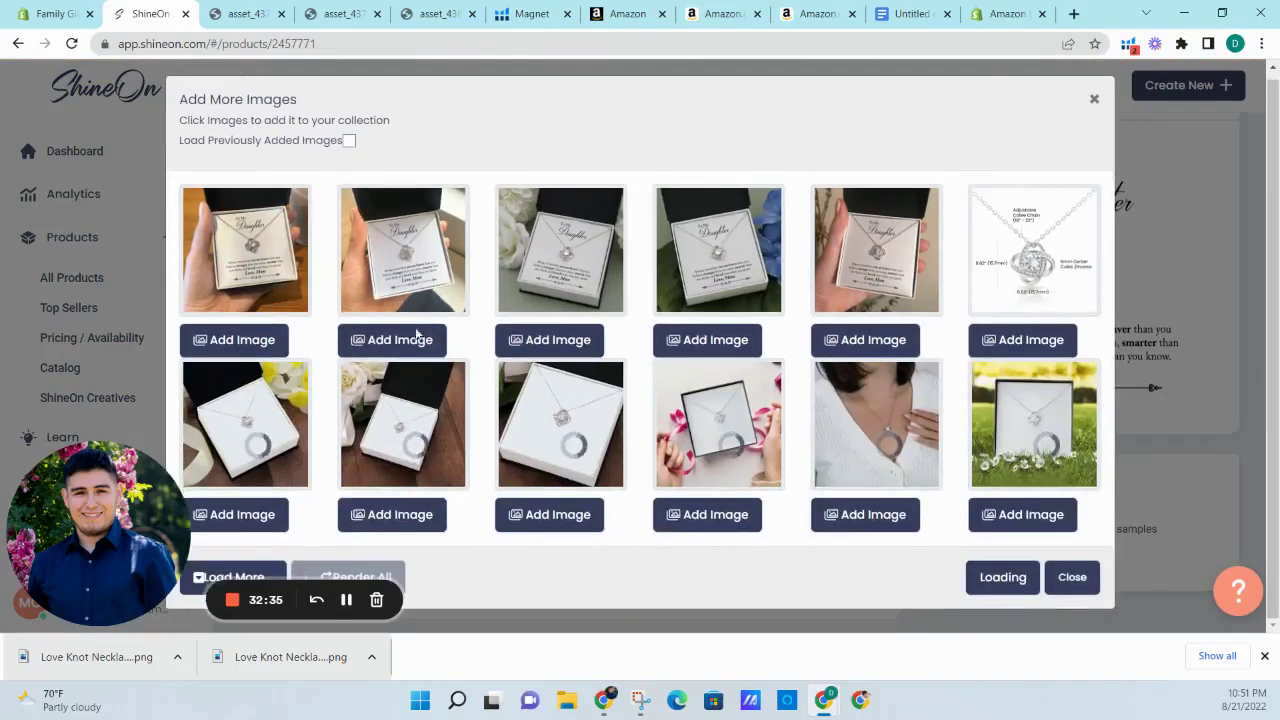
{"action": "left_click", "coordinate": [235, 570]}
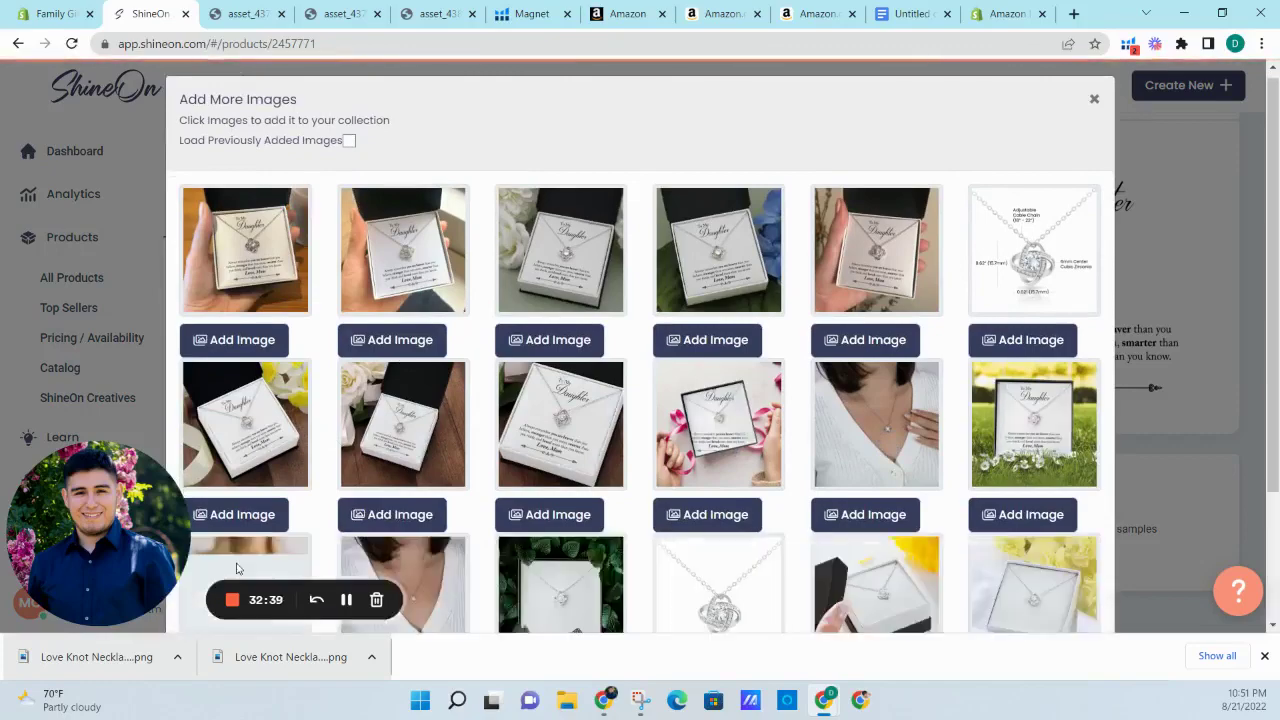
- Add the close-up boxed-necklace mockup to the product's images and load more mockups into the collection
{"action": "scroll", "coordinate": [250, 555], "scroll_direction": "down", "scroll_amount": 3}
{"action": "scroll", "coordinate": [266, 545], "scroll_direction": "down", "scroll_amount": 1}
{"action": "left_click", "coordinate": [271, 516]}
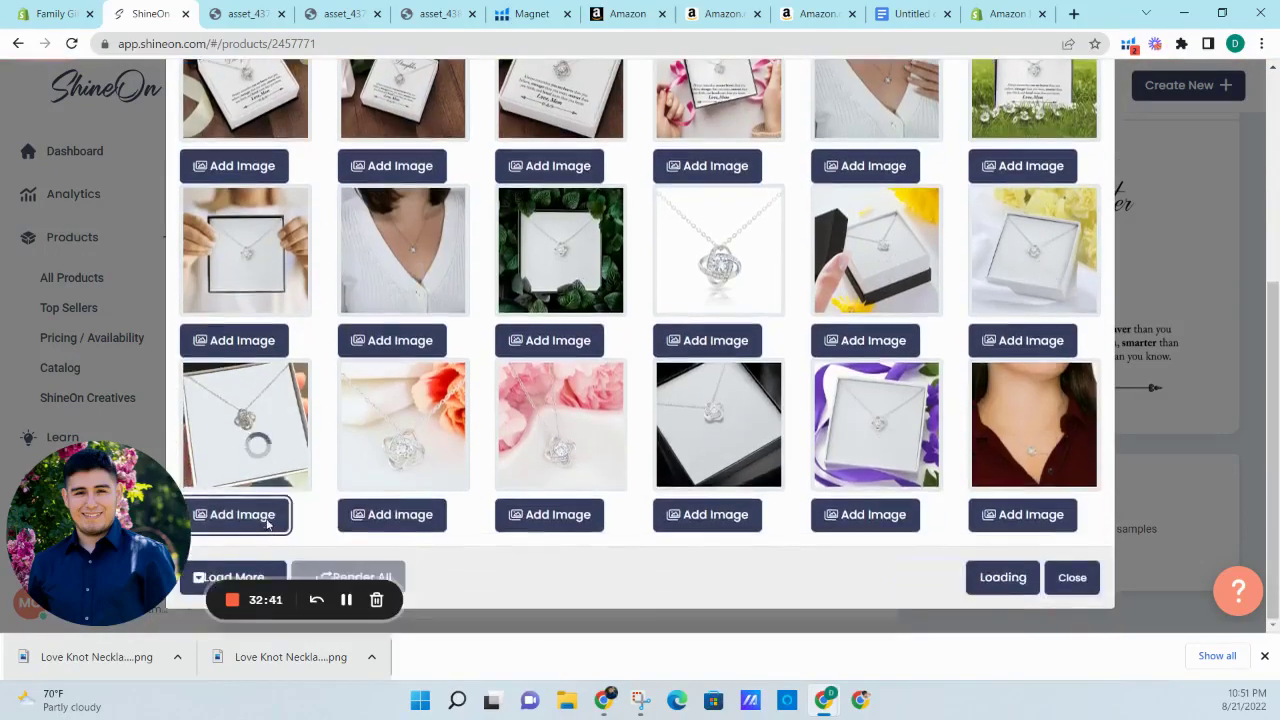
{"action": "left_click", "coordinate": [262, 577]}
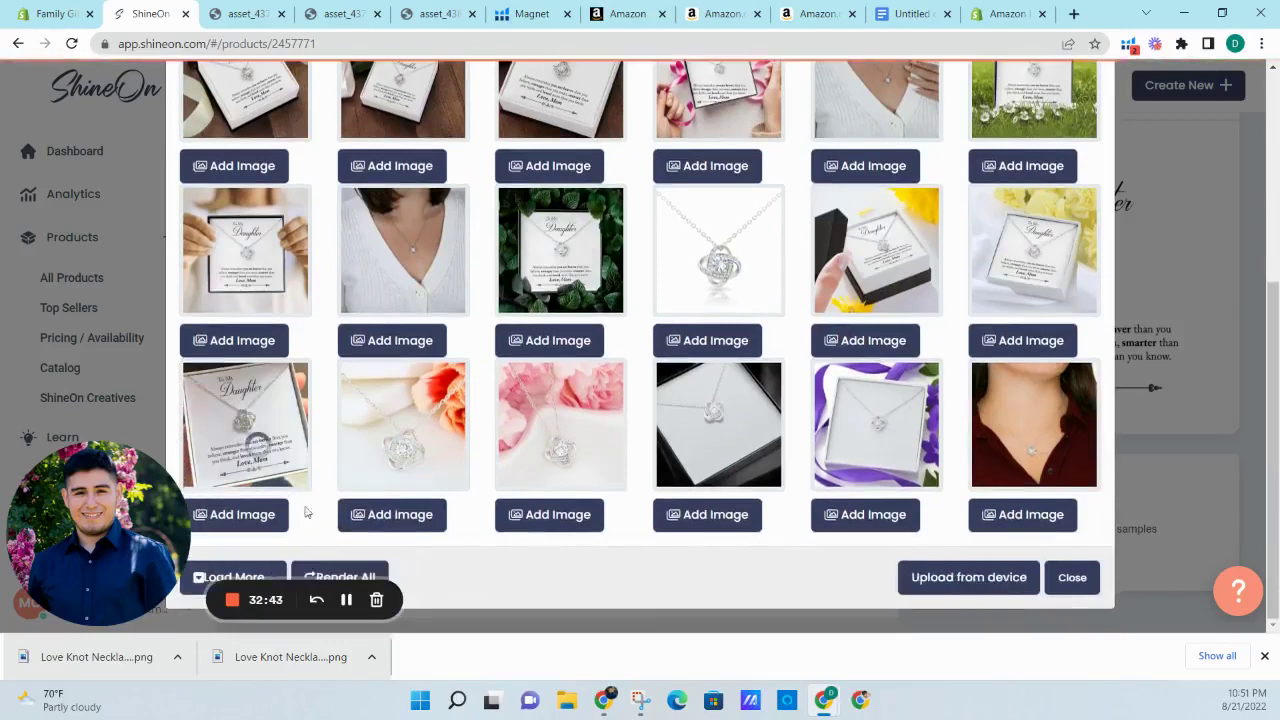
- Open the black-background boxed-necklace mockup and a hand-held open-box mockup in separate new tabs
{"action": "right_click", "coordinate": [658, 422]}
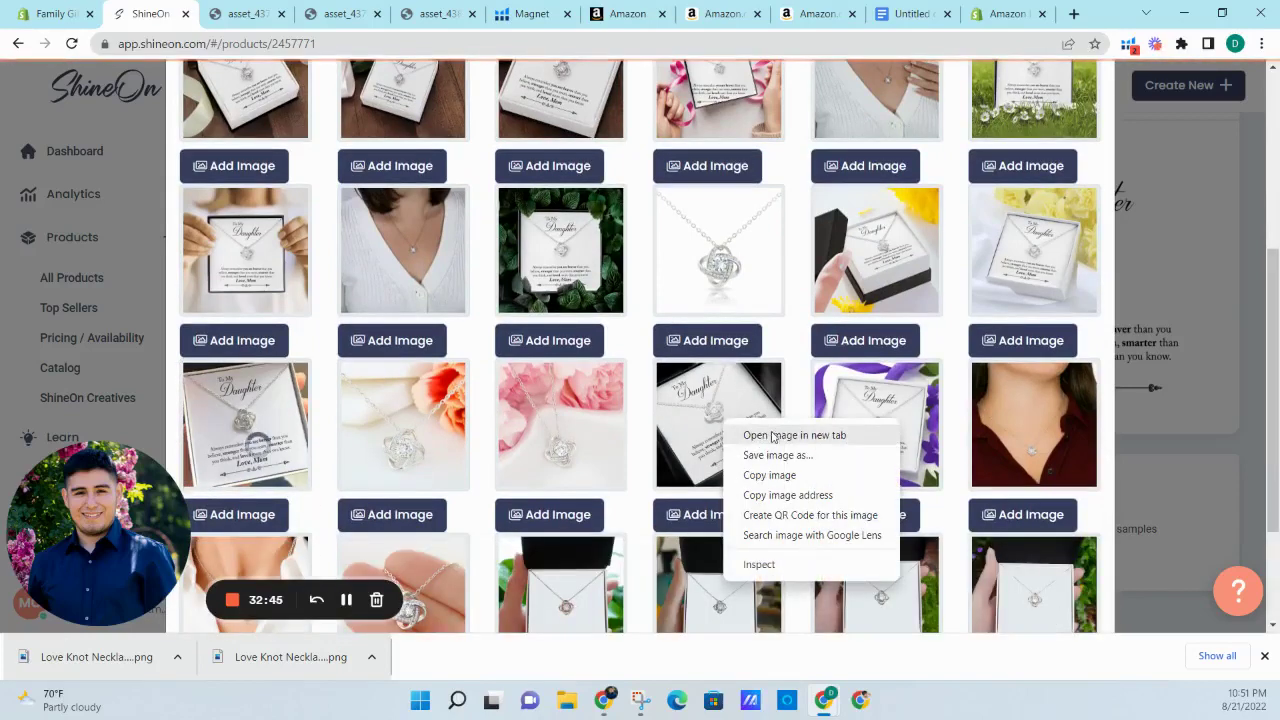
{"action": "left_click", "coordinate": [706, 434]}
{"action": "scroll", "coordinate": [640, 440], "scroll_direction": "down", "scroll_amount": 2}
{"action": "right_click", "coordinate": [662, 421]}
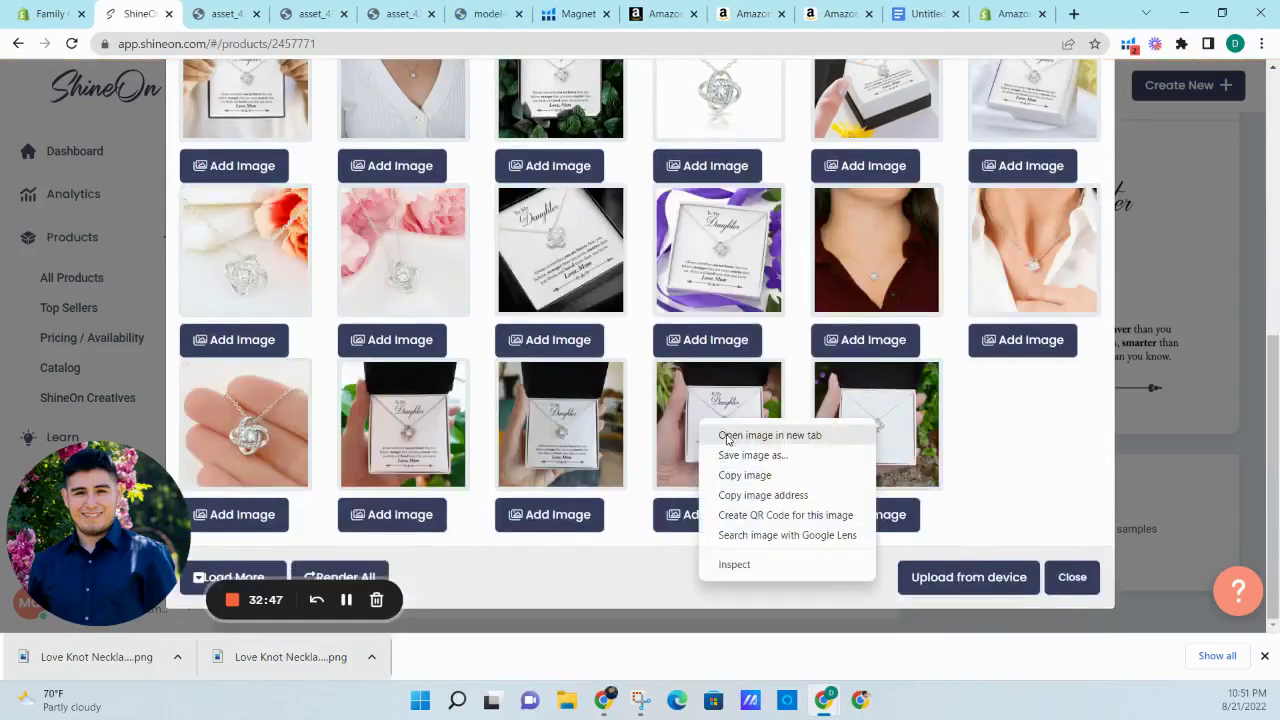
{"action": "left_click", "coordinate": [712, 435]}
- Review the opened mockup and asset images in their browser tabs
{"action": "left_click", "coordinate": [530, 14]}
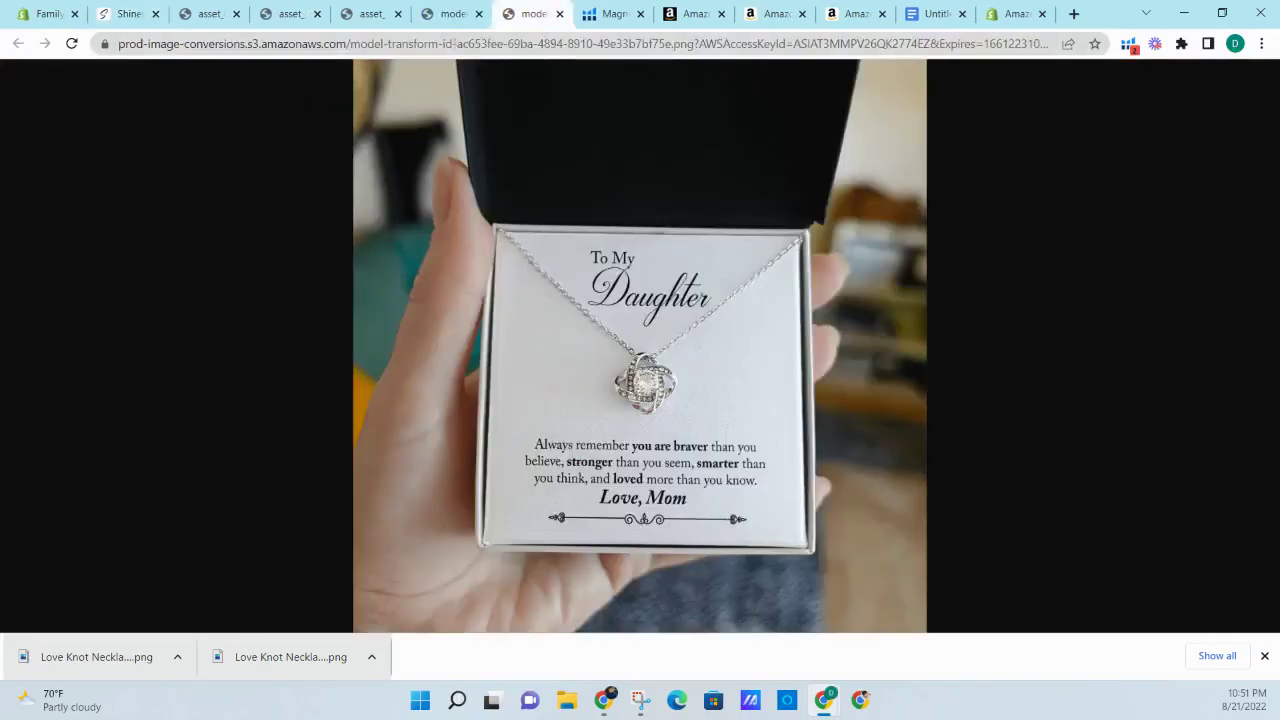
{"action": "left_click", "coordinate": [452, 14]}
{"action": "left_click", "coordinate": [344, 16]}
{"action": "left_click", "coordinate": [290, 14]}
{"action": "left_click", "coordinate": [212, 15]}
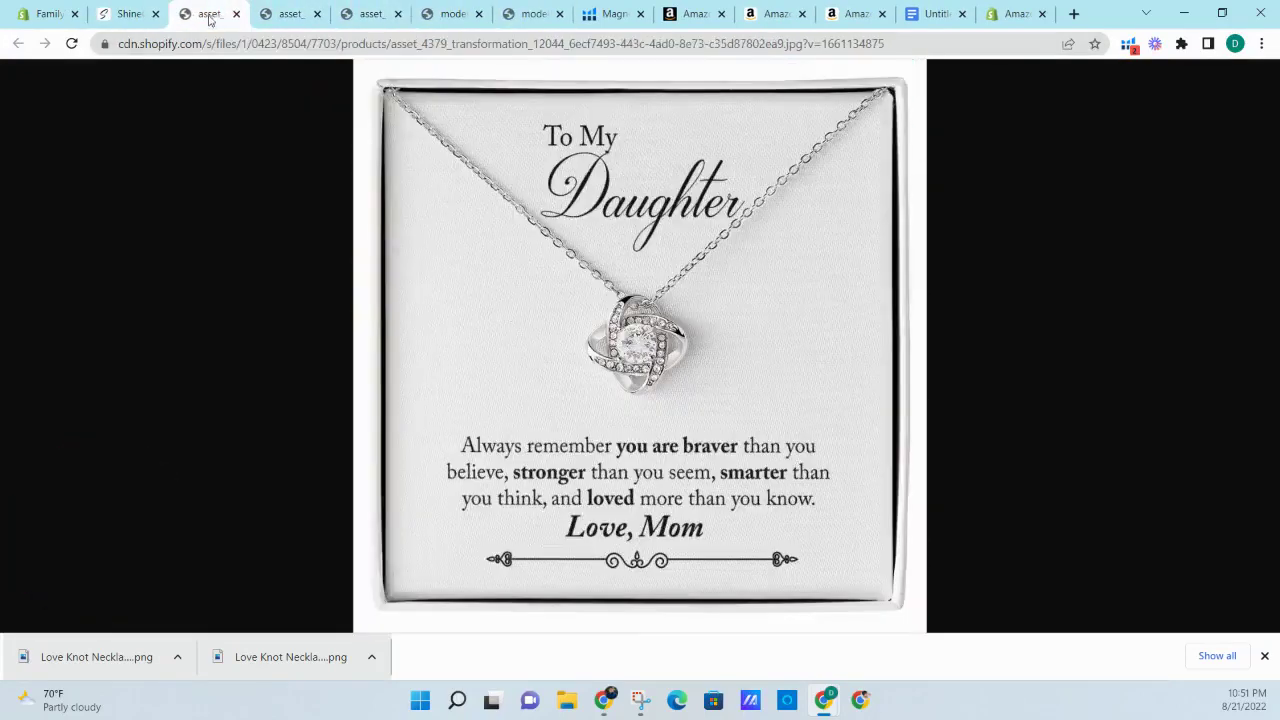
- Return to the ShineOn image collection and load several more batches of necklace mockups
{"action": "left_click", "coordinate": [101, 16]}
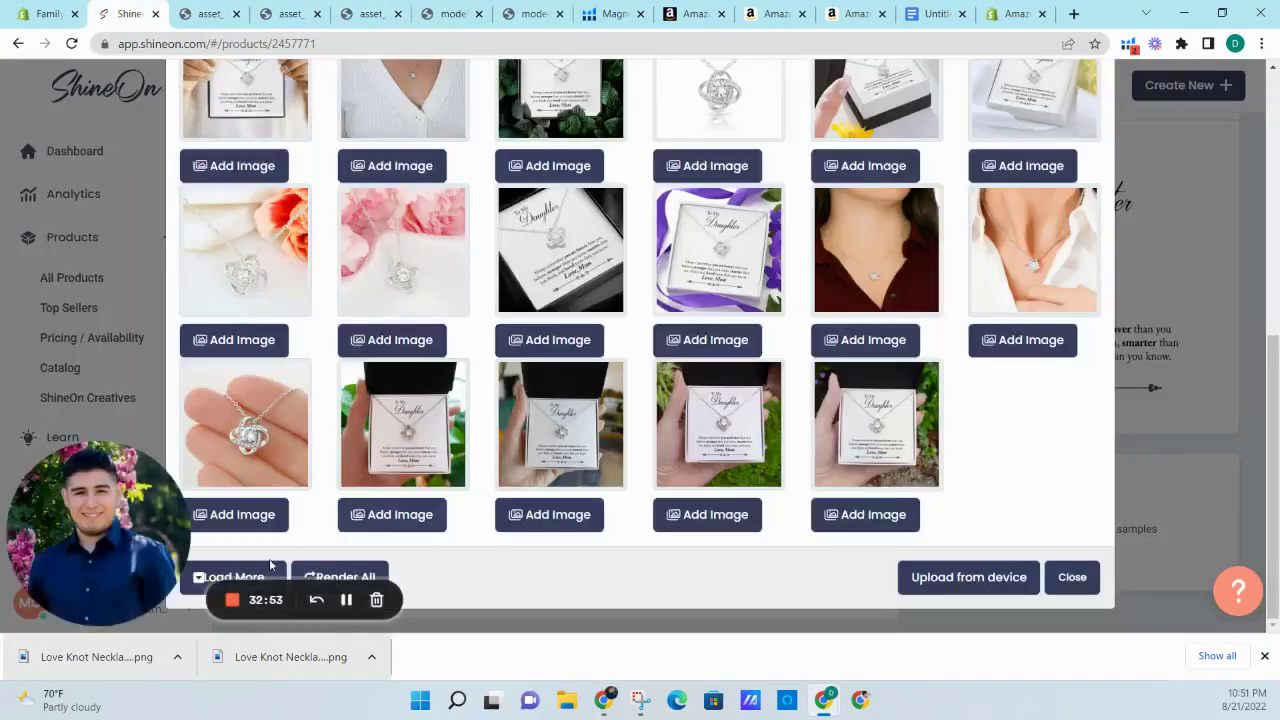
{"action": "left_click", "coordinate": [240, 577]}
{"action": "scroll", "coordinate": [490, 352], "scroll_direction": "down", "scroll_amount": 2}
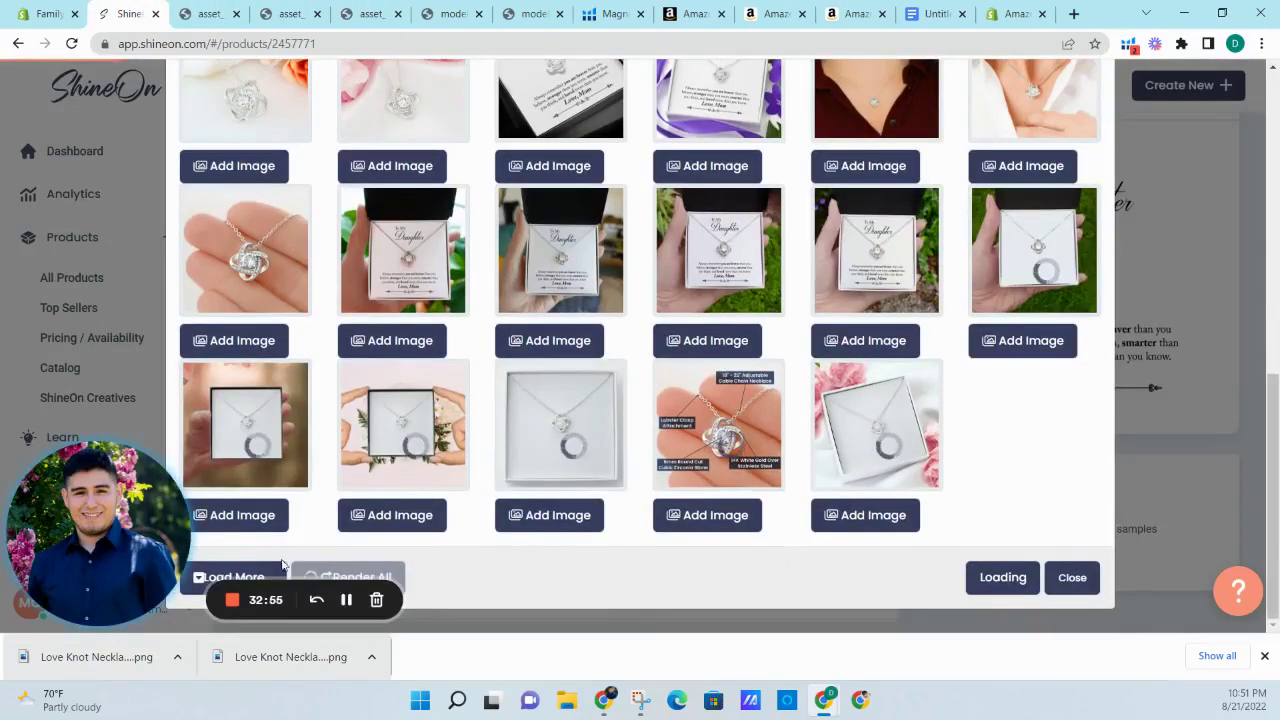
{"action": "left_click", "coordinate": [270, 577]}
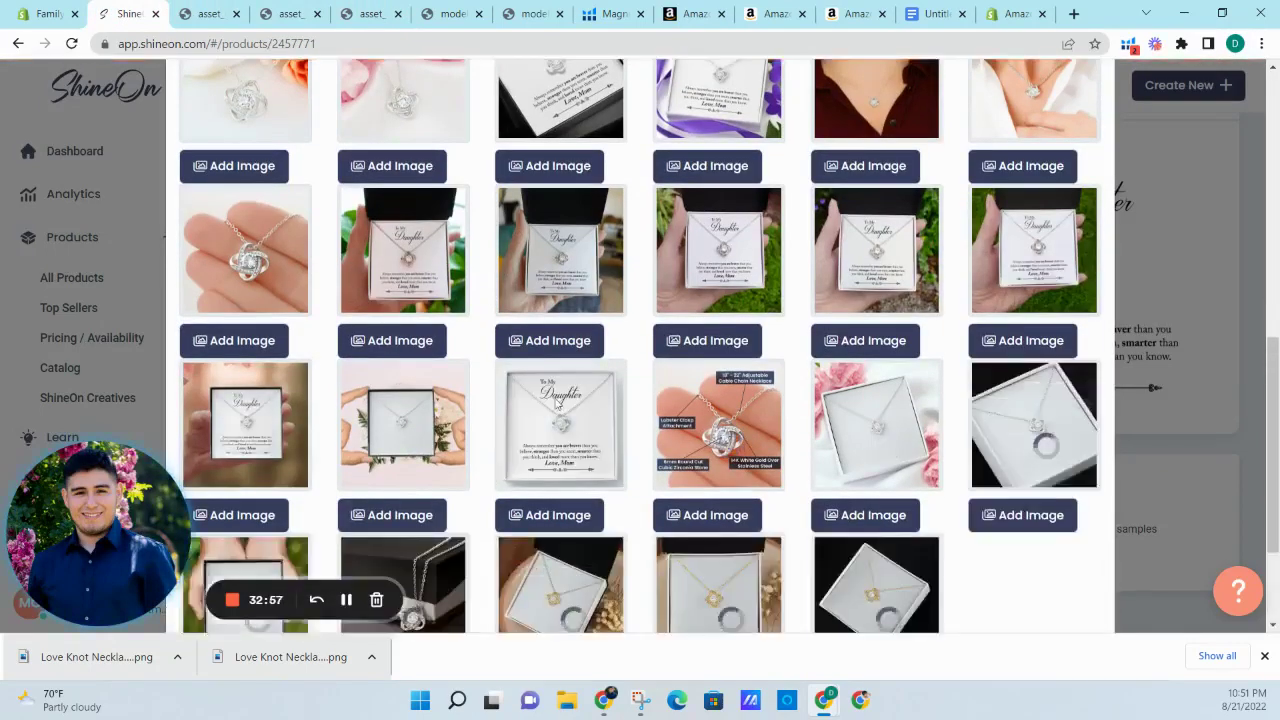
{"action": "scroll", "coordinate": [563, 347], "scroll_direction": "down", "scroll_amount": 2}
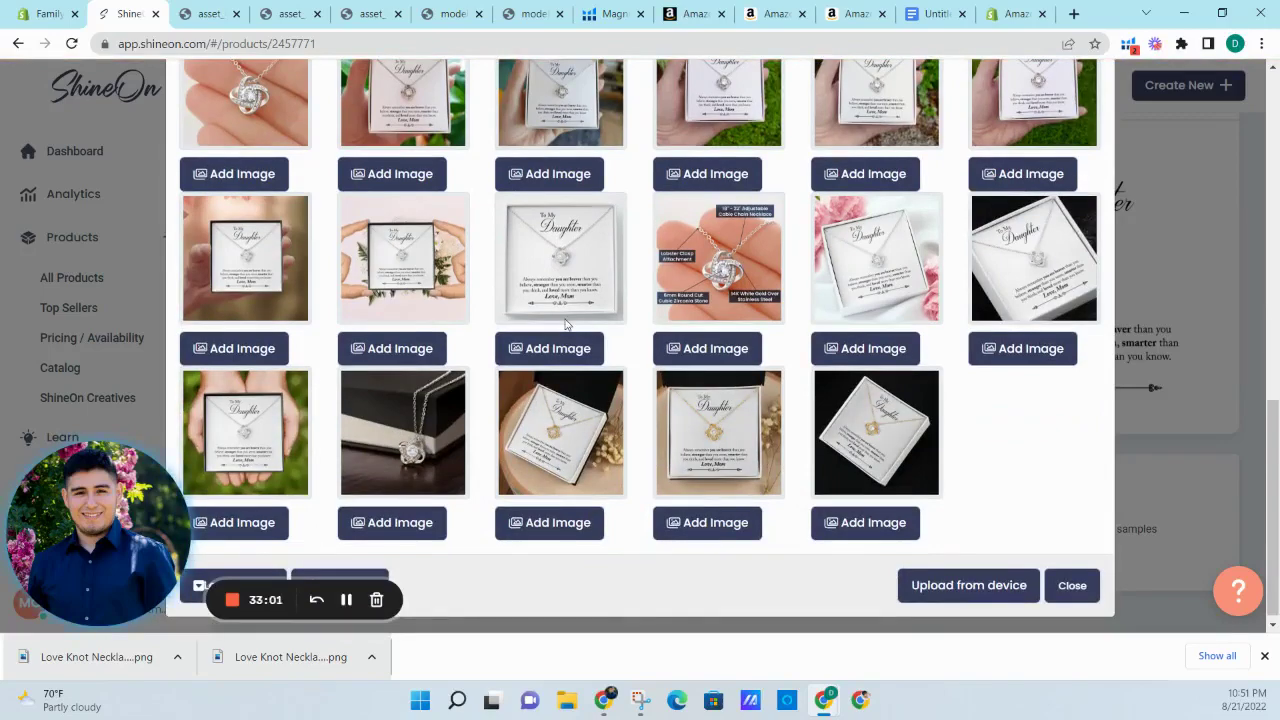
{"action": "left_click", "coordinate": [198, 584]}
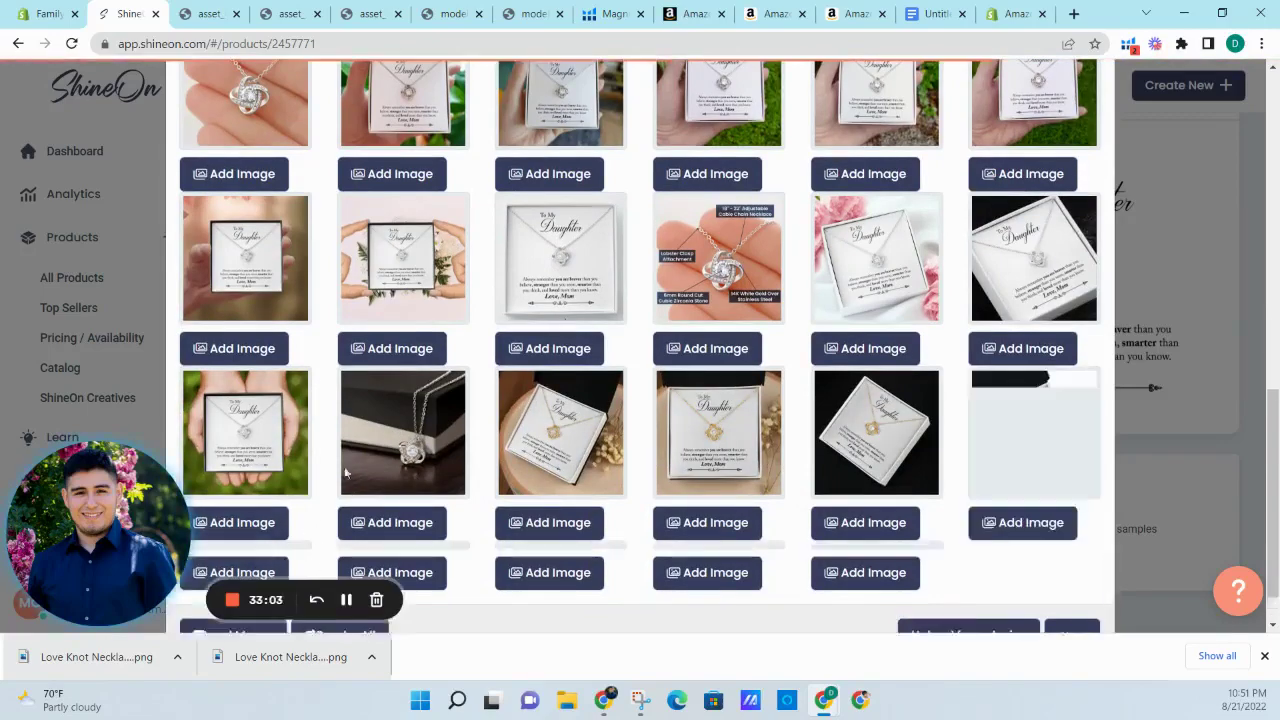
{"action": "scroll", "coordinate": [423, 378], "scroll_direction": "down", "scroll_amount": 2}
{"action": "scroll", "coordinate": [423, 376], "scroll_direction": "down", "scroll_amount": 1}
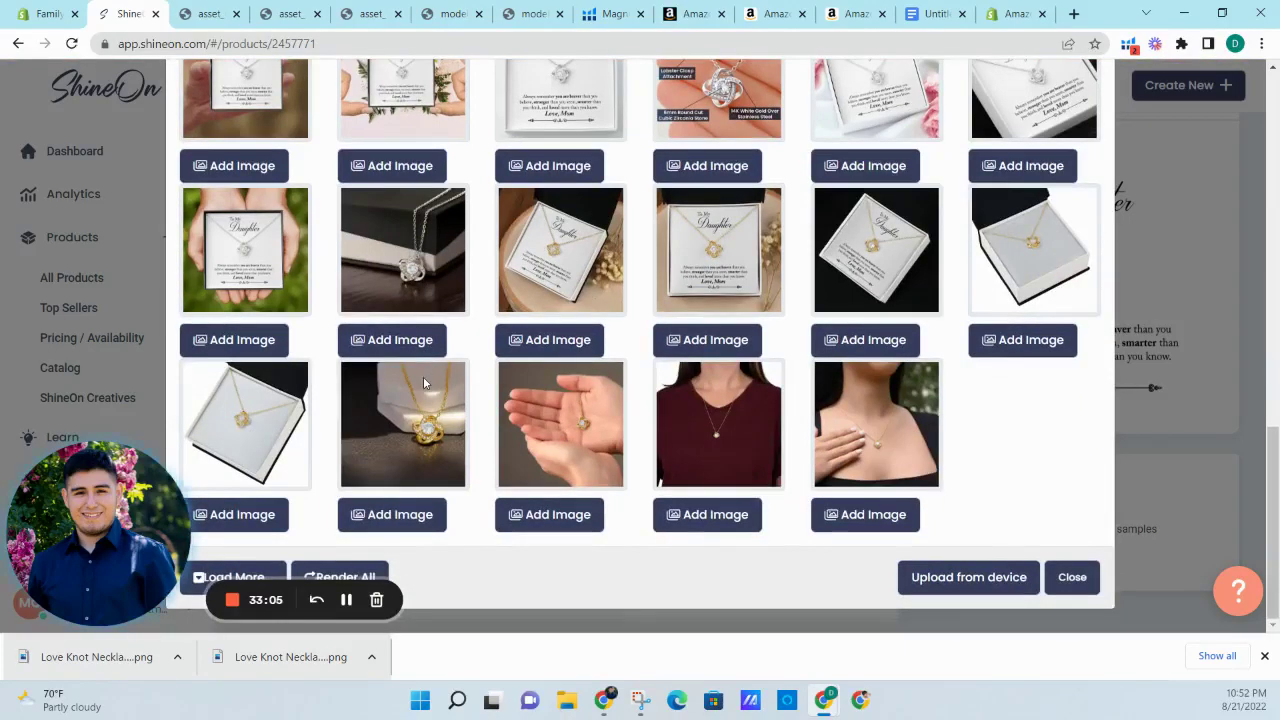
- Load further batches of mockups, continuing past the gold necklace images to the first wooden-box images
{"action": "left_click", "coordinate": [246, 568]}
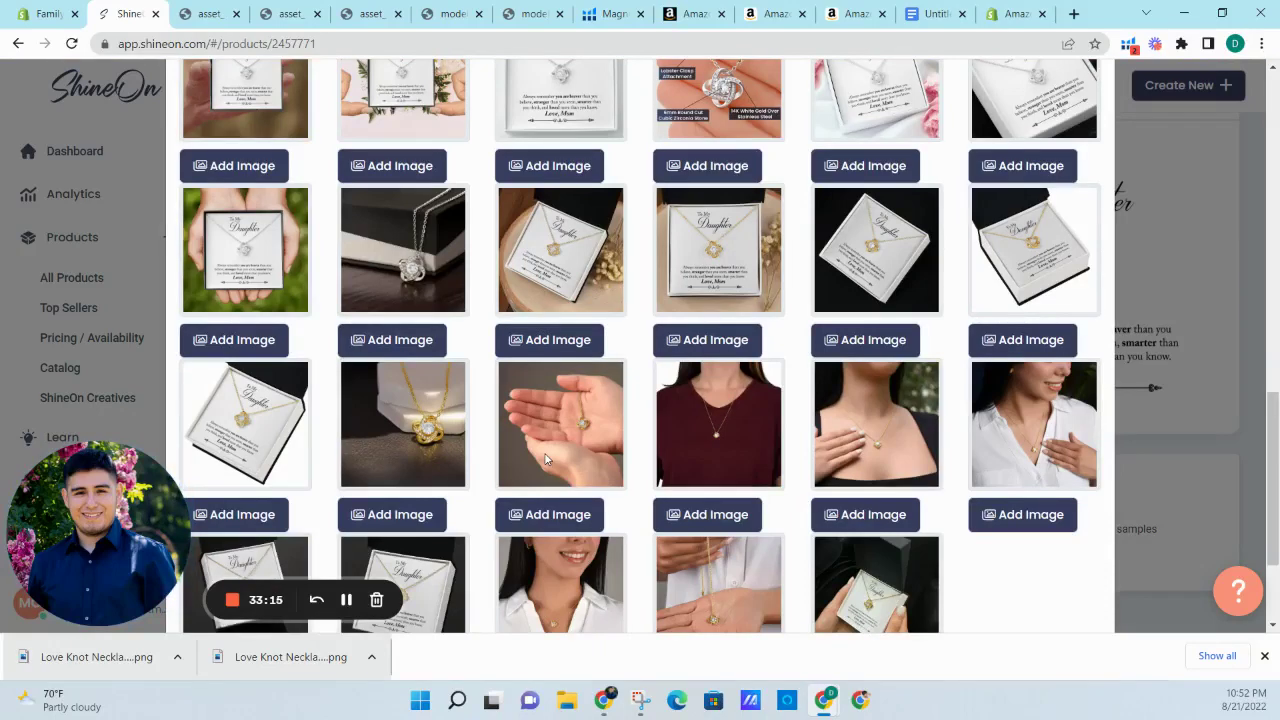
{"action": "scroll", "coordinate": [622, 310], "scroll_direction": "down", "scroll_amount": 2}
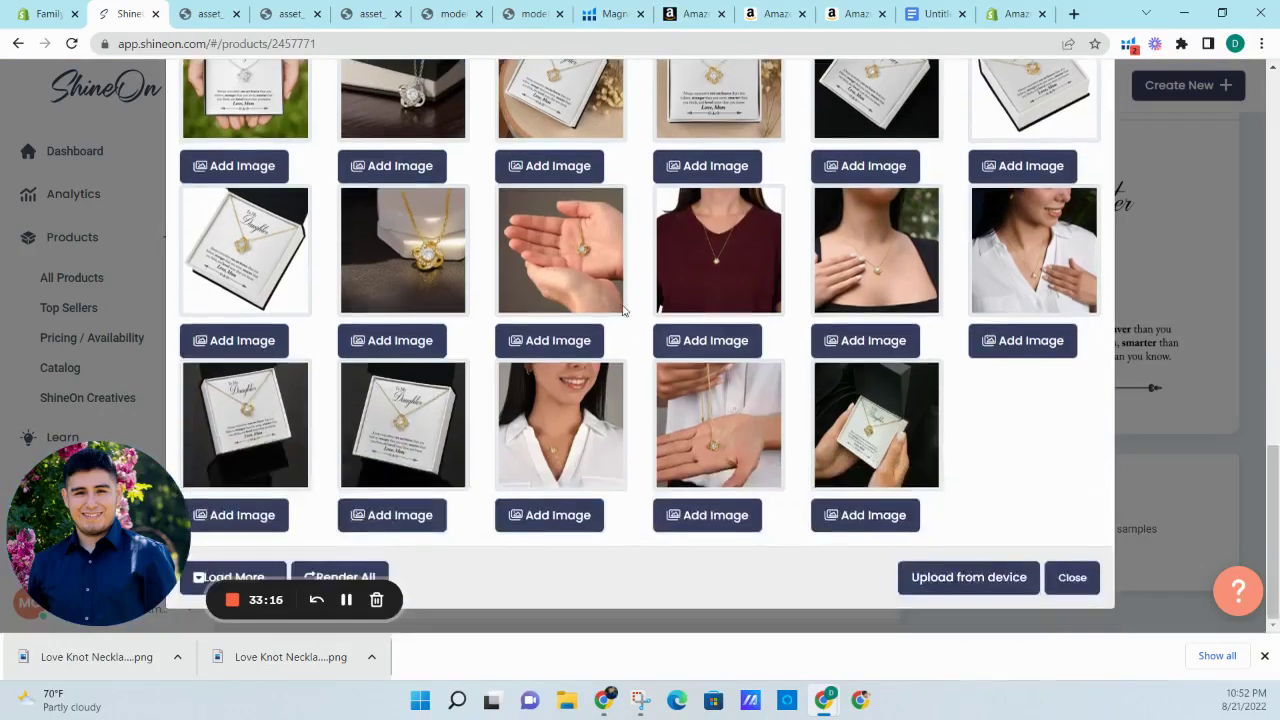
{"action": "left_click", "coordinate": [248, 576]}
{"action": "scroll", "coordinate": [403, 513], "scroll_direction": "down", "scroll_amount": 2}
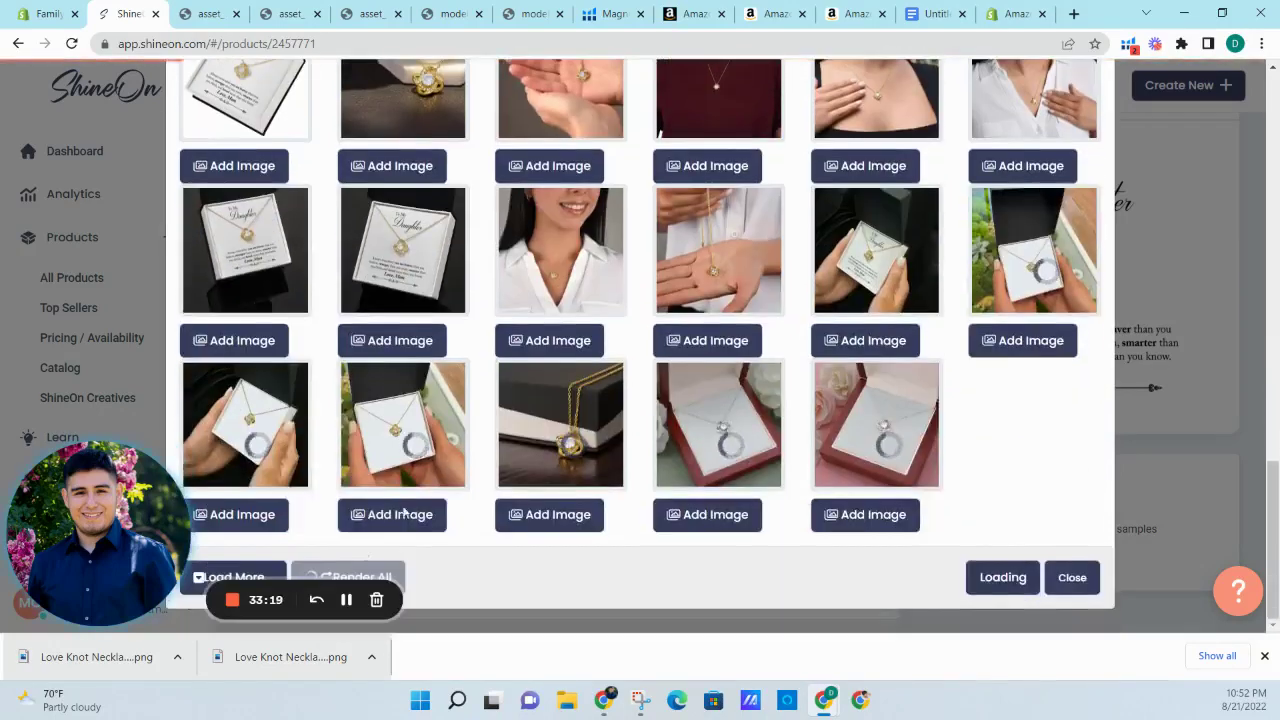
{"action": "scroll", "coordinate": [423, 427], "scroll_direction": "down", "scroll_amount": 1}
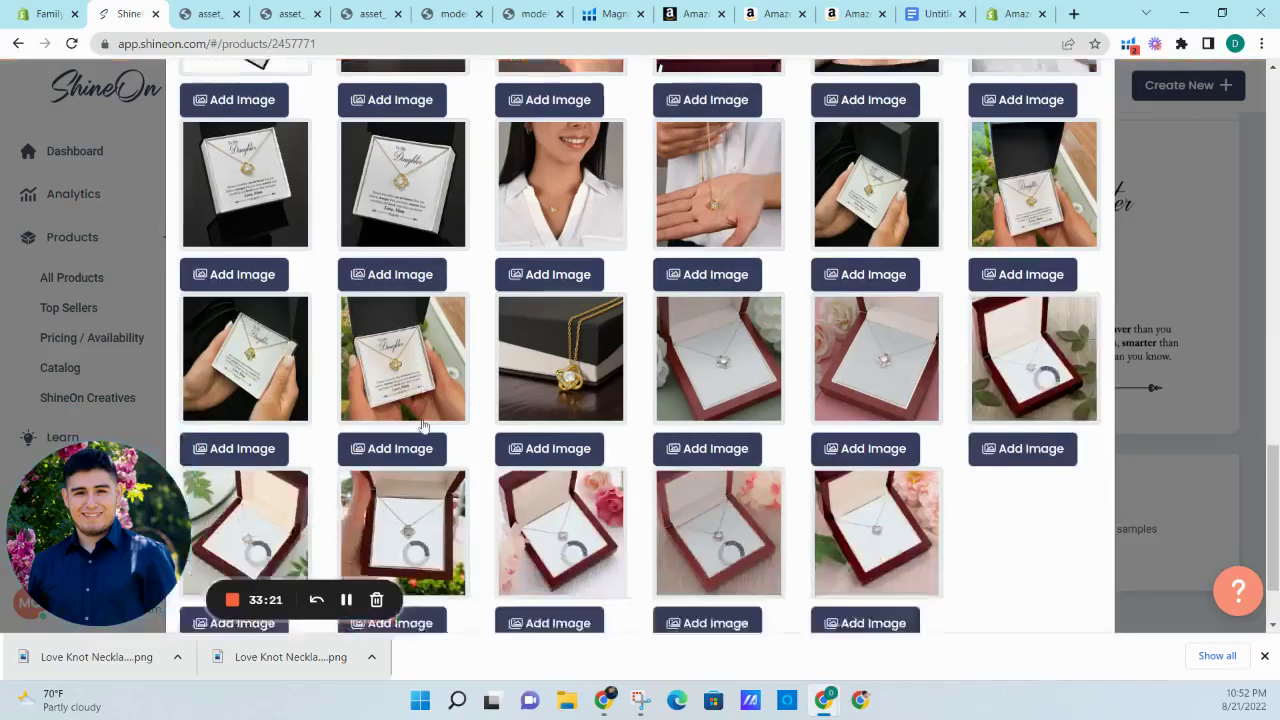
{"action": "scroll", "coordinate": [423, 427], "scroll_direction": "down", "scroll_amount": 2}
- Look back over the gold necklace mockups and load additional batches of wooden-box mockups
{"action": "scroll", "coordinate": [440, 388], "scroll_direction": "up", "scroll_amount": 1}
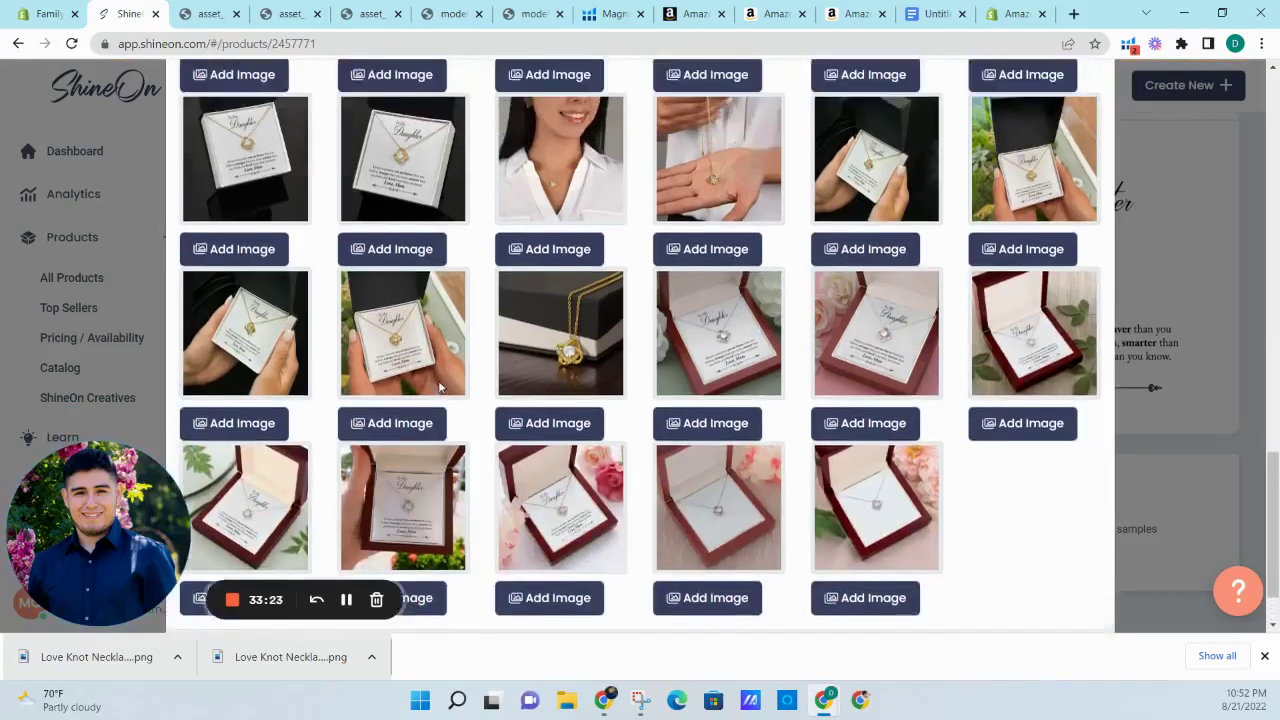
{"action": "scroll", "coordinate": [306, 520], "scroll_direction": "down", "scroll_amount": 1}
{"action": "scroll", "coordinate": [489, 449], "scroll_direction": "up", "scroll_amount": 3}
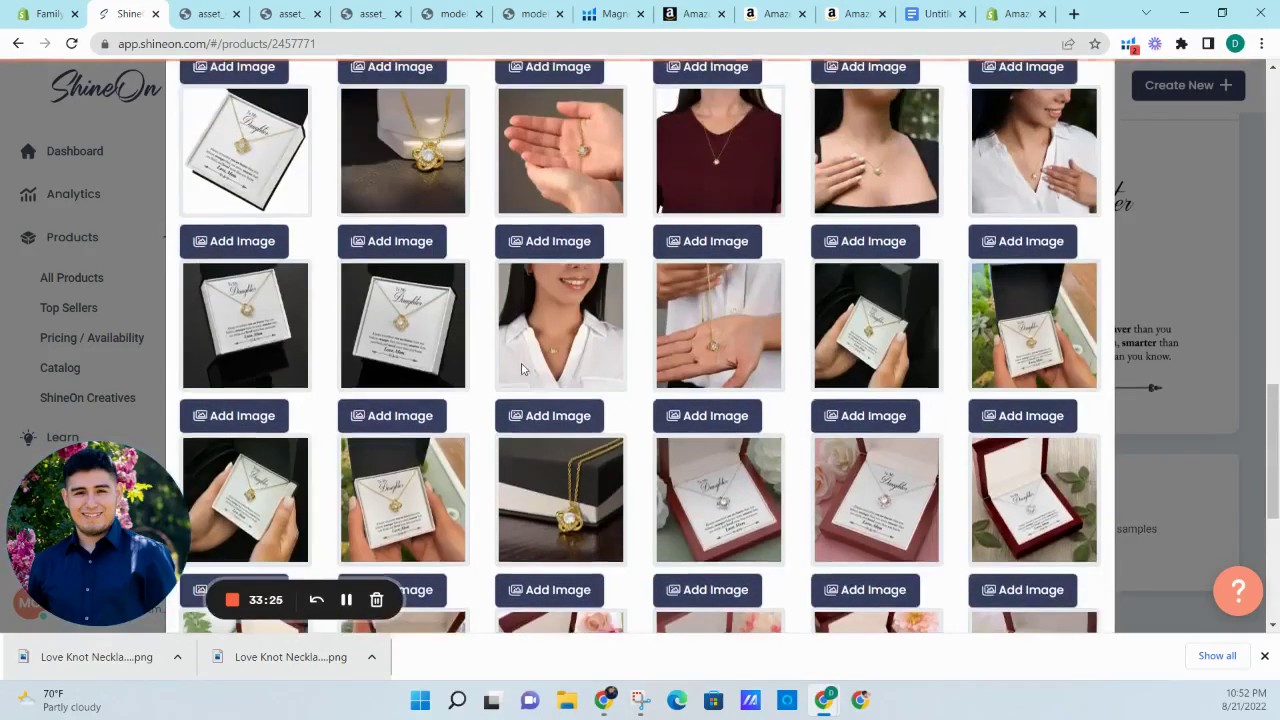
{"action": "scroll", "coordinate": [521, 369], "scroll_direction": "up", "scroll_amount": 4}
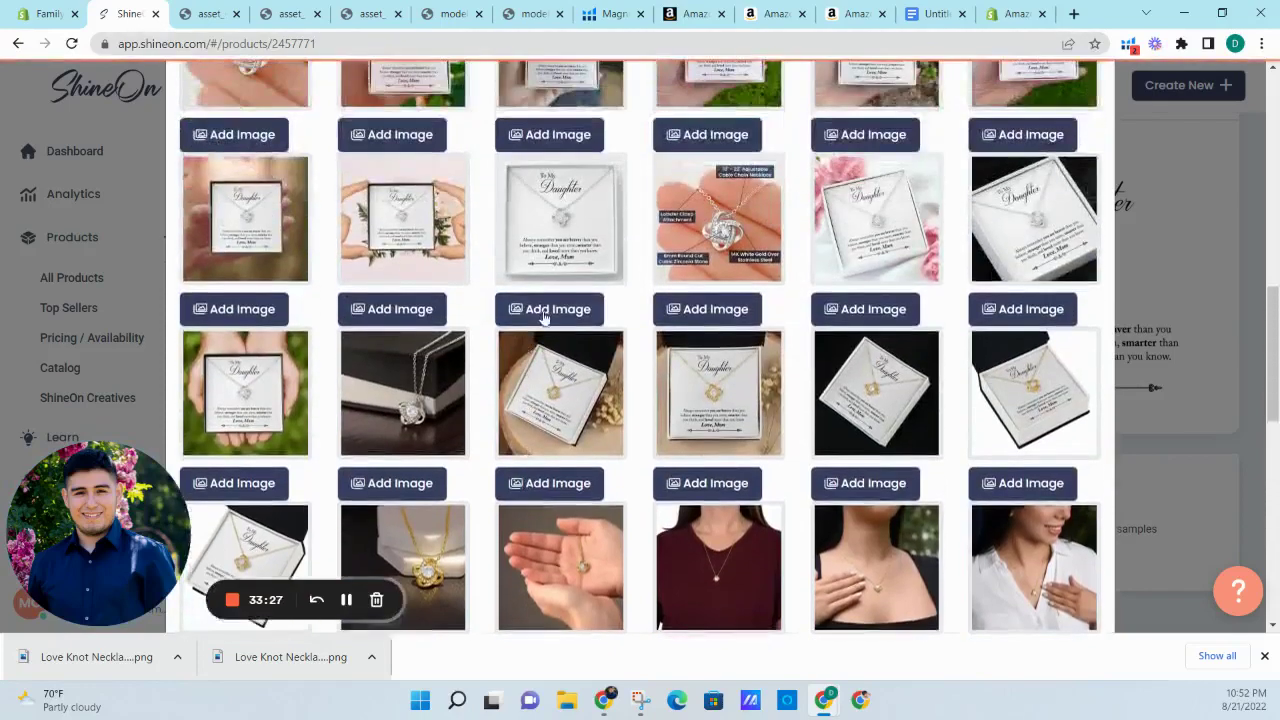
{"action": "scroll", "coordinate": [545, 317], "scroll_direction": "down", "scroll_amount": 5}
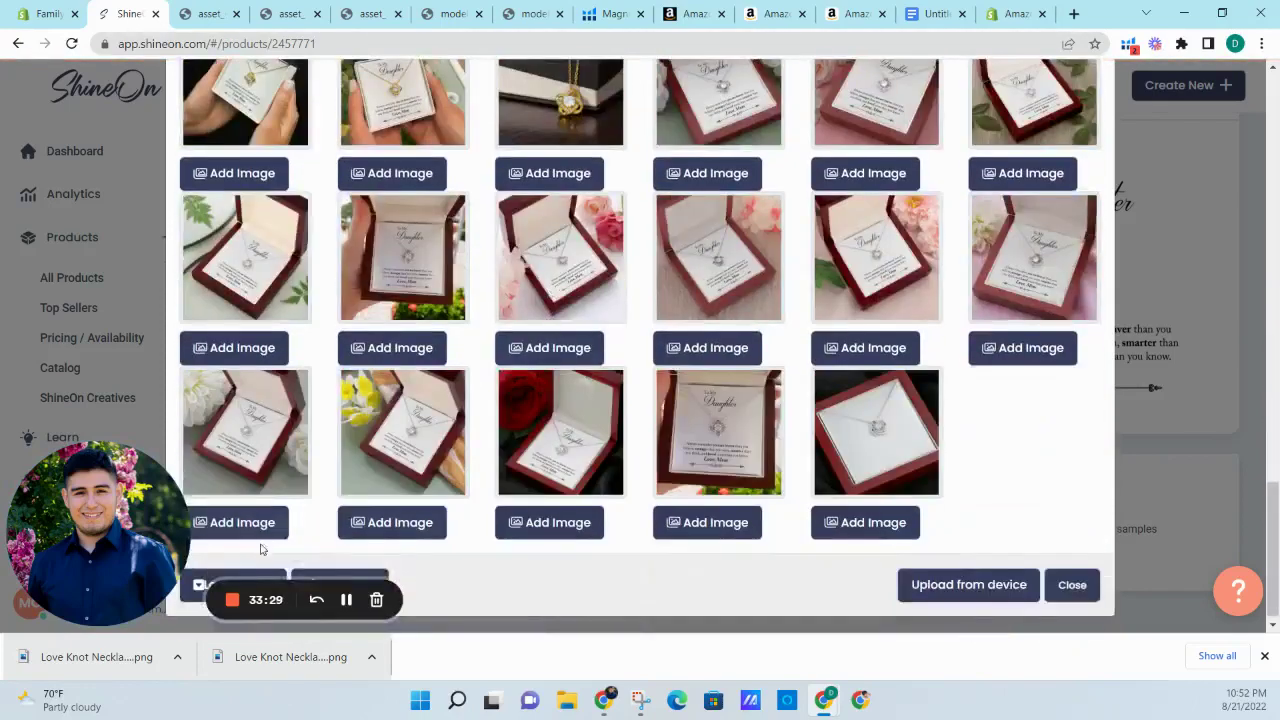
{"action": "left_click", "coordinate": [255, 578]}
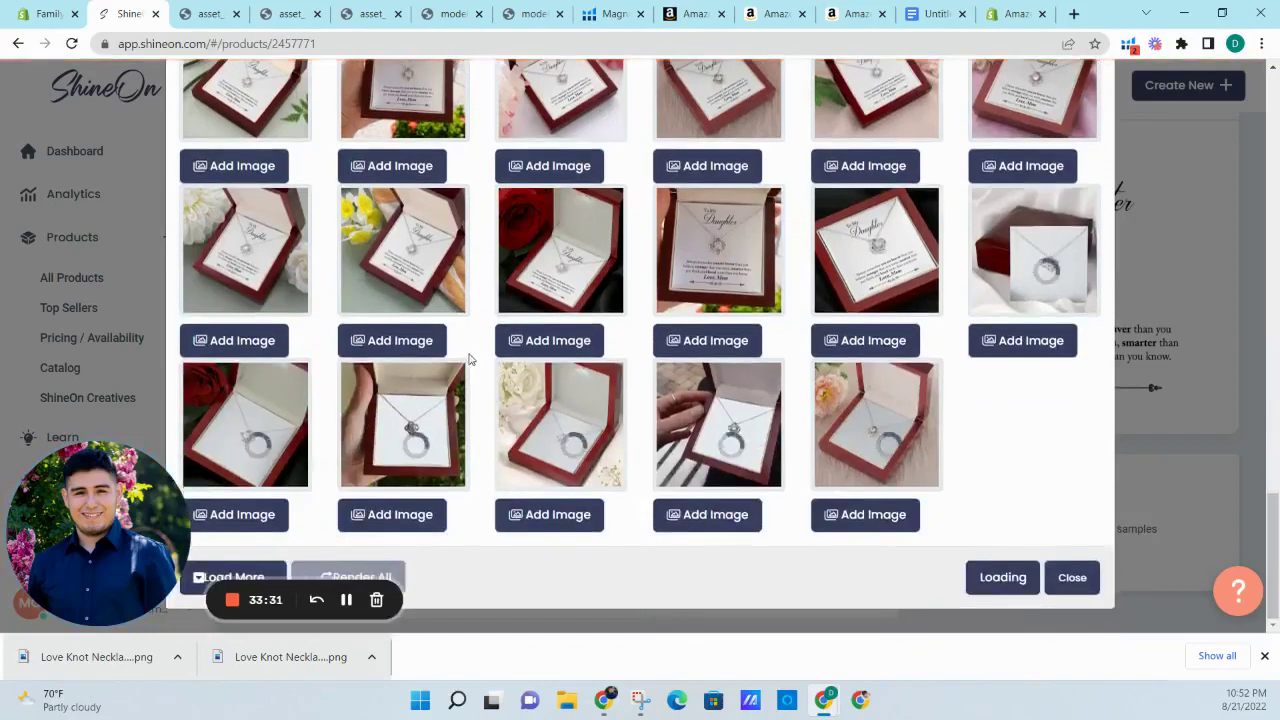
{"action": "left_click", "coordinate": [258, 570]}
{"action": "scroll", "coordinate": [384, 418], "scroll_direction": "down", "scroll_amount": 3}
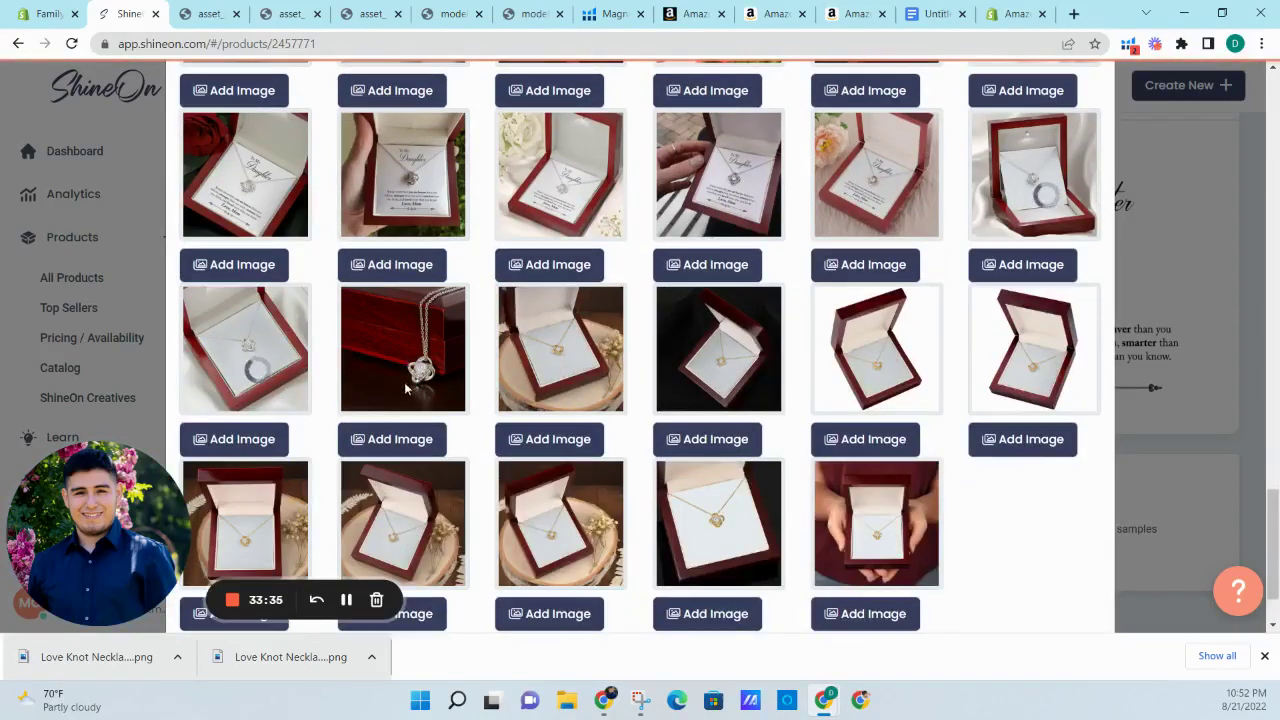
{"action": "scroll", "coordinate": [255, 567], "scroll_direction": "down", "scroll_amount": 1}
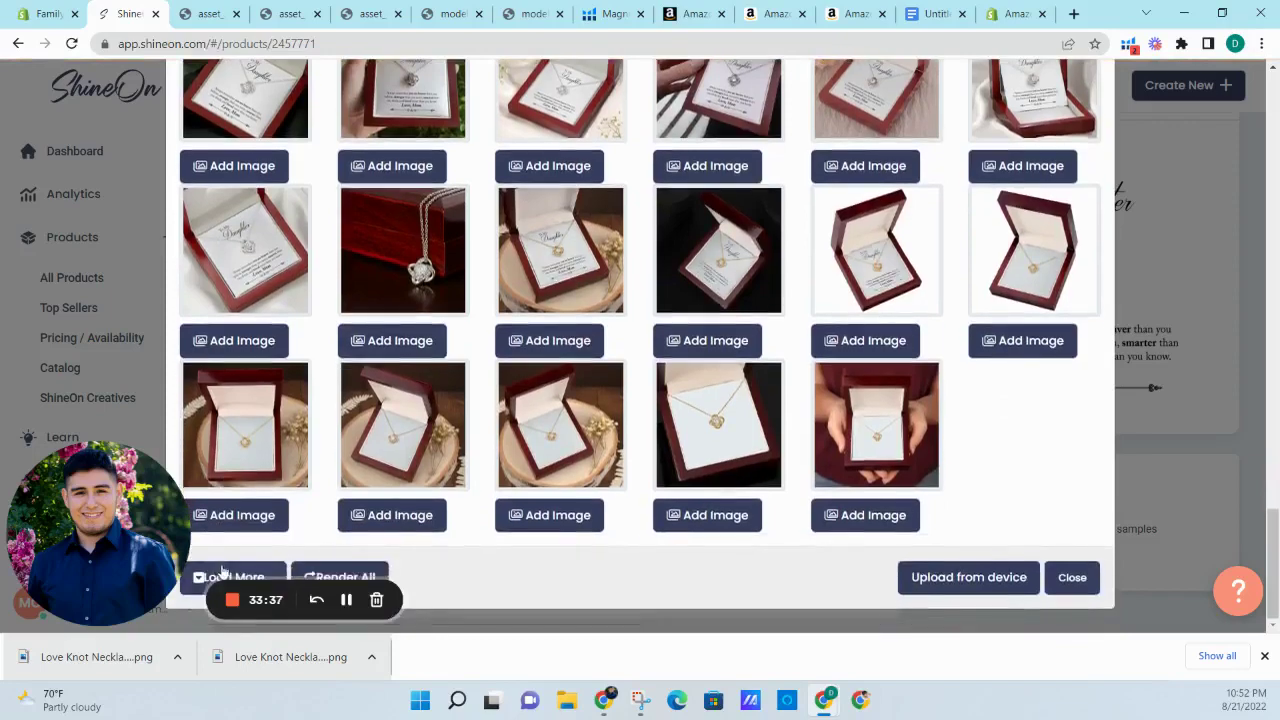
{"action": "left_click", "coordinate": [255, 567]}
- Compare the wooden-box mockups and load the last remaining batch of images
{"action": "scroll", "coordinate": [443, 445], "scroll_direction": "up", "scroll_amount": 5}
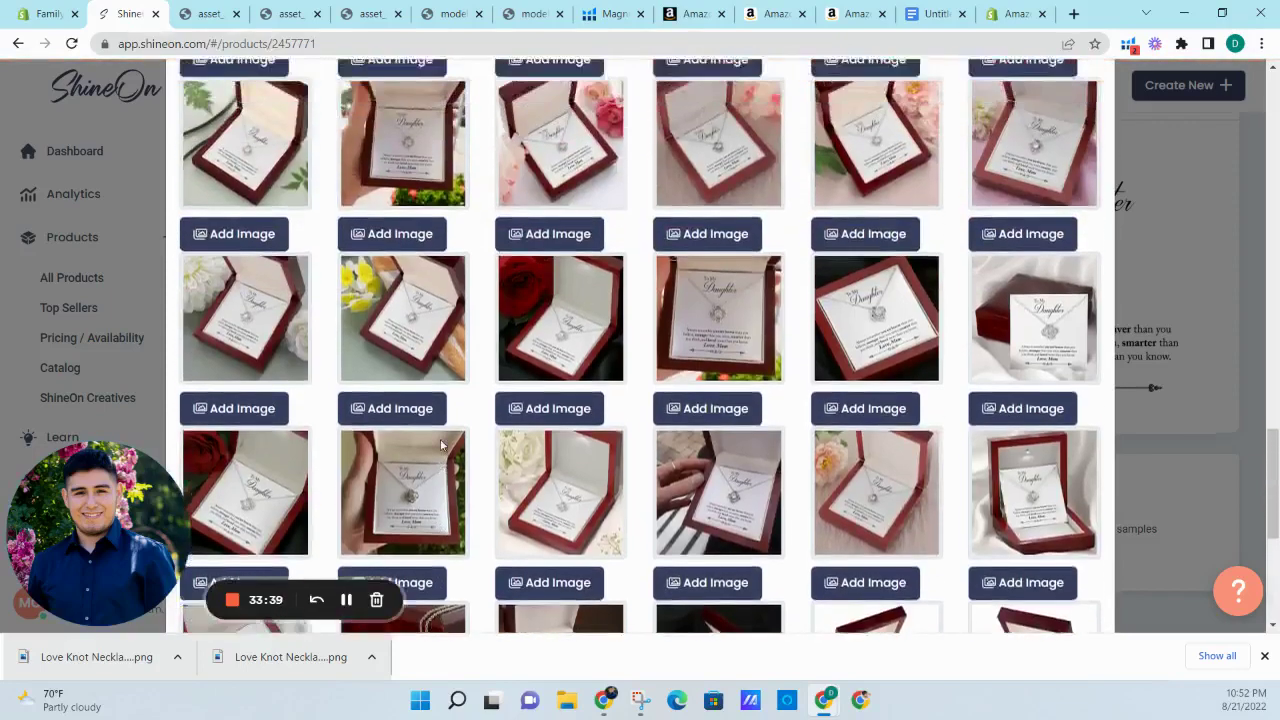
{"action": "scroll", "coordinate": [443, 445], "scroll_direction": "up", "scroll_amount": 3}
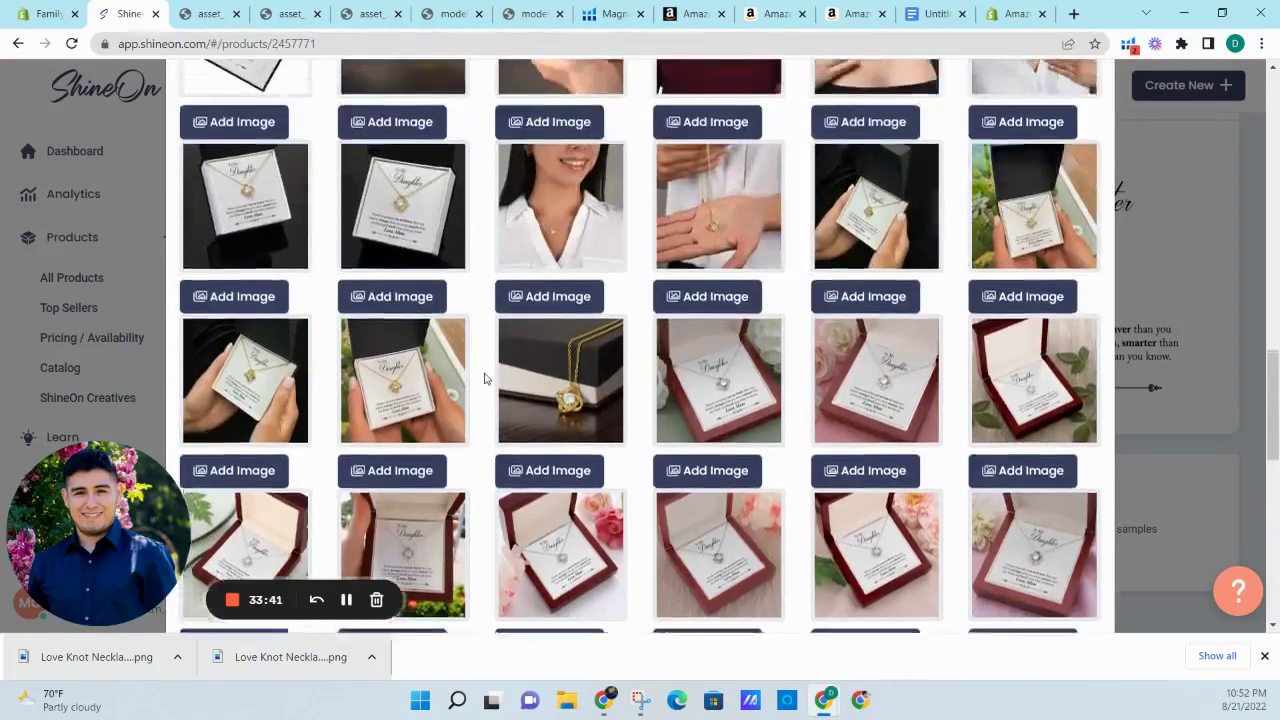
{"action": "scroll", "coordinate": [486, 374], "scroll_direction": "down", "scroll_amount": 3}
{"action": "scroll", "coordinate": [489, 370], "scroll_direction": "down", "scroll_amount": 5}
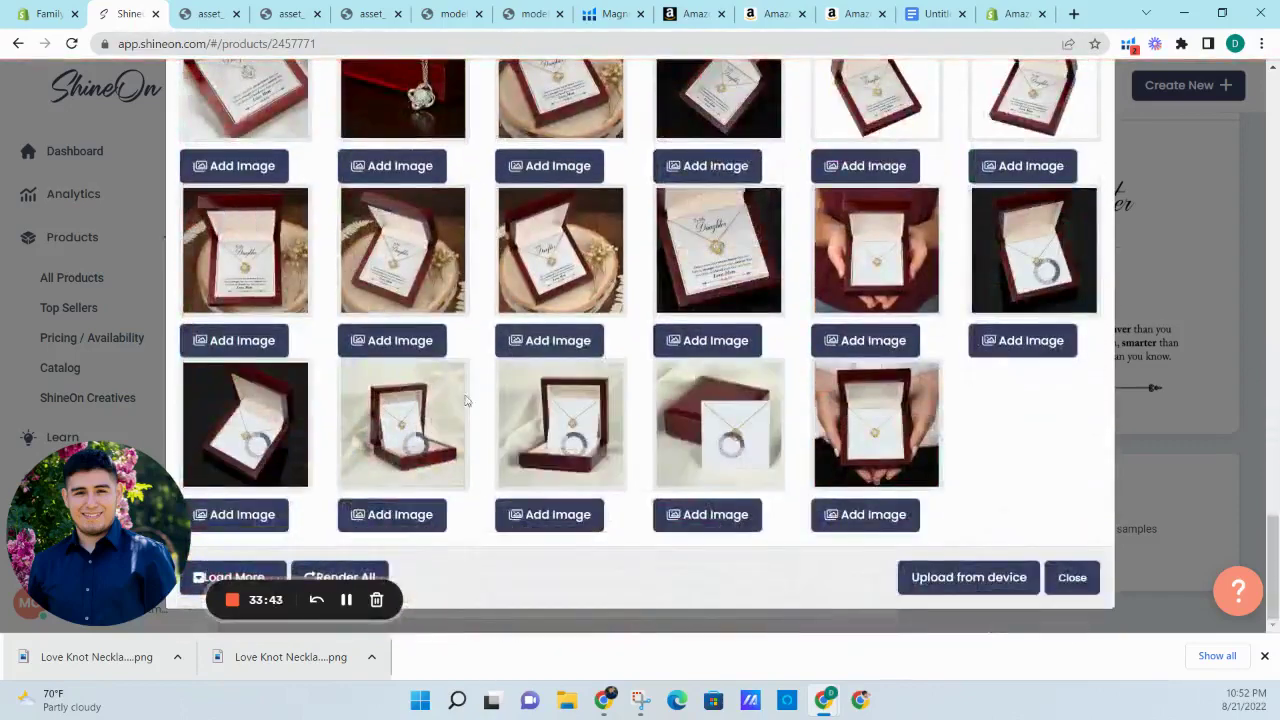
{"action": "left_click", "coordinate": [218, 568]}
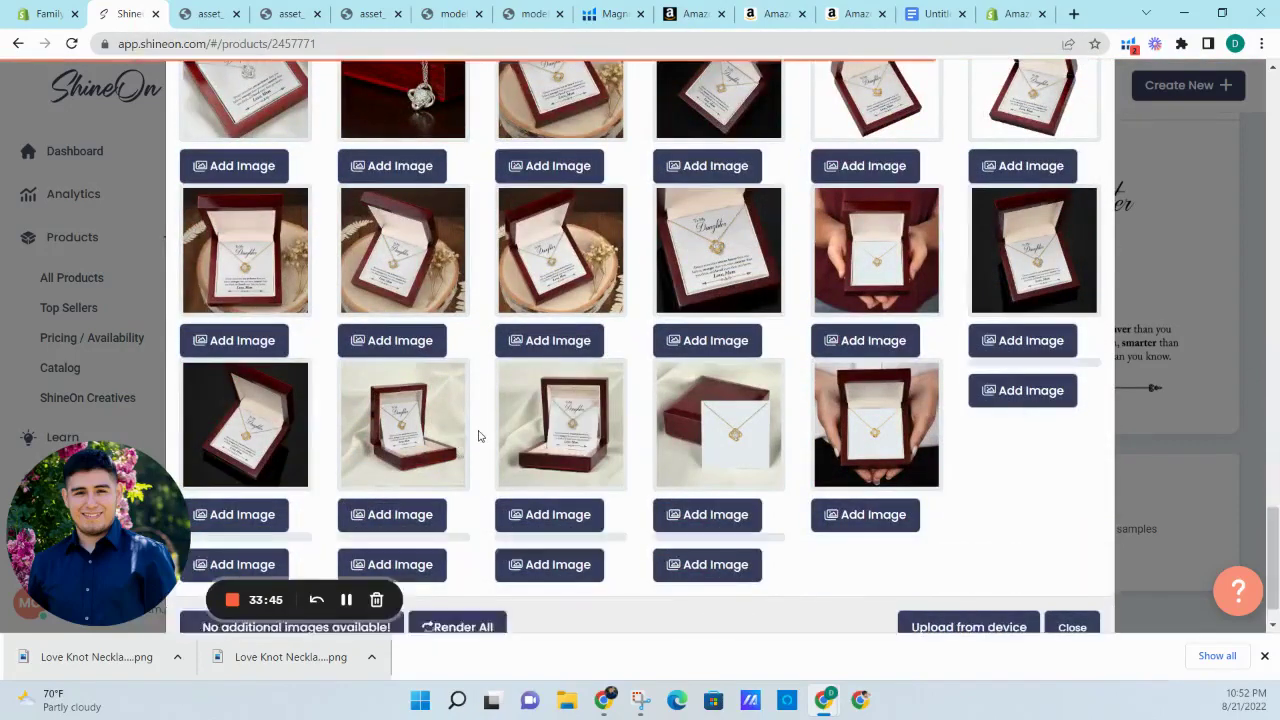
{"action": "scroll", "coordinate": [490, 415], "scroll_direction": "down", "scroll_amount": 2}
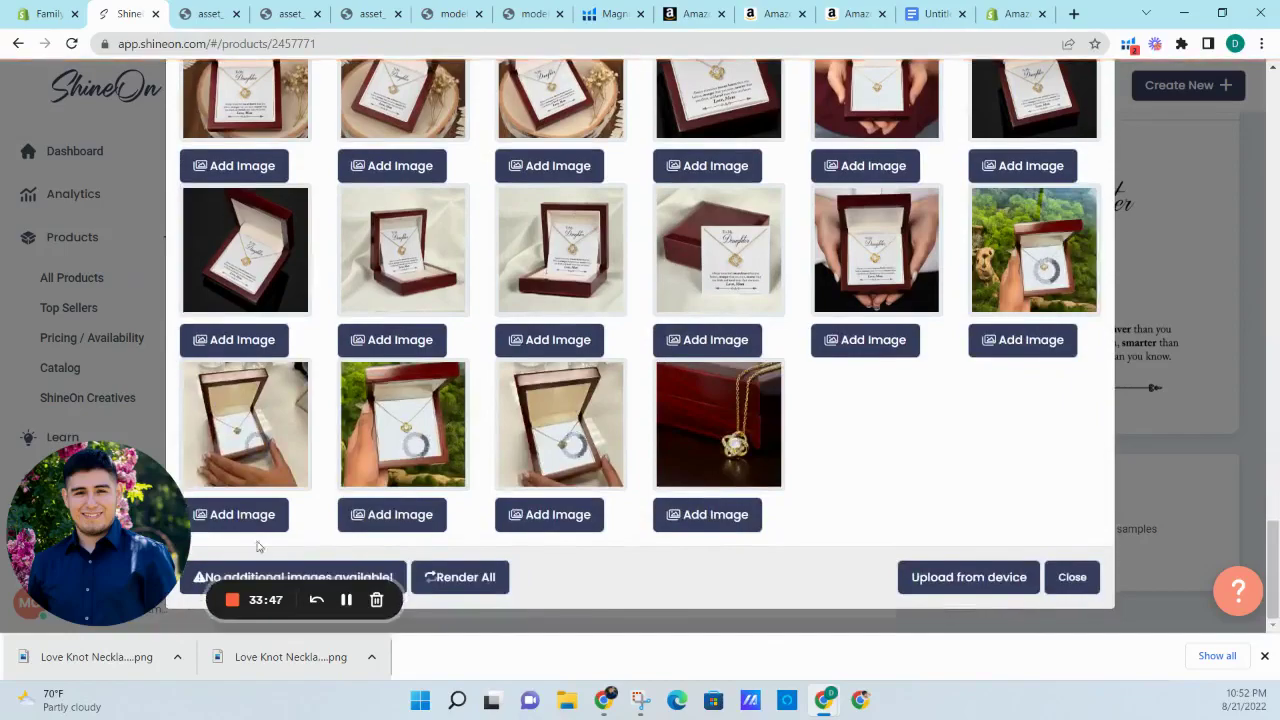
- Open the silver necklace mockup in an open wooden box on white satin in a new tab
{"action": "scroll", "coordinate": [430, 335], "scroll_direction": "up", "scroll_amount": 15}
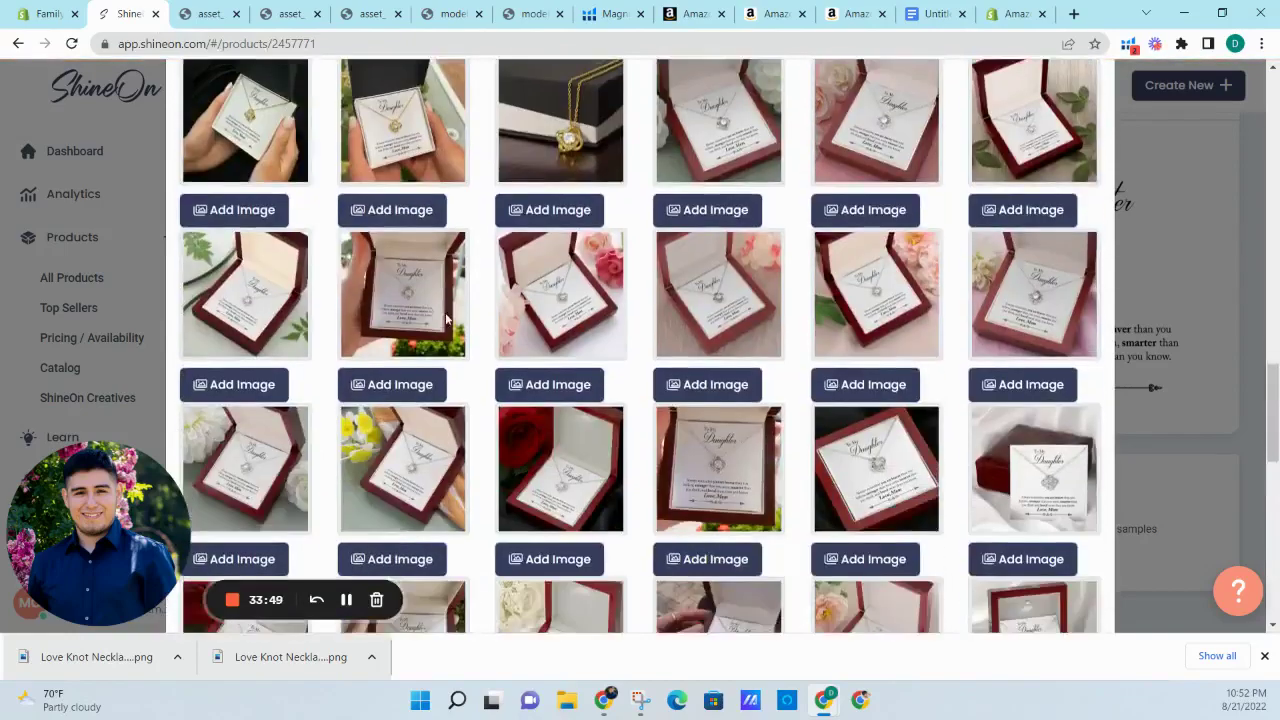
{"action": "scroll", "coordinate": [449, 318], "scroll_direction": "down", "scroll_amount": 1}
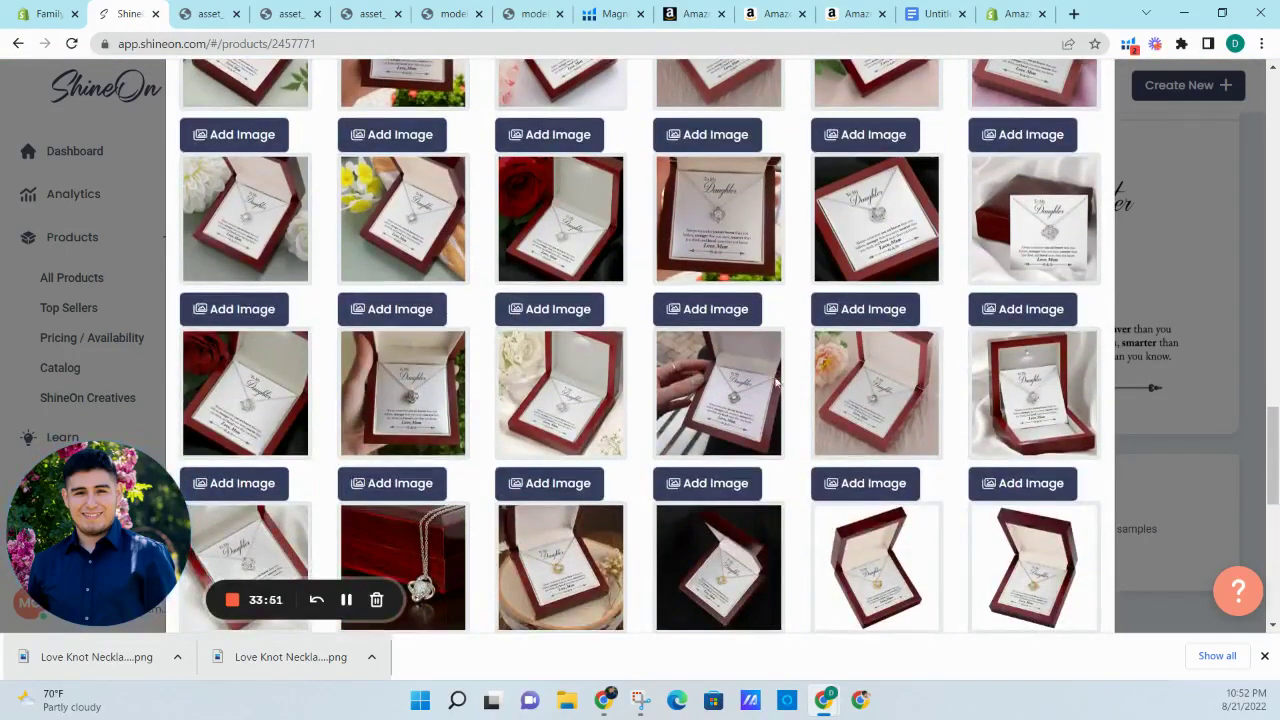
{"action": "right_click", "coordinate": [1065, 403]}
{"action": "left_click", "coordinate": [1078, 406]}
- Look through the other wooden-box mockups and open the hand-held silver necklace one in a new tab
{"action": "scroll", "coordinate": [808, 352], "scroll_direction": "down", "scroll_amount": 5}
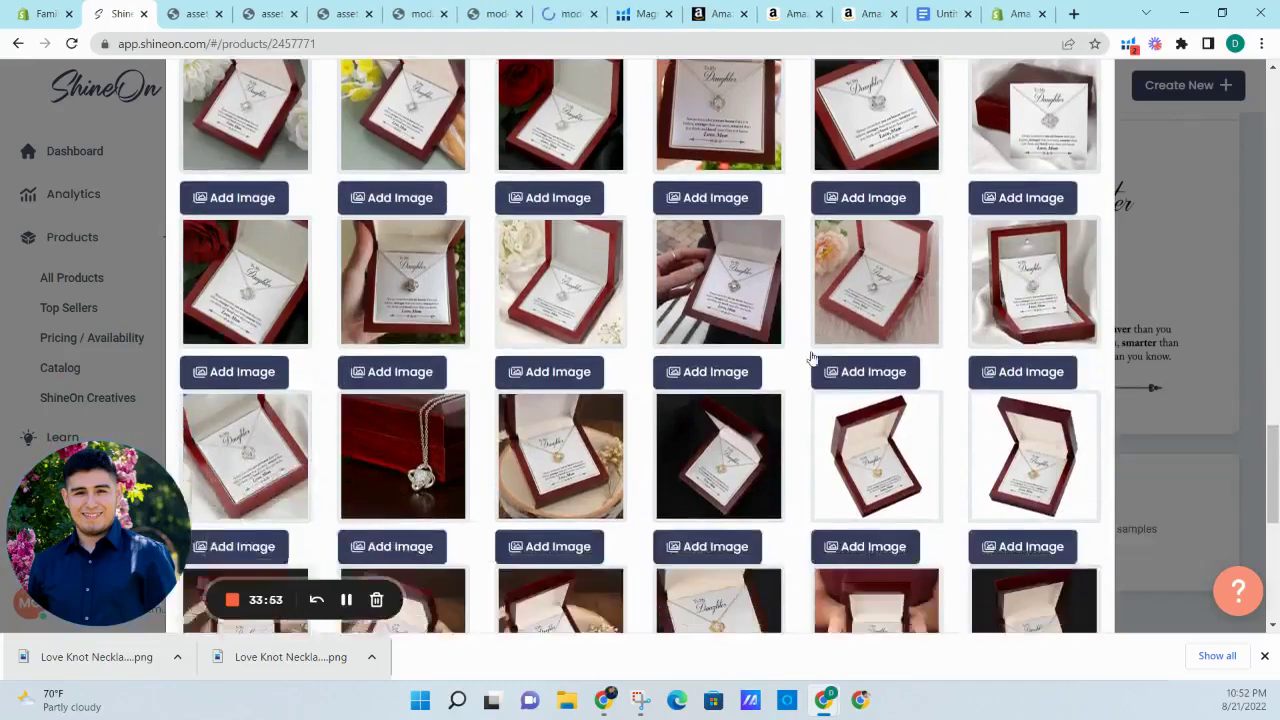
{"action": "scroll", "coordinate": [814, 348], "scroll_direction": "down", "scroll_amount": 2}
{"action": "scroll", "coordinate": [810, 345], "scroll_direction": "up", "scroll_amount": 4}
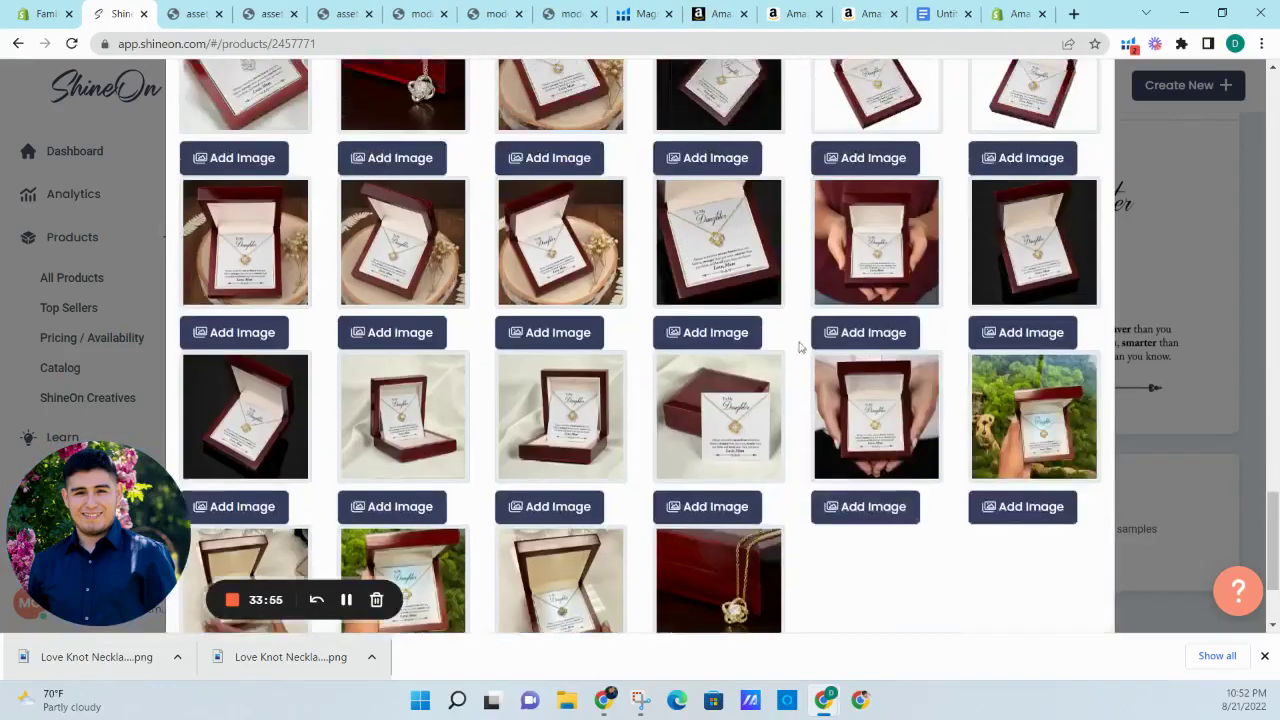
{"action": "scroll", "coordinate": [563, 320], "scroll_direction": "up", "scroll_amount": 2}
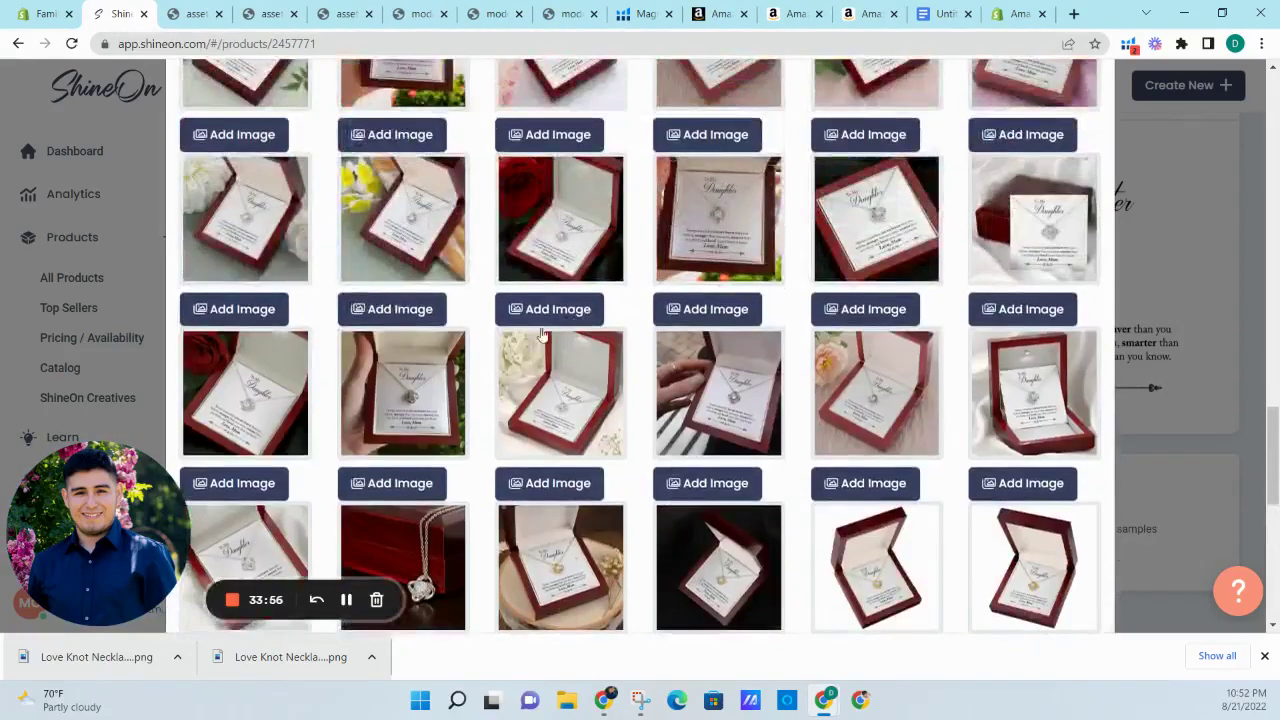
{"action": "scroll", "coordinate": [444, 376], "scroll_direction": "up", "scroll_amount": 3}
{"action": "right_click", "coordinate": [431, 366]}
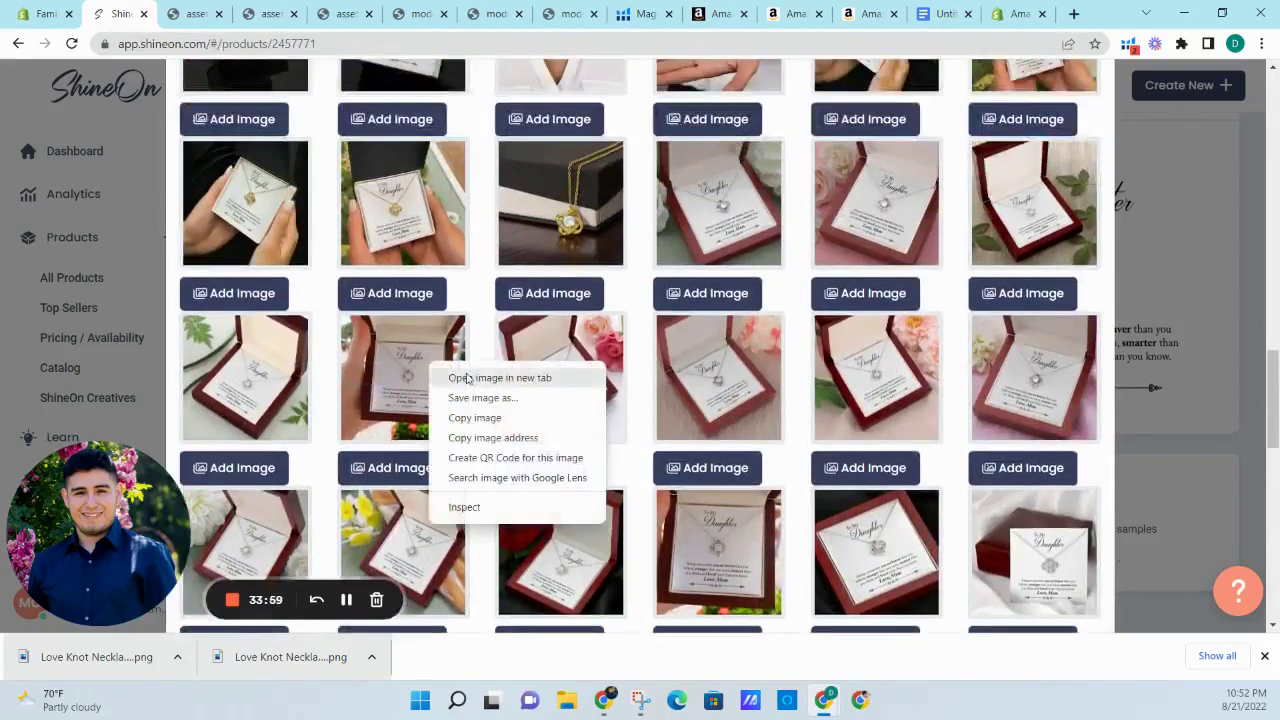
- Open a hand-held gold necklace mockup from the gold set in a new tab
{"action": "scroll", "coordinate": [543, 334], "scroll_direction": "up", "scroll_amount": 3}
{"action": "right_click", "coordinate": [892, 494]}
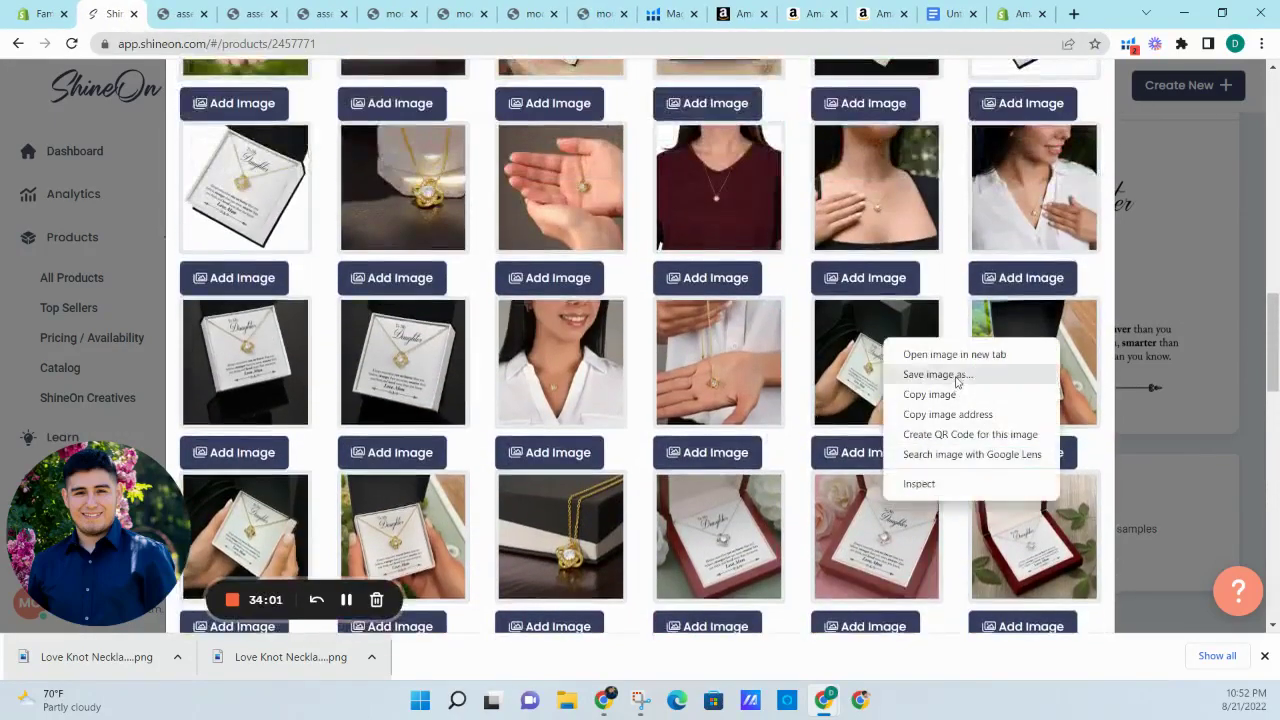
{"action": "key", "text": "Escape"}
- Open the mockup of the silver necklace hanging over the closed wooden box in a new tab
{"action": "scroll", "coordinate": [808, 362], "scroll_direction": "down", "scroll_amount": 3}
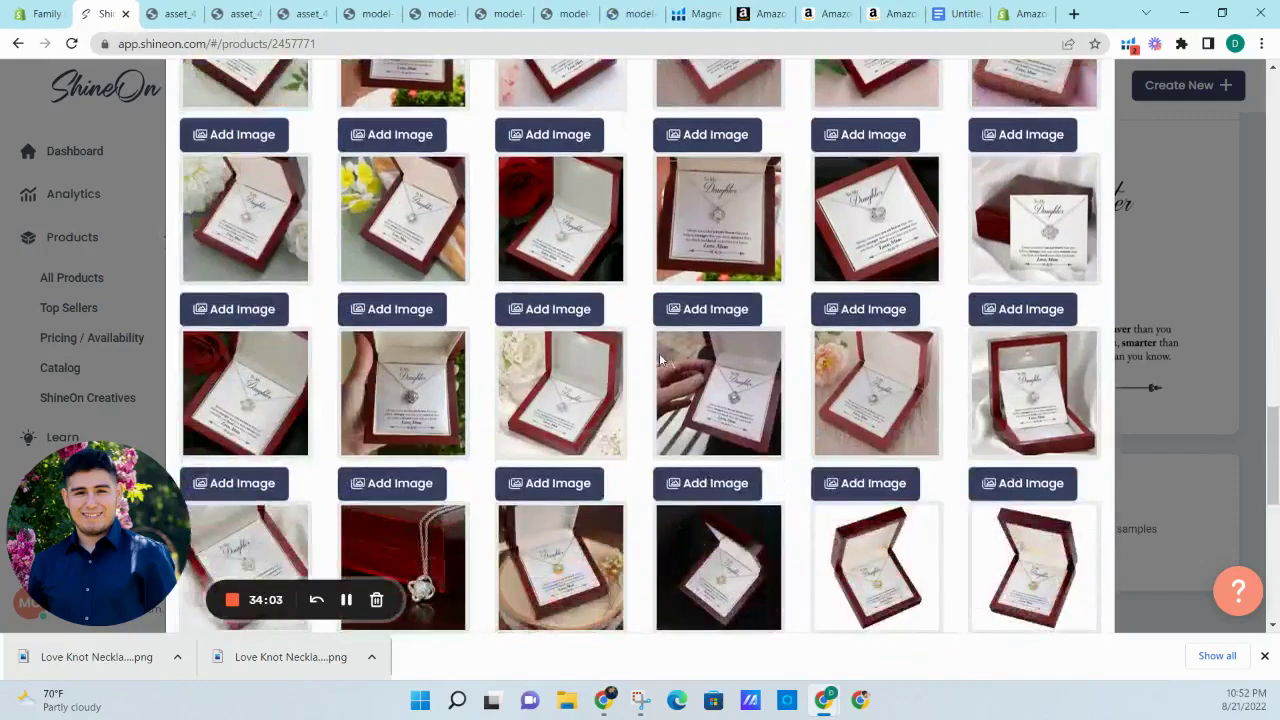
{"action": "scroll", "coordinate": [910, 367], "scroll_direction": "down", "scroll_amount": 1}
{"action": "right_click", "coordinate": [425, 449]}
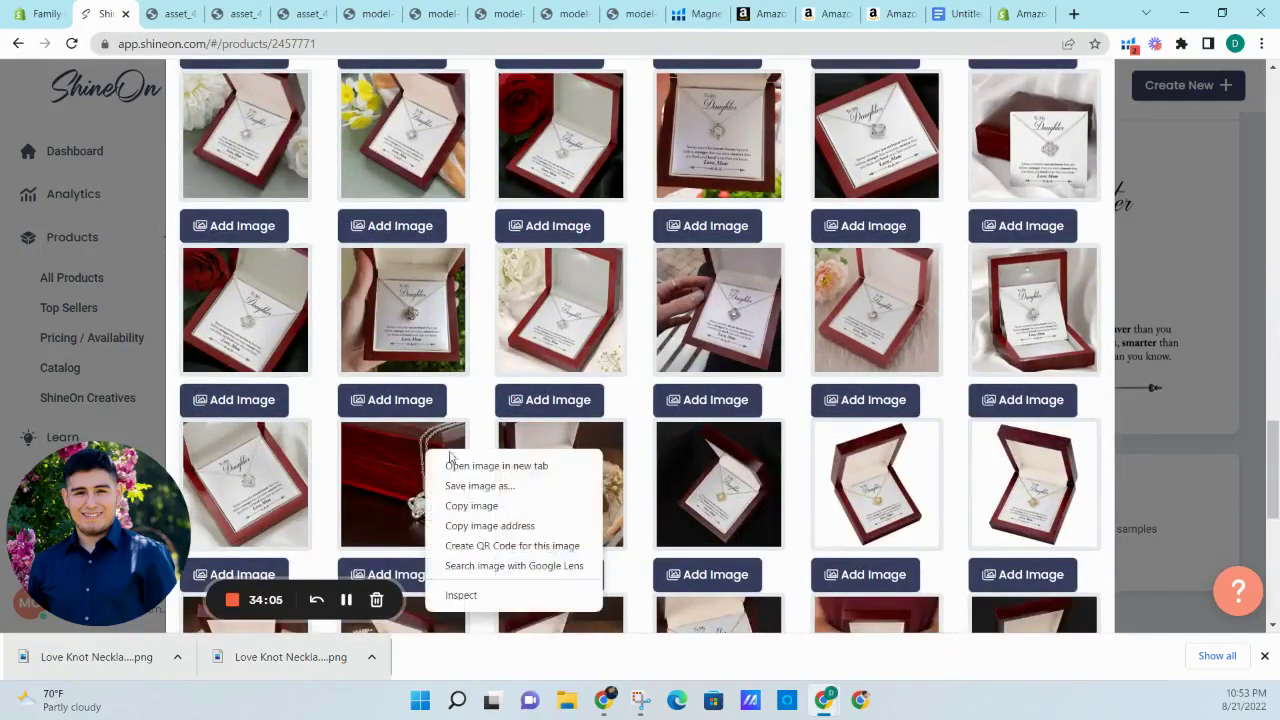
{"action": "key", "text": "Escape"}
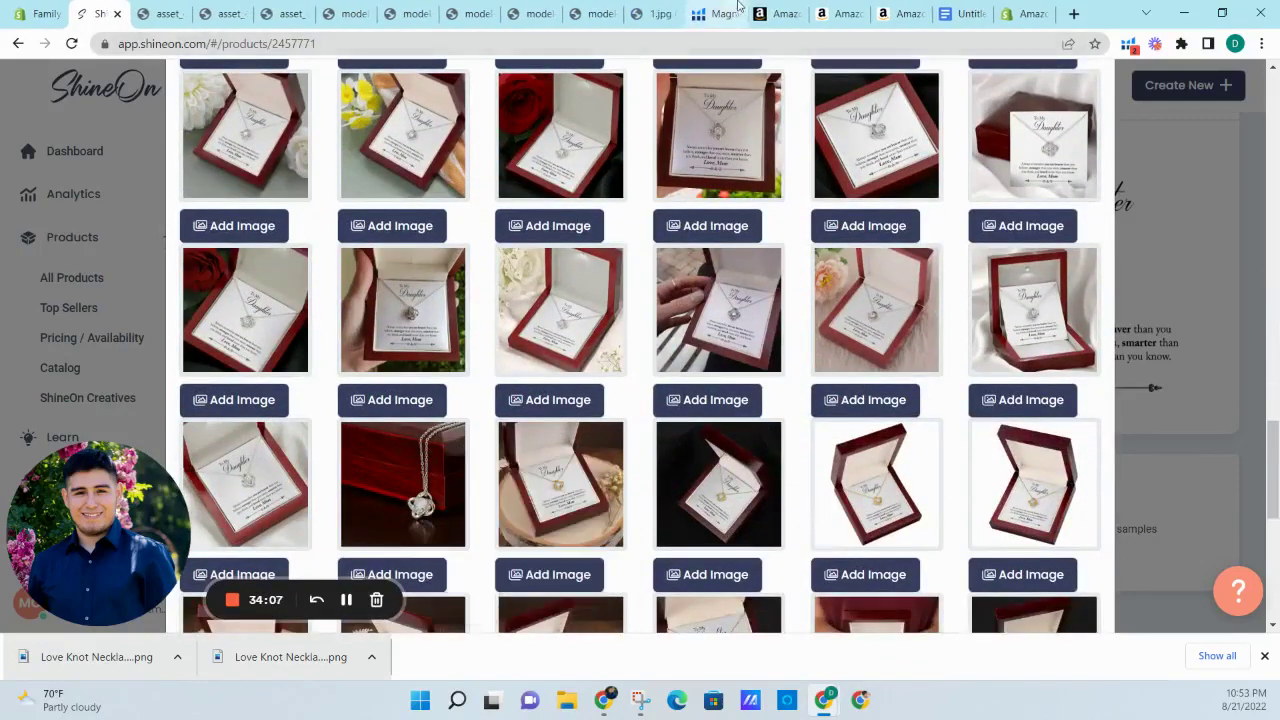
- Switch to Amazon Seller Central's Manage Inventory page and expand the mother daughter necklace listing to show its variations
{"action": "left_click", "coordinate": [775, 13]}
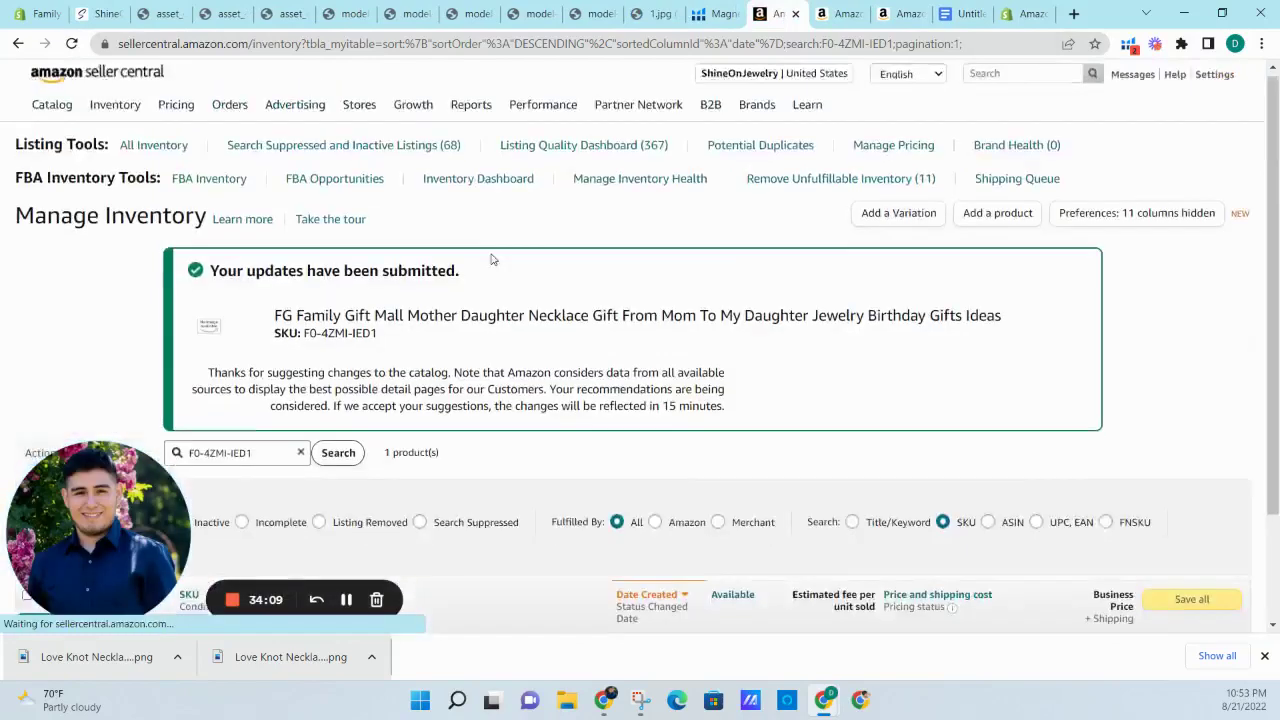
{"action": "scroll", "coordinate": [491, 259], "scroll_direction": "down", "scroll_amount": 2}
{"action": "left_click_drag", "start_coordinate": [140, 494], "coordinate": [1237, 535]}
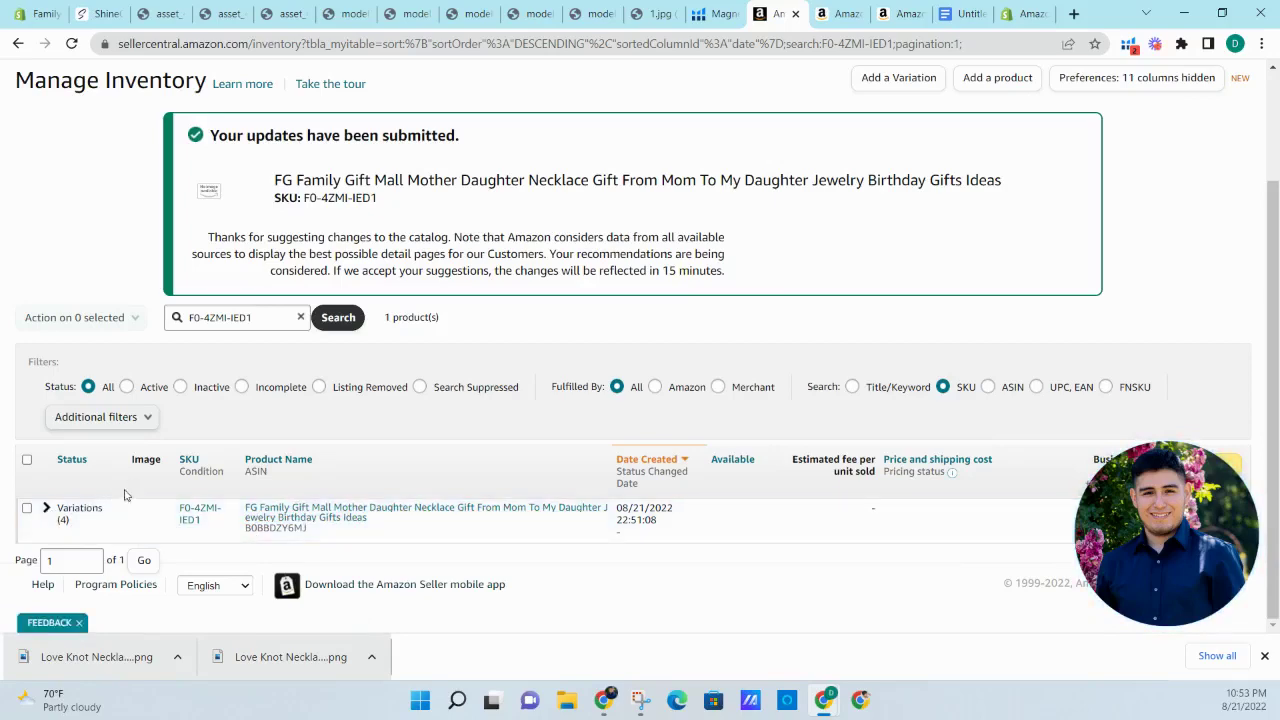
{"action": "left_click", "coordinate": [46, 508]}
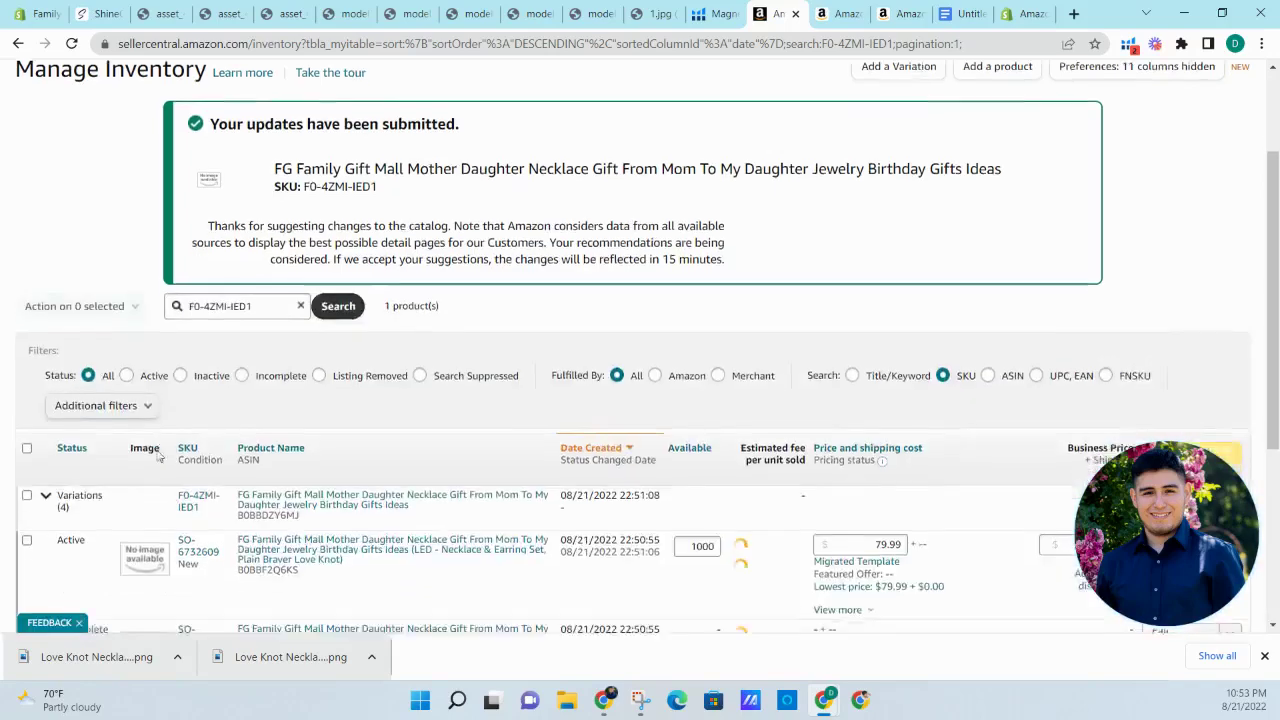
{"action": "scroll", "coordinate": [158, 456], "scroll_direction": "down", "scroll_amount": 2}
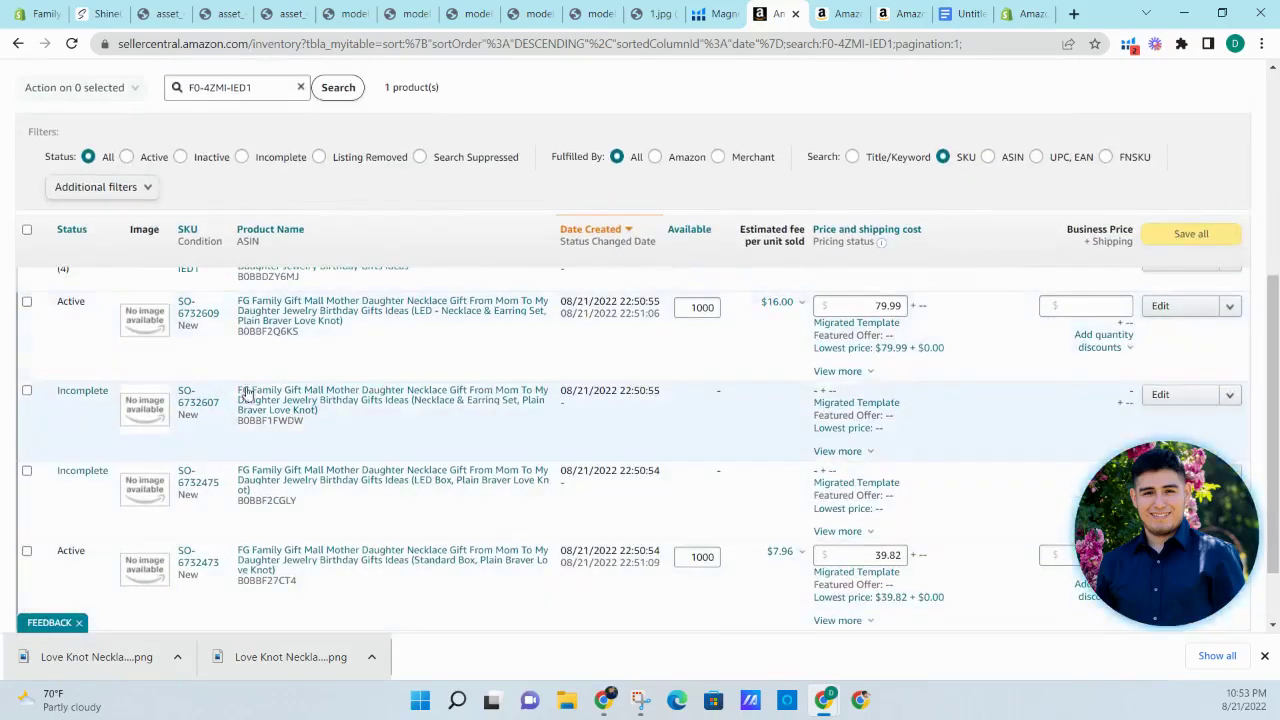
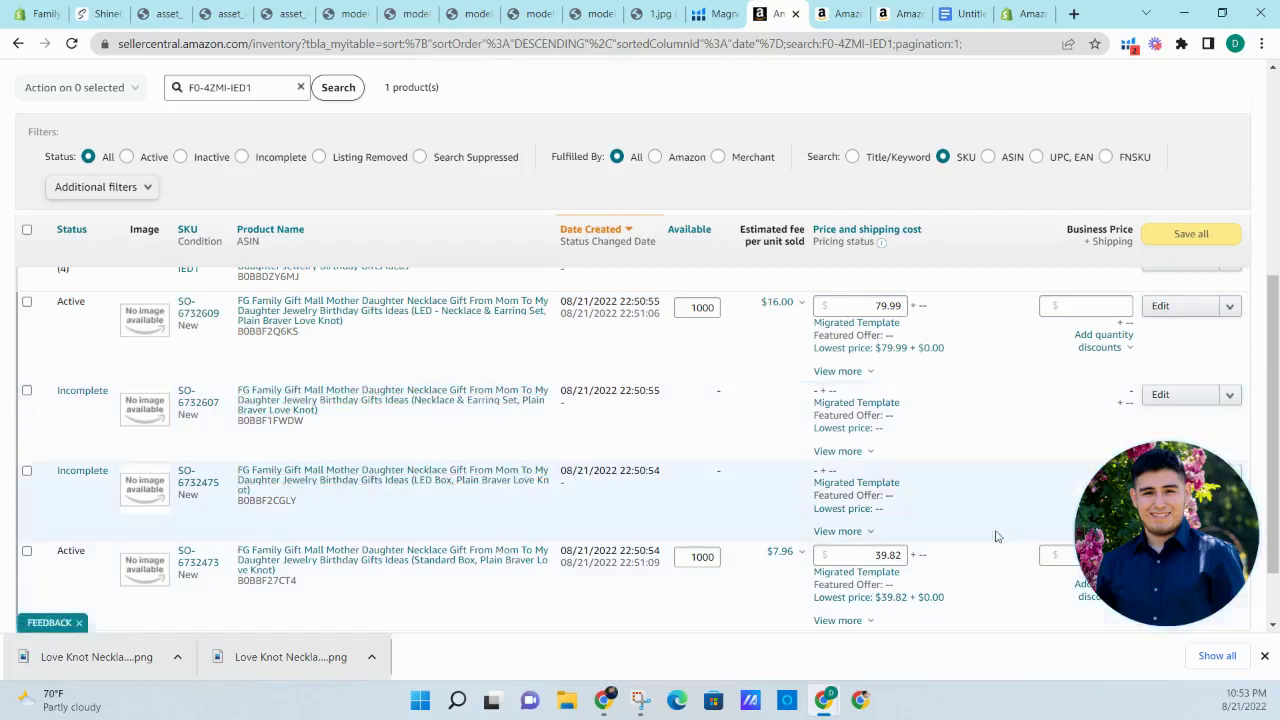
- Open the Standard Box, Plain Braver Love Knot variation for editing and go to its image settings
{"action": "left_click_drag", "start_coordinate": [1145, 515], "coordinate": [1145, 350]}
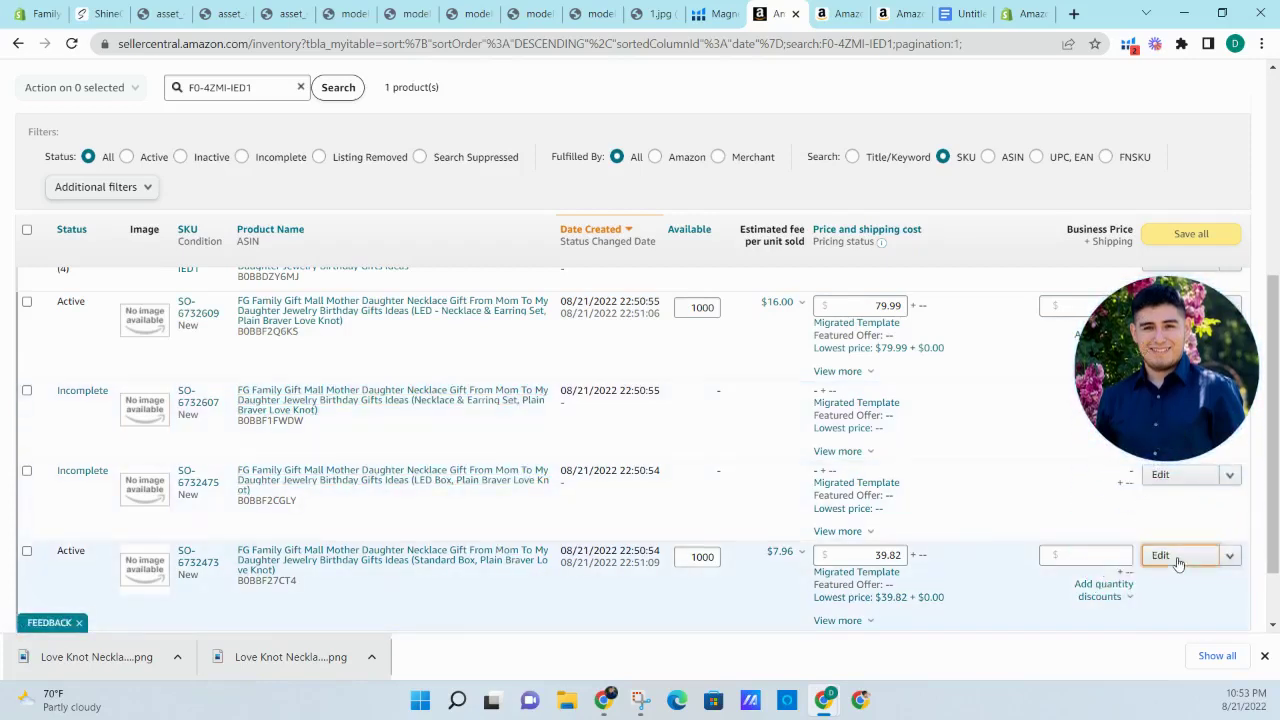
{"action": "left_click", "coordinate": [1160, 555]}
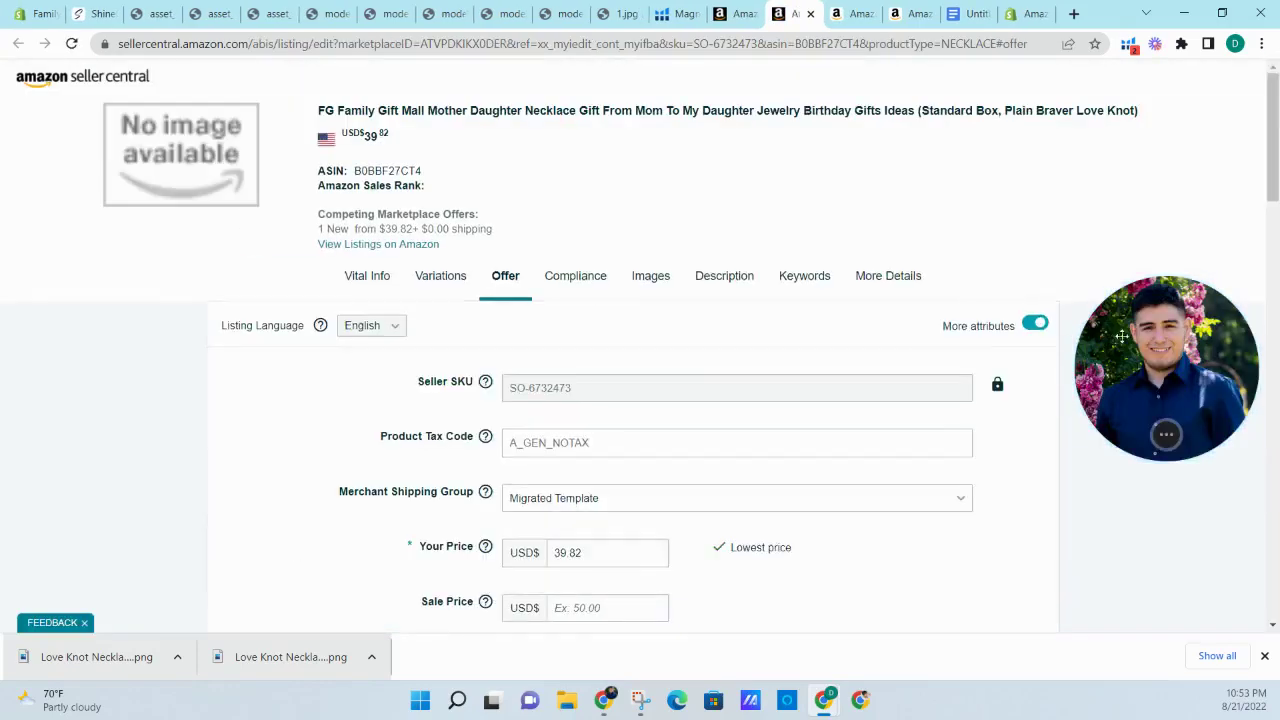
{"action": "left_click_drag", "start_coordinate": [1150, 356], "coordinate": [1150, 523]}
{"action": "left_click", "coordinate": [662, 292]}
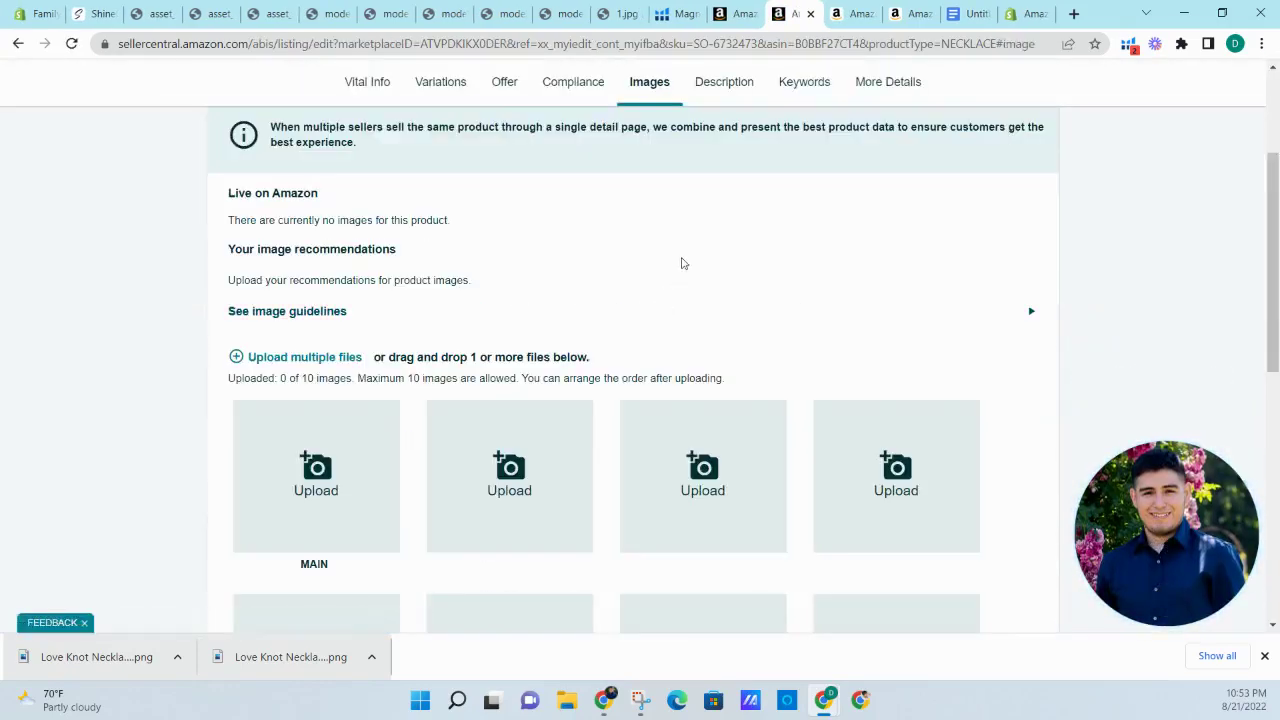
- Upload the front-facing silver necklace image on white as the variation's MAIN image and close that image's tab
{"action": "left_click", "coordinate": [733, 14]}
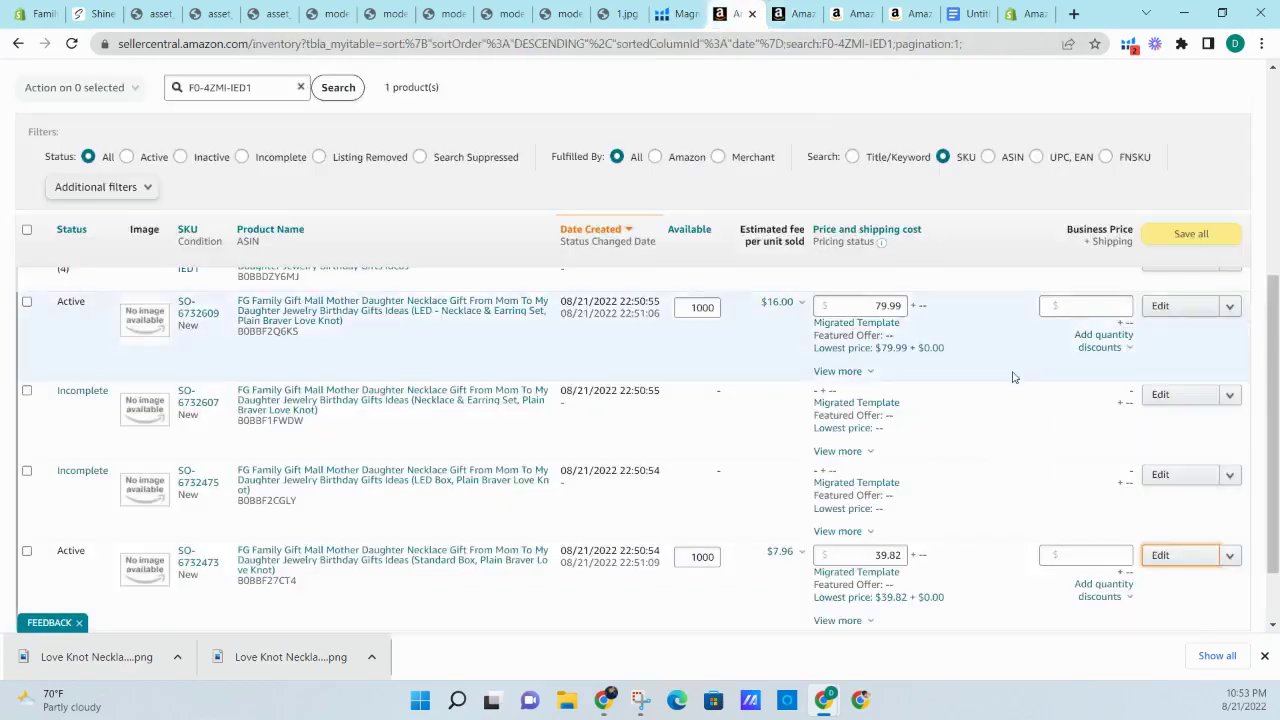
{"action": "left_click", "coordinate": [797, 14]}
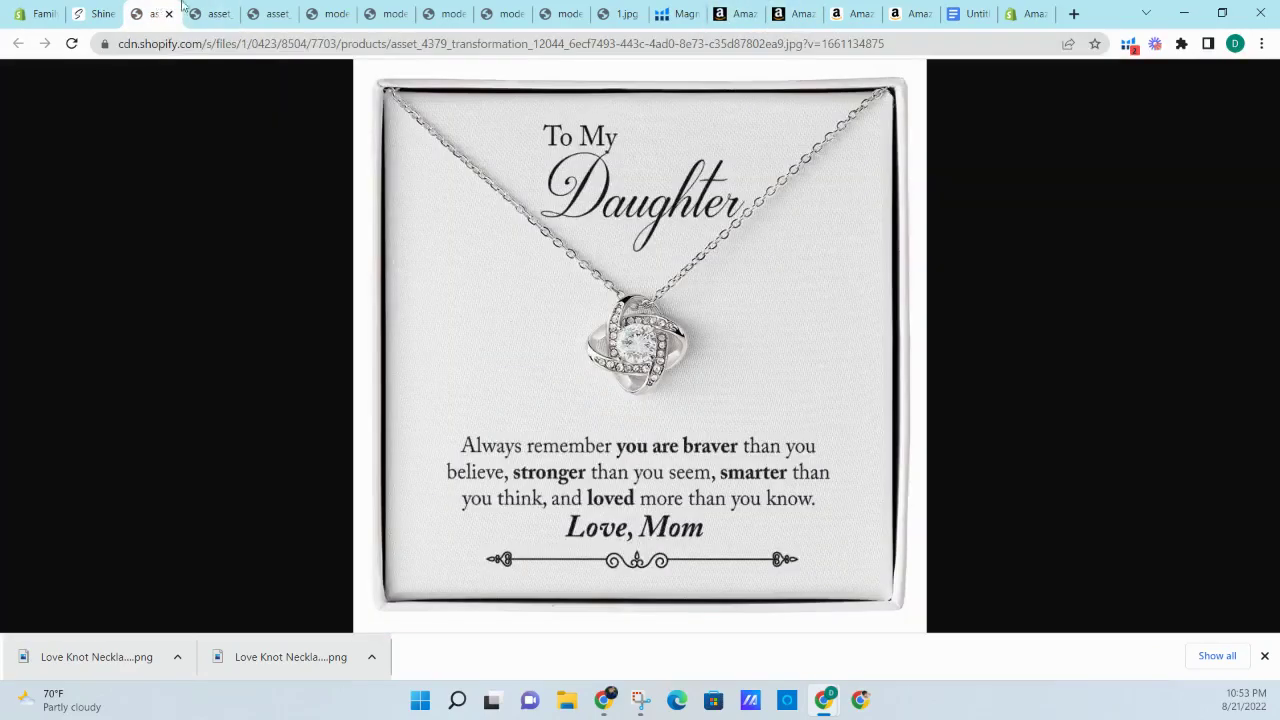
{"action": "left_click", "coordinate": [153, 12]}
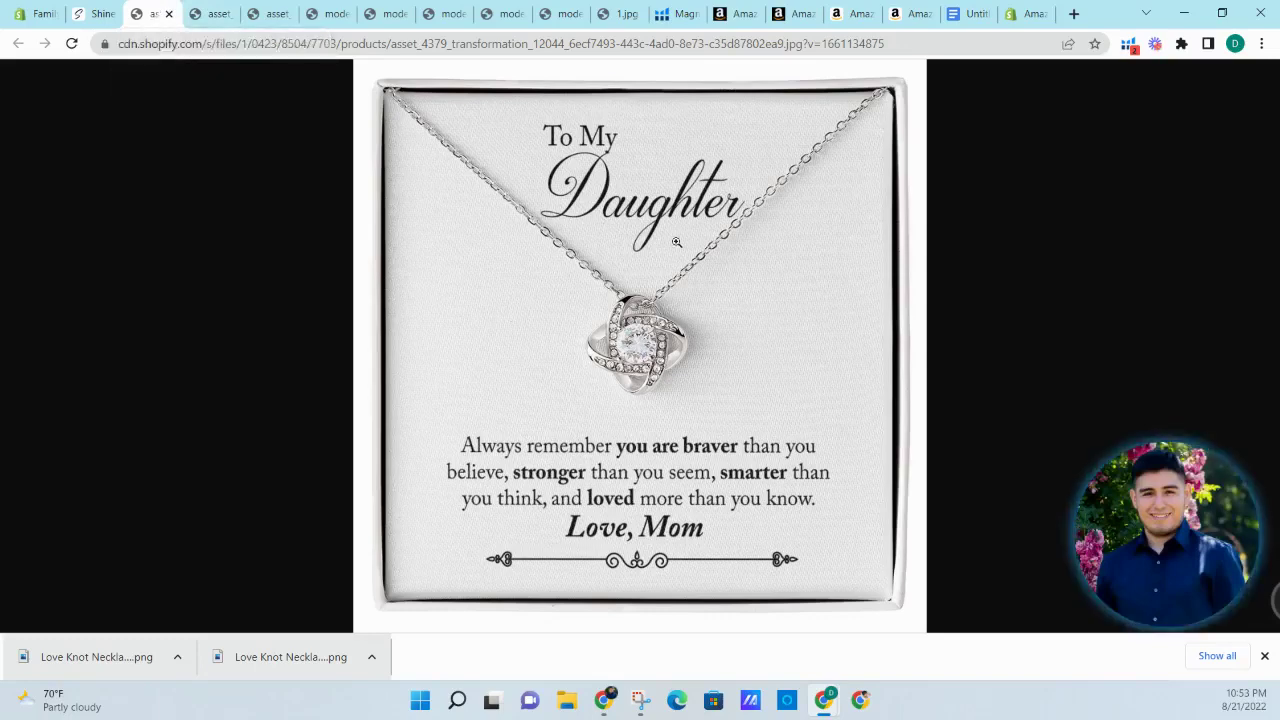
{"action": "left_click_drag", "start_coordinate": [676, 240], "coordinate": [352, 362]}
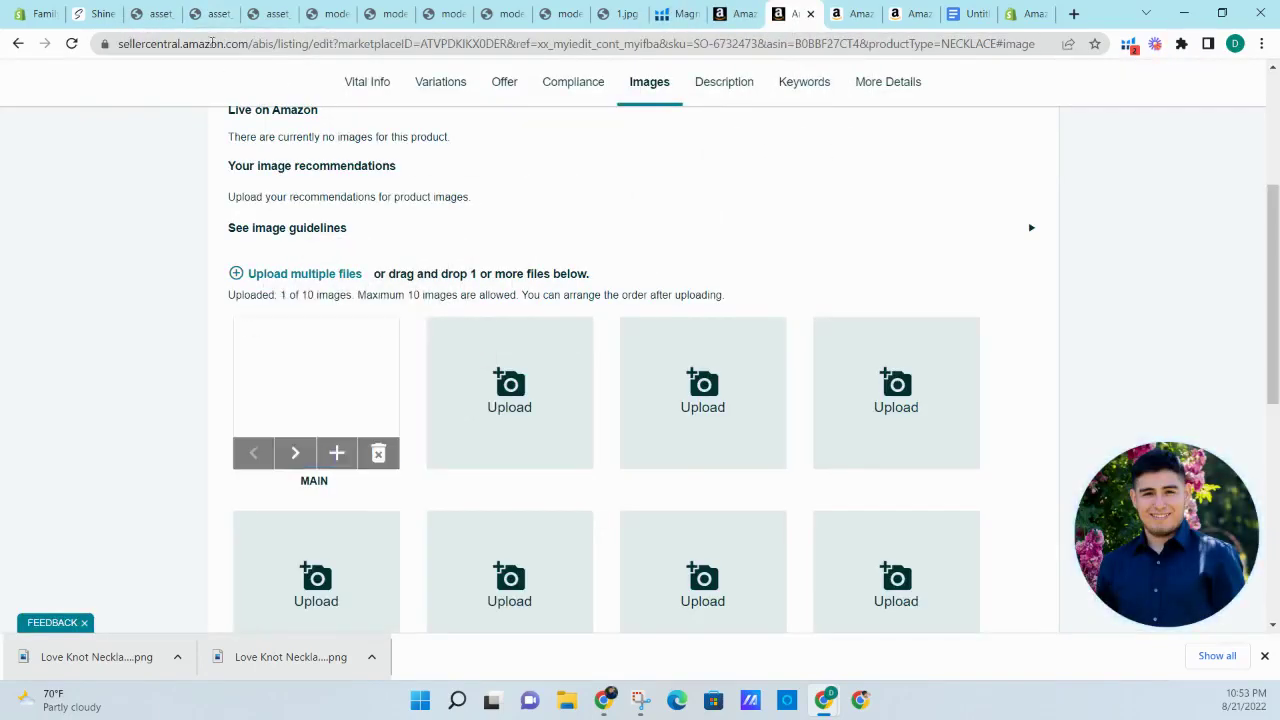
{"action": "left_click", "coordinate": [160, 12]}
{"action": "left_click", "coordinate": [176, 13]}
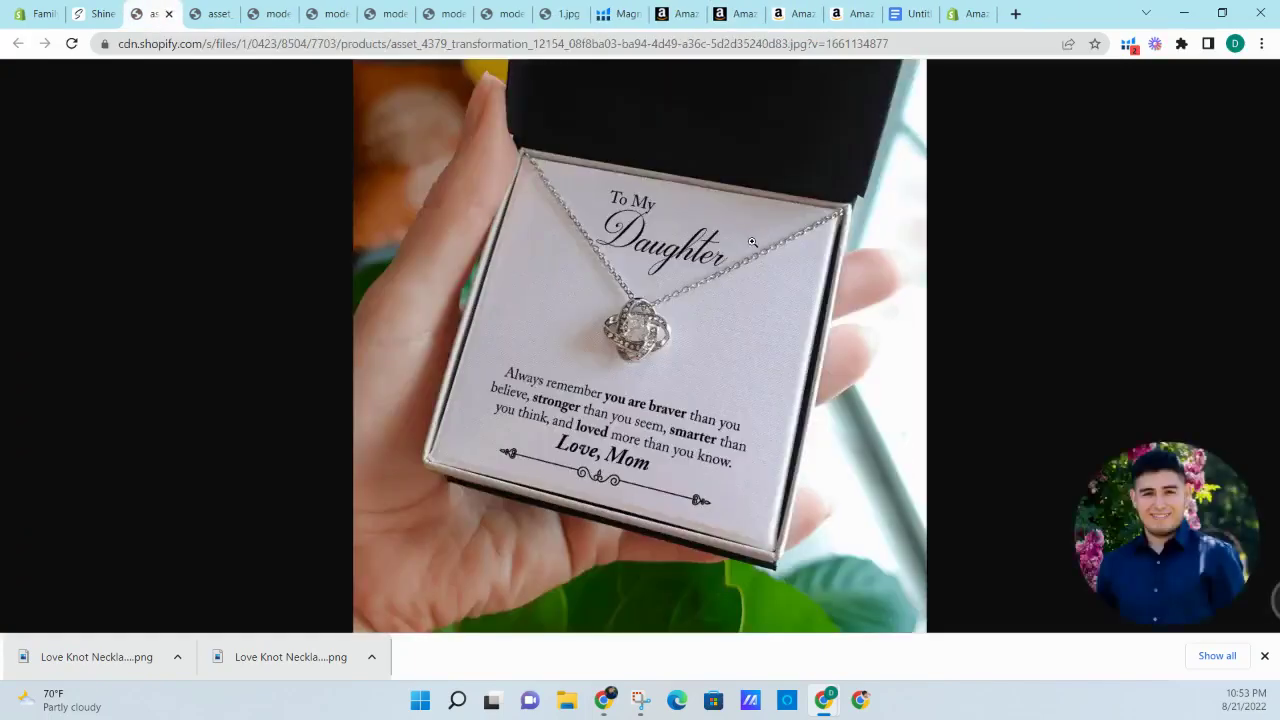
- Try to upload the tilted hand-held black-box asset image to the second slot, and close its tab
{"action": "left_click_drag", "start_coordinate": [754, 242], "coordinate": [543, 349]}
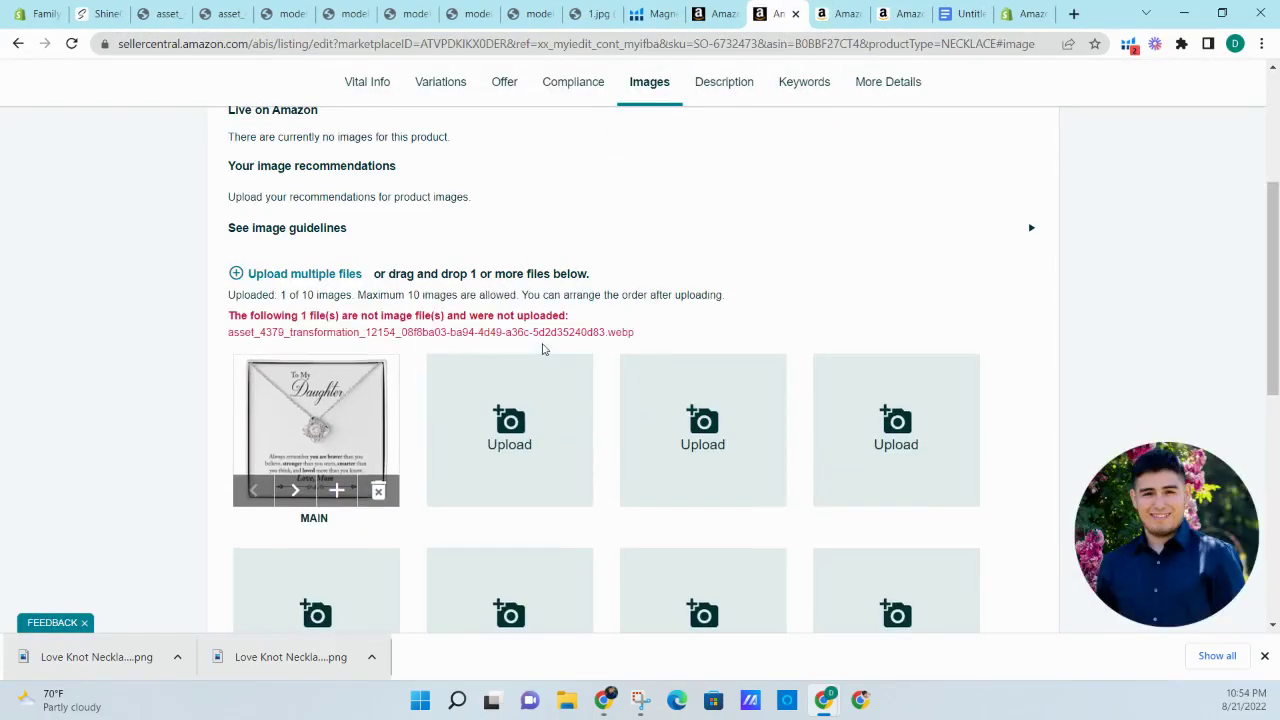
{"action": "left_click", "coordinate": [165, 13]}
{"action": "left_click", "coordinate": [178, 13]}
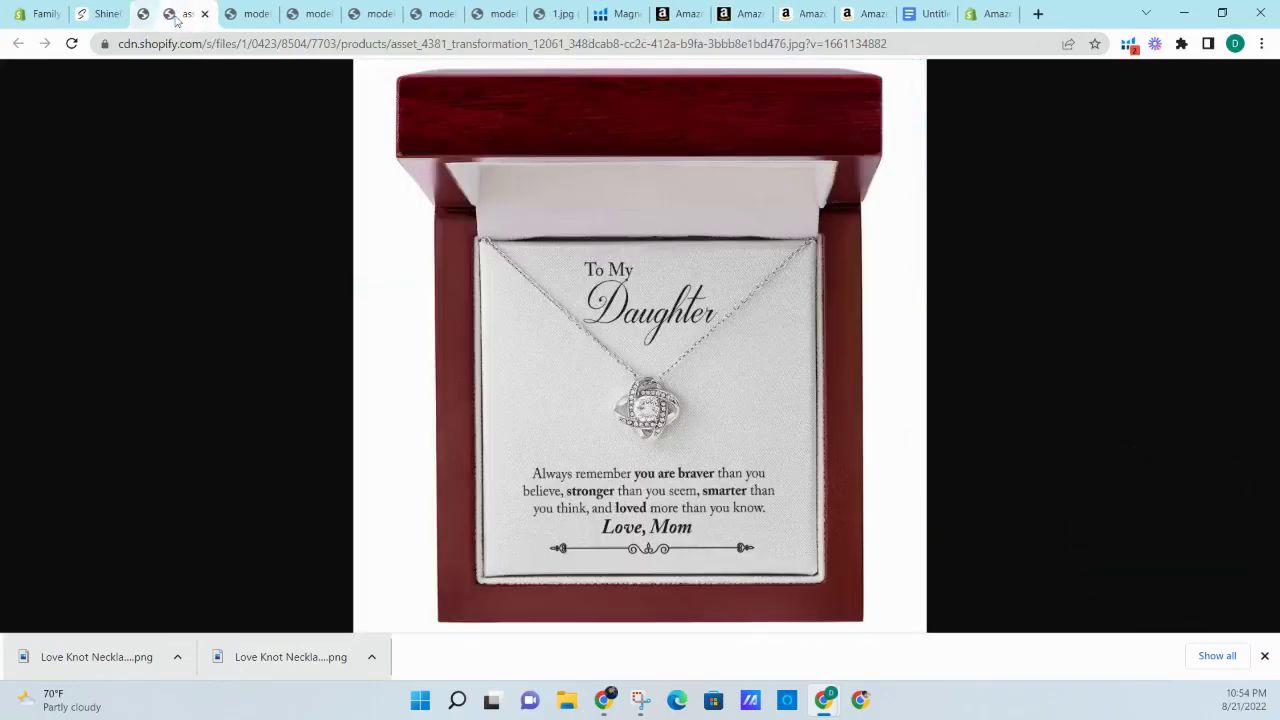
- Upload the tilted close-up of the silver necklace in a black box as the second image and close its tab
{"action": "left_click", "coordinate": [249, 14]}
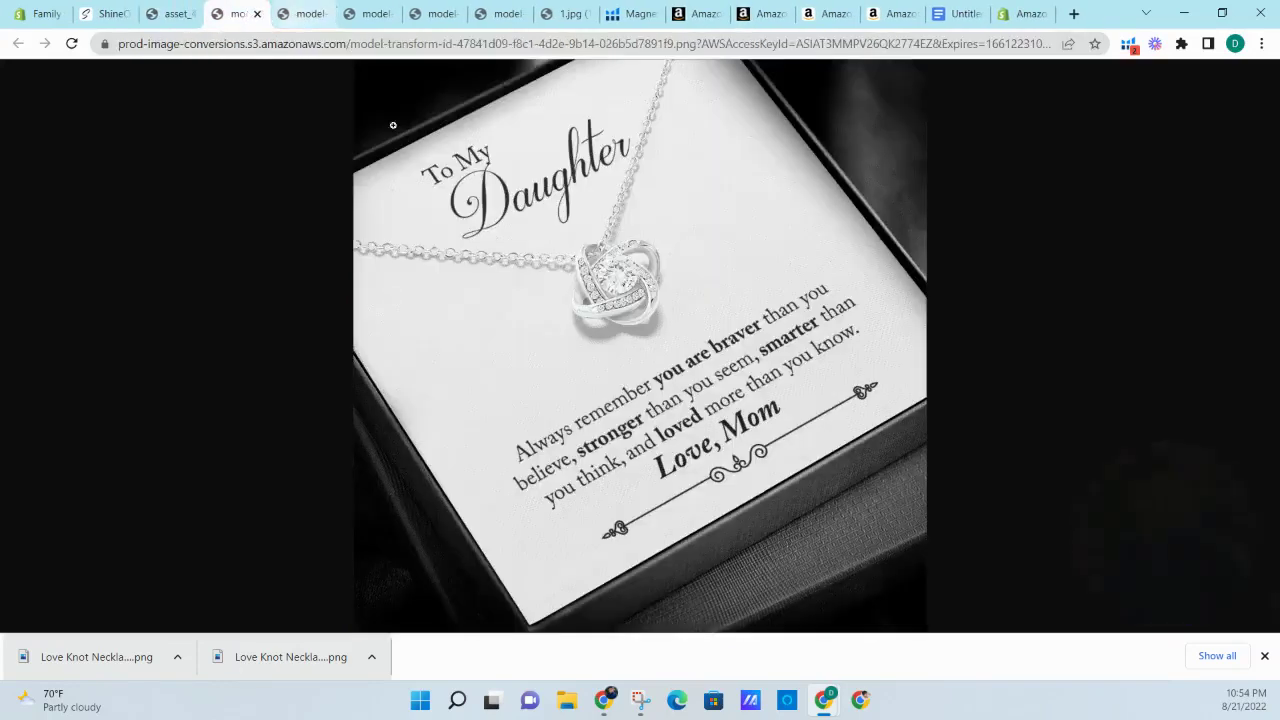
{"action": "left_click_drag", "start_coordinate": [393, 125], "coordinate": [520, 398]}
{"action": "left_click", "coordinate": [222, 10]}
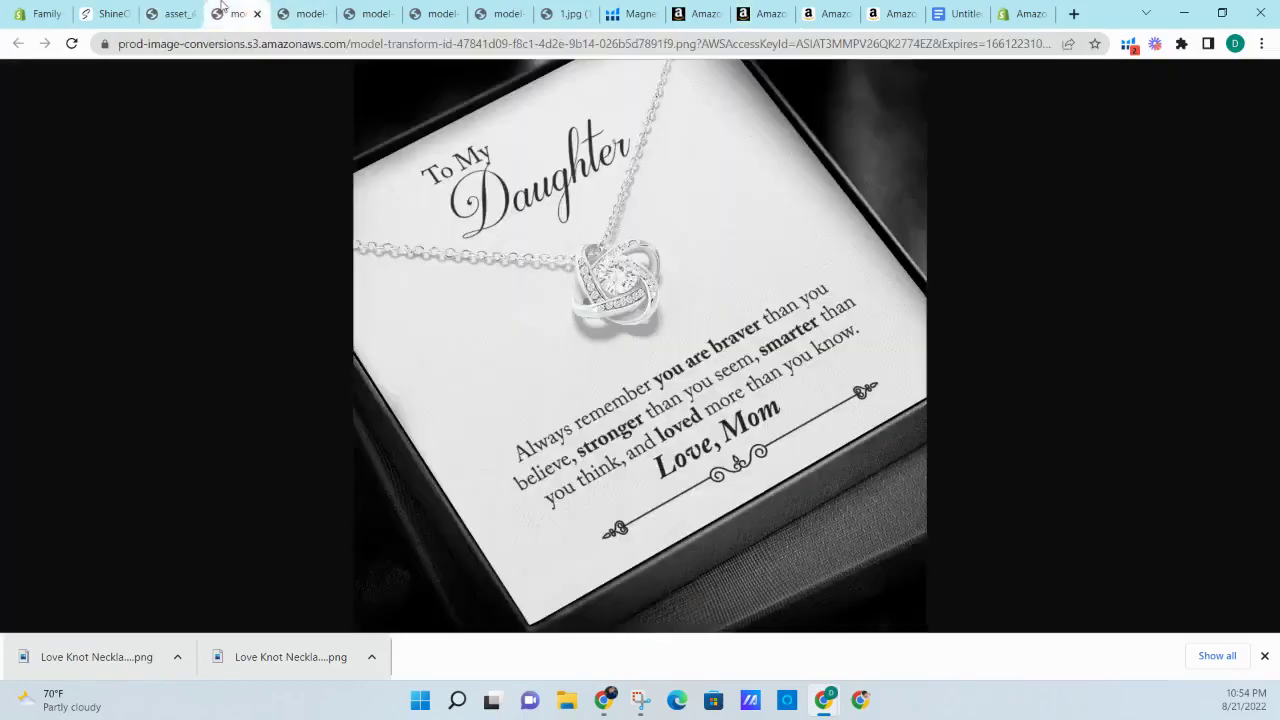
{"action": "left_click", "coordinate": [257, 13]}
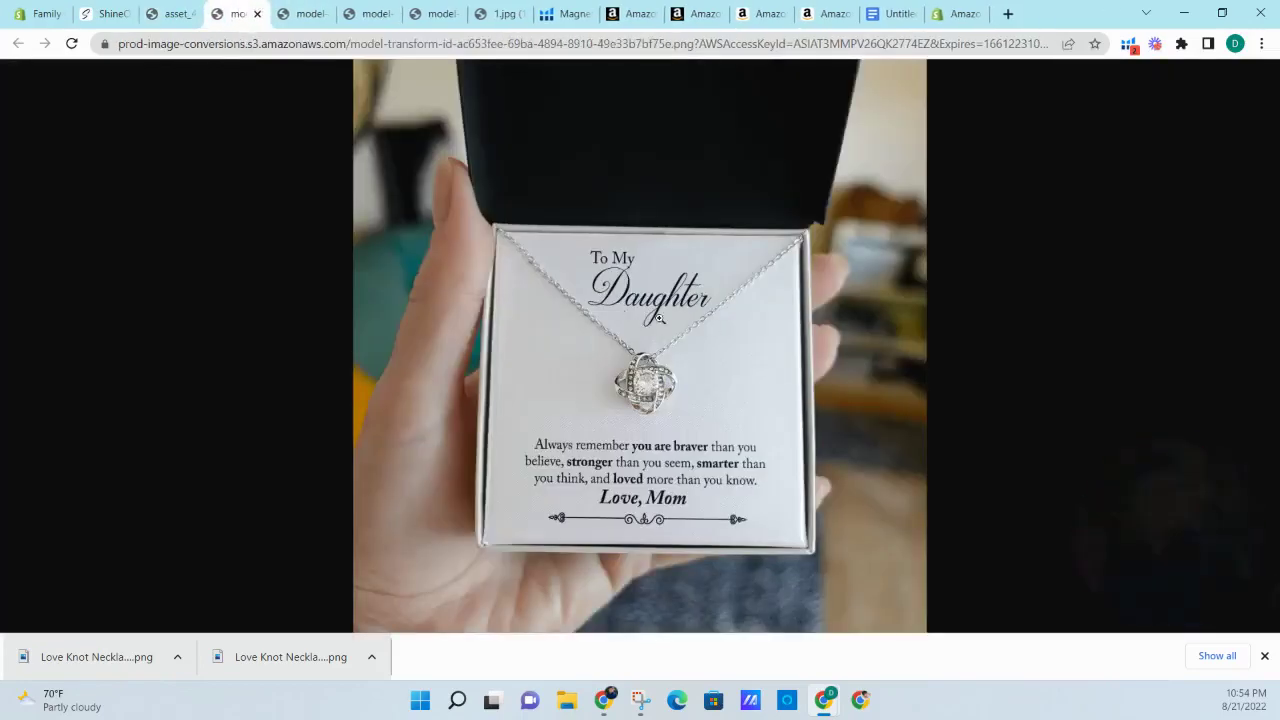
- Upload the upright hand-held black-box necklace image as the third image and close its tab
{"action": "left_click_drag", "start_coordinate": [659, 318], "coordinate": [712, 395]}
{"action": "left_click", "coordinate": [252, 14]}
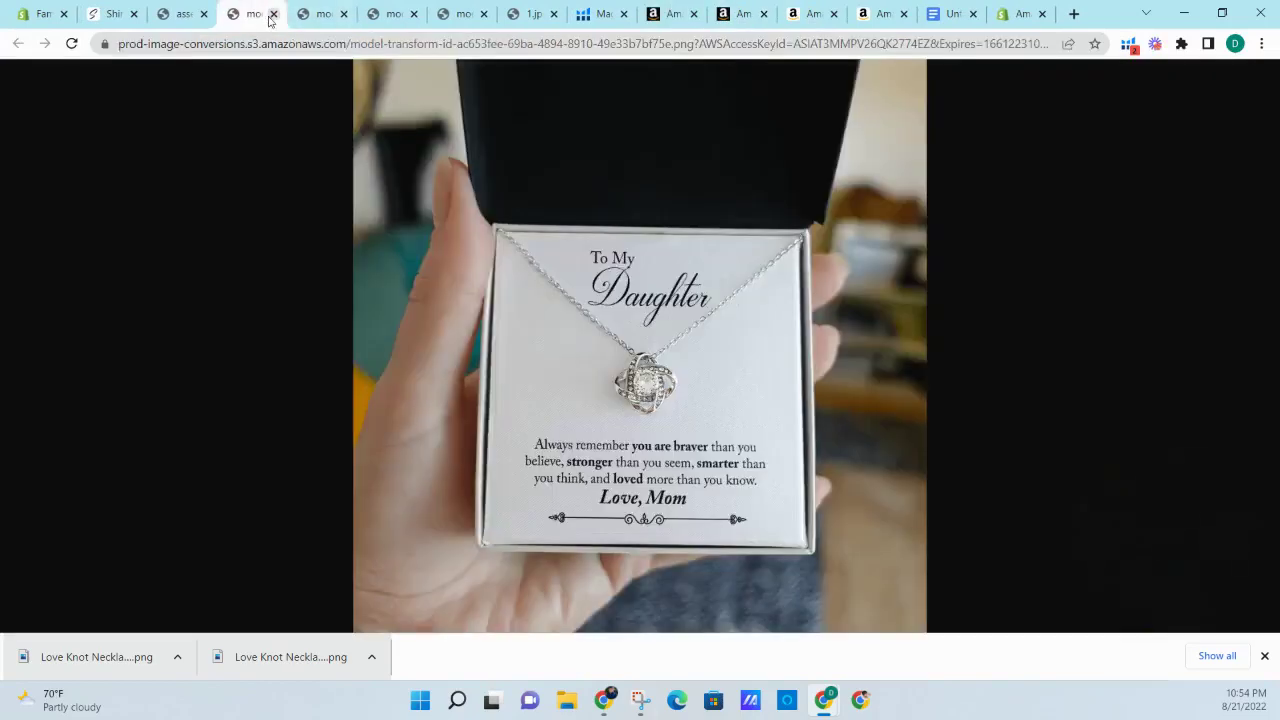
{"action": "left_click", "coordinate": [272, 14]}
- Check the remaining opened images, return to ShineOn's mockup collection, and open the labelled necklace feature image in a new tab
{"action": "key", "text": "ctrl+Tab"}
{"action": "key", "text": "ctrl+Tab"}
{"action": "key", "text": "ctrl+Tab"}
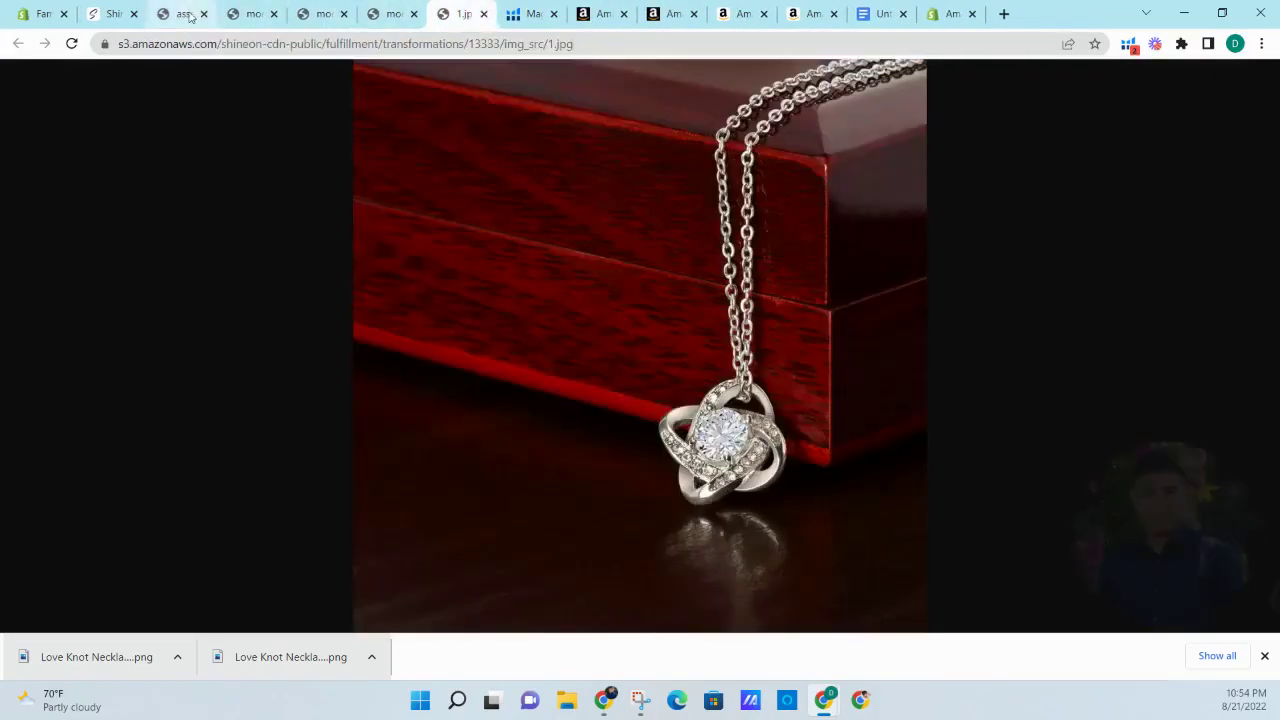
{"action": "left_click", "coordinate": [185, 14]}
{"action": "left_click", "coordinate": [112, 14]}
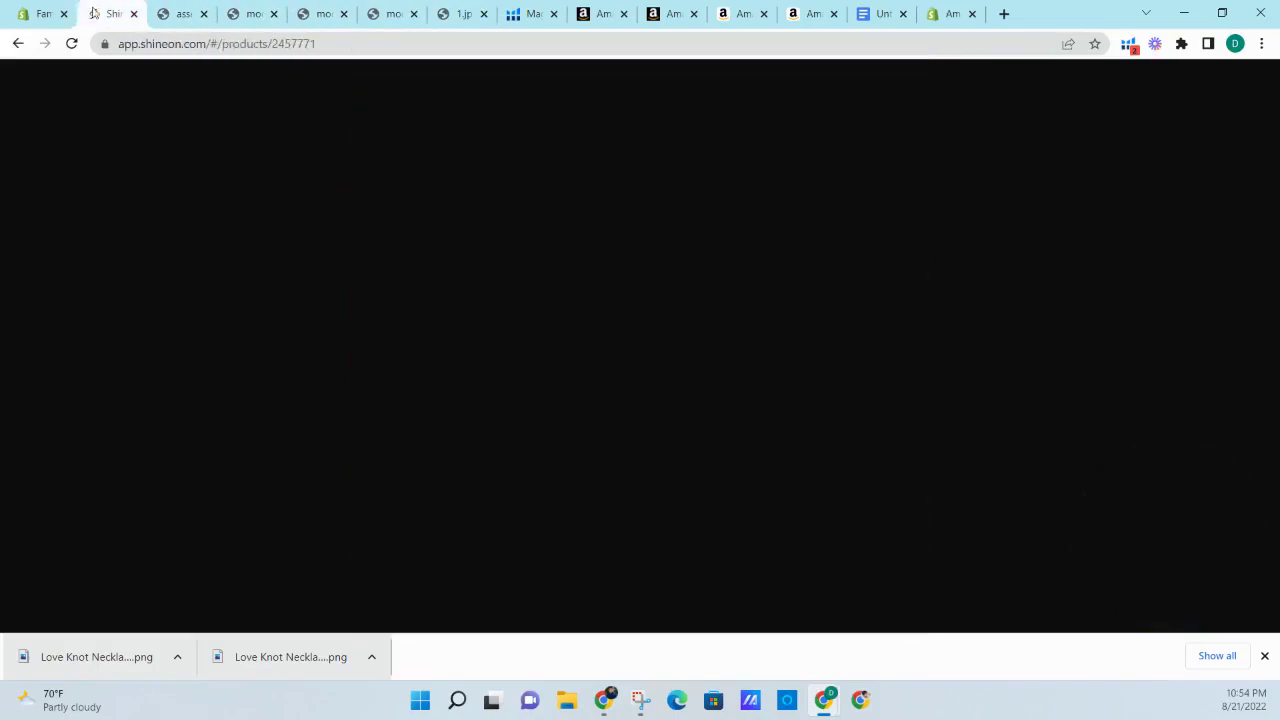
{"action": "scroll", "coordinate": [811, 257], "scroll_direction": "down", "scroll_amount": 15}
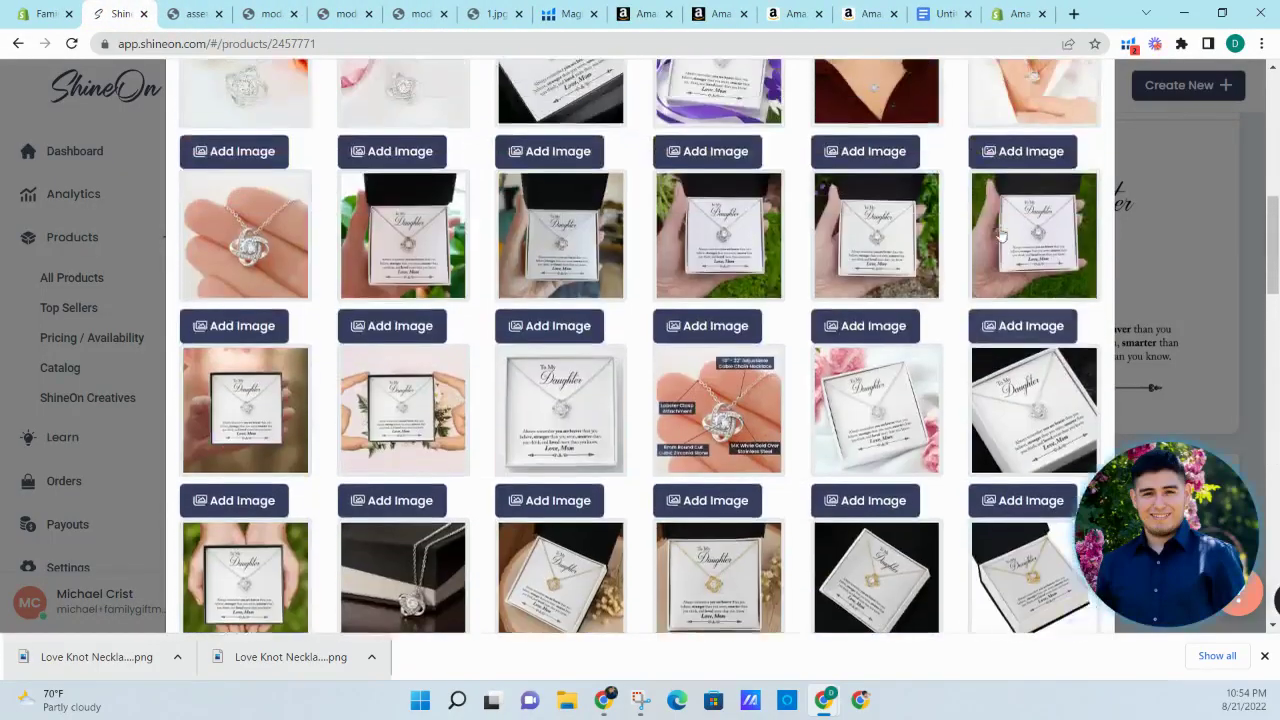
{"action": "scroll", "coordinate": [1000, 233], "scroll_direction": "down", "scroll_amount": 2}
{"action": "right_click", "coordinate": [704, 222]}
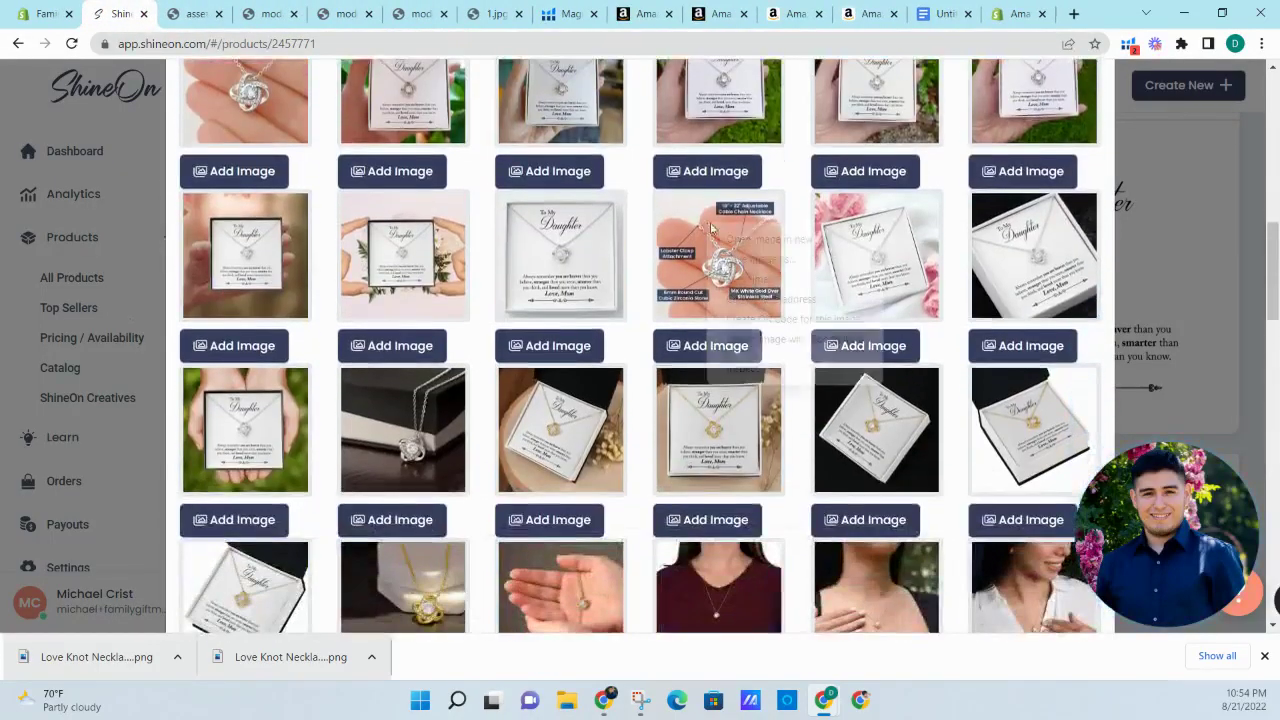
{"action": "left_click", "coordinate": [749, 238]}
- Find the mockup of the silver necklace worn with a white V-neck top and open it in a new tab
{"action": "scroll", "coordinate": [749, 238], "scroll_direction": "down", "scroll_amount": 2}
{"action": "scroll", "coordinate": [749, 238], "scroll_direction": "up", "scroll_amount": 4}
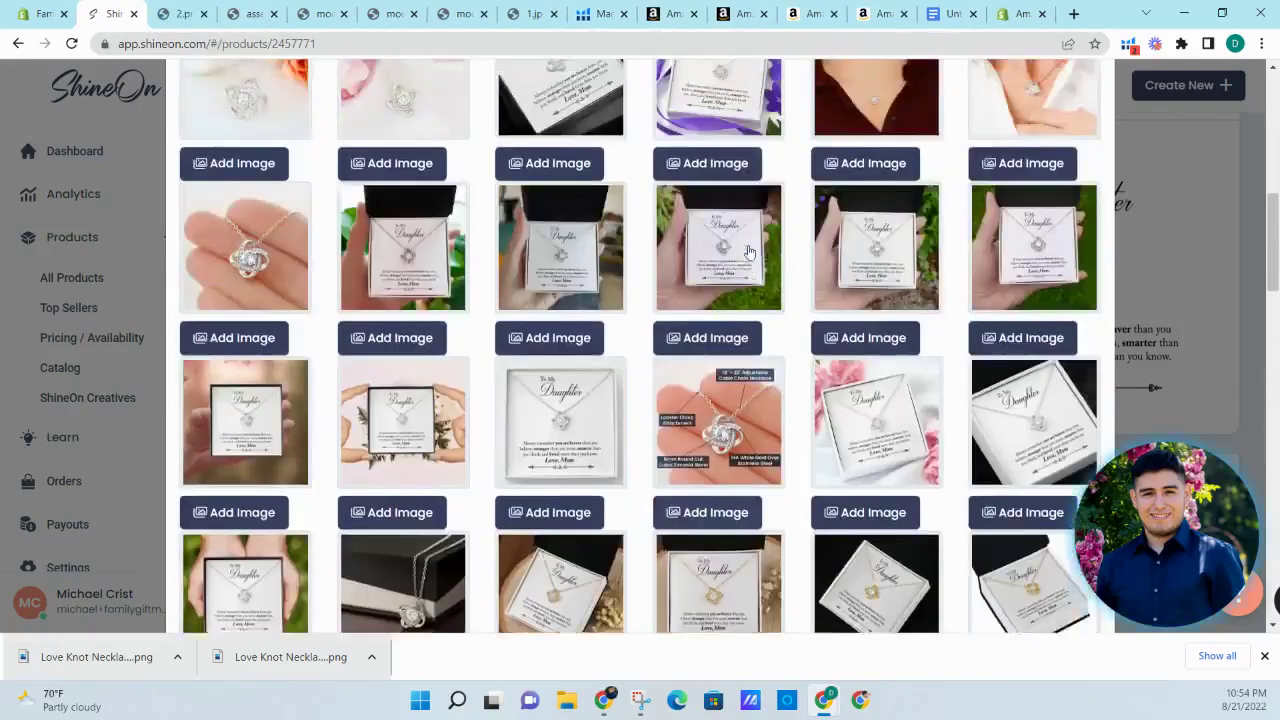
{"action": "scroll", "coordinate": [749, 238], "scroll_direction": "up", "scroll_amount": 1}
{"action": "scroll", "coordinate": [753, 240], "scroll_direction": "down", "scroll_amount": 1}
{"action": "scroll", "coordinate": [720, 241], "scroll_direction": "up", "scroll_amount": 4}
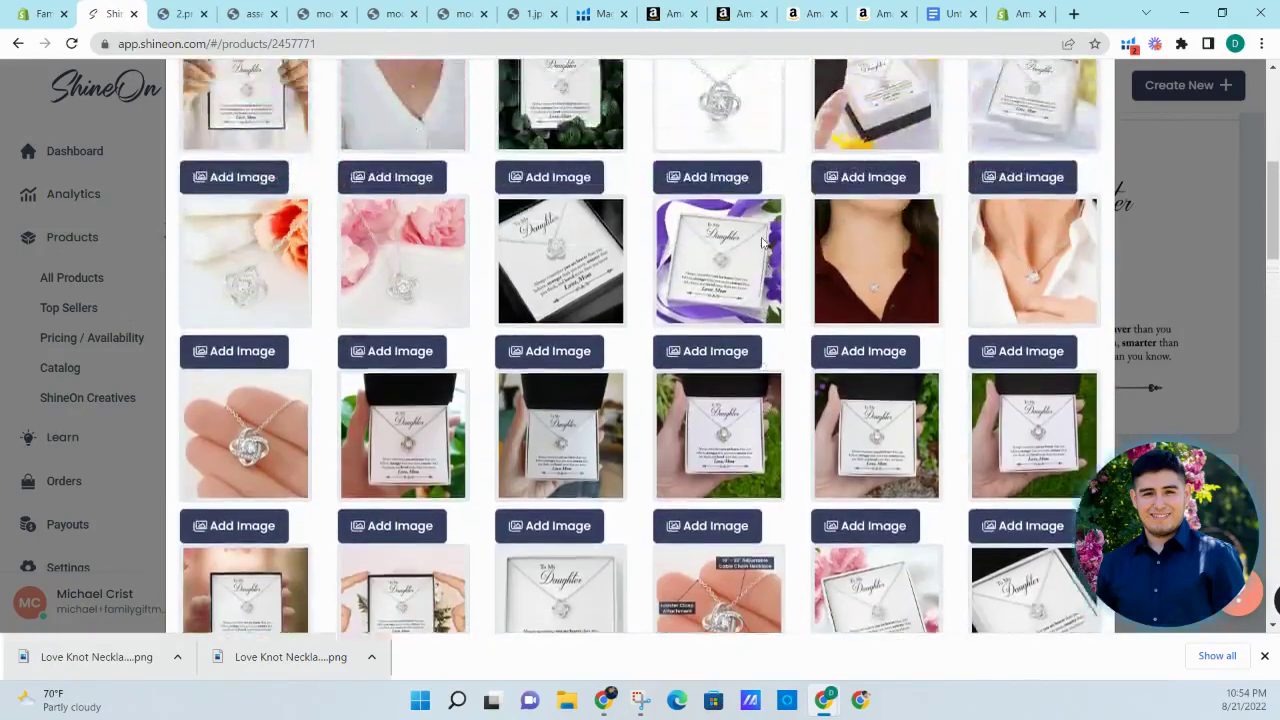
{"action": "right_click", "coordinate": [436, 273]}
{"action": "left_click", "coordinate": [480, 287]}
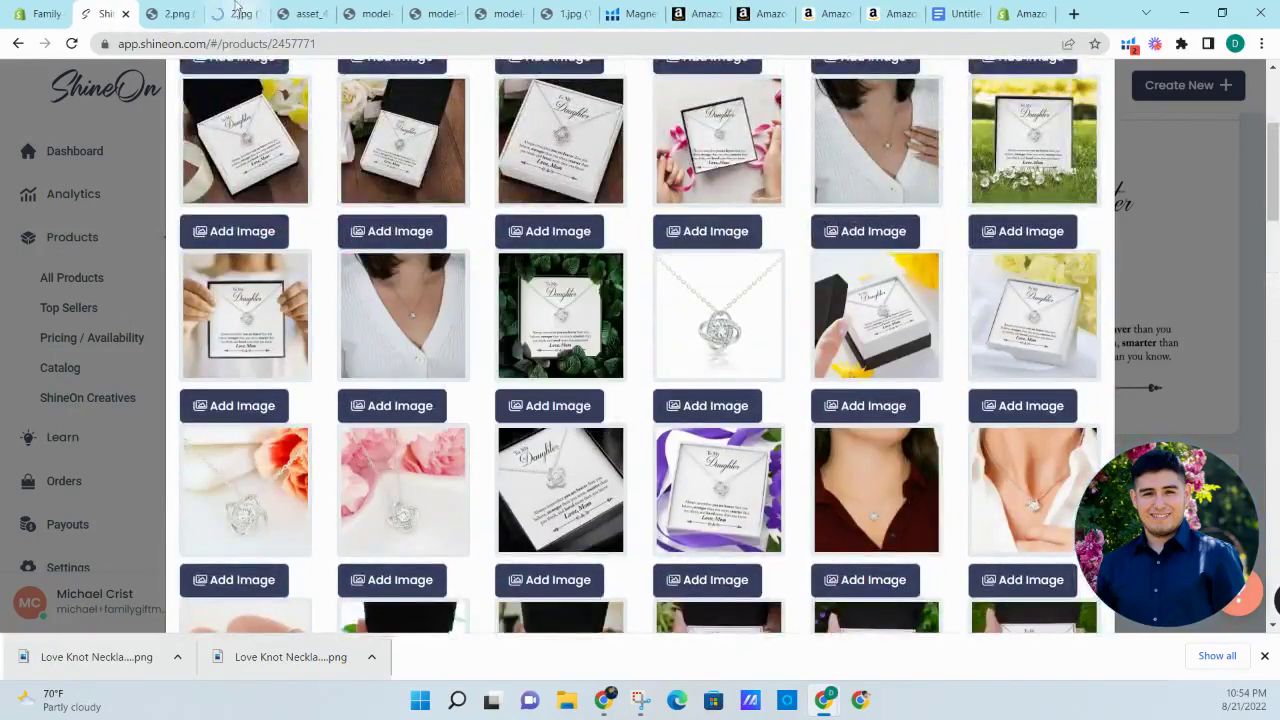
- Upload the labelled feature image as the variation's fourth image and the worn-necklace image with the white V-neck as the fifth
{"action": "left_click", "coordinate": [200, 12]}
{"action": "left_click_drag", "start_coordinate": [781, 279], "coordinate": [913, 370]}
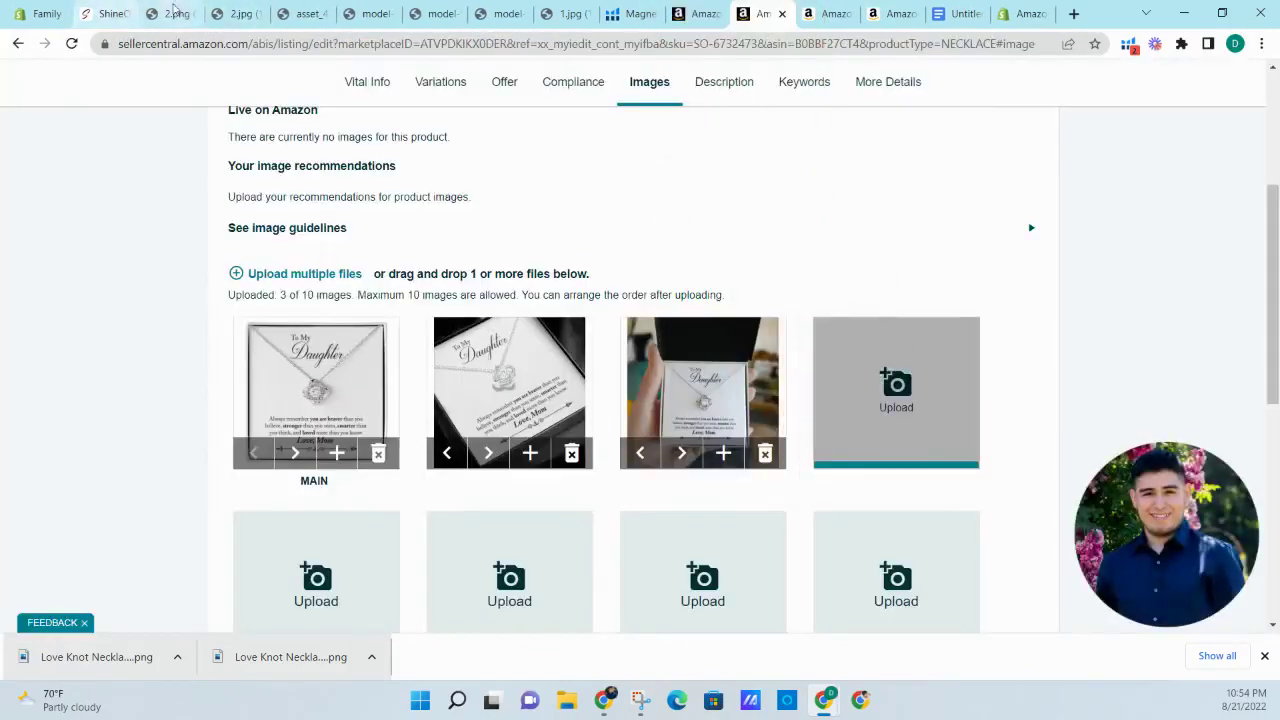
{"action": "left_click", "coordinate": [173, 12]}
{"action": "left_click", "coordinate": [196, 13]}
{"action": "left_click_drag", "start_coordinate": [640, 330], "coordinate": [371, 514]}
{"action": "scroll", "coordinate": [420, 408], "scroll_direction": "down", "scroll_amount": 2}
- Reorder the variation's images so the labelled feature image is third, ahead of the hand-held black-box image
{"action": "left_click", "coordinate": [210, 8]}
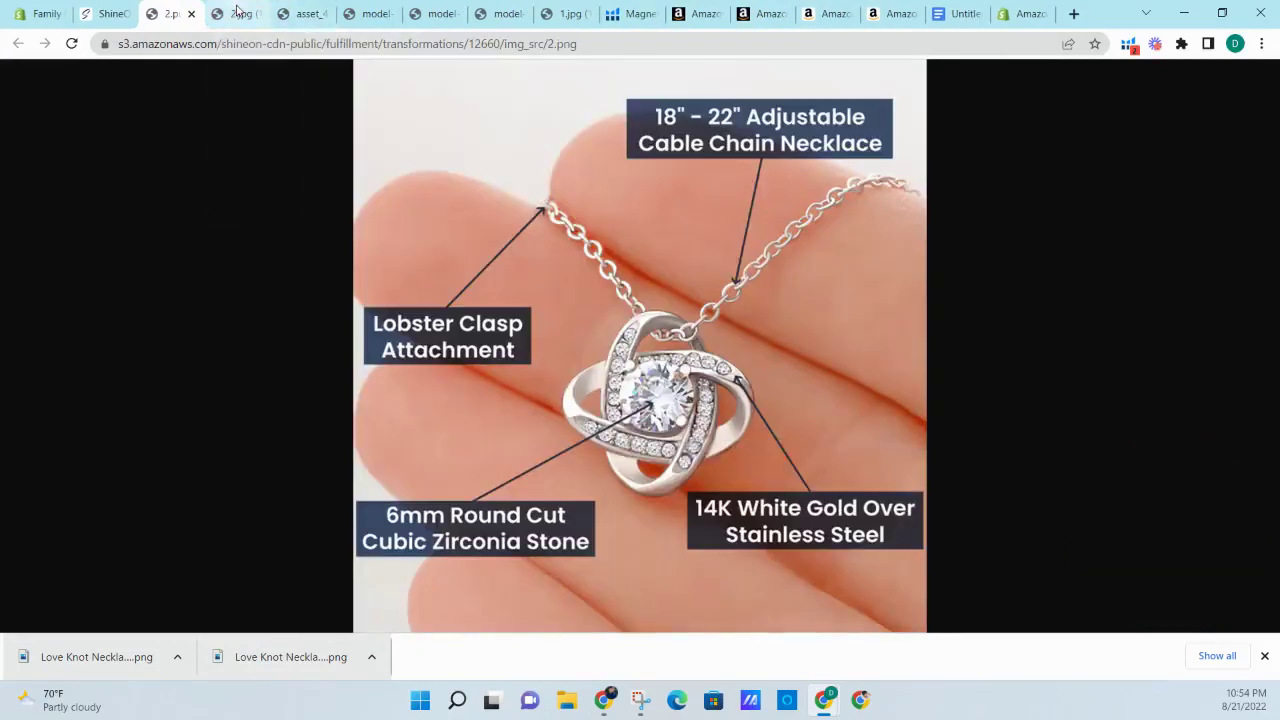
{"action": "left_click", "coordinate": [760, 13]}
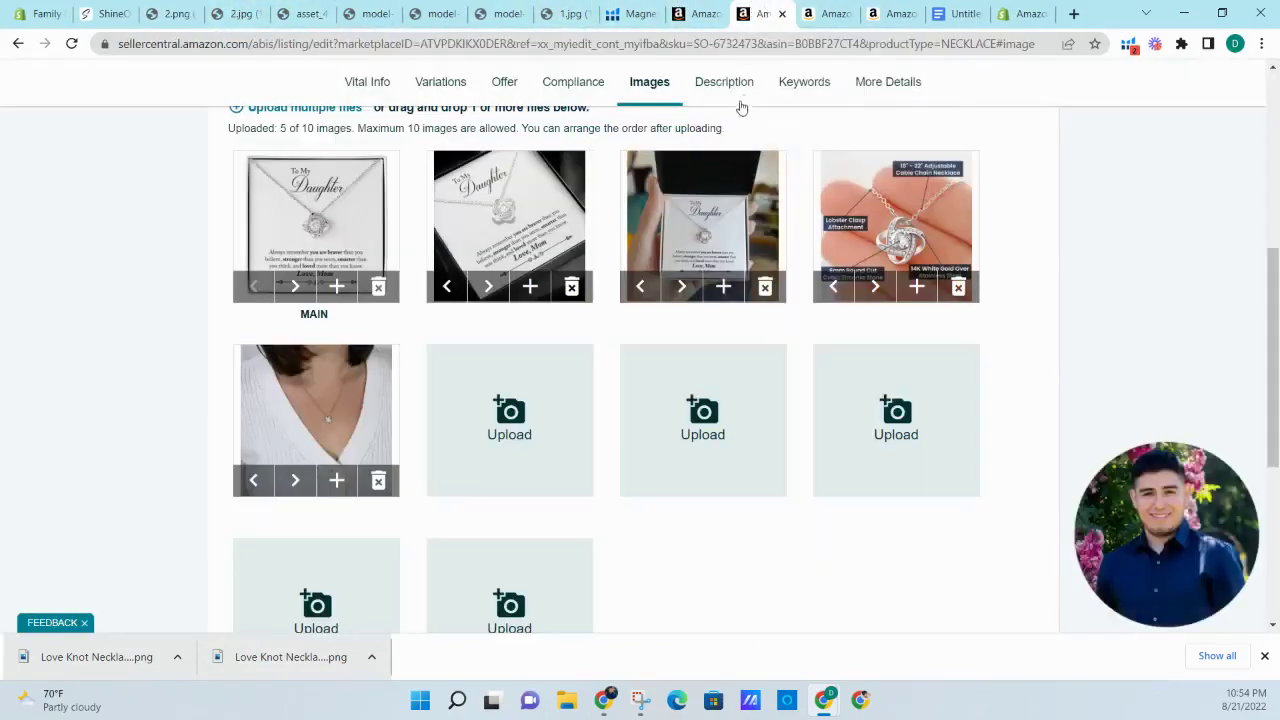
{"action": "left_click_drag", "start_coordinate": [892, 232], "coordinate": [653, 250]}
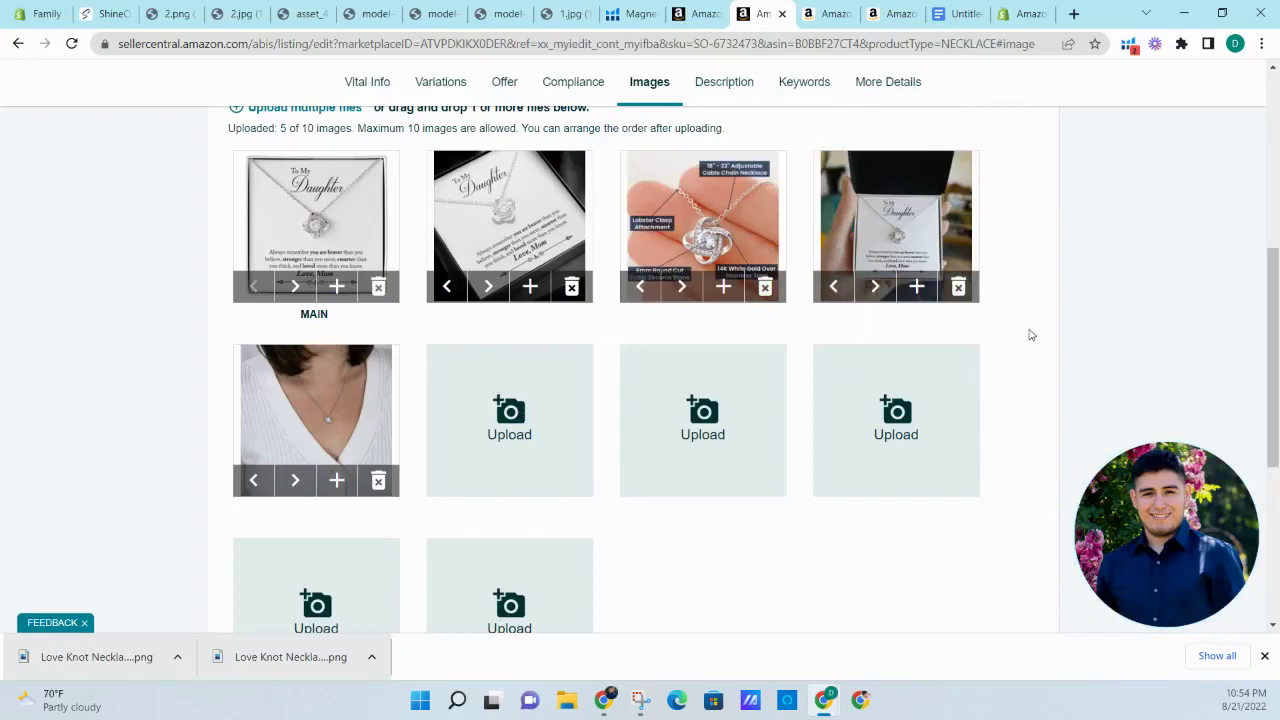
{"action": "scroll", "coordinate": [1066, 274], "scroll_direction": "down", "scroll_amount": 2}
{"action": "scroll", "coordinate": [1063, 266], "scroll_direction": "up", "scroll_amount": 1}
{"action": "scroll", "coordinate": [1025, 302], "scroll_direction": "down", "scroll_amount": 2}
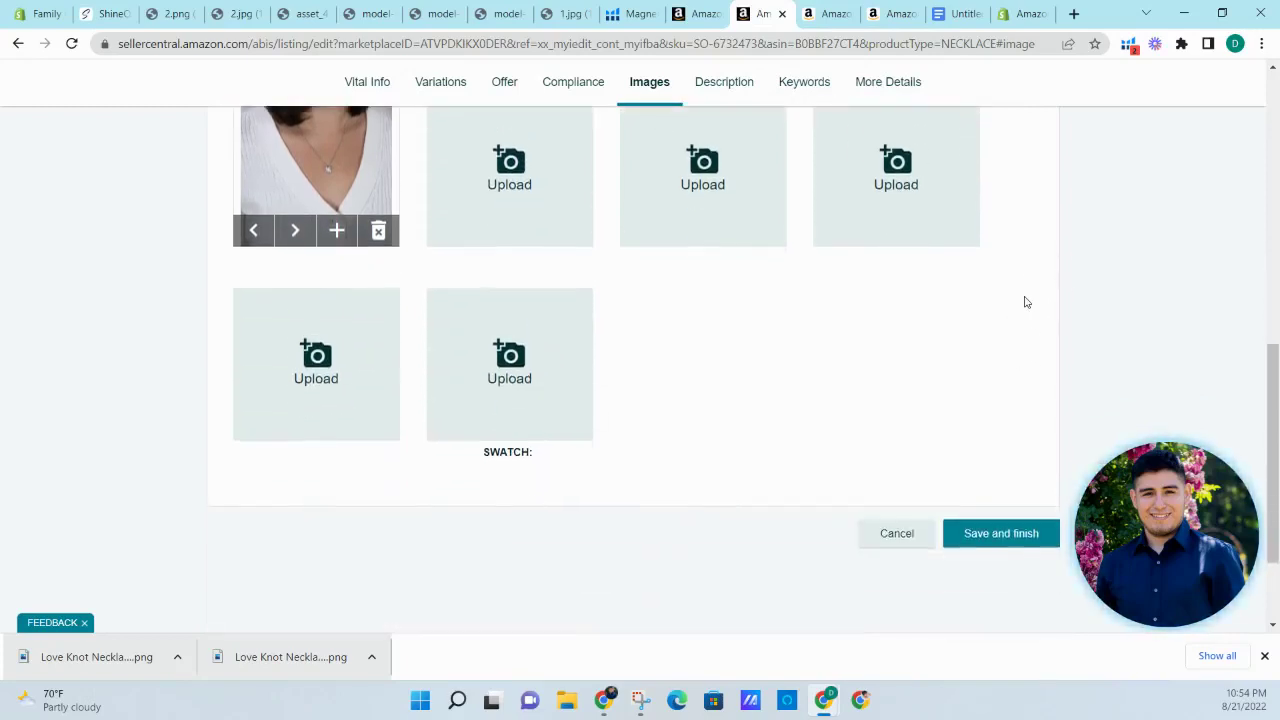
- Save and finish the Standard Box variation's image changes, dismiss the confirmation, and review the submitted update in the inventory
{"action": "left_click", "coordinate": [1008, 540]}
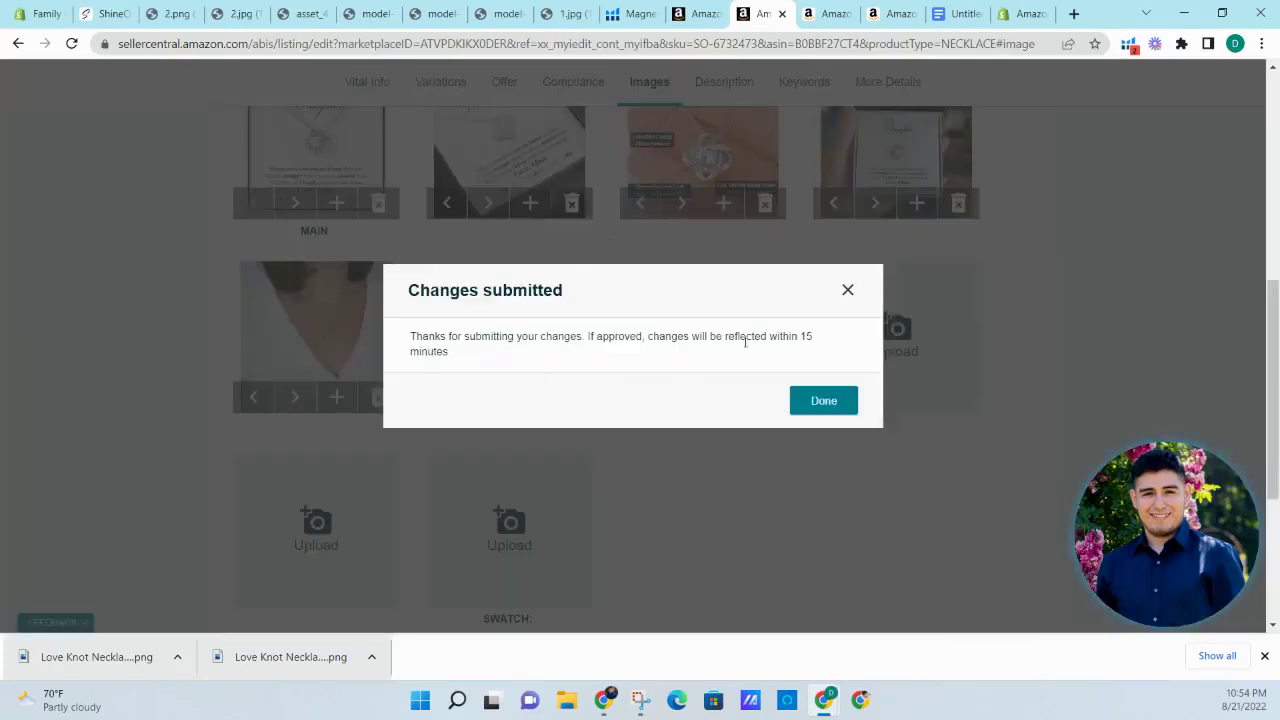
{"action": "left_click", "coordinate": [821, 393]}
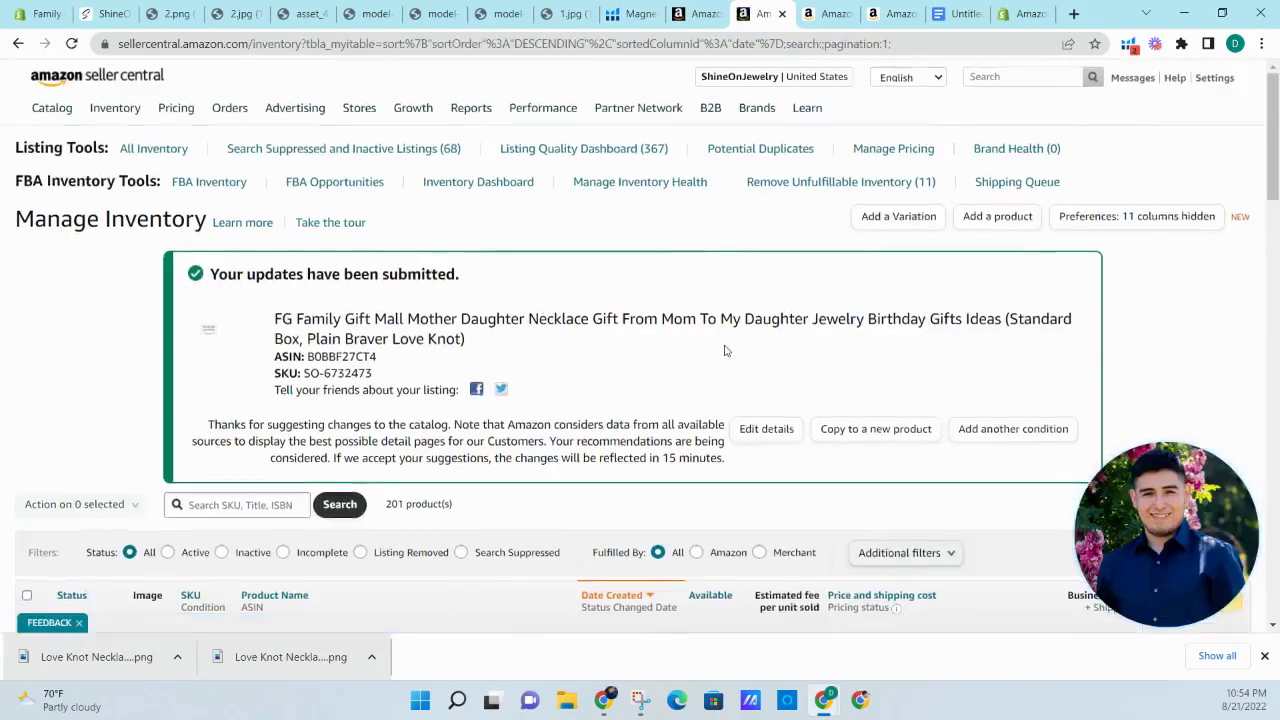
{"action": "scroll", "coordinate": [725, 348], "scroll_direction": "down", "scroll_amount": 2}
{"action": "scroll", "coordinate": [730, 340], "scroll_direction": "up", "scroll_amount": 1}
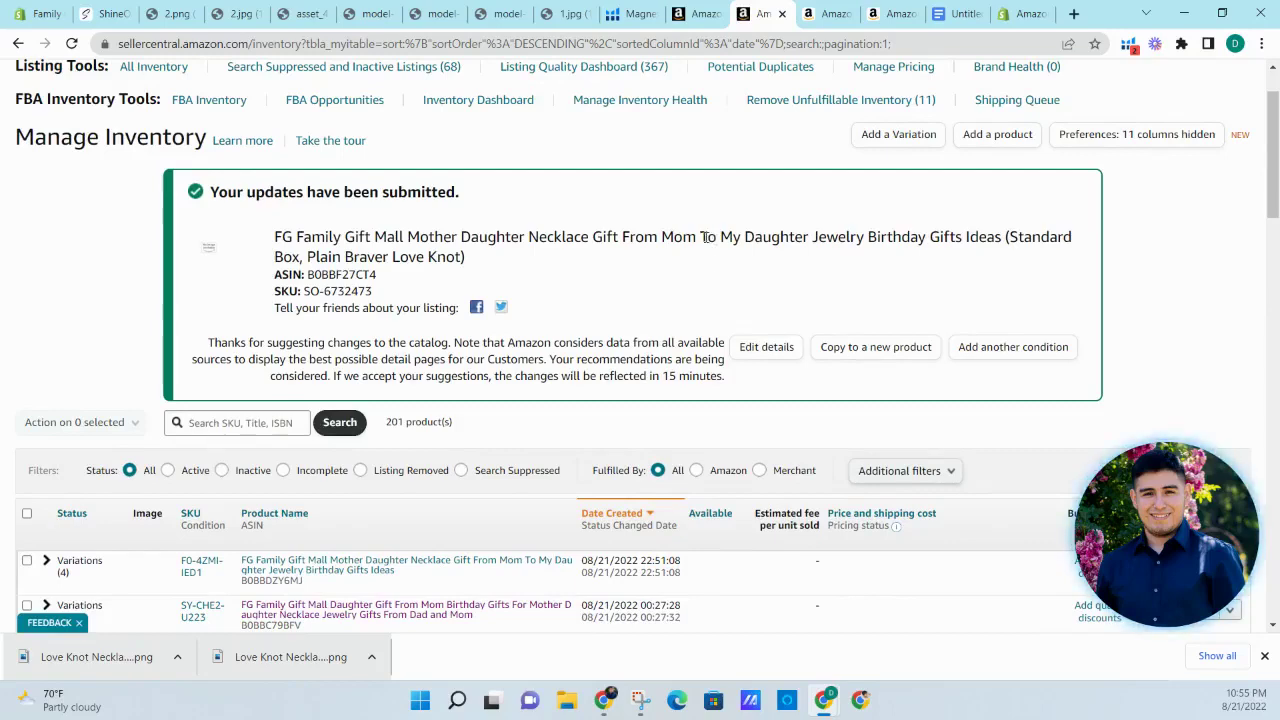
{"action": "scroll", "coordinate": [677, 220], "scroll_direction": "down", "scroll_amount": 1}
{"action": "scroll", "coordinate": [674, 214], "scroll_direction": "up", "scroll_amount": 1}
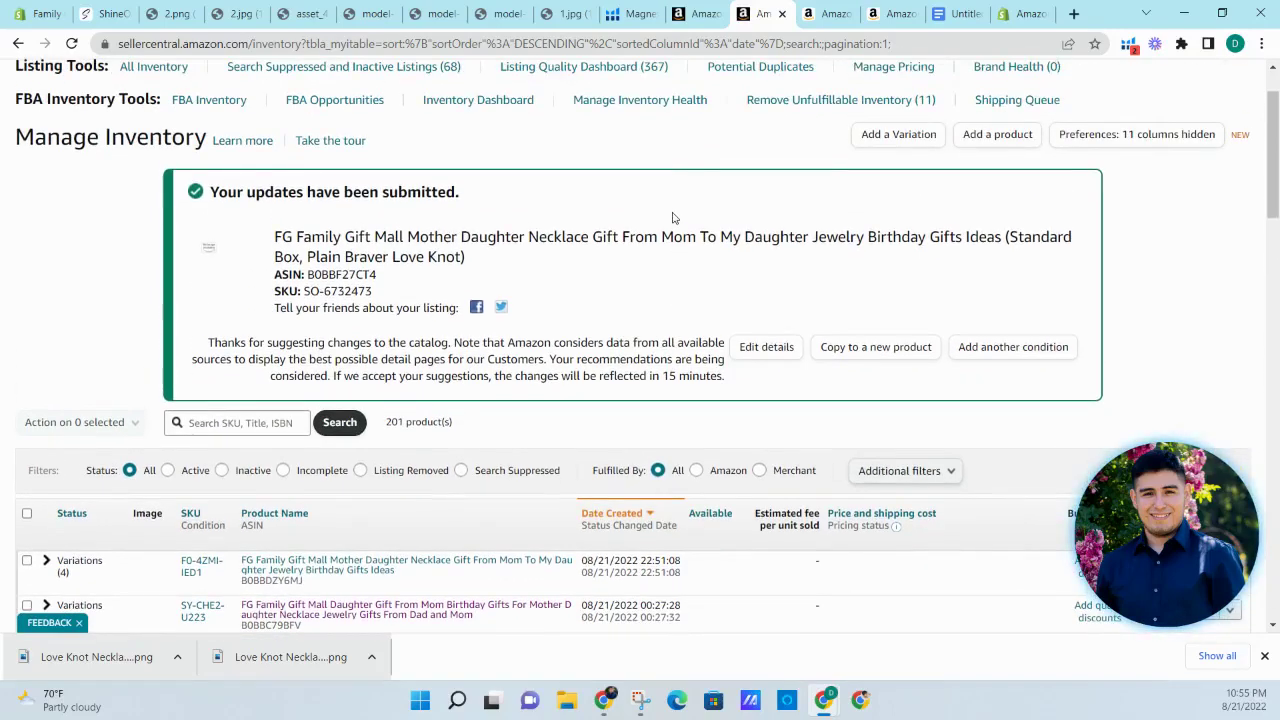
- Close the finished listing's tab and open the LED Box variation of the love knot necklace for editing at its images
{"action": "left_click", "coordinate": [781, 14]}
{"action": "left_click", "coordinate": [718, 8]}
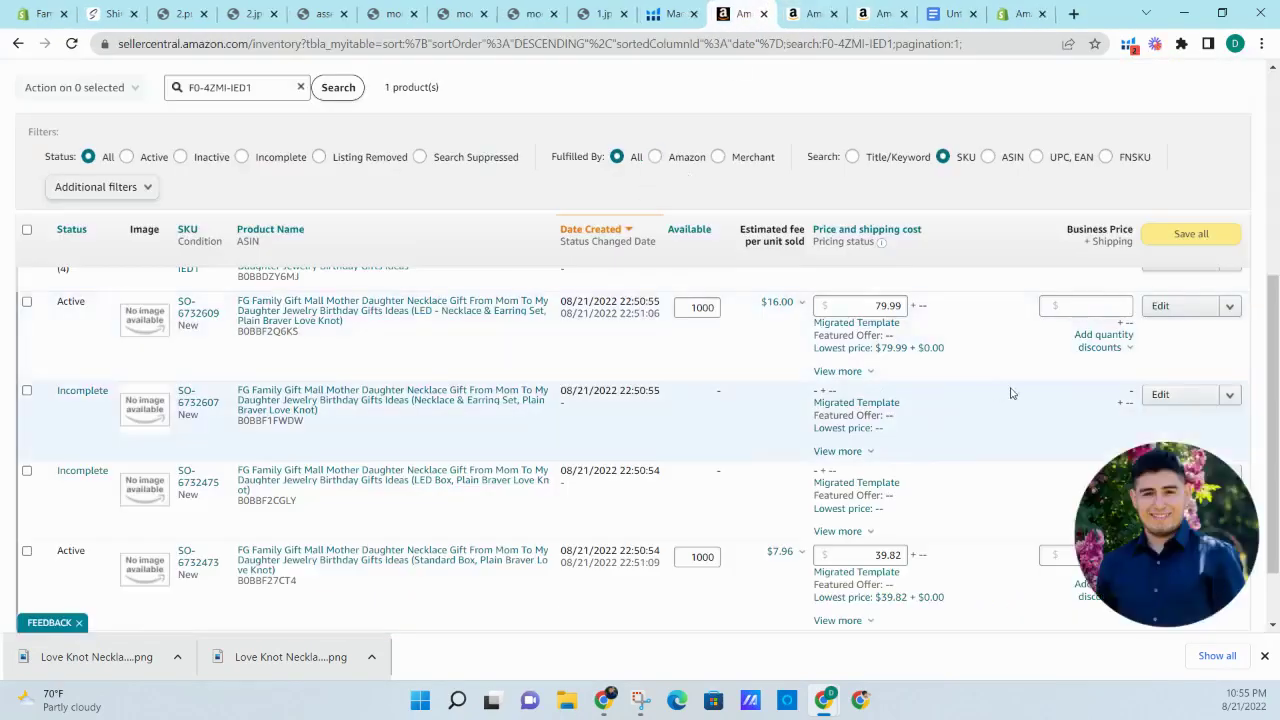
{"action": "scroll", "coordinate": [1010, 392], "scroll_direction": "down", "scroll_amount": 2}
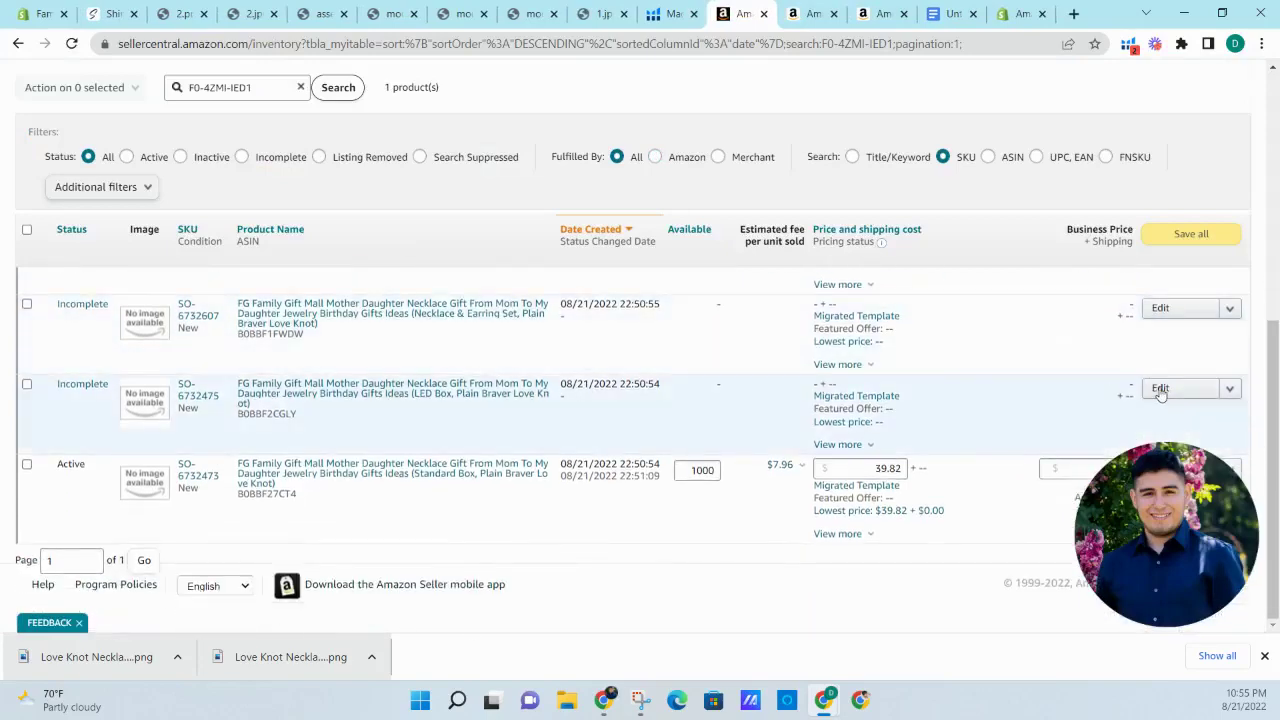
{"action": "left_click", "coordinate": [1160, 390]}
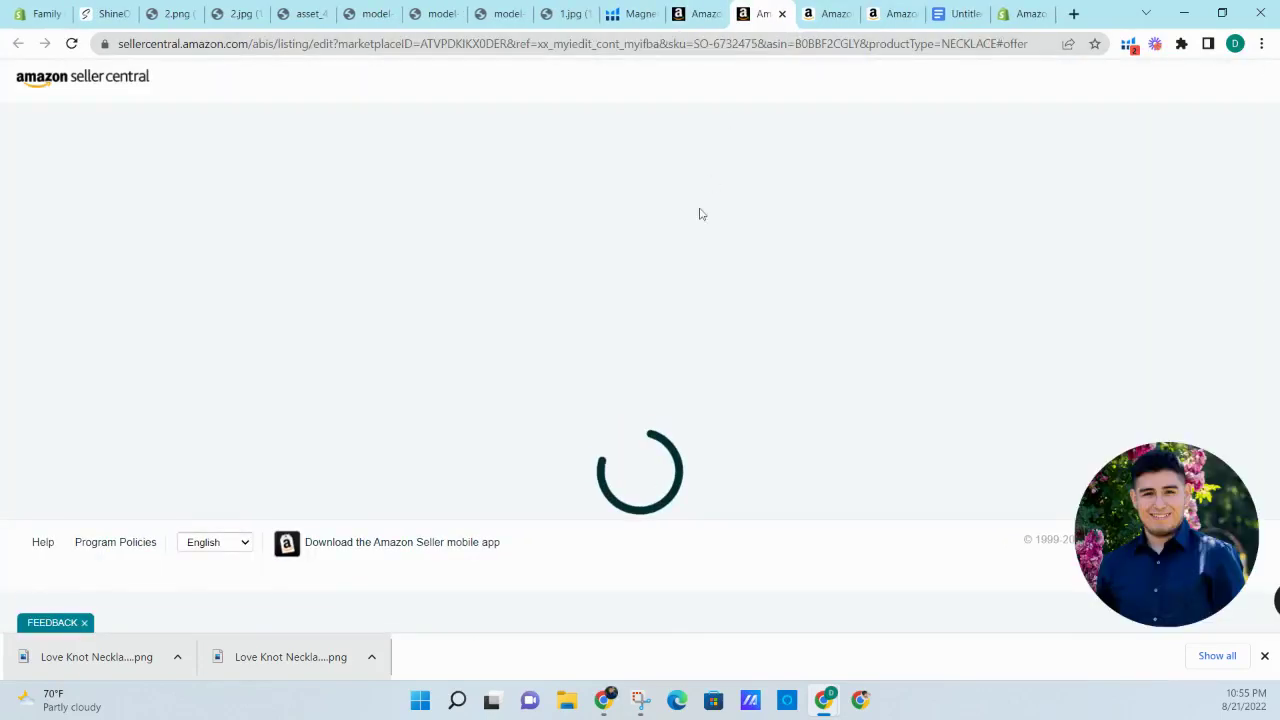
{"action": "left_click", "coordinate": [662, 284]}
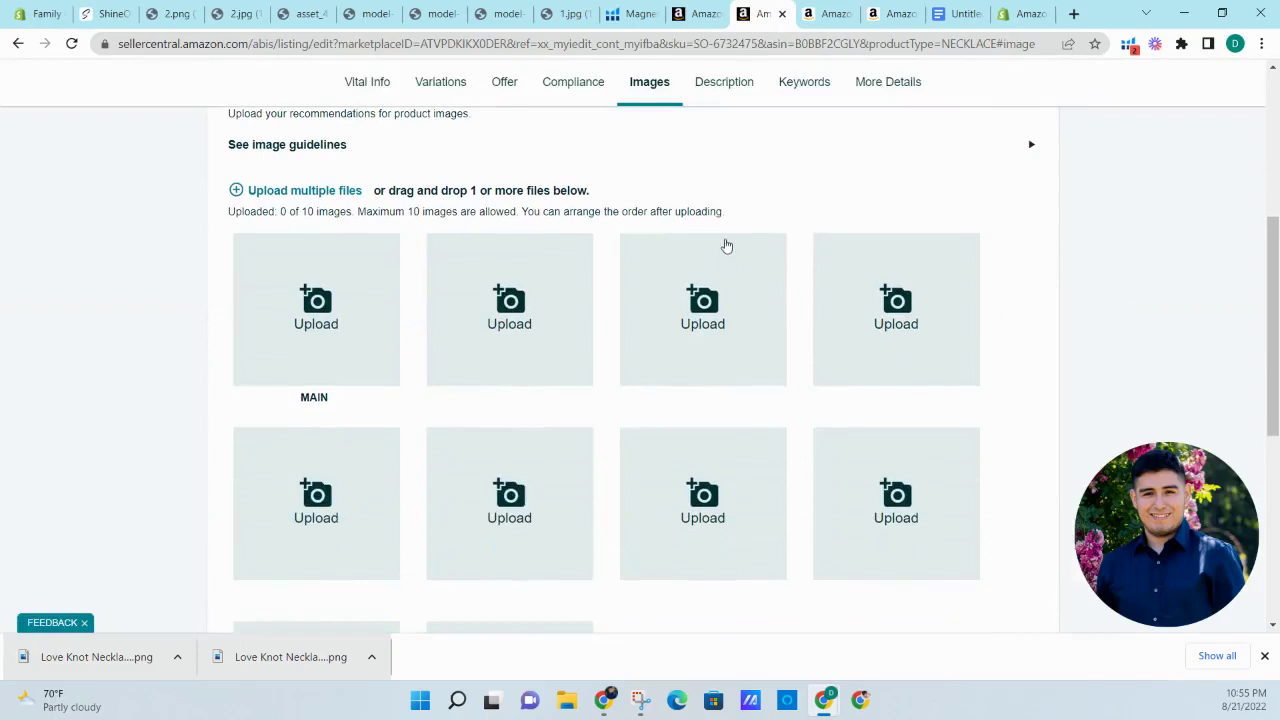
- Try to upload the opened red-box daughter necklace mockup to the LED Box variation, and close the mockup's browser tab
{"action": "left_click", "coordinate": [285, 13]}
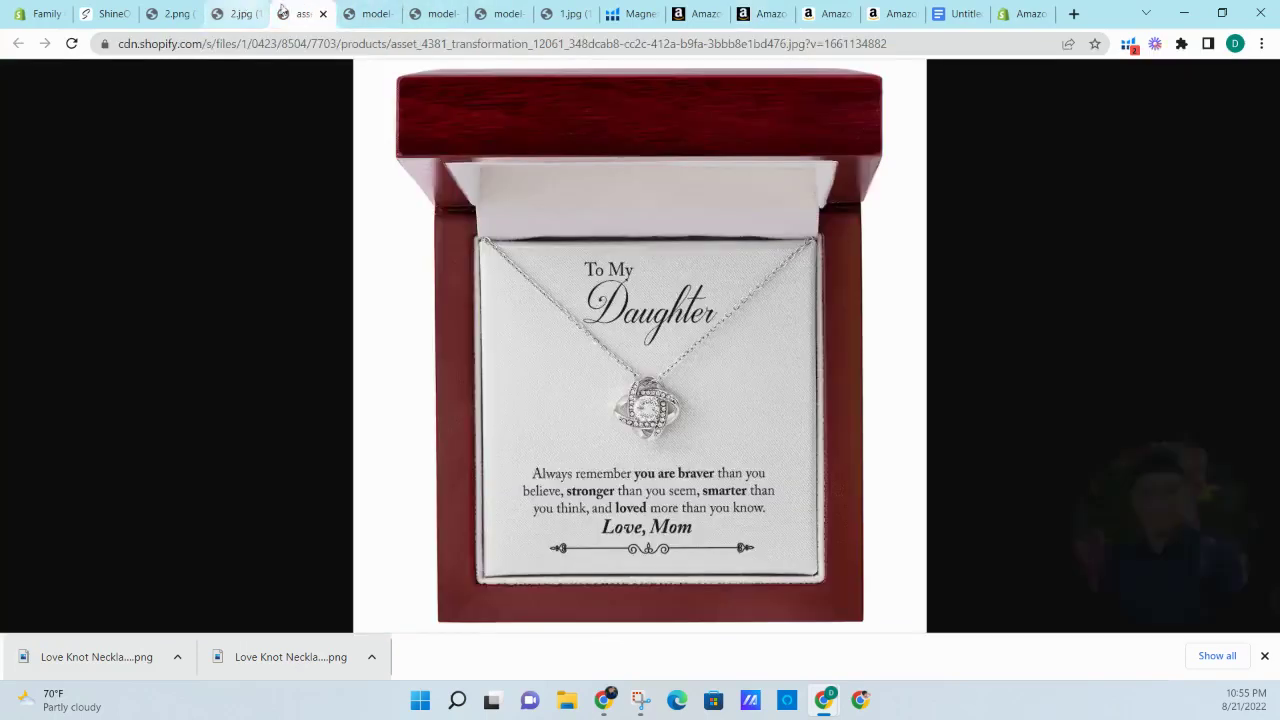
{"action": "left_click_drag", "start_coordinate": [700, 172], "coordinate": [371, 283]}
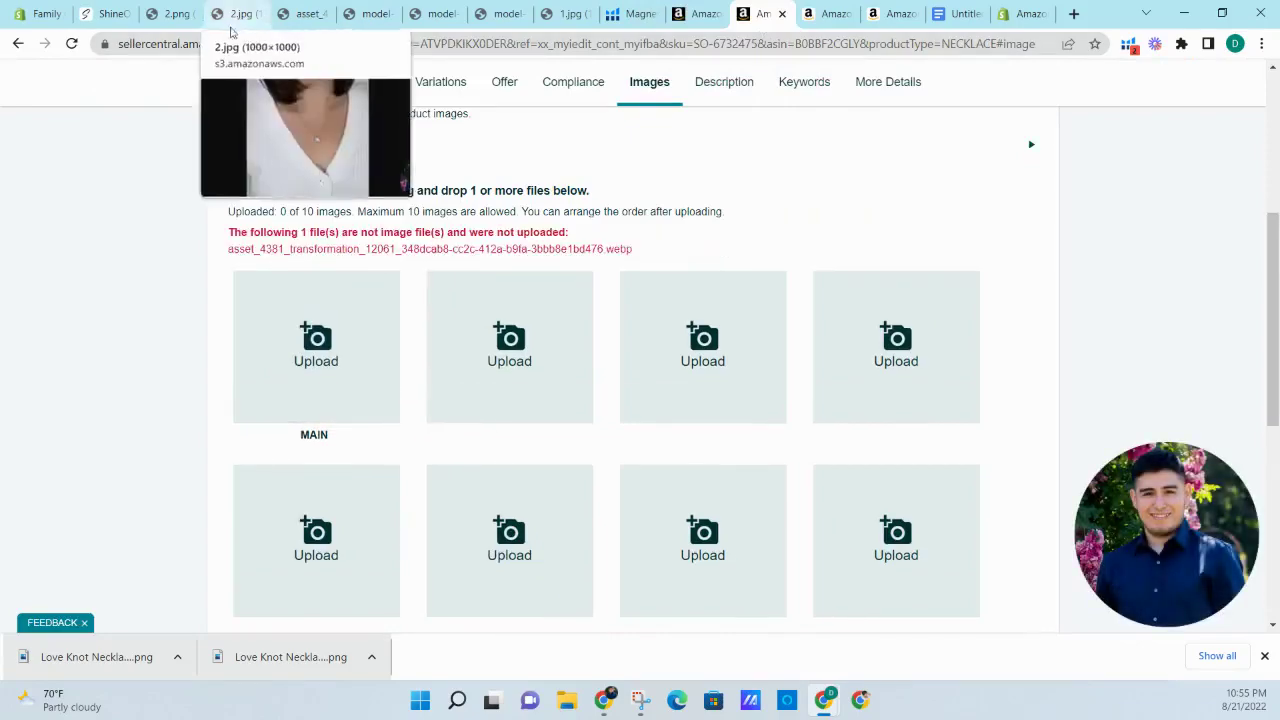
{"action": "left_click", "coordinate": [178, 14]}
{"action": "left_click", "coordinate": [249, 14]}
{"action": "left_click", "coordinate": [288, 14]}
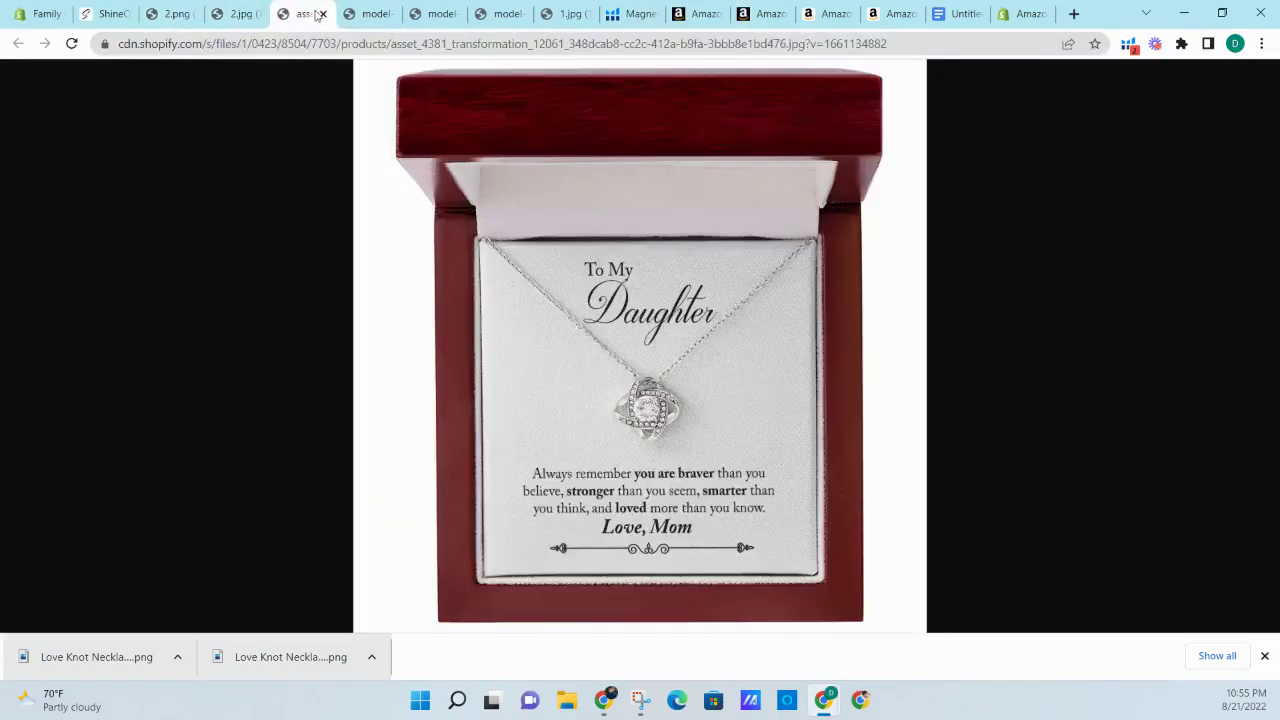
{"action": "left_click", "coordinate": [321, 14]}
- Open the silver necklace red-box image from the ShineOn product's images in a new tab and try uploading it to the LED Box variation
{"action": "left_click", "coordinate": [110, 14]}
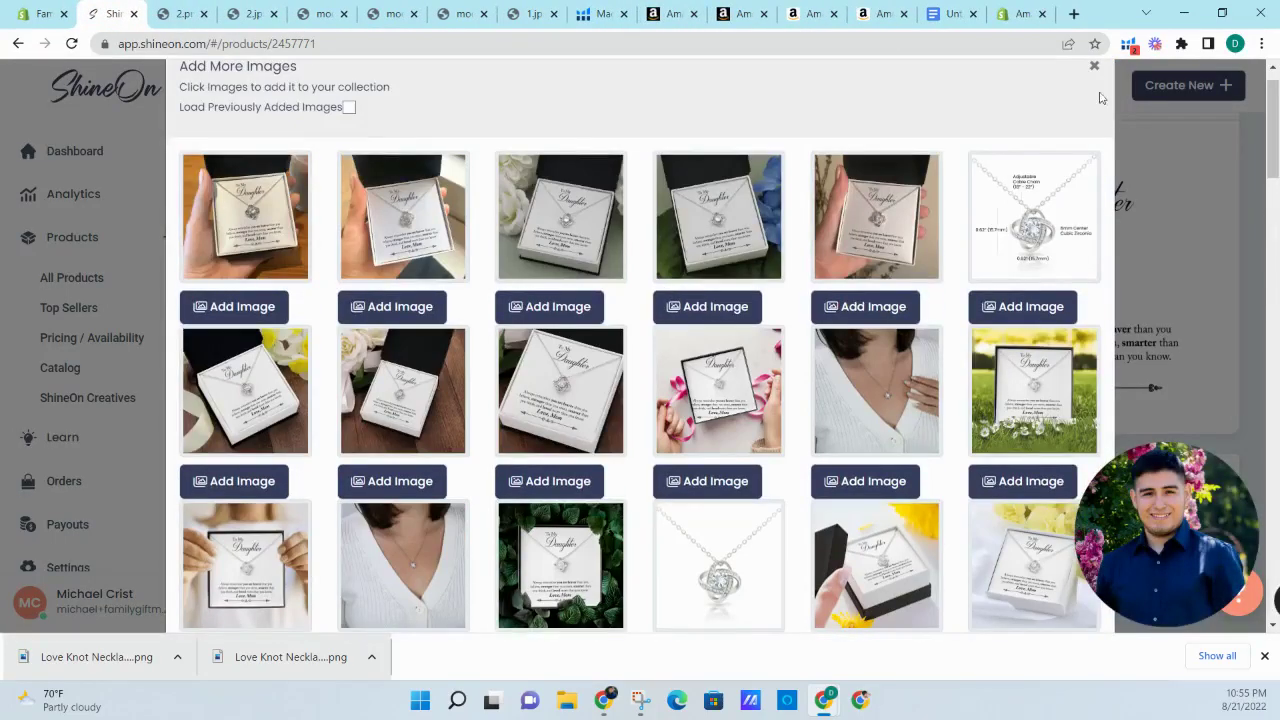
{"action": "left_click", "coordinate": [1094, 66]}
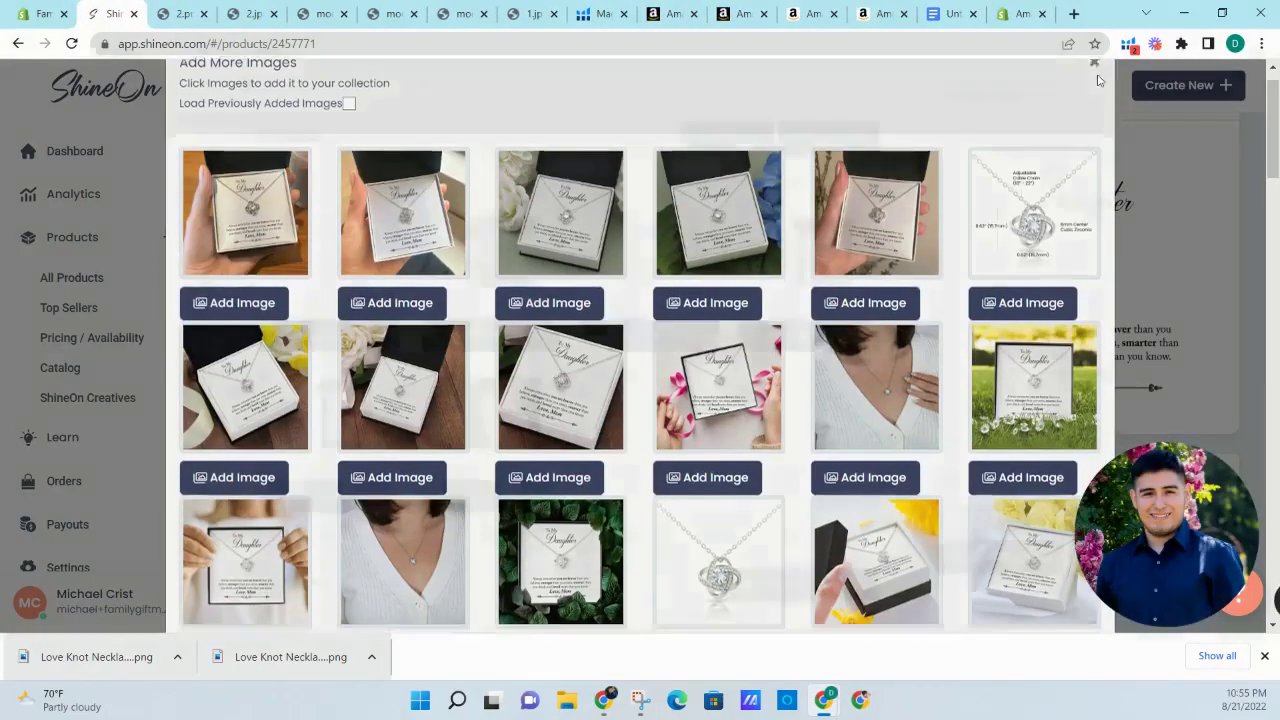
{"action": "right_click", "coordinate": [820, 257]}
{"action": "left_click", "coordinate": [860, 270]}
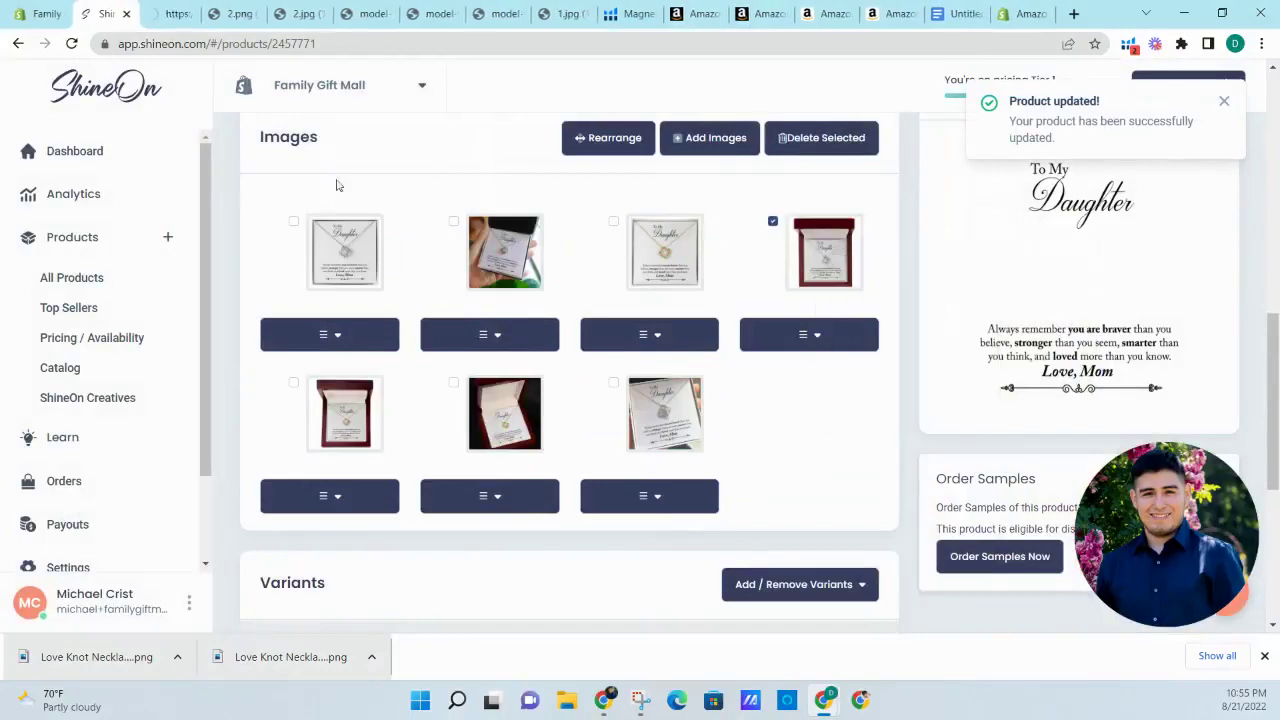
{"action": "key", "text": "ctrl+Tab"}
{"action": "left_click_drag", "start_coordinate": [538, 89], "coordinate": [317, 295]}
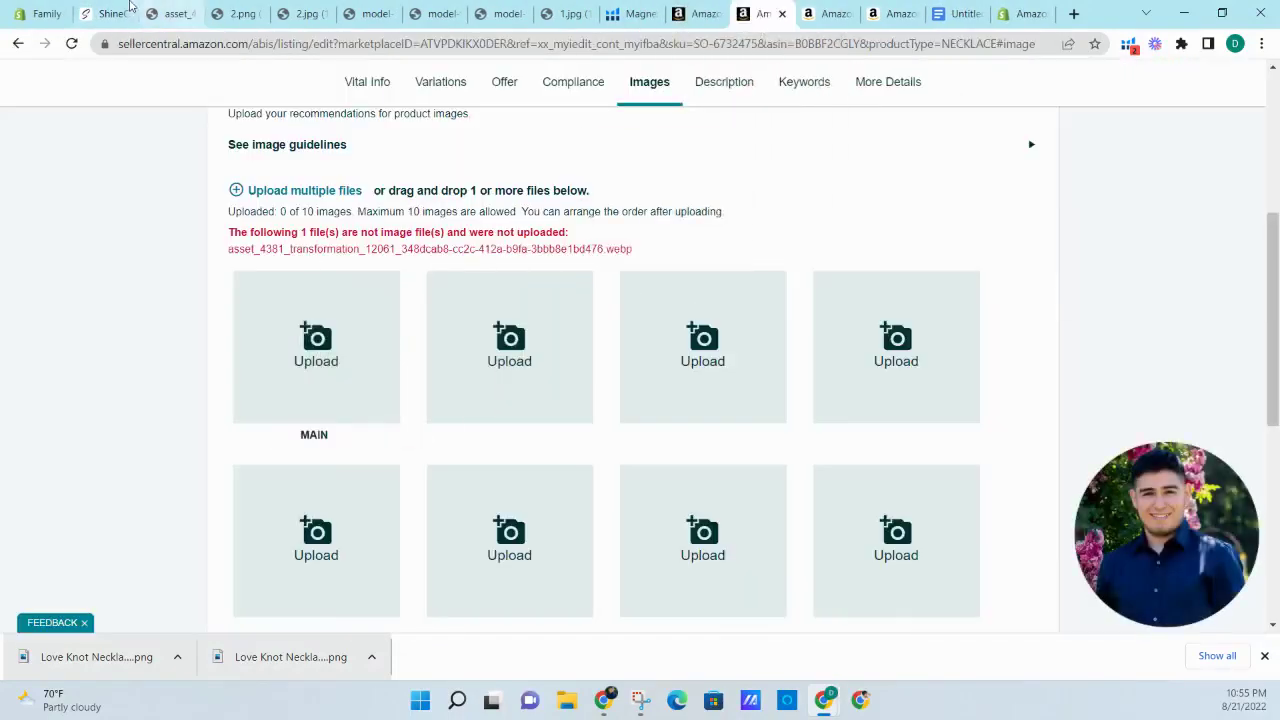
{"action": "left_click", "coordinate": [188, 12]}
{"action": "left_click", "coordinate": [191, 13]}
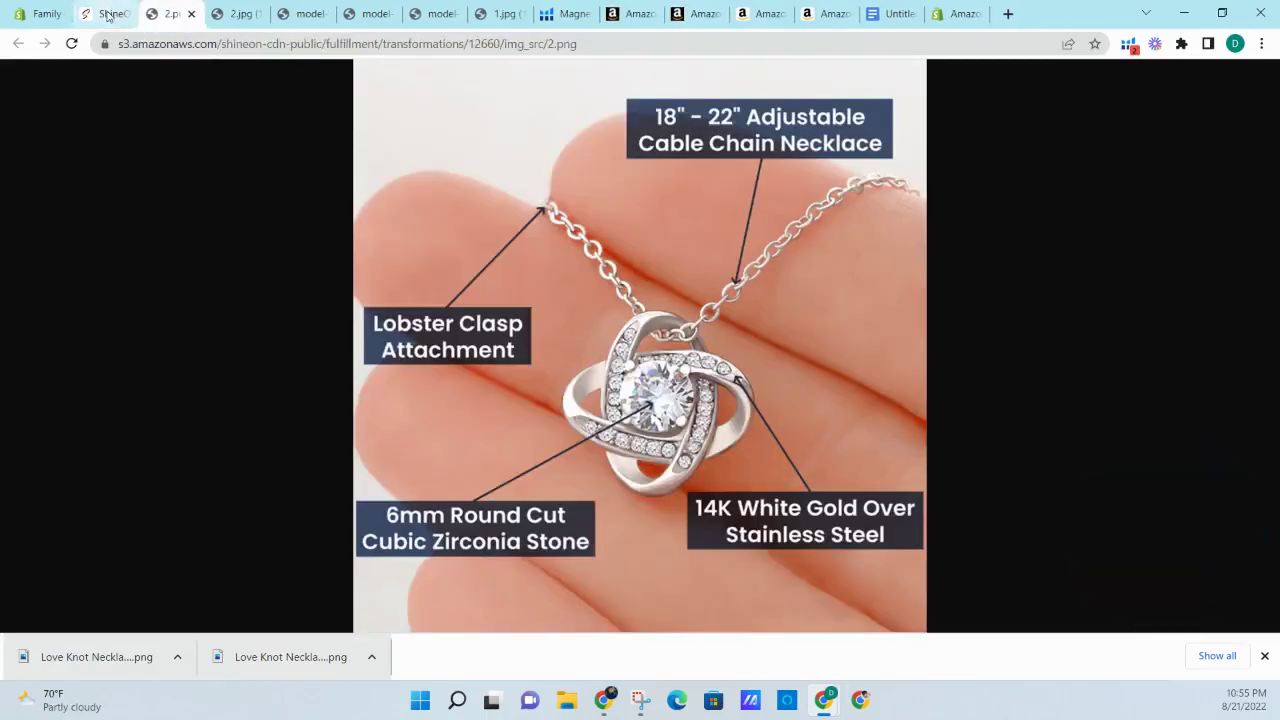
- Download the silver necklace red-box image from ShineOn as JPEG and upload the downloaded file as the LED Box variation's main image
{"action": "left_click", "coordinate": [110, 13]}
{"action": "left_click", "coordinate": [855, 342]}
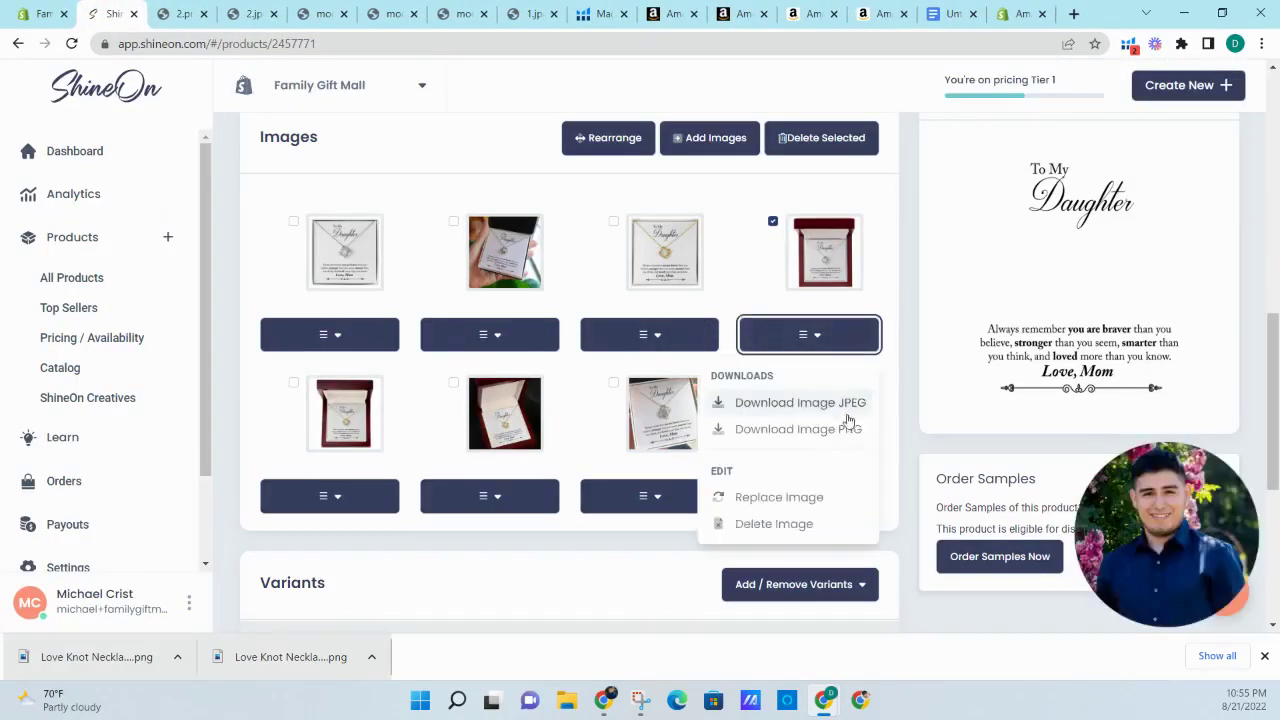
{"action": "left_click", "coordinate": [846, 410]}
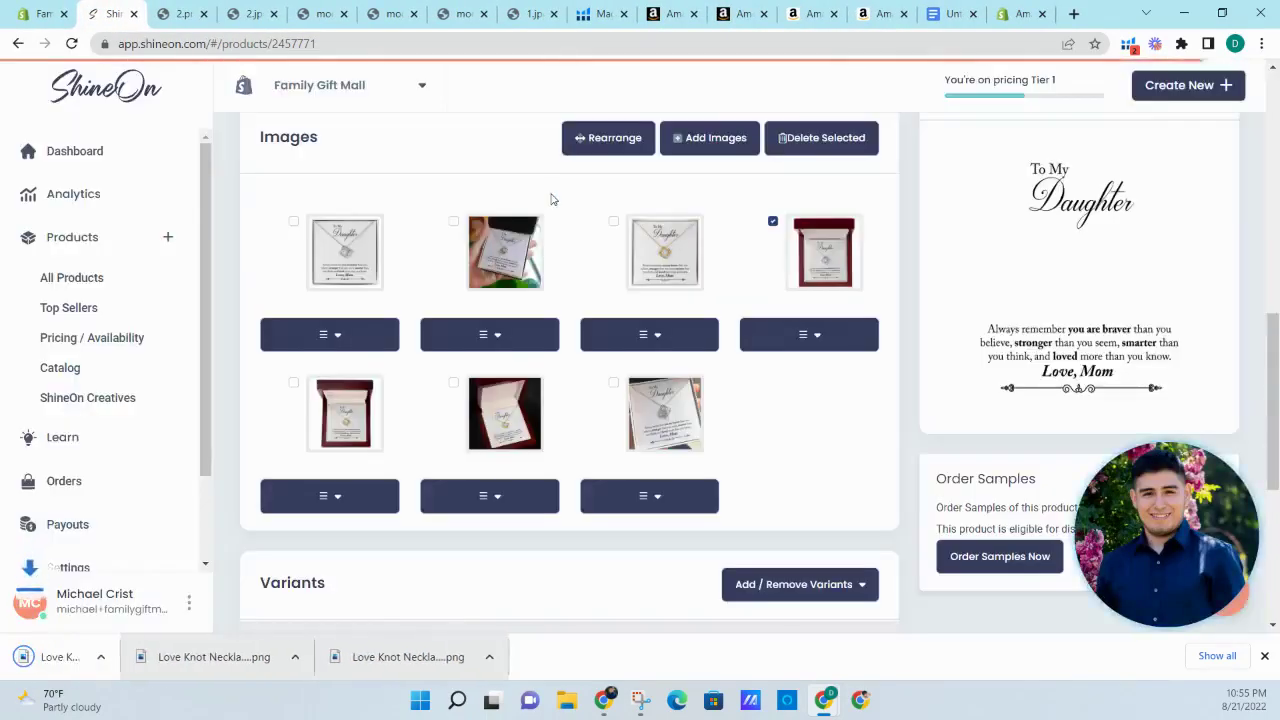
{"action": "left_click_drag", "start_coordinate": [158, 652], "coordinate": [351, 410]}
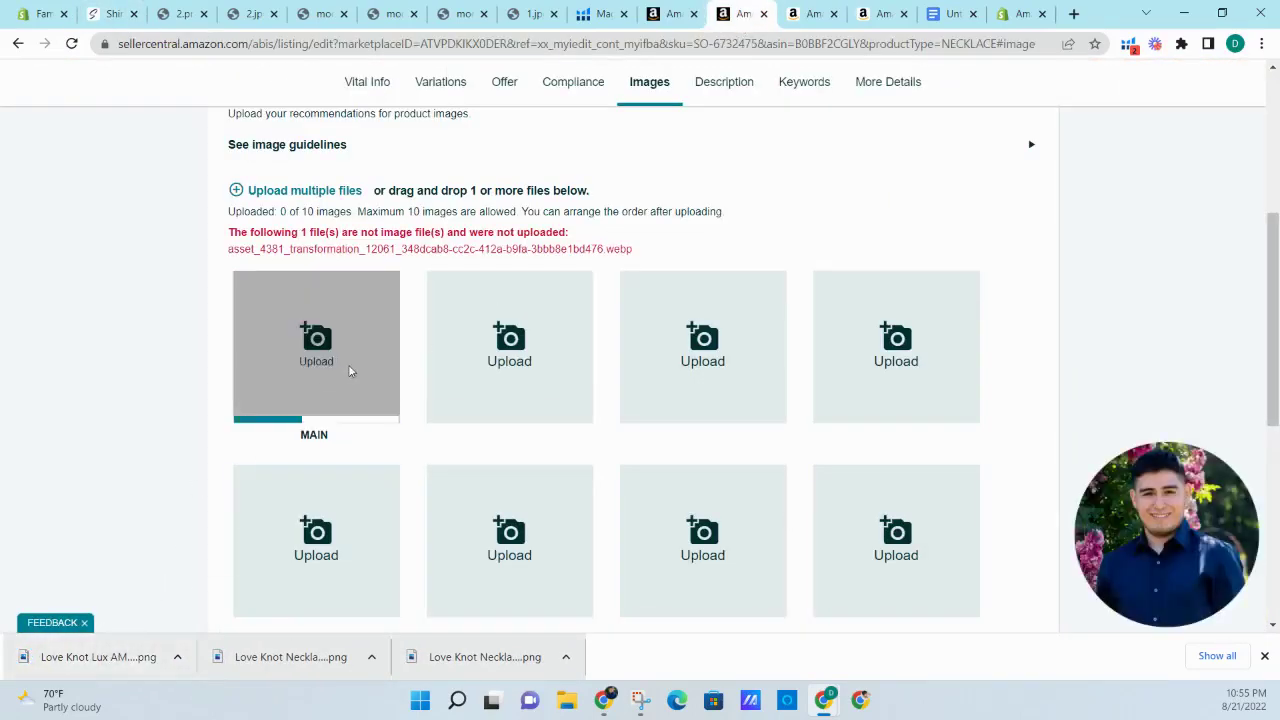
- Upload the labelled necklace feature image as the LED Box variation's second image and close its source tab
{"action": "left_click", "coordinate": [189, 6]}
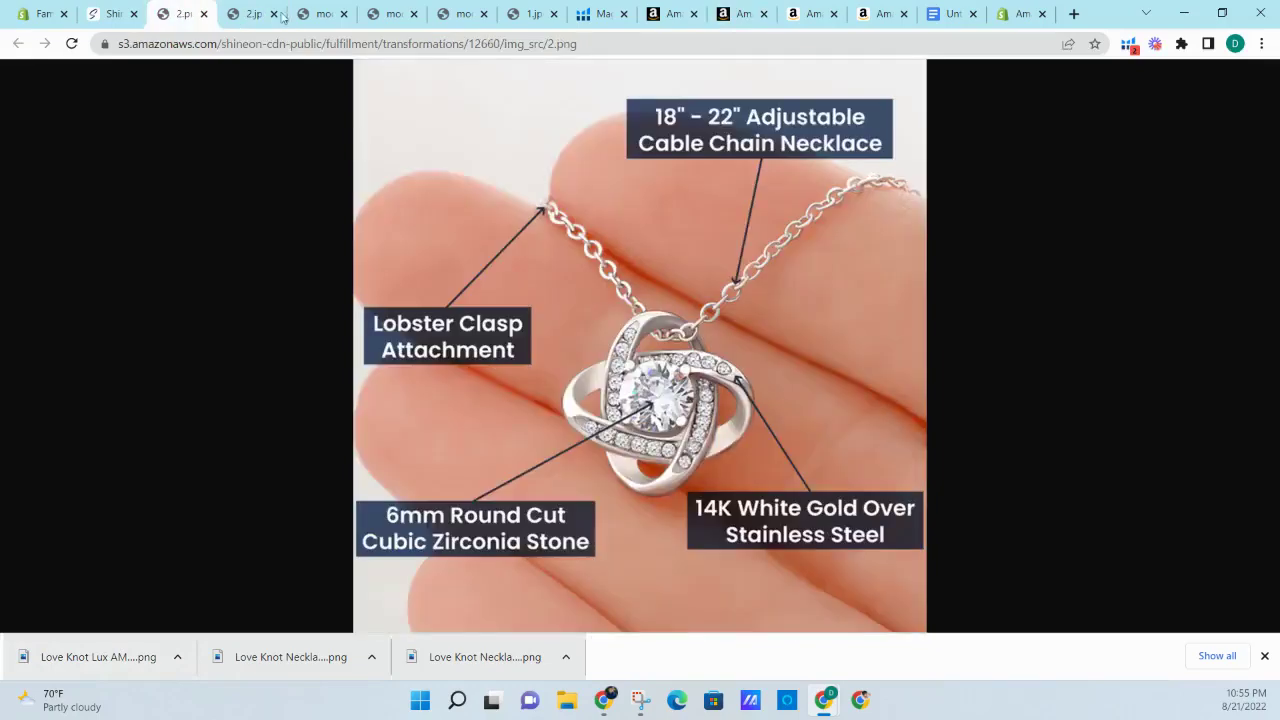
{"action": "left_click_drag", "start_coordinate": [740, 145], "coordinate": [696, 275]}
{"action": "left_click", "coordinate": [222, 14]}
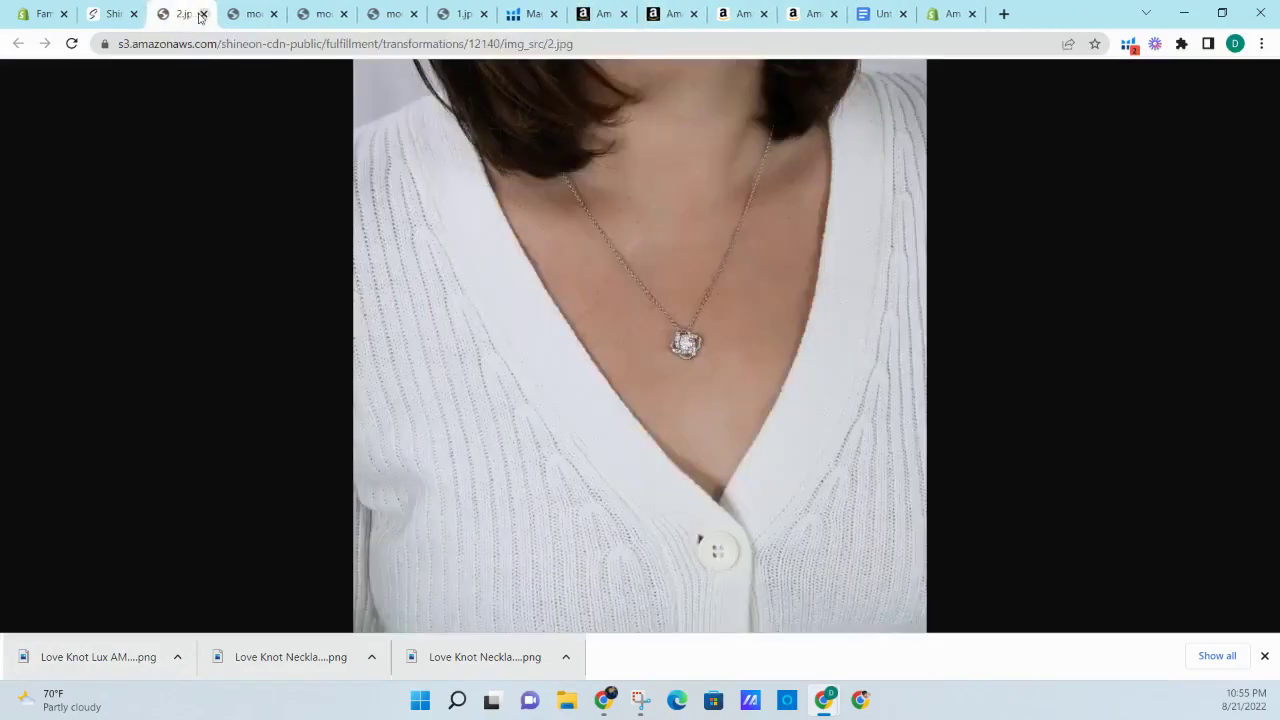
- Upload the worn-necklace image with the white V-neck as the LED Box variation's third image and close its source tab
{"action": "key", "text": "ctrl+w"}
{"action": "key", "text": "ctrl+w"}
{"action": "key", "text": "ctrl+shift+t"}
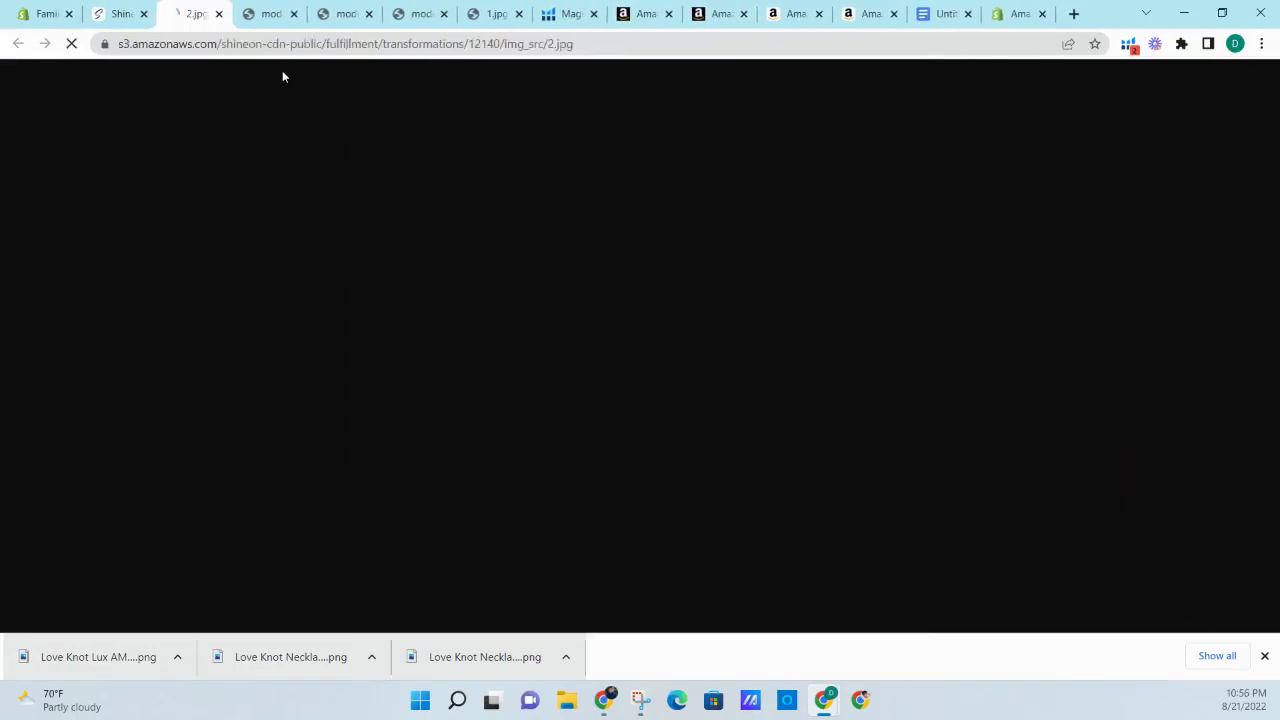
{"action": "left_click_drag", "start_coordinate": [660, 142], "coordinate": [730, 282]}
{"action": "left_click", "coordinate": [172, 10]}
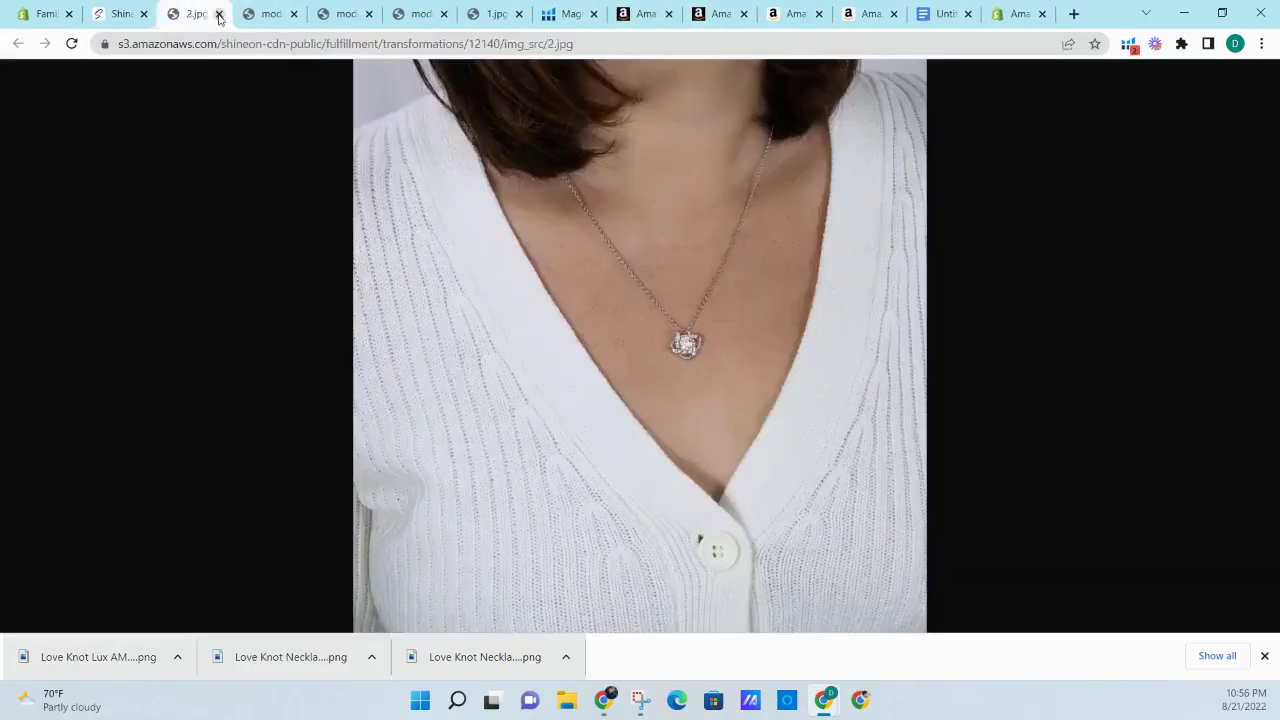
{"action": "left_click", "coordinate": [219, 14]}
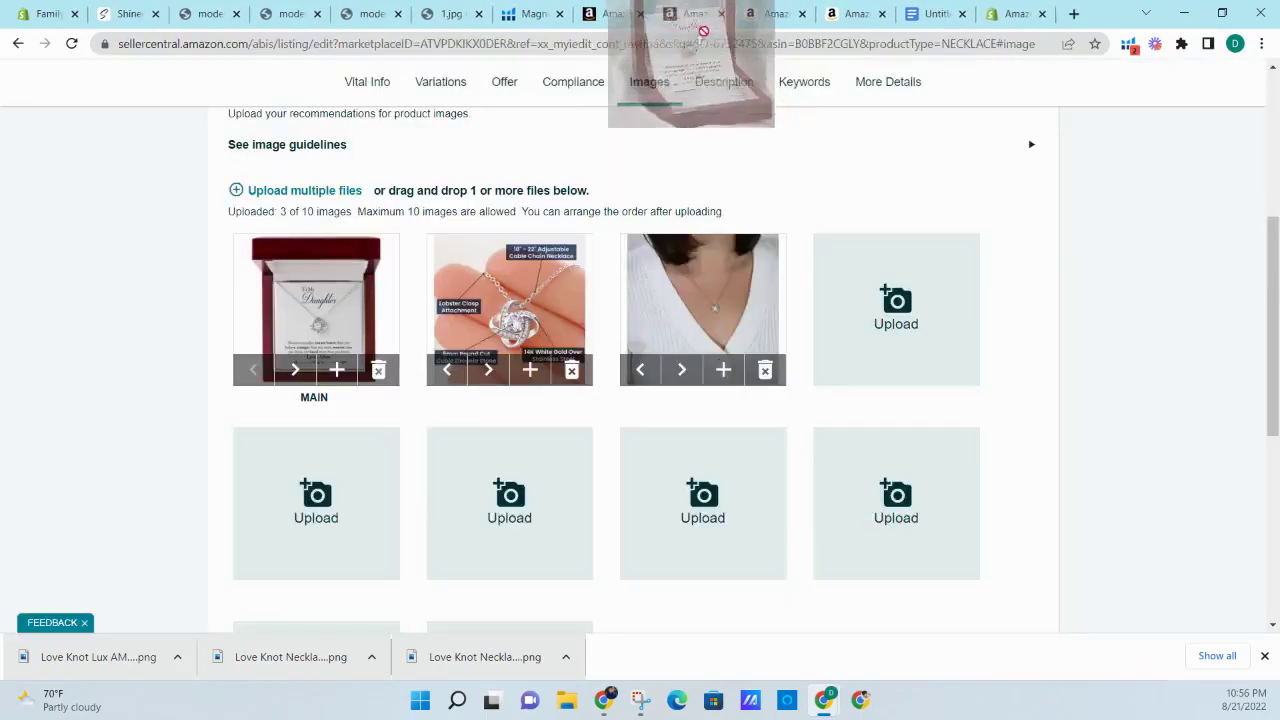